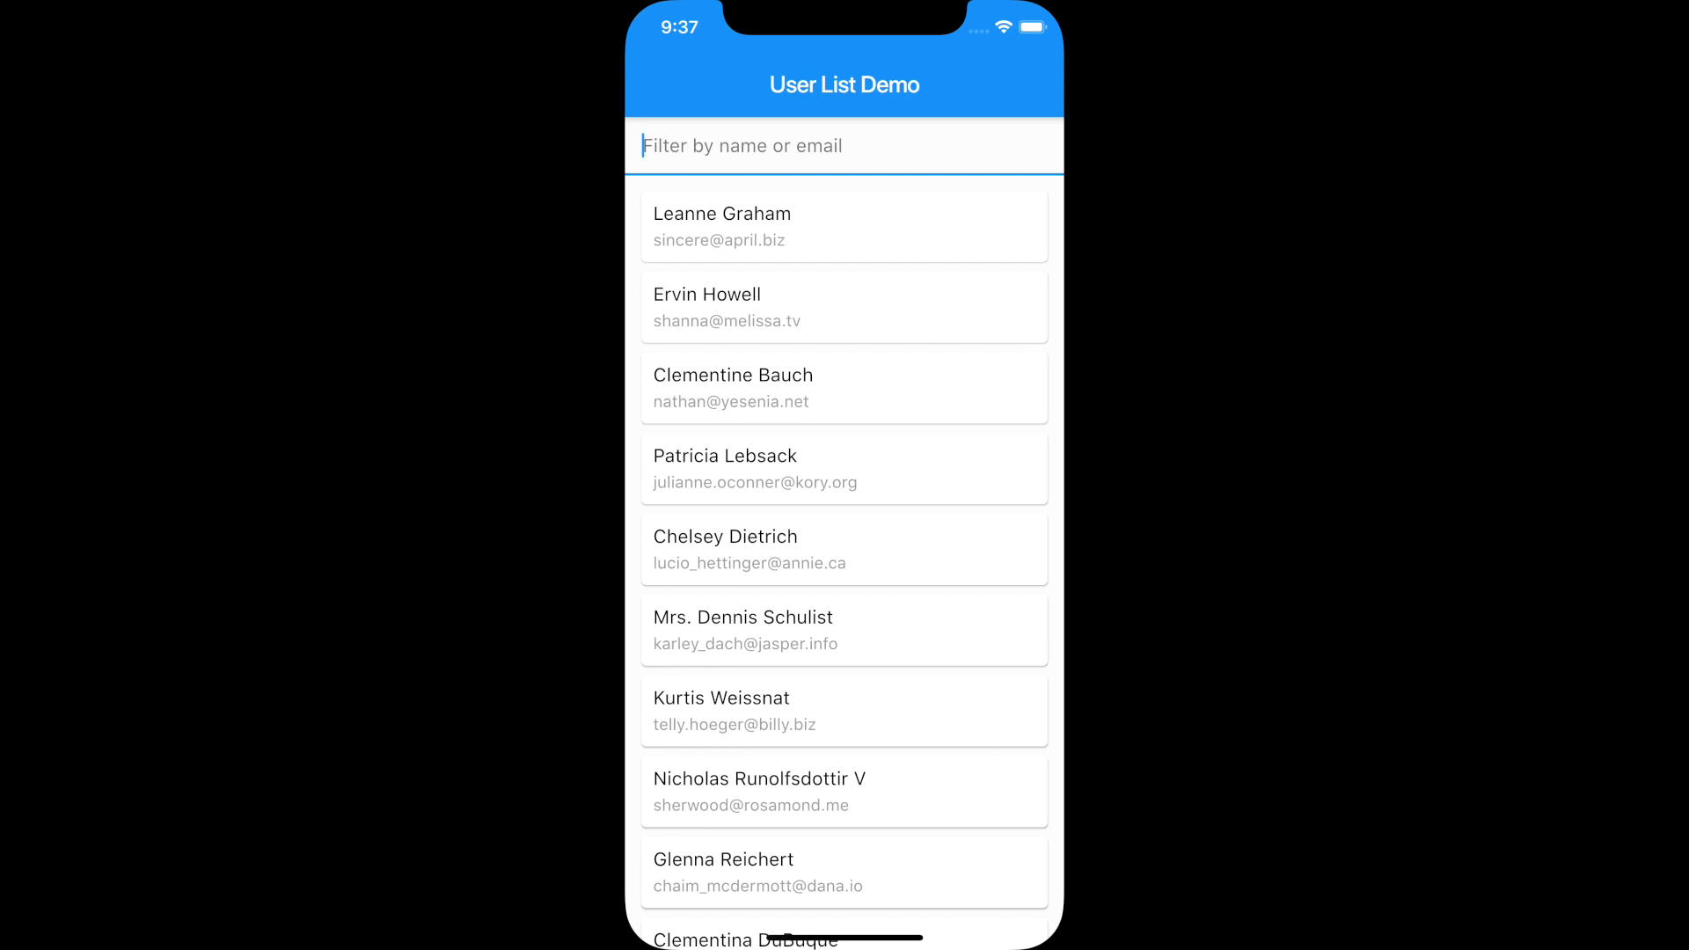
{"action": "type", "text": "Lea"}
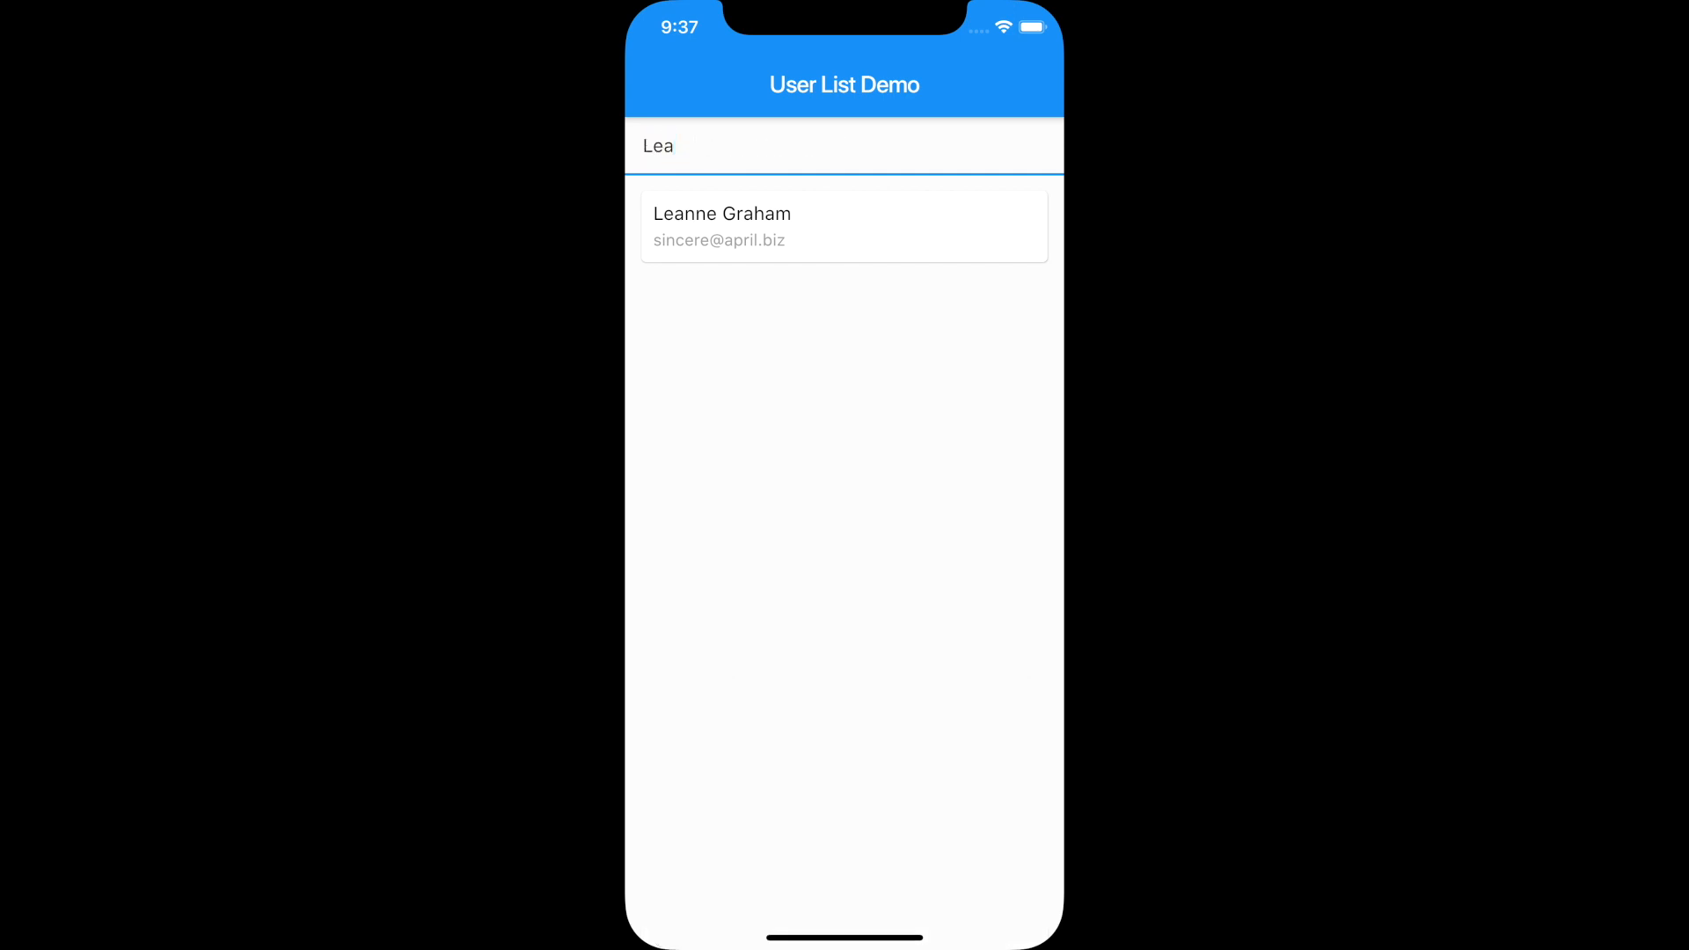
Step: Clear the demo's search filter, then select the jsonplaceholder users URL comment and switch to Chrome
{"action": "key", "text": "BackSpace"}
{"action": "key", "text": "BackSpace"}
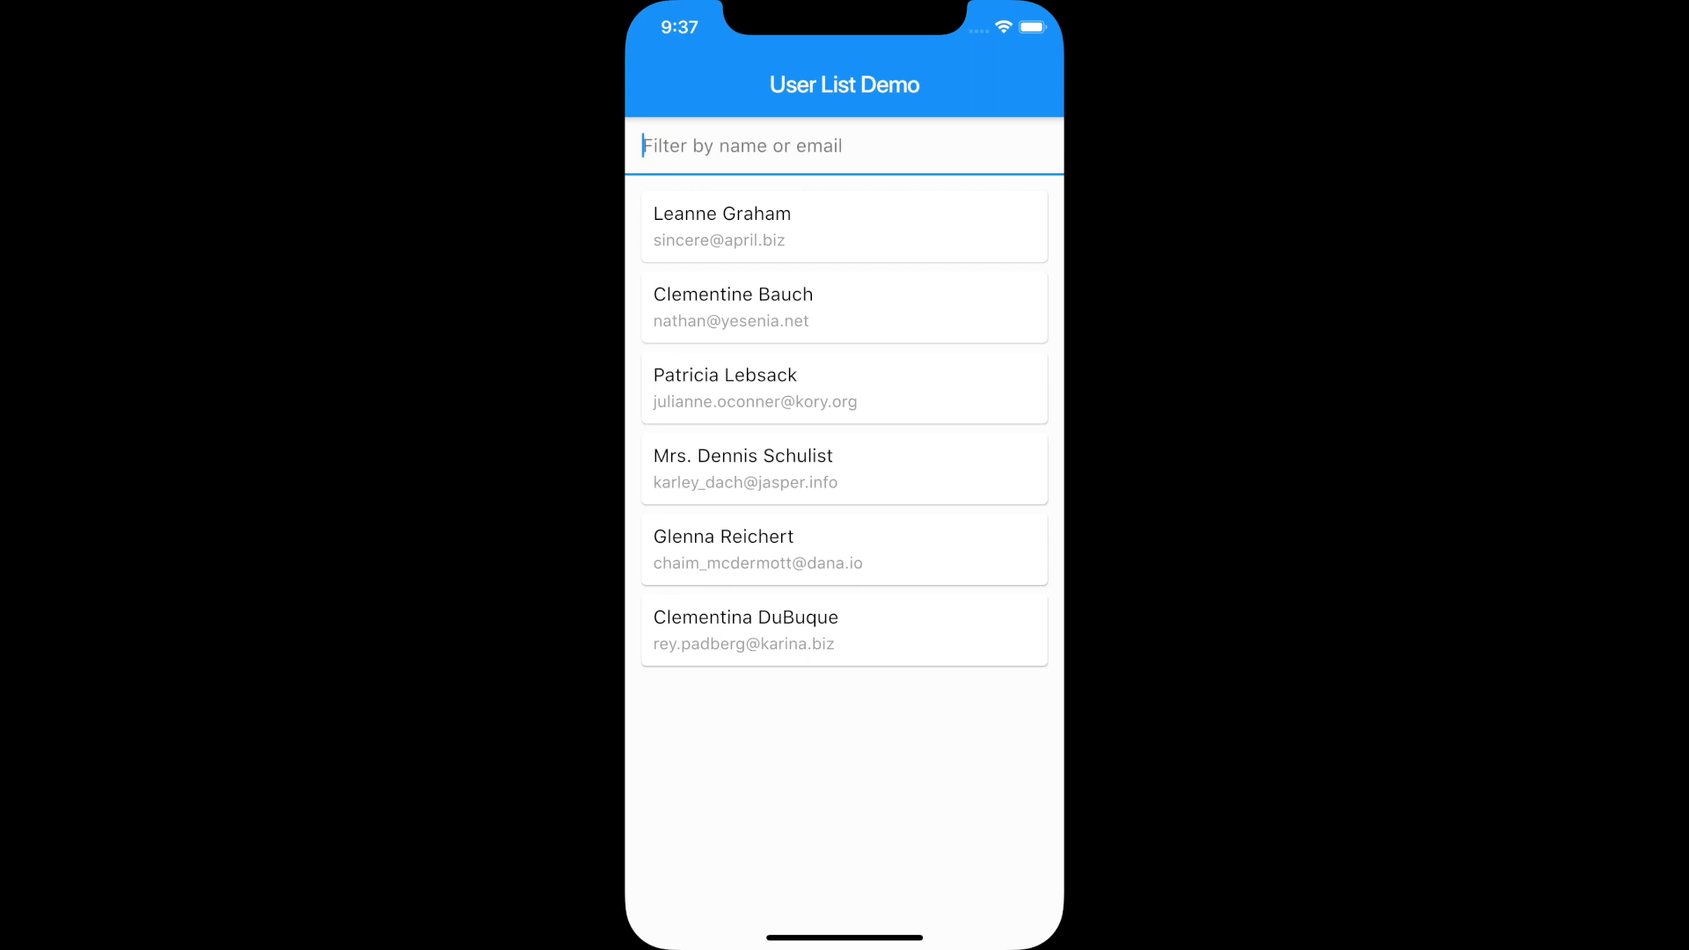
{"action": "type", "text": "Nich"}
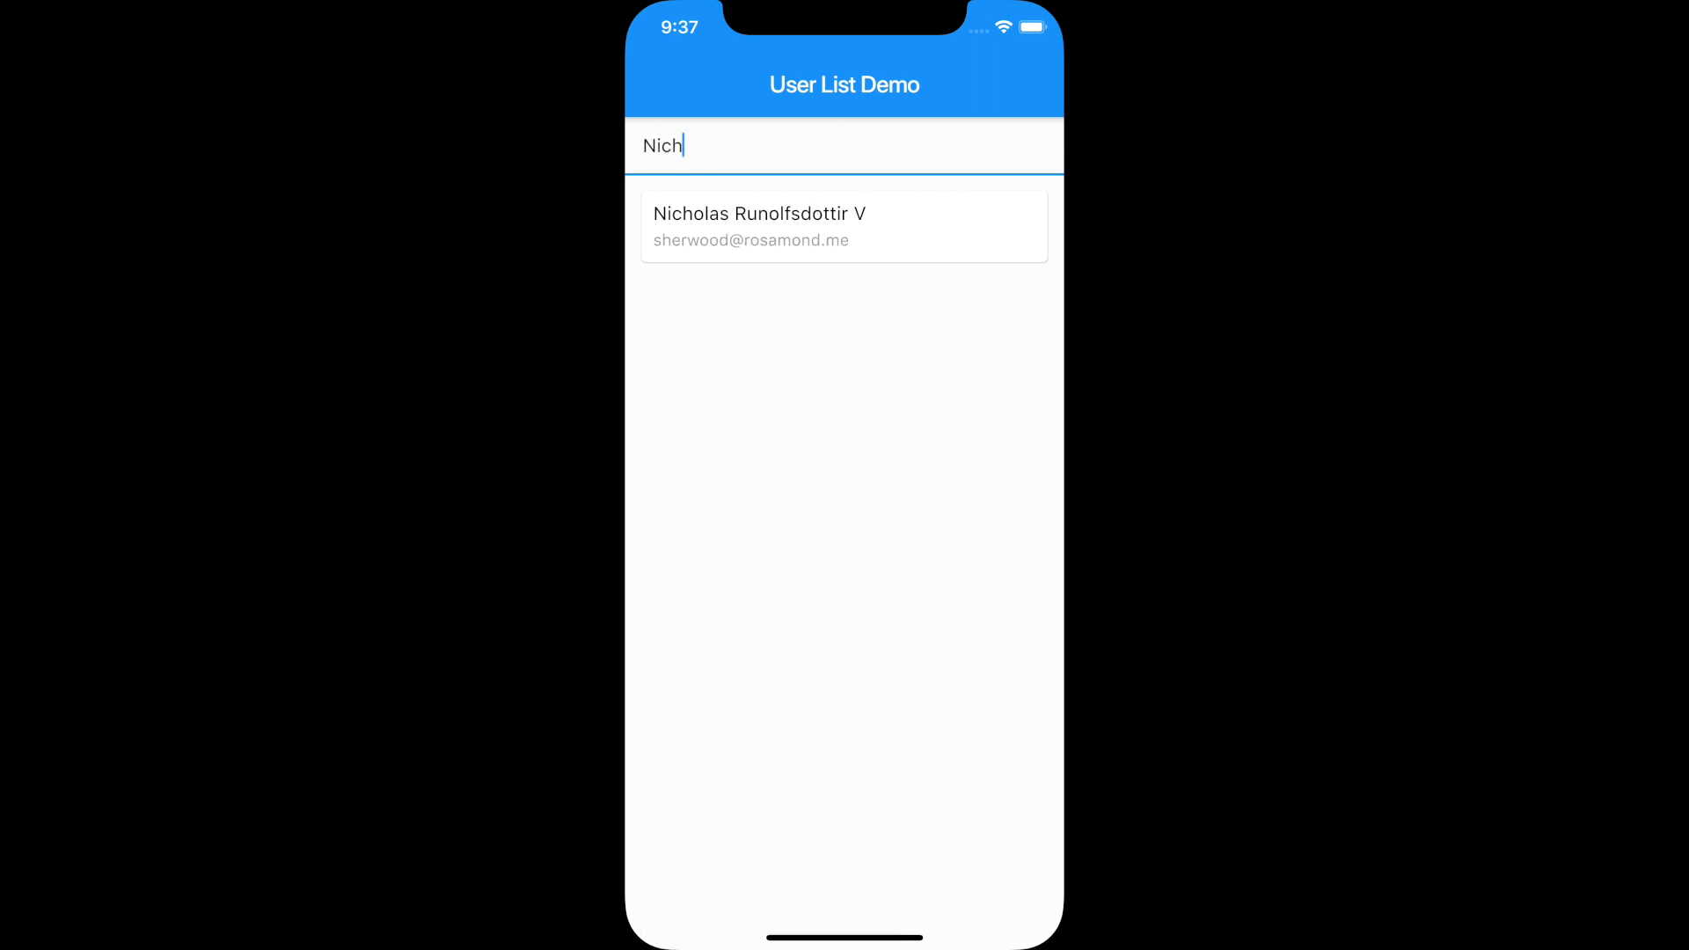
{"action": "key", "text": "BackSpace"}
{"action": "key", "text": "BackSpace"}
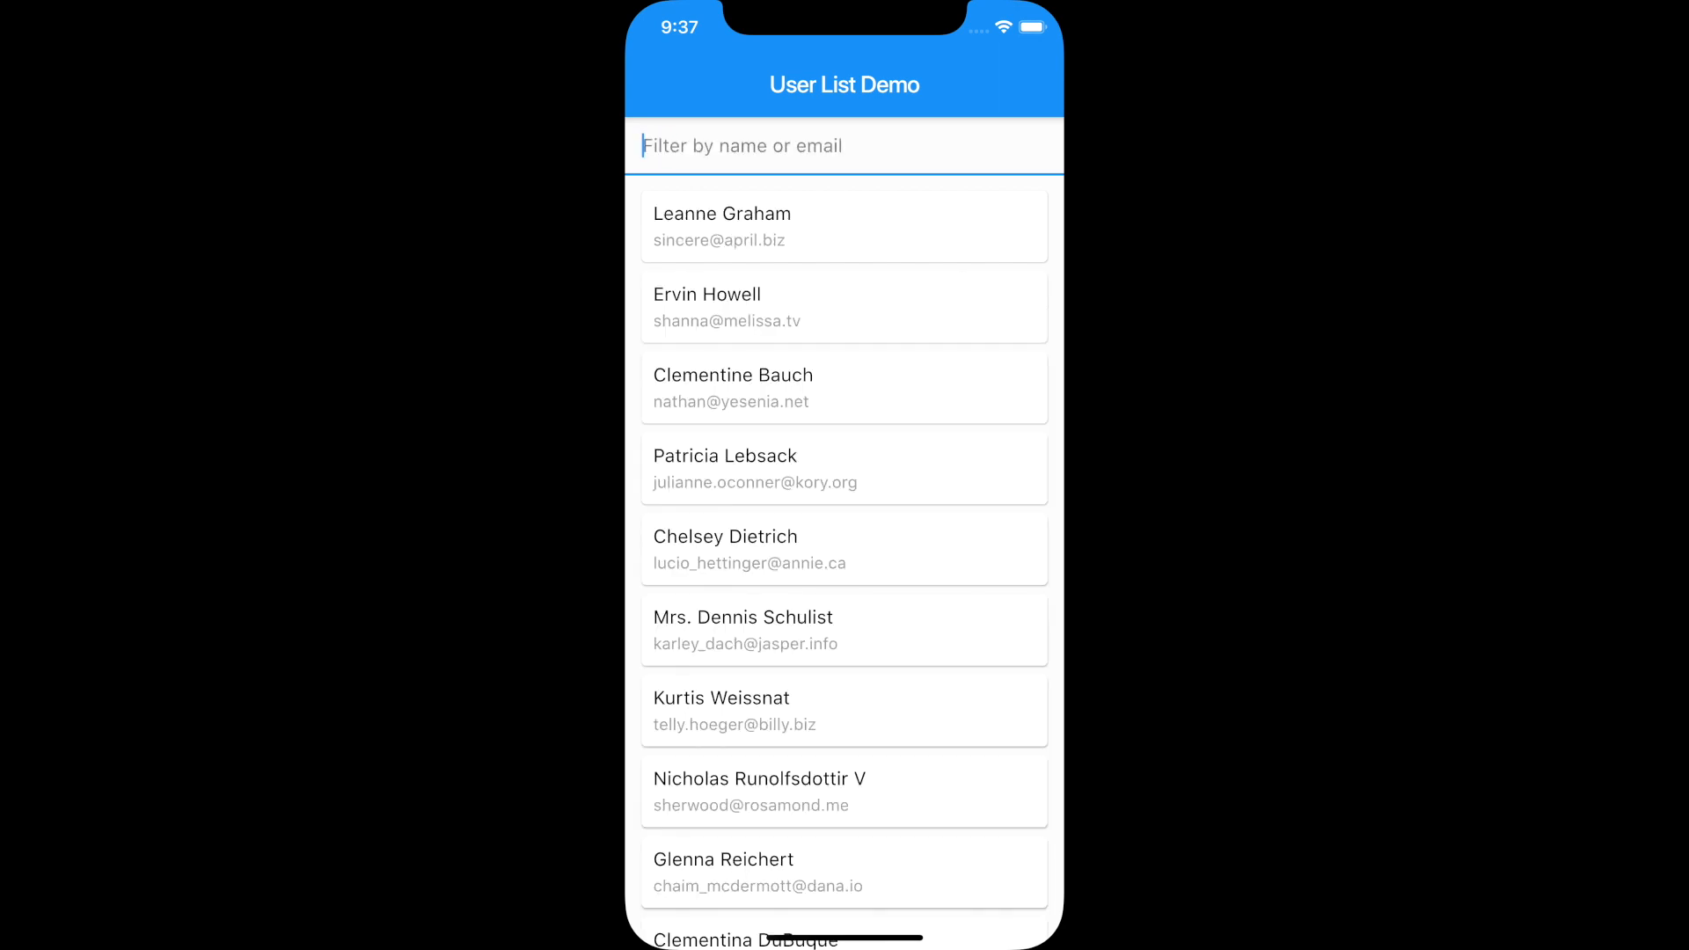
{"action": "type", "text": "juli"}
{"action": "type", "text": "a"}
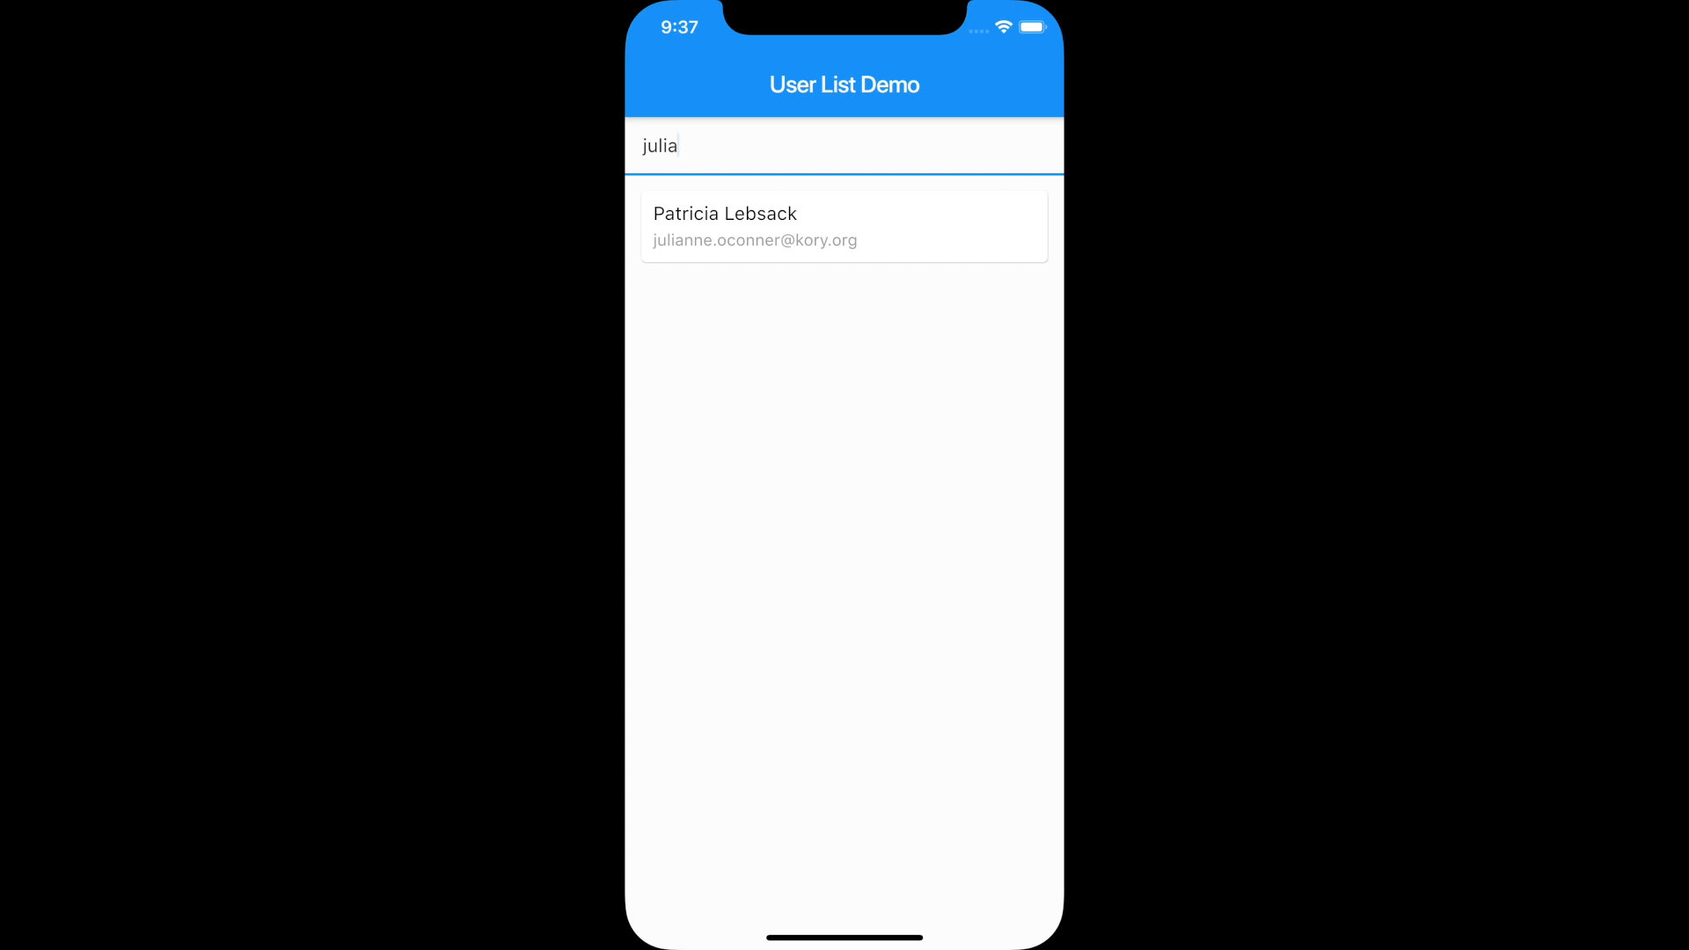
{"action": "key", "text": "BackSpace"}
{"action": "key", "text": "BackSpace"}
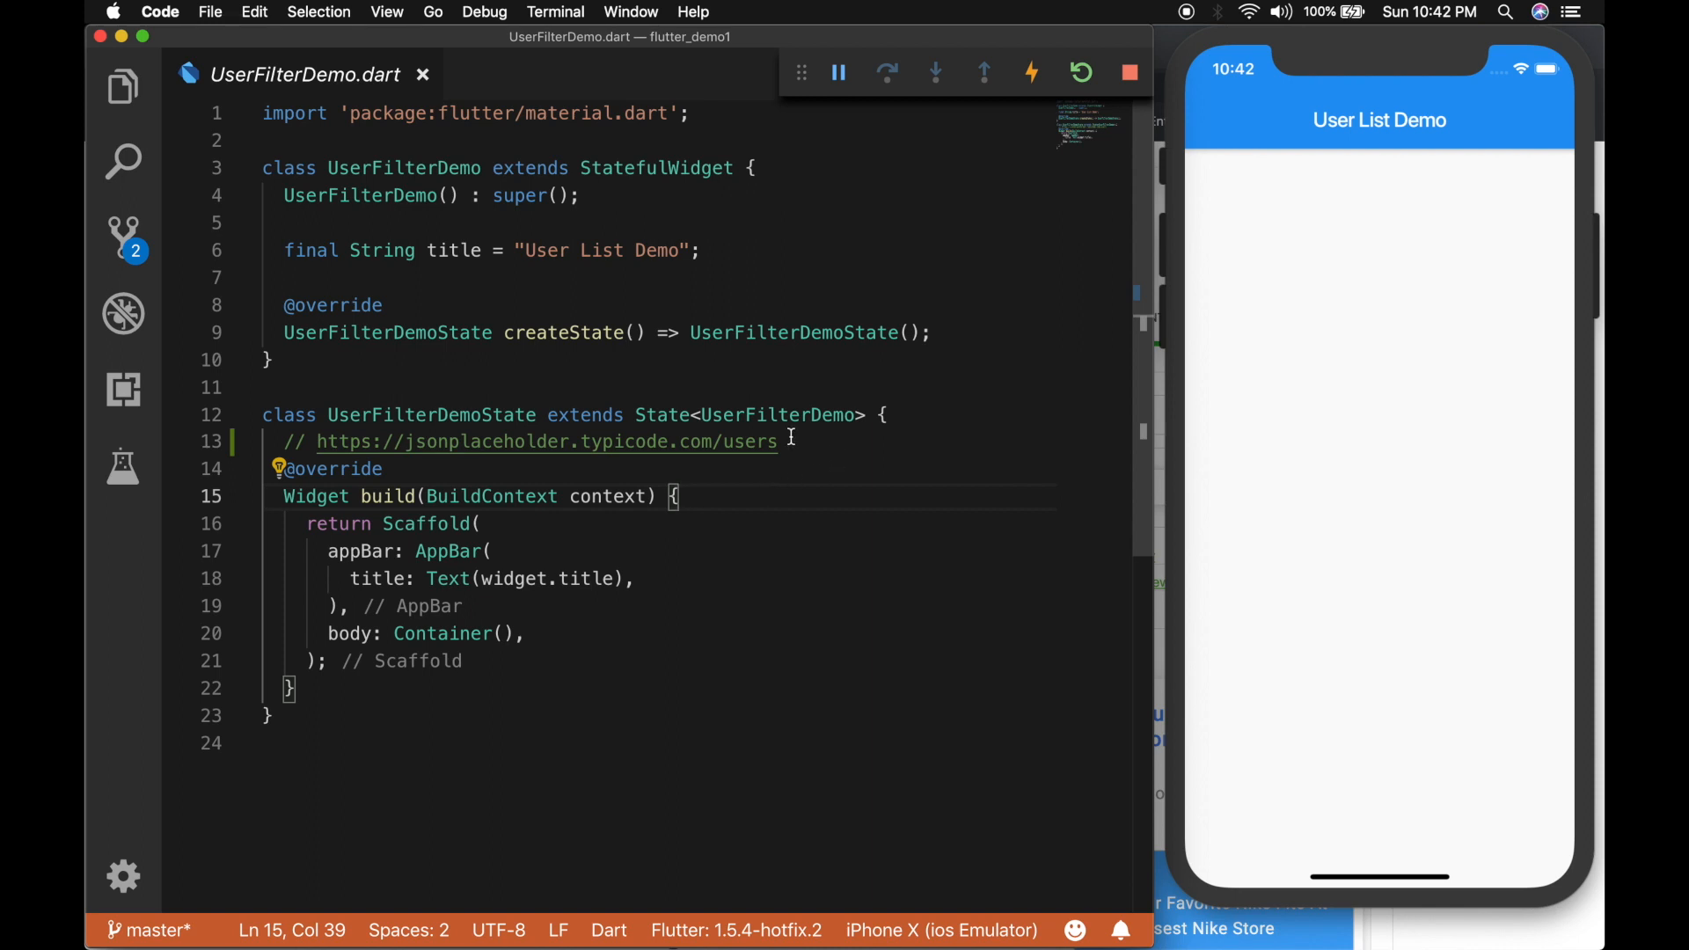
{"action": "left_click_drag", "start_coordinate": [782, 441], "coordinate": [318, 443]}
{"action": "key", "text": "super+c"}
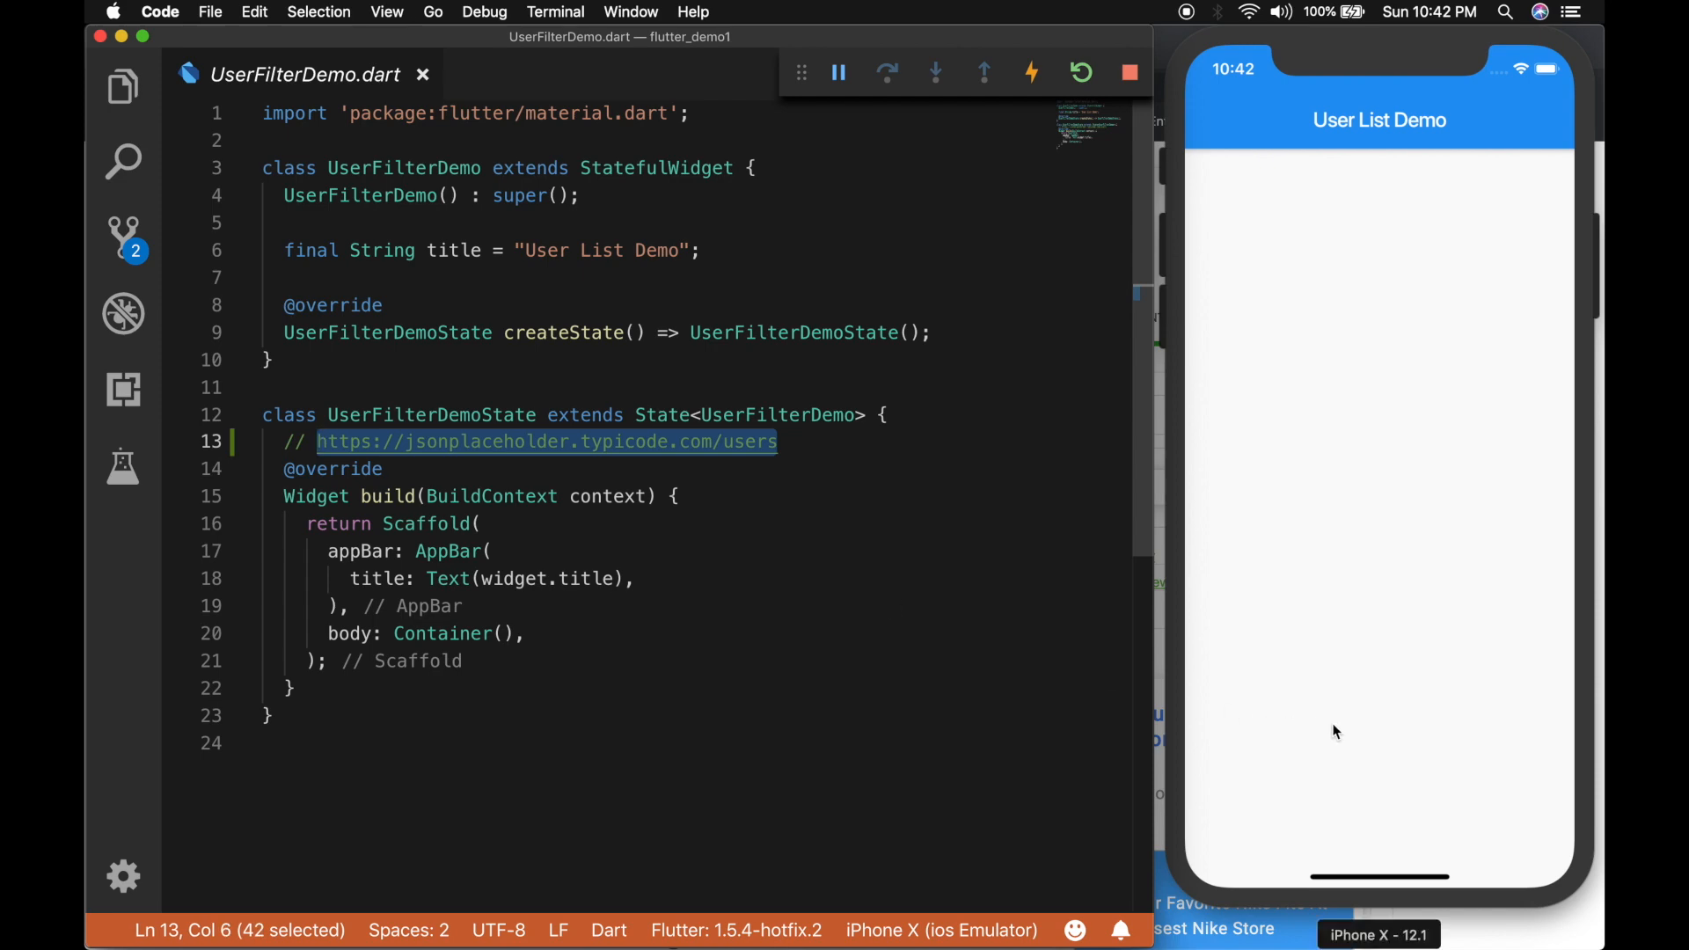
{"action": "key", "text": "super+Tab"}
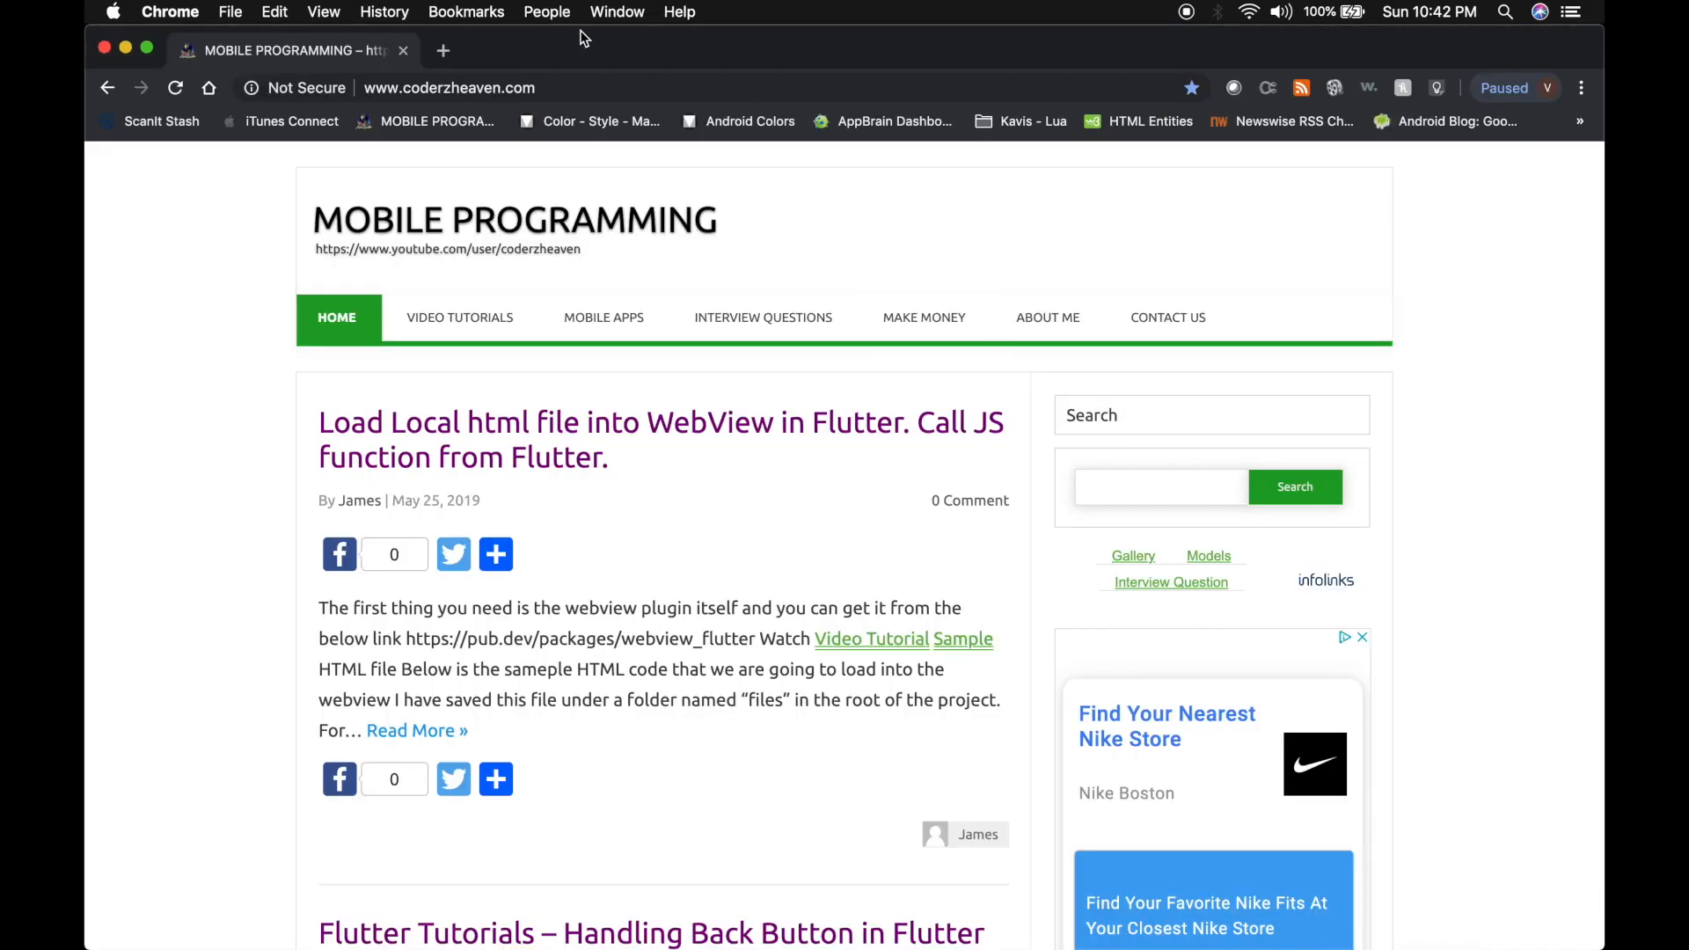
Step: Load the pasted jsonplaceholder /users URL in a new Chrome tab
{"action": "left_click", "coordinate": [444, 51]}
{"action": "key", "text": "super+v"}
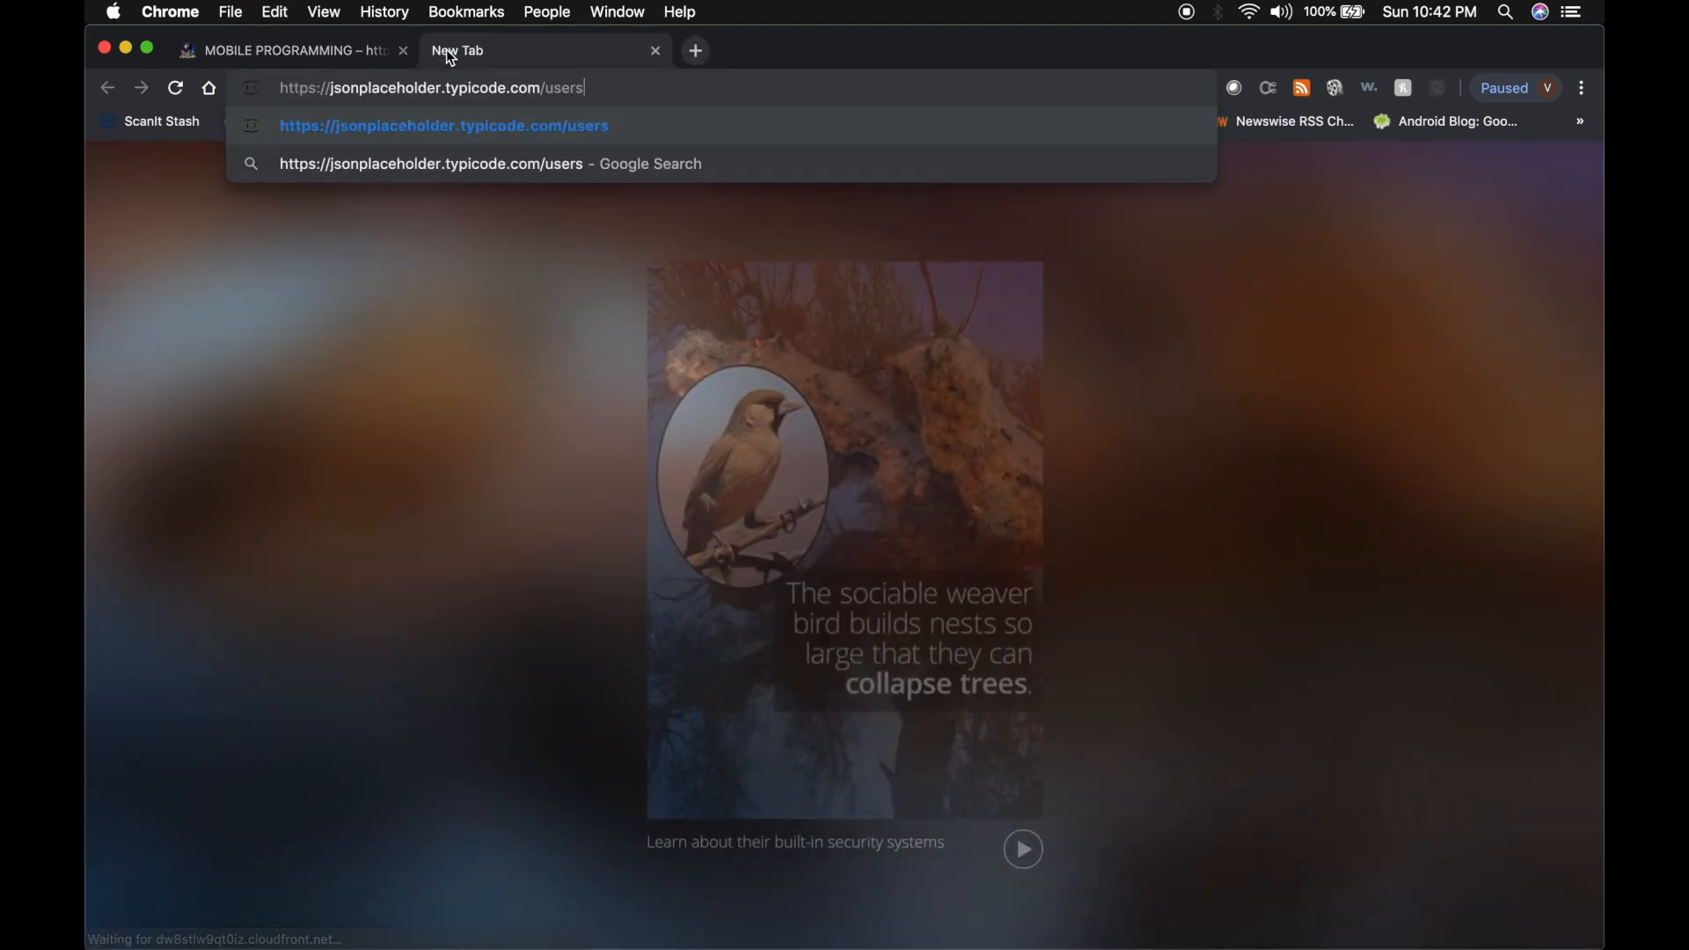
{"action": "key", "text": "Return"}
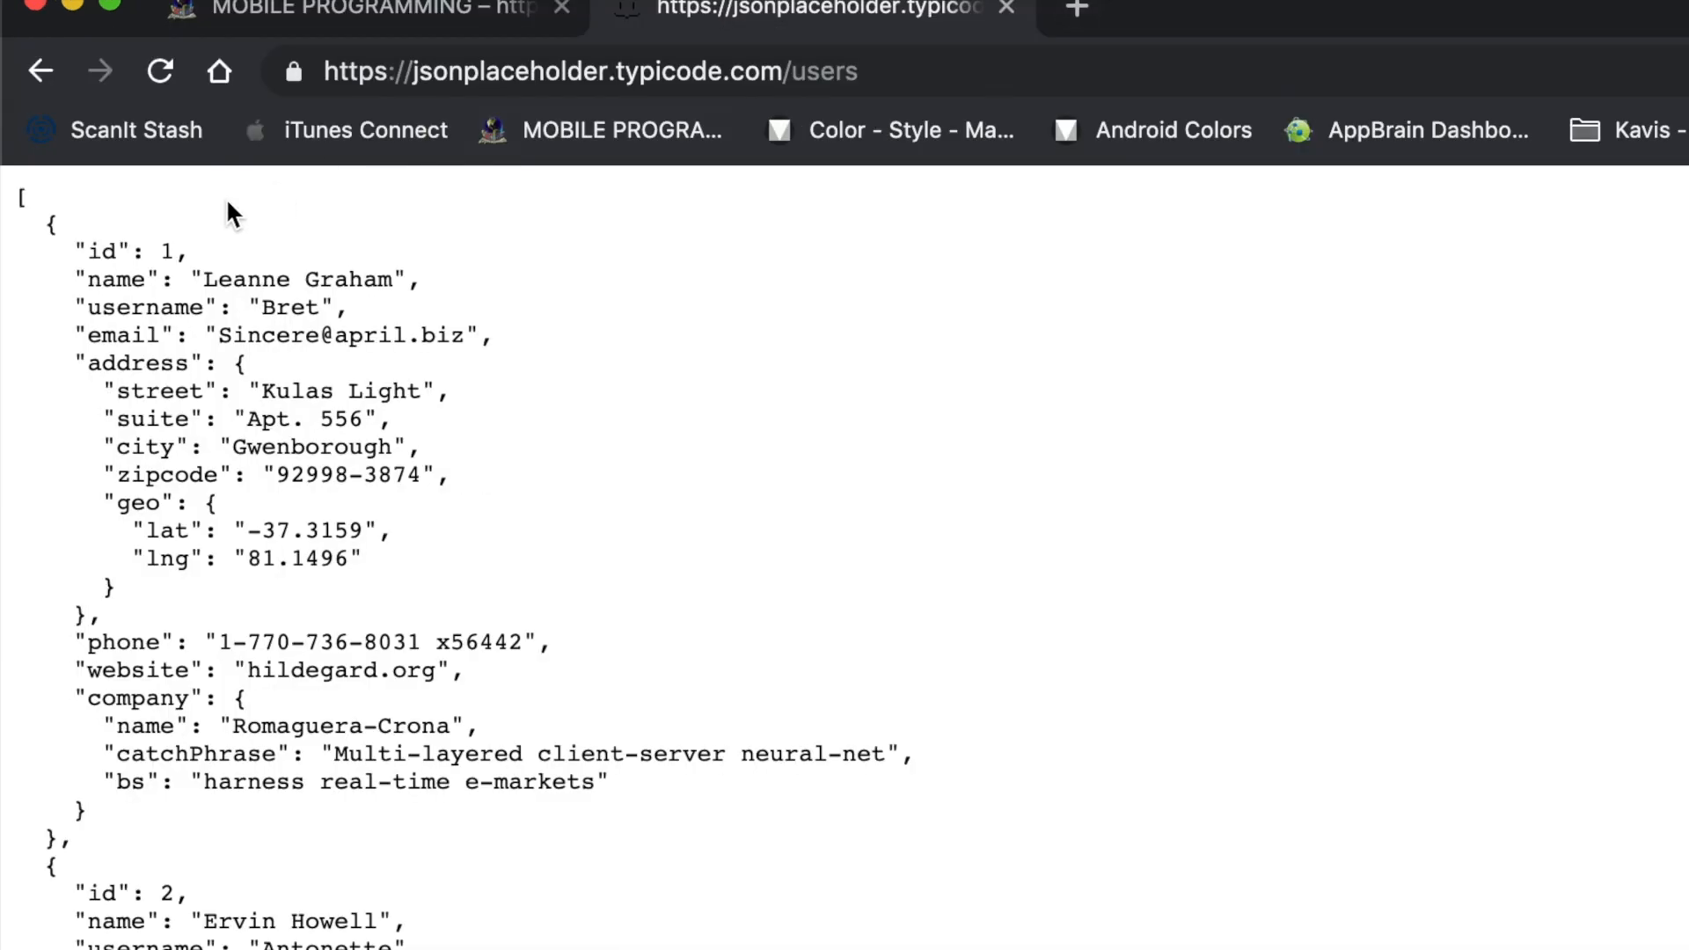
Step: Inspect the first user's id, name and email keys, then return to VS Code
{"action": "left_click_drag", "start_coordinate": [40, 222], "coordinate": [97, 860]}
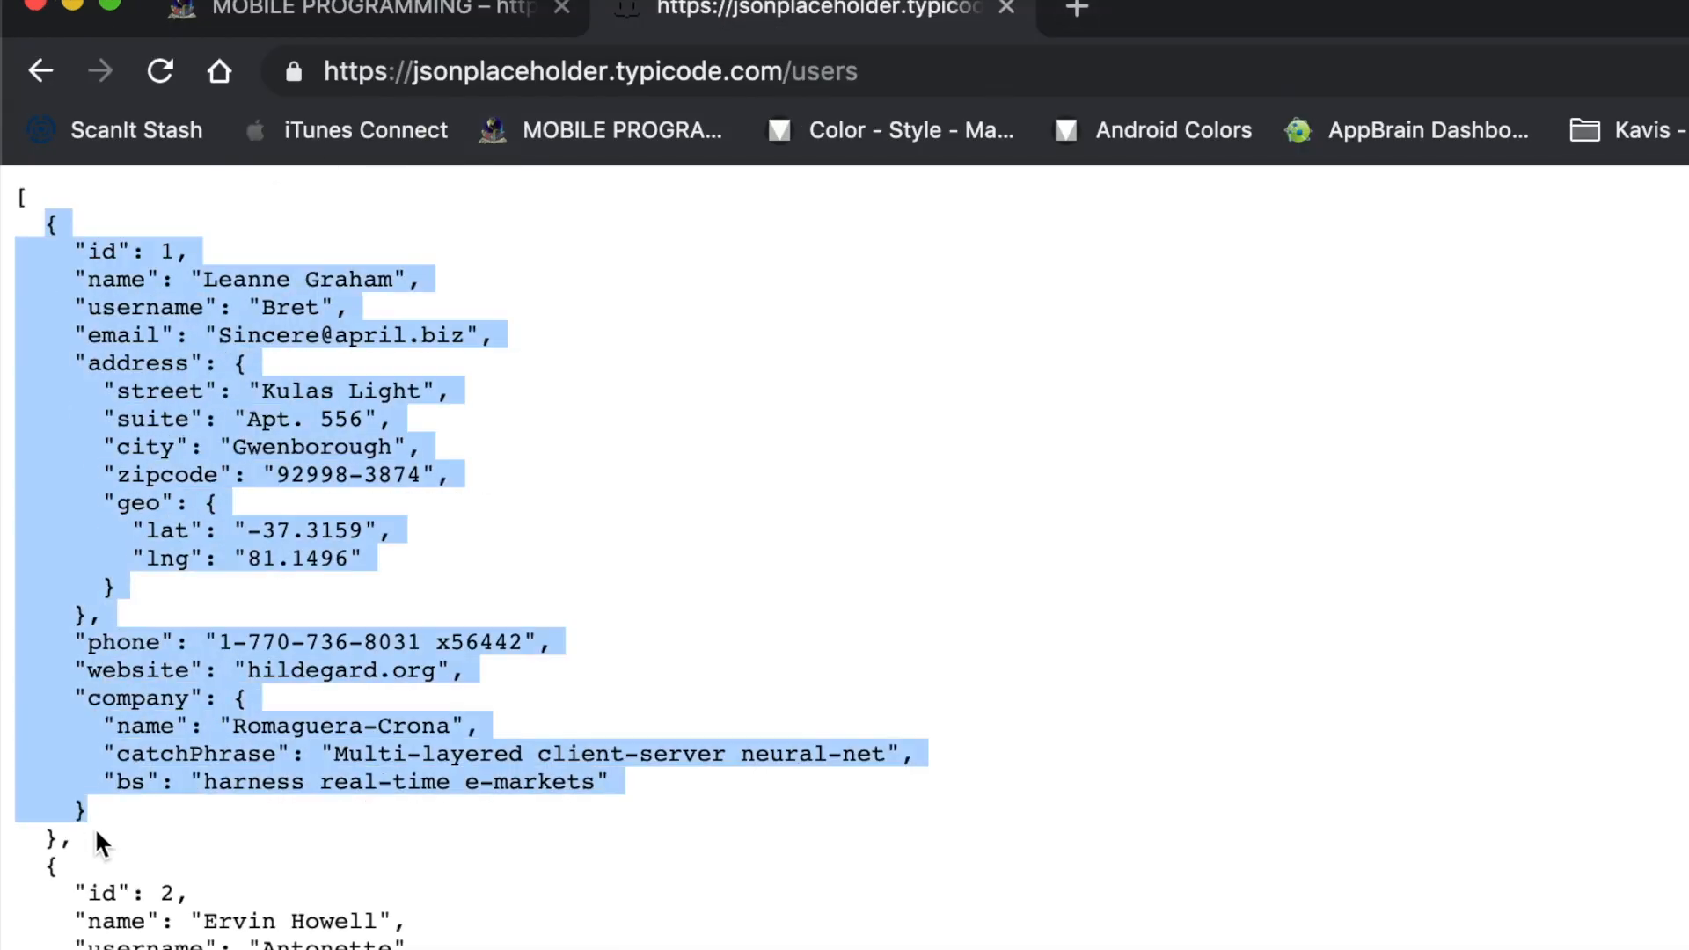
{"action": "double_click", "coordinate": [103, 250]}
{"action": "double_click", "coordinate": [126, 280]}
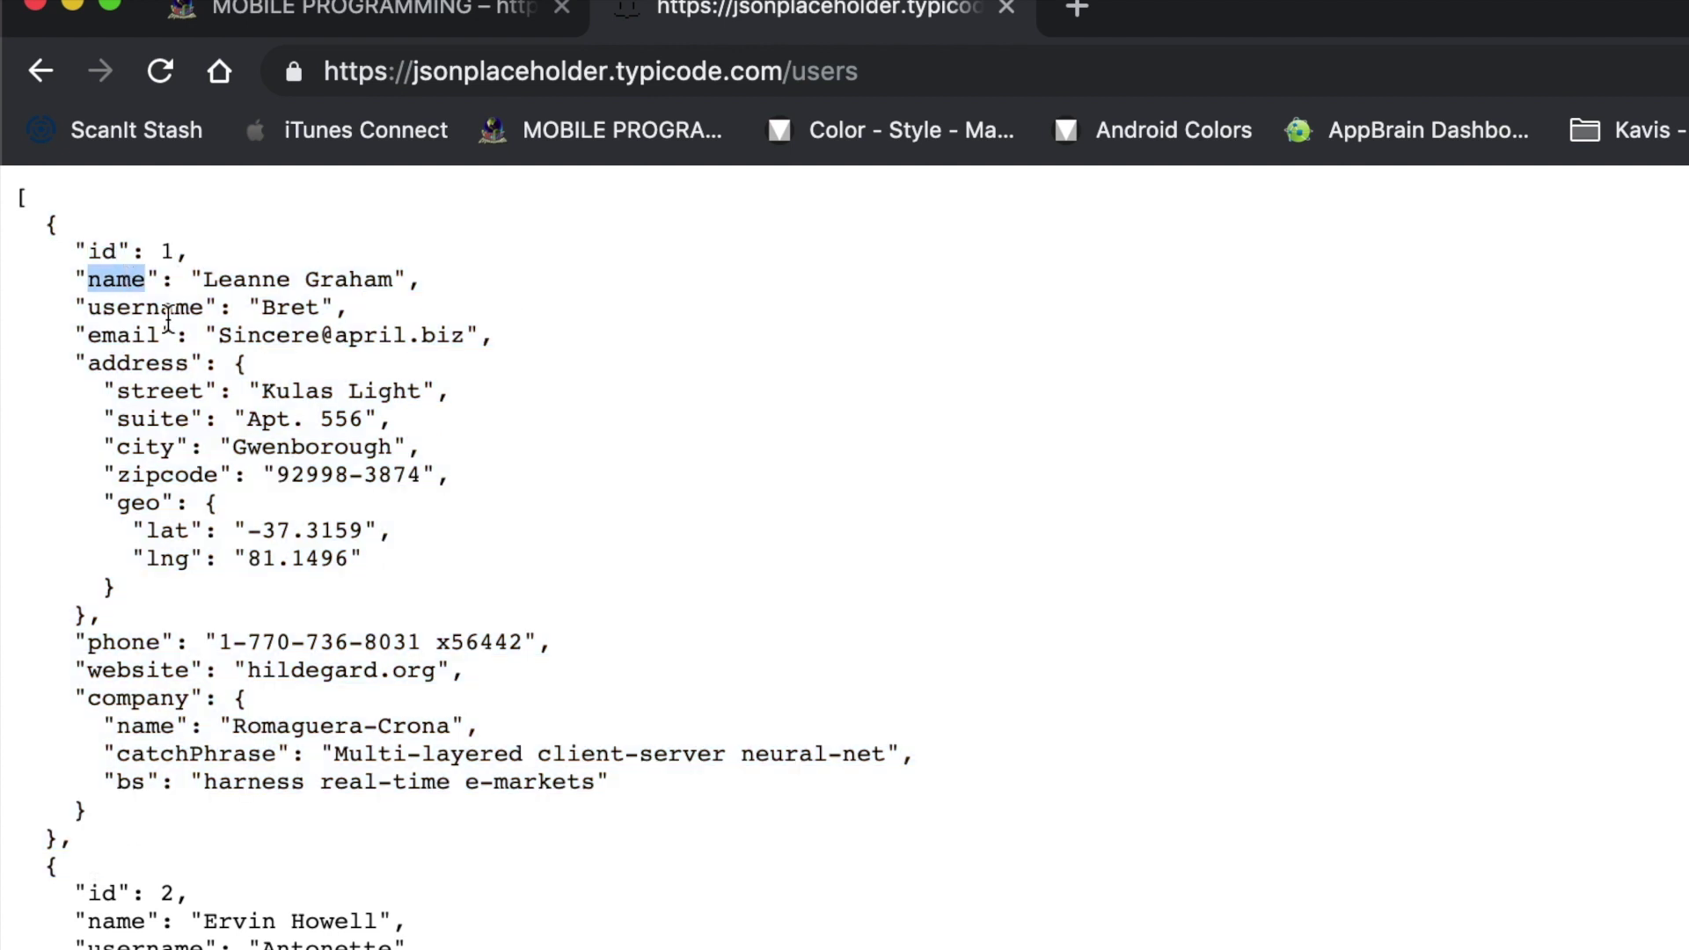
{"action": "double_click", "coordinate": [126, 336]}
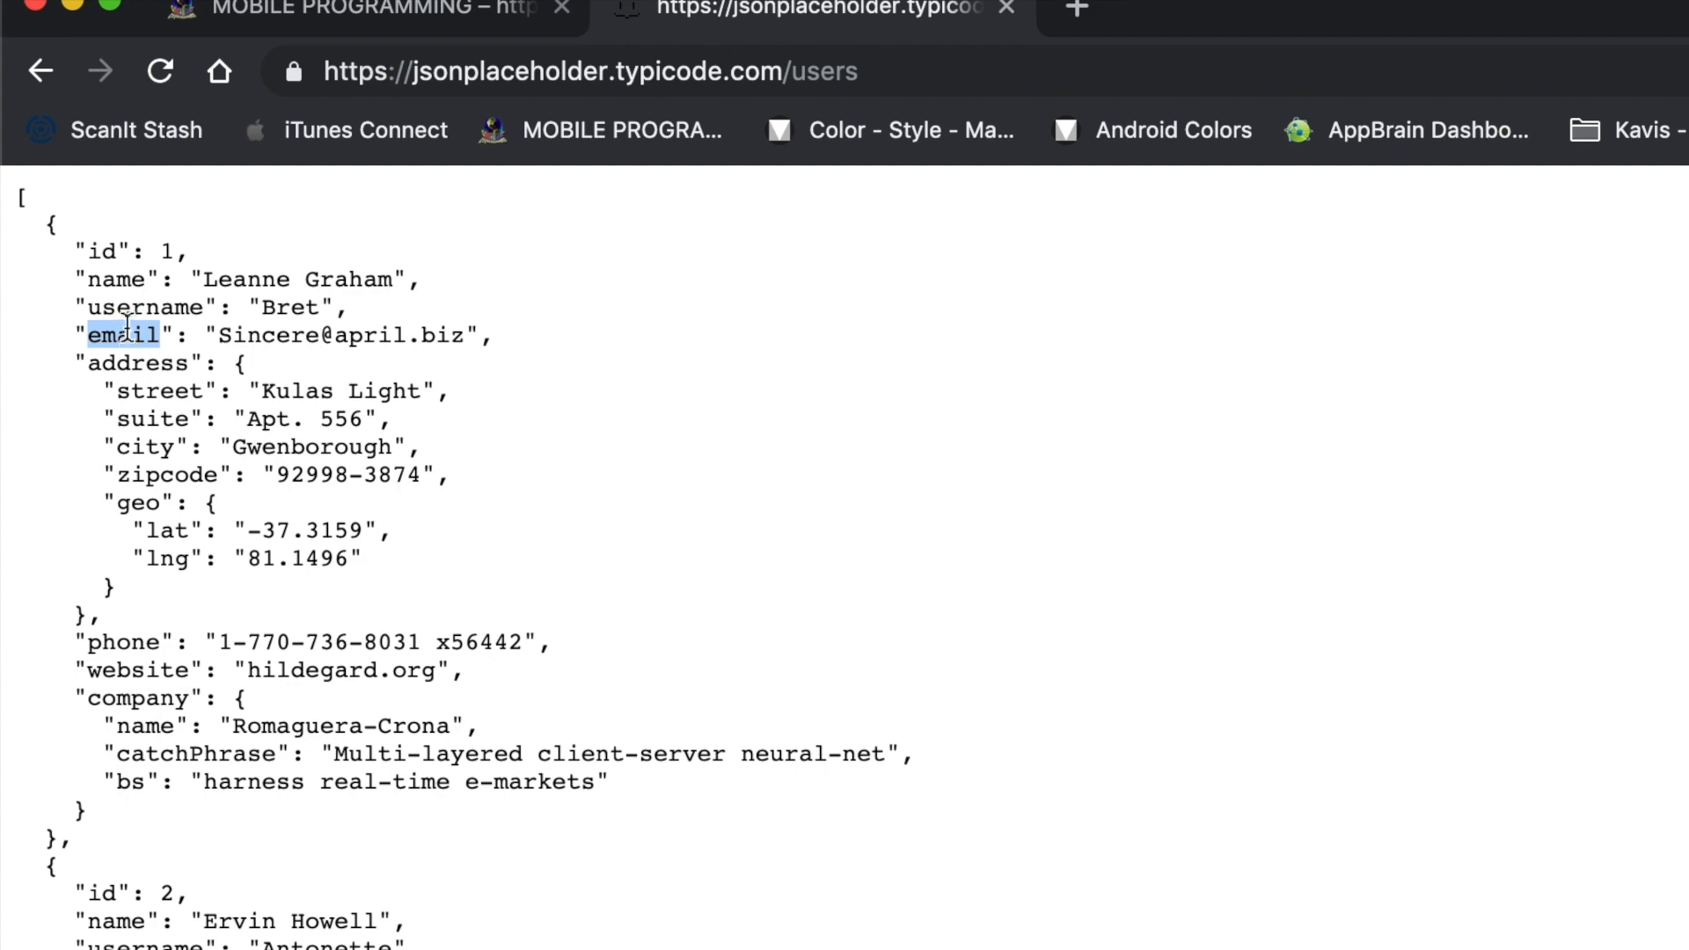
{"action": "double_click", "coordinate": [119, 281]}
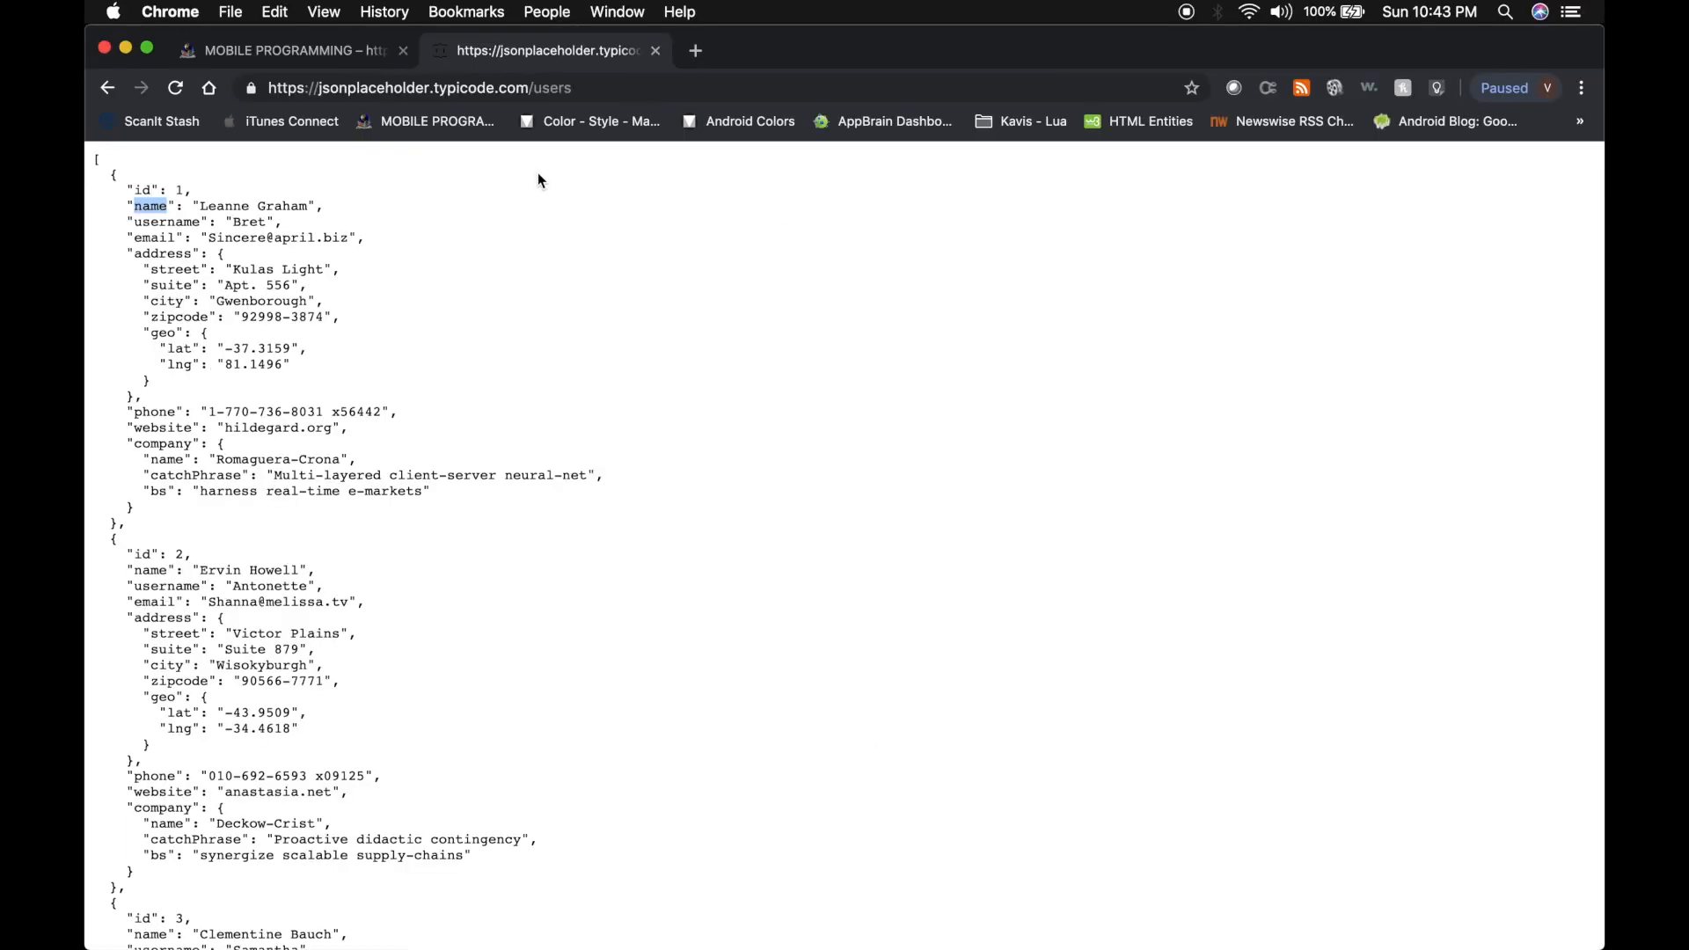
{"action": "key", "text": "super+Tab"}
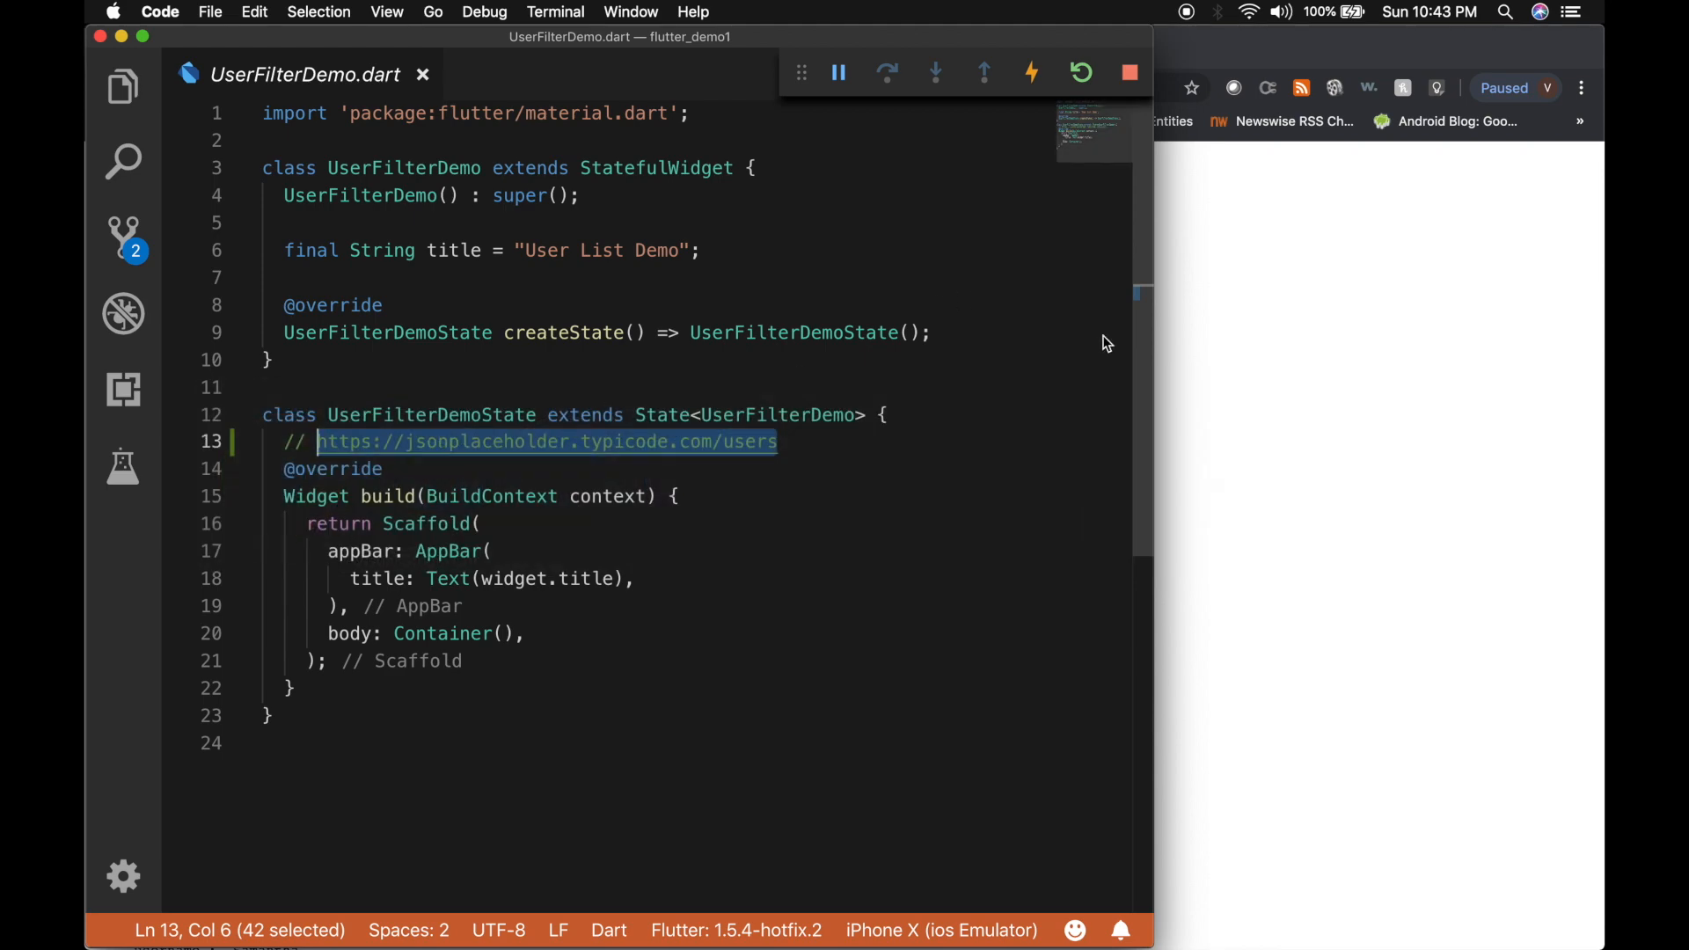
Step: Create a new empty User.dart file inside the List folder from the Explorer
{"action": "key", "text": "super+Tab"}
{"action": "key", "text": "super+Tab"}
{"action": "left_click", "coordinate": [383, 305]}
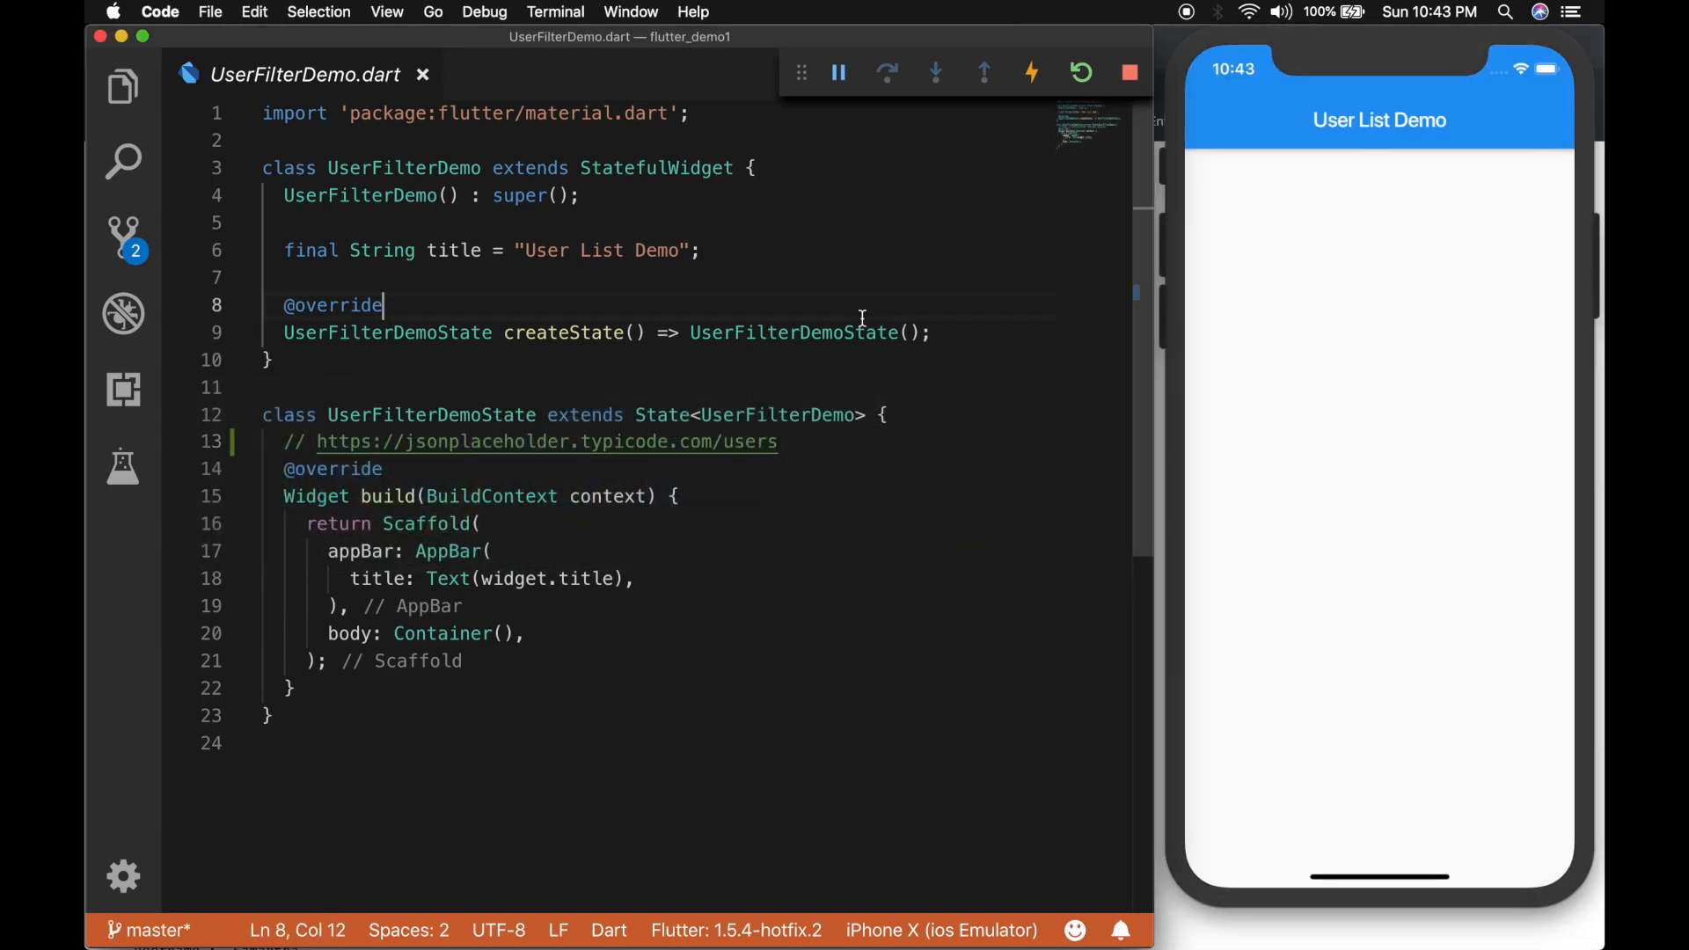
{"action": "left_click", "coordinate": [476, 390]}
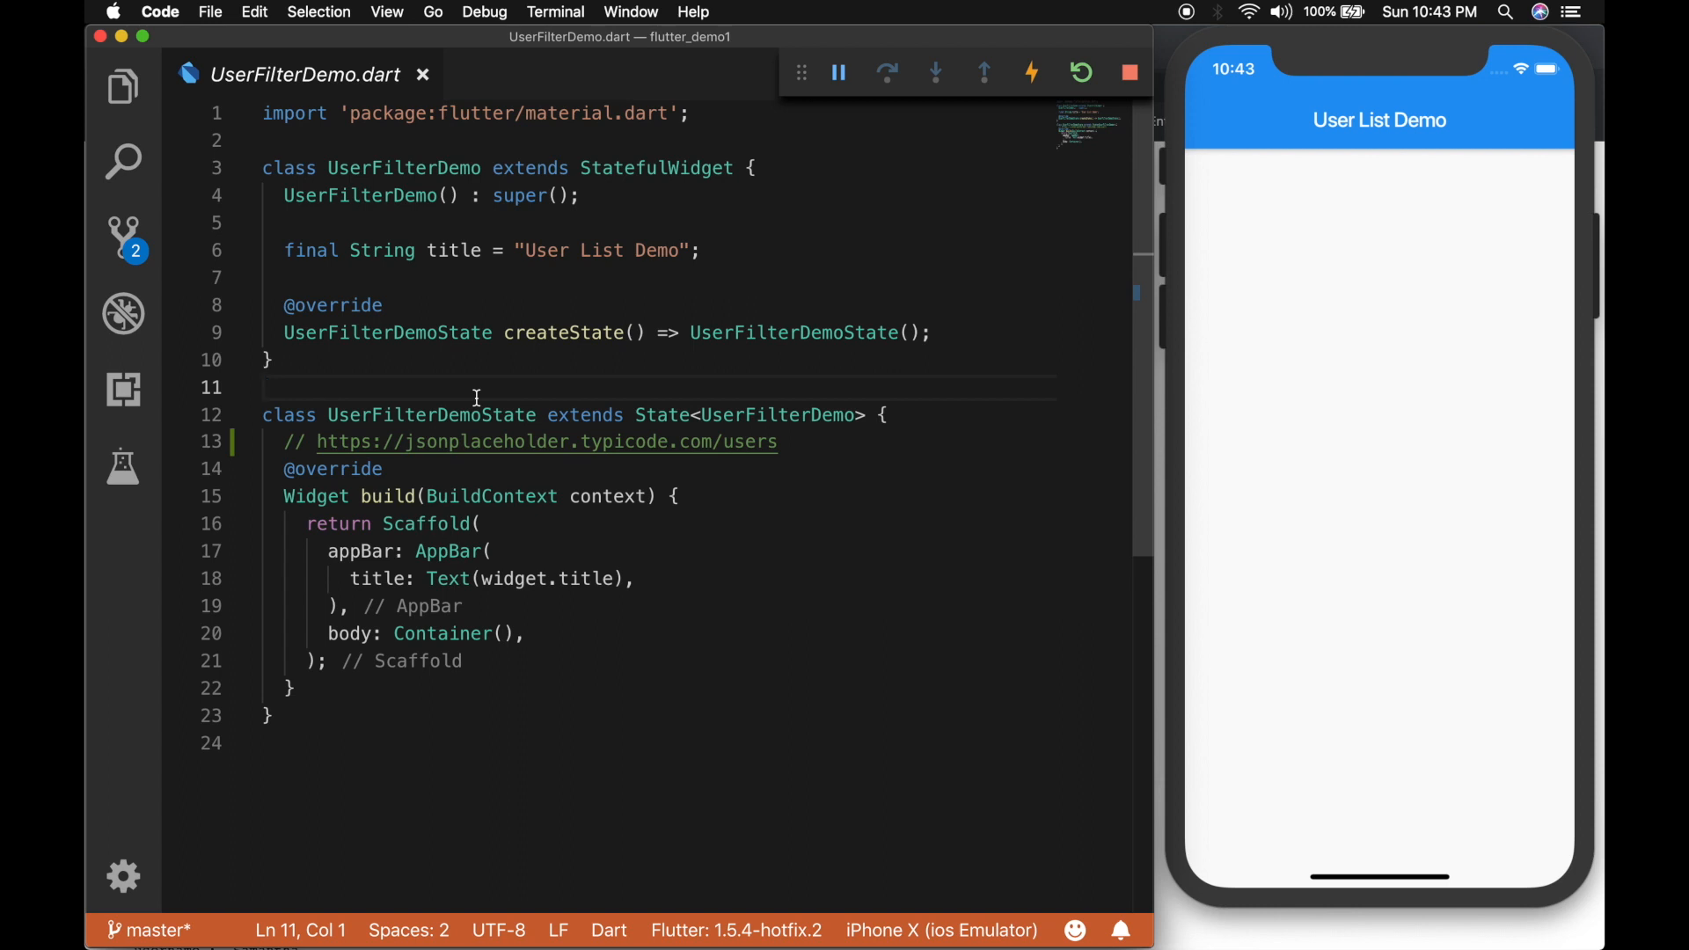
{"action": "left_click", "coordinate": [123, 87]}
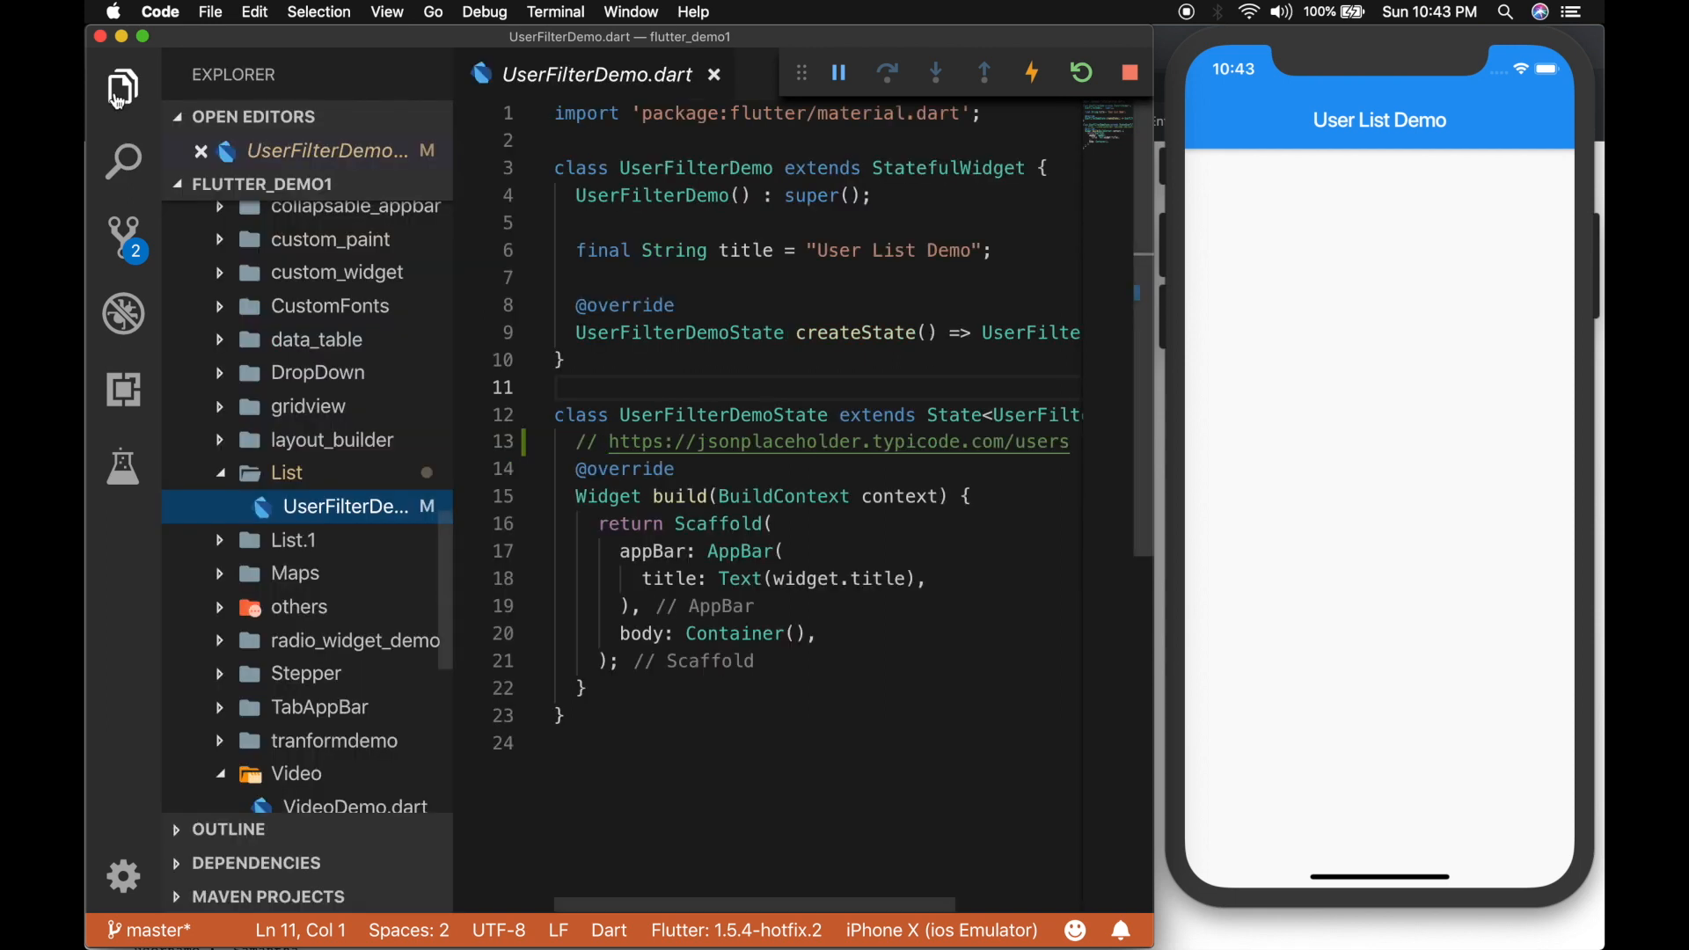
{"action": "right_click", "coordinate": [288, 475]}
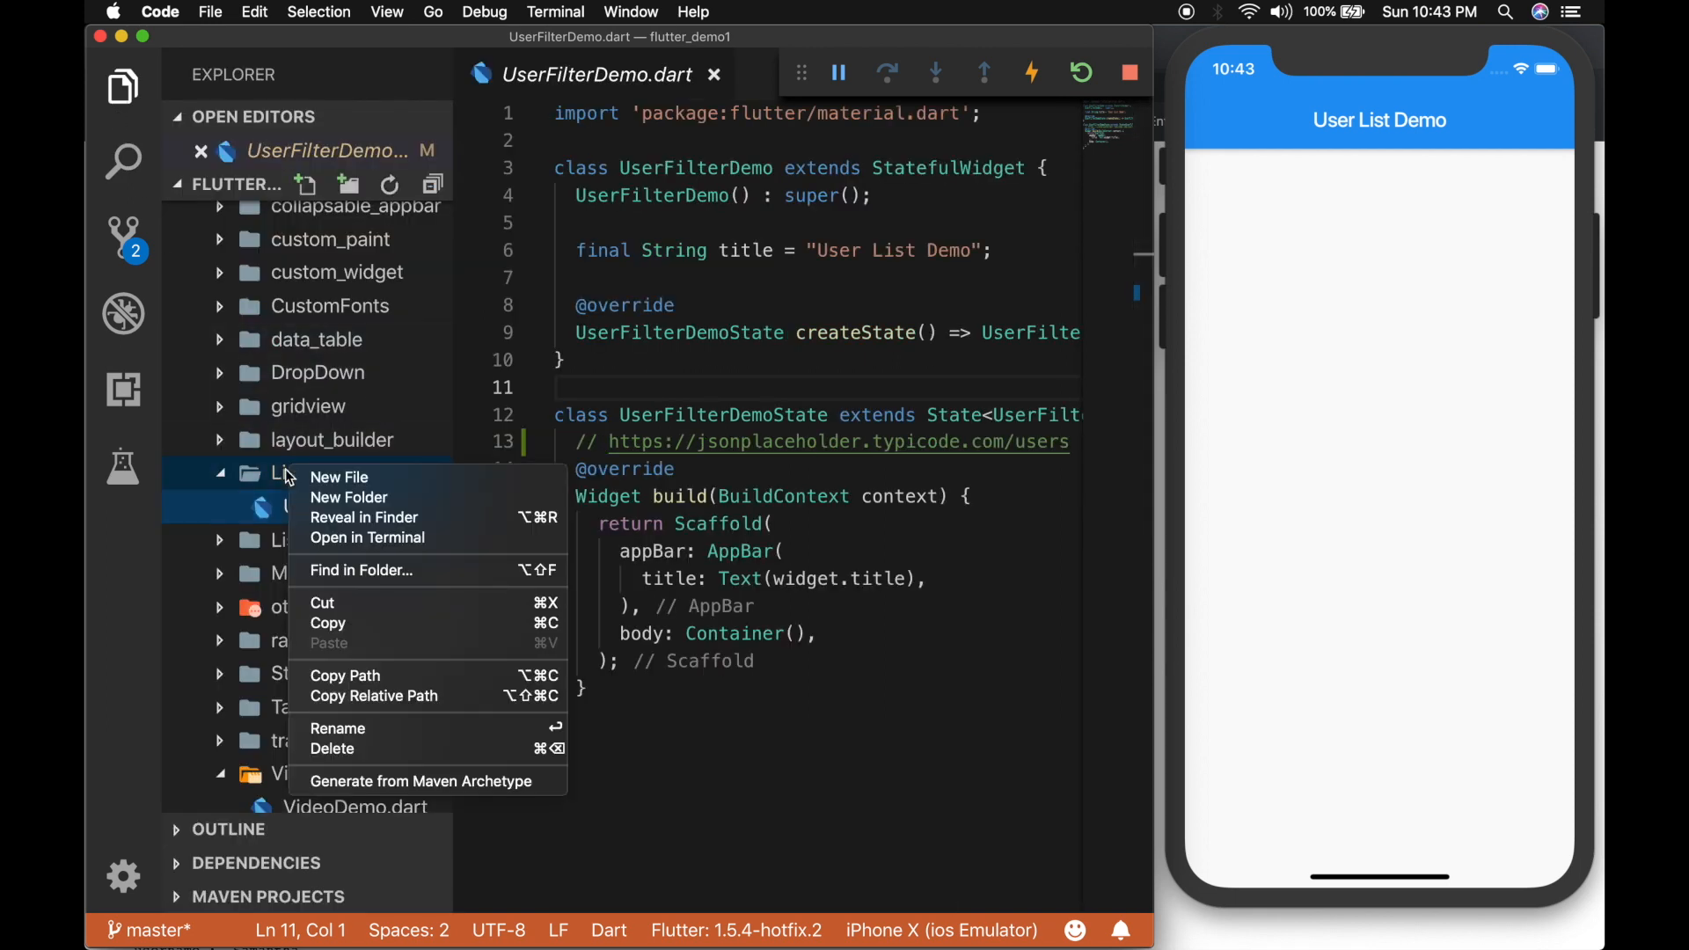
{"action": "left_click", "coordinate": [345, 478]}
{"action": "type", "text": "User"}
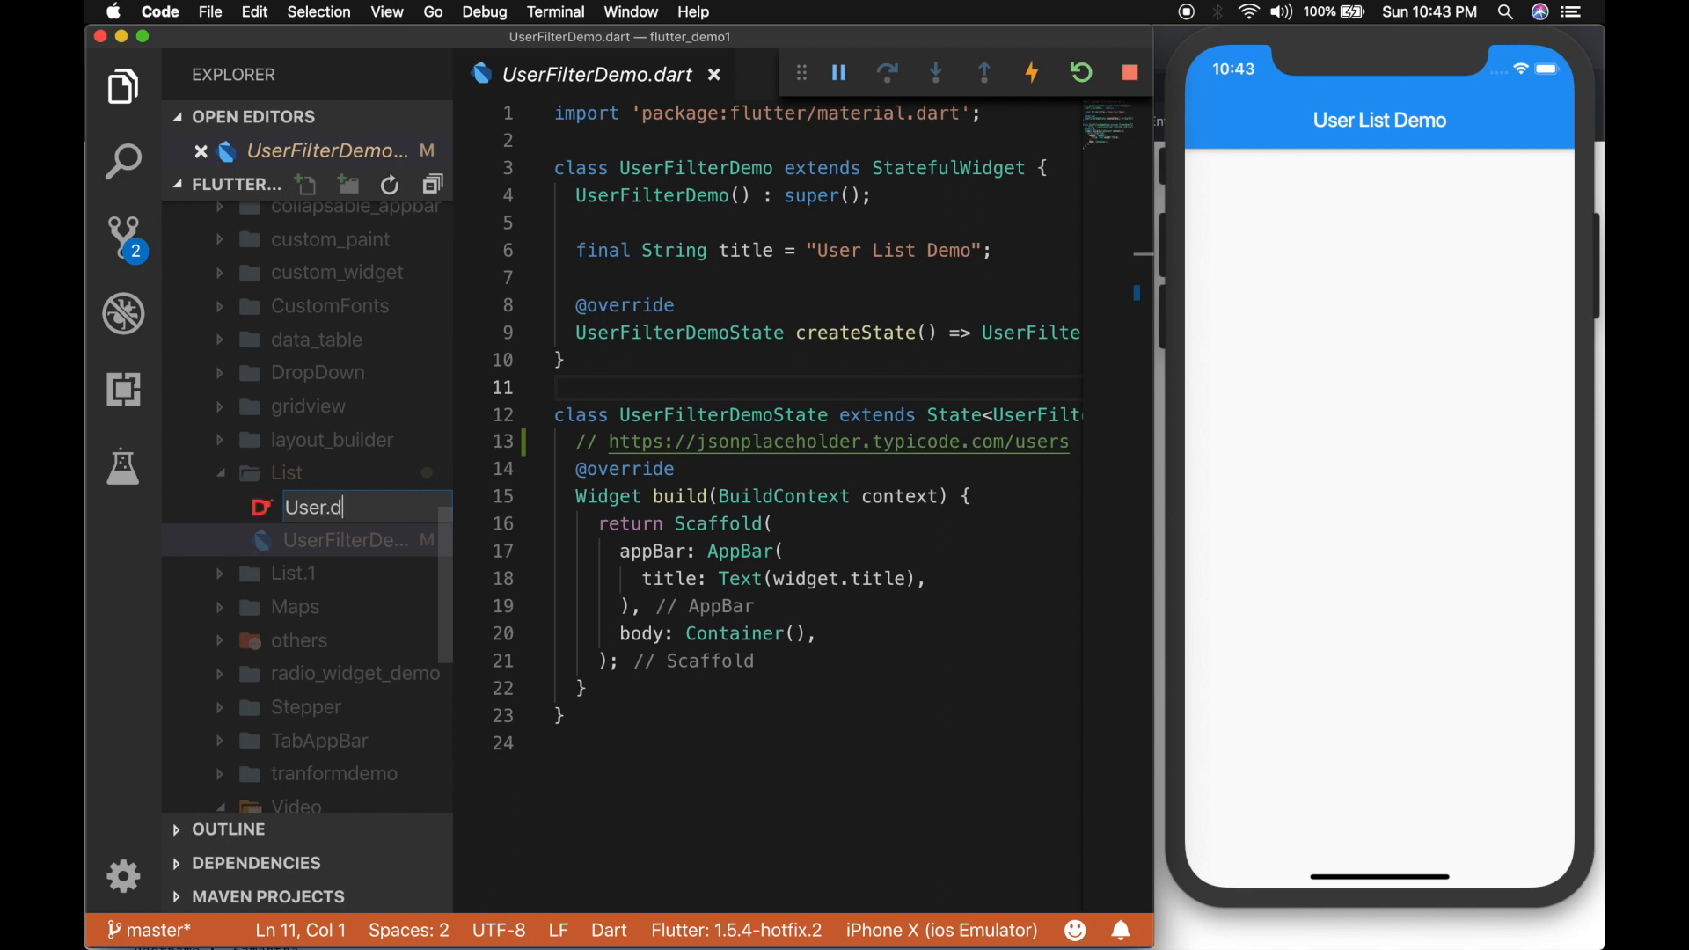
{"action": "type", "text": ".dart"}
{"action": "key", "text": "Return"}
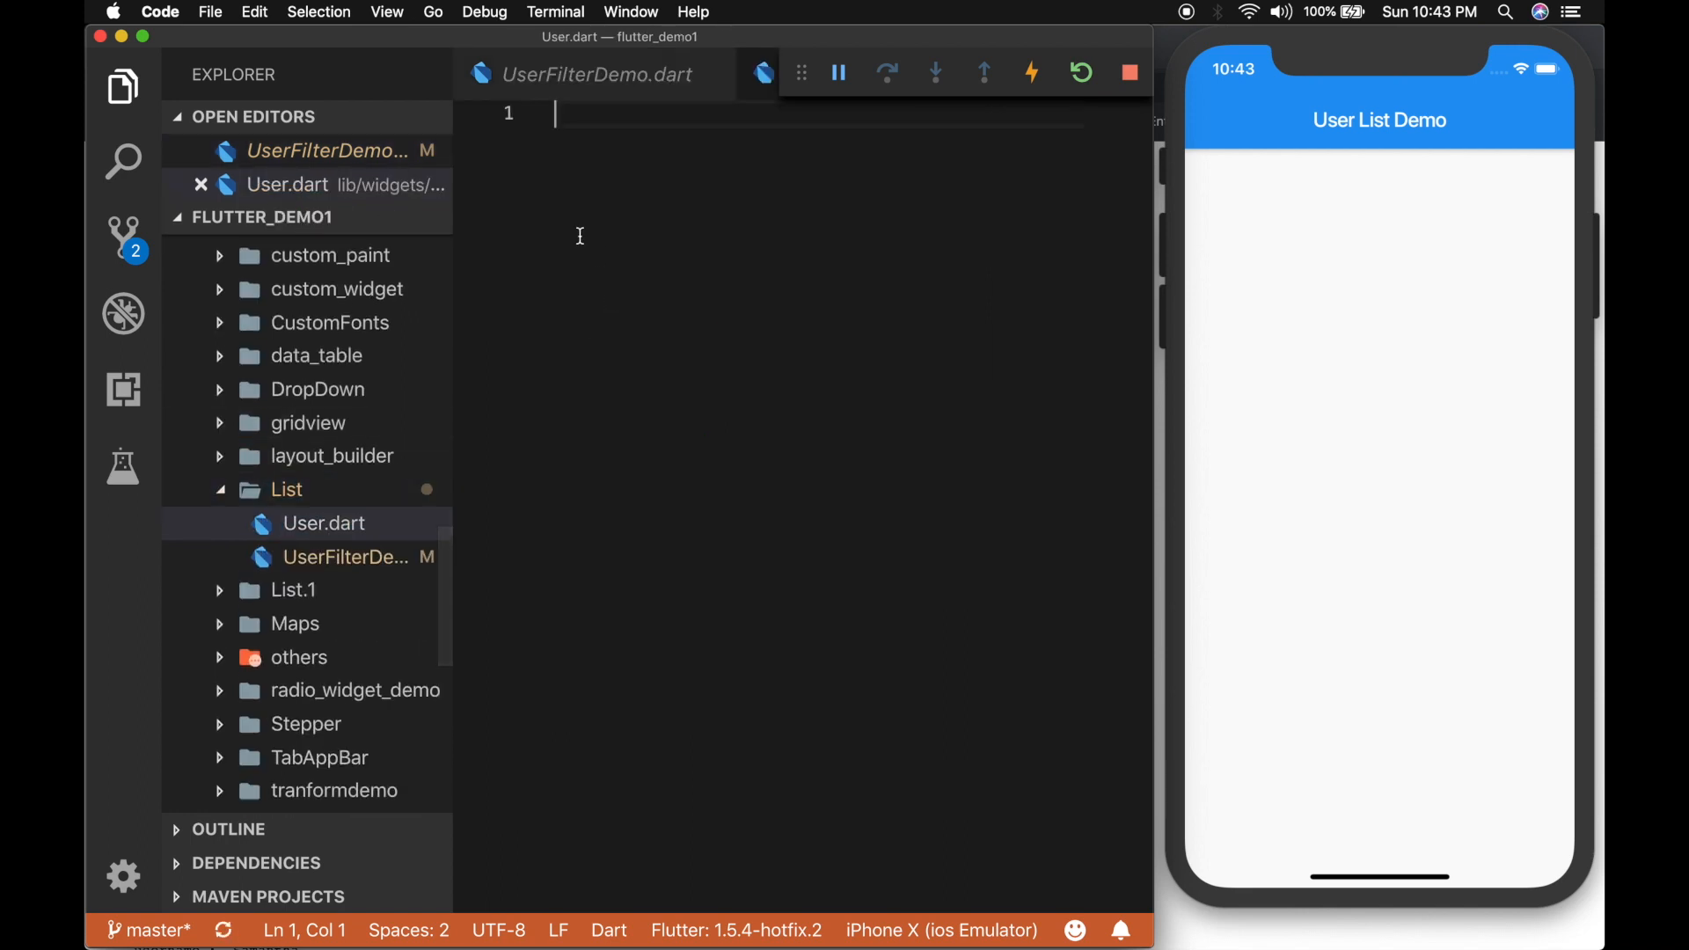
Step: Declare the User class fields int id, String name, String email and its constructor
{"action": "key", "text": "super+b"}
{"action": "type", "text": "cla"}
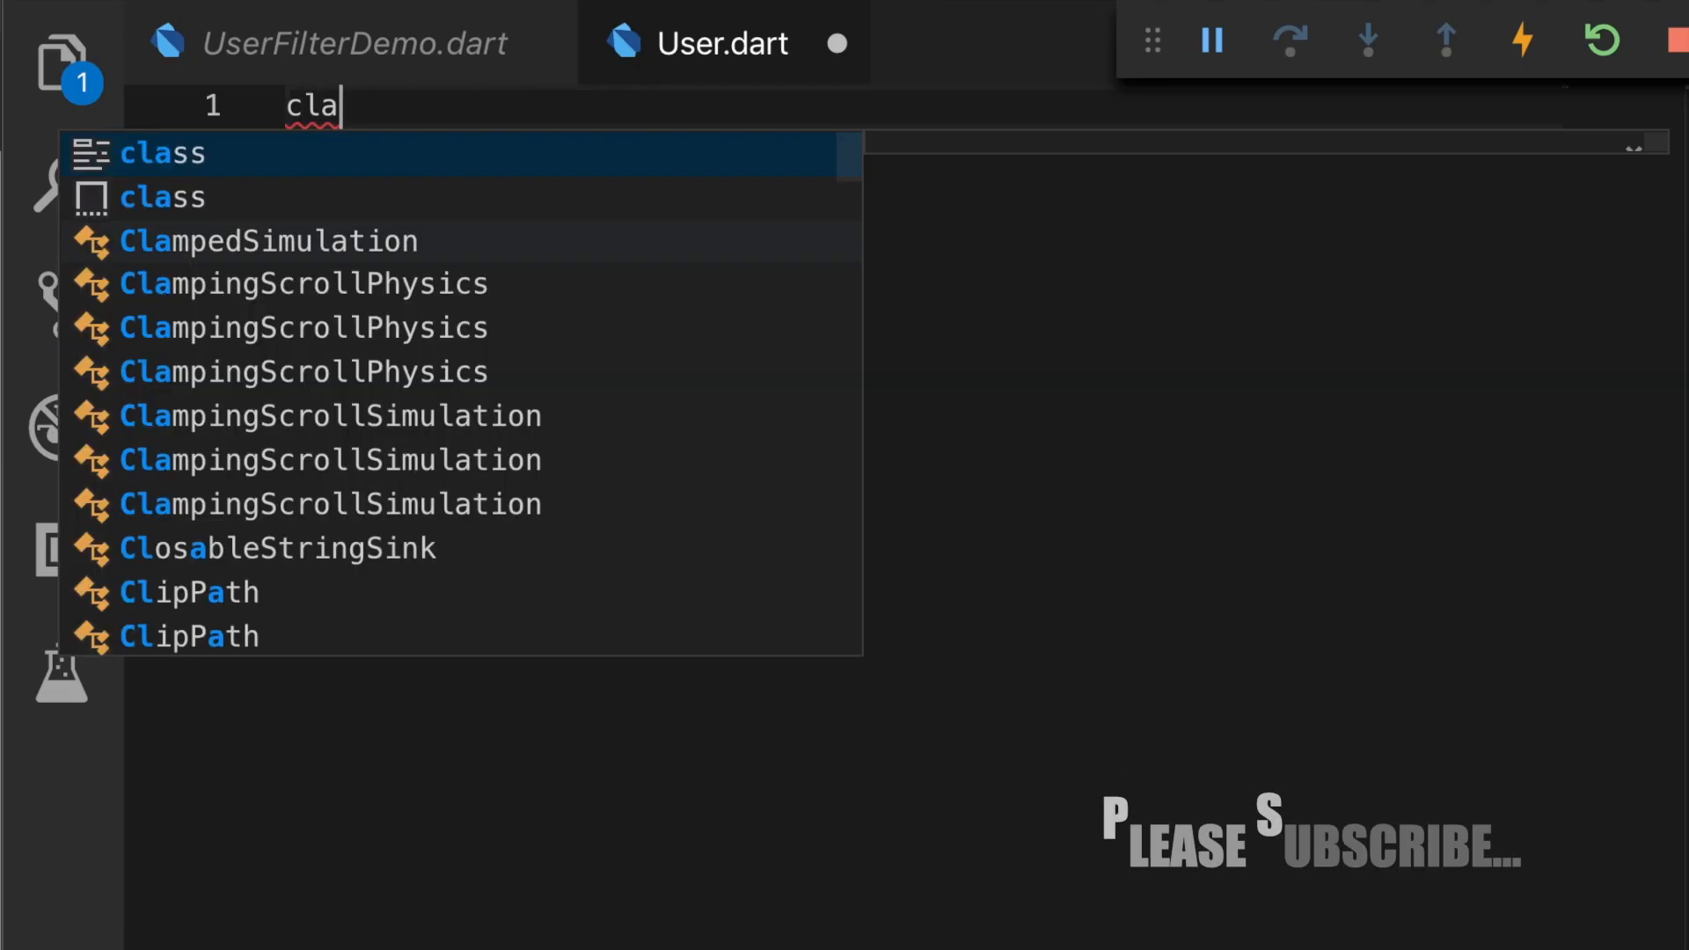
{"action": "type", "text": "ss User{"}
{"action": "key", "text": "Return"}
{"action": "type", "text": "int "}
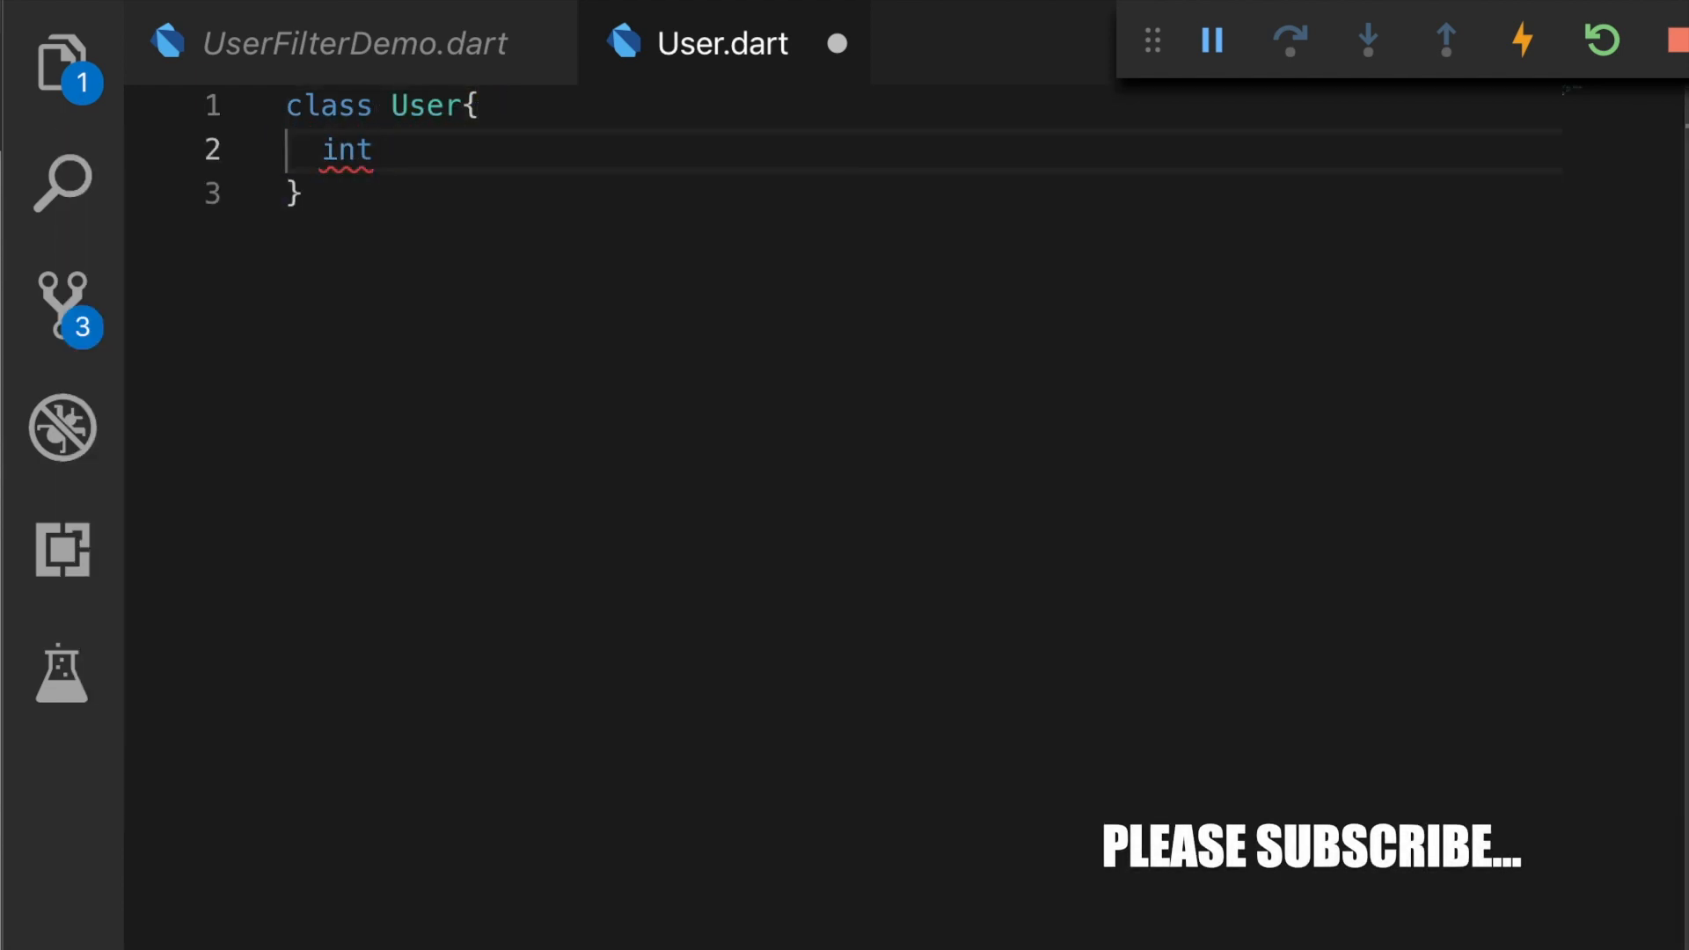
{"action": "type", "text": "id;"}
{"action": "key", "text": "Return"}
{"action": "type", "text": "String name;"}
{"action": "key", "text": "Return"}
{"action": "type", "text": "Stri"}
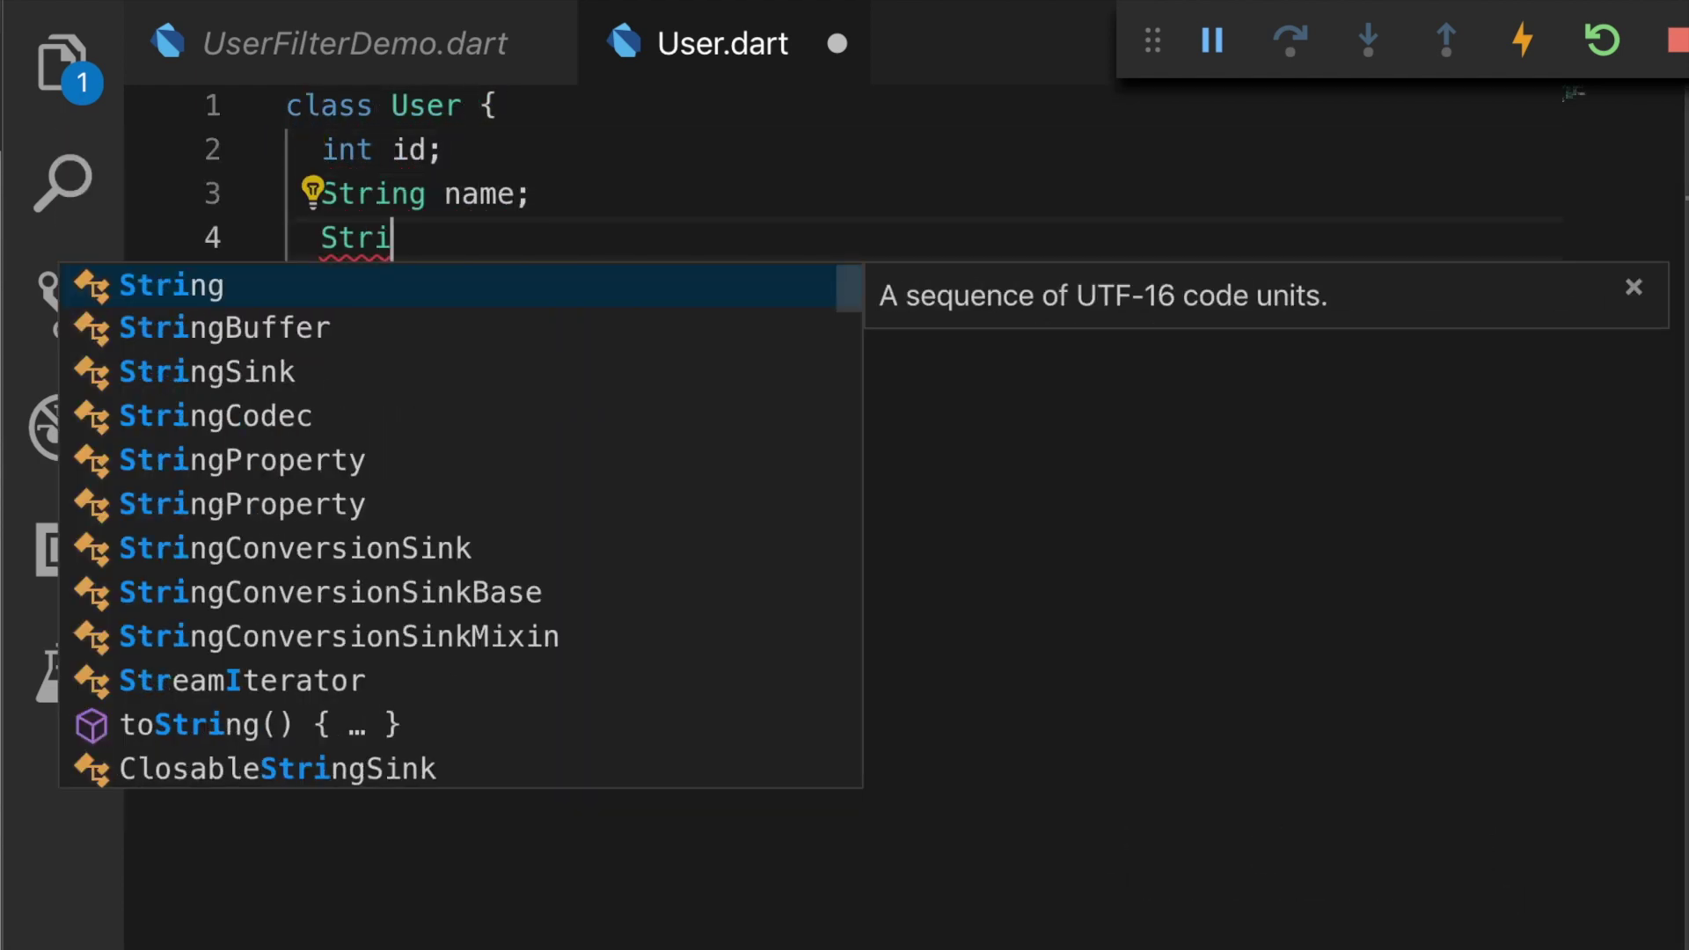
{"action": "type", "text": "ng email;"}
{"action": "key", "text": "Return"}
{"action": "type", "text": "ser"}
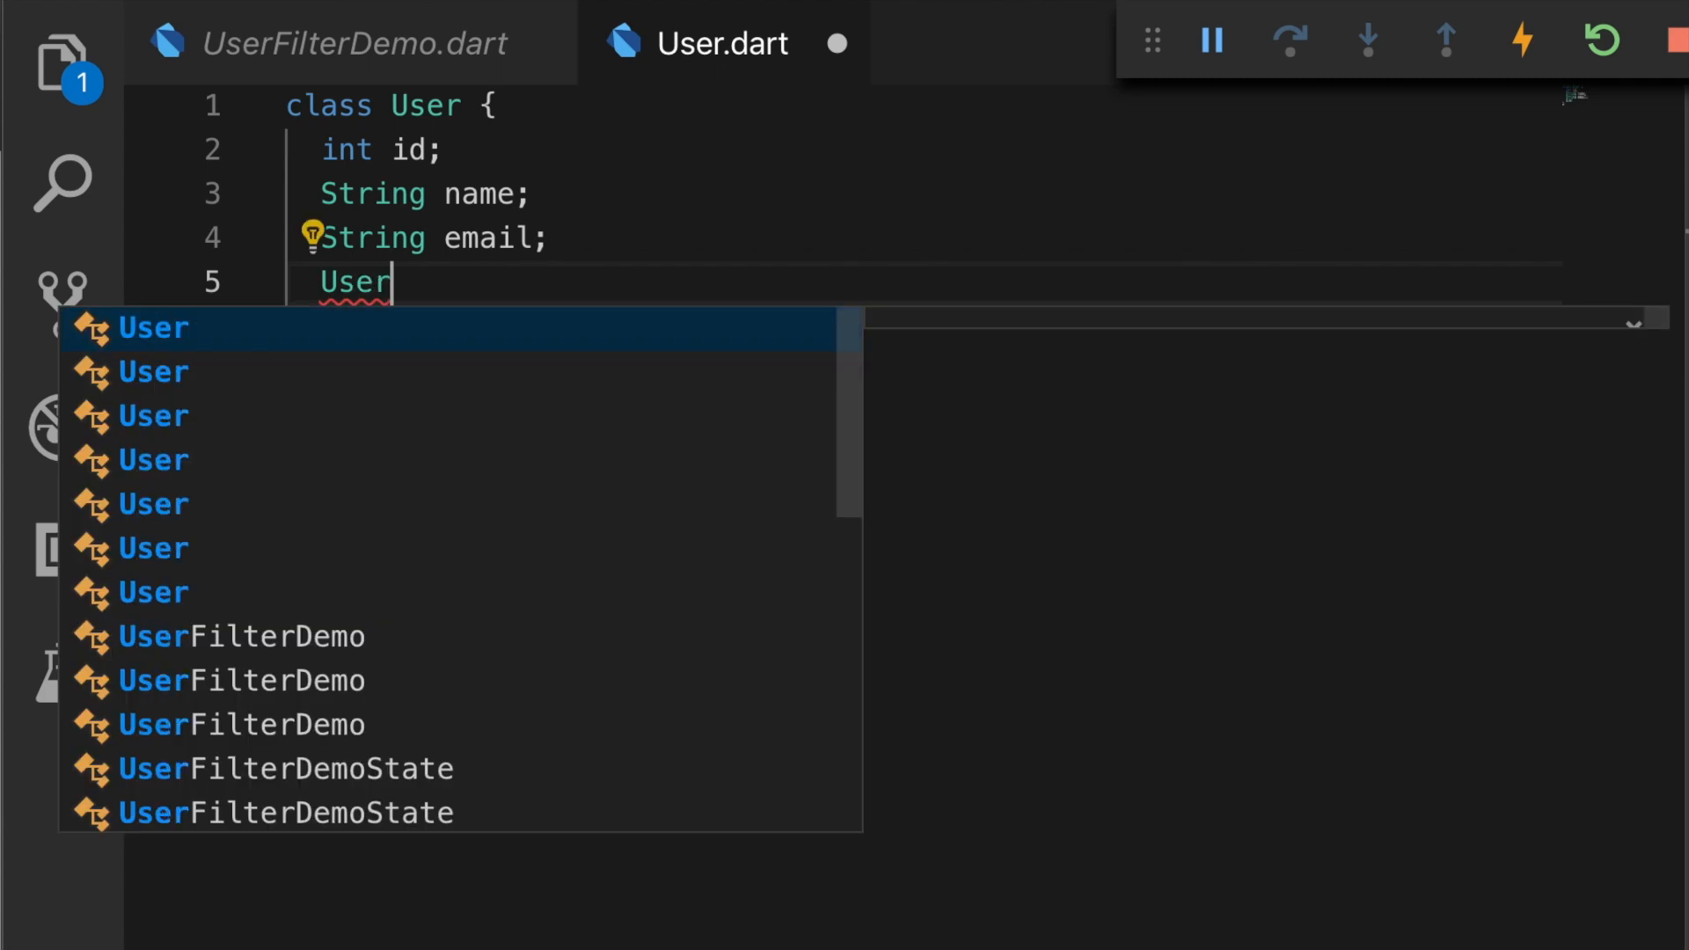
{"action": "type", "text": "();"}
{"action": "key", "text": "Left"}
{"action": "type", "text": "{"}
{"action": "key", "text": "BackSpace"}
{"action": "key", "text": "BackSpace"}
{"action": "key", "text": "Left"}
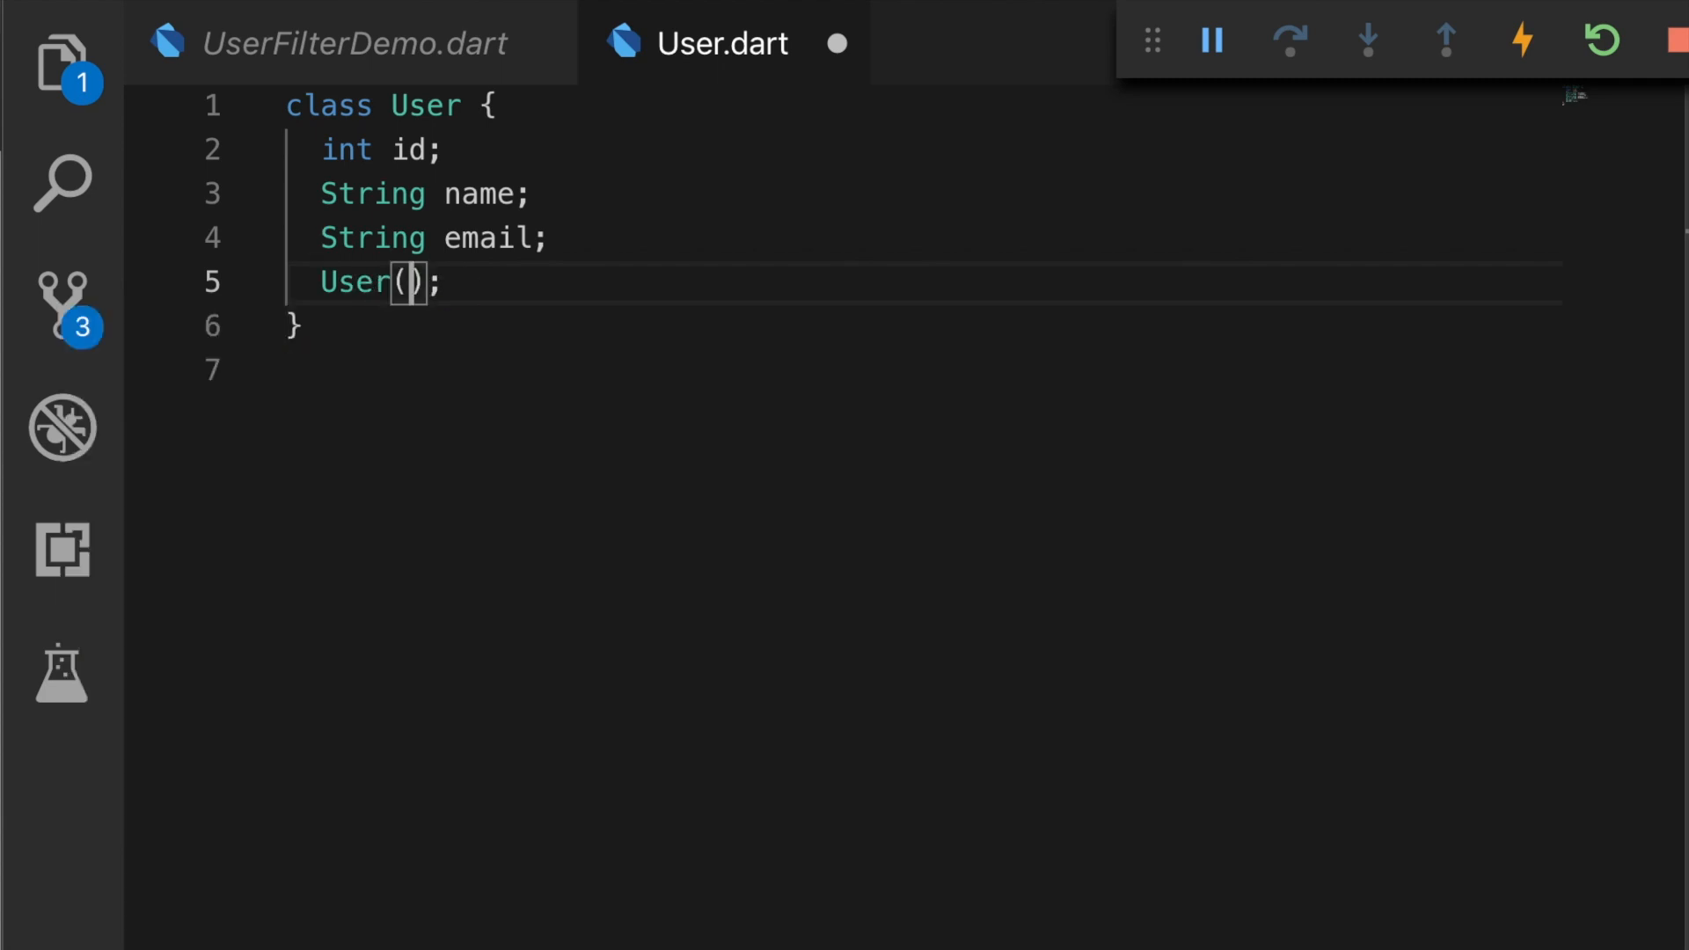
{"action": "type", "text": "{this.id, this"}
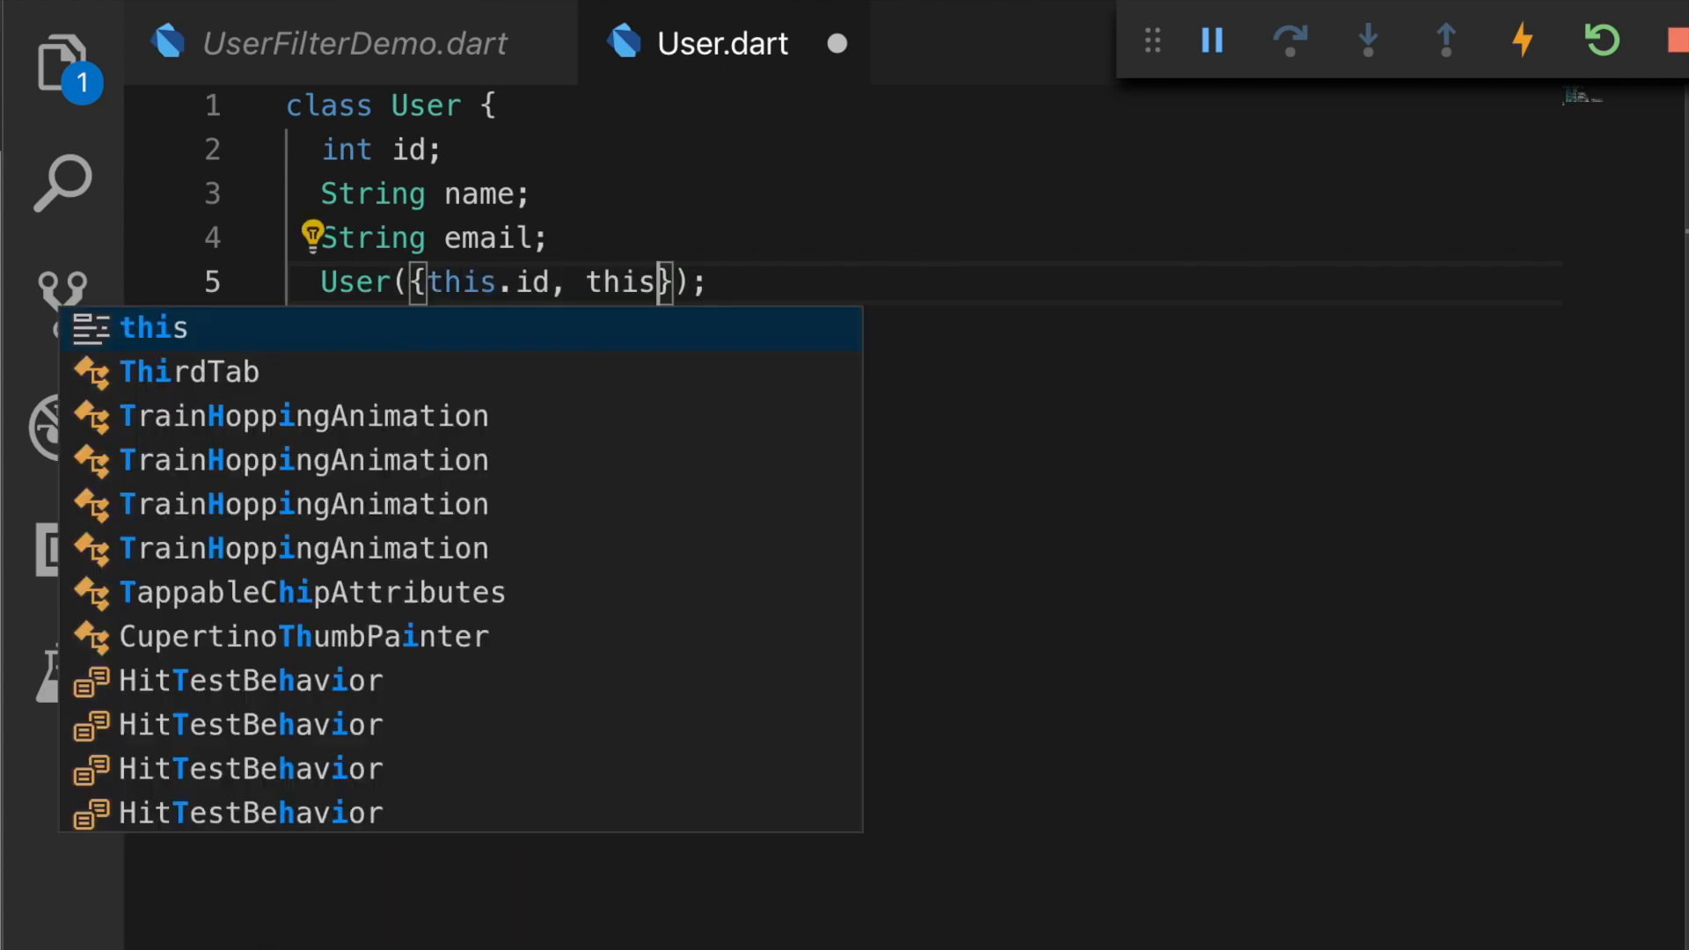
{"action": "type", "text": ".name, this.email"}
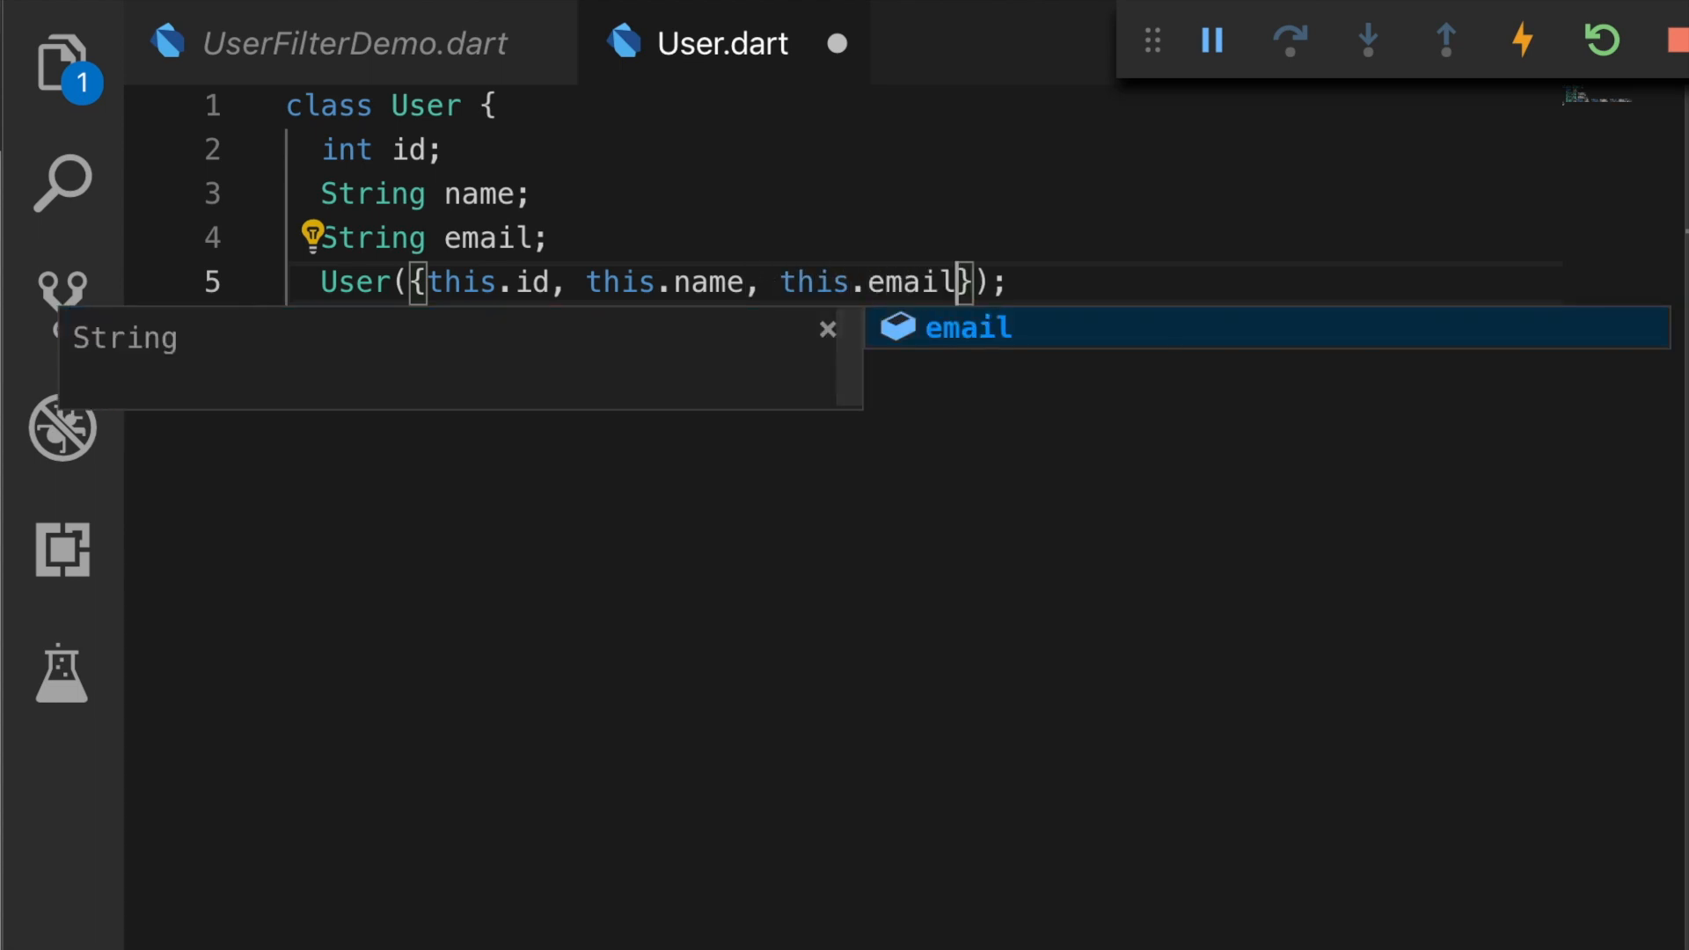
{"action": "key", "text": "Escape"}
{"action": "key", "text": "End"}
{"action": "key", "text": "Return"}
{"action": "type", "text": "factor"}
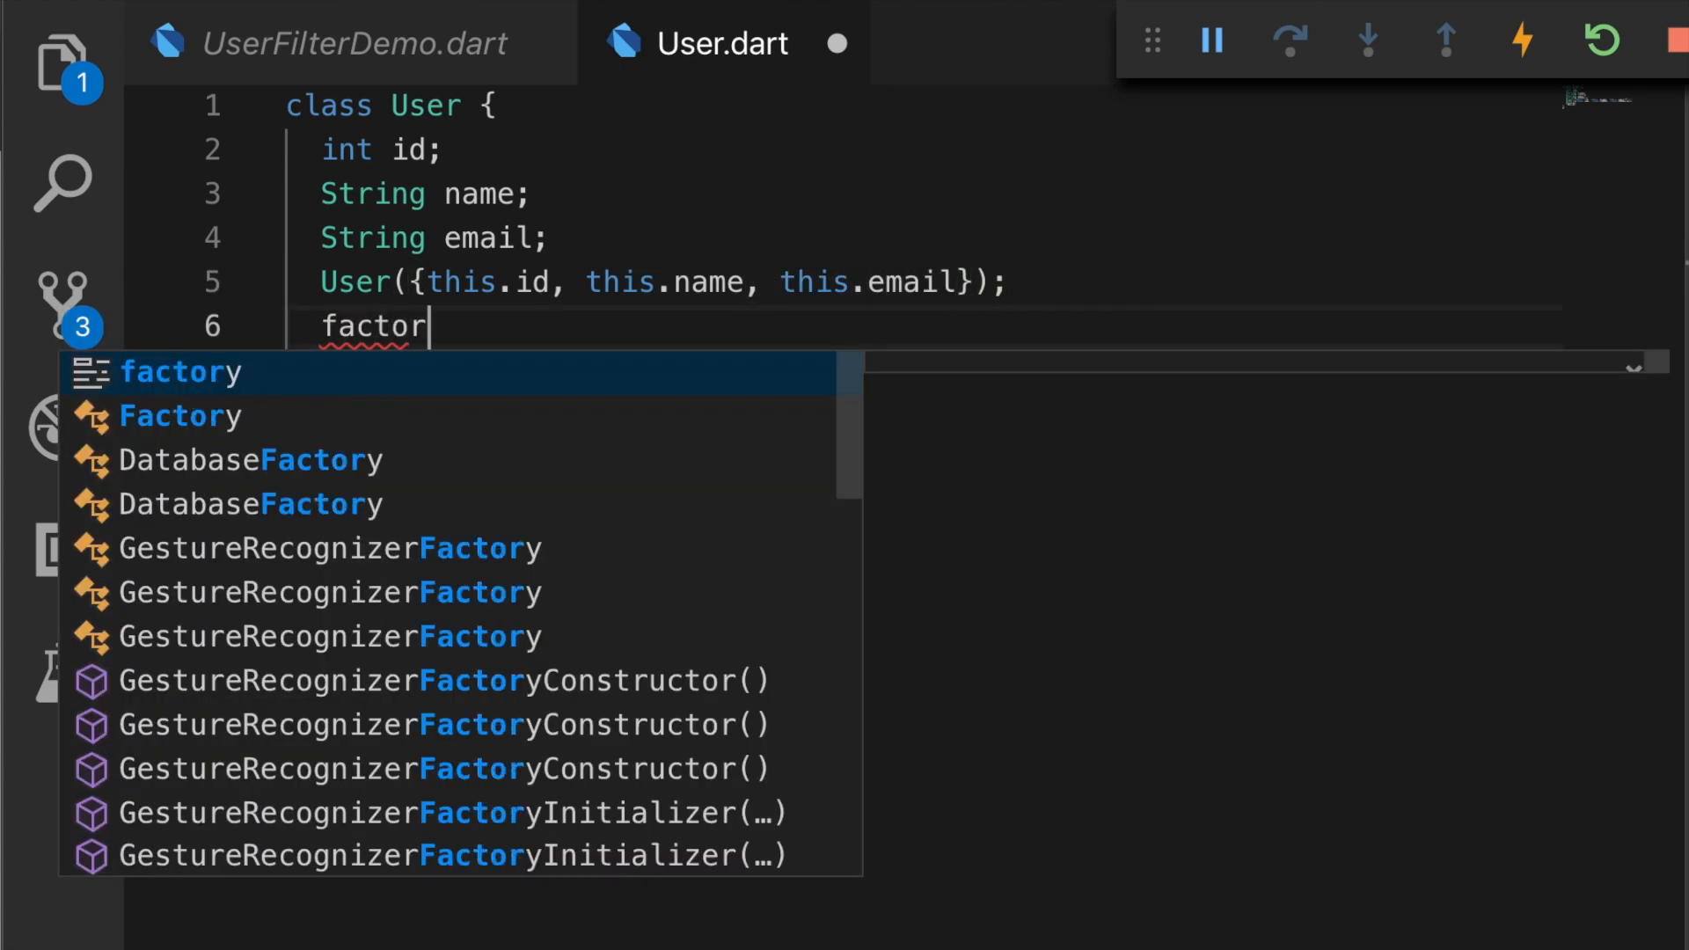
{"action": "type", "text": "y User."}
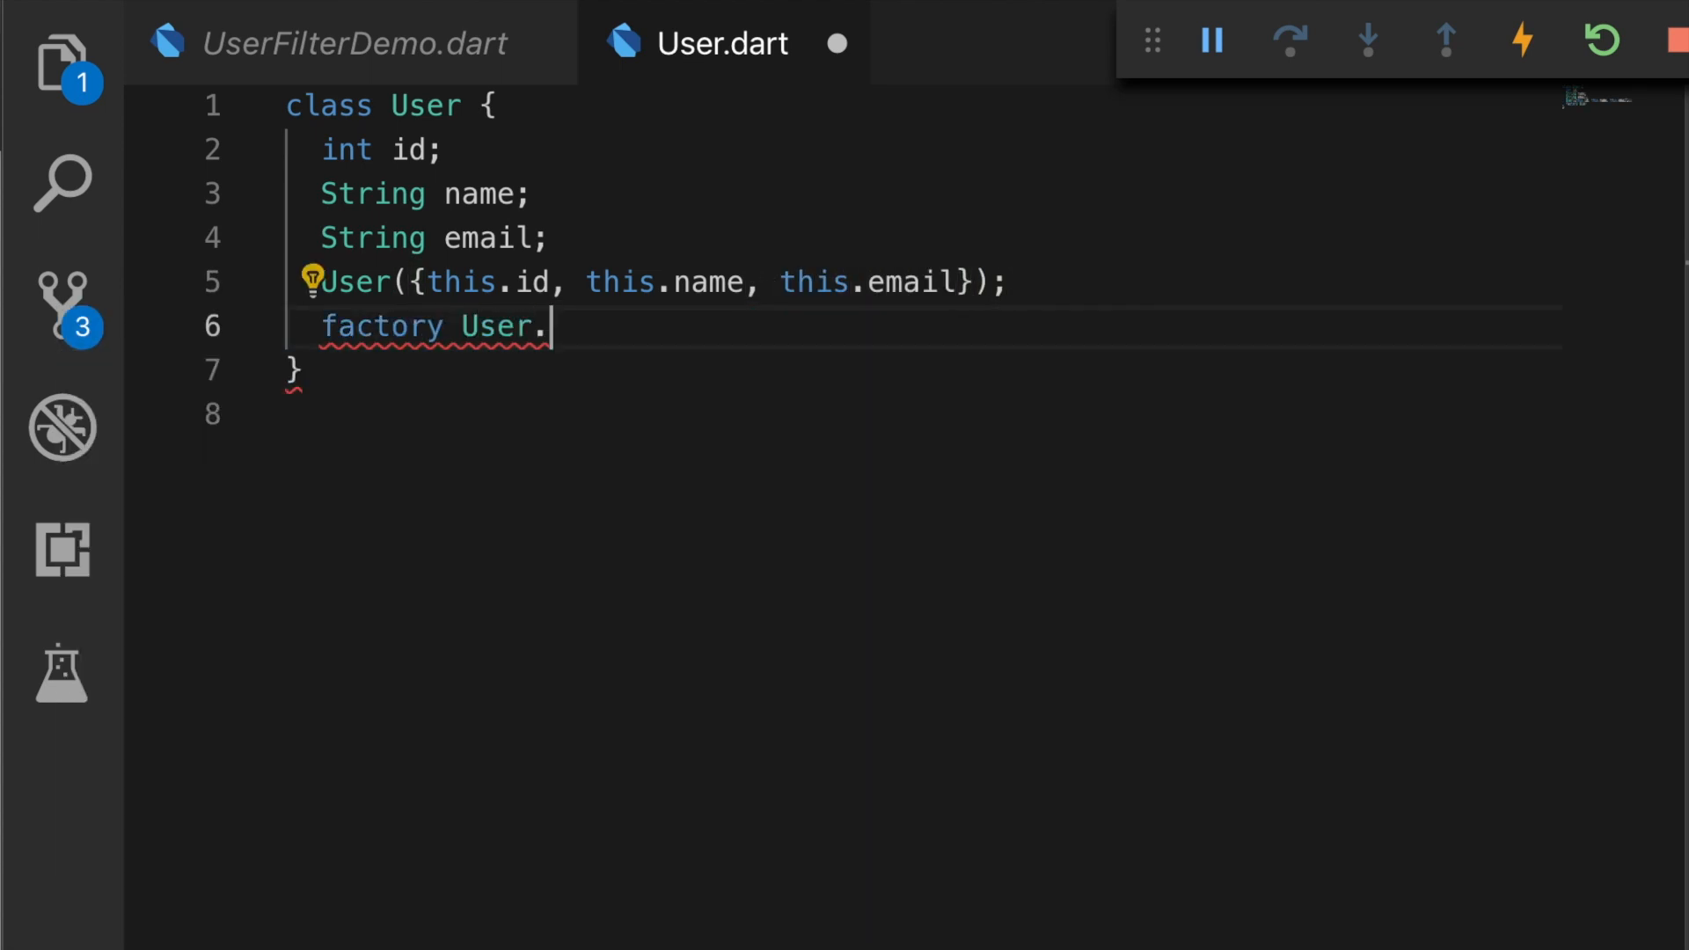
{"action": "type", "text": "fromJson"}
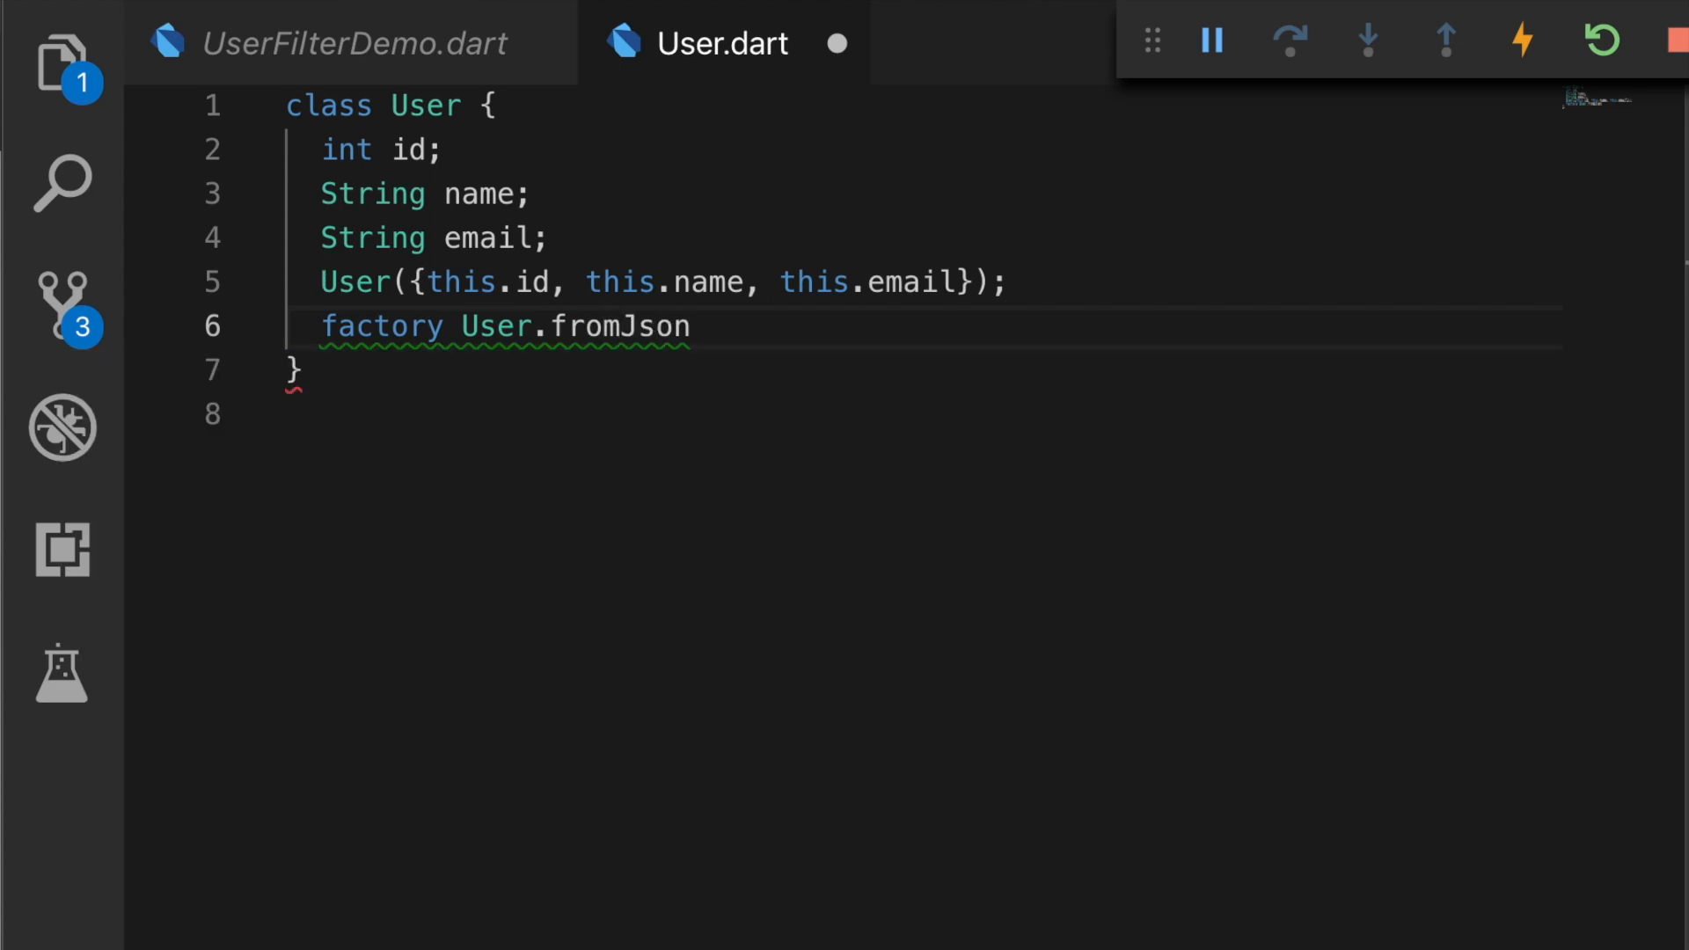
{"action": "type", "text": "(){"}
Step: Add the factory User.fromJson(Map<String, dynamic> json) signature with blank lines between members
{"action": "key", "text": "Return"}
{"action": "left_click", "coordinate": [950, 245]}
{"action": "key", "text": "Return"}
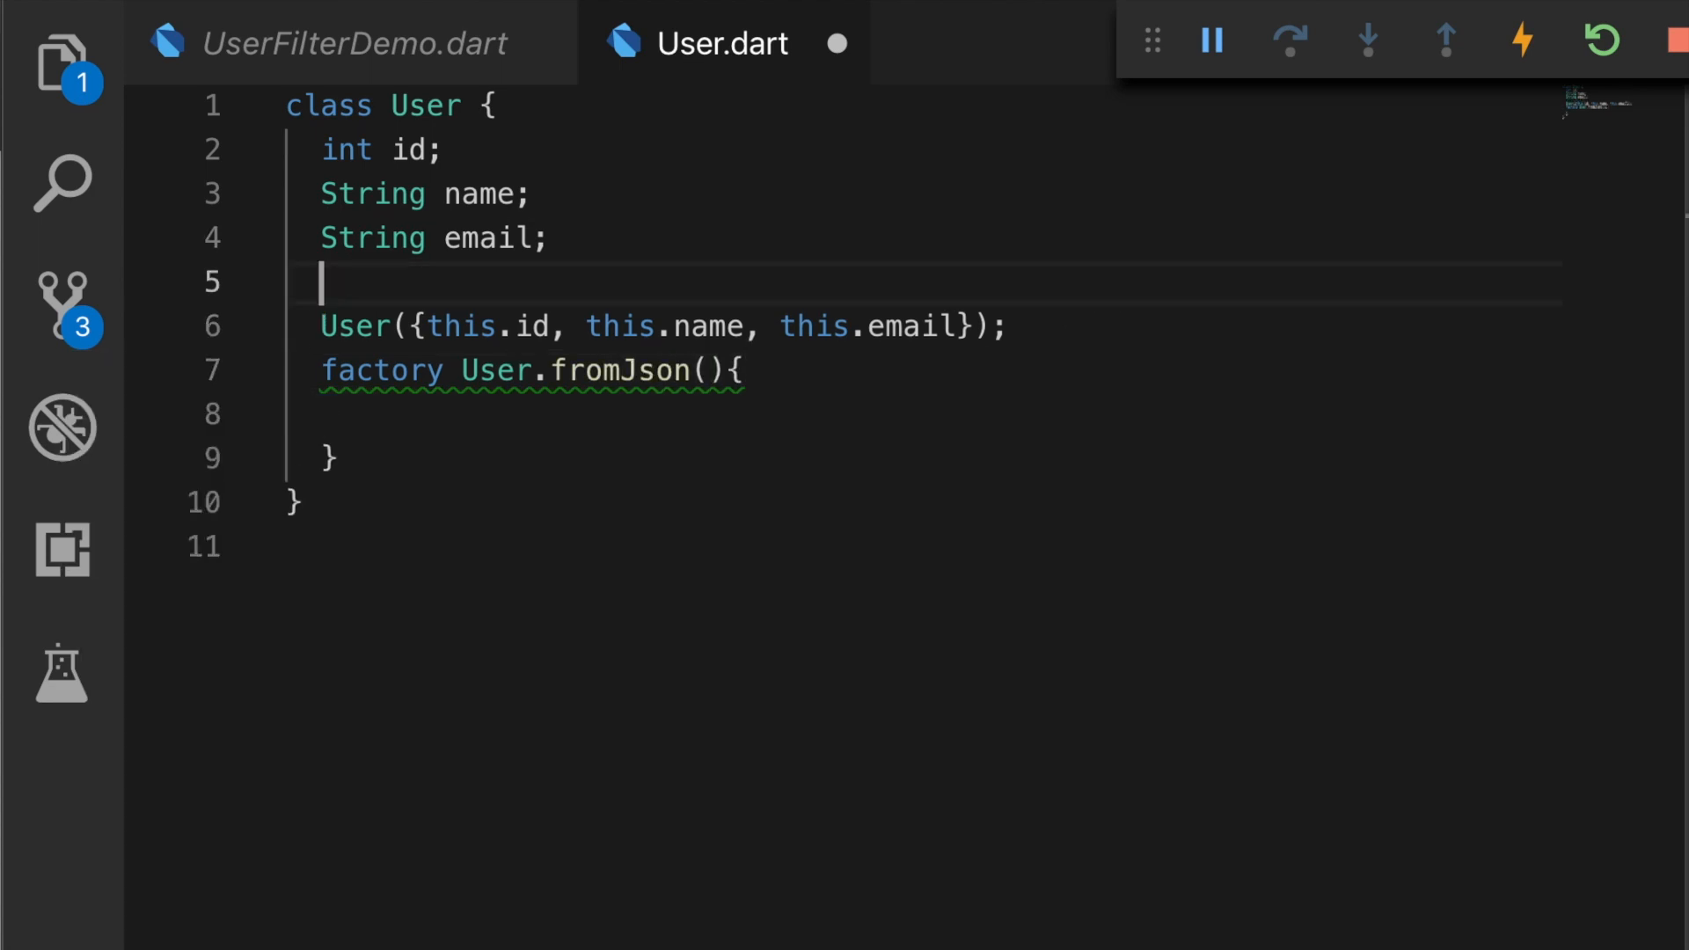
{"action": "left_click", "coordinate": [1043, 327]}
{"action": "key", "text": "Return"}
{"action": "left_click", "coordinate": [709, 415]}
{"action": "type", "text": "Map<String"}
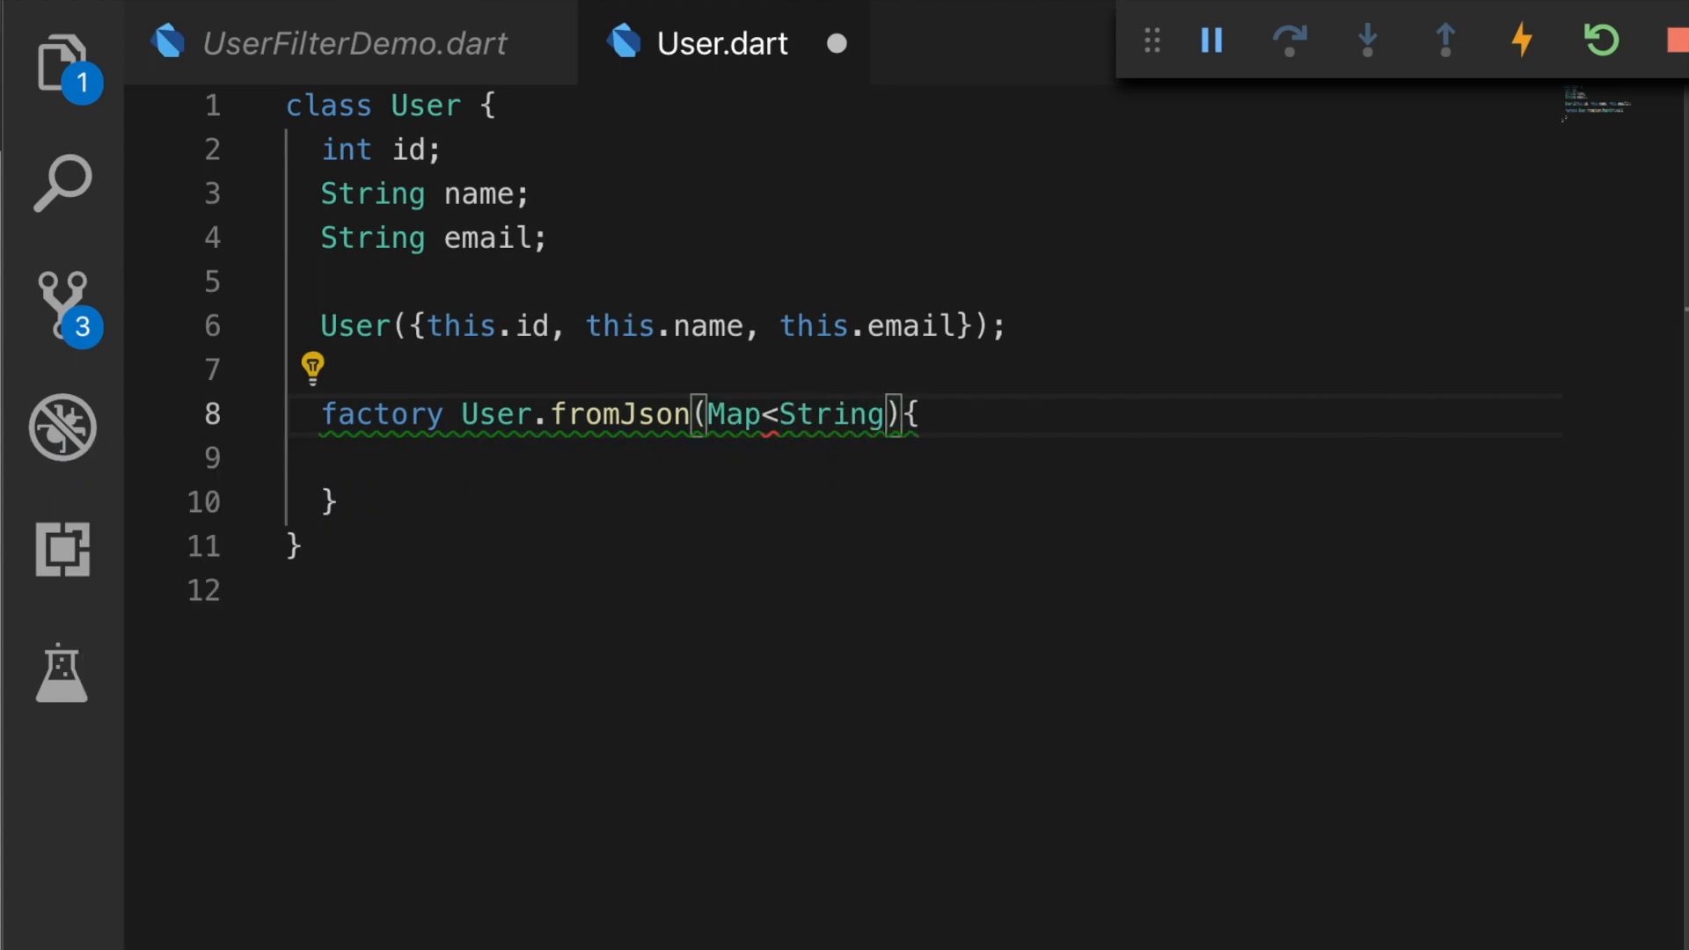
{"action": "type", "text": ", dynamic"}
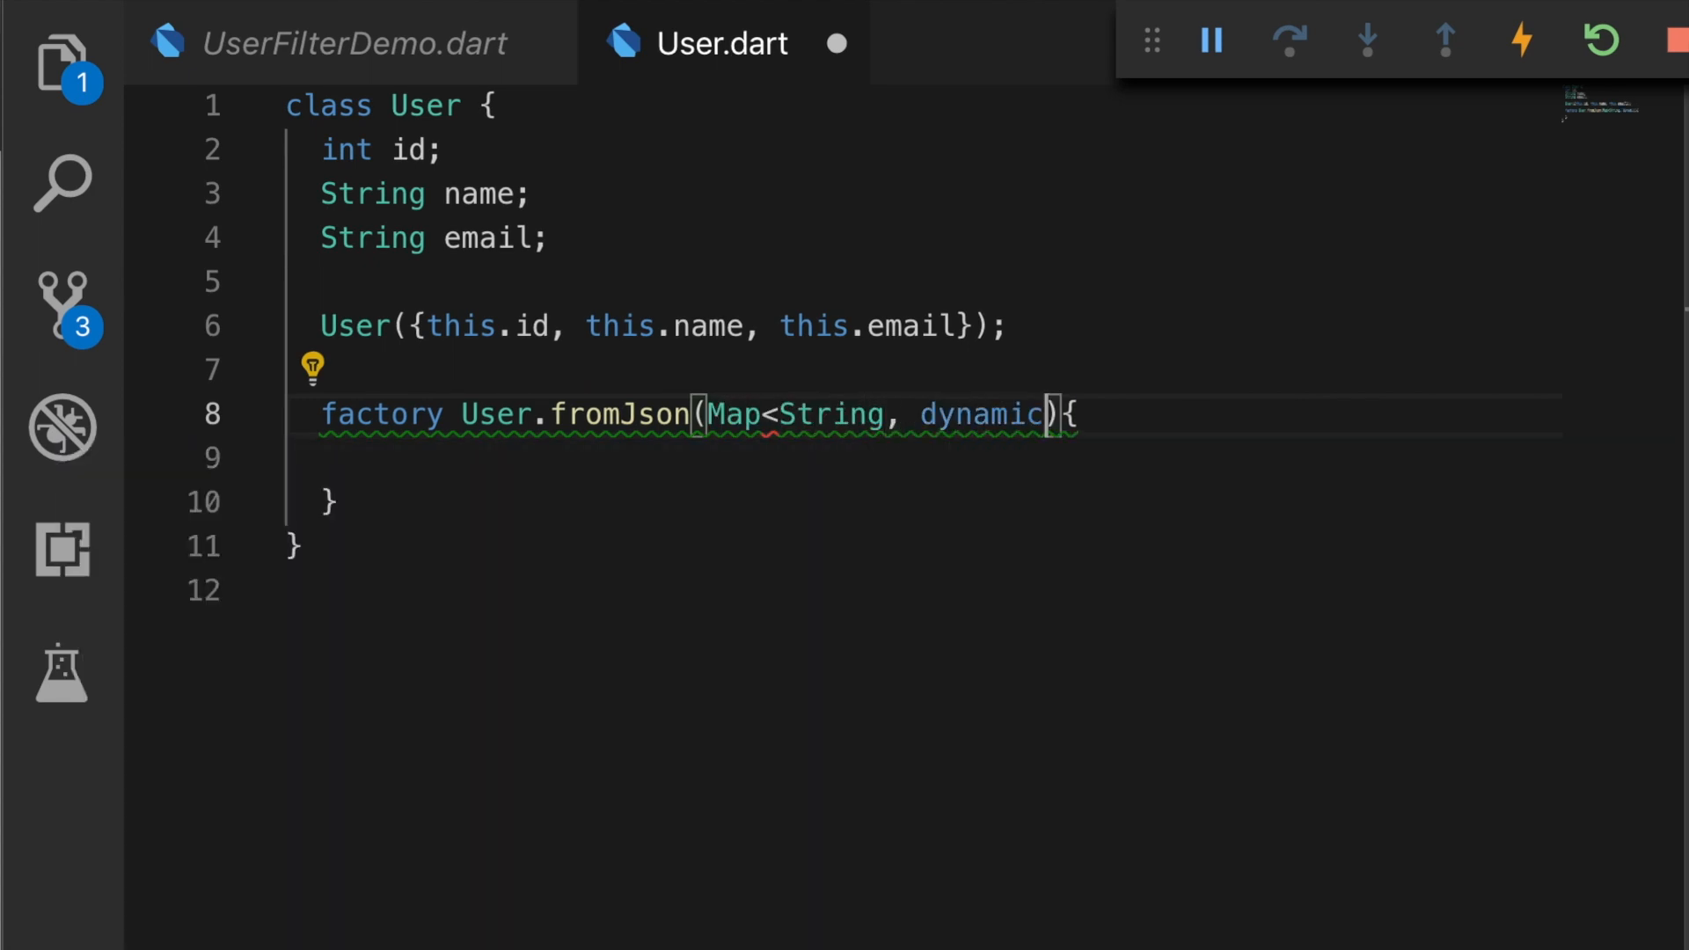
{"action": "type", "text": "> json"}
{"action": "key", "text": "Down"}
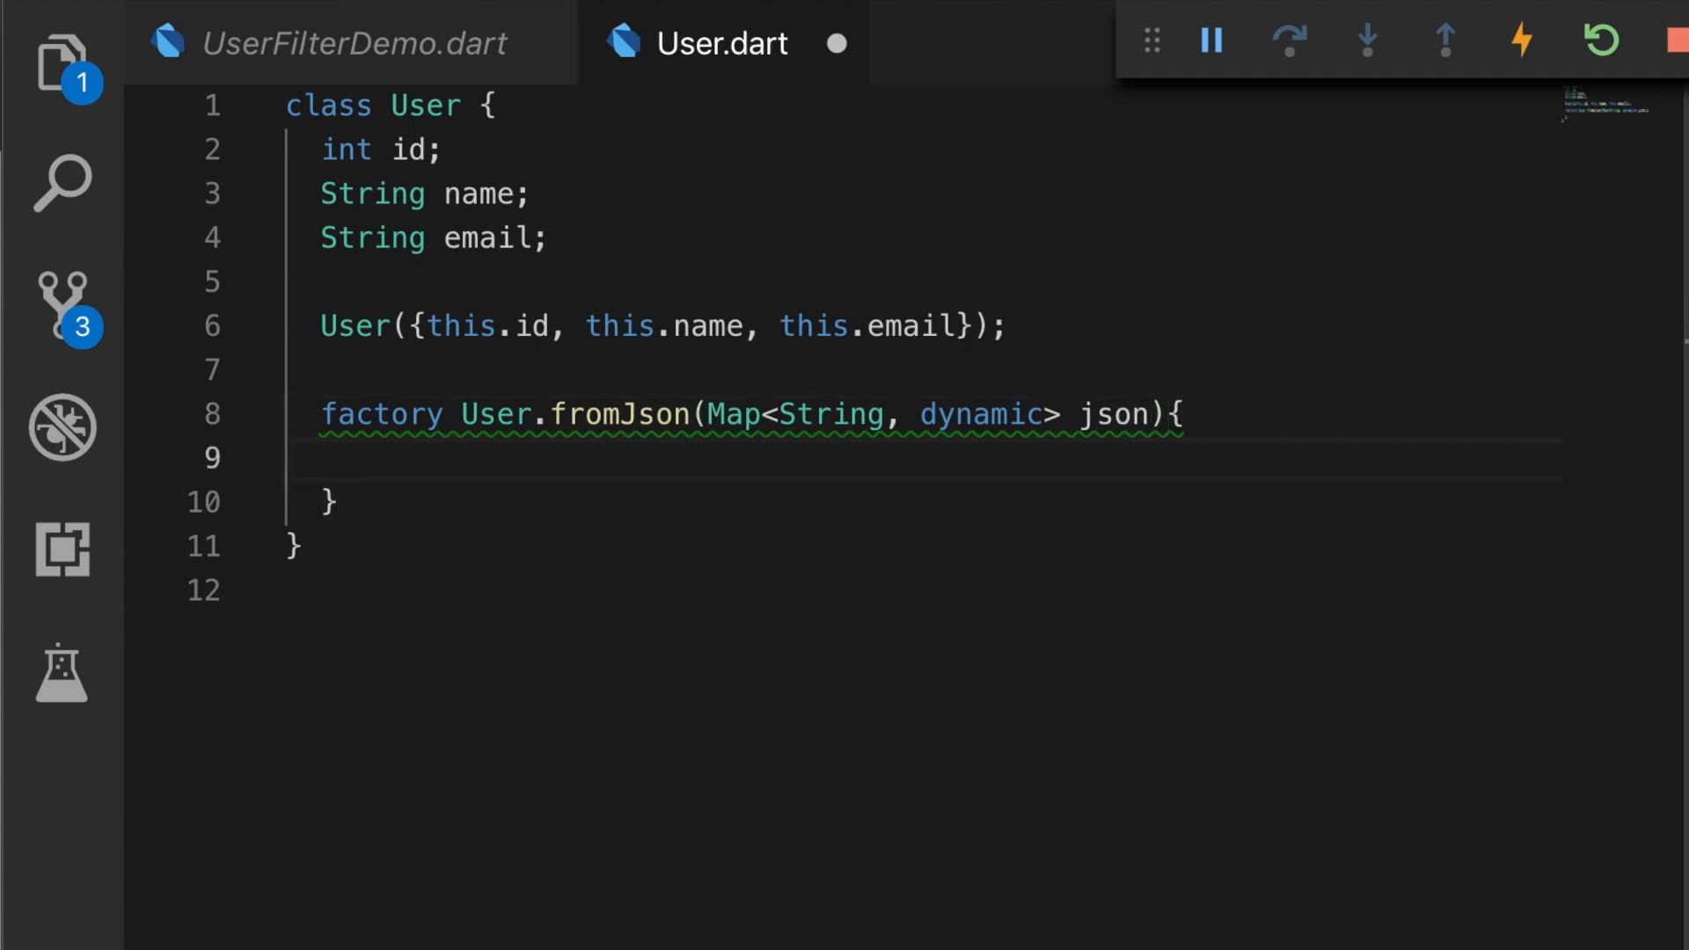
{"action": "type", "text": "return User"}
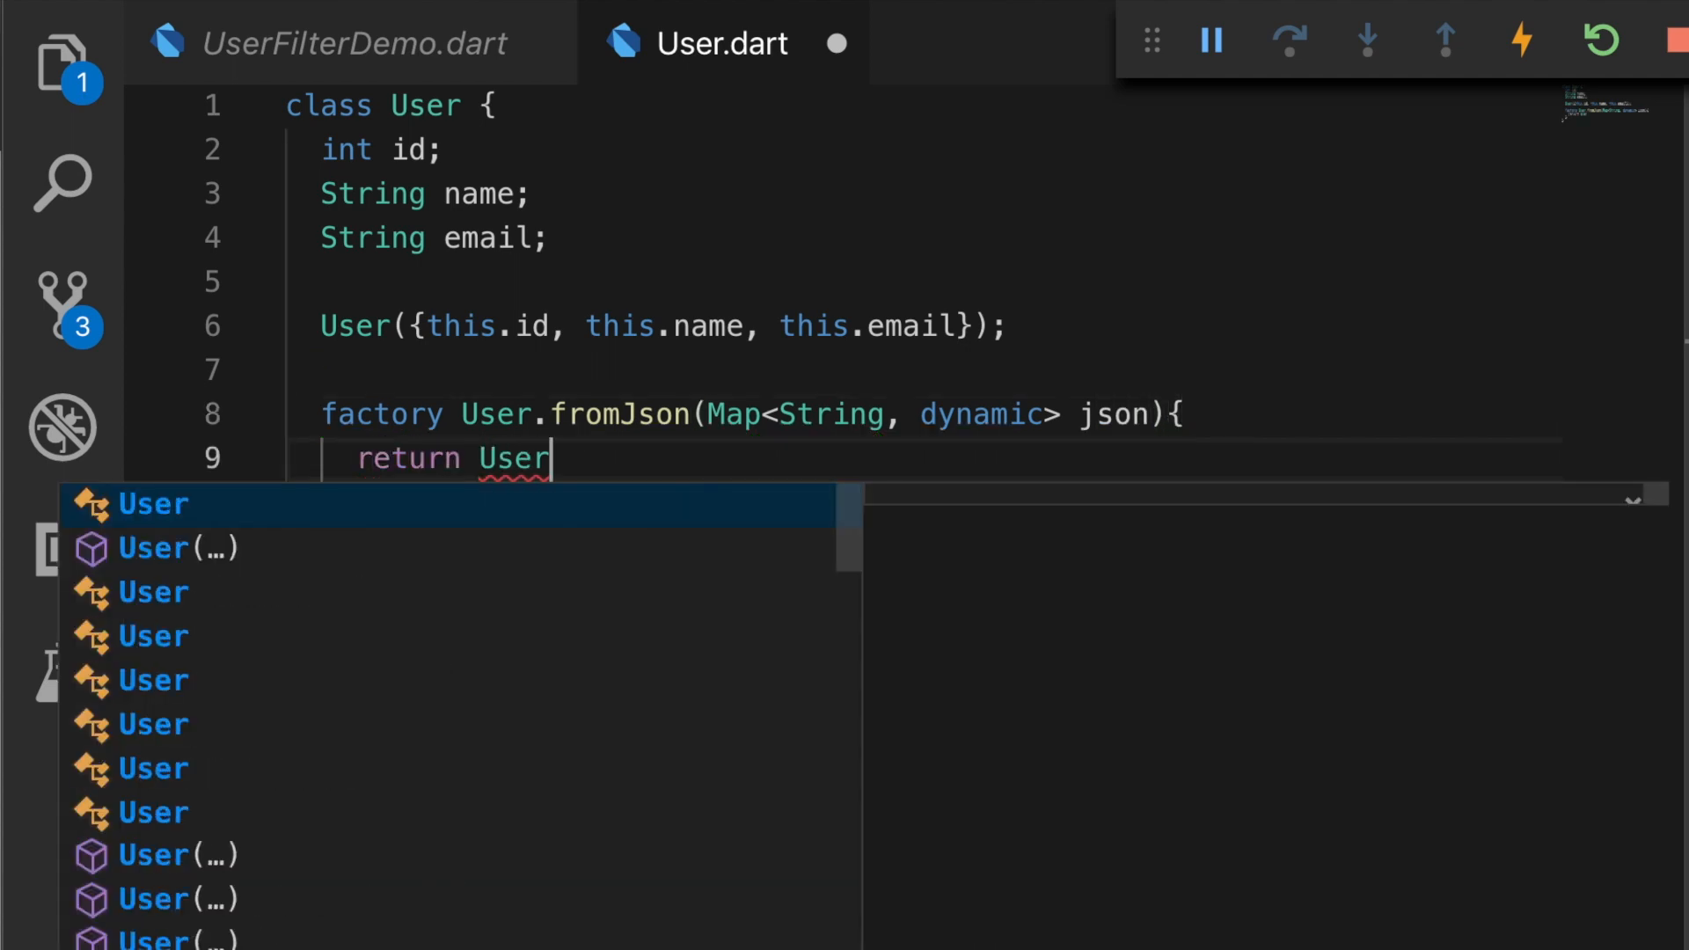
{"action": "type", "text": "();"}
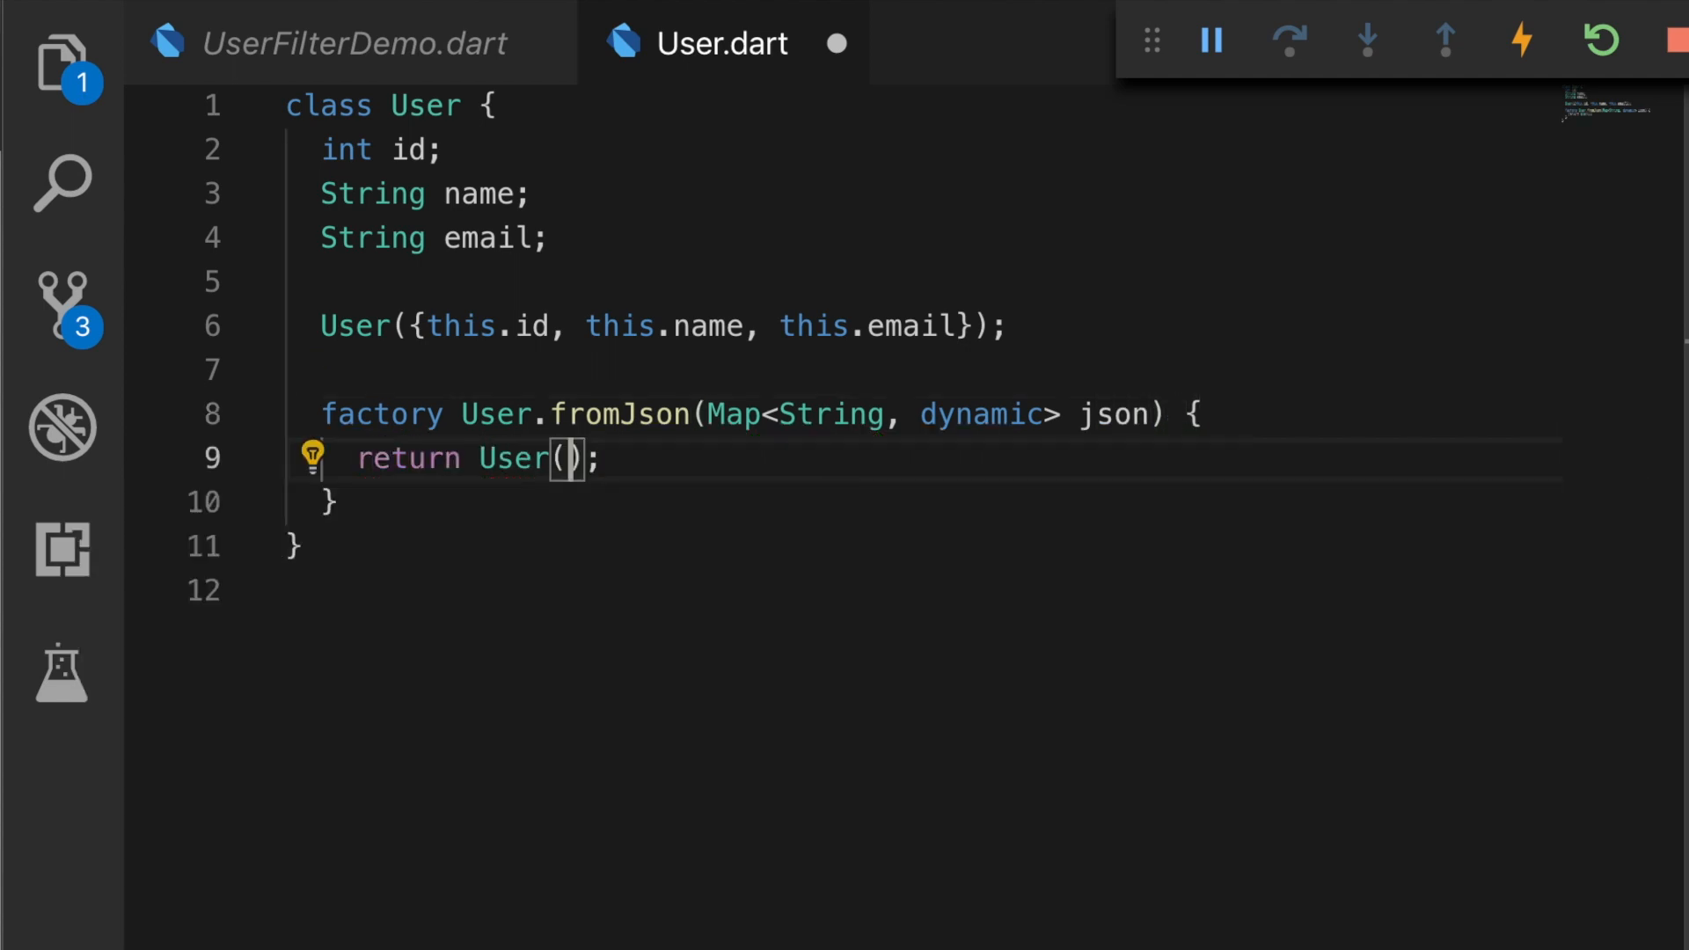
Step: Return User(id: json["id"] as int) and duplicate that line twice for the other fields
{"action": "key", "text": "Return"}
{"action": "type", "text": "id: json"}
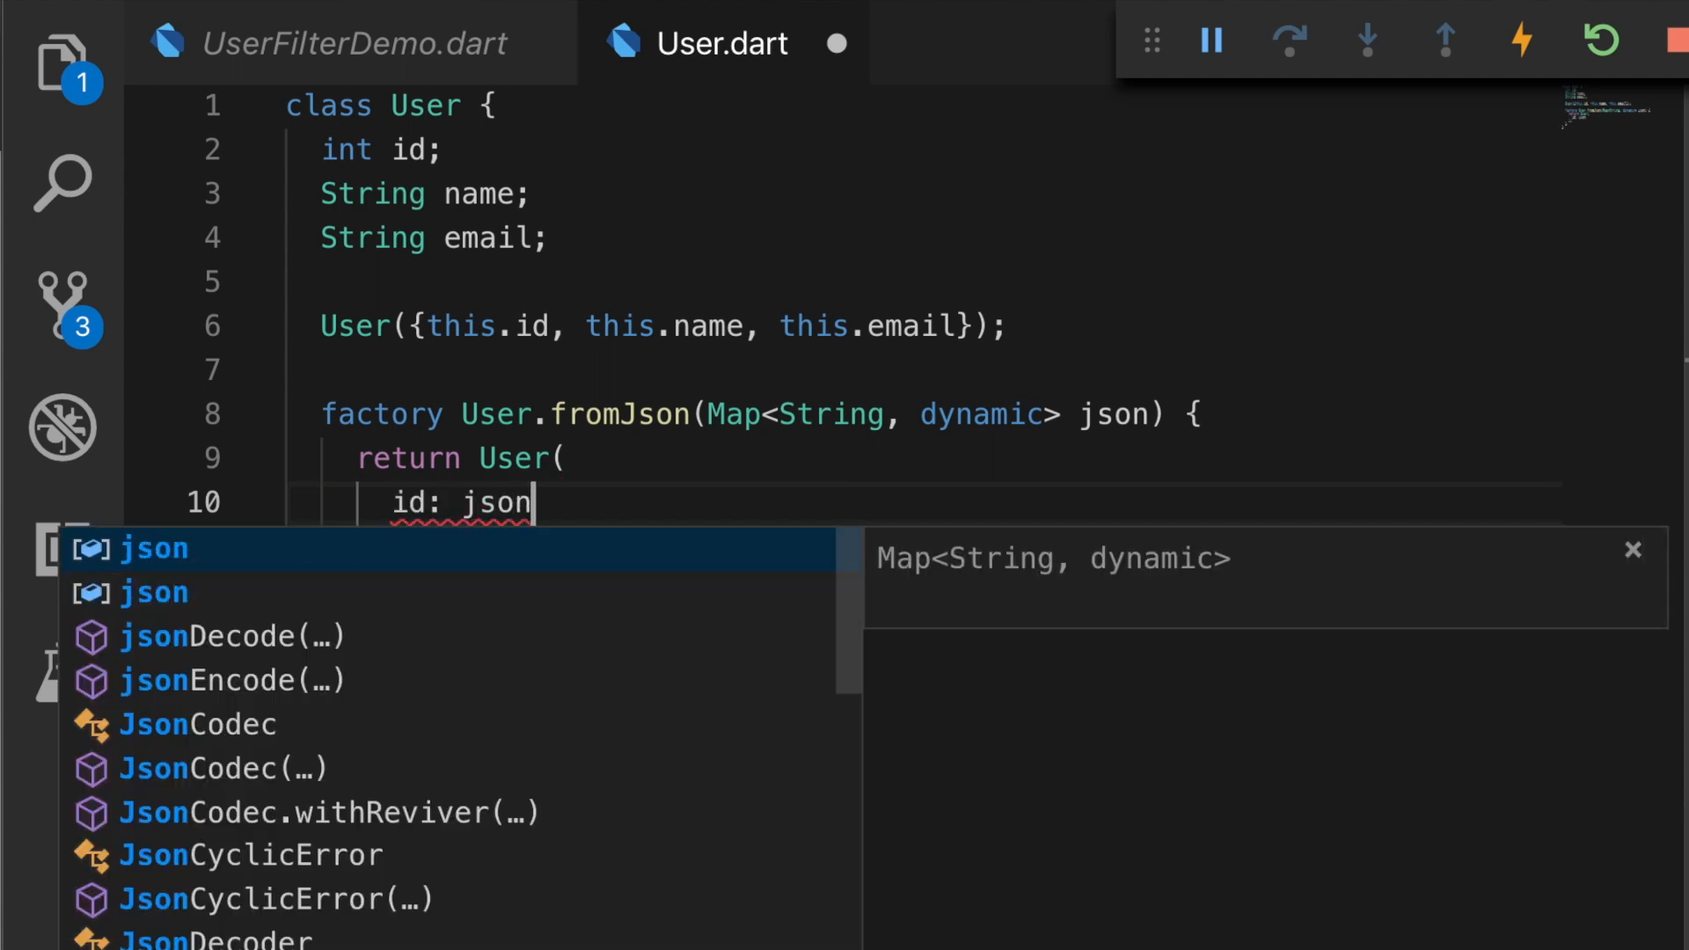
{"action": "type", "text": "[\"id"}
{"action": "key", "text": "End"}
{"action": "type", "text": "as in"}
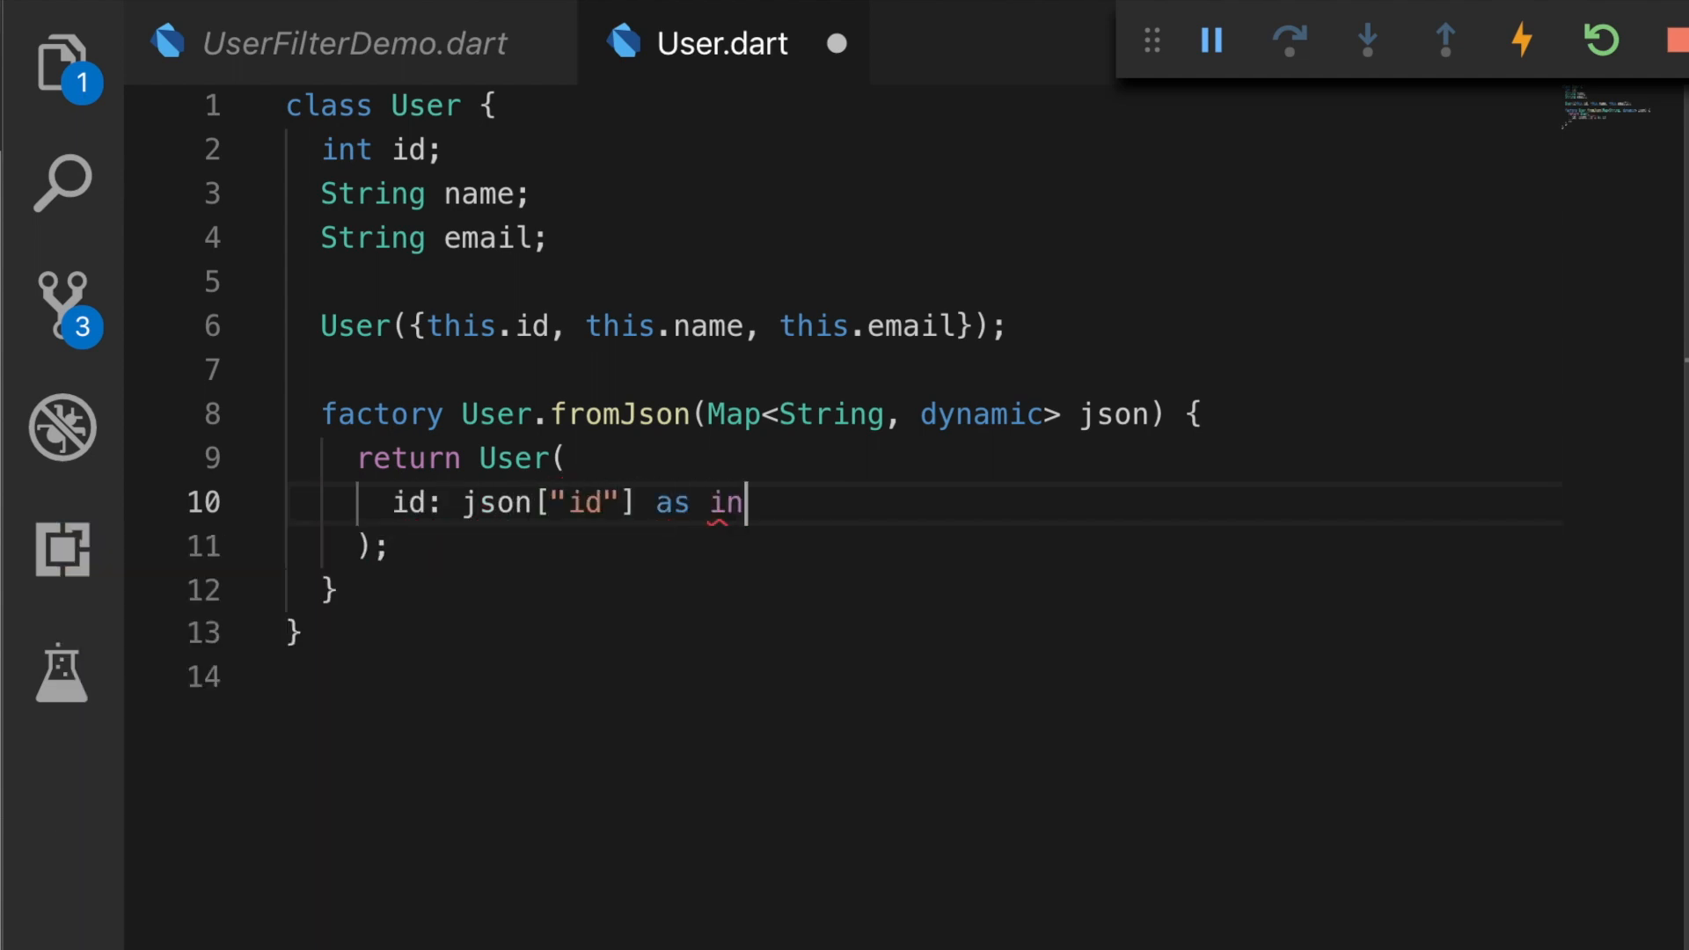
{"action": "type", "text": "t,"}
{"action": "key", "text": "shift+Home"}
{"action": "key", "text": "ctrl+c"}
{"action": "key", "text": "End"}
{"action": "key", "text": "Return"}
{"action": "key", "text": "ctrl+v"}
{"action": "key", "text": "Return"}
{"action": "key", "text": "ctrl+v"}
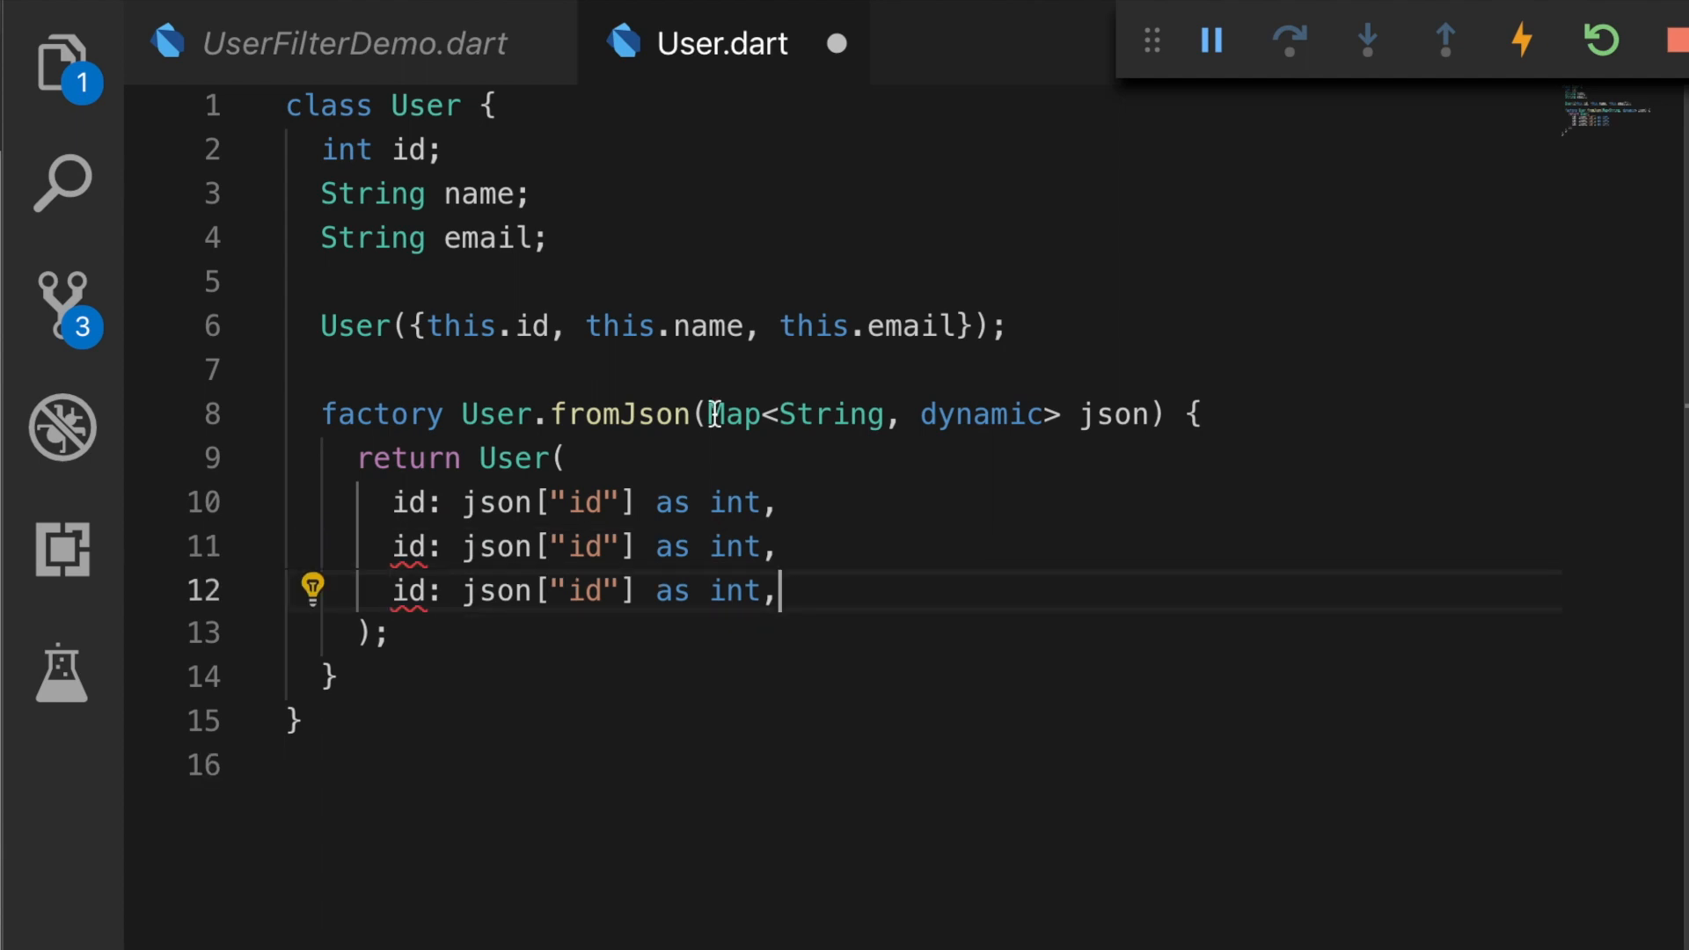
Step: Change the duplicated lines to name and email as String and save User.dart
{"action": "left_click", "coordinate": [484, 194]}
{"action": "double_click", "coordinate": [485, 195]}
{"action": "double_click", "coordinate": [409, 546]}
{"action": "type", "text": "name"}
{"action": "double_click", "coordinate": [587, 546]}
{"action": "type", "text": "name\"] as in"}
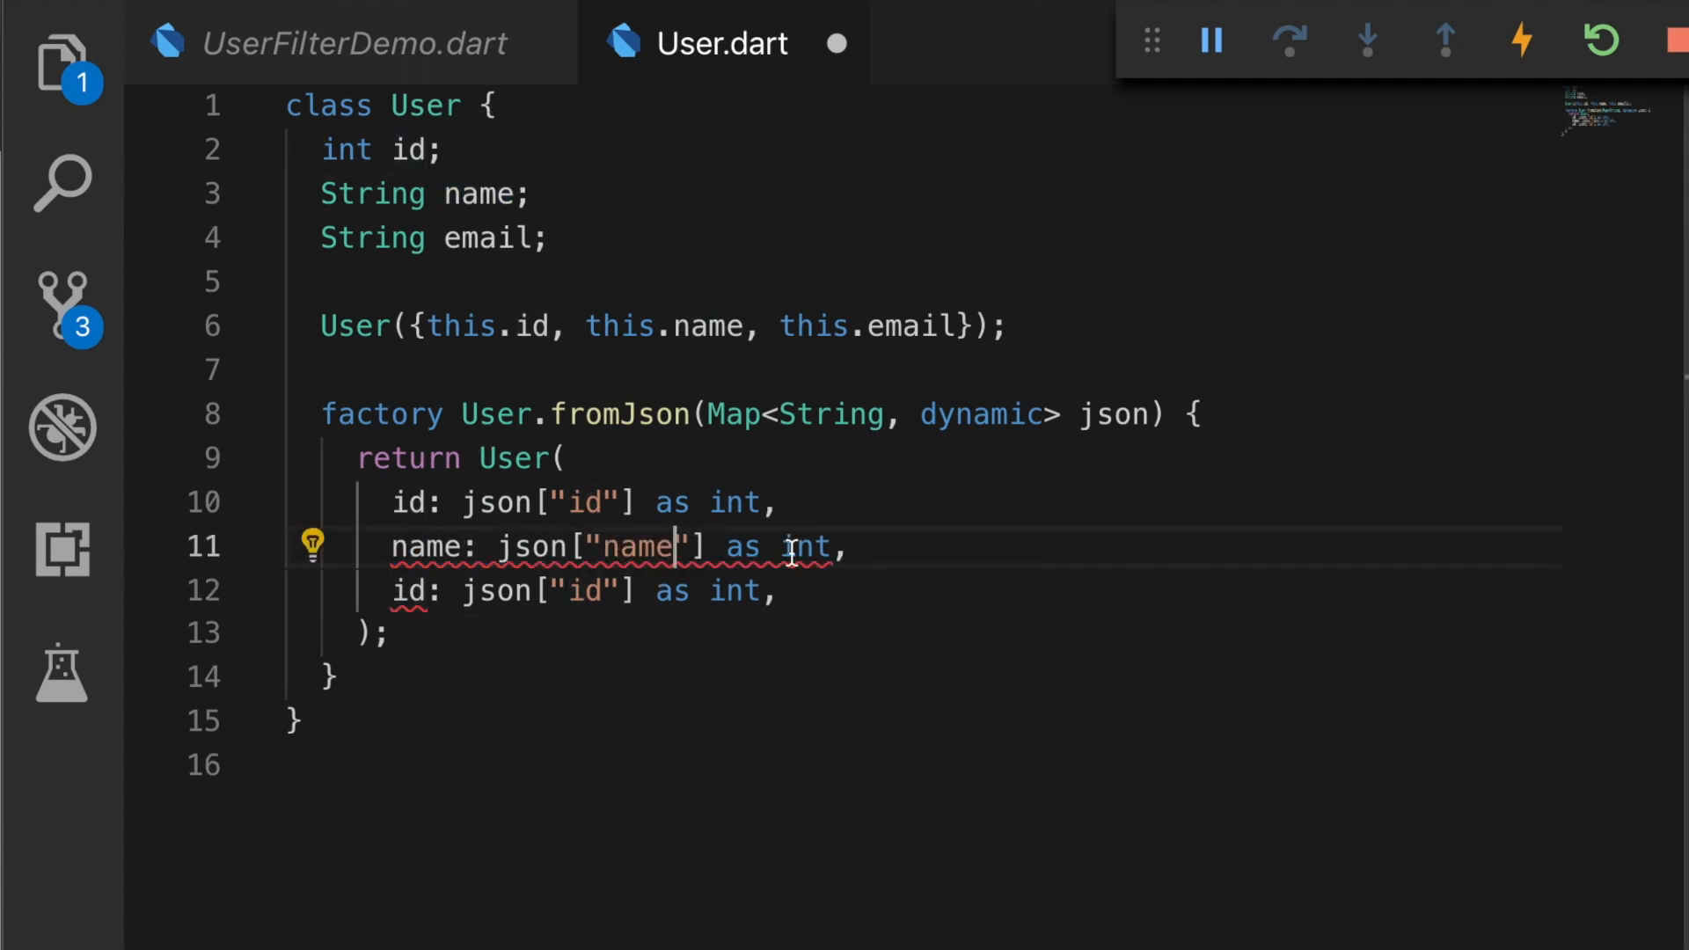
{"action": "type", "text": "String"}
{"action": "double_click", "coordinate": [805, 552]}
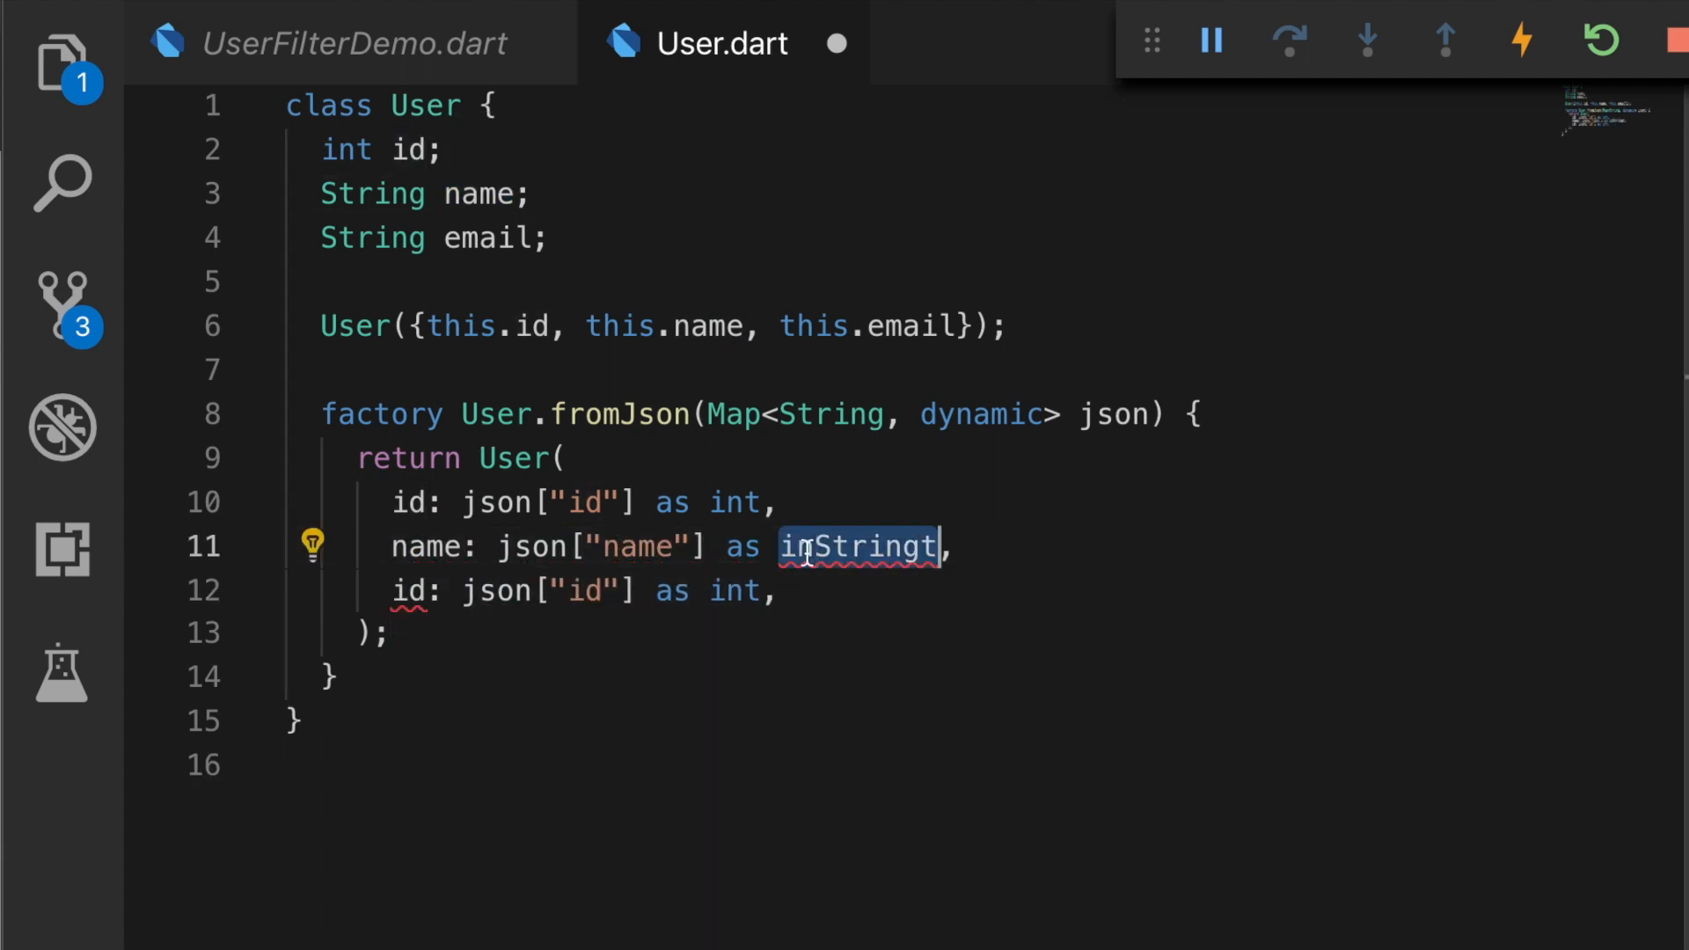
{"action": "type", "text": "String"}
{"action": "key", "text": "Escape"}
{"action": "key", "text": "ctrl+s"}
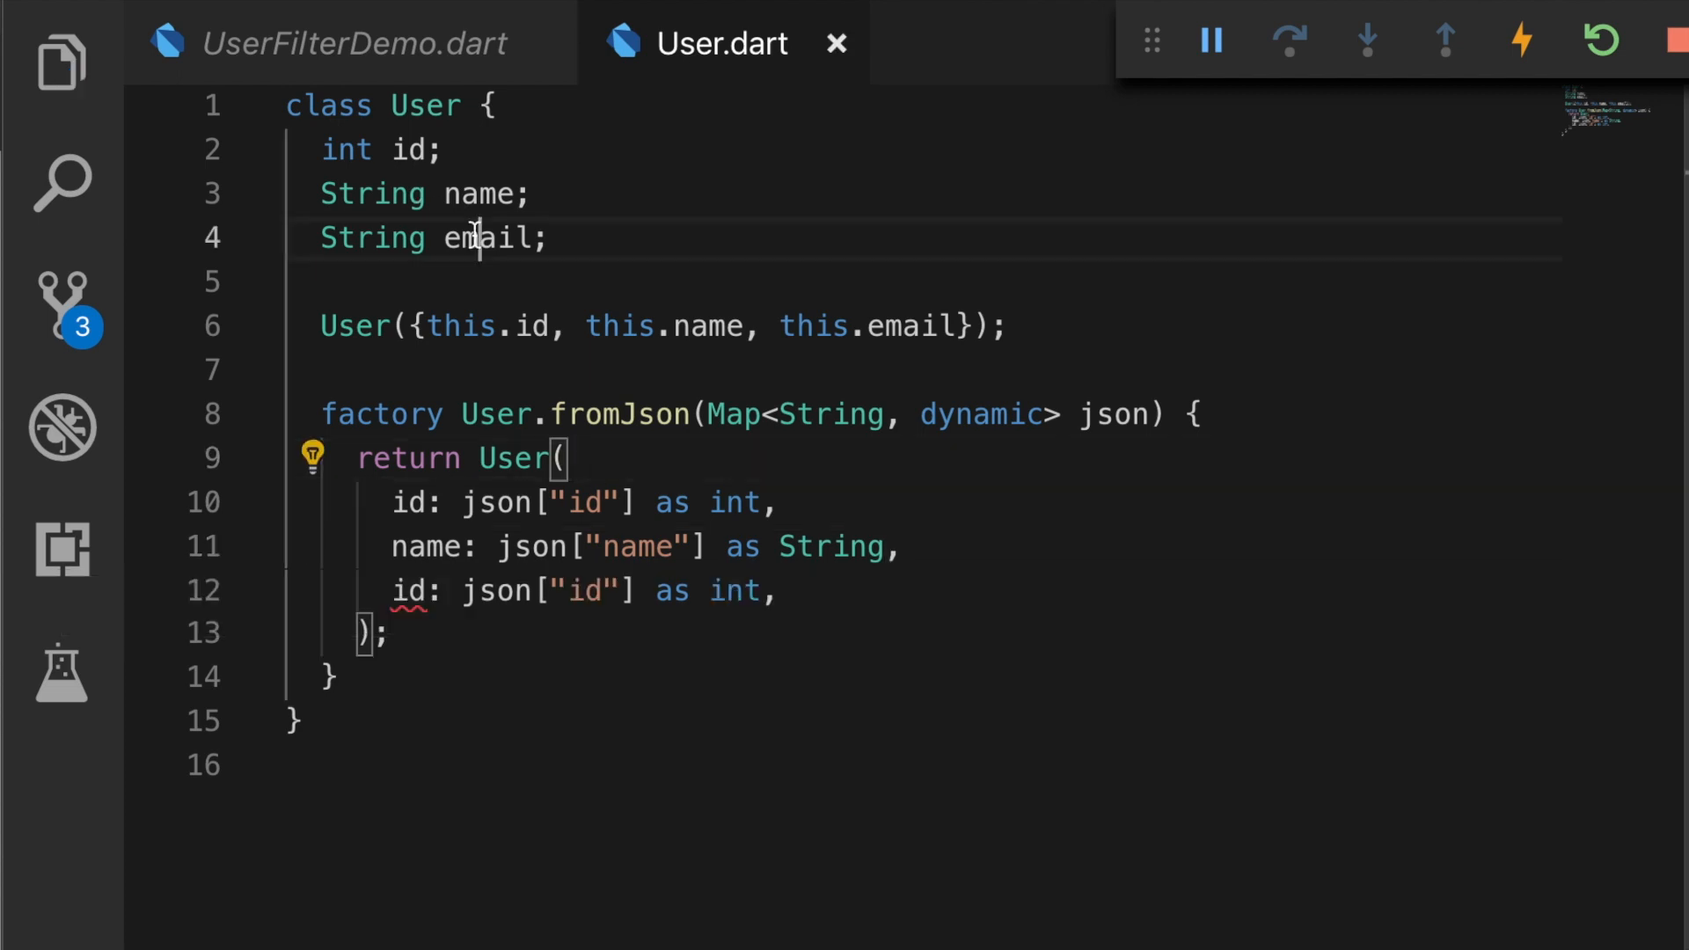
{"action": "double_click", "coordinate": [489, 237]}
{"action": "double_click", "coordinate": [407, 590]}
{"action": "type", "text": "email"}
{"action": "double_click", "coordinate": [634, 590]}
{"action": "type", "text": "email"}
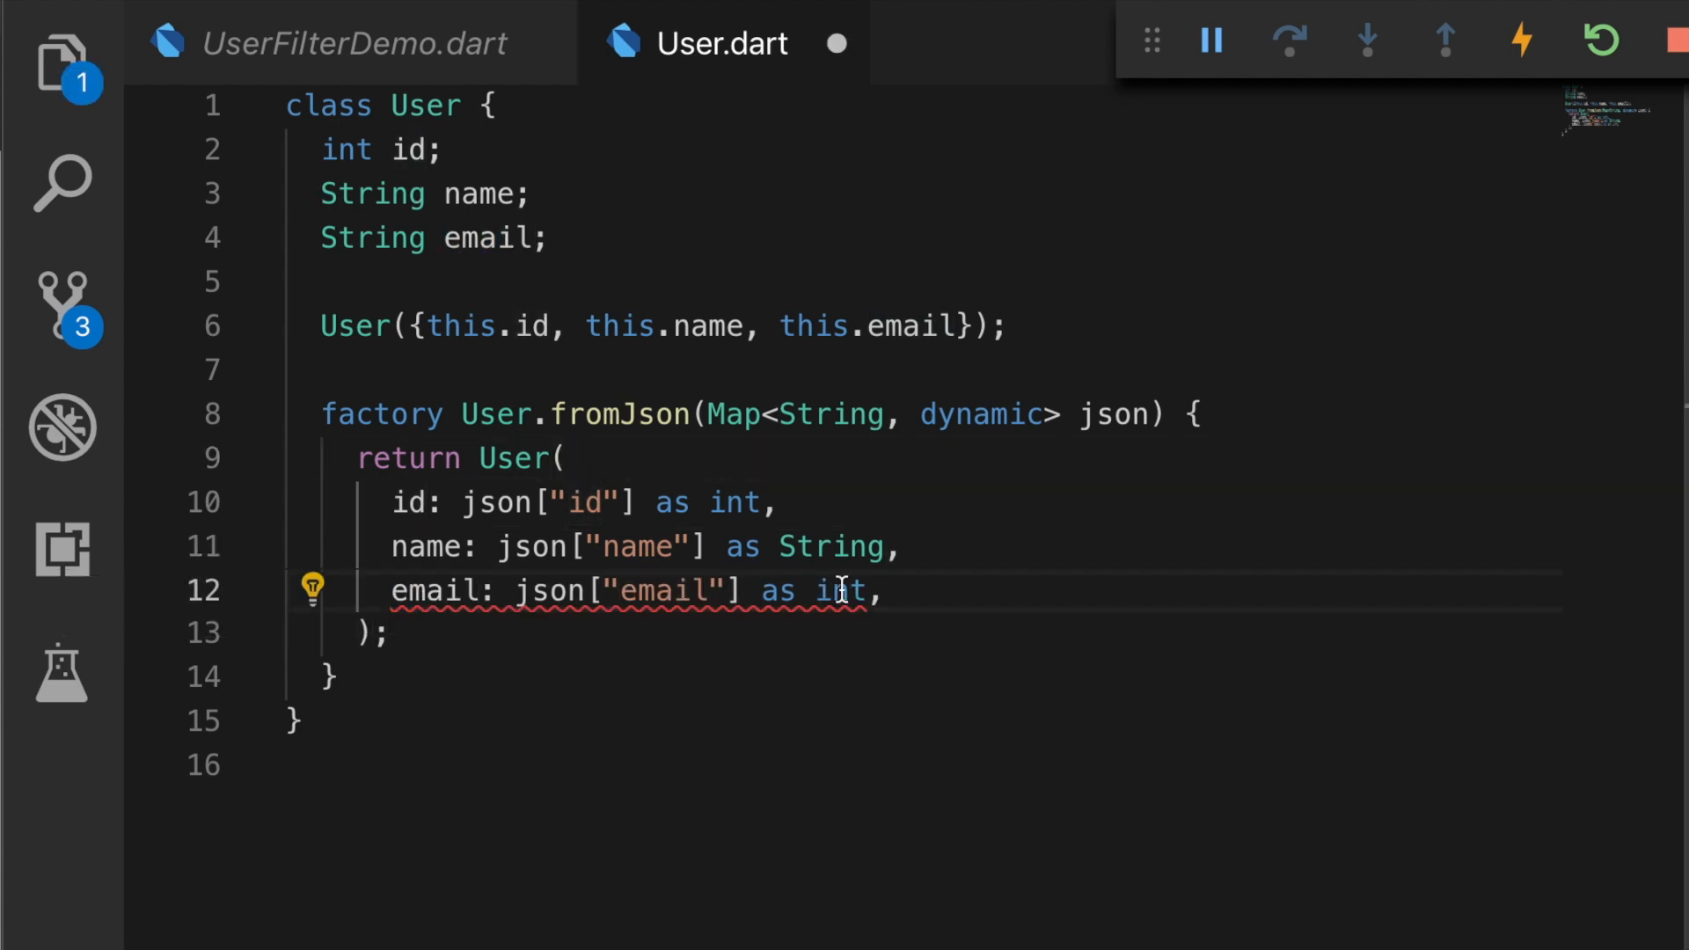
{"action": "double_click", "coordinate": [842, 589]}
{"action": "type", "text": "String"}
{"action": "key", "text": "ctrl+s"}
{"action": "key", "text": "Escape"}
{"action": "left_click", "coordinate": [1063, 555]}
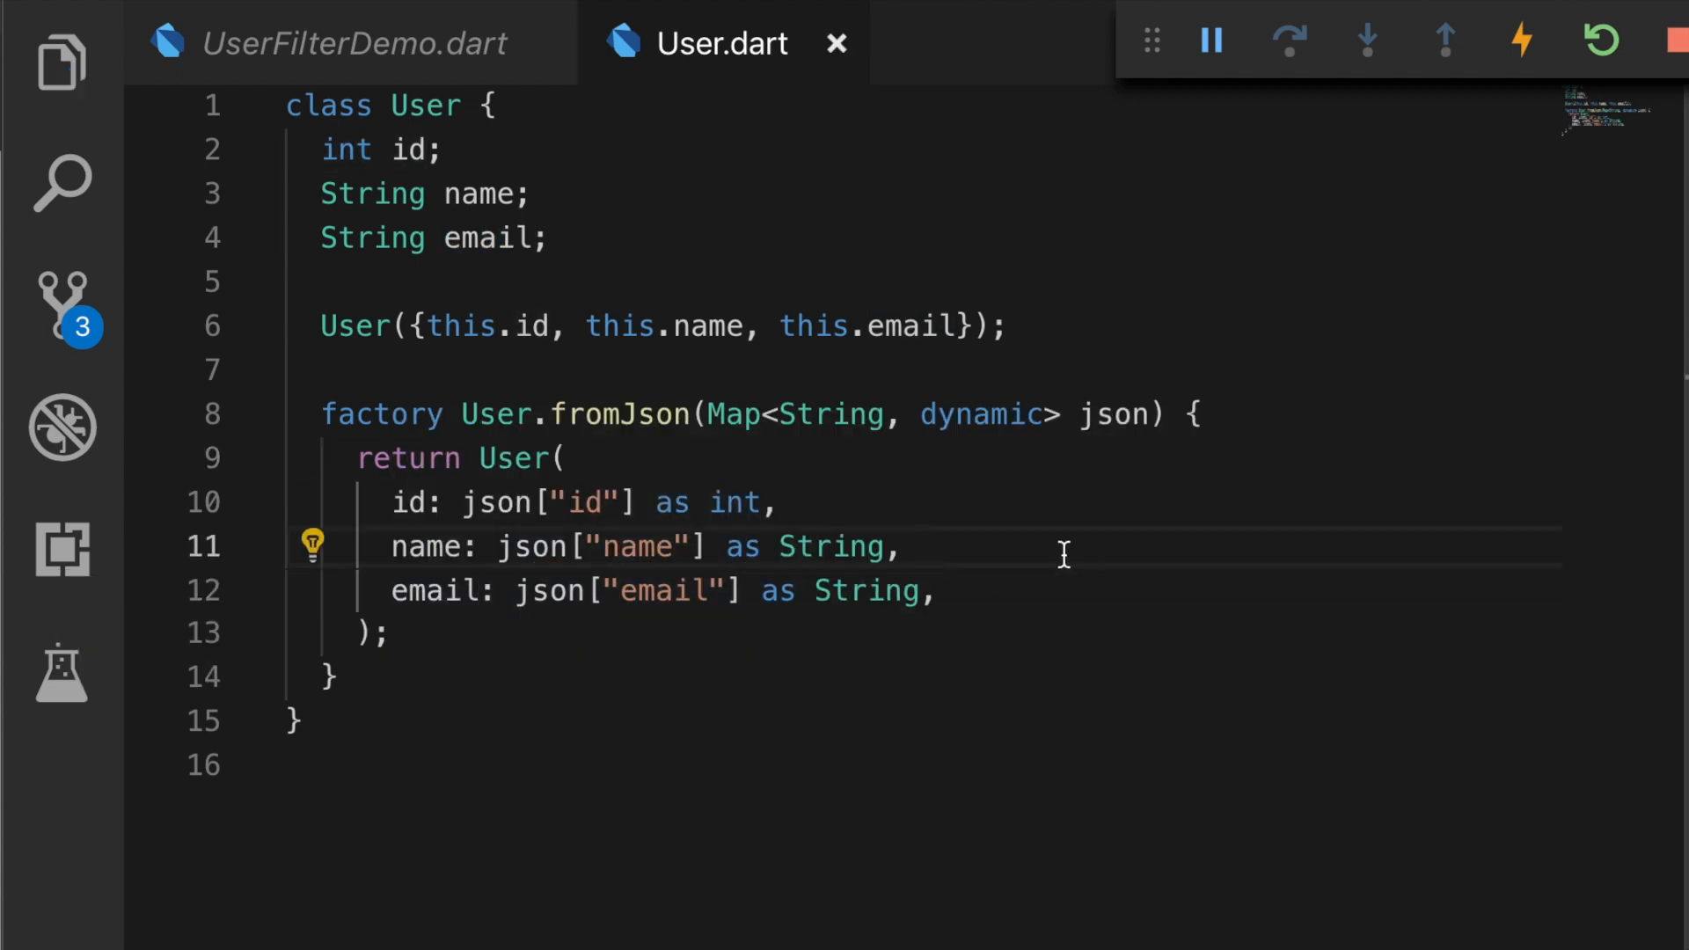
Step: Create a new Services.dart file in the List folder
{"action": "key", "text": "ctrl+b"}
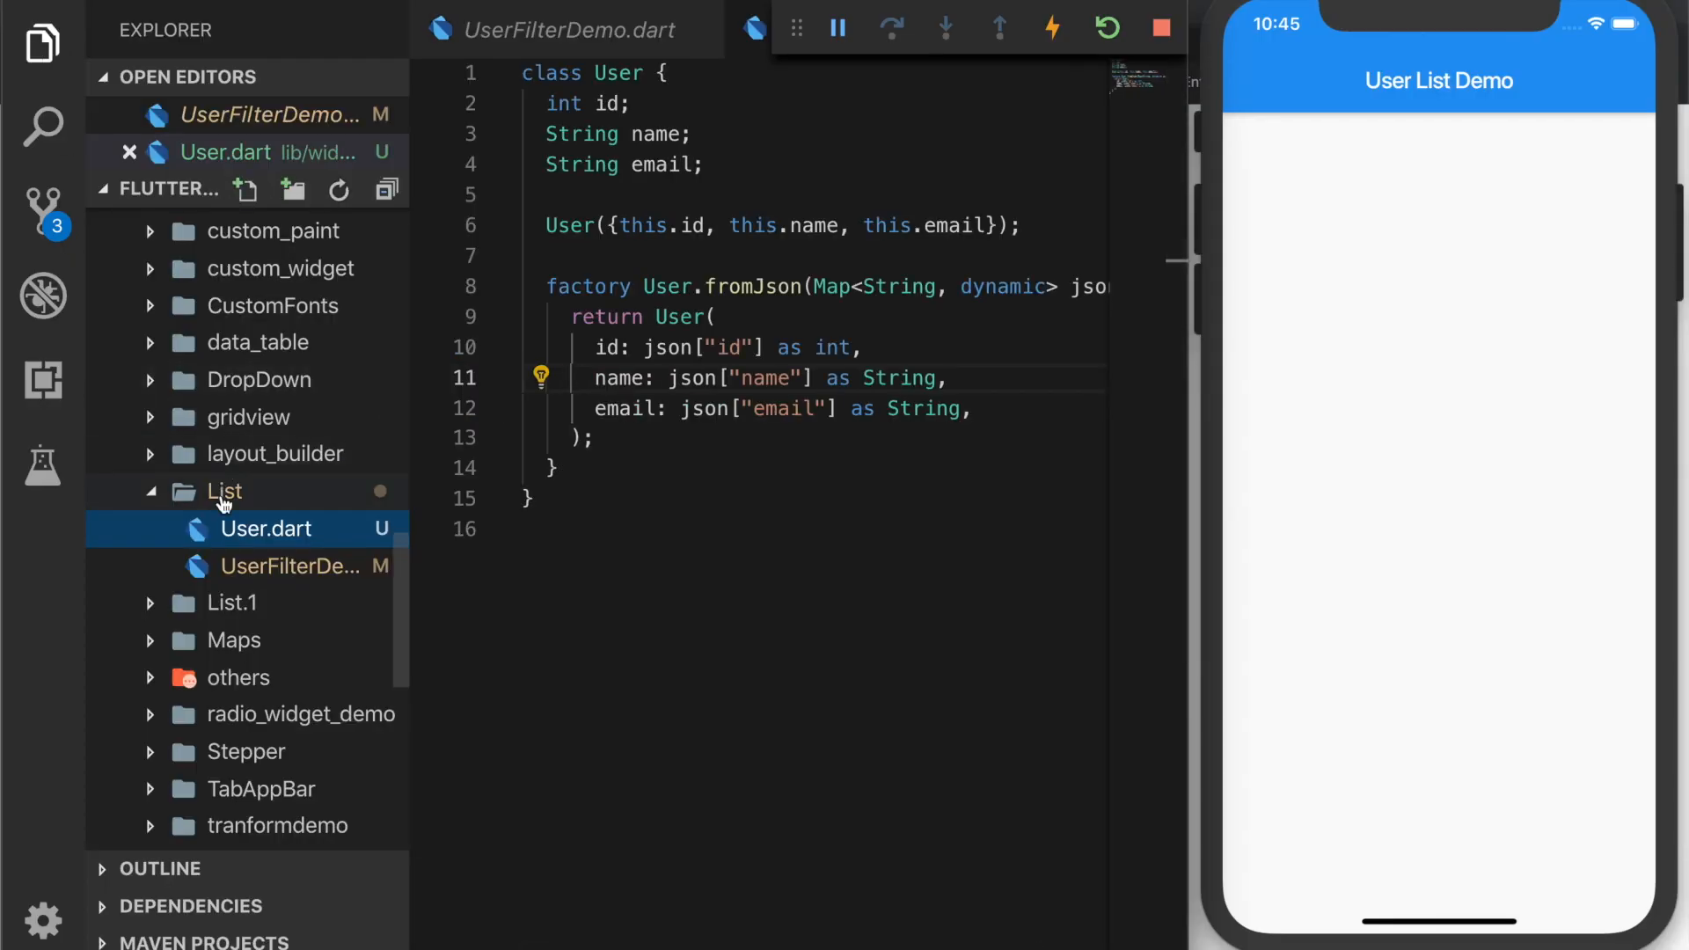
{"action": "right_click", "coordinate": [225, 498]}
{"action": "left_click", "coordinate": [277, 504]}
{"action": "type", "text": "Services"}
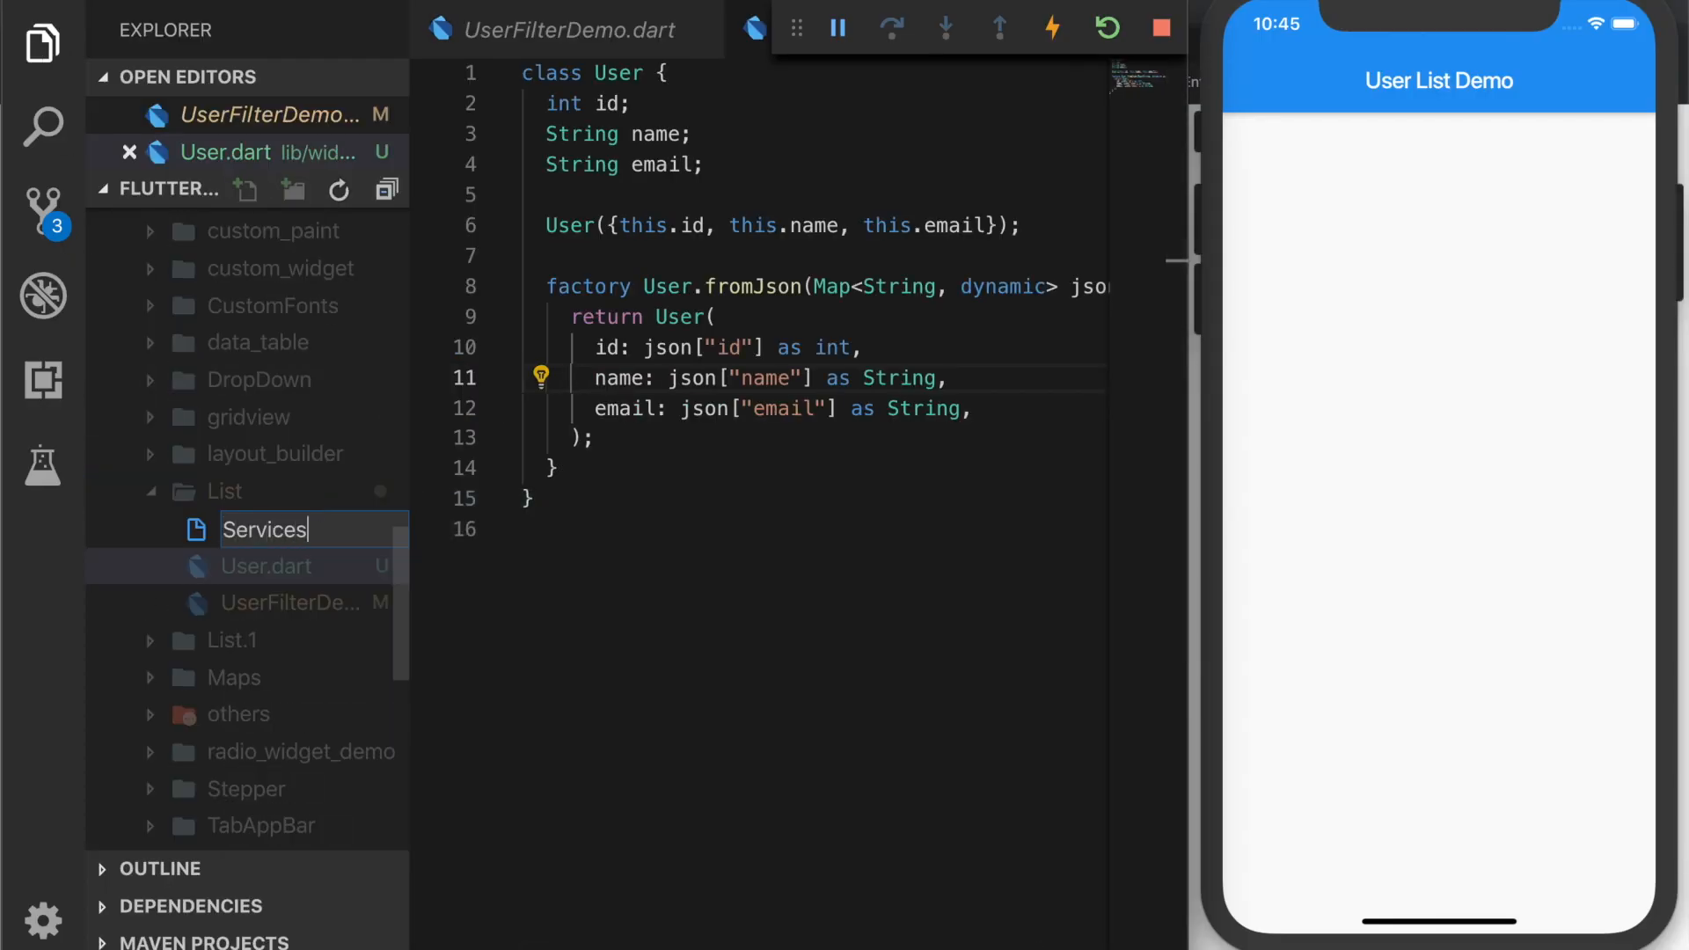
{"action": "type", "text": ".dart"}
{"action": "key", "text": "Return"}
{"action": "key", "text": "ctrl+b"}
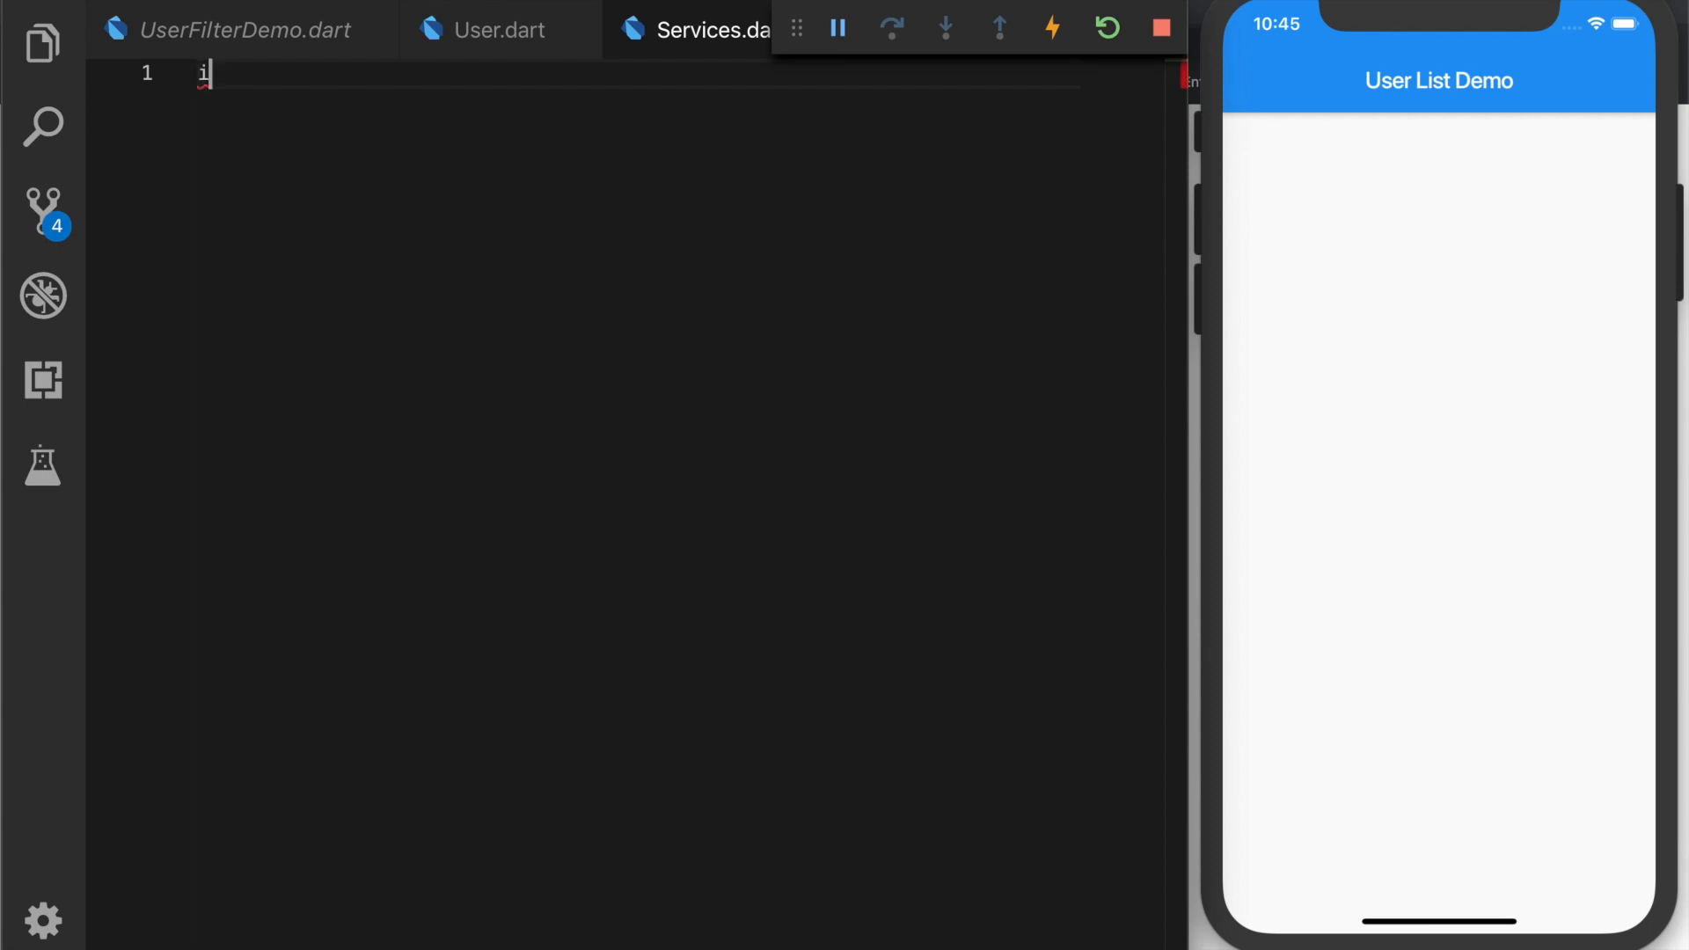
{"action": "type", "text": "imp"}
Step: Add import 'dart:convert'; as the first line of Services.dart
{"action": "key", "text": "Return"}
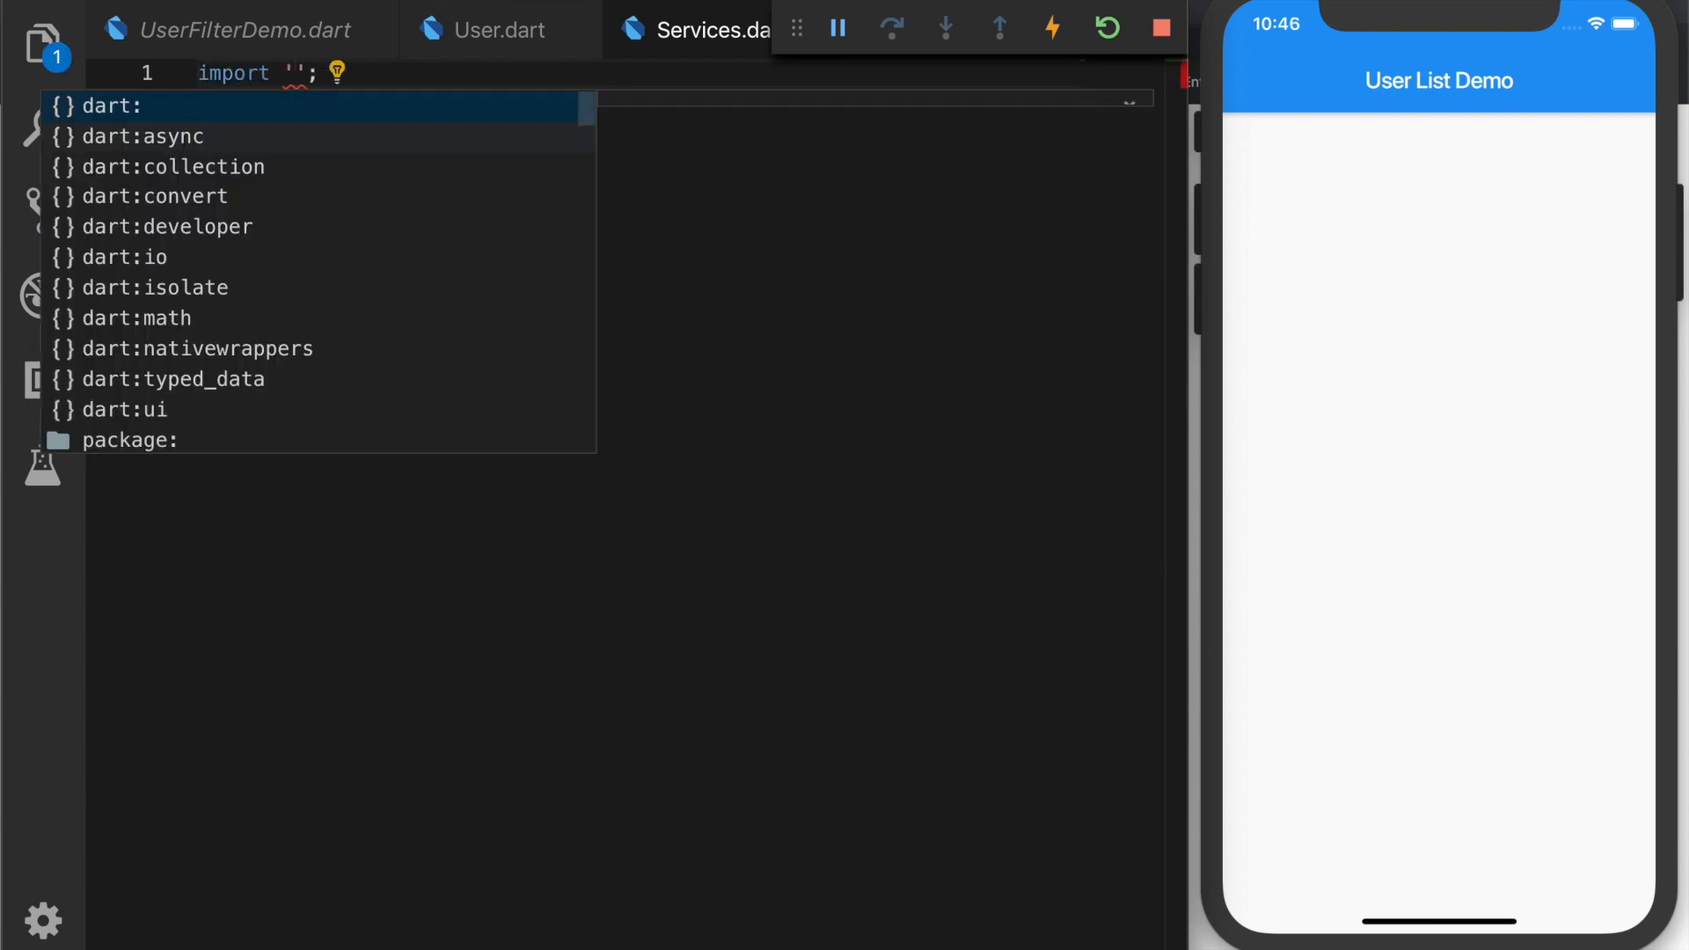
{"action": "type", "text": "conver"}
{"action": "key", "text": "Return"}
{"action": "key", "text": "Tab"}
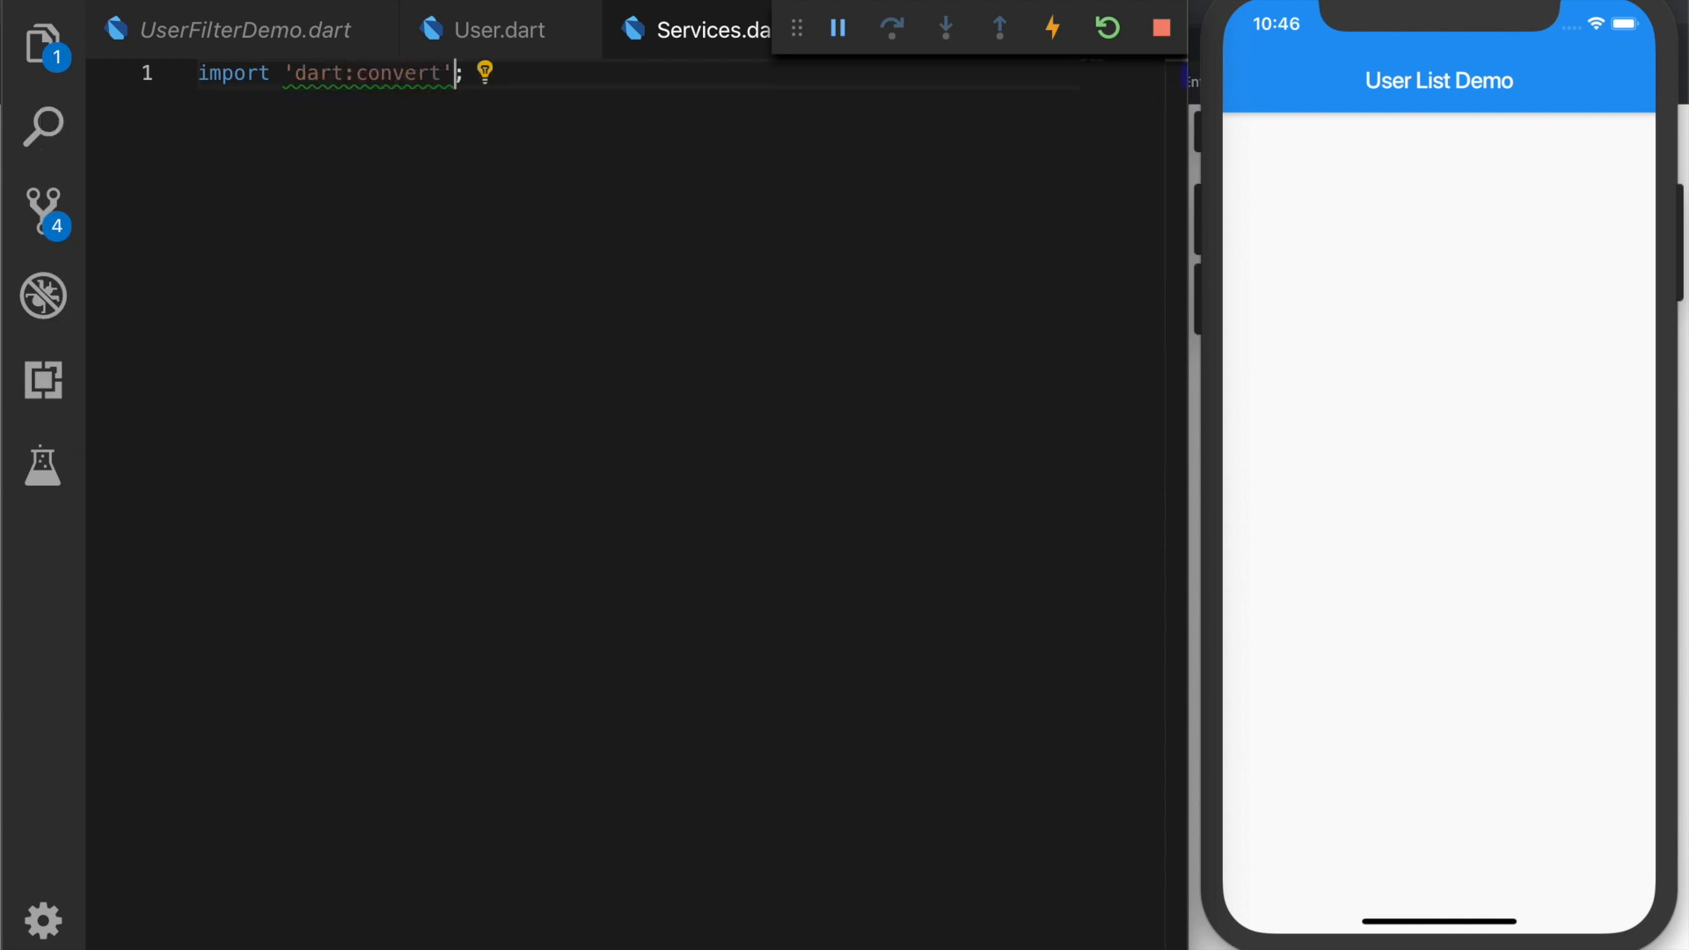
{"action": "key", "text": "Return"}
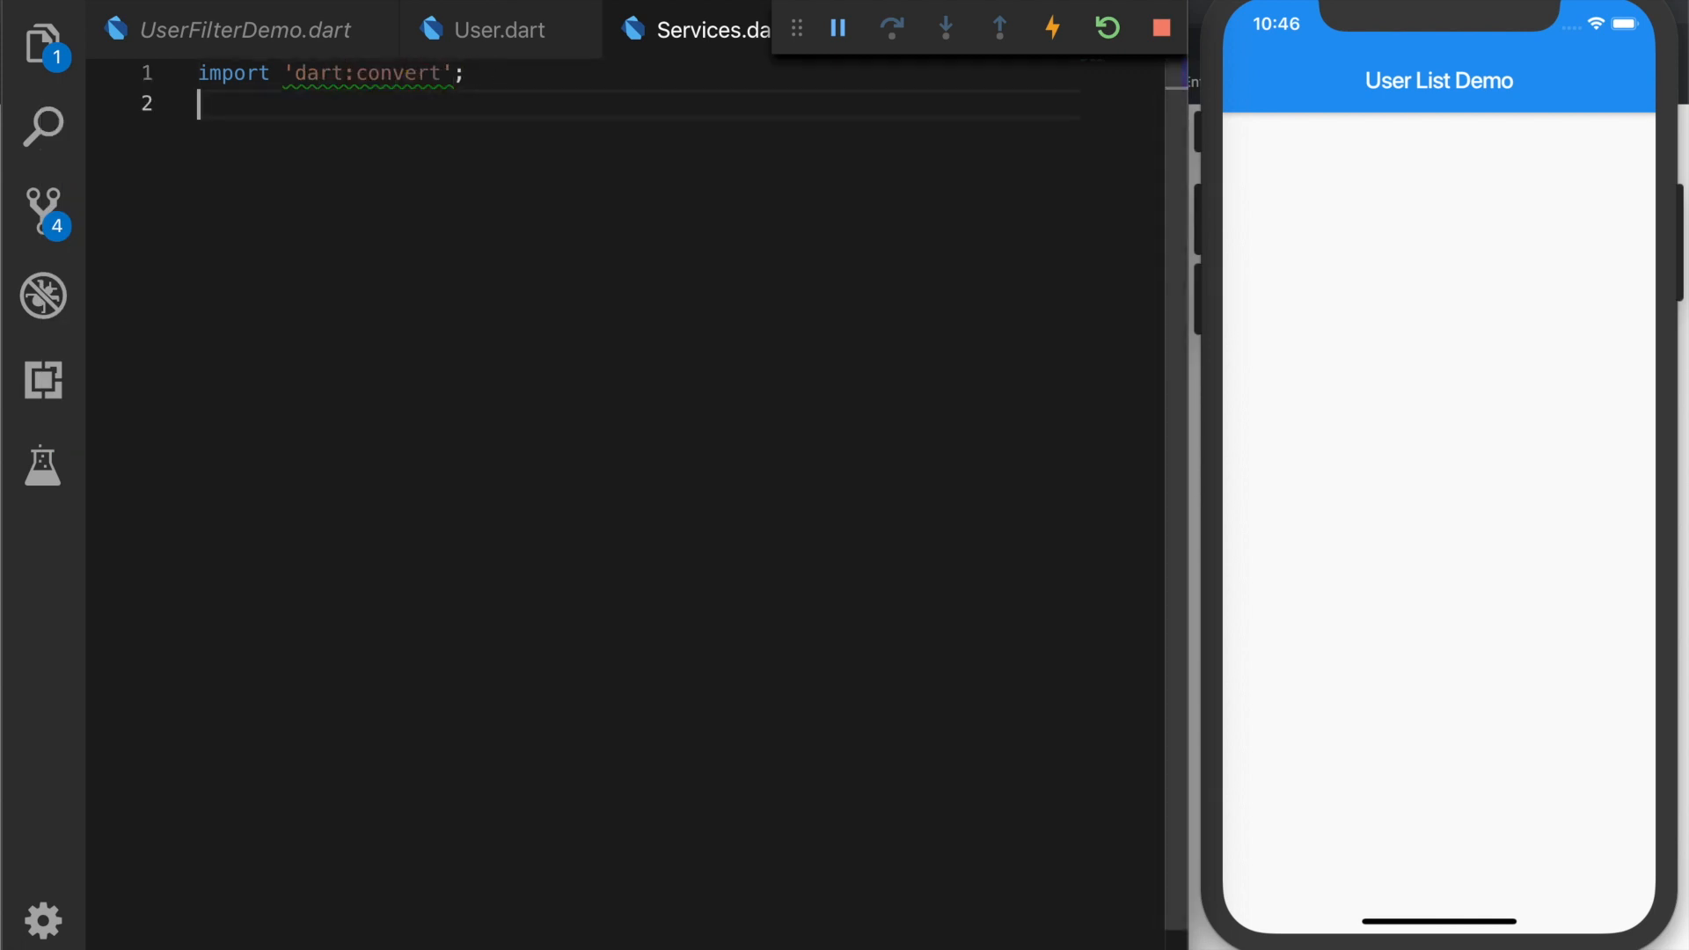
{"action": "left_click", "coordinate": [56, 56]}
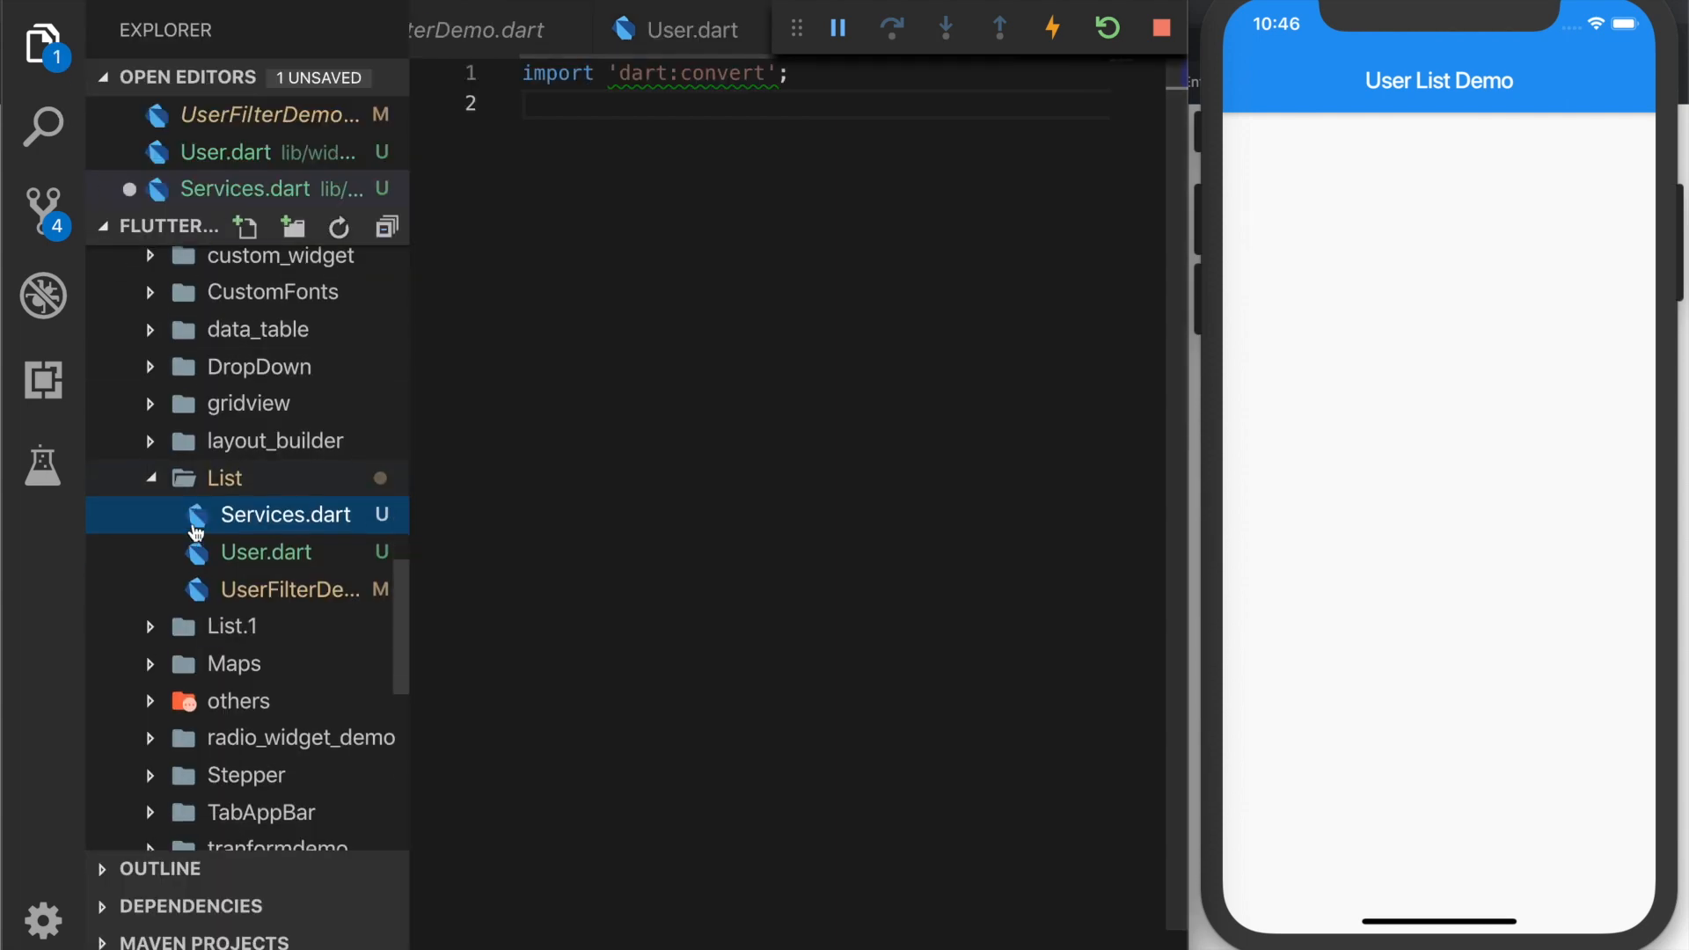
{"action": "scroll", "coordinate": [238, 529], "scroll_direction": "down", "scroll_amount": 8}
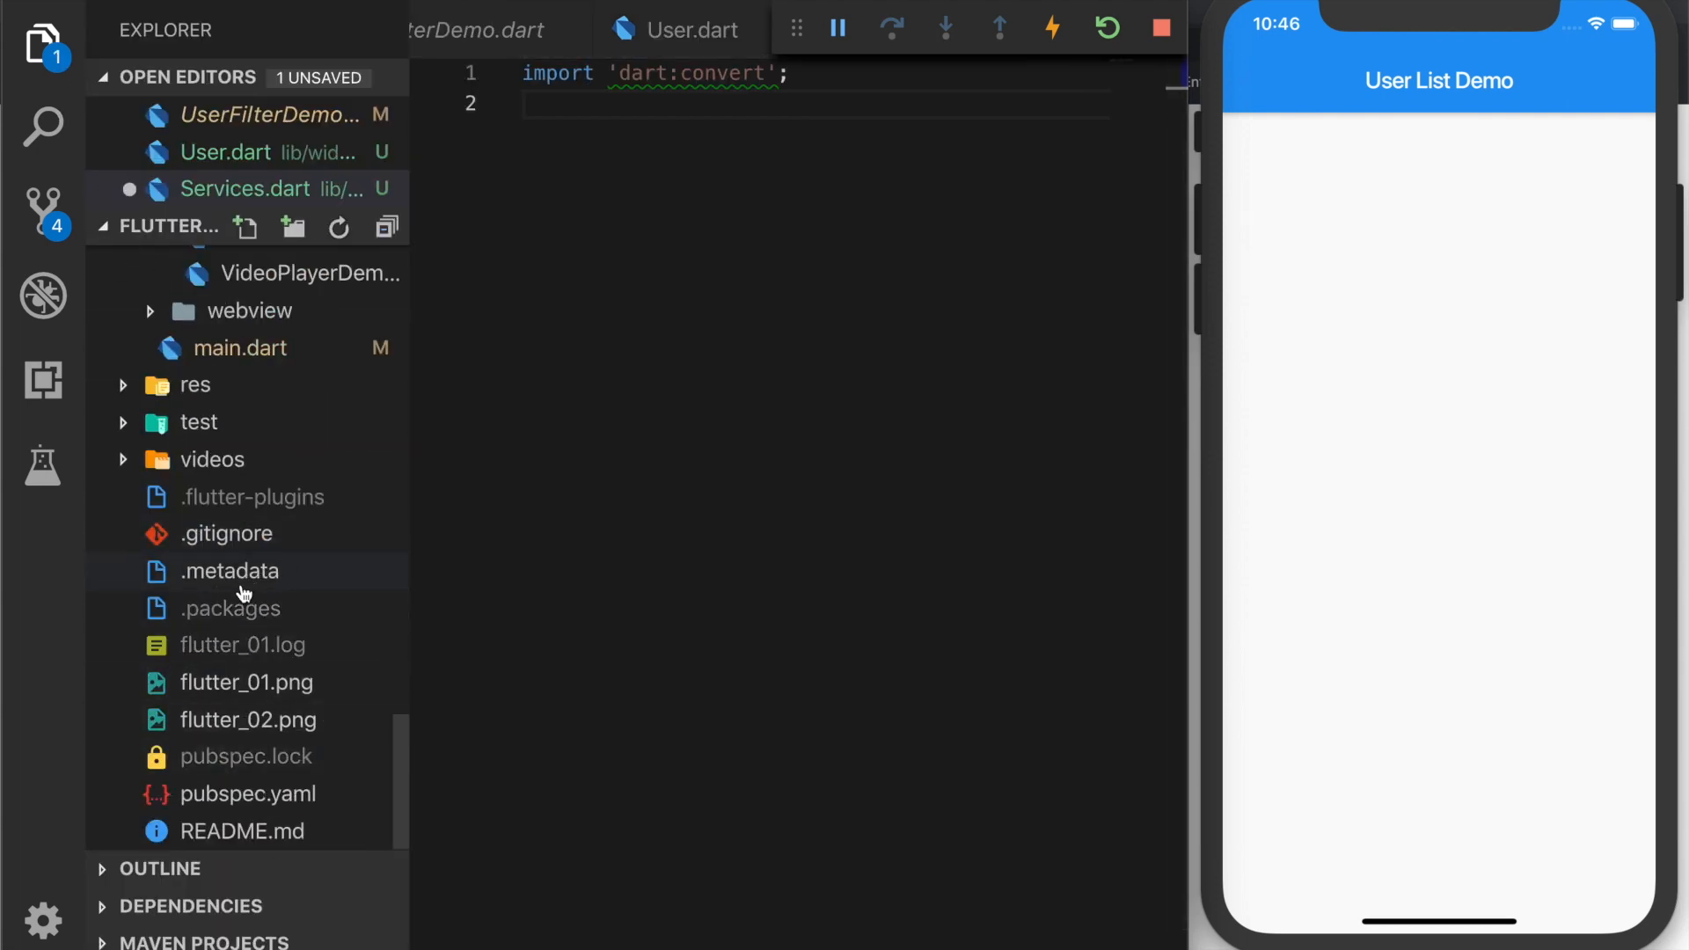
{"action": "left_click", "coordinate": [235, 793]}
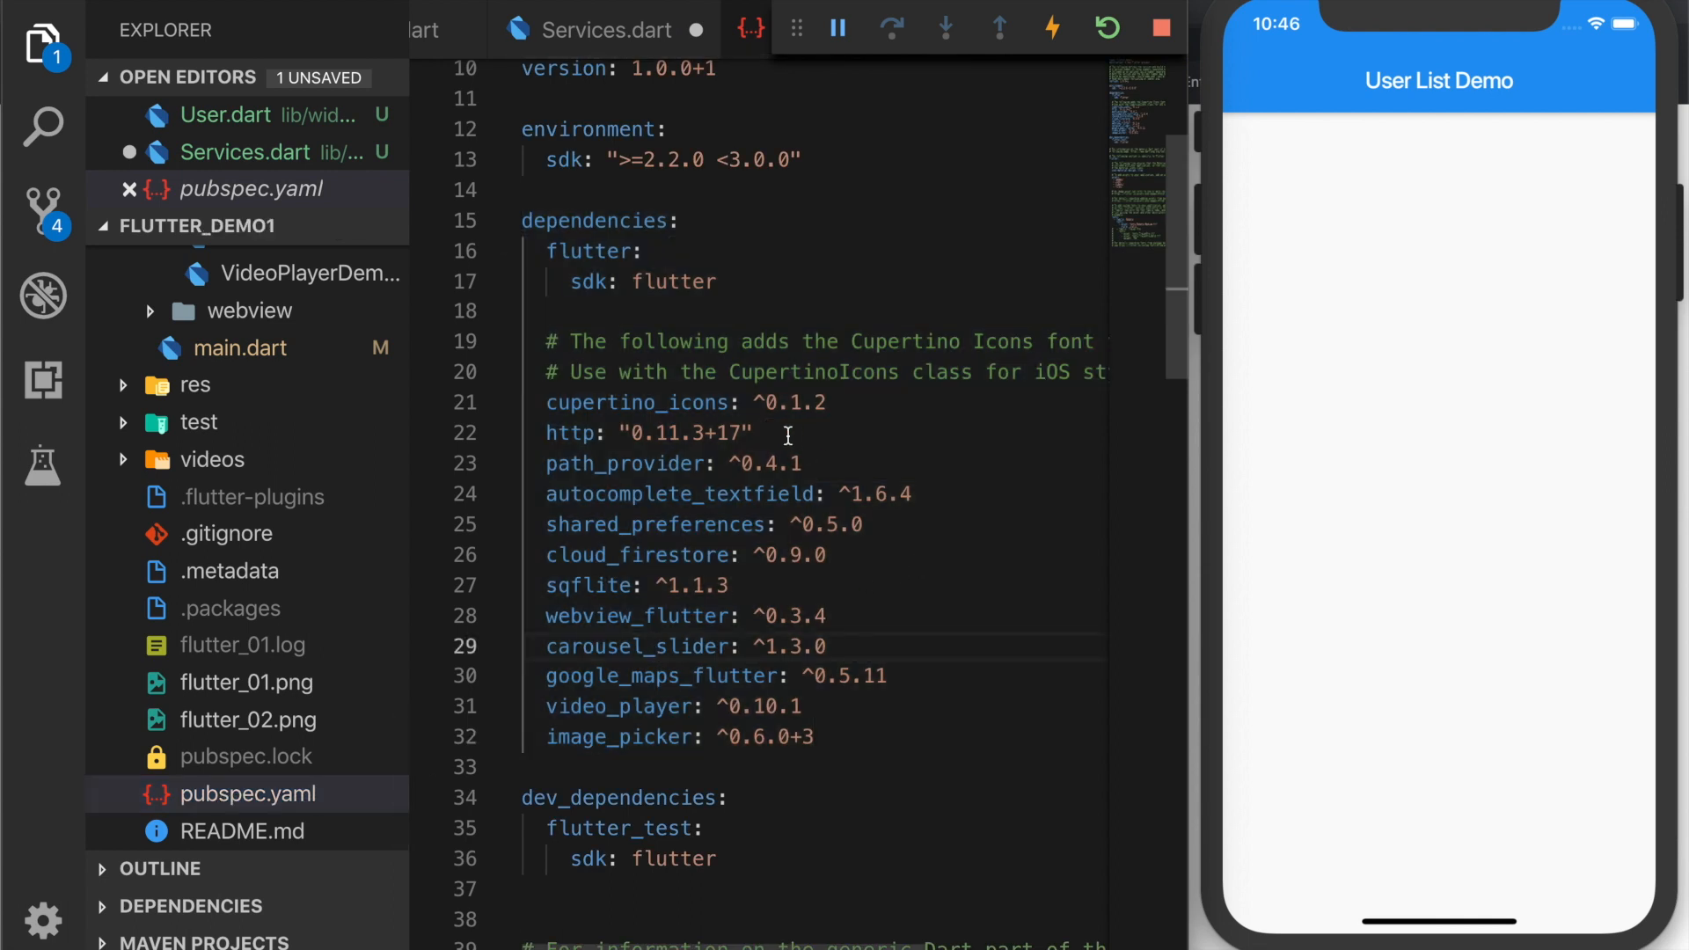
{"action": "left_click_drag", "start_coordinate": [755, 433], "coordinate": [546, 433]}
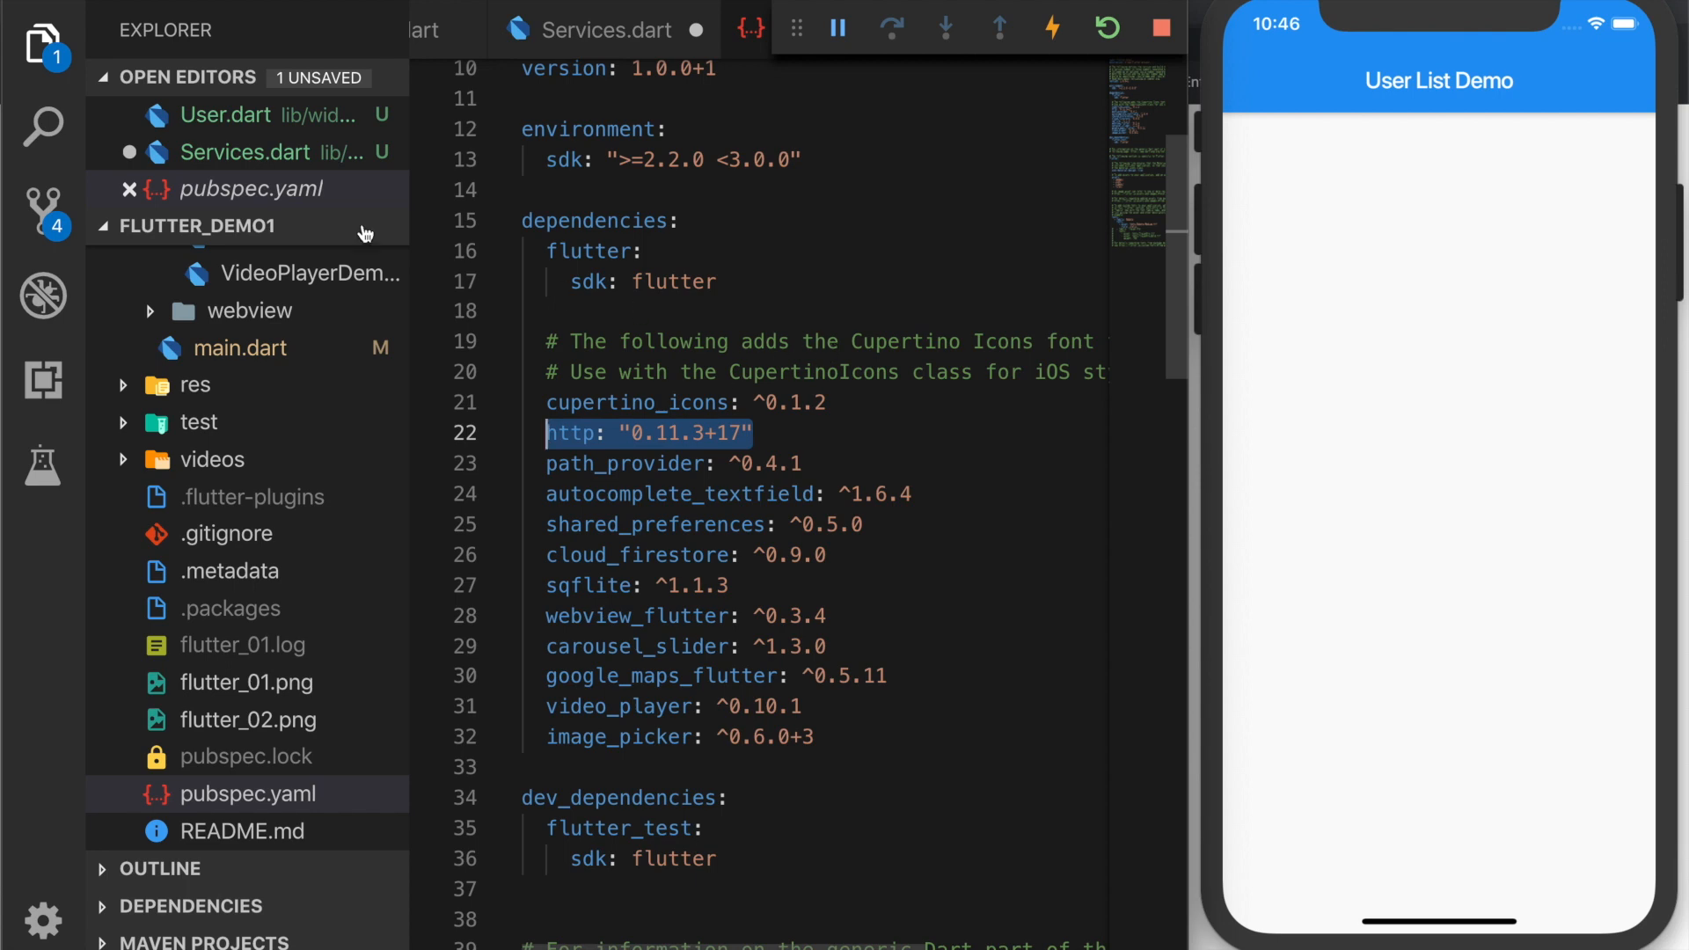
{"action": "left_click", "coordinate": [44, 46]}
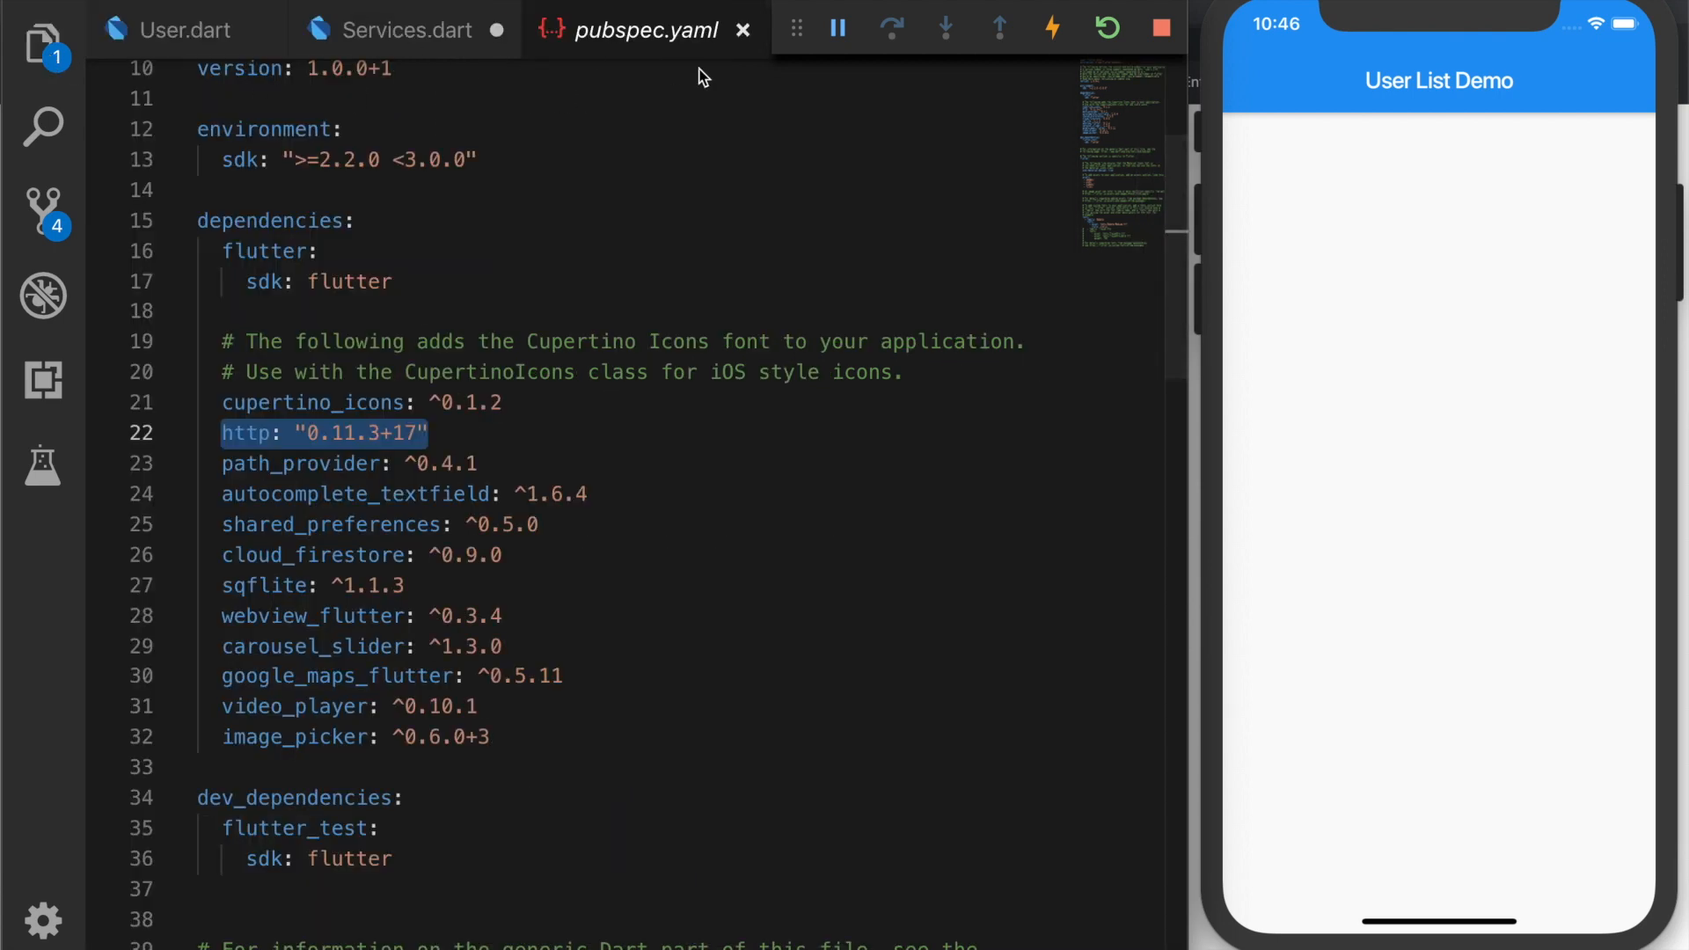
{"action": "left_click", "coordinate": [745, 31]}
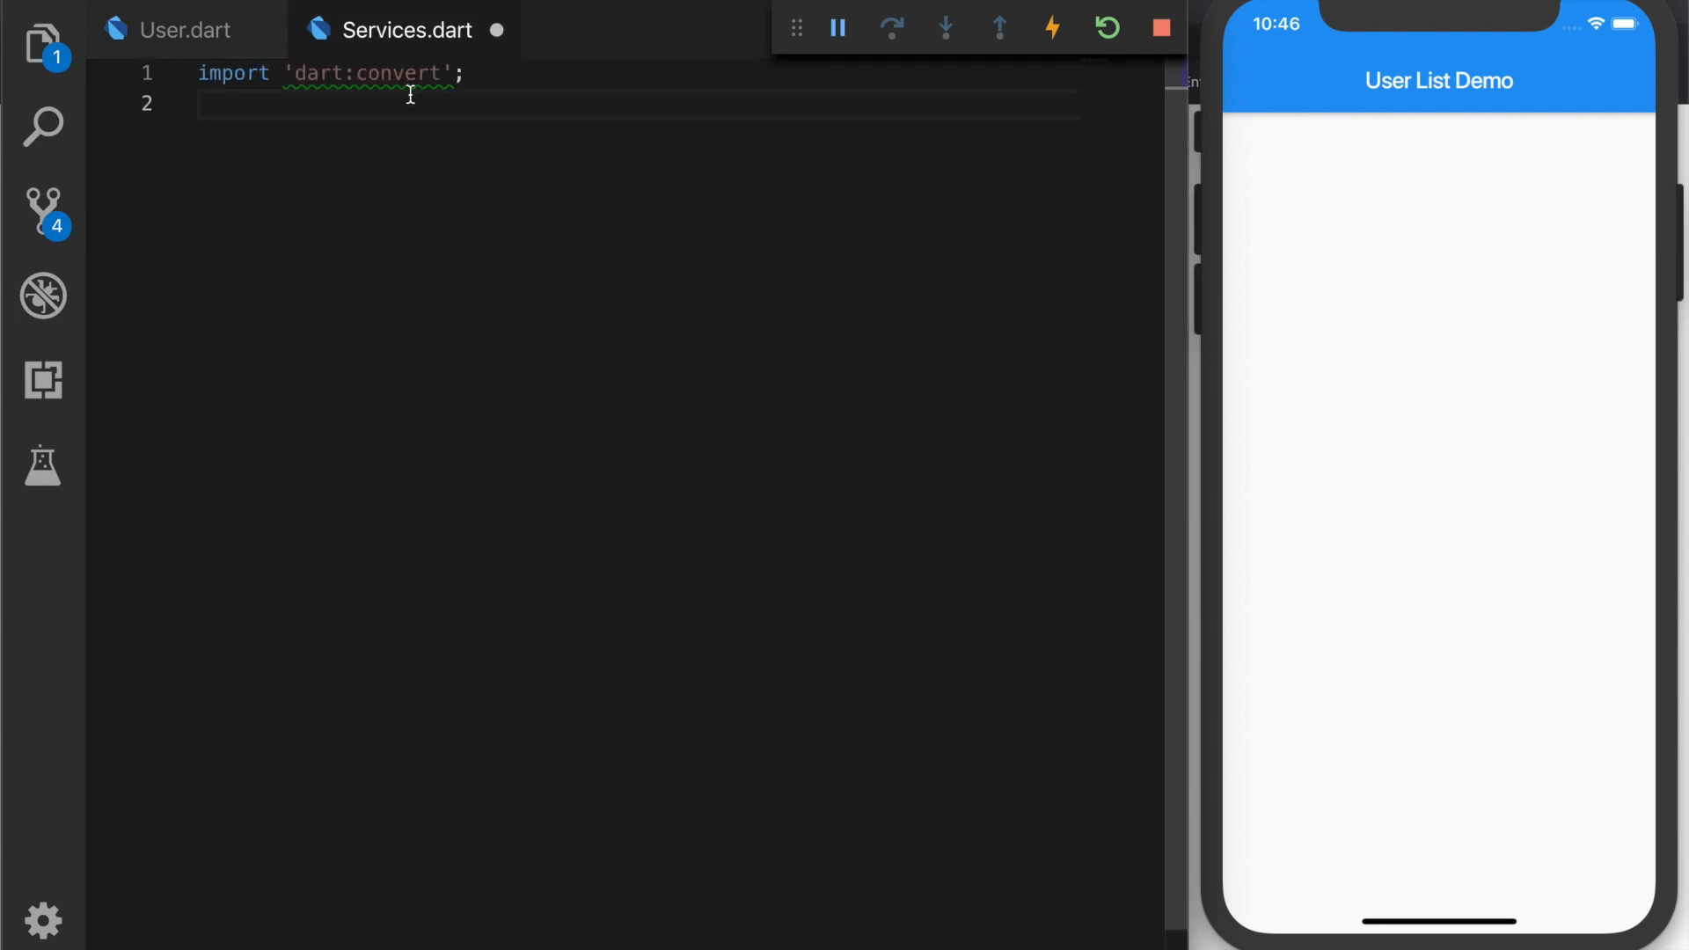
{"action": "type", "text": "impo"}
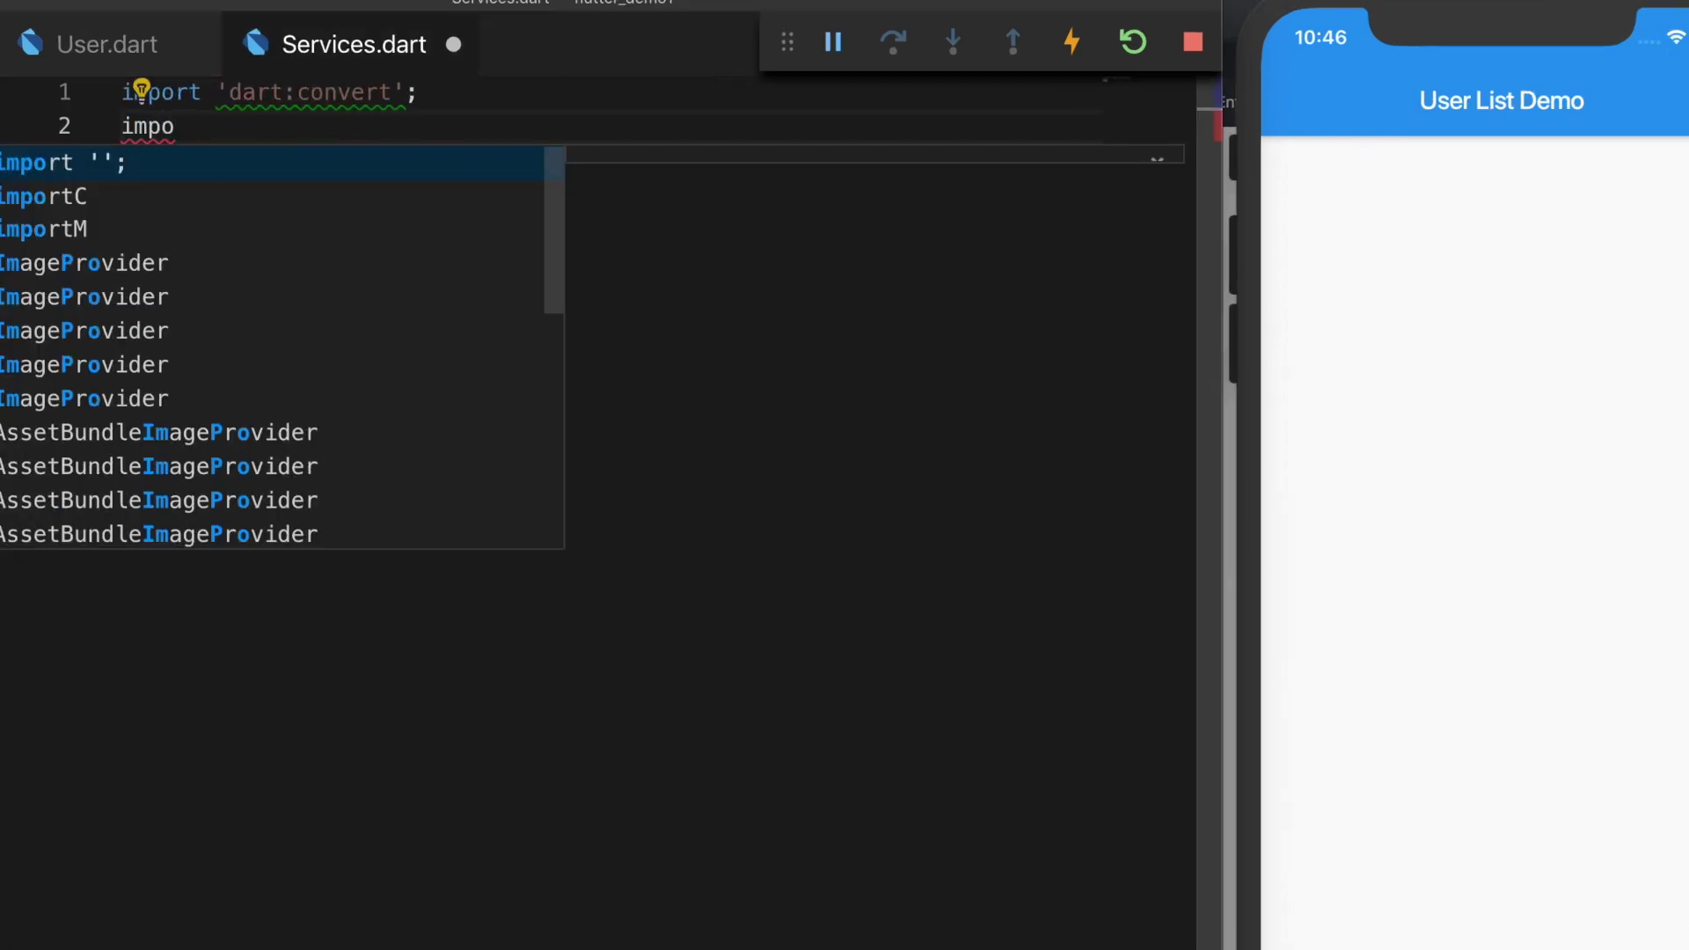
Step: Import the http package as http and User.dart, then save Services.dart
{"action": "key", "text": "Tab"}
{"action": "type", "text": "htt"}
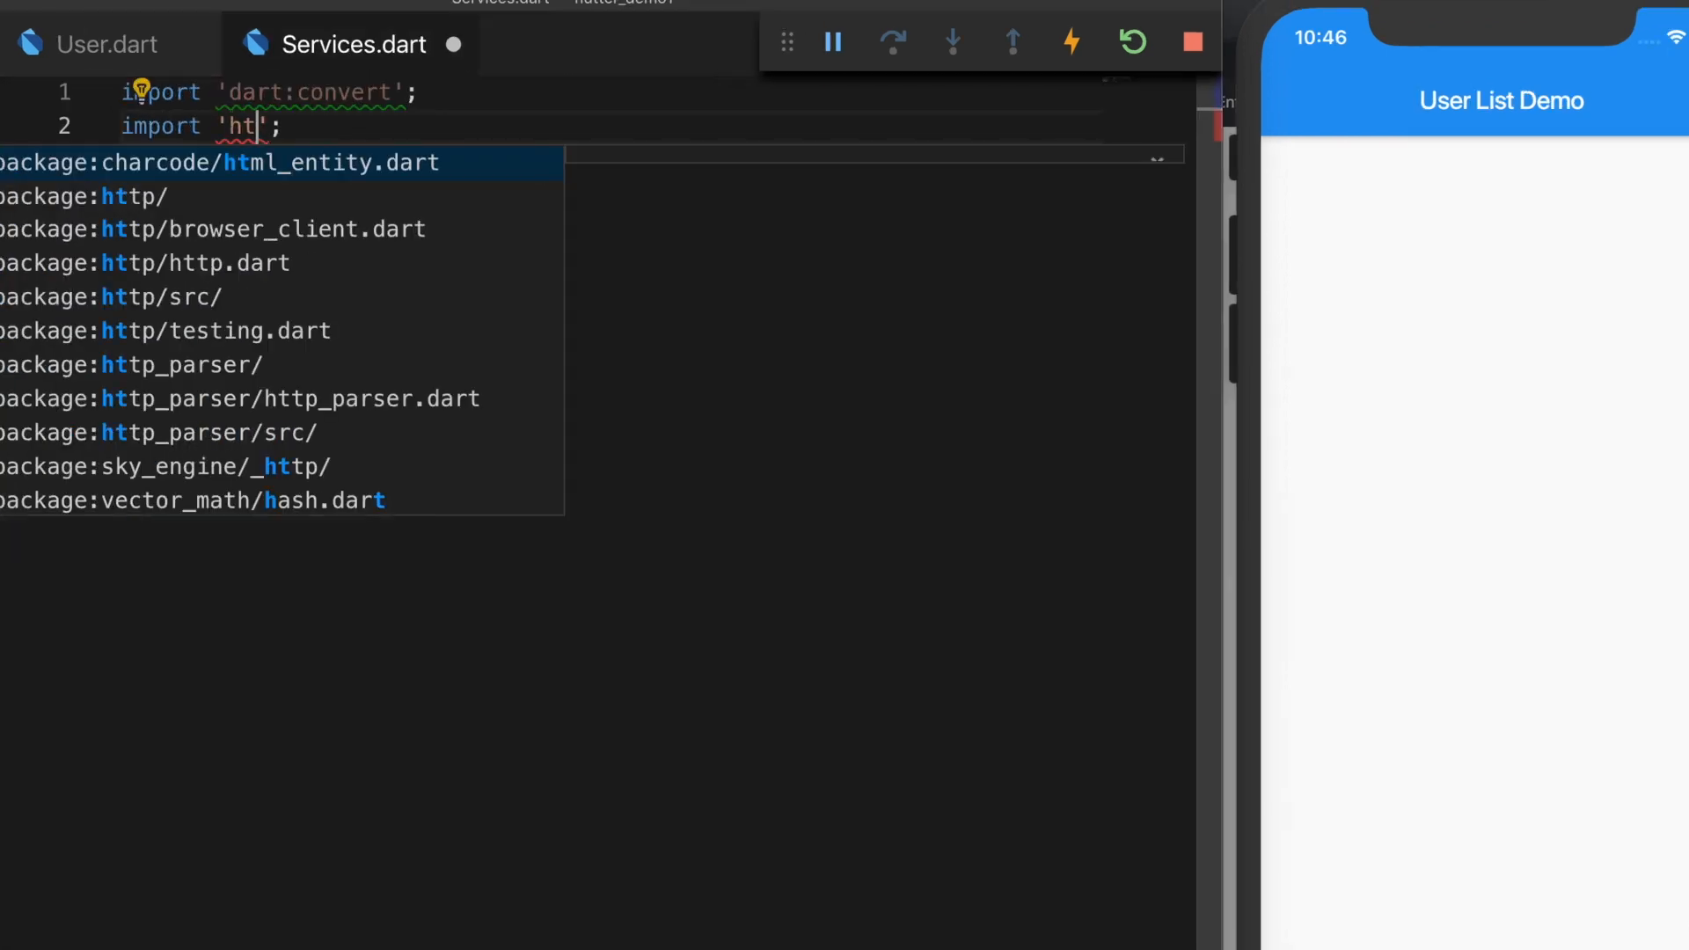
{"action": "key", "text": "Down"}
{"action": "key", "text": "Return"}
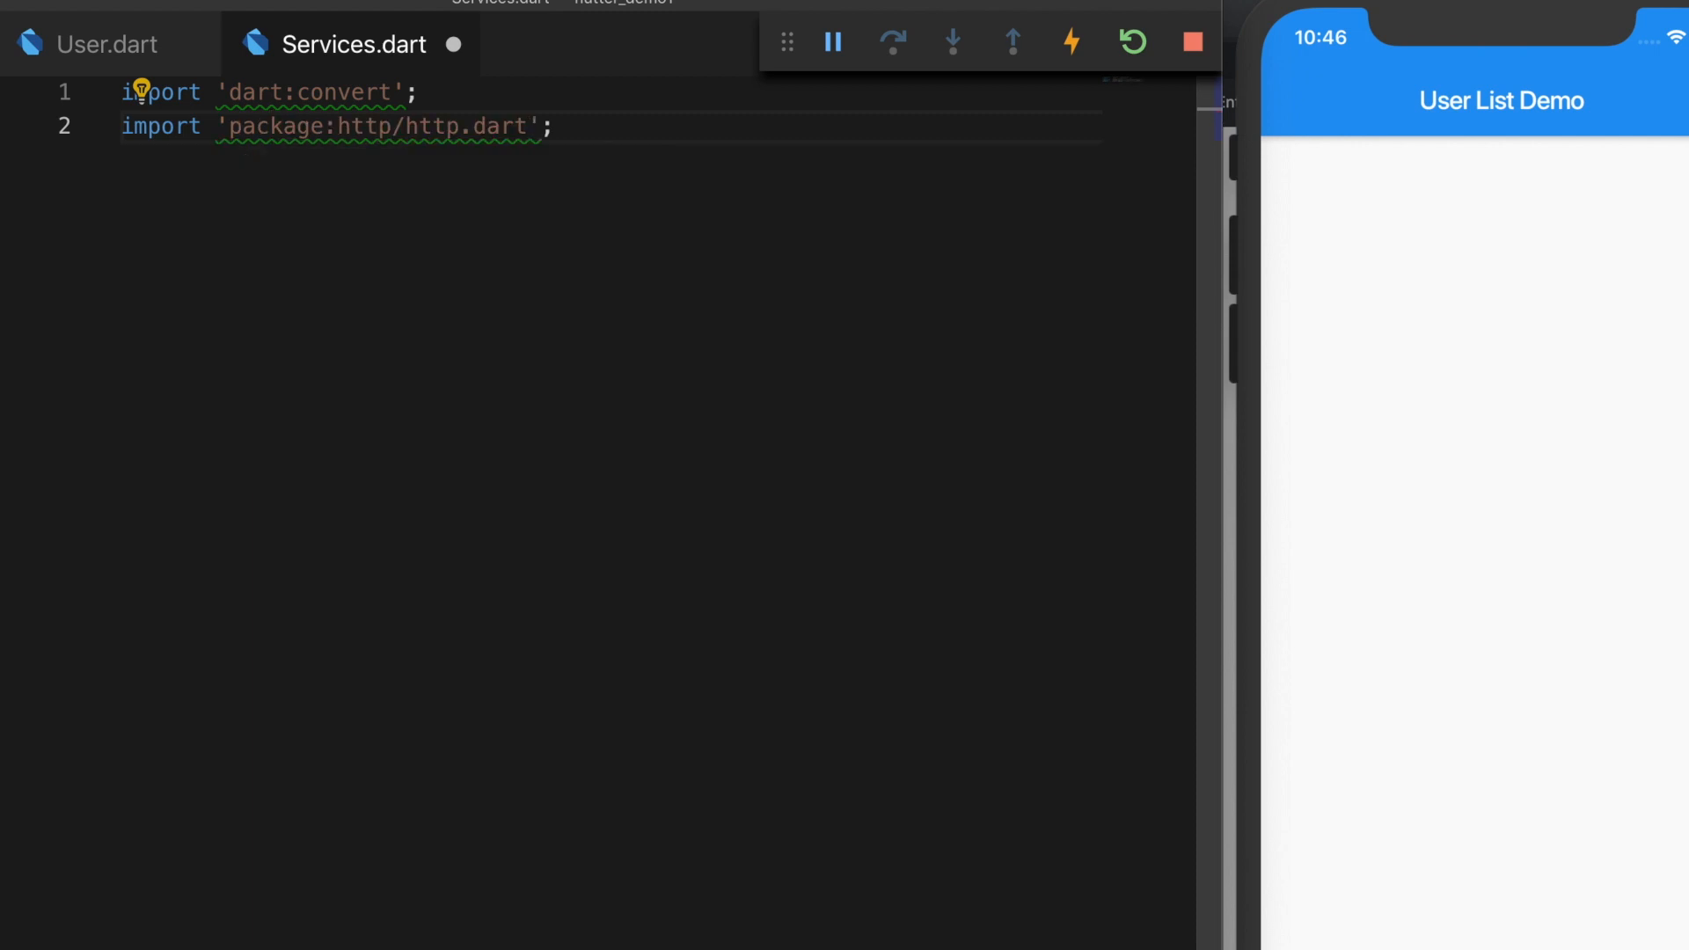
{"action": "type", "text": "as http"}
{"action": "key", "text": "Return"}
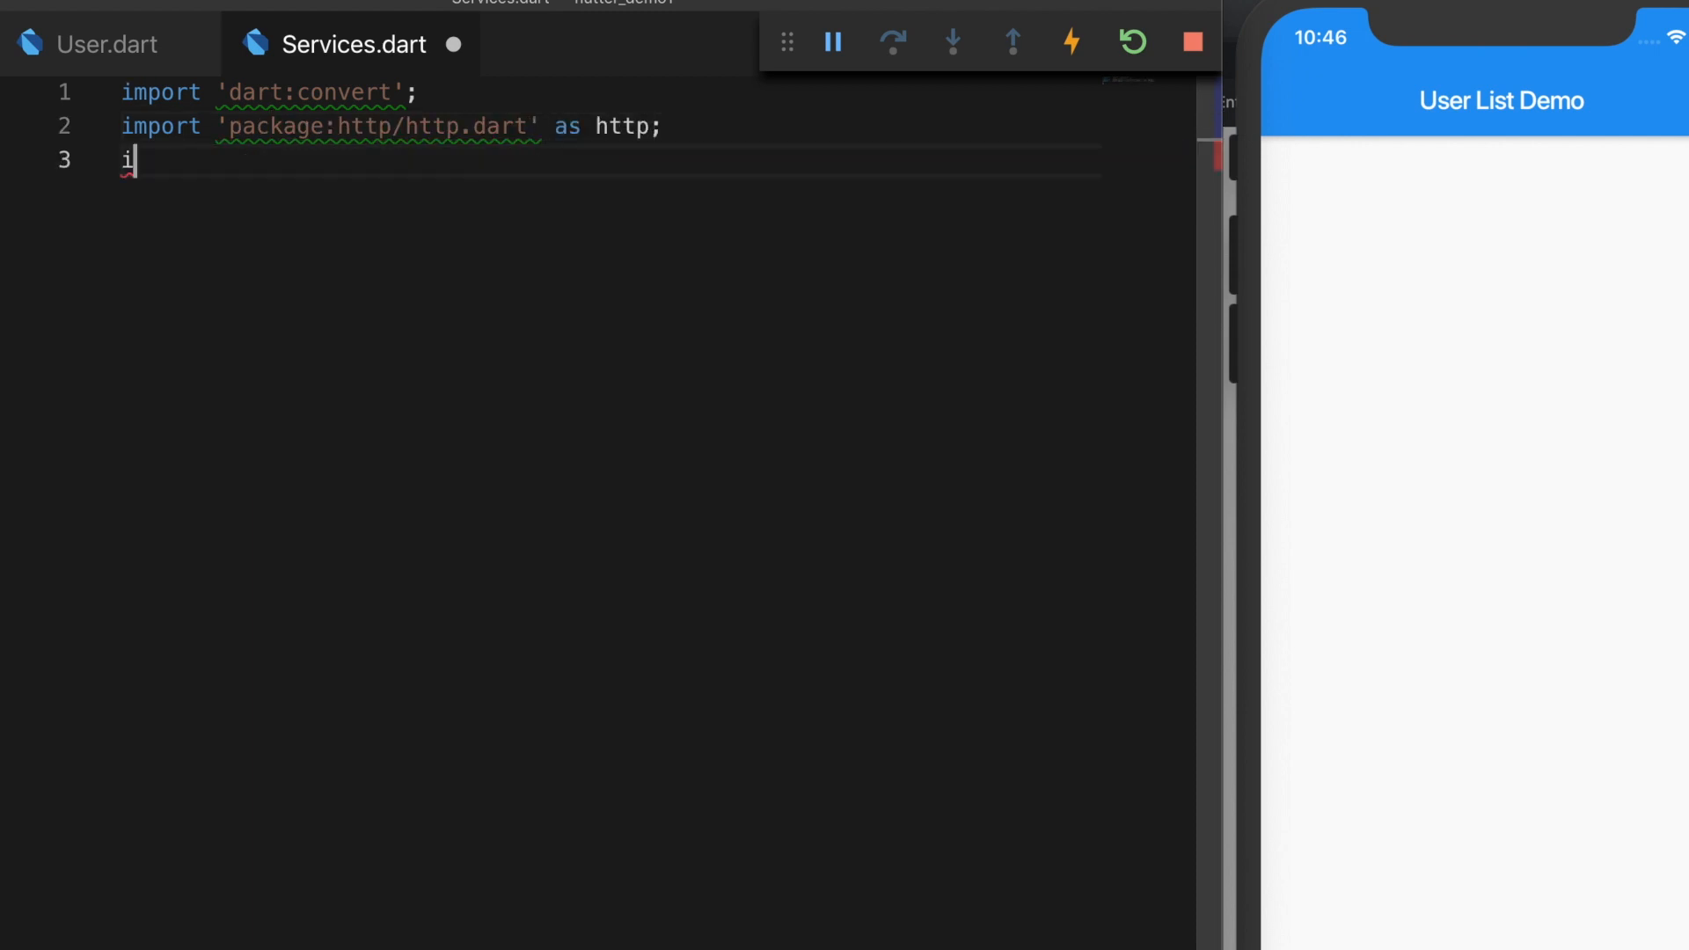
{"action": "type", "text": "im"}
{"action": "key", "text": "Tab"}
{"action": "type", "text": "User.dart"}
{"action": "key", "text": "ctrl+s"}
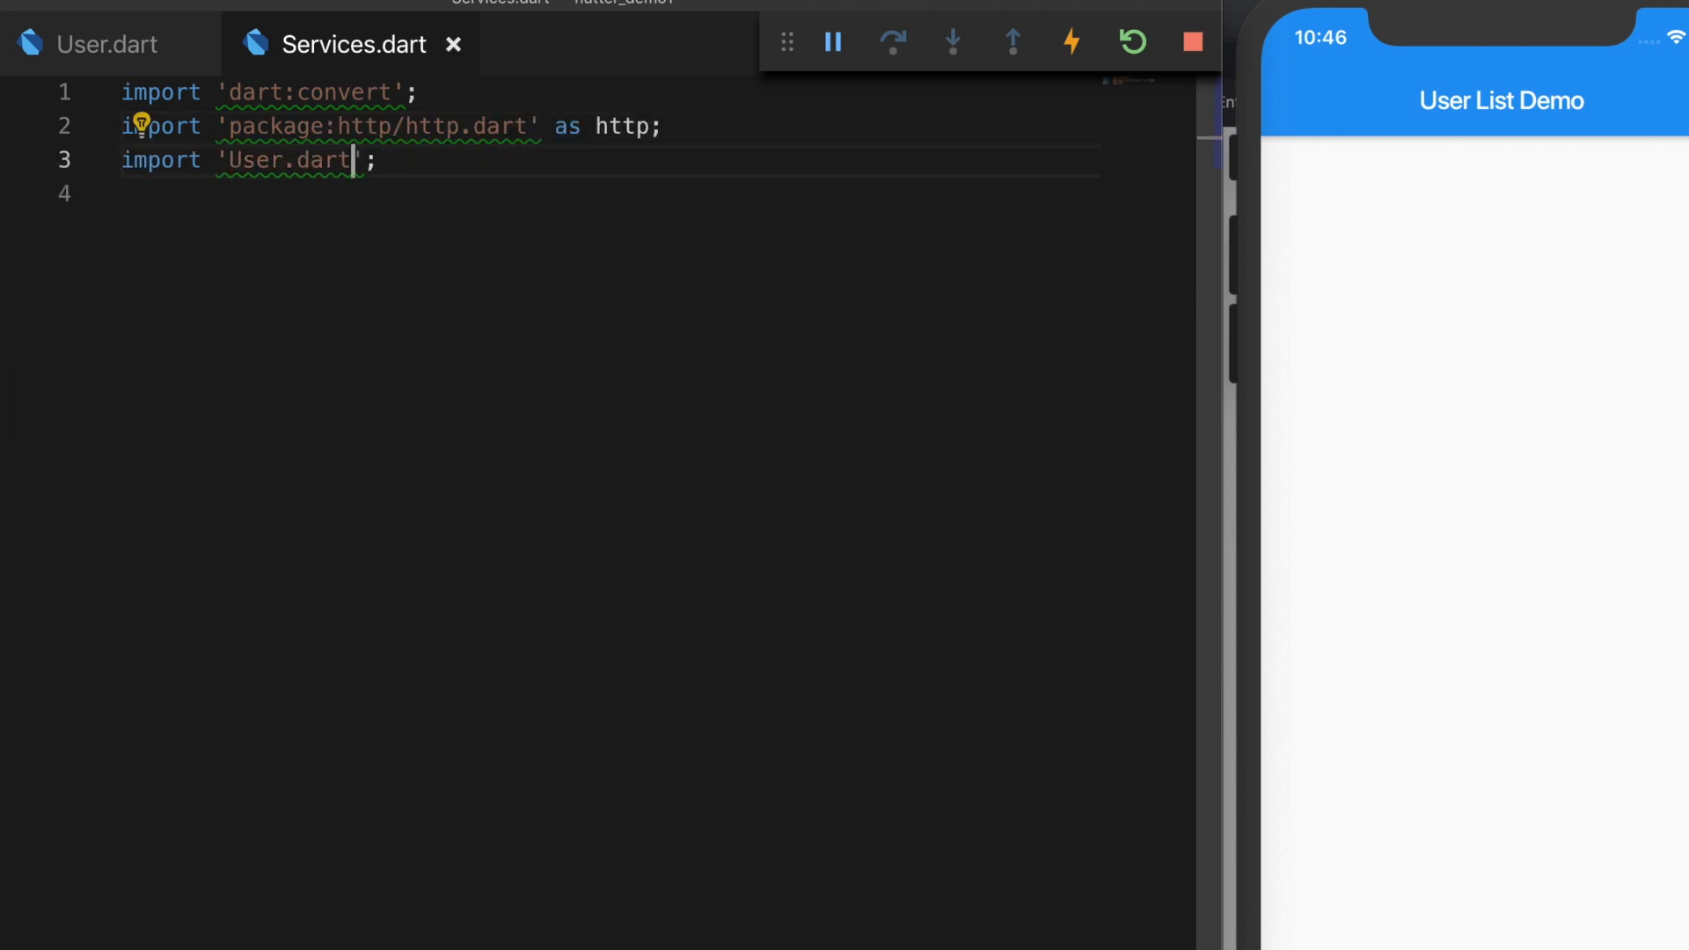
Step: Declare class Services with a static const String url holding the users endpoint copied from Chrome
{"action": "key", "text": "Return"}
{"action": "key", "text": "Return"}
{"action": "type", "text": "class "}
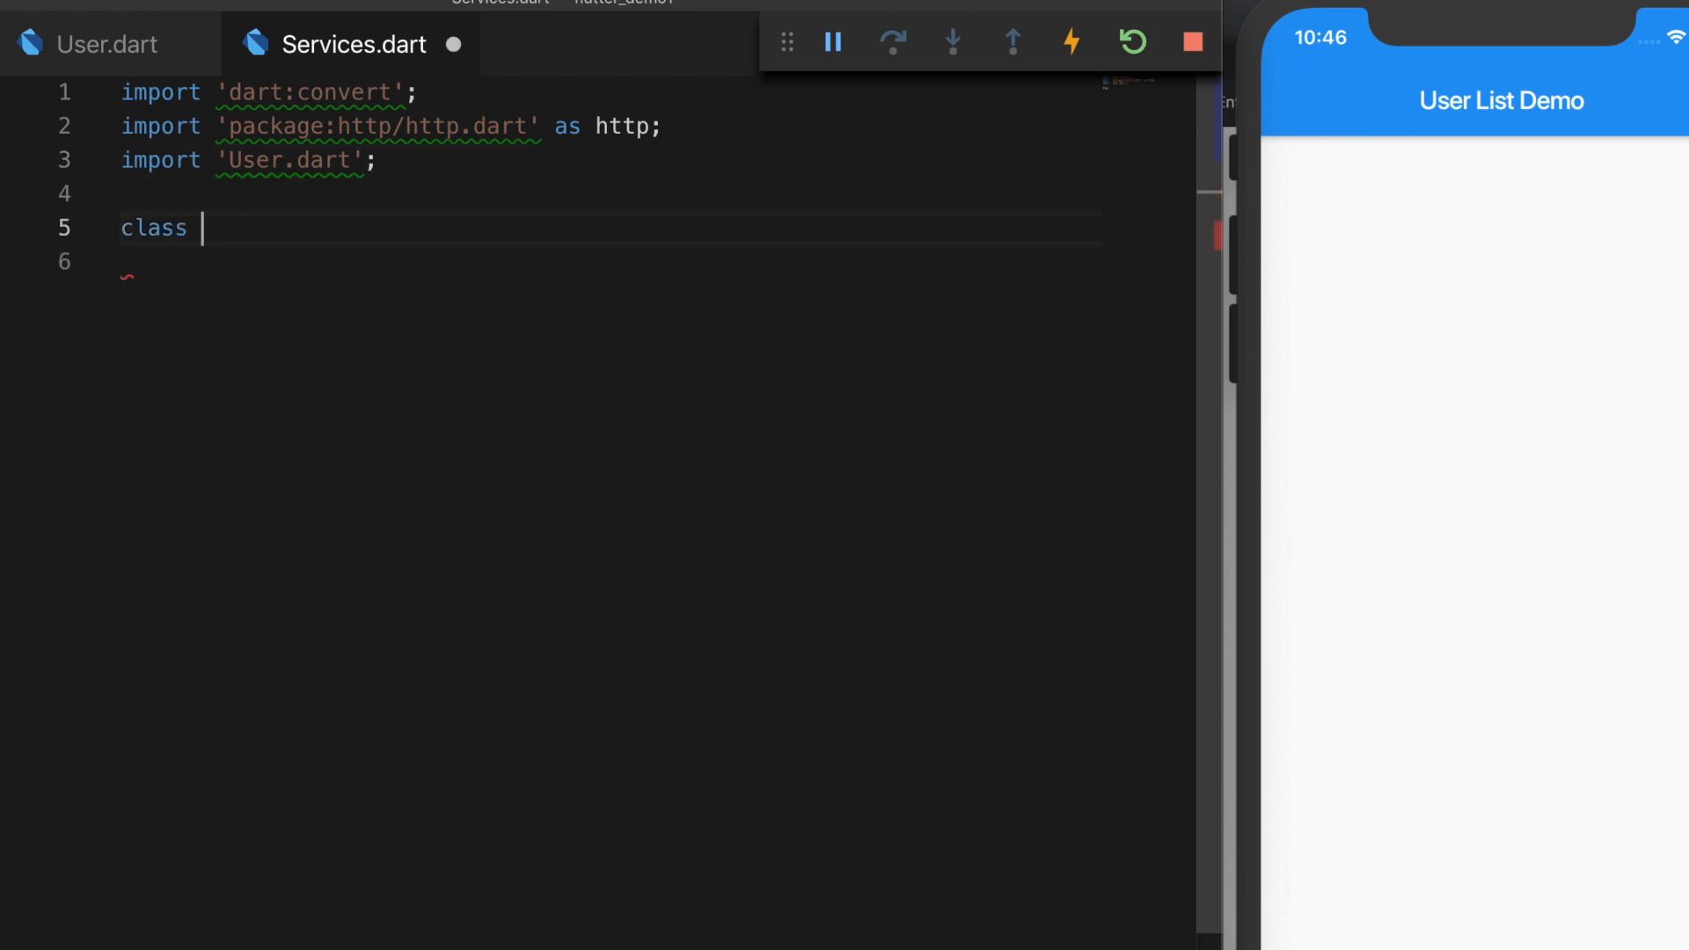
{"action": "type", "text": "Services {"}
{"action": "key", "text": "Return"}
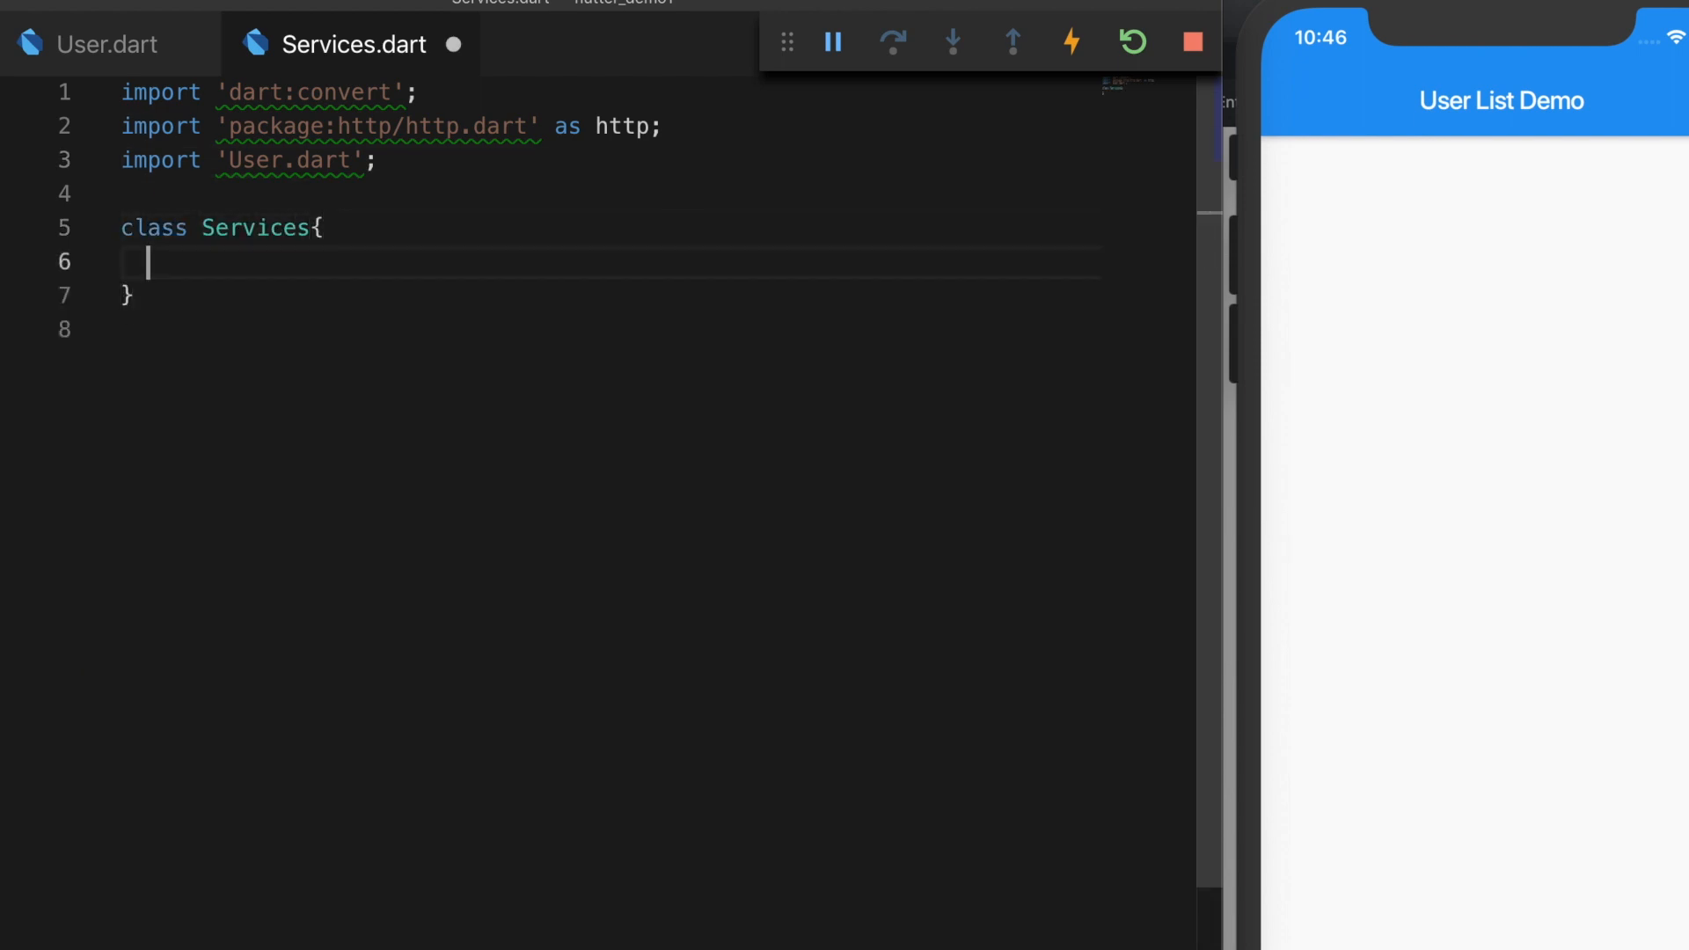
{"action": "type", "text": "static"}
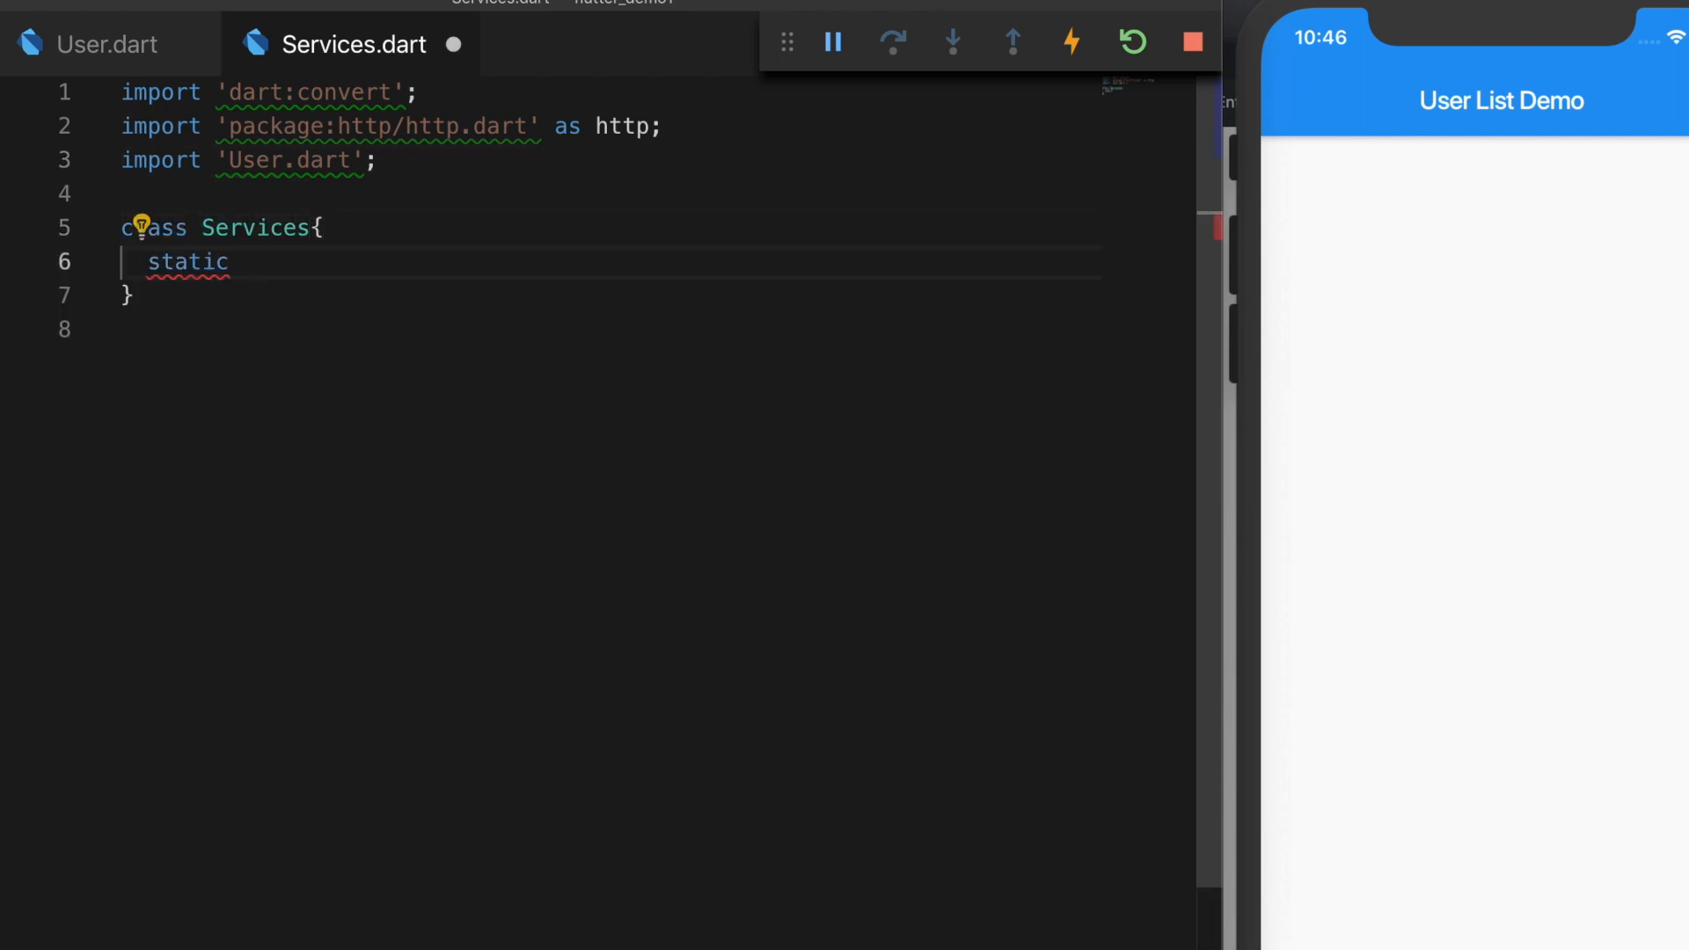
{"action": "type", "text": " const String u"}
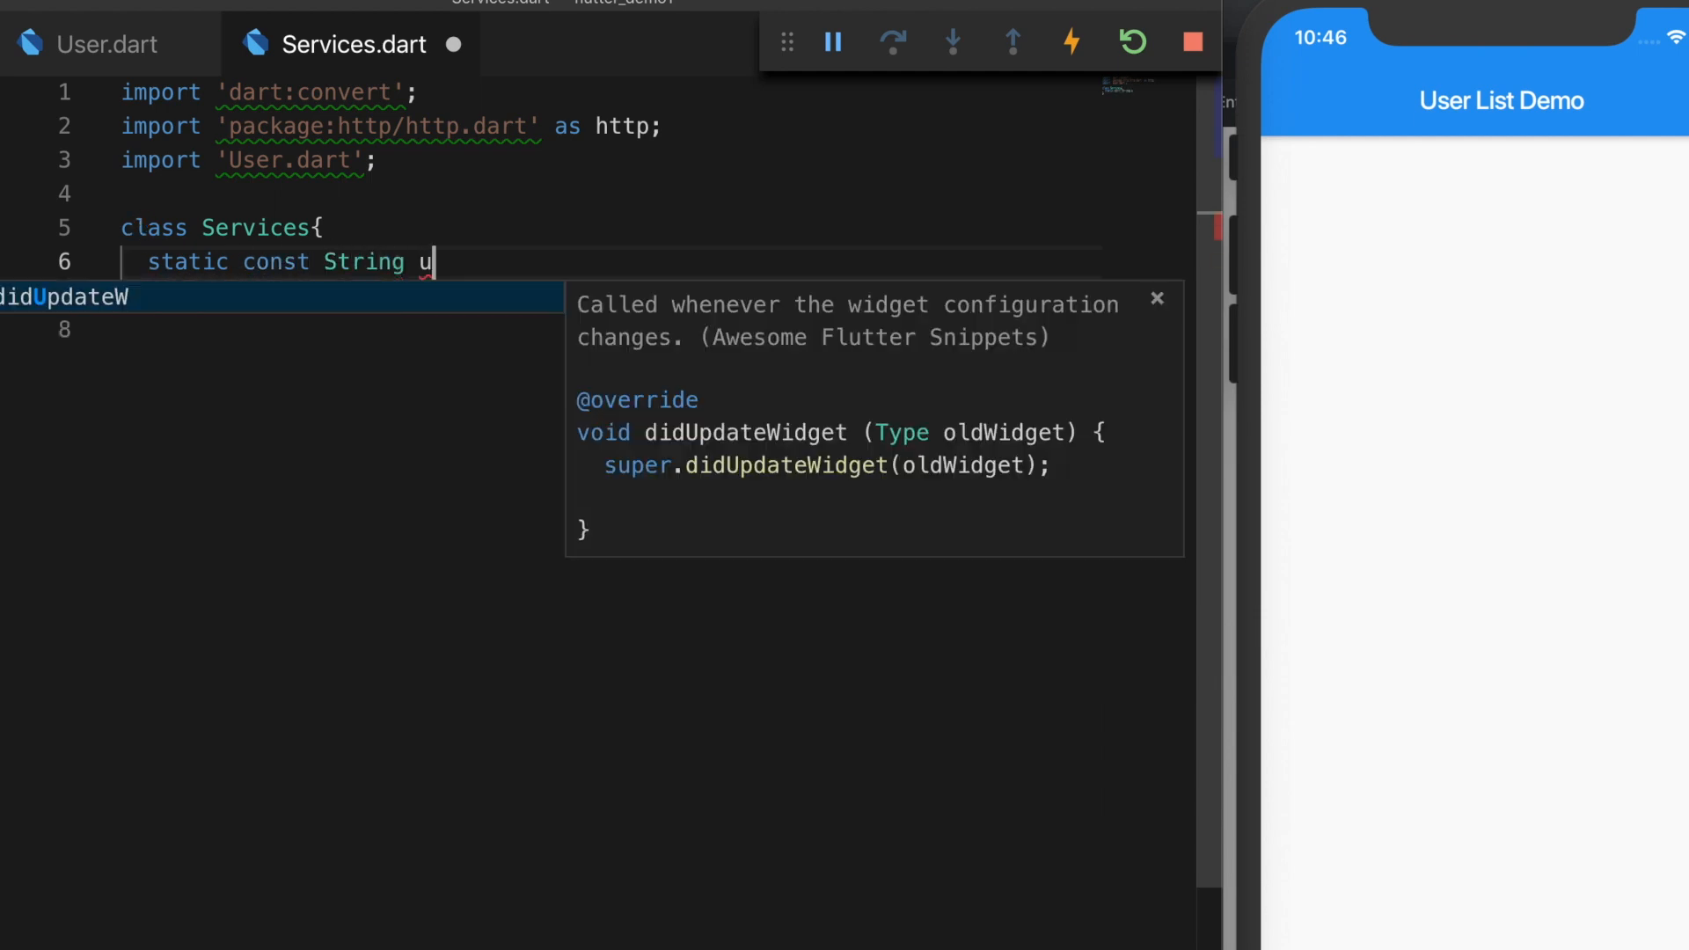
{"action": "type", "text": "rl ="}
{"action": "key", "text": "super+Tab"}
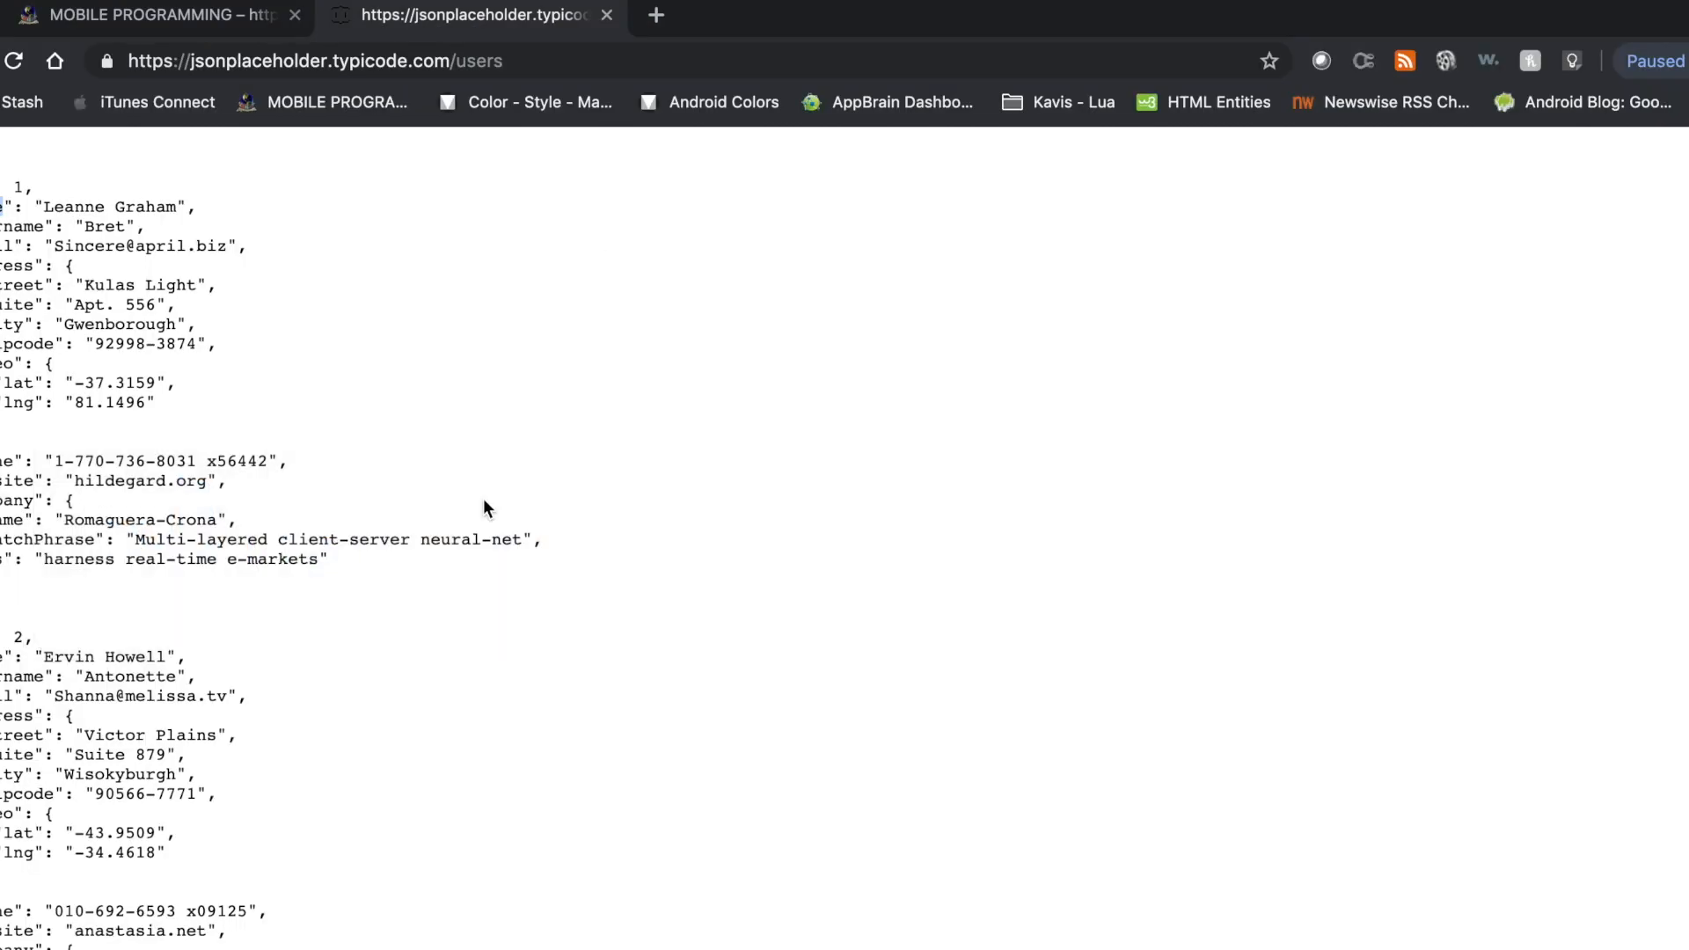
{"action": "left_click", "coordinate": [510, 61]}
{"action": "key", "text": "super+c"}
{"action": "key", "text": "super+Tab"}
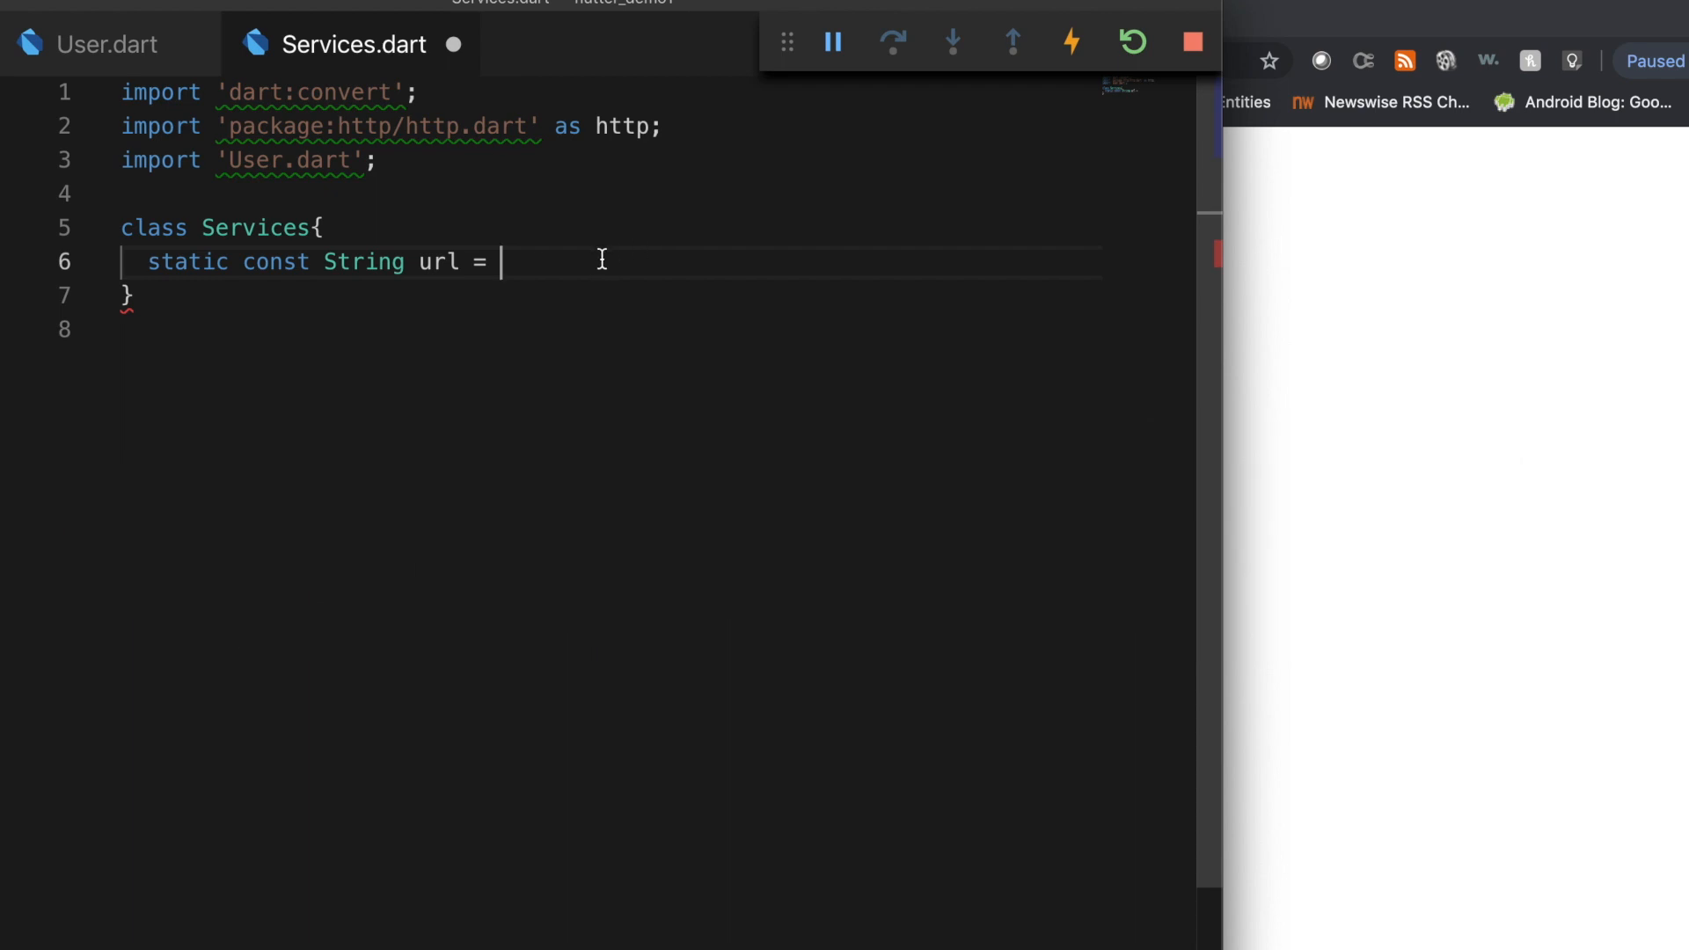
{"action": "type", "text": "'"}
{"action": "key", "text": "super+v"}
{"action": "type", "text": ";"}
{"action": "key", "text": "Return"}
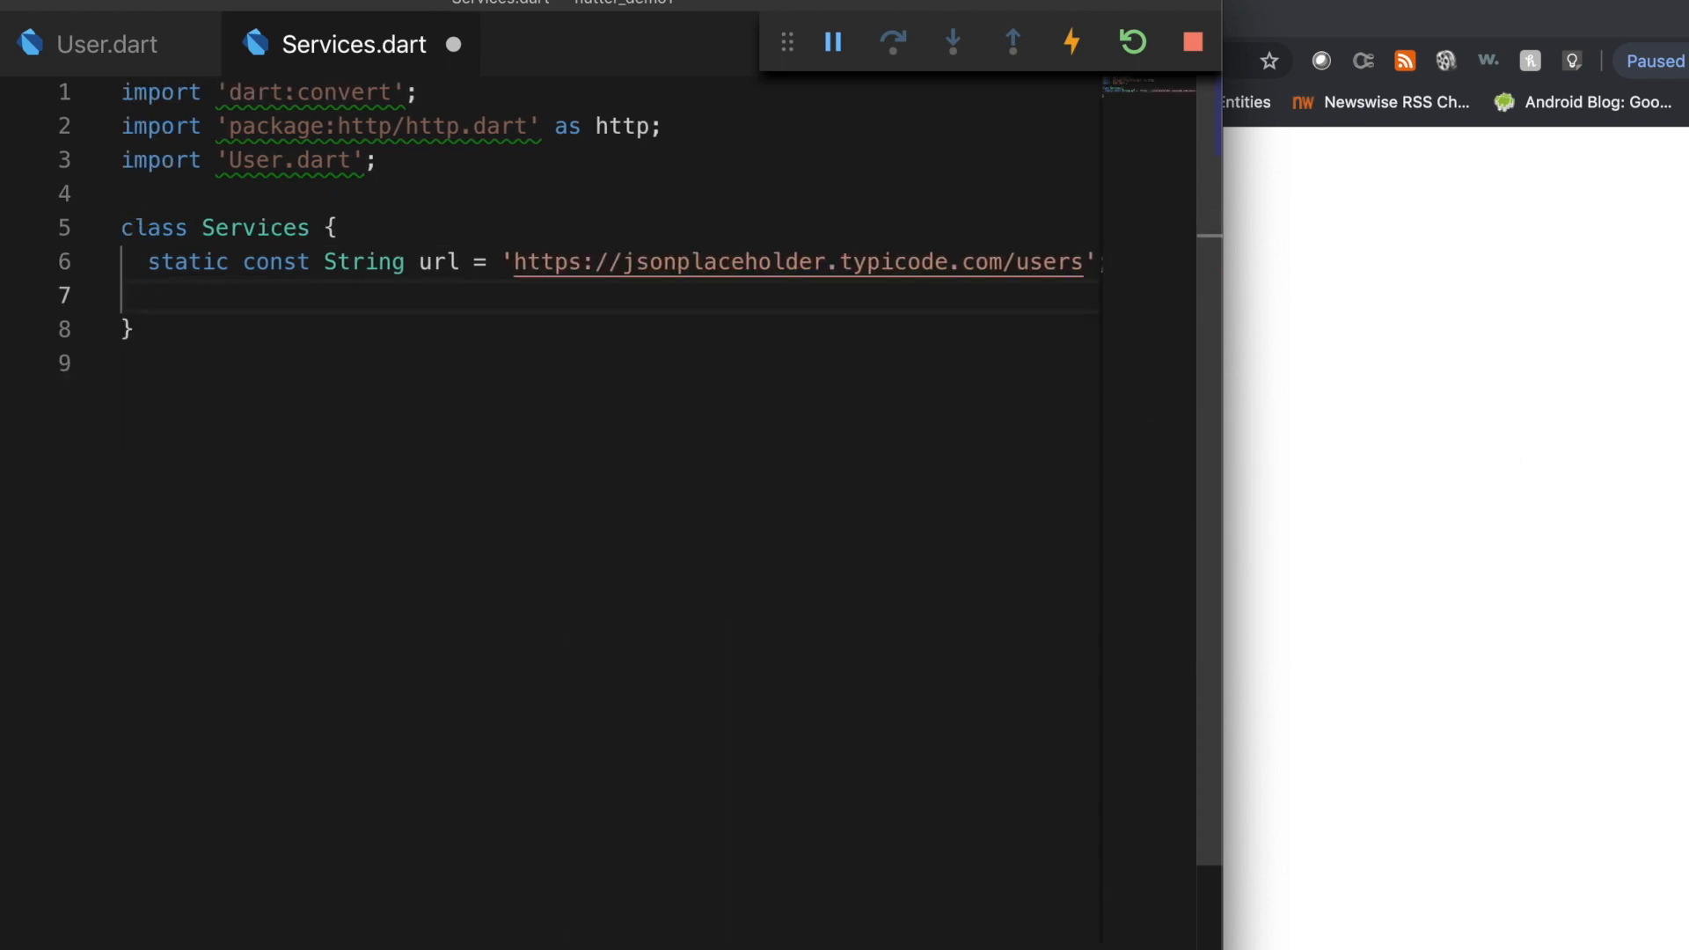
{"action": "key", "text": "Return"}
{"action": "type", "text": "static "}
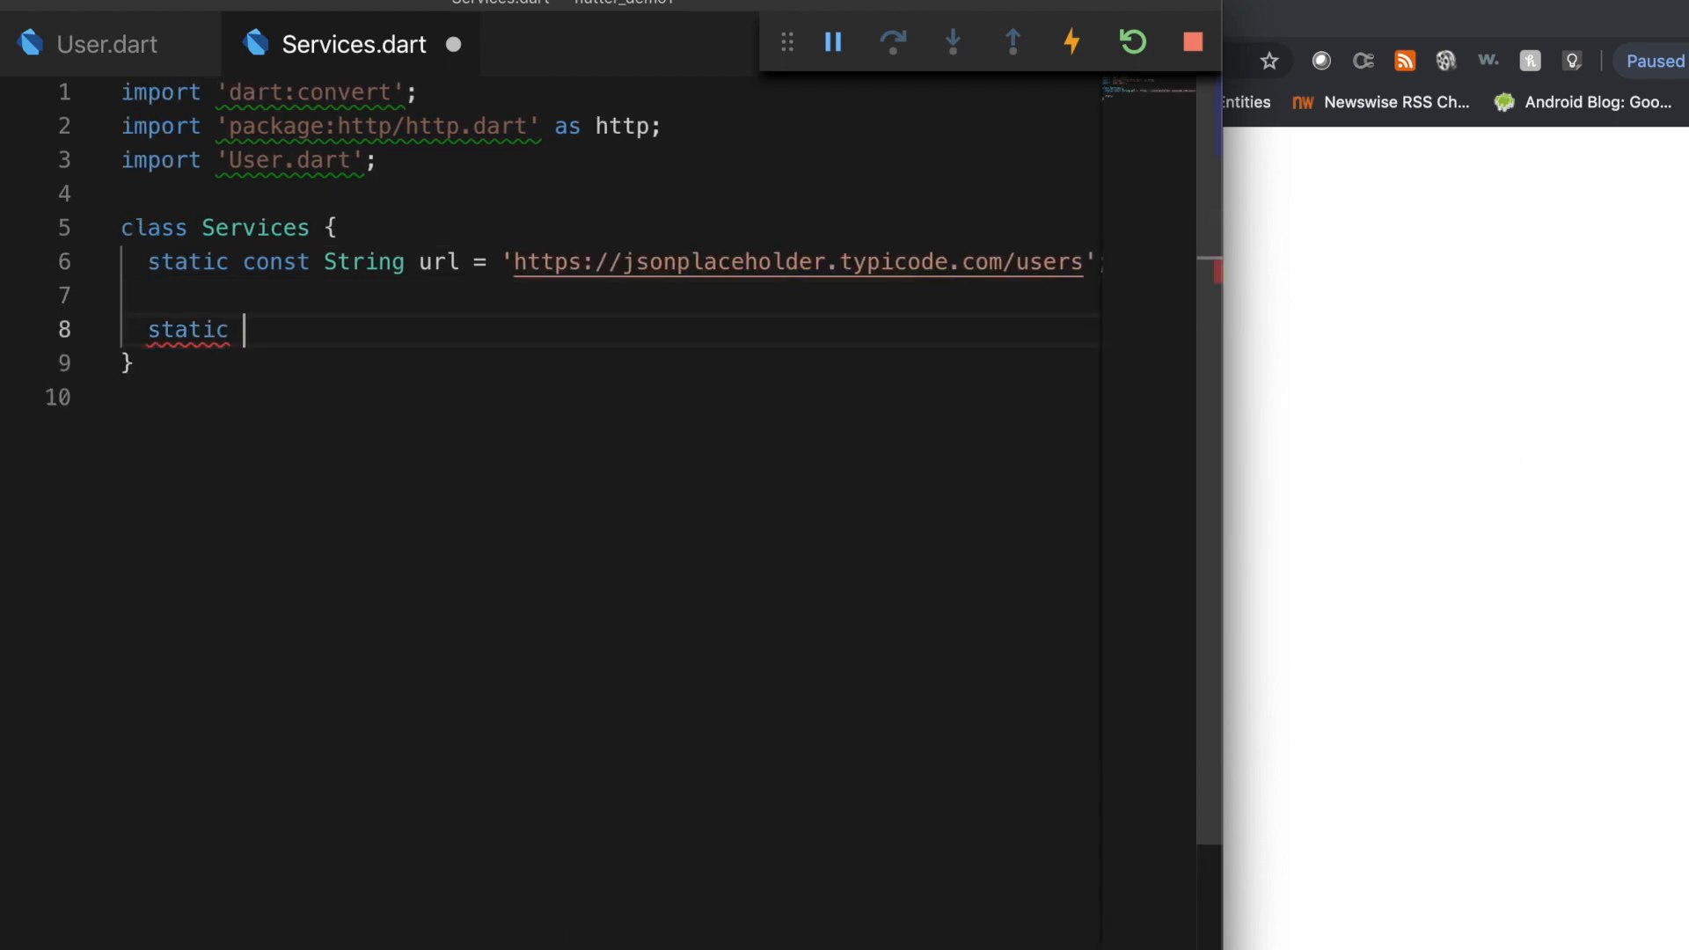
{"action": "type", "text": "Future<"}
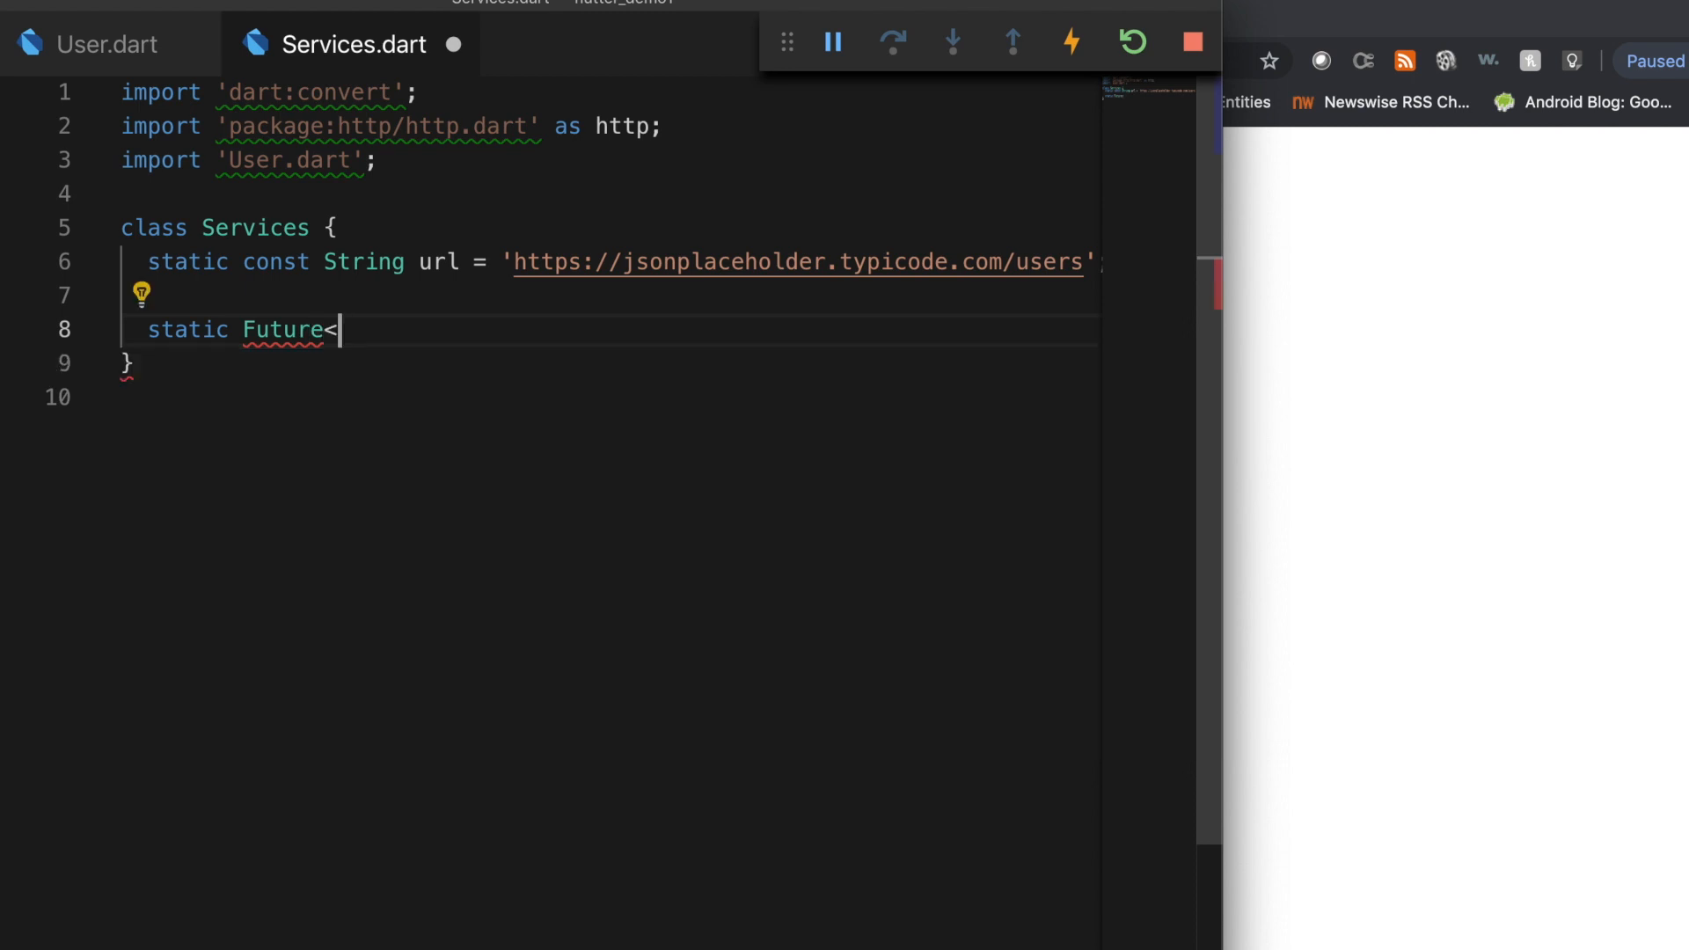
{"action": "type", "text": "List<User>>"}
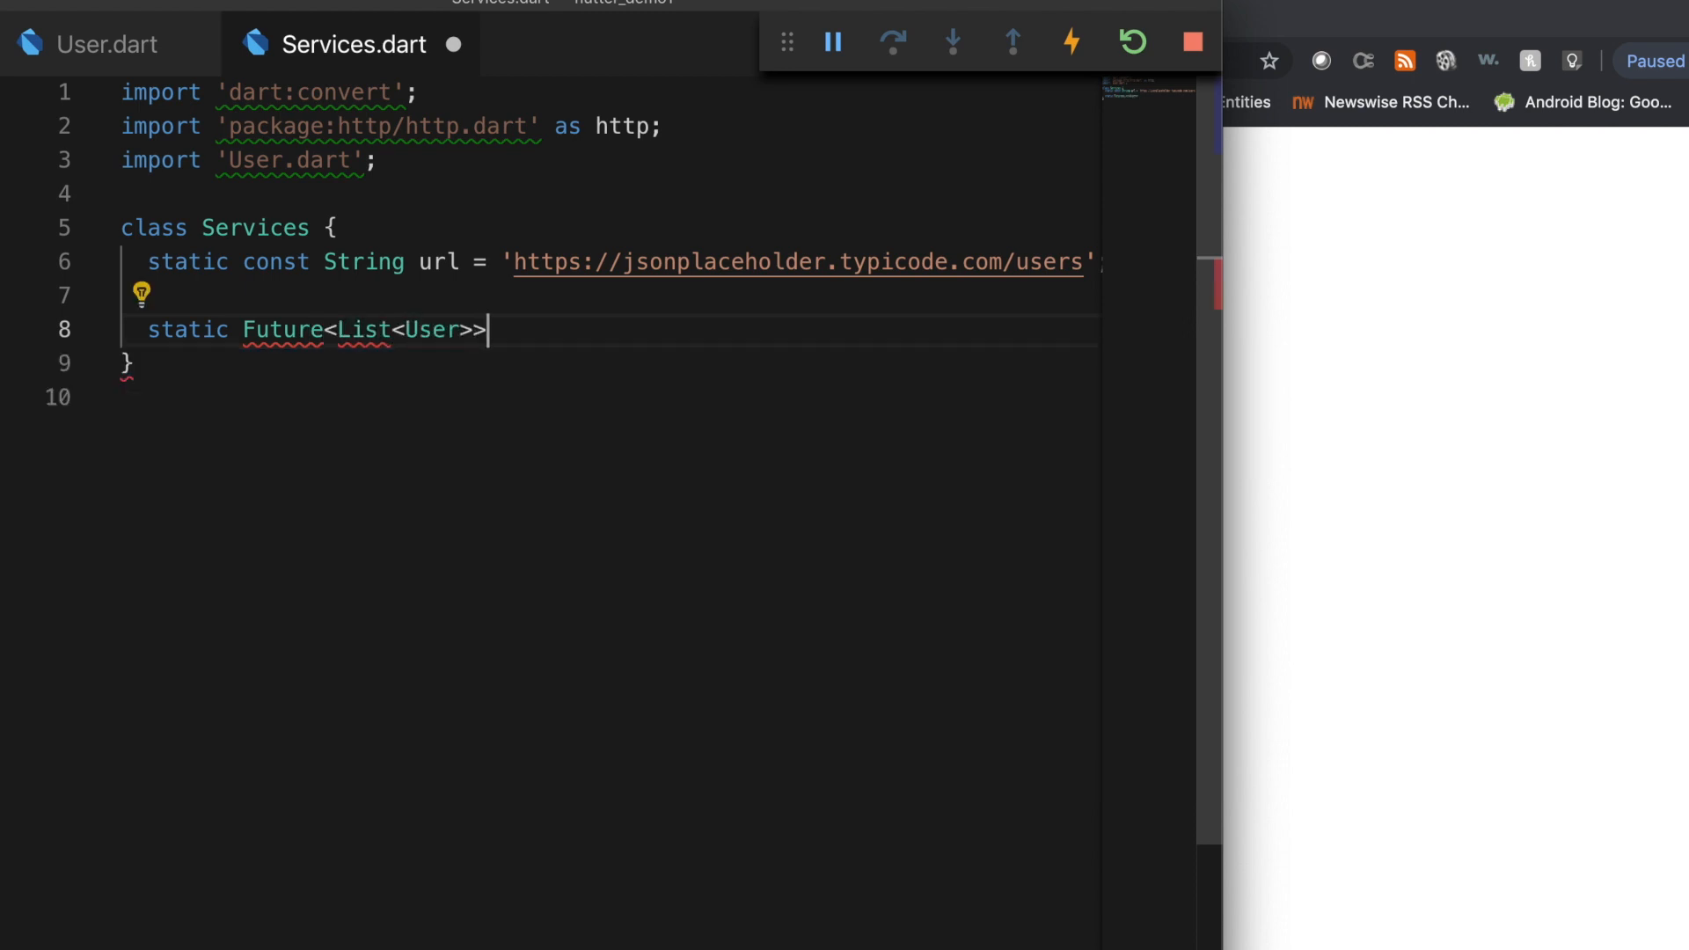
{"action": "type", "text": " getUsers"}
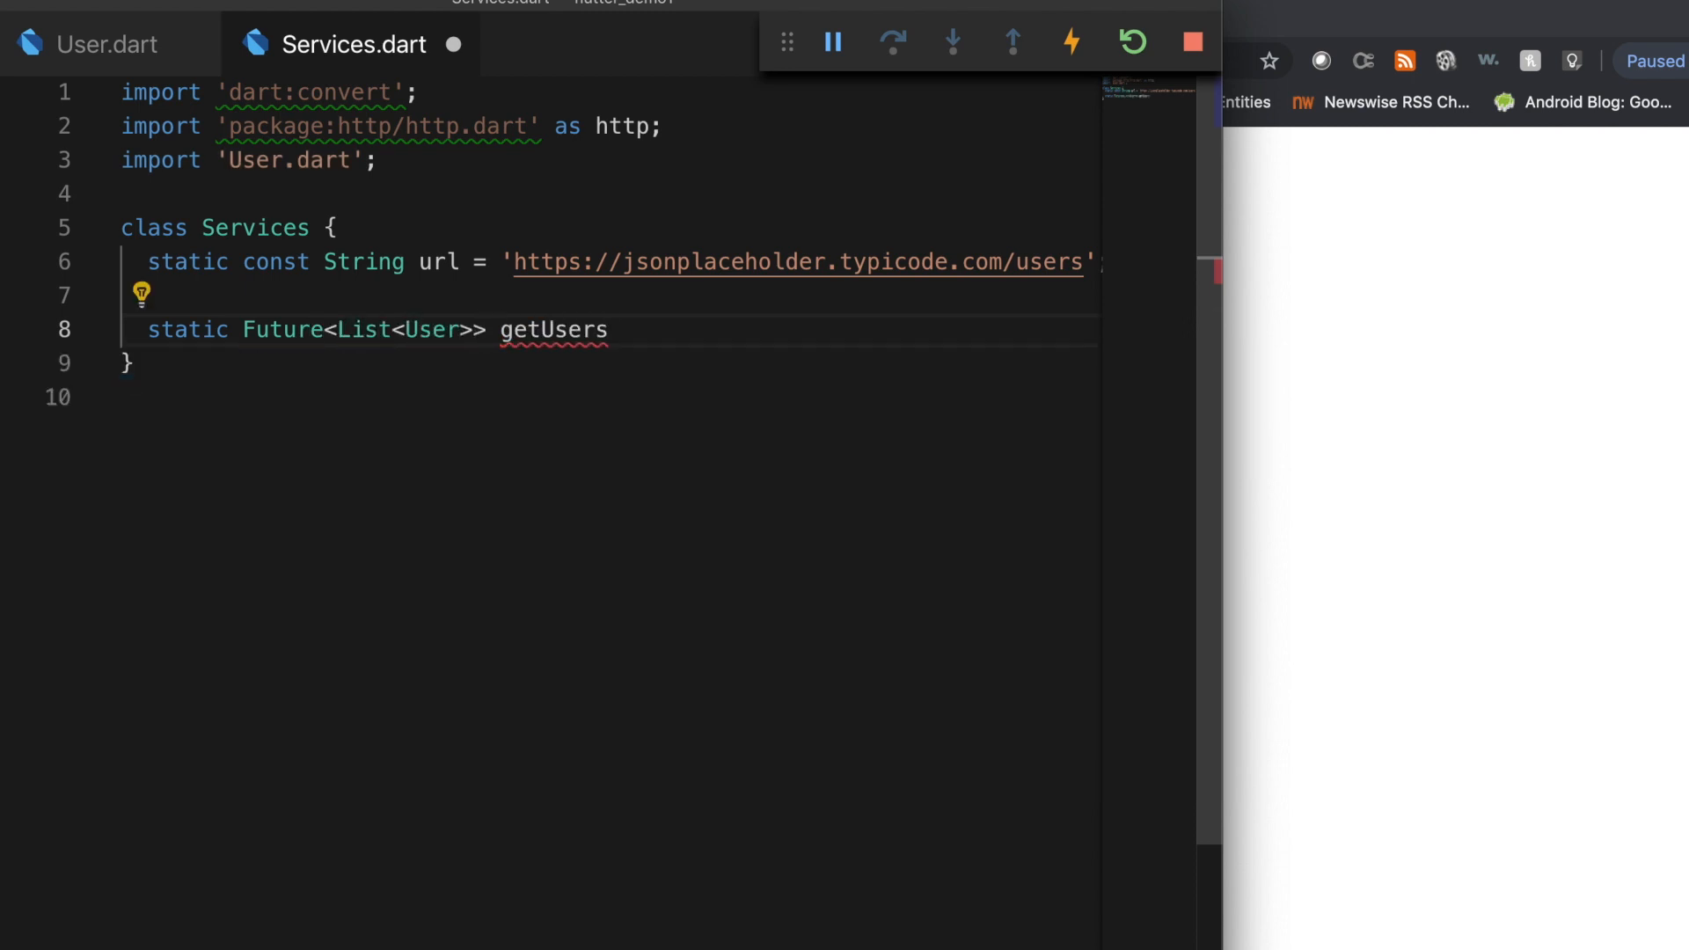
{"action": "type", "text": "() async"}
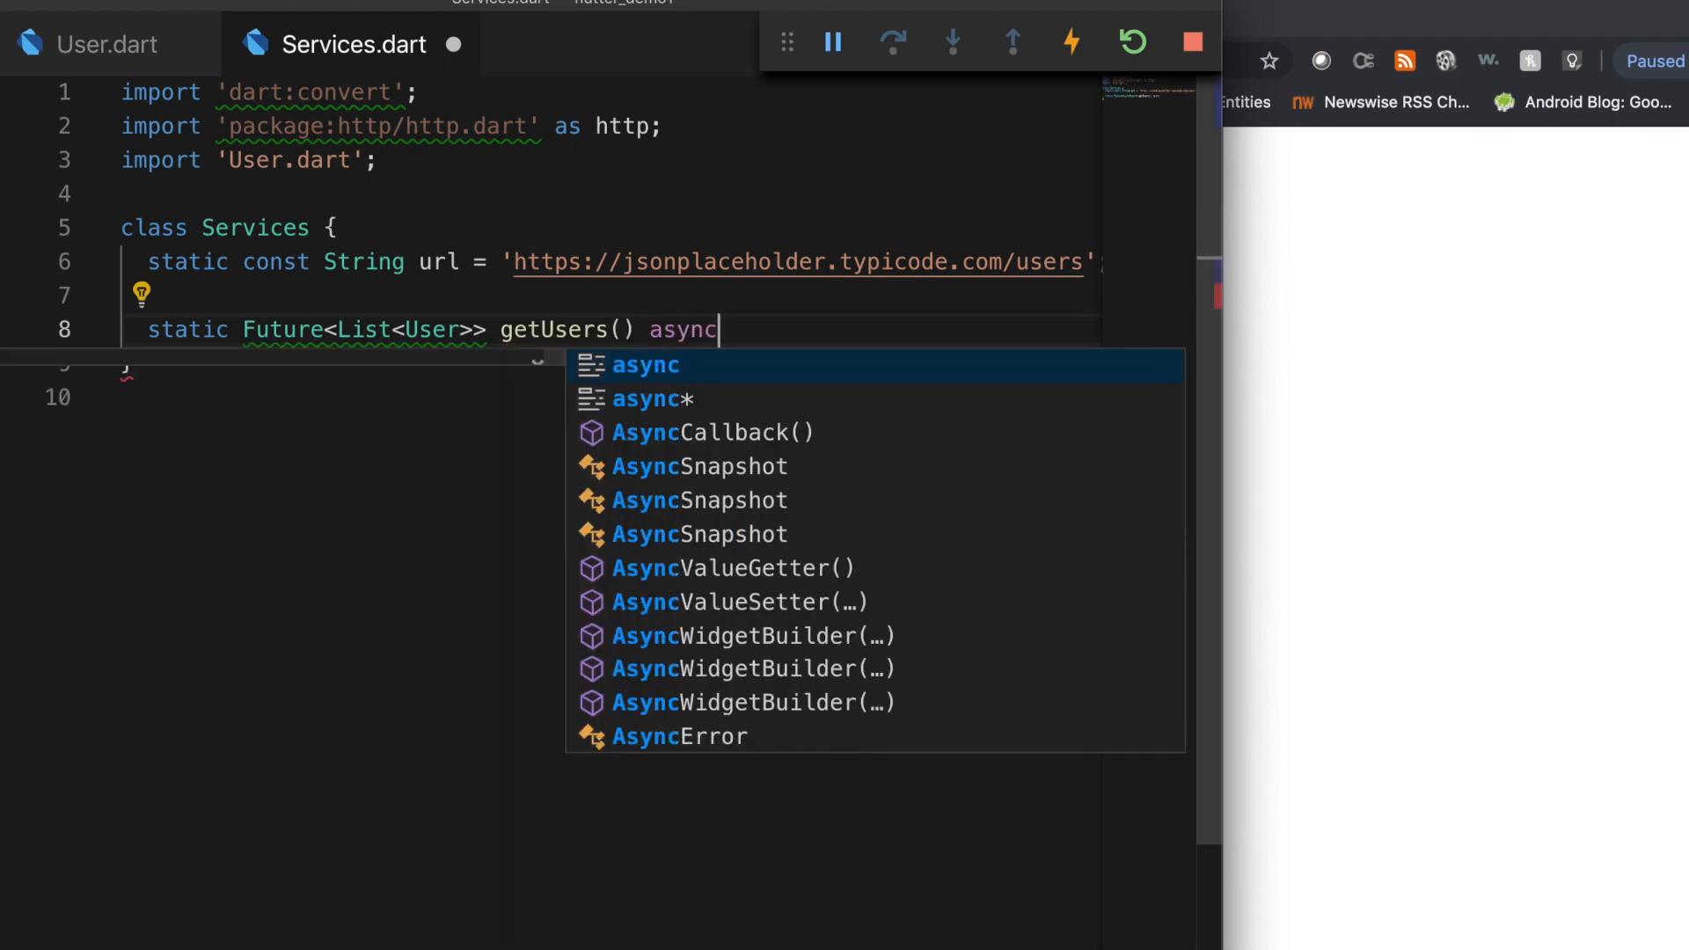
{"action": "type", "text": "{"}
Step: Write static Future<List<User>> getUsers() async with try and a catch throwing Exception(e.toString())
{"action": "key", "text": "Return"}
{"action": "type", "text": "try"}
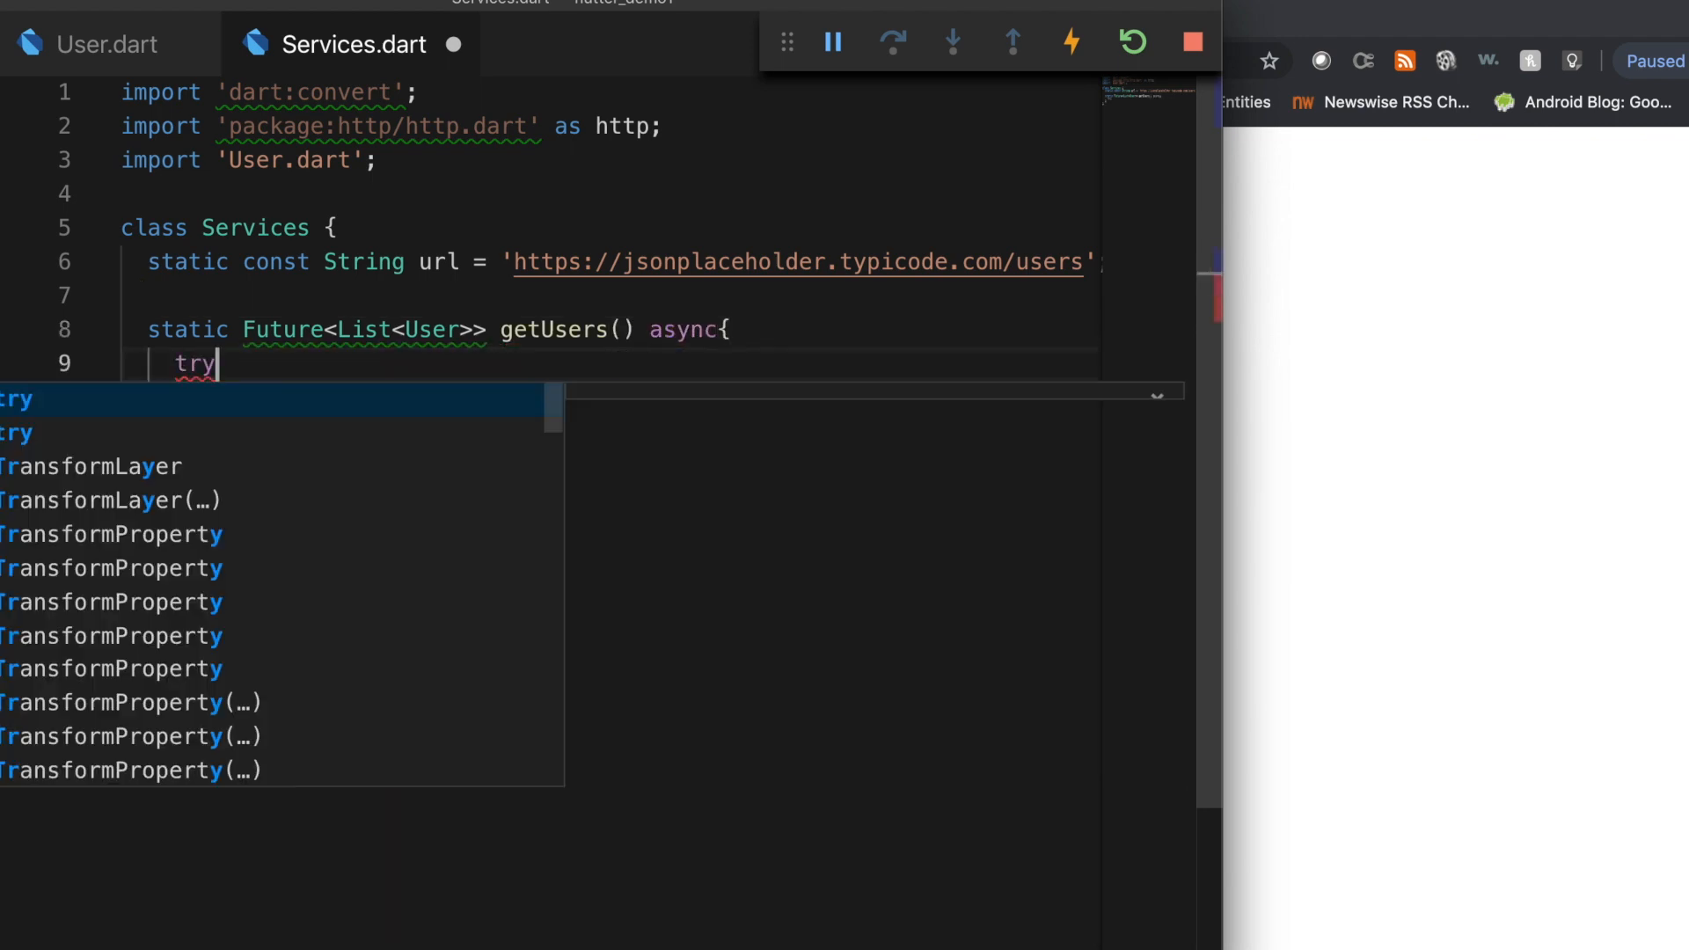
{"action": "type", "text": "{"}
{"action": "key", "text": "Return"}
{"action": "type", "text": "cat"}
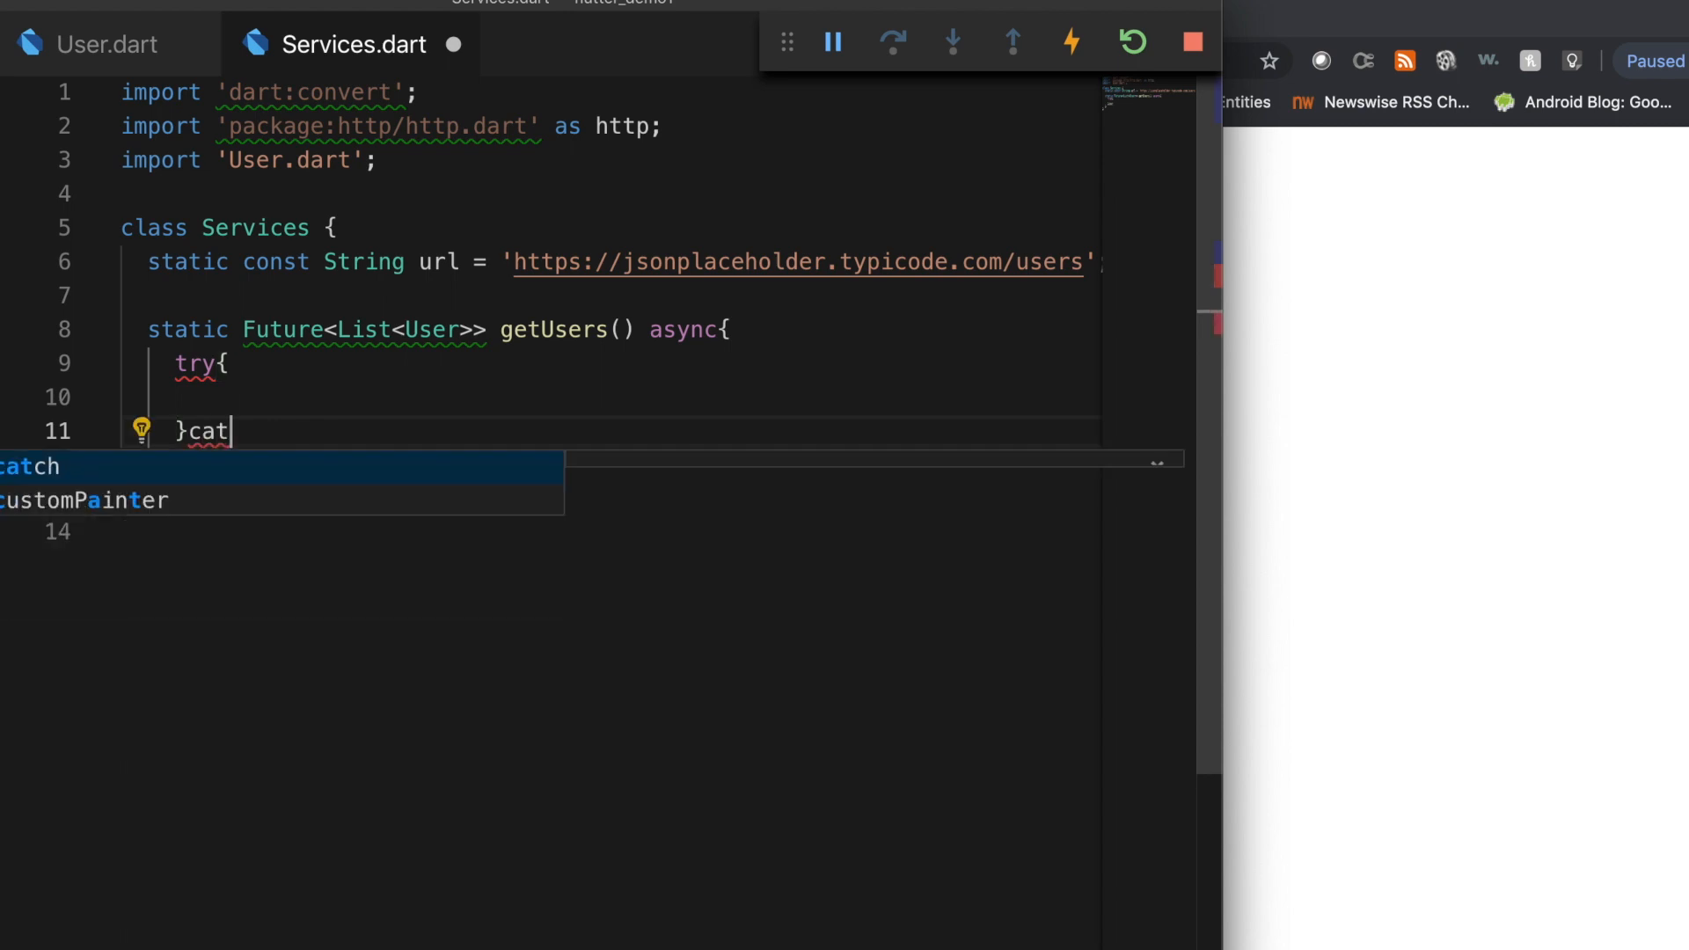
{"action": "type", "text": "ch (e){"}
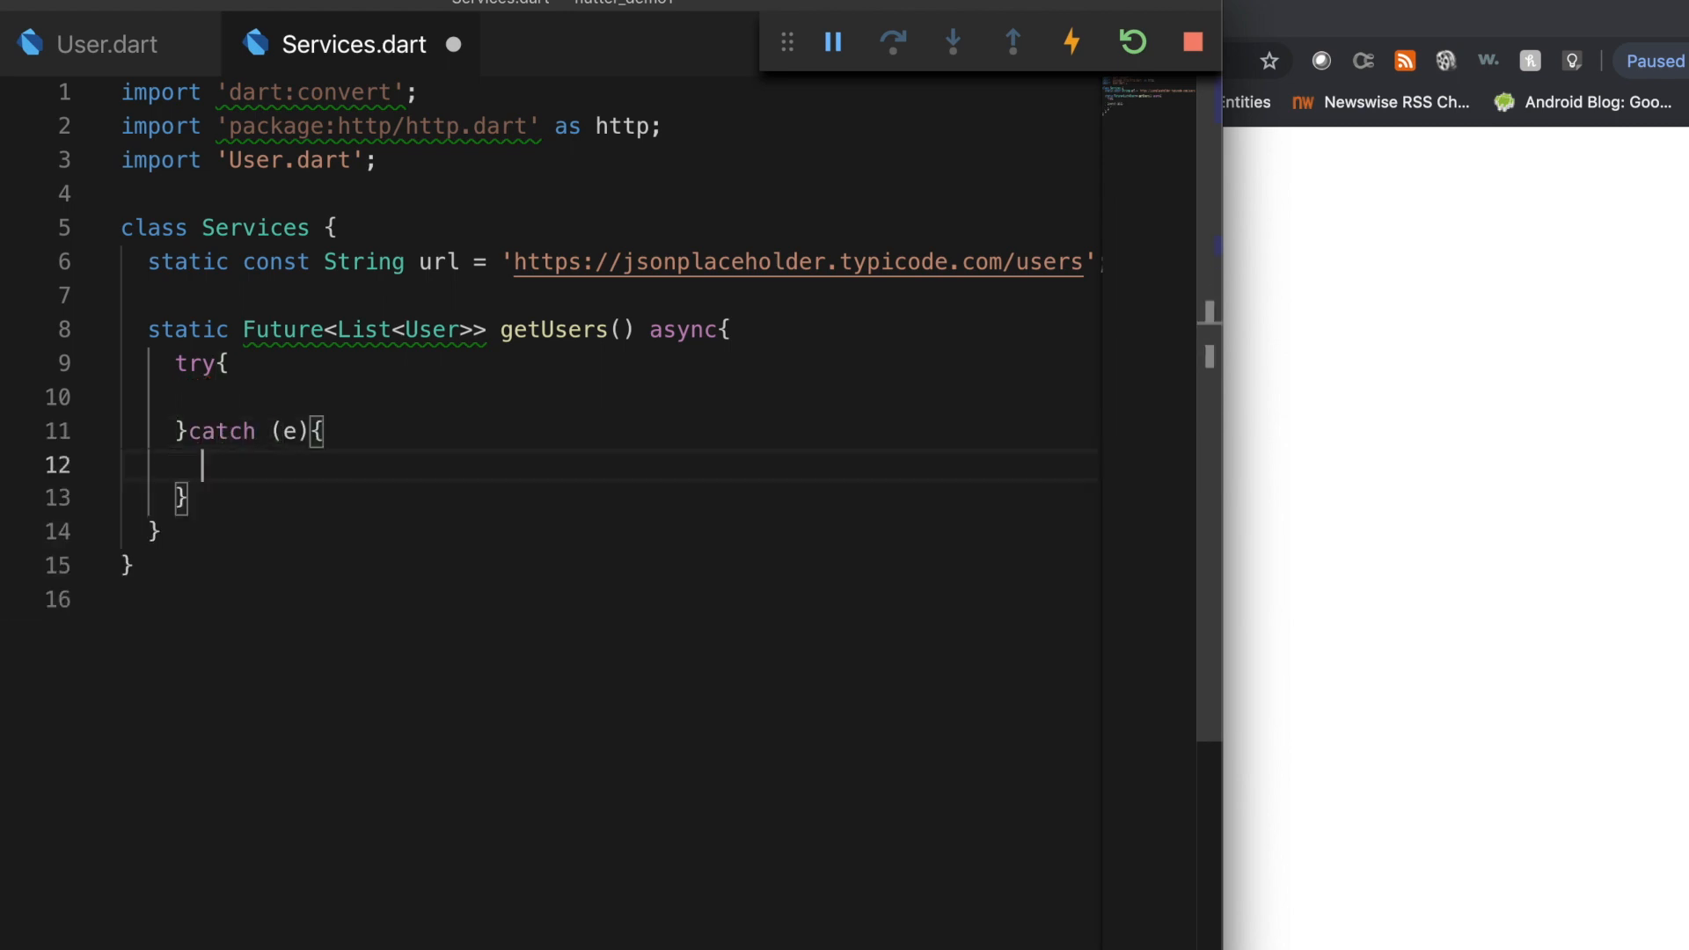
{"action": "type", "text": "throw Exception"}
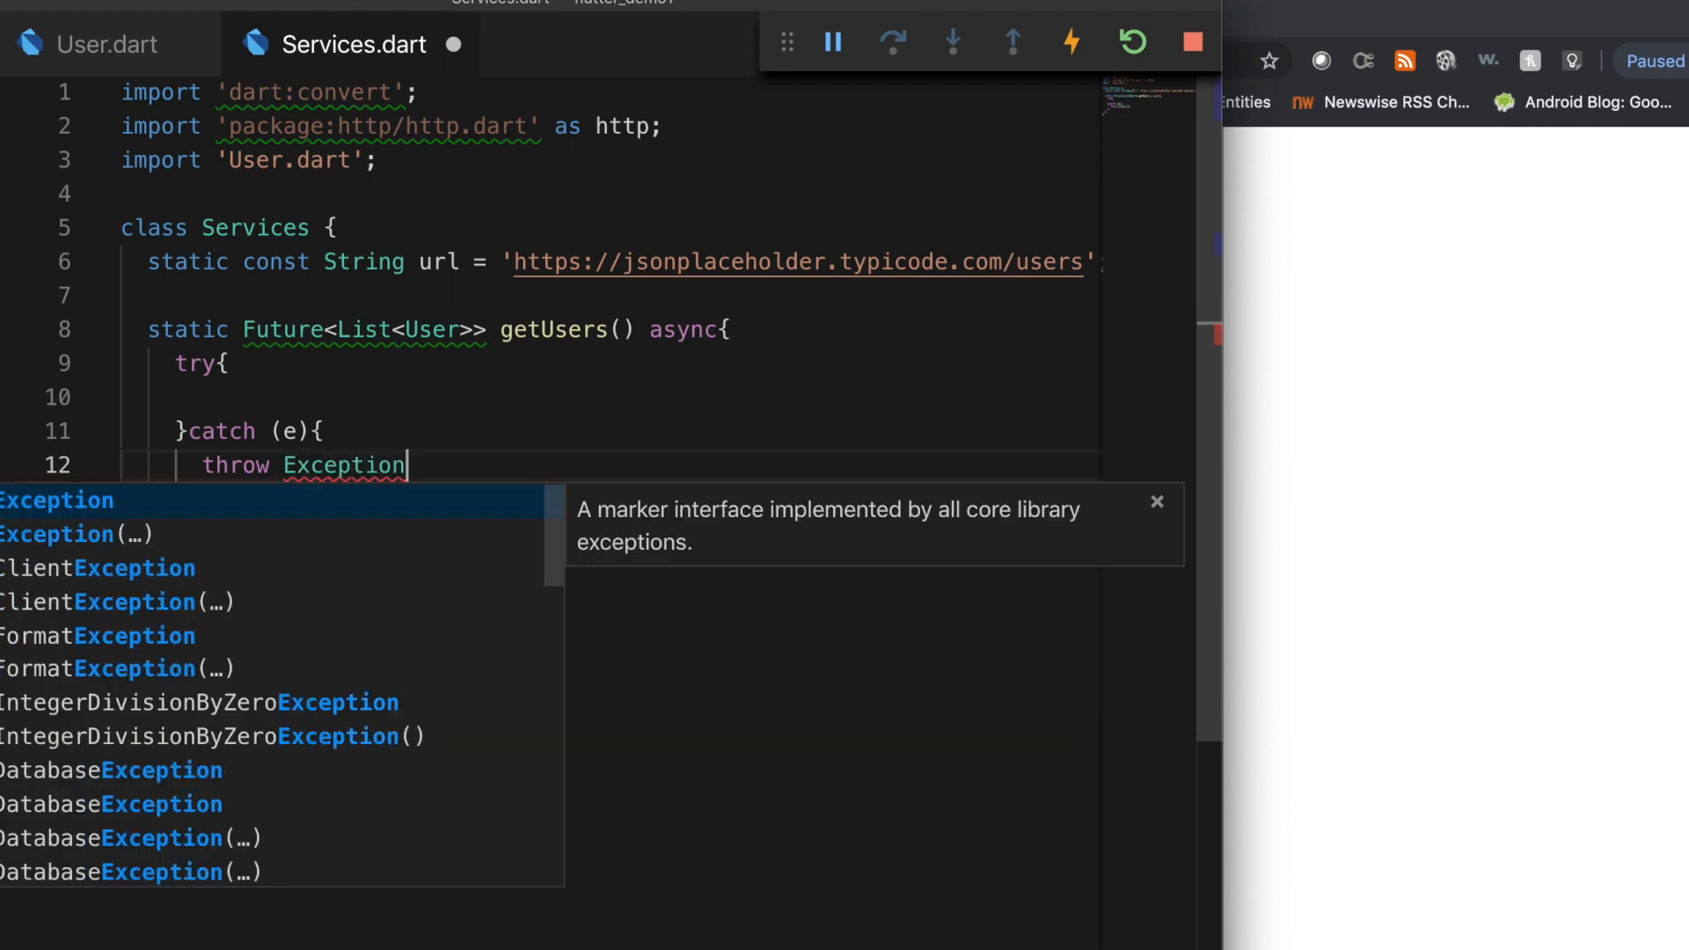
{"action": "type", "text": "();"}
{"action": "key", "text": "shift+alt+f"}
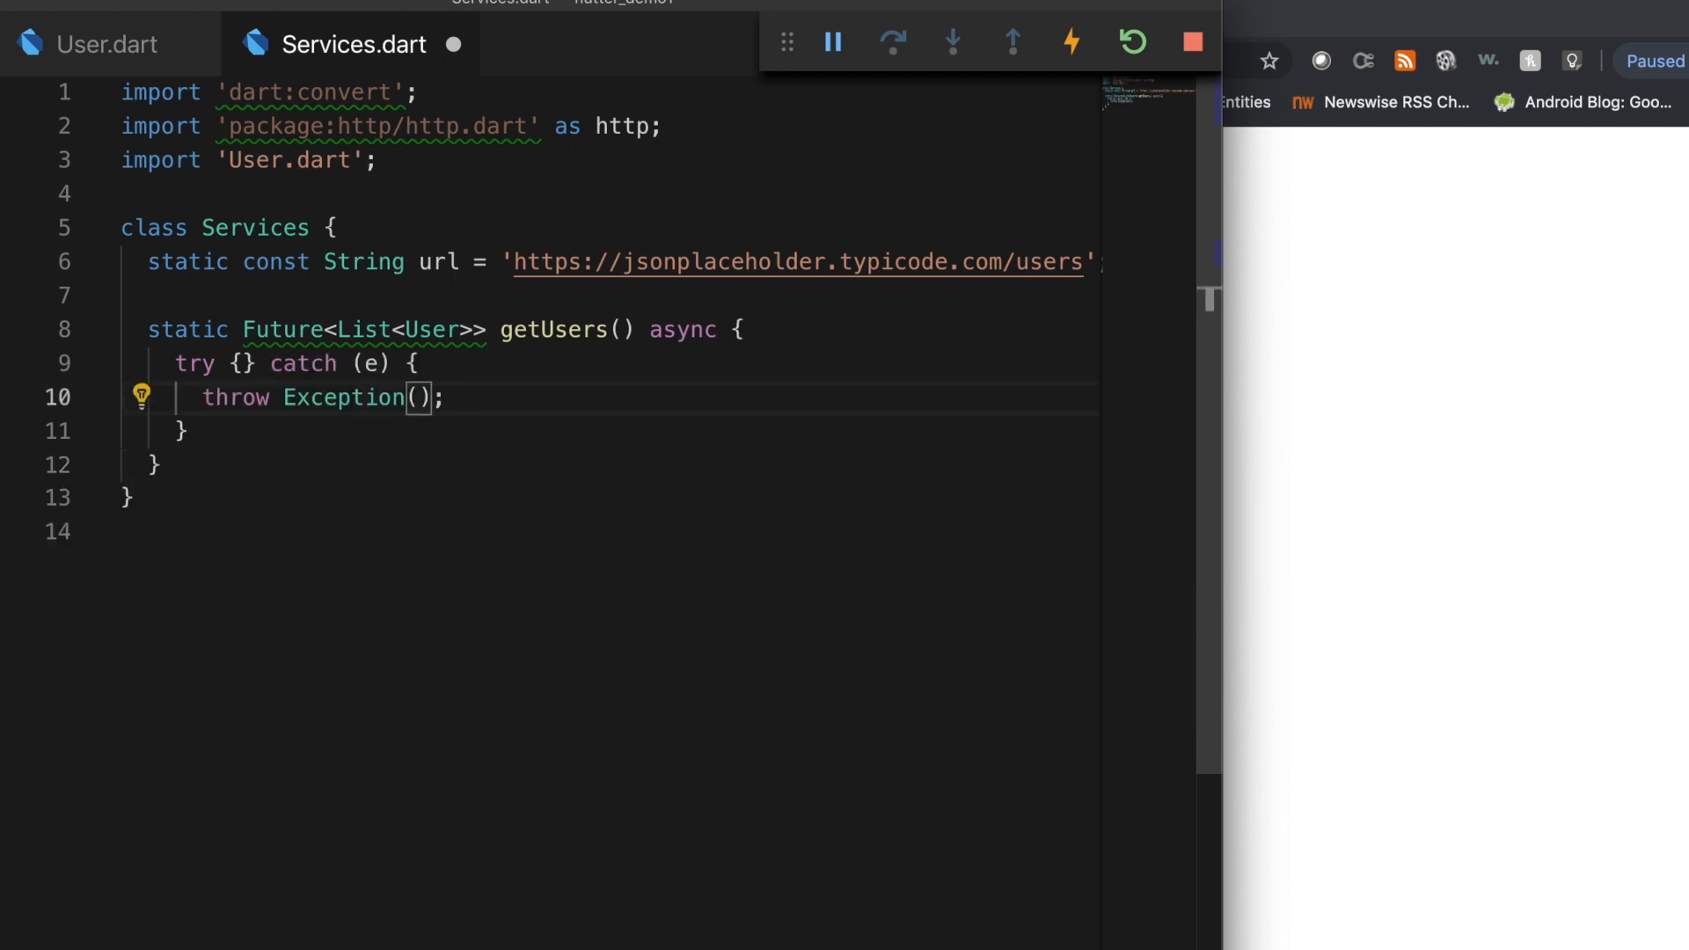
{"action": "type", "text": "e.to"}
{"action": "key", "text": "Return"}
{"action": "left_click", "coordinate": [239, 363]}
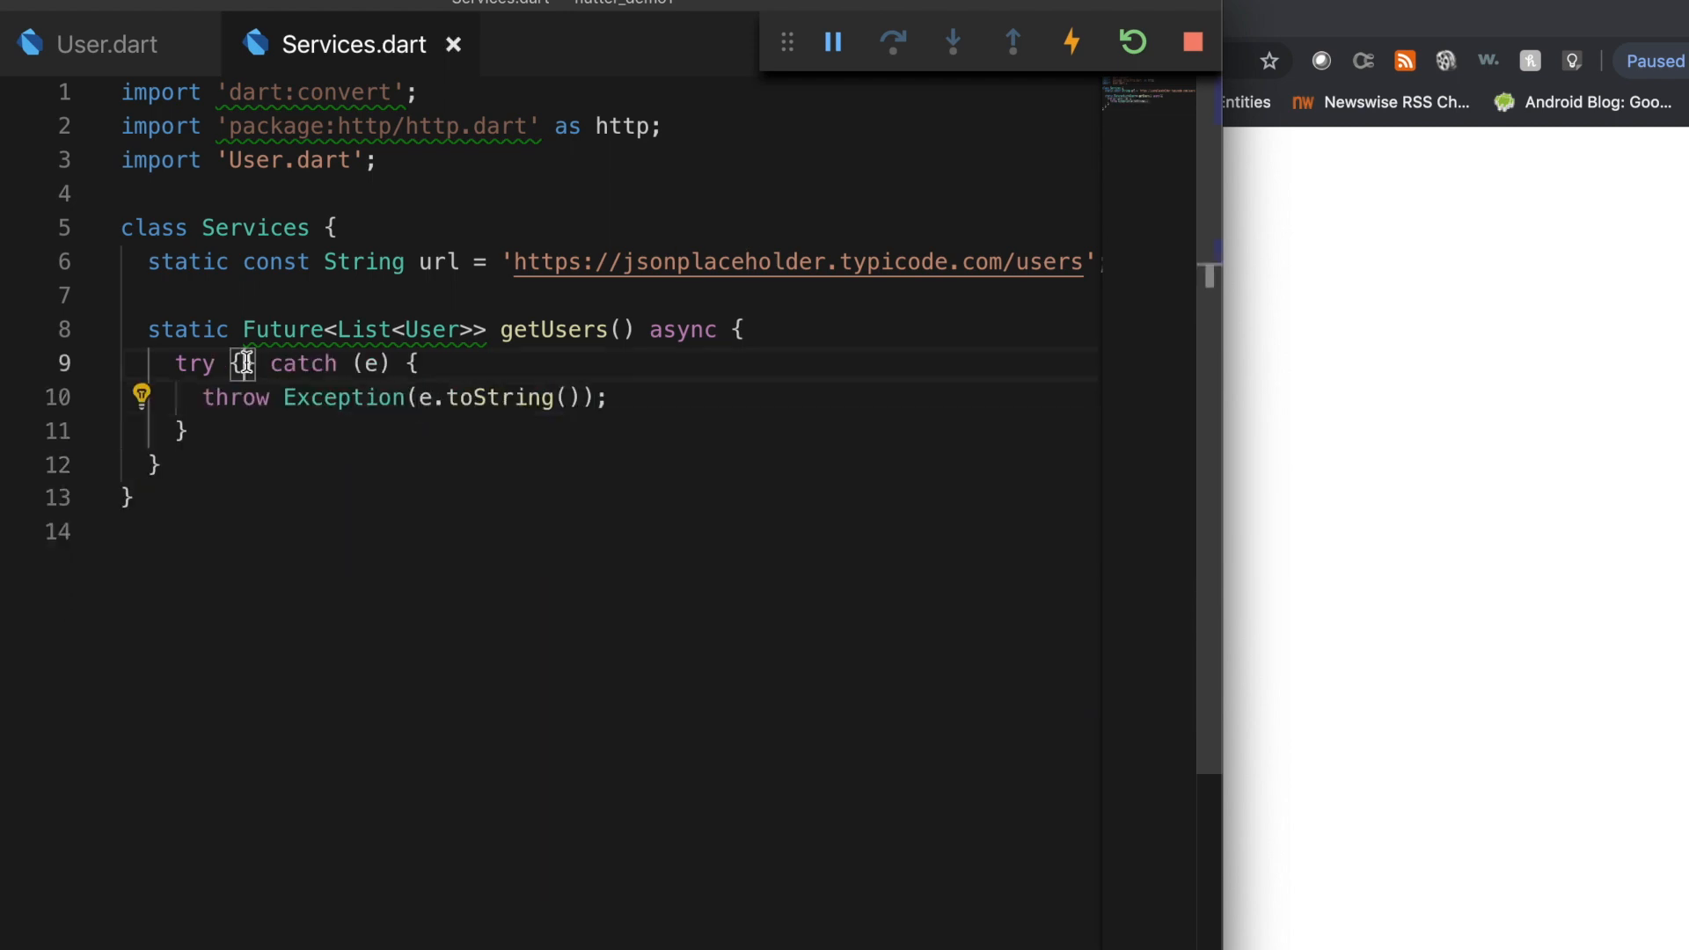
{"action": "key", "text": "Return"}
{"action": "type", "text": "final resp"}
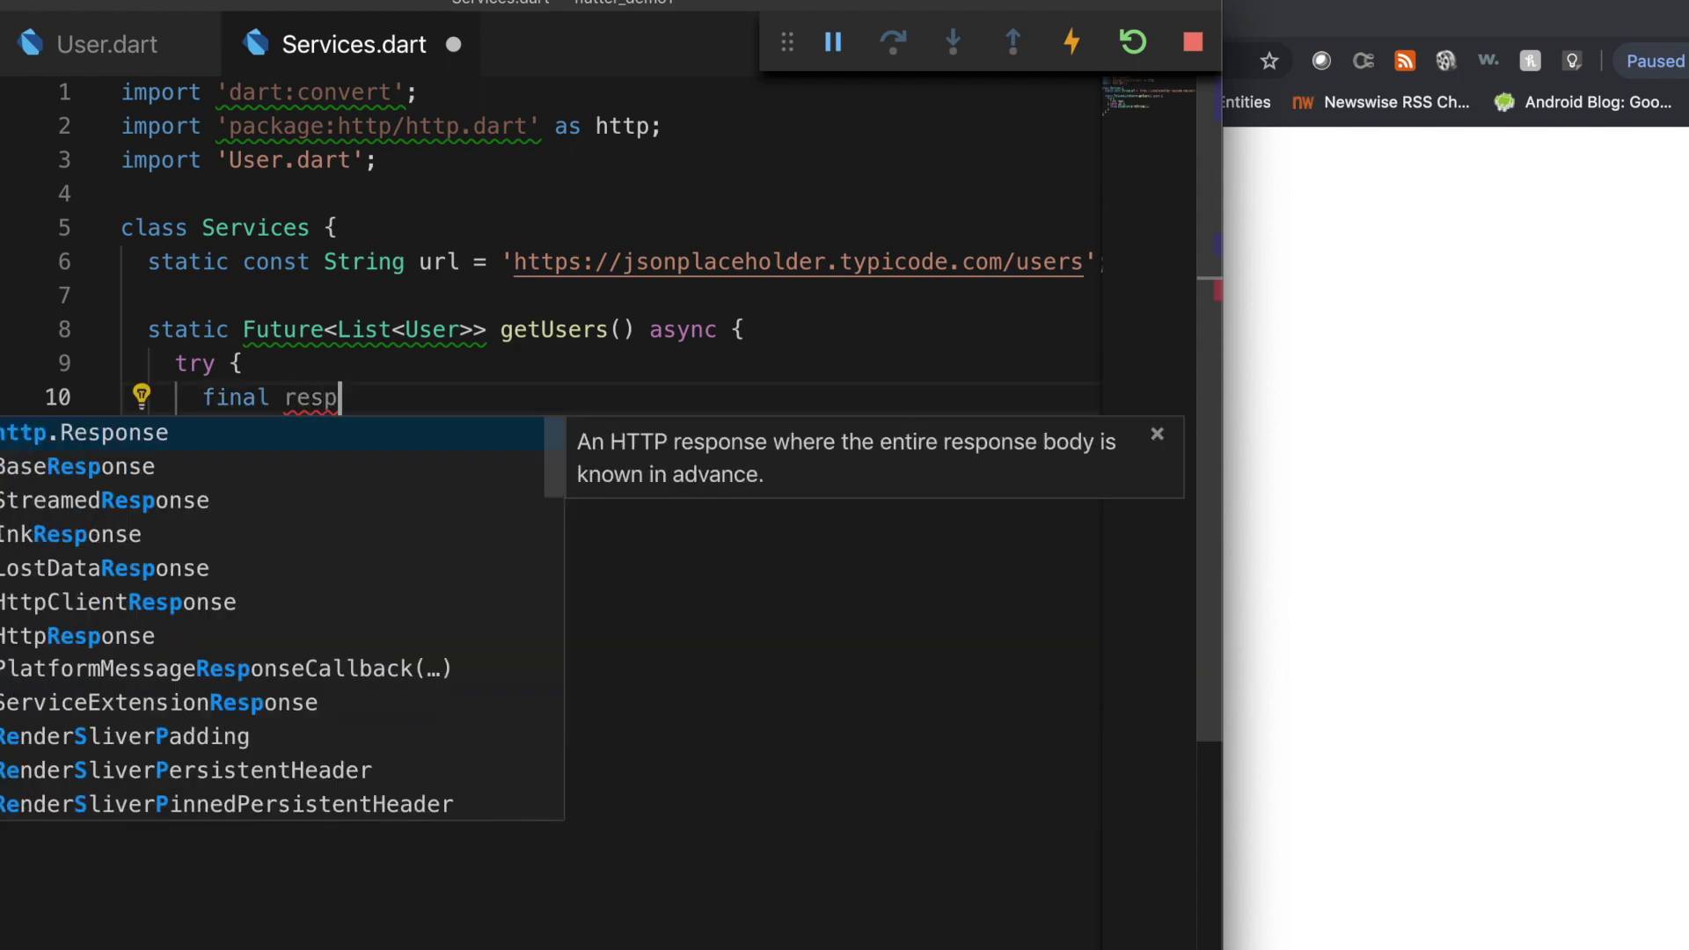
{"action": "type", "text": "onse = await http"}
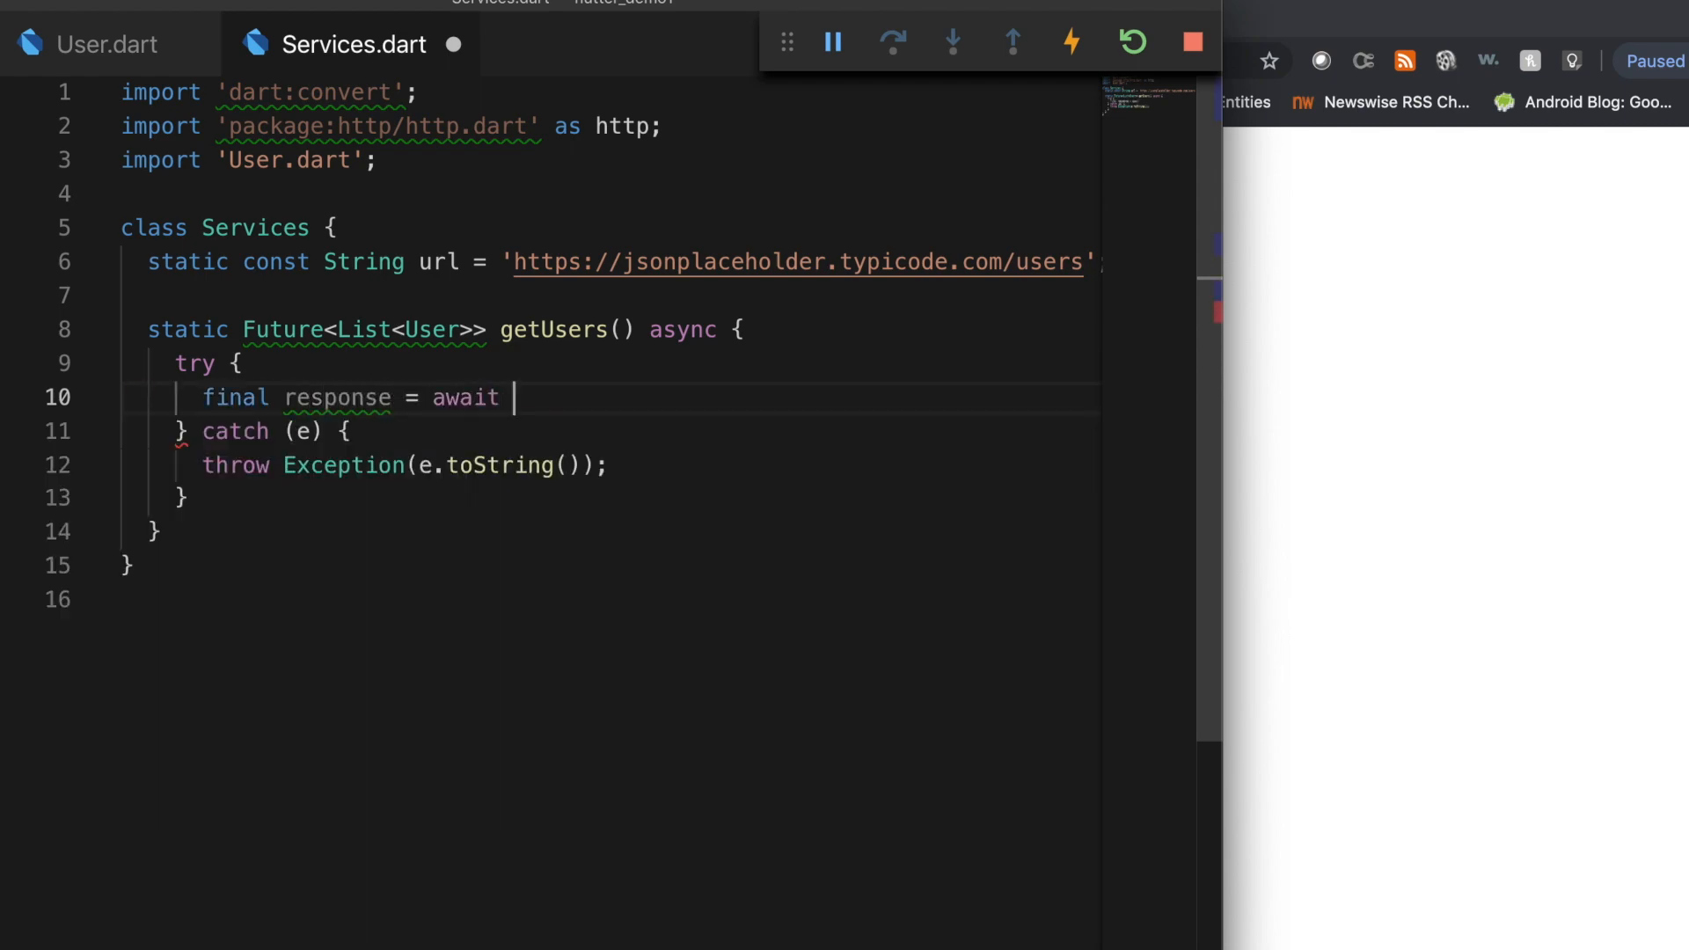
{"action": "type", "text": ".ge"}
Step: Await http.get(url) and, if statusCode is 200, parse the body and return the list
{"action": "key", "text": "Return"}
{"action": "type", "text": "url"}
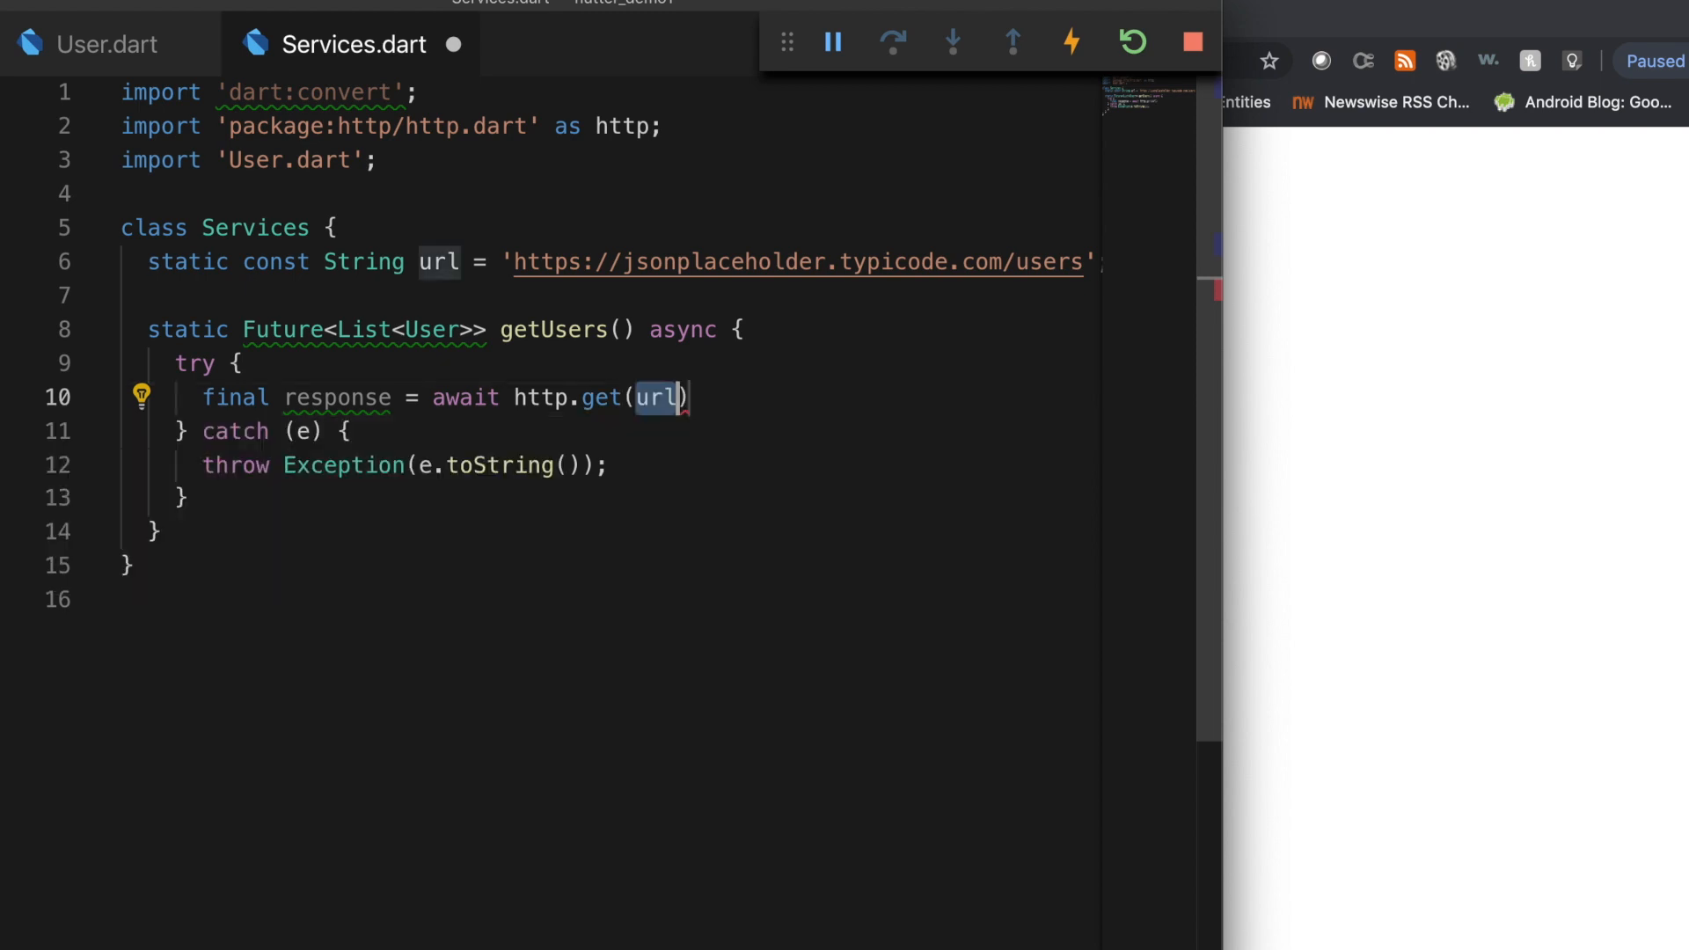
{"action": "key", "text": "Right"}
{"action": "type", "text": ";"}
{"action": "key", "text": "Return"}
{"action": "type", "text": "if"}
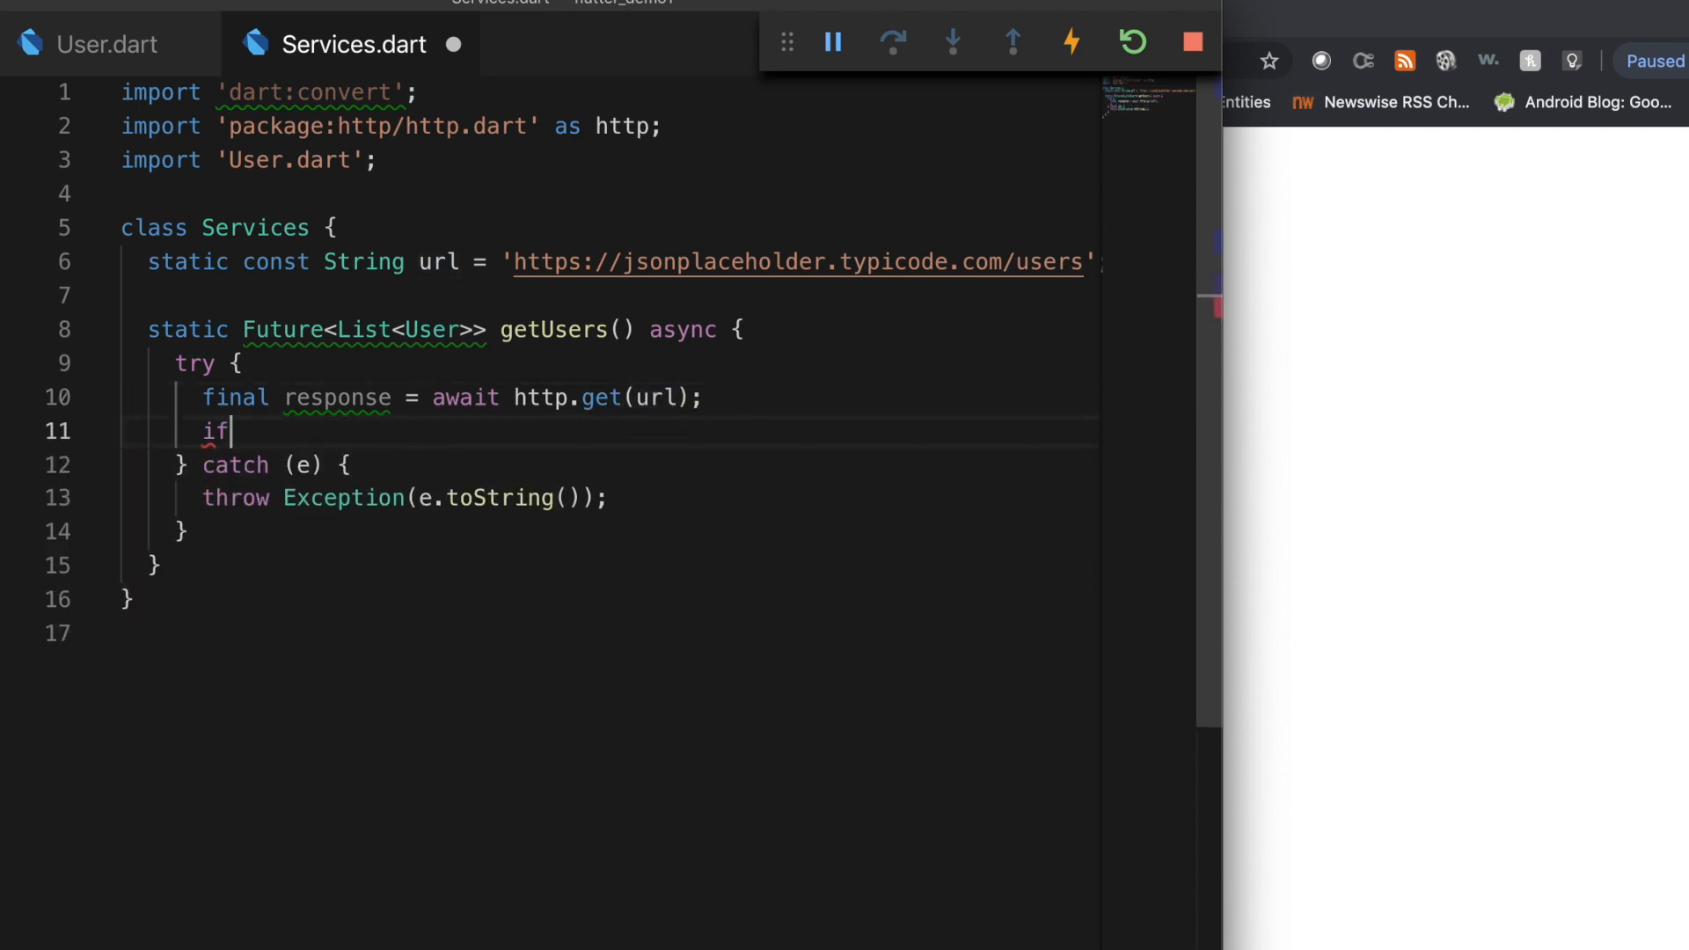
{"action": "type", "text": "(response.st"}
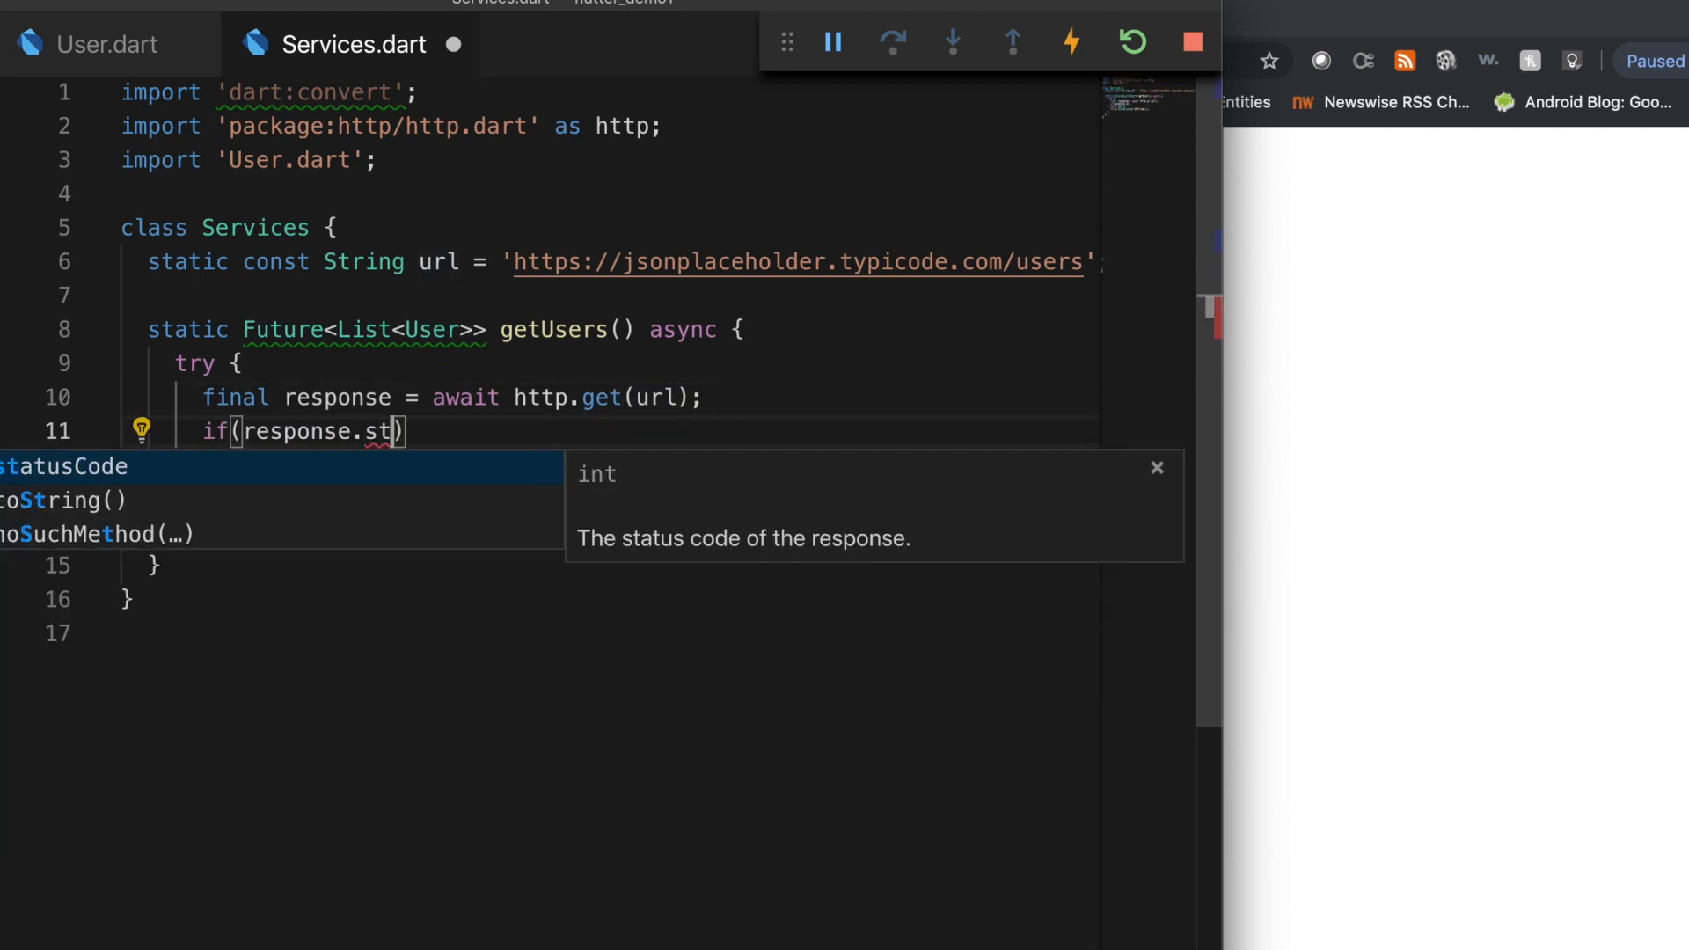
{"action": "key", "text": "Return"}
{"action": "type", "text": "== 200"}
{"action": "key", "text": "Right"}
{"action": "type", "text": "{"}
{"action": "key", "text": "Return"}
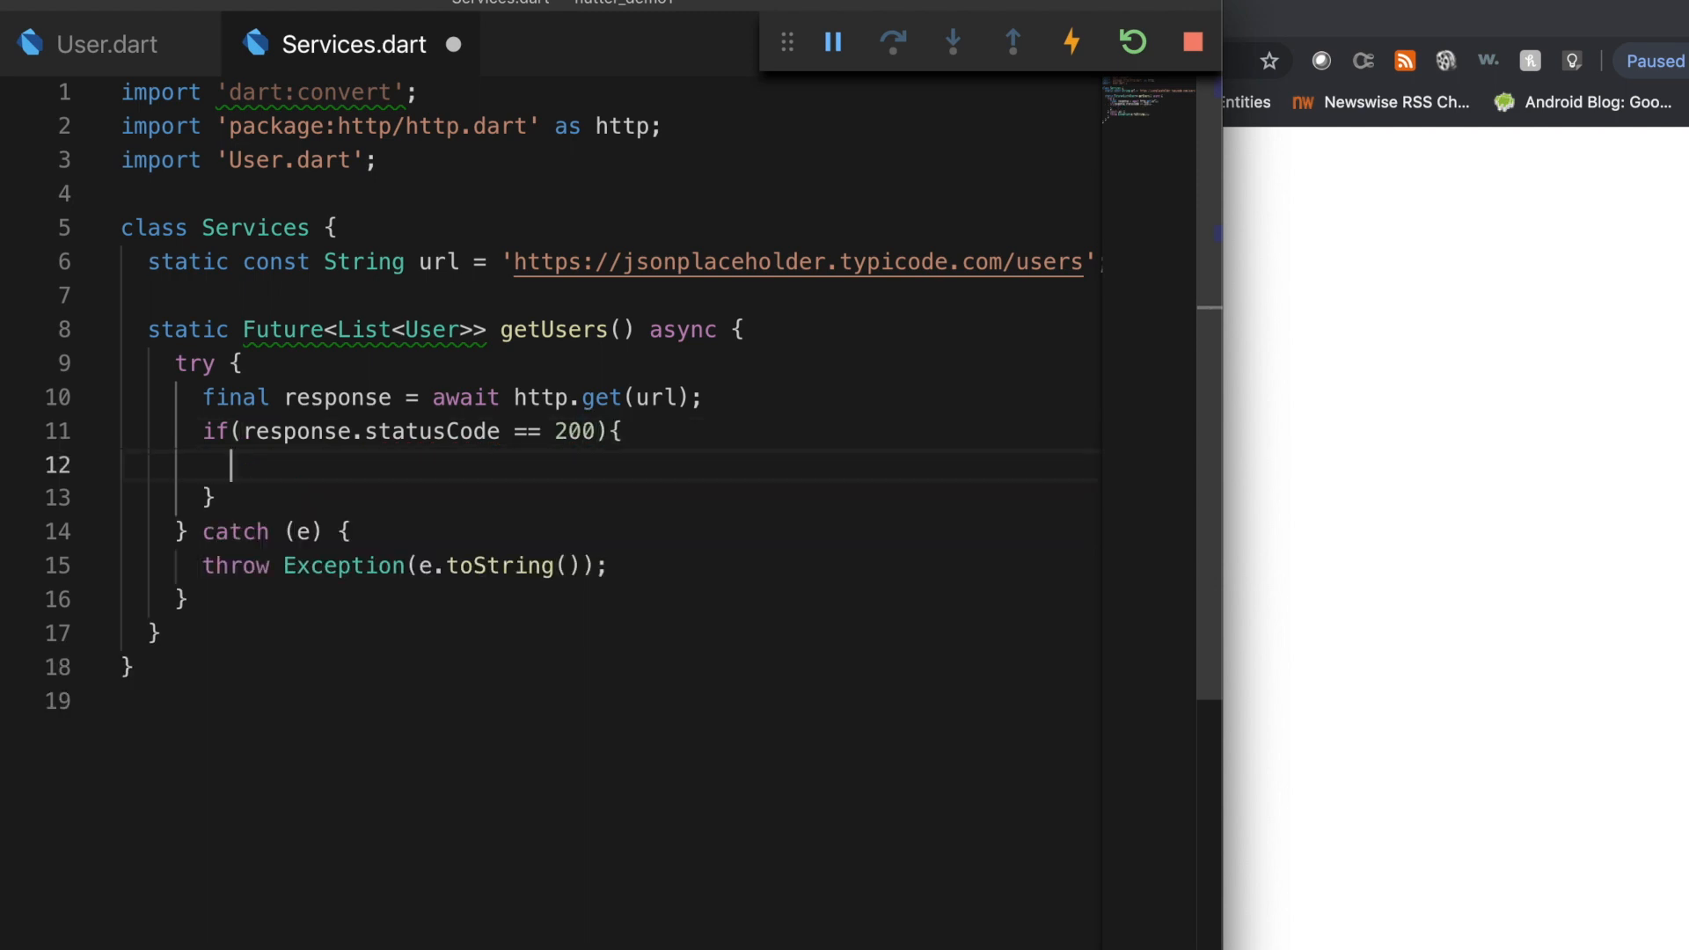
{"action": "type", "text": "List<Use"}
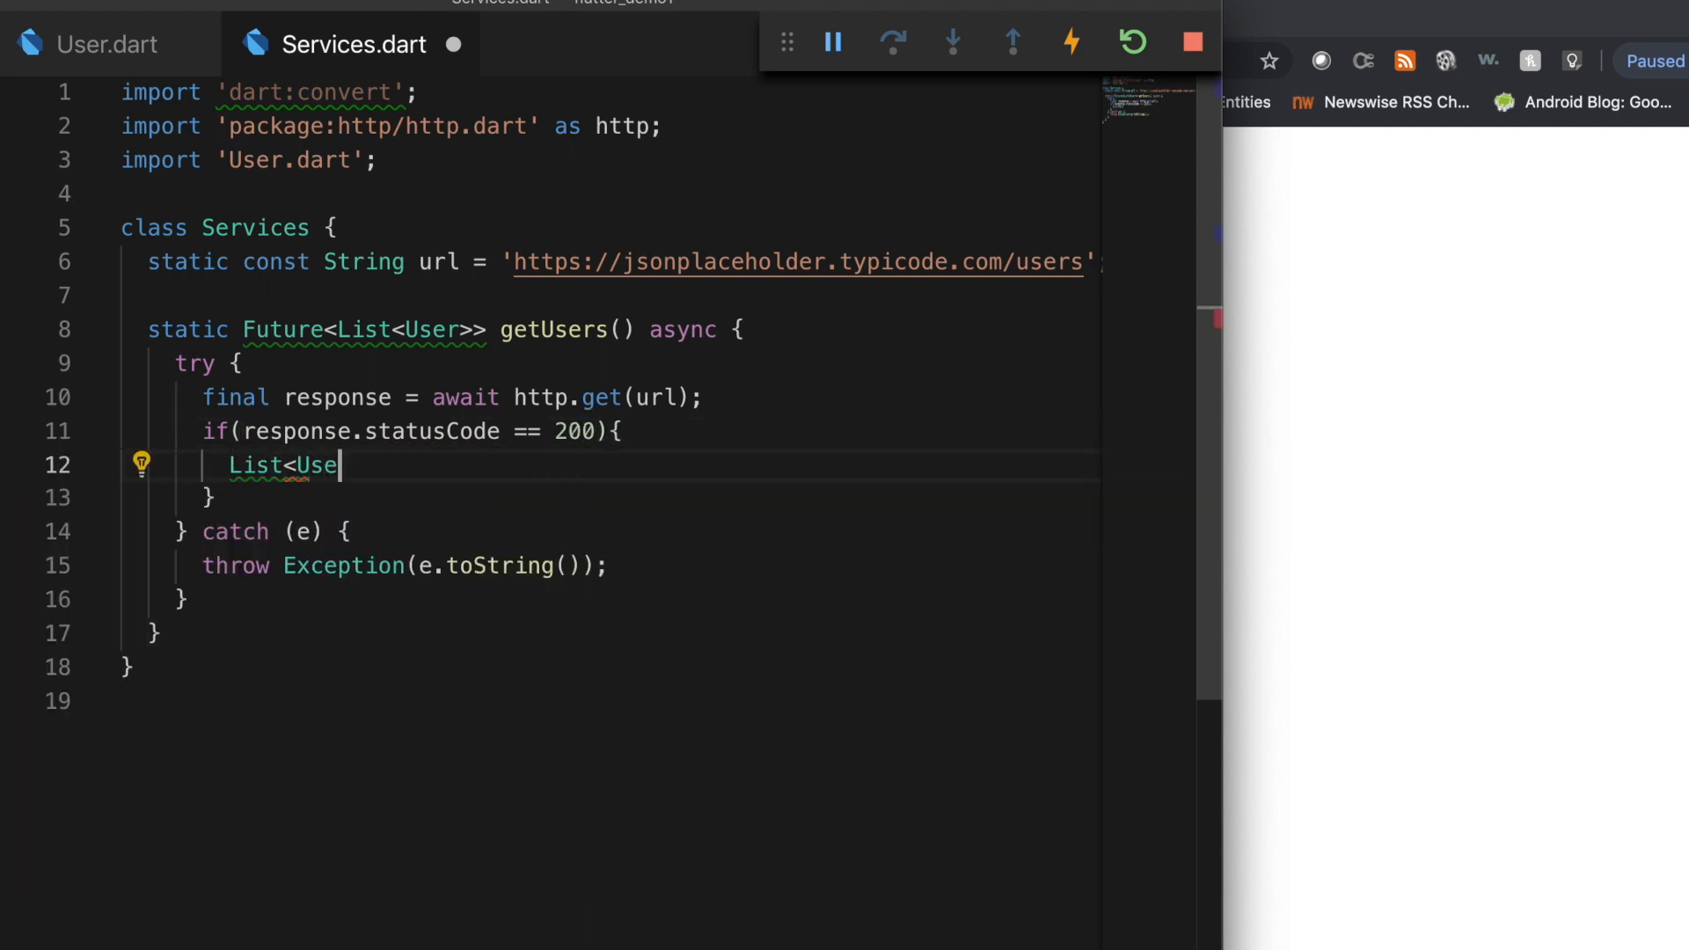
{"action": "type", "text": "r> list"}
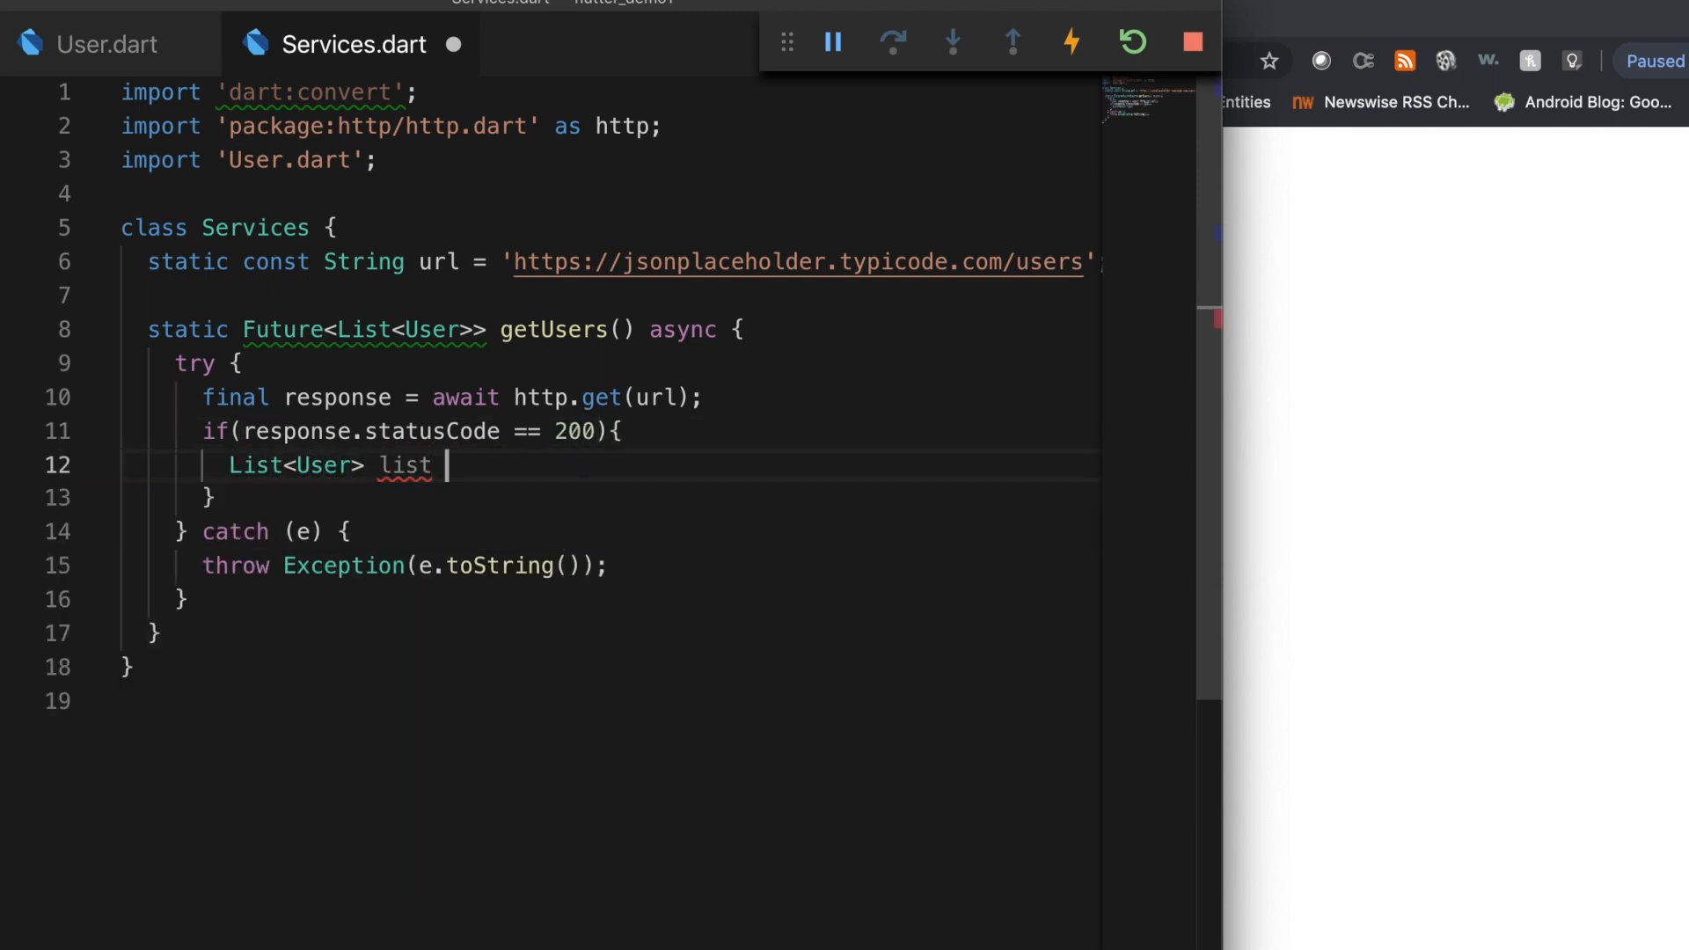
{"action": "type", "text": "  parseUsers("}
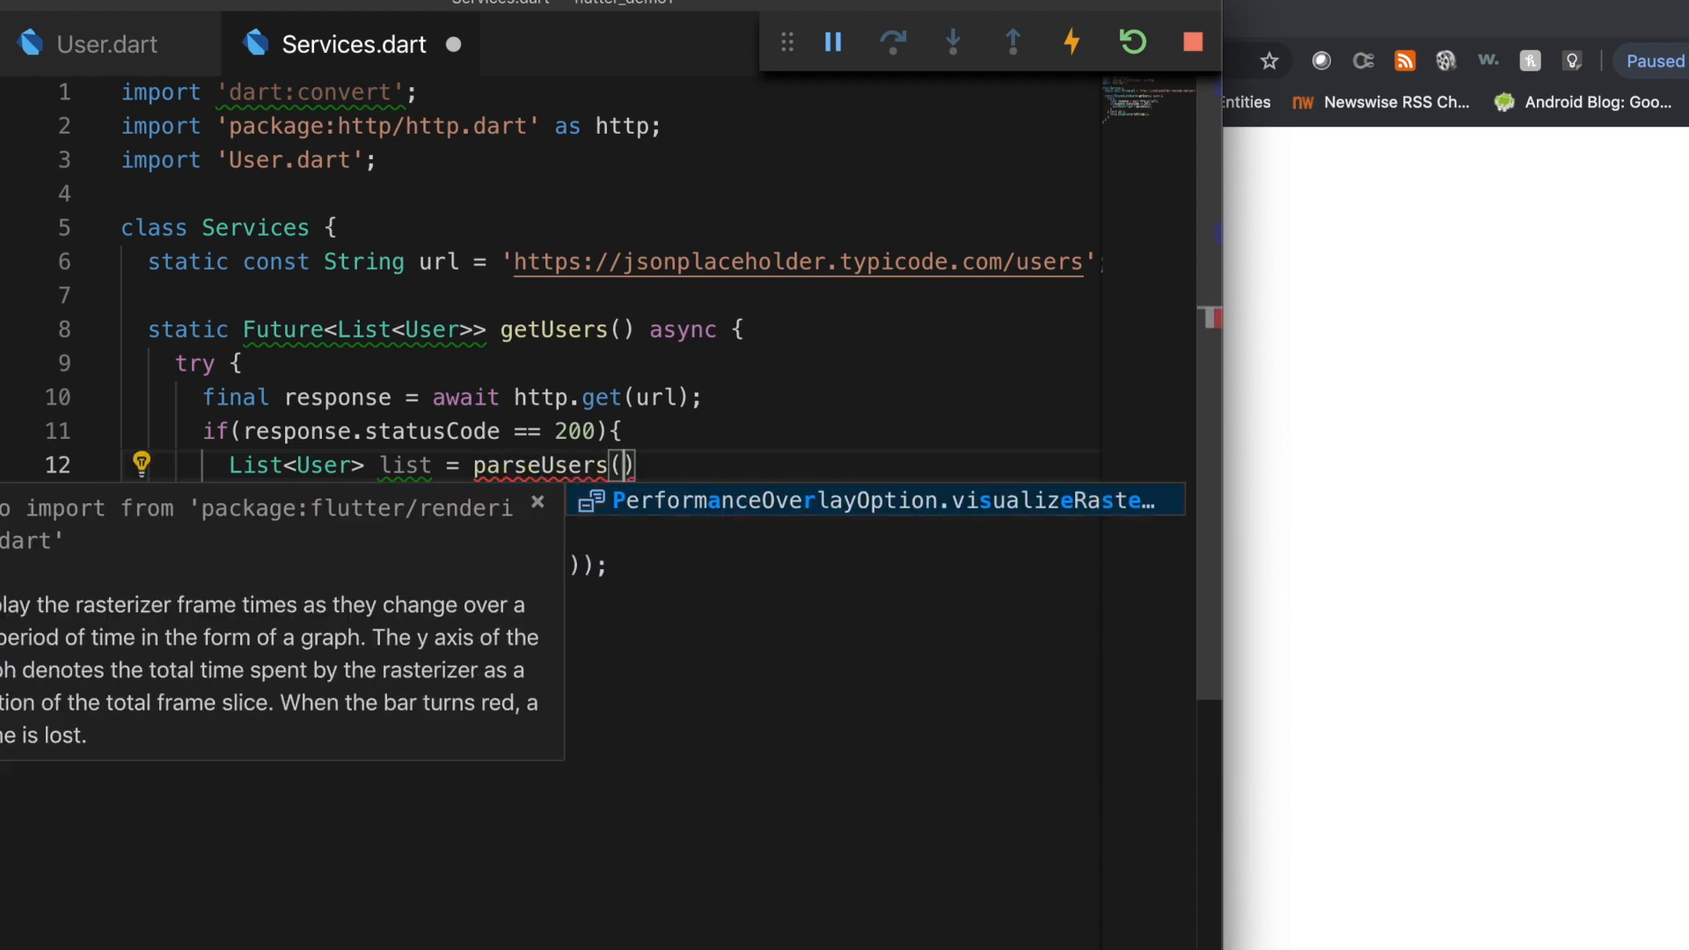
{"action": "type", "text": "rresponse.body"}
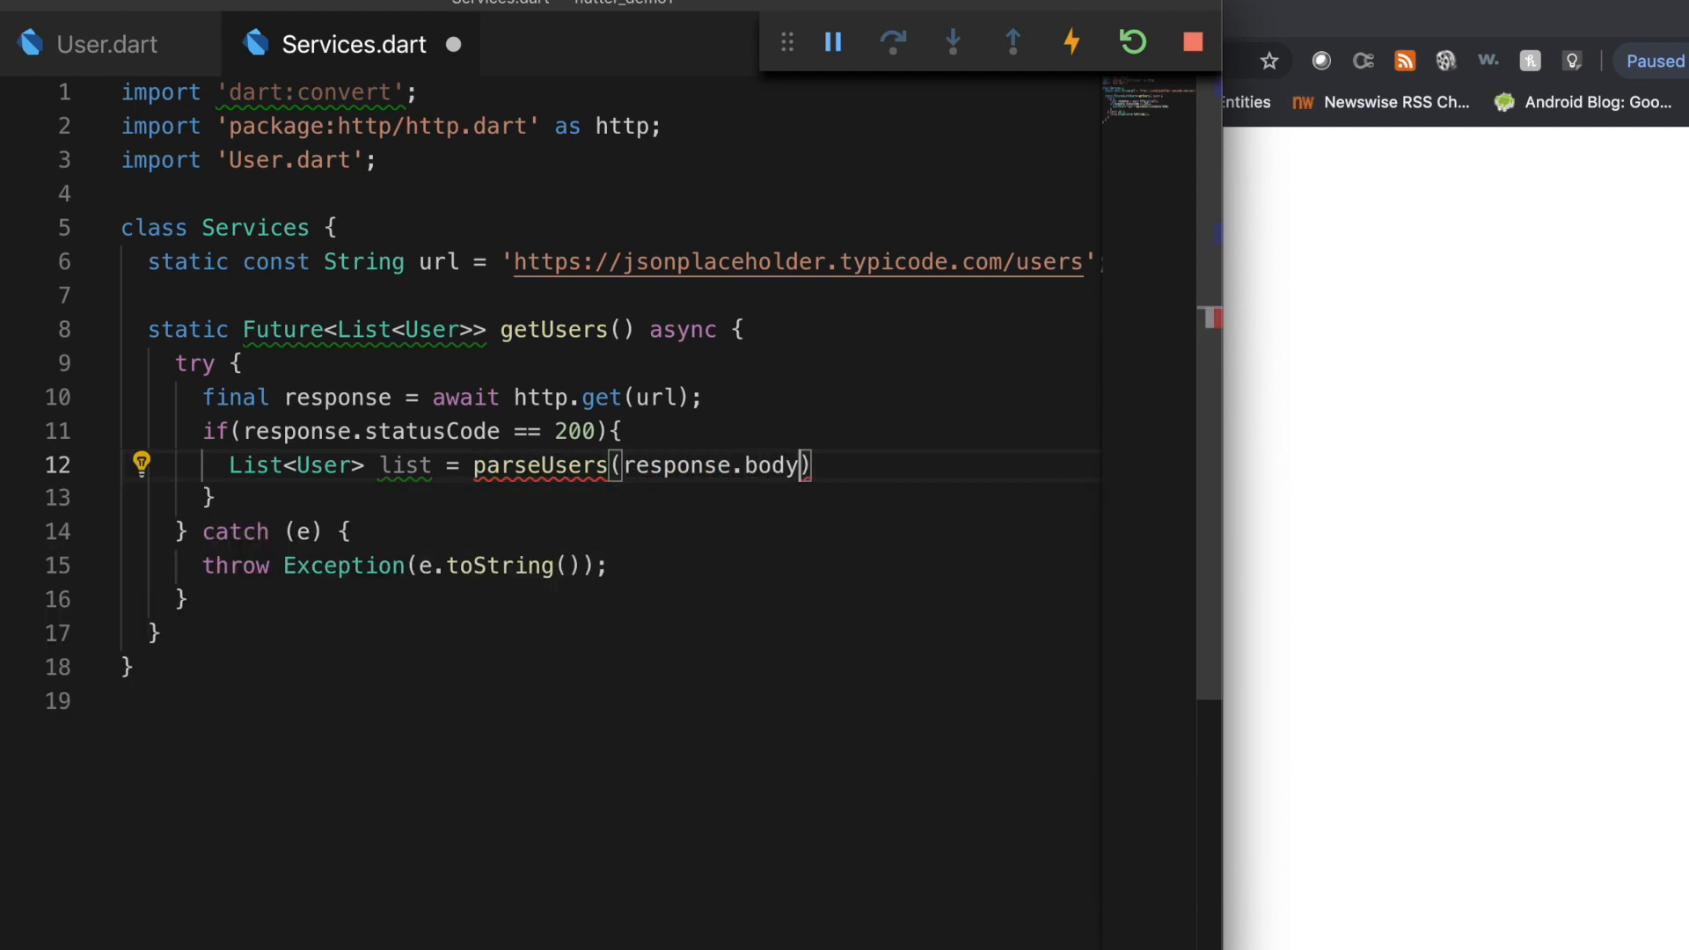
{"action": "type", "text": ");"}
{"action": "key", "text": "Return"}
{"action": "type", "text": "re"}
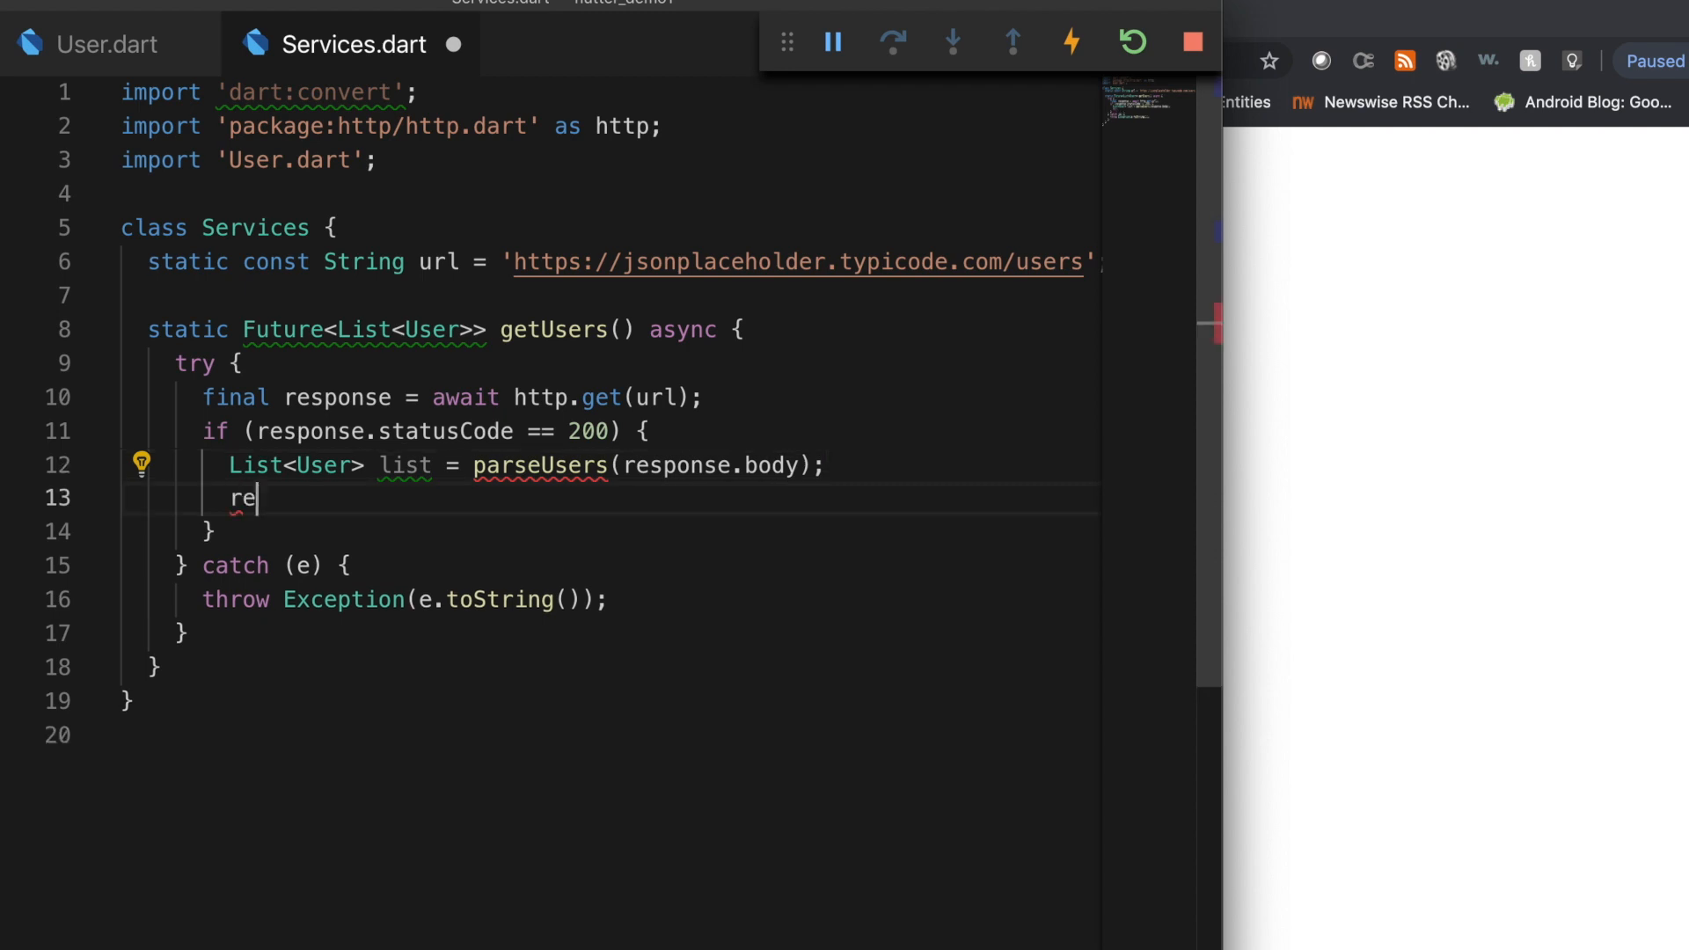
{"action": "type", "text": "turn list;"}
Step: Add an else branch throwing Exception("Error"), save, and start a line below getUsers
{"action": "key", "text": "Down"}
{"action": "key", "text": "End"}
{"action": "type", "text": "el"}
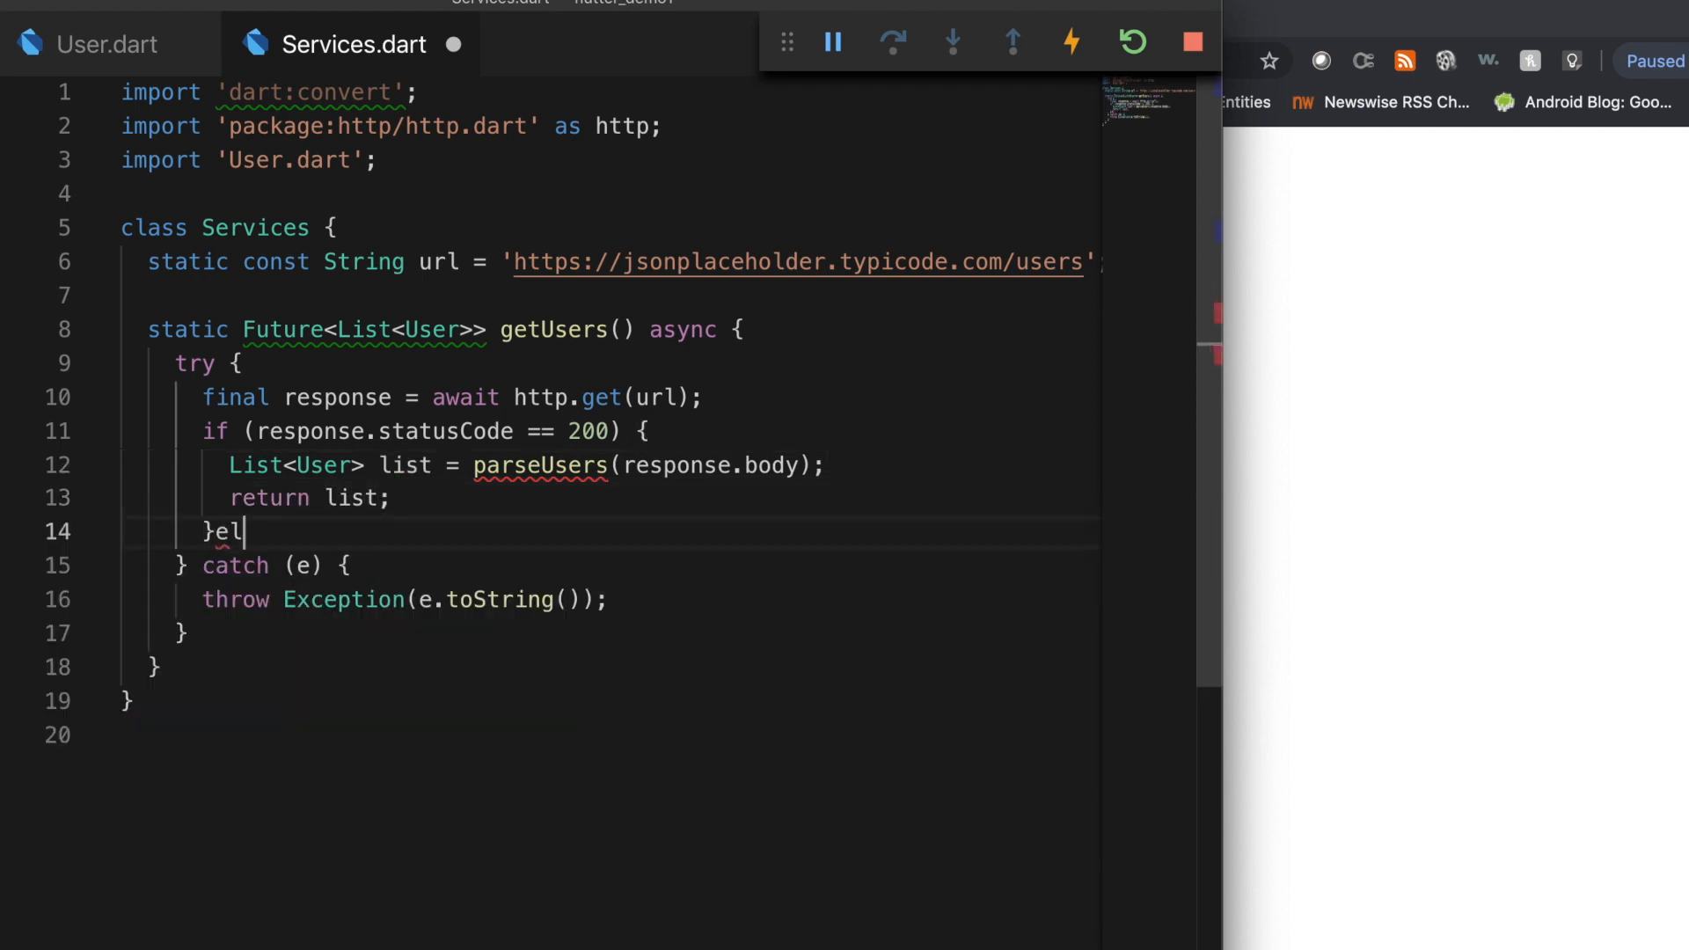
{"action": "type", "text": "se{"}
{"action": "key", "text": "Return"}
{"action": "type", "text": "throw W"}
{"action": "key", "text": "BackSpace"}
{"action": "type", "text": "Exce"}
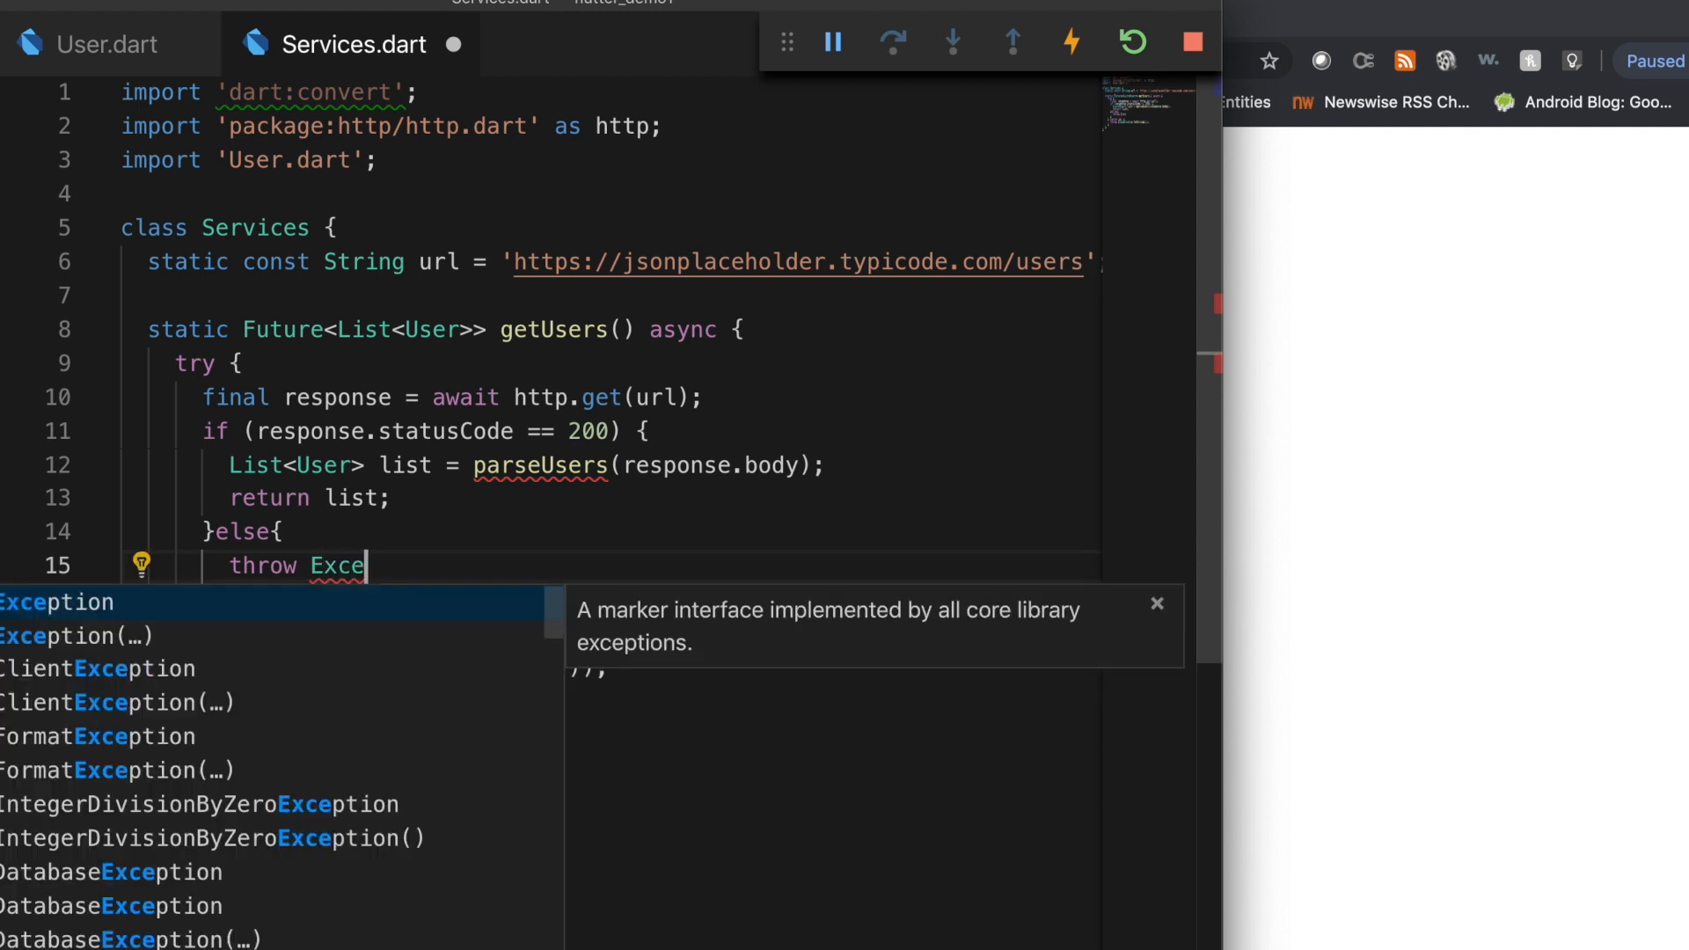
{"action": "type", "text": "ption();"}
{"action": "key", "text": "ctrl+s"}
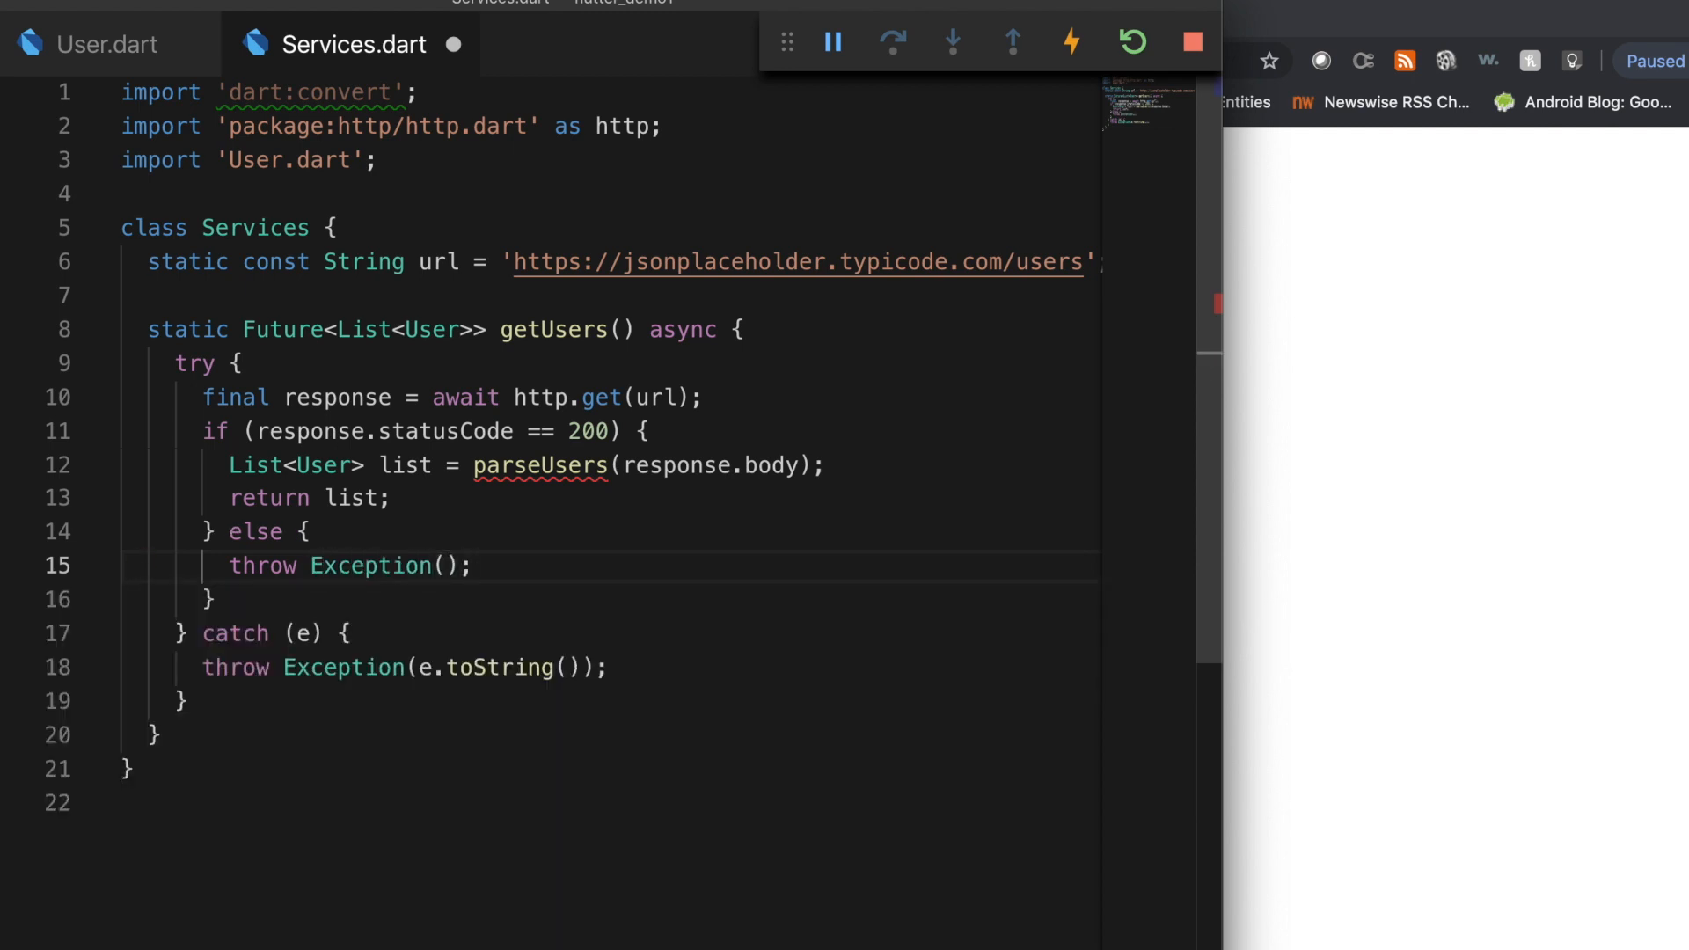
{"action": "type", "text": "\"Error\""}
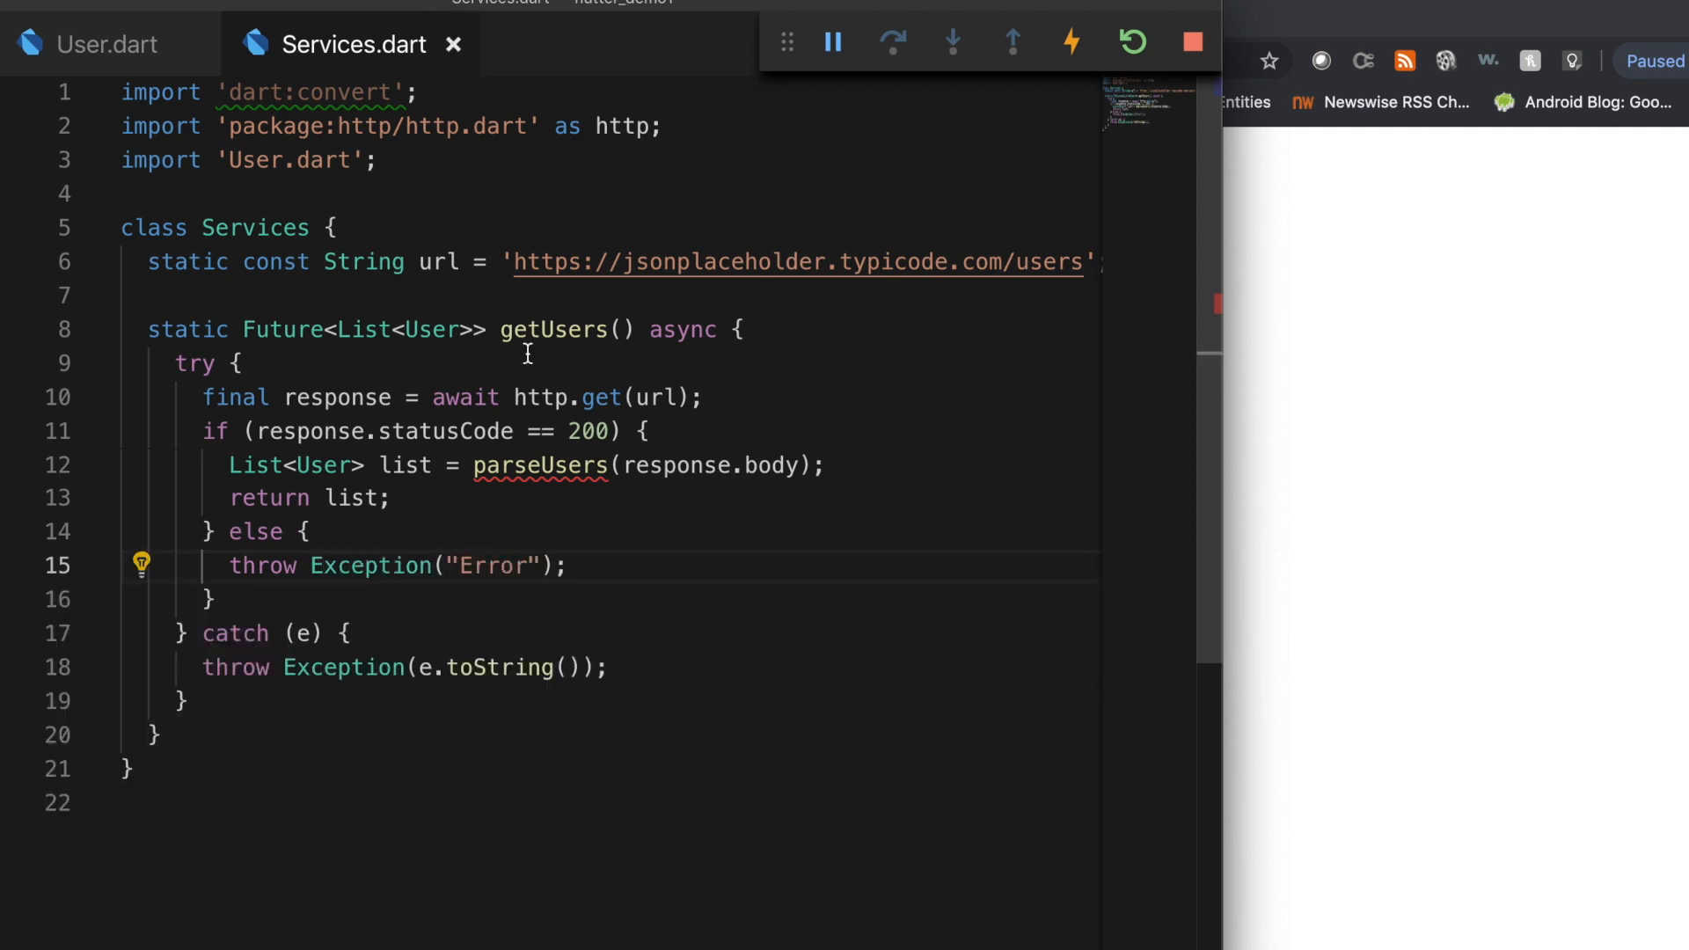
{"action": "double_click", "coordinate": [546, 467]}
{"action": "left_click", "coordinate": [186, 729]}
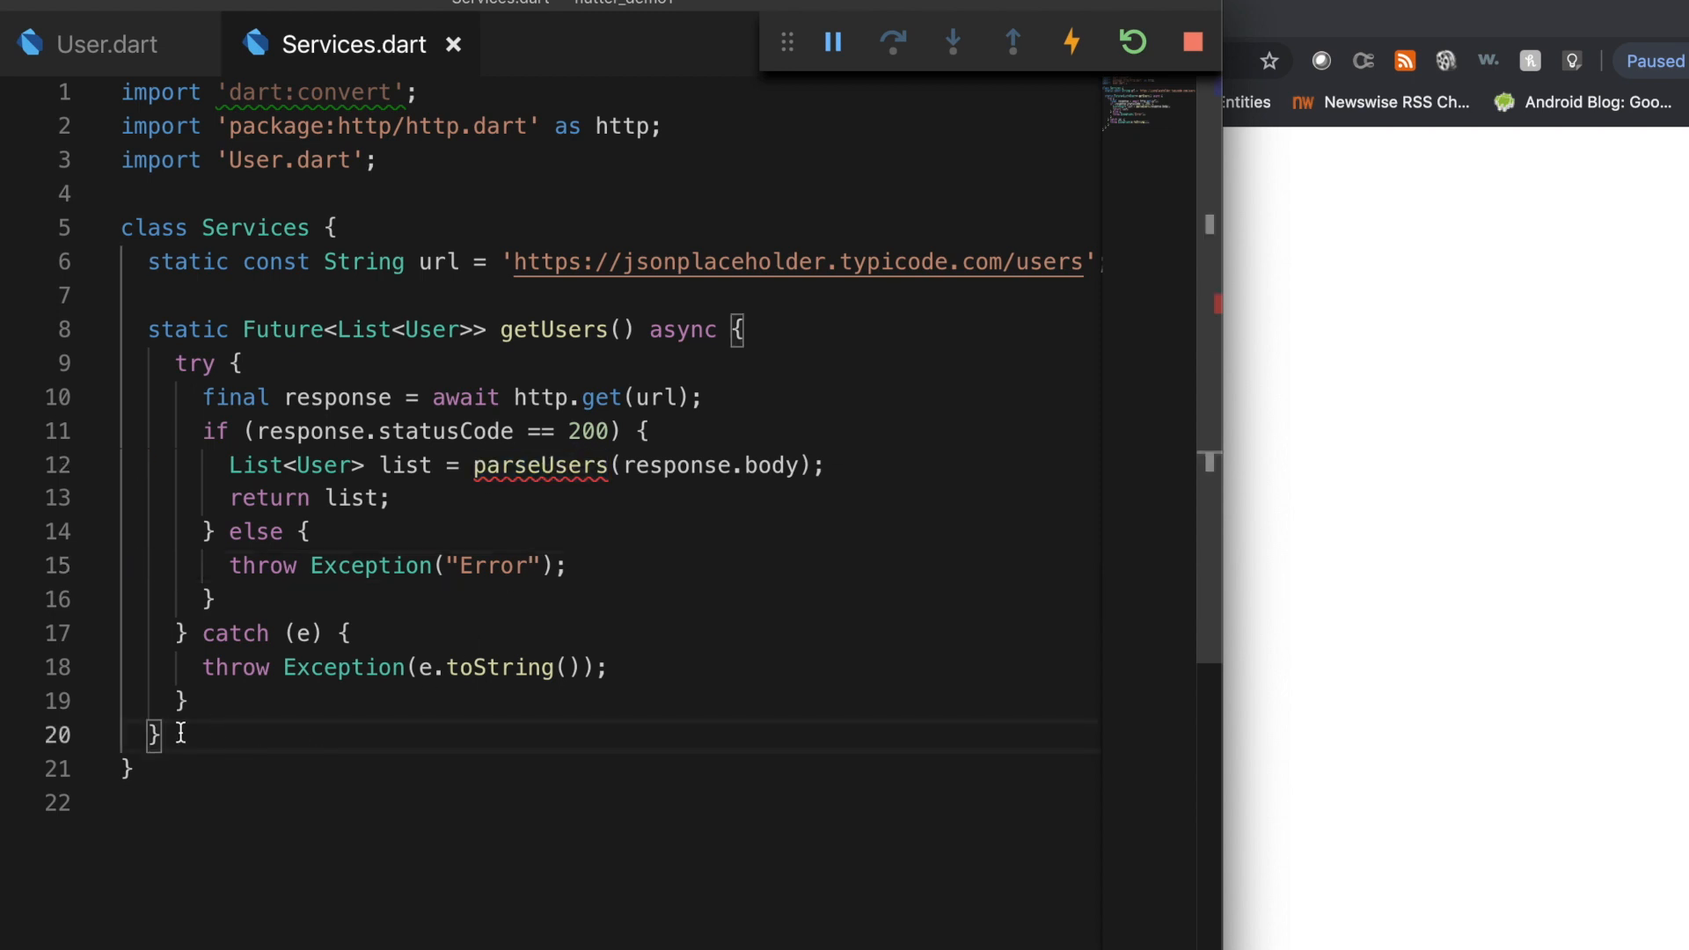
{"action": "key", "text": "Return"}
{"action": "key", "text": "Return"}
{"action": "key", "text": "Return"}
{"action": "type", "text": "static "}
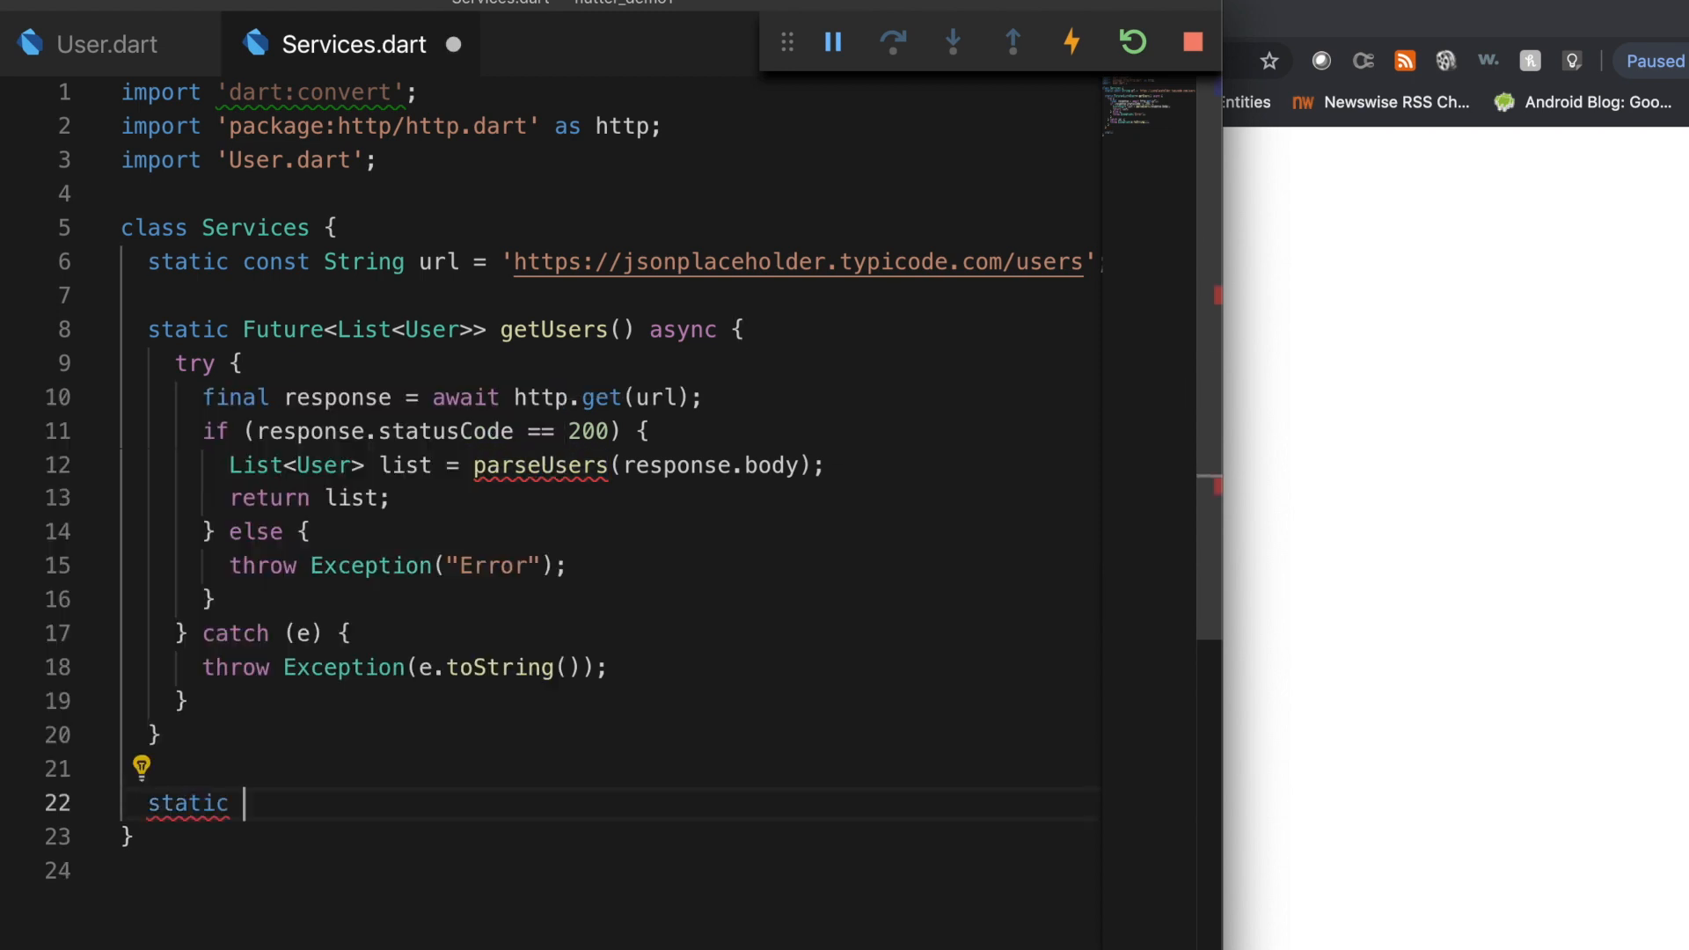
{"action": "type", "text": "List<USers"}
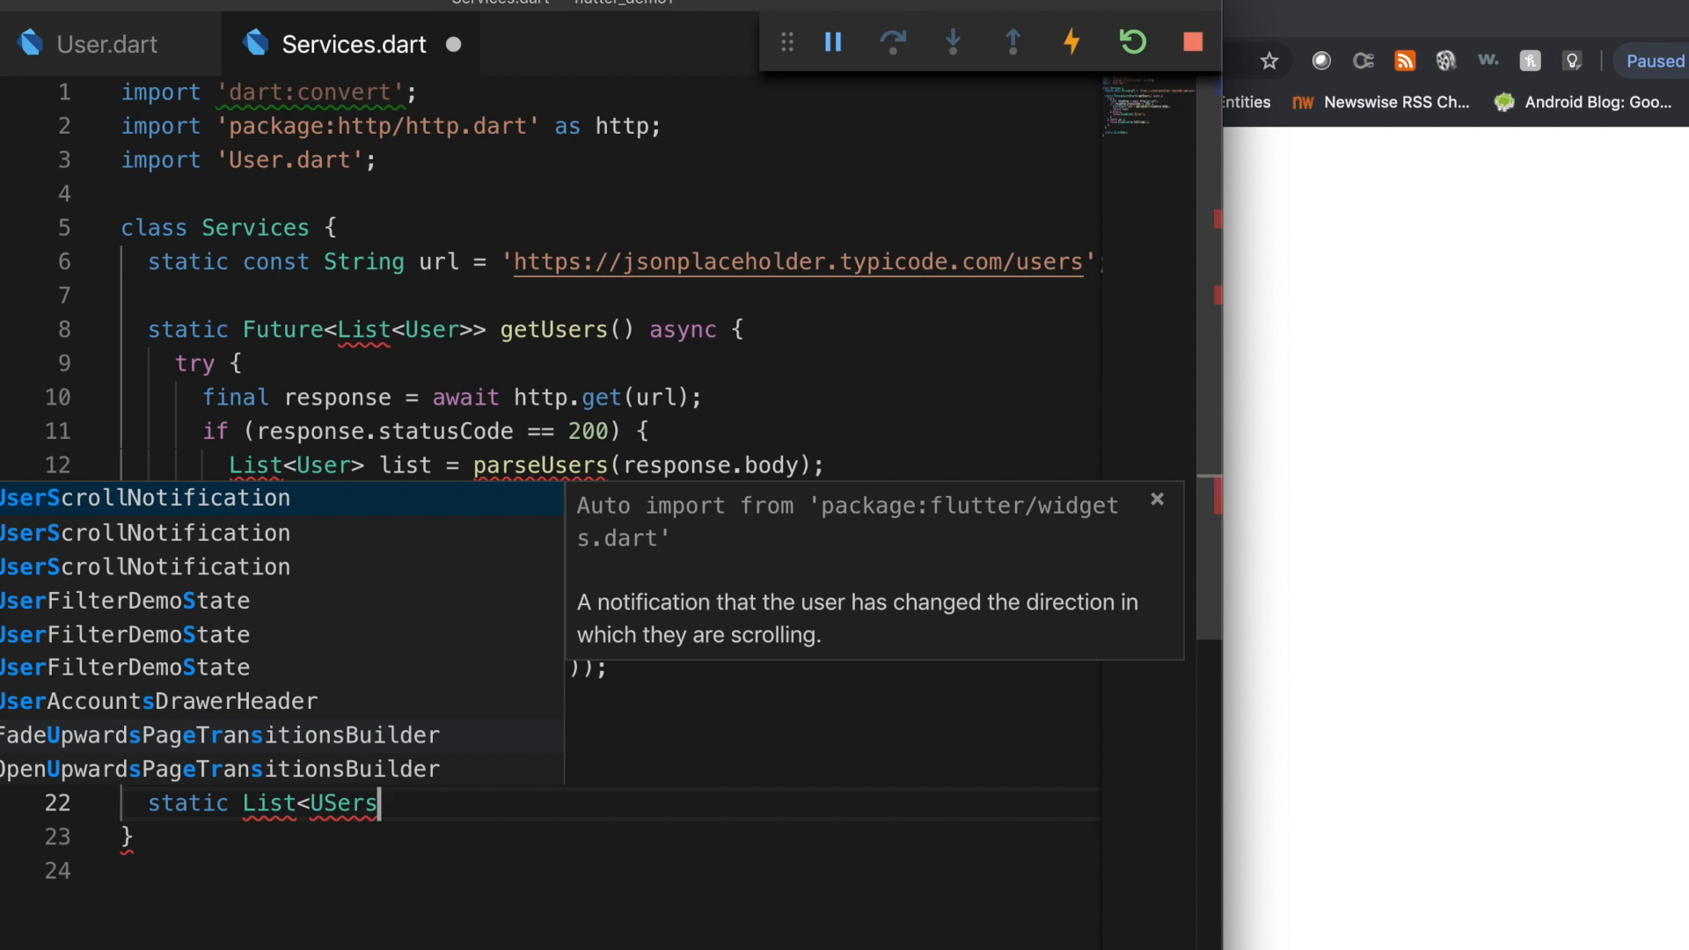
Step: Write static List<User> parseUsers(String responseBody) decoding, casting and mapping to User.fromJson().toList(), then save
{"action": "key", "text": "BackSpace"}
{"action": "key", "text": "BackSpace"}
{"action": "key", "text": "BackSpace"}
{"action": "type", "text": "ser> parseUsers"}
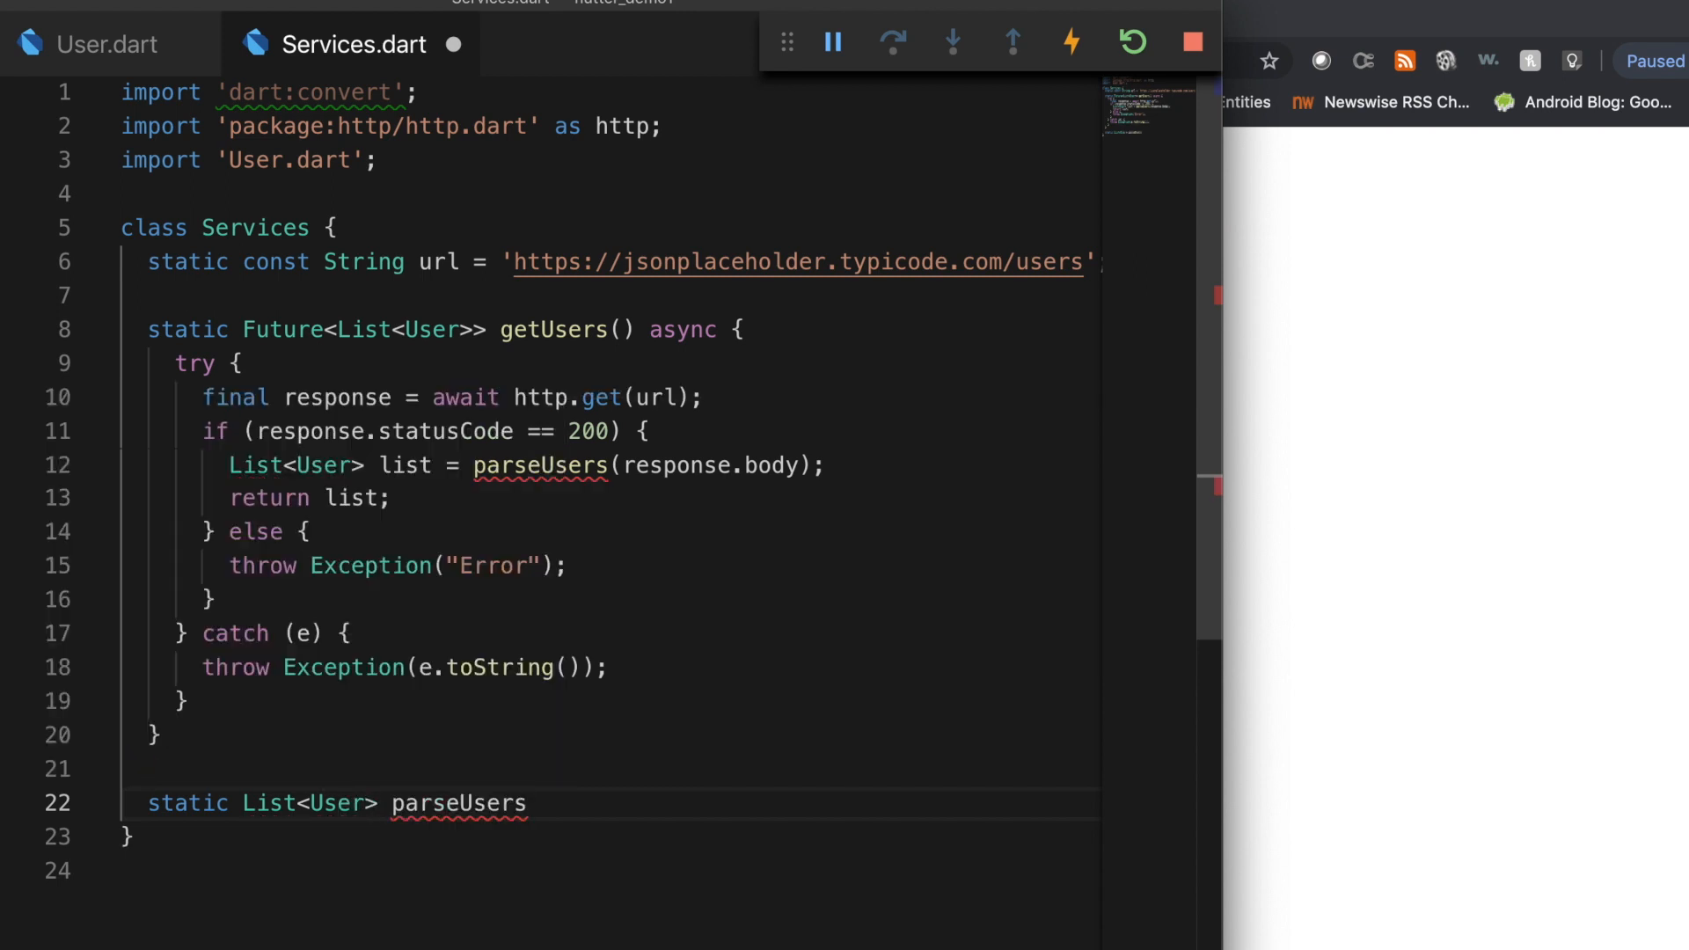
{"action": "type", "text": " (String respo"}
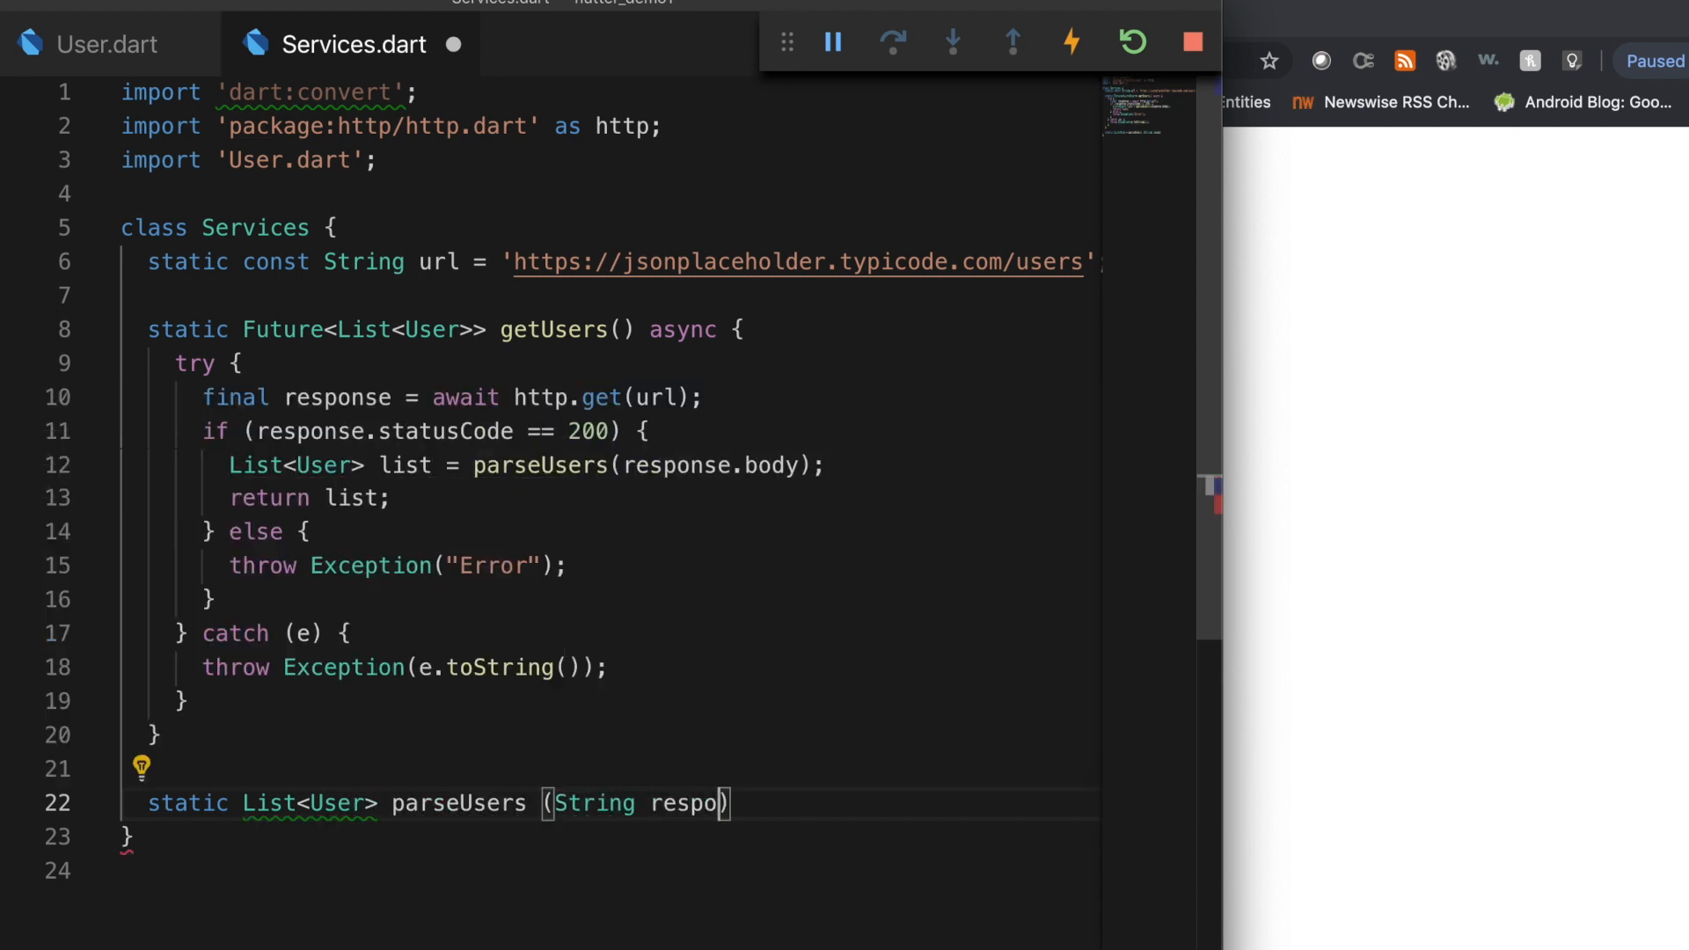
{"action": "type", "text": "nseBody){"}
{"action": "key", "text": "Return"}
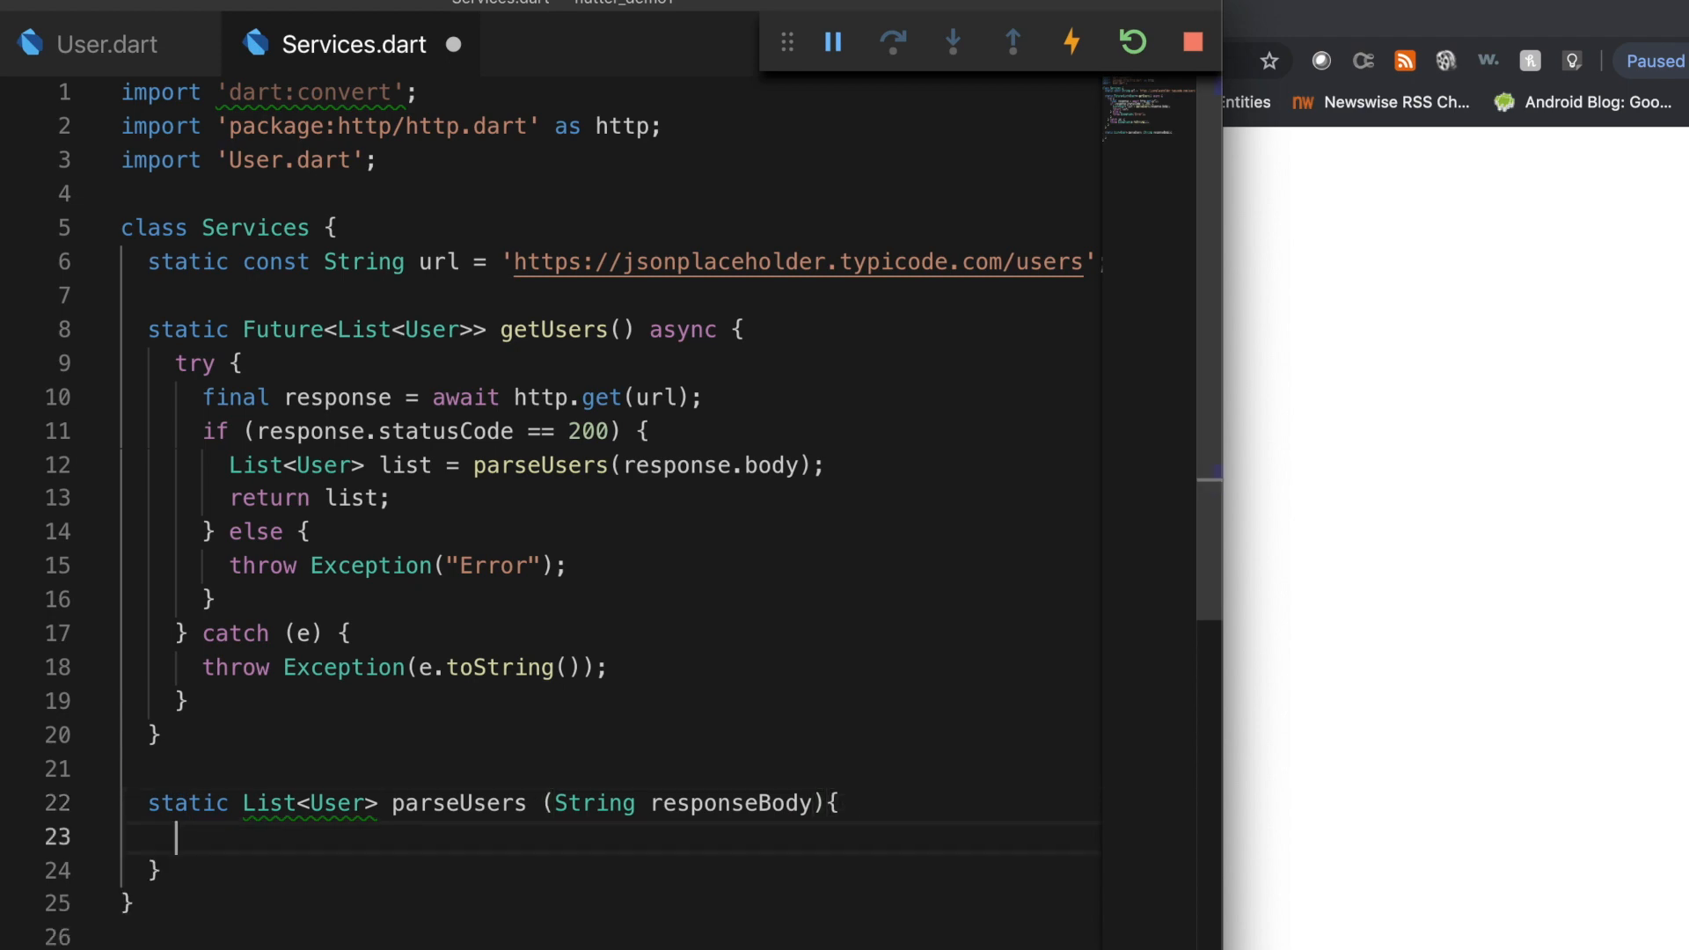
{"action": "type", "text": "final pars"}
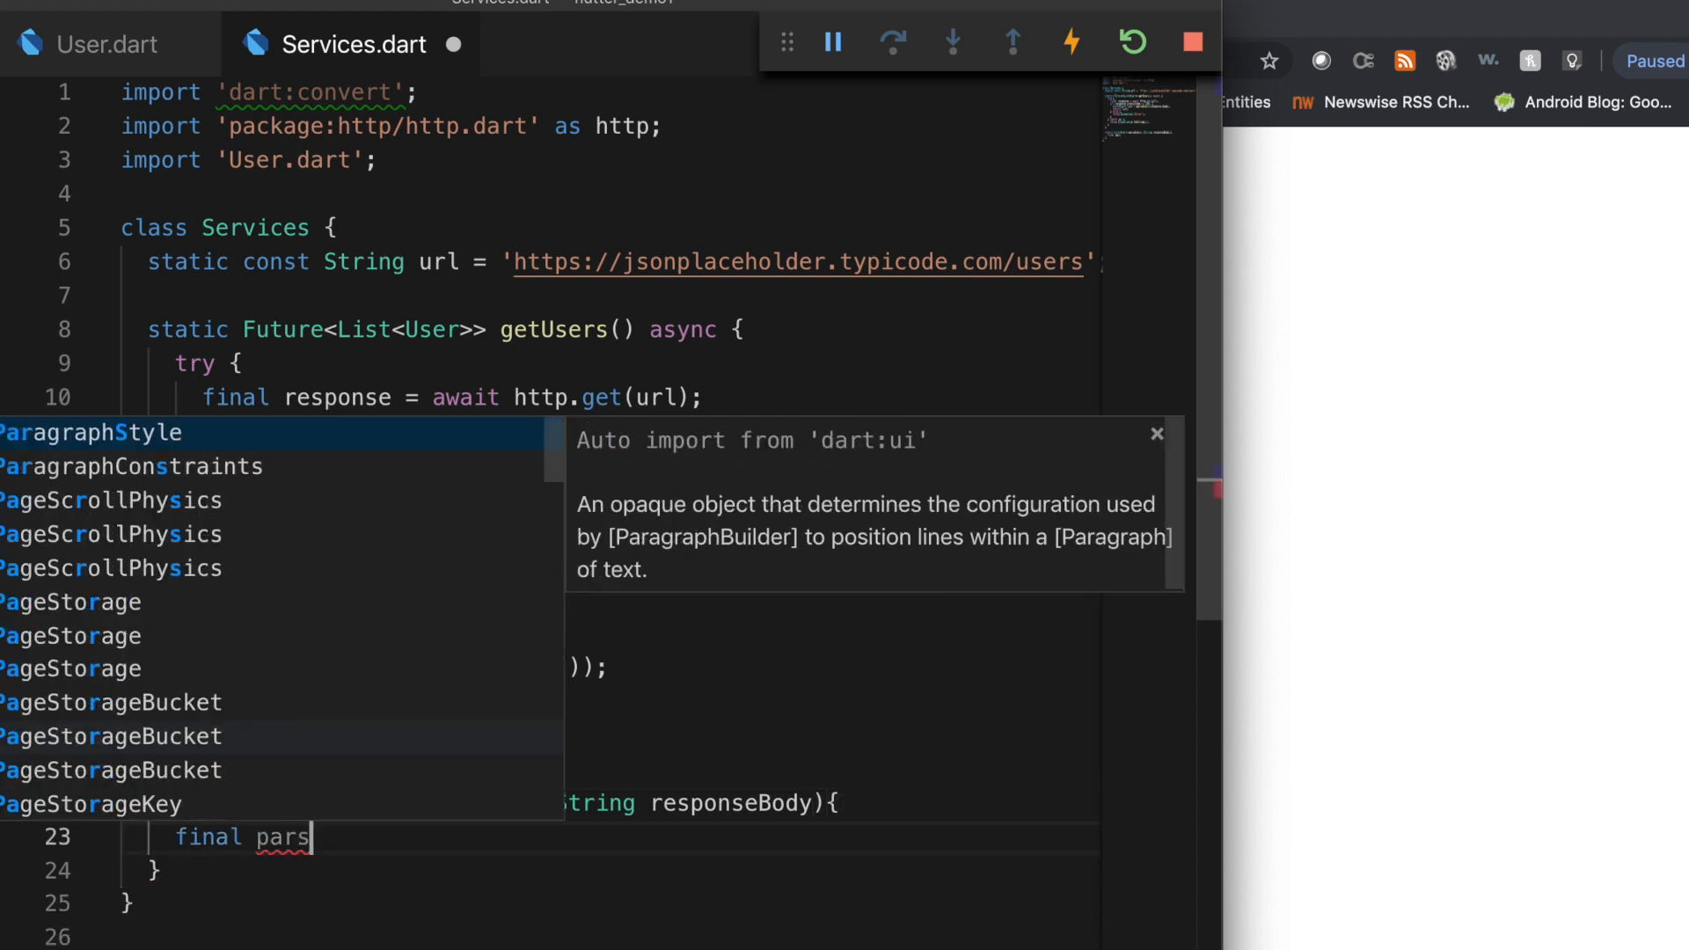
{"action": "type", "text": "ed = json"}
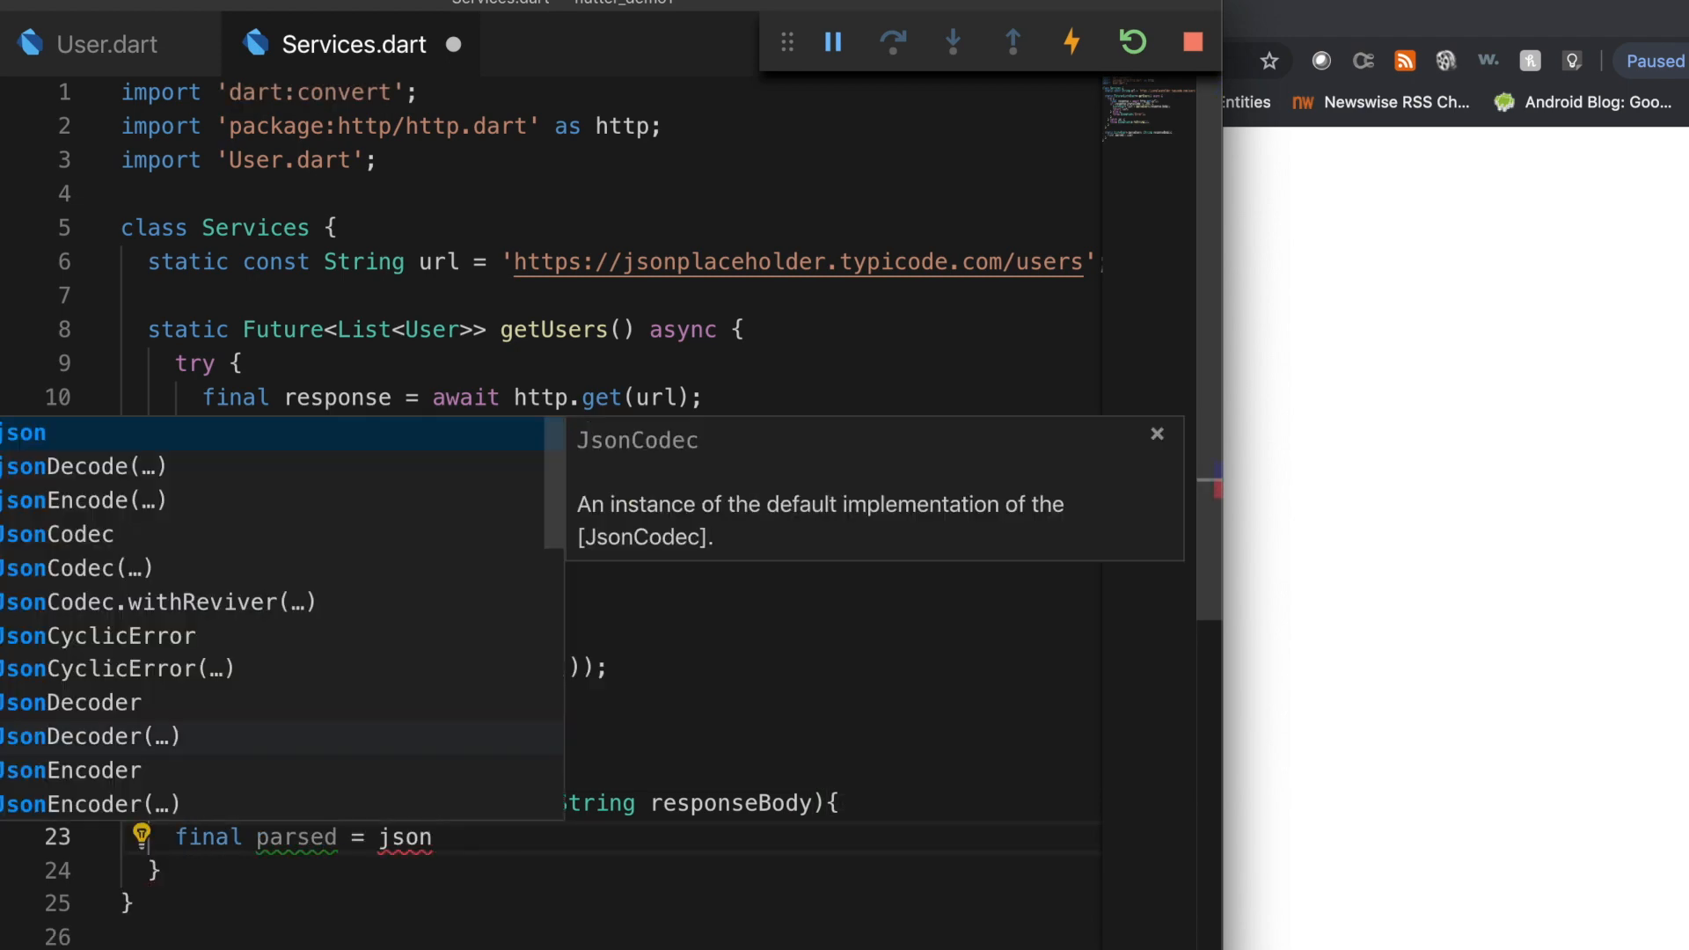
{"action": "type", "text": ".de"}
{"action": "key", "text": "Tab"}
{"action": "type", "text": "(res"}
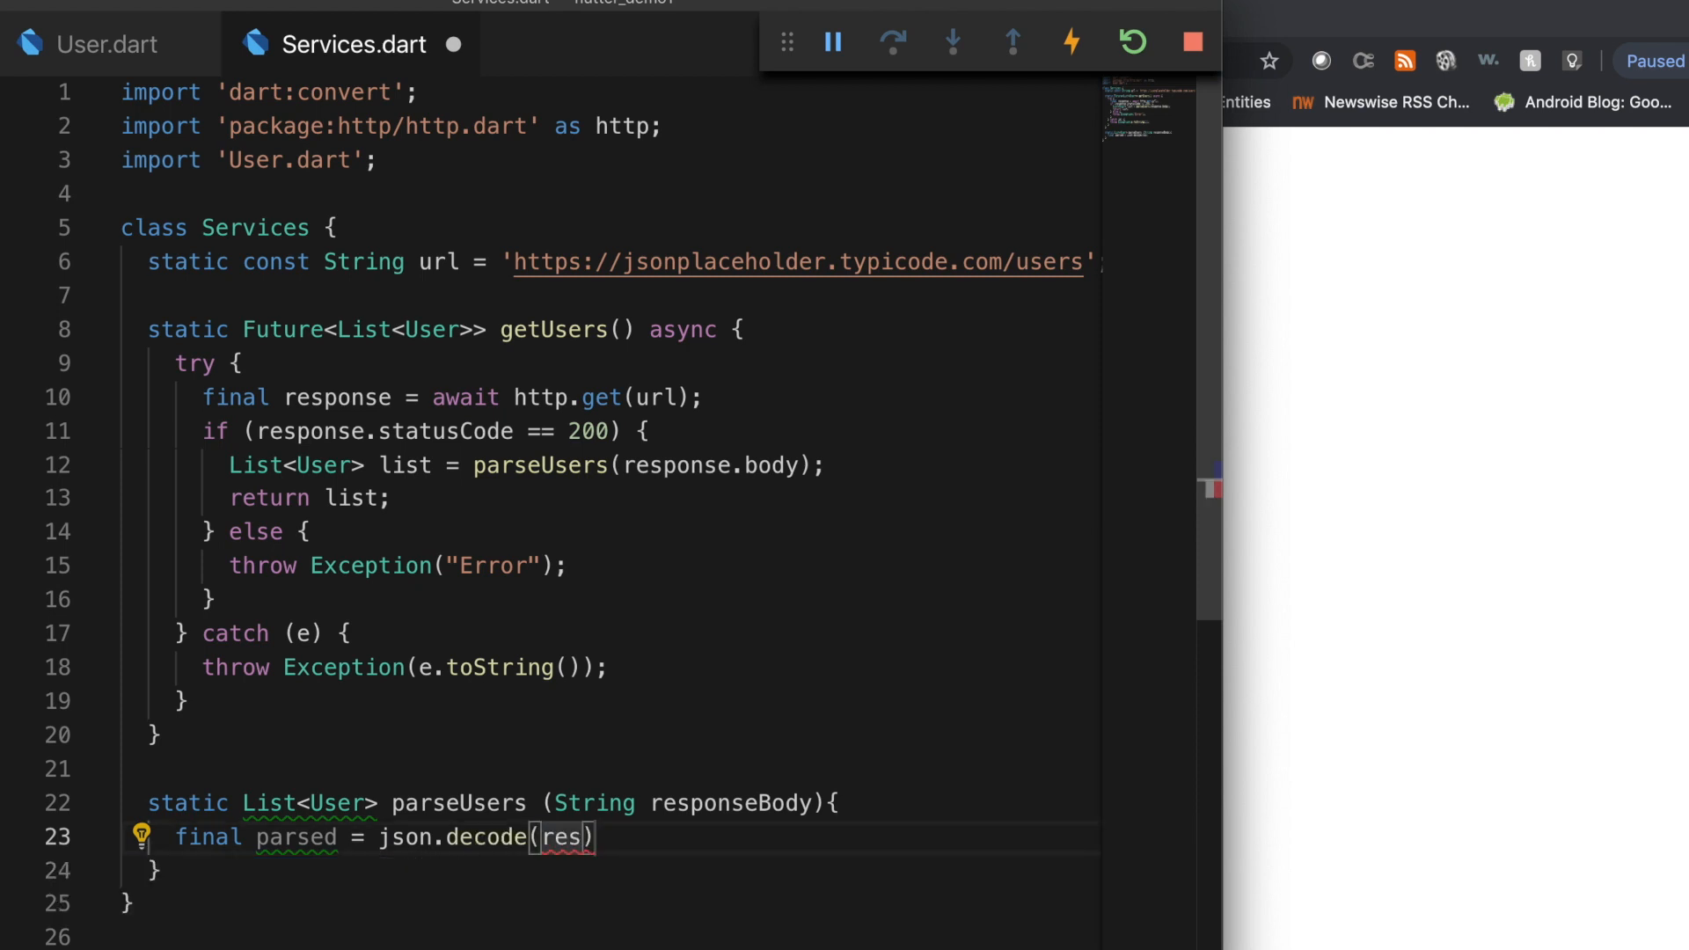
{"action": "type", "text": "po"}
{"action": "key", "text": "Tab"}
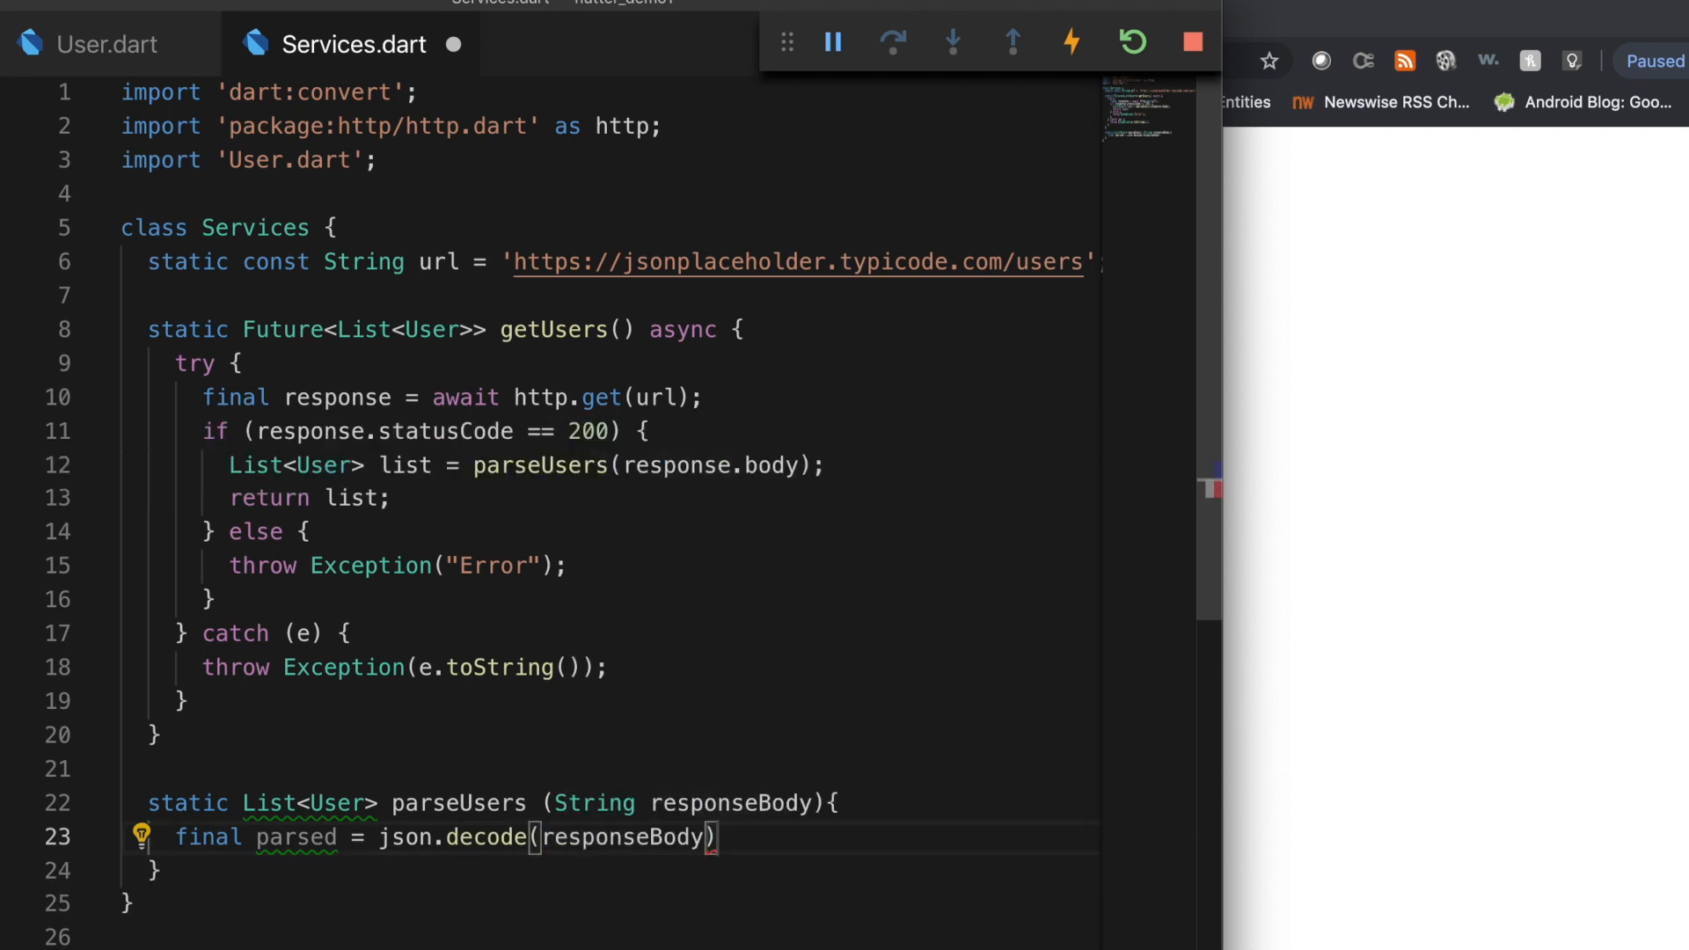
{"action": "key", "text": "End"}
{"action": "type", "text": ".cast"}
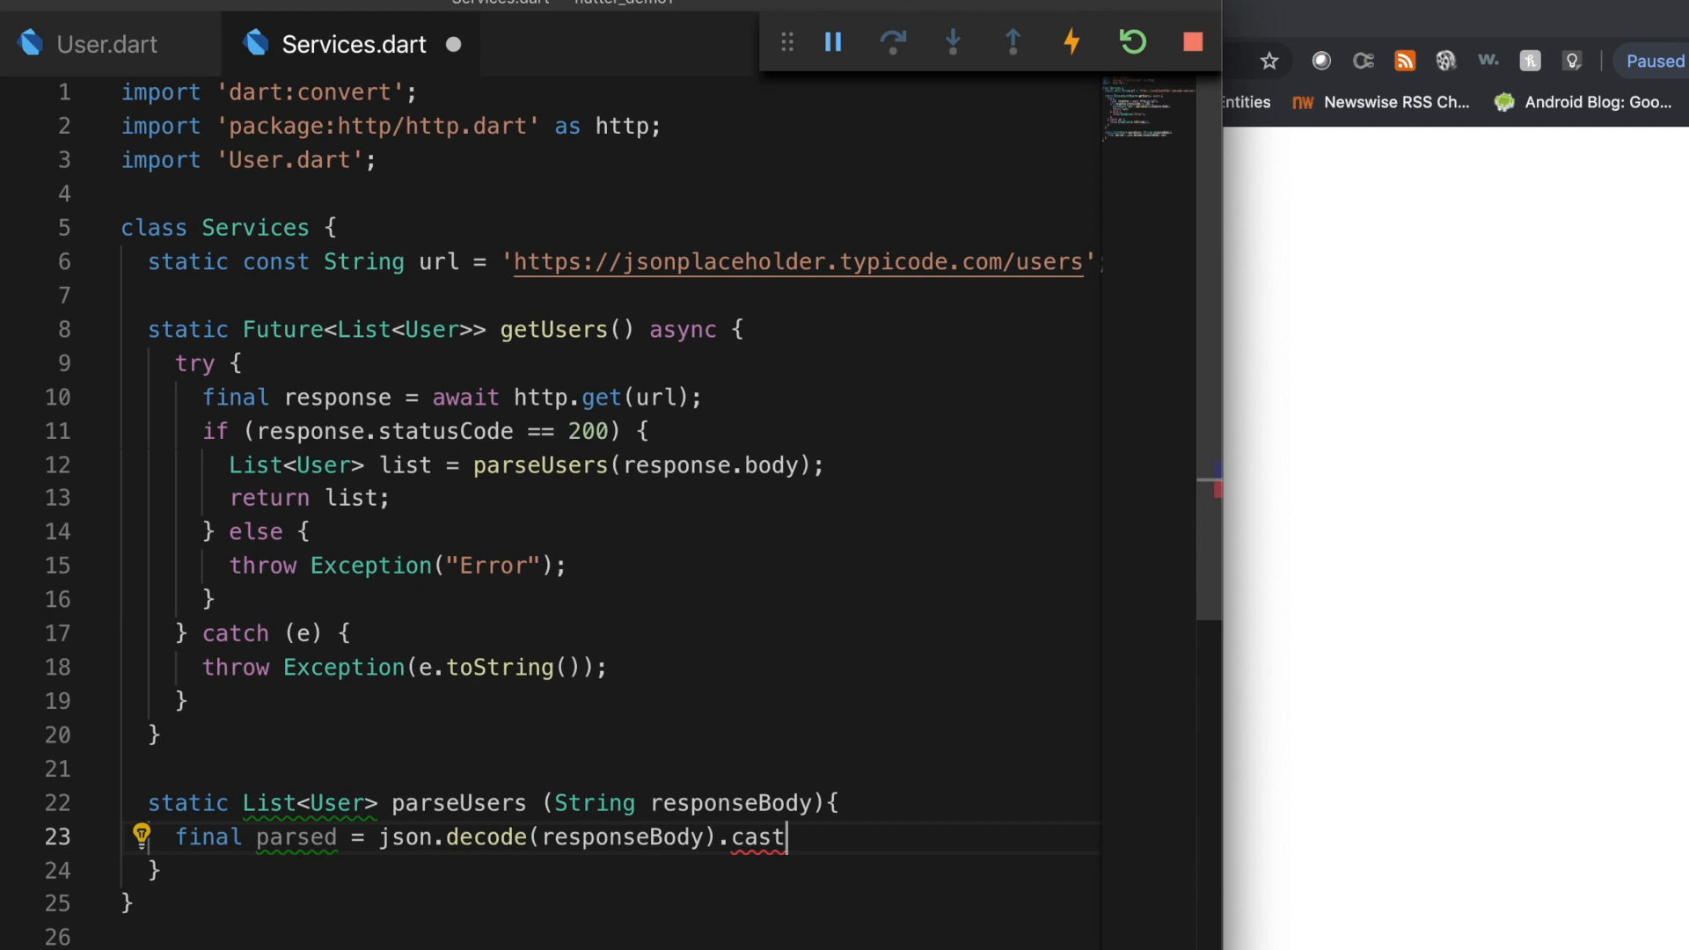
{"action": "type", "text": "<Map<S"}
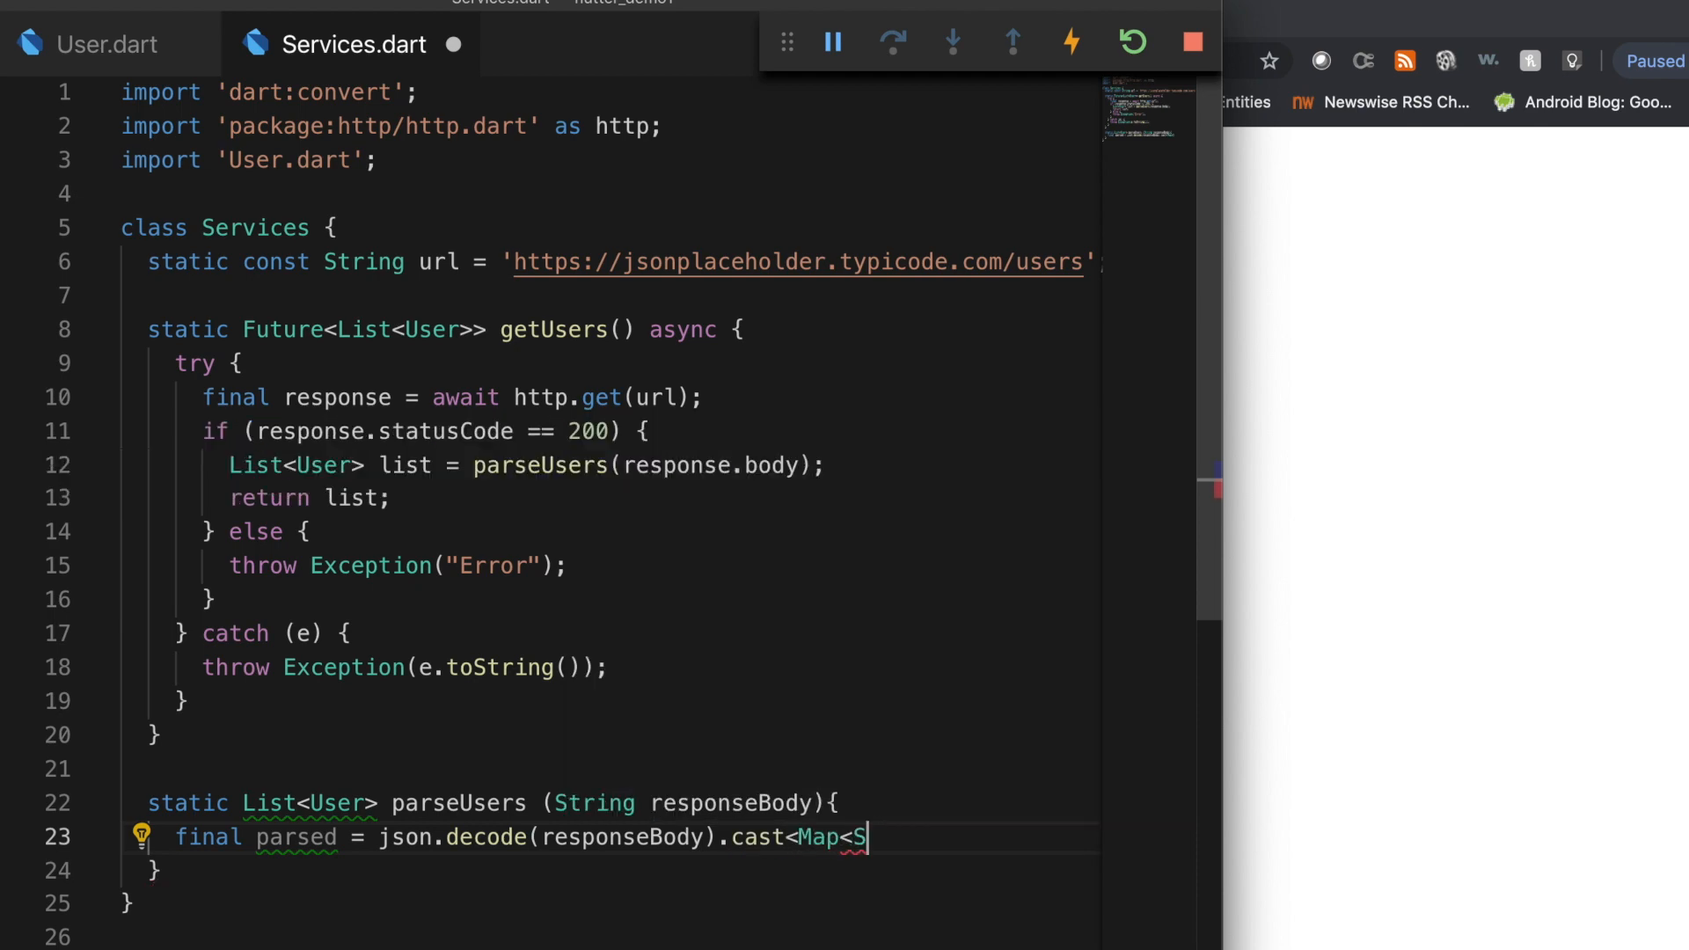
{"action": "type", "text": "tring, dyna"}
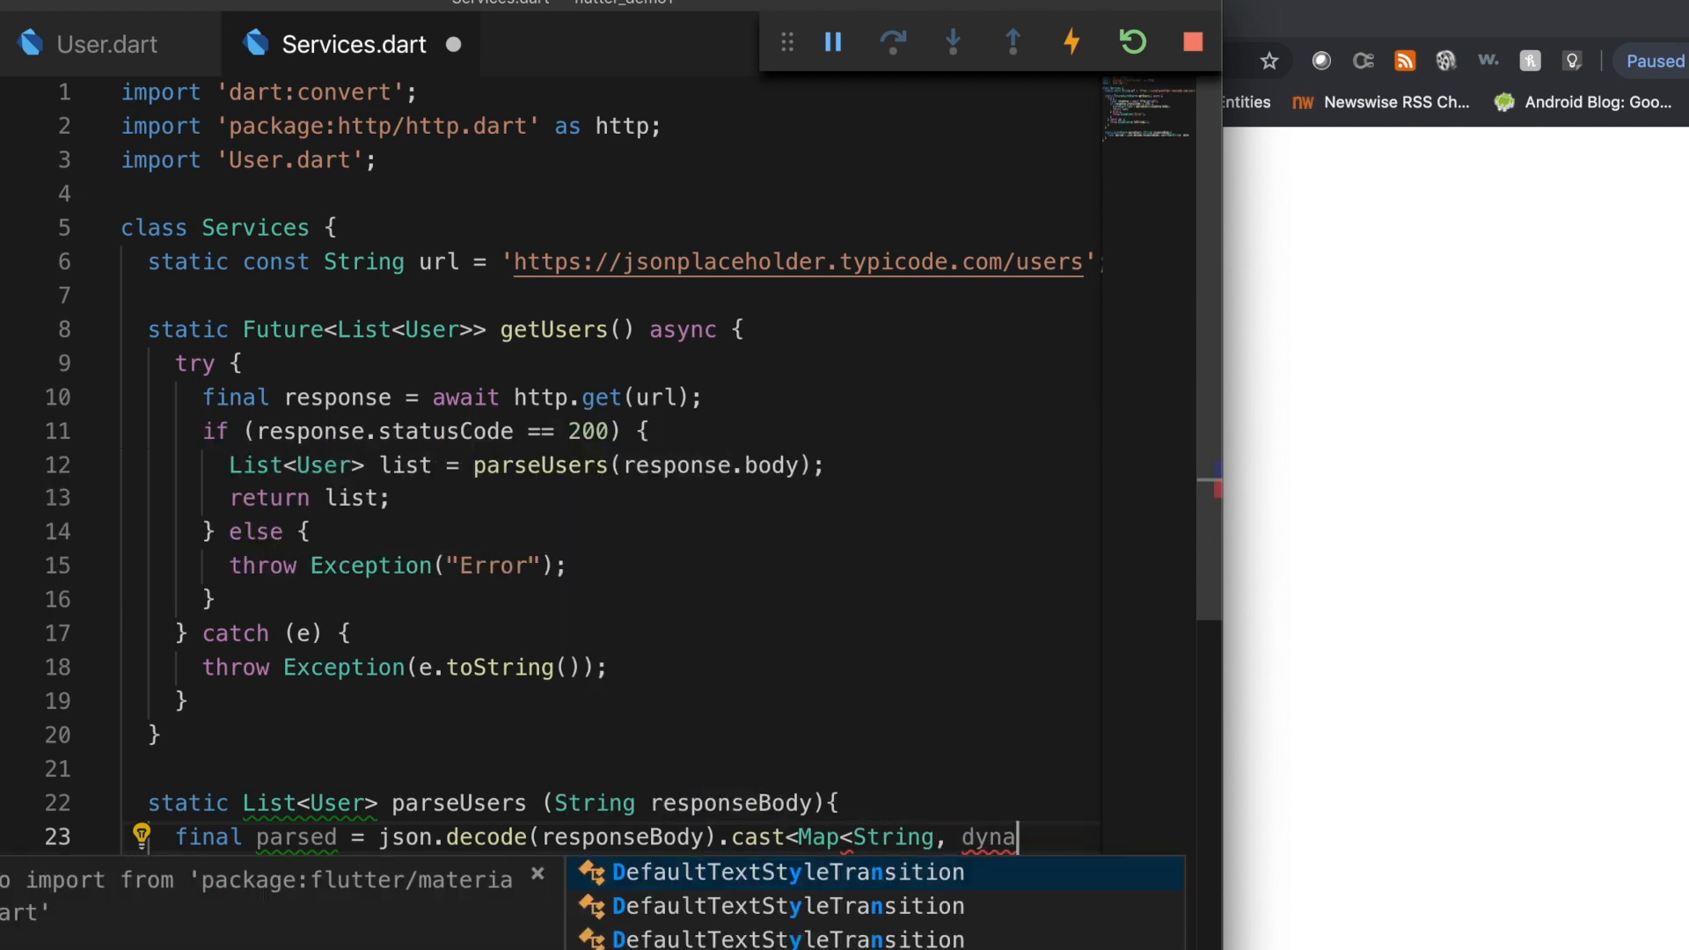
{"action": "type", "text": "mic"}
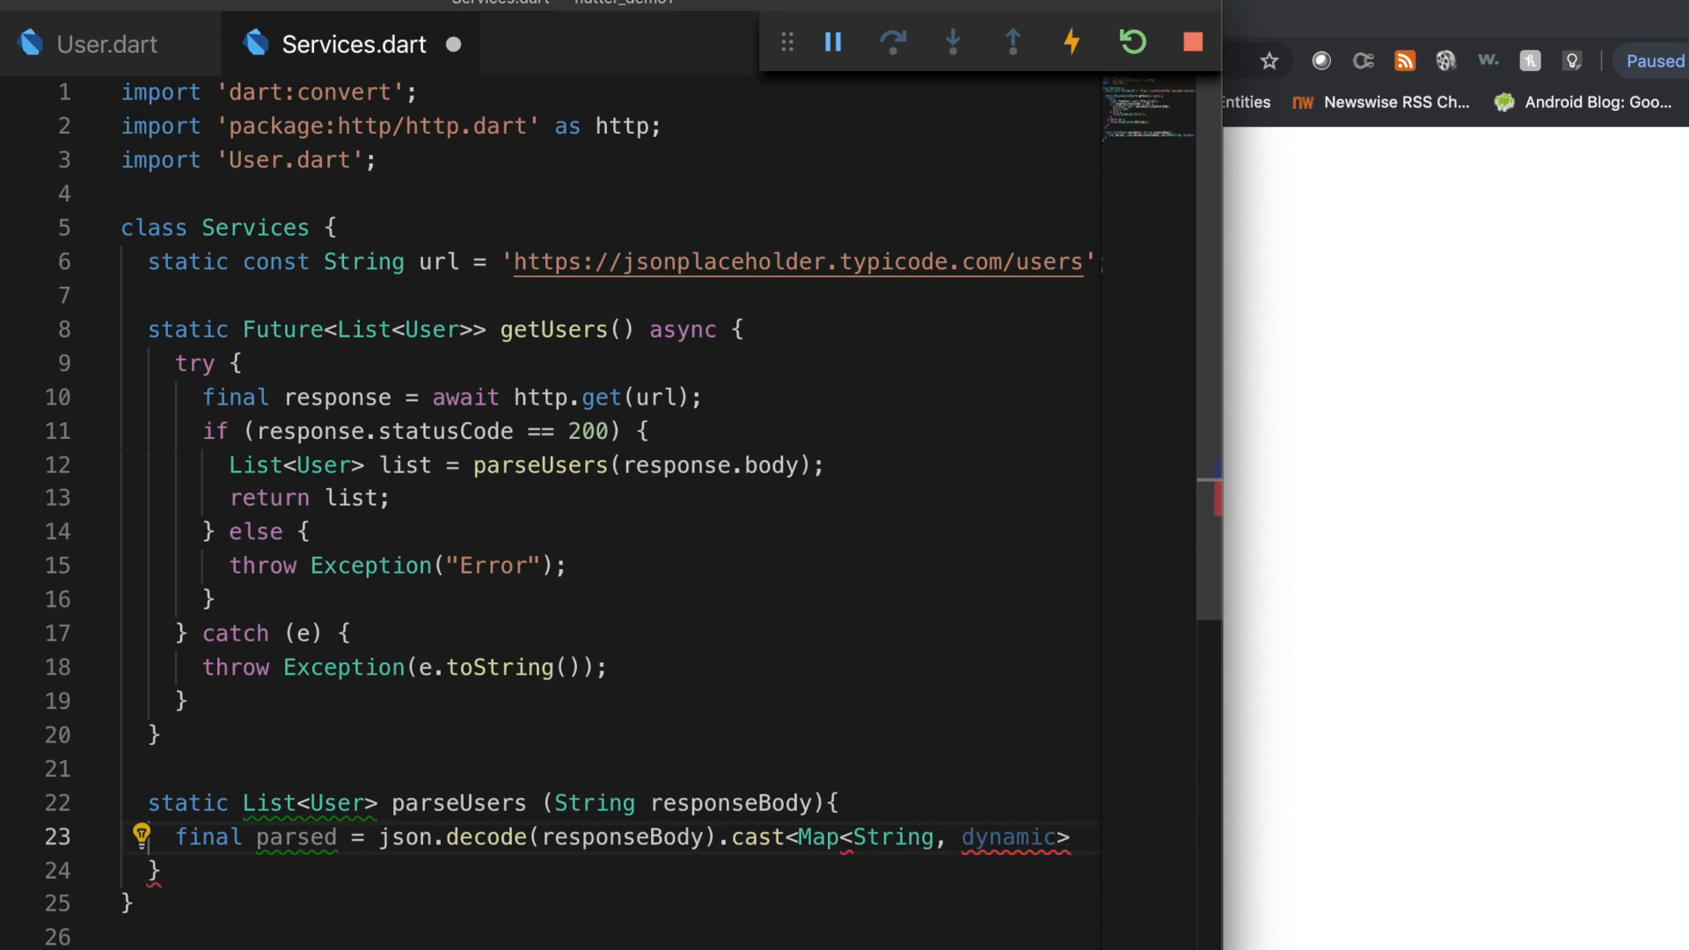
{"action": "type", "text": ">();"}
{"action": "key", "text": "Return"}
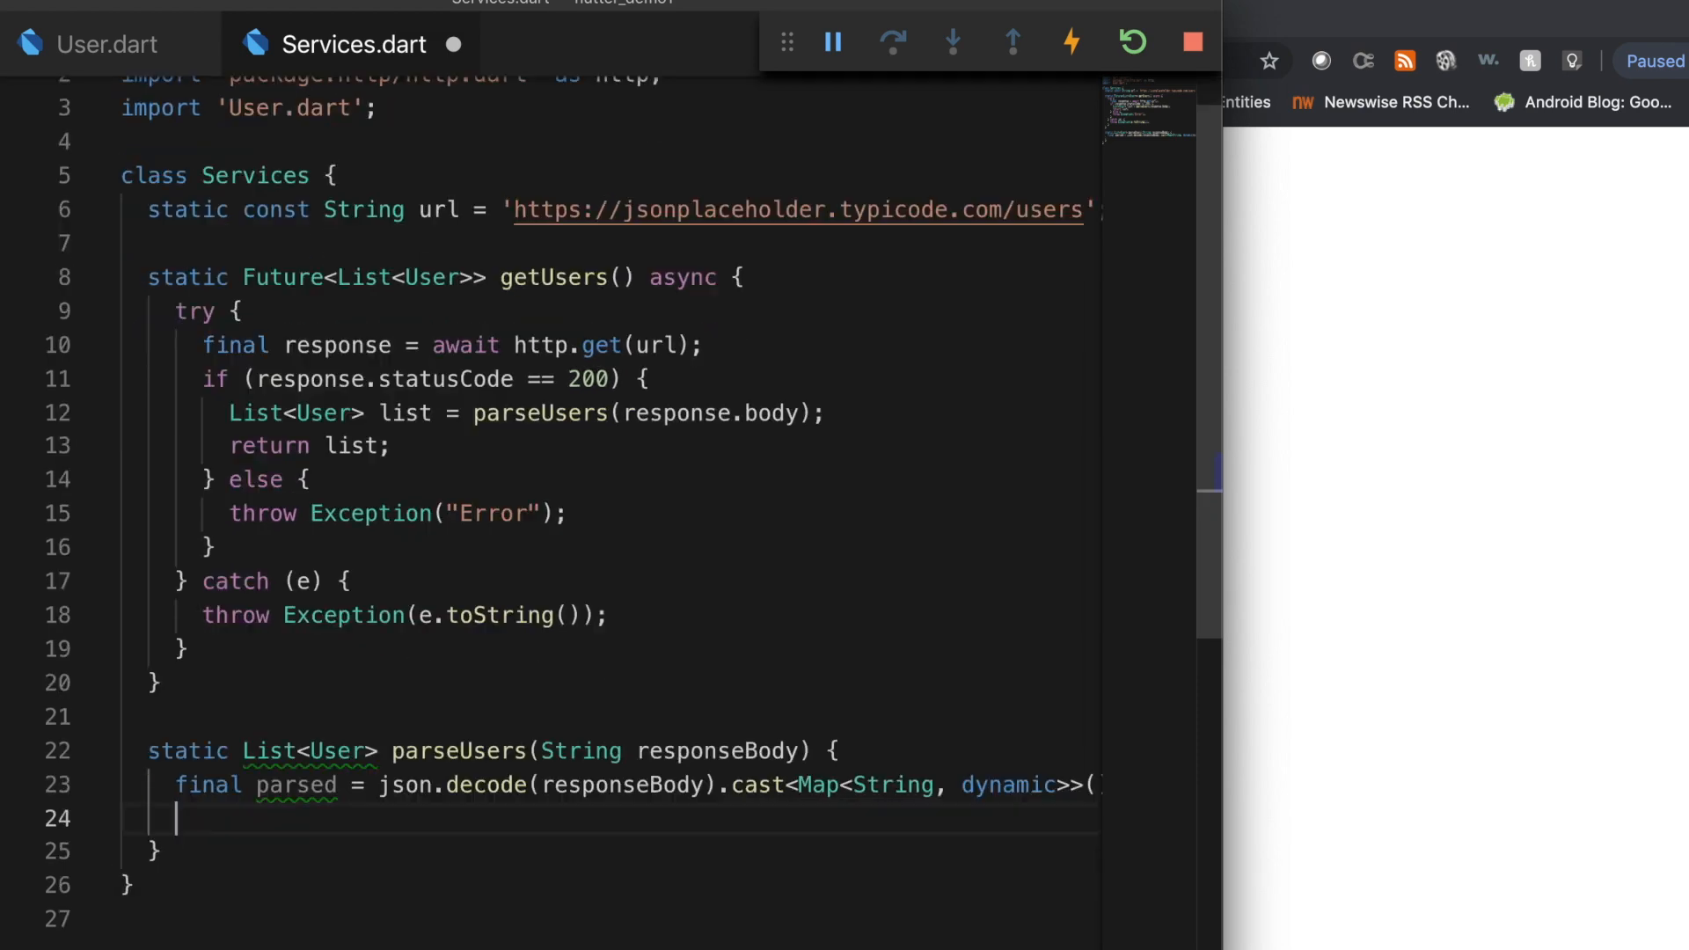
{"action": "scroll", "coordinate": [607, 501], "scroll_direction": "down", "scroll_amount": 5}
{"action": "type", "text": "re"}
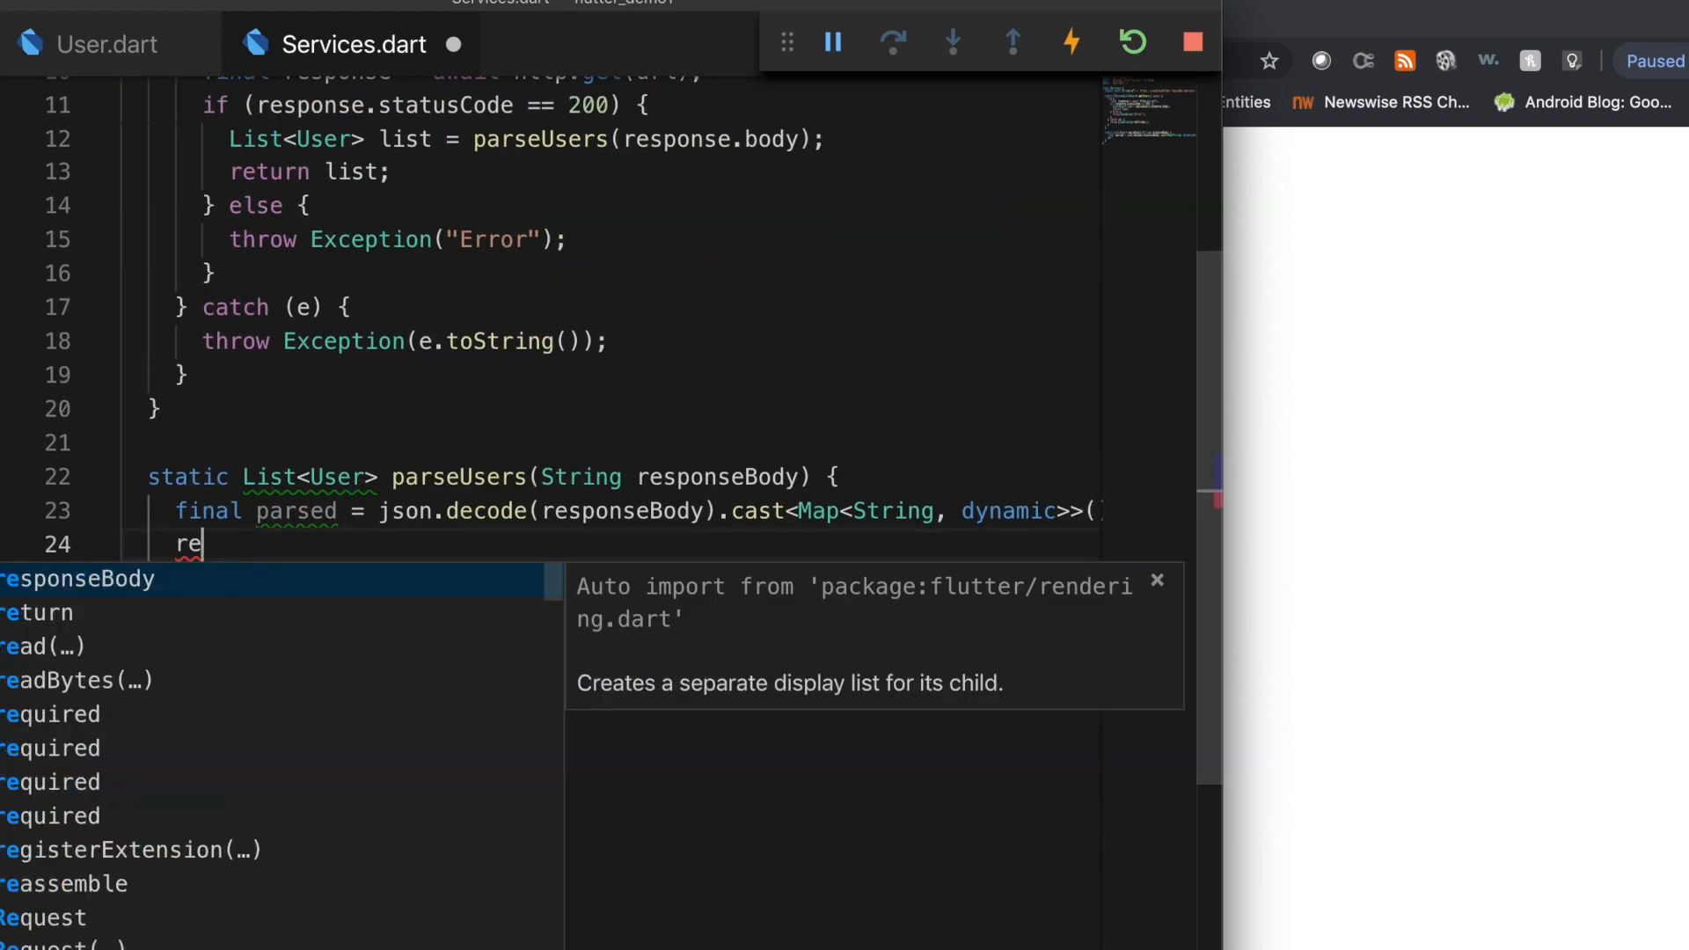
{"action": "key", "text": "BackSpace"}
{"action": "key", "text": "BackSpace"}
{"action": "type", "text": "re"}
{"action": "type", "text": "tu"}
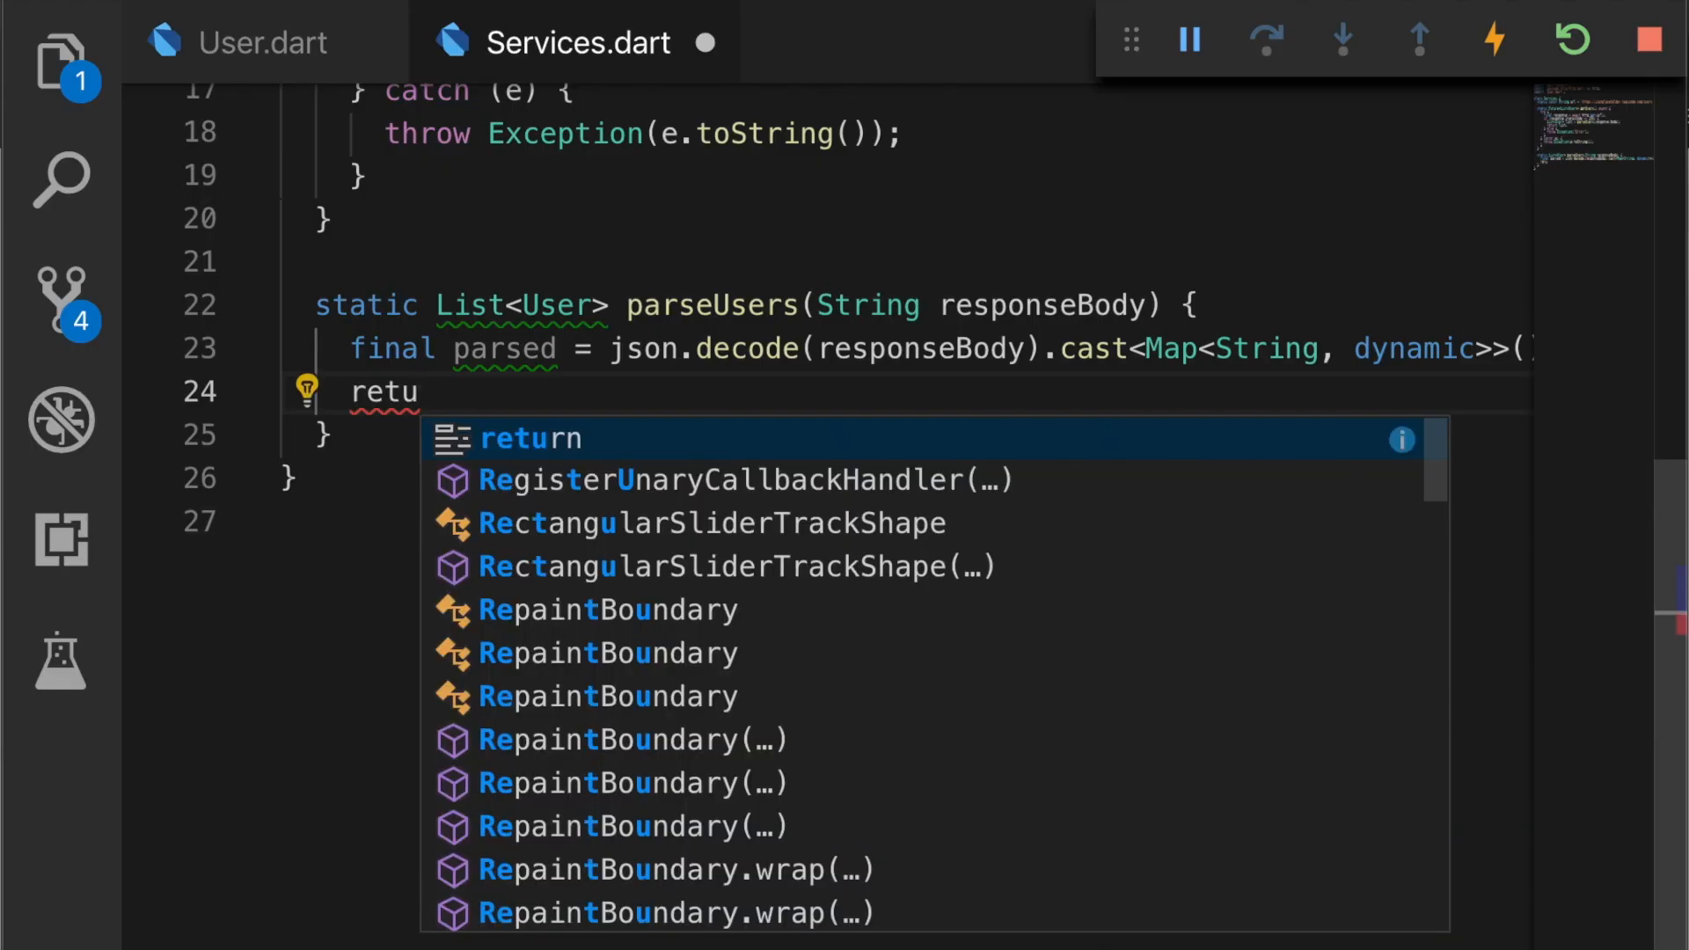
{"action": "type", "text": "rn parsed.ma"}
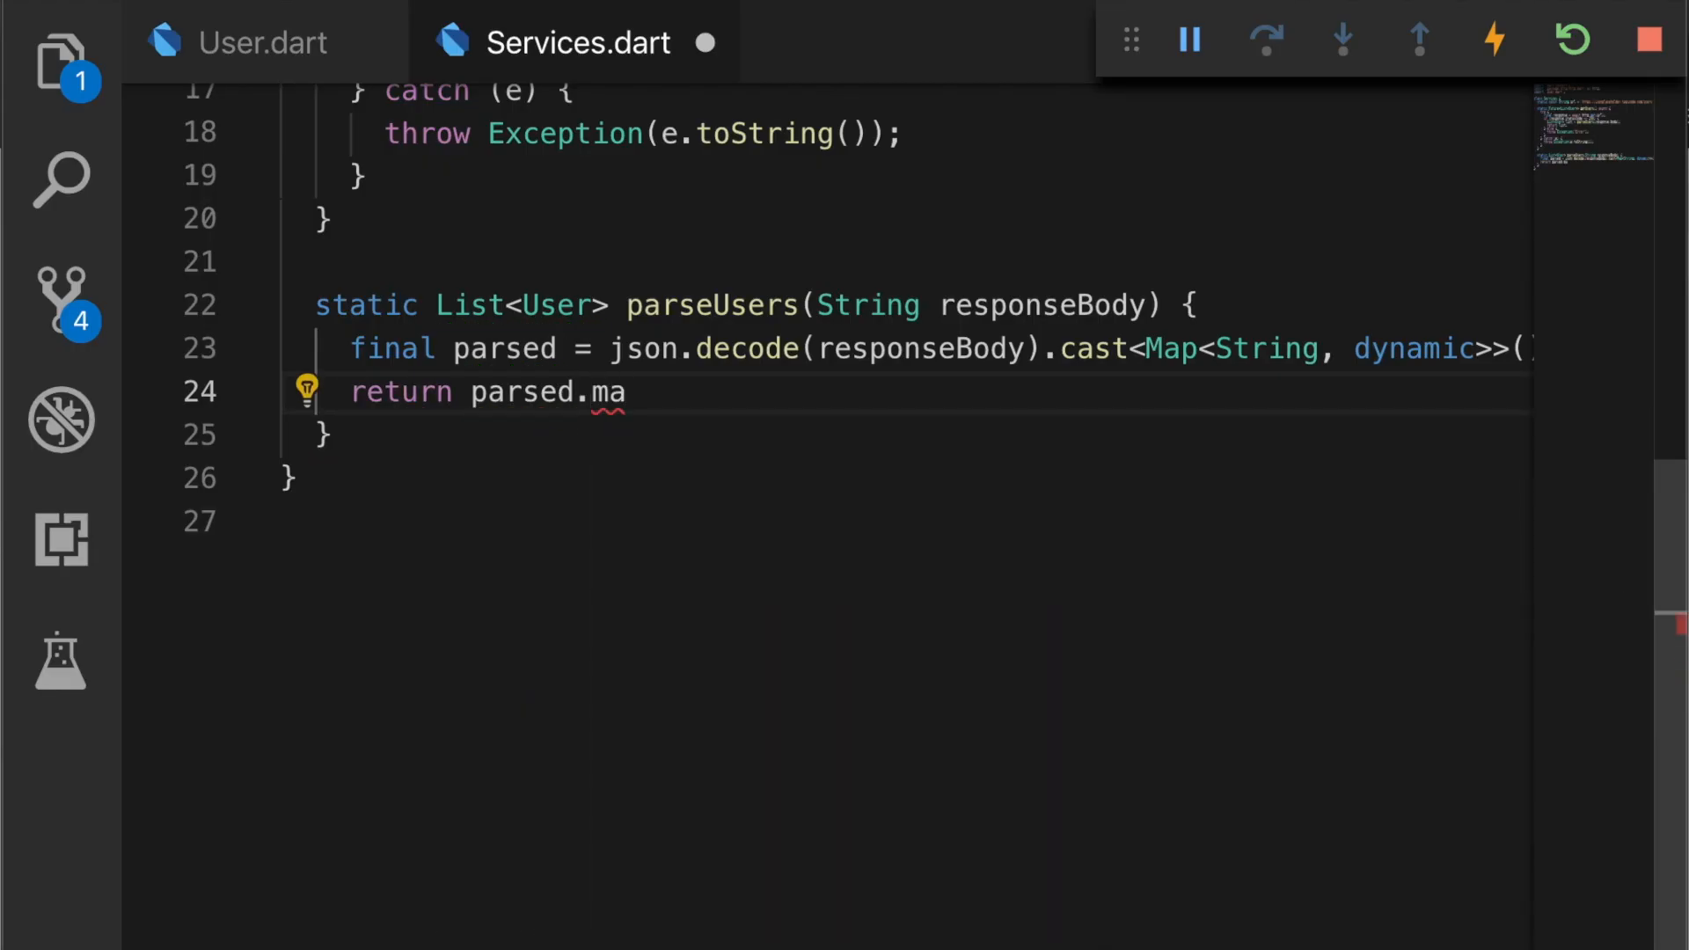
{"action": "type", "text": "p<User>"}
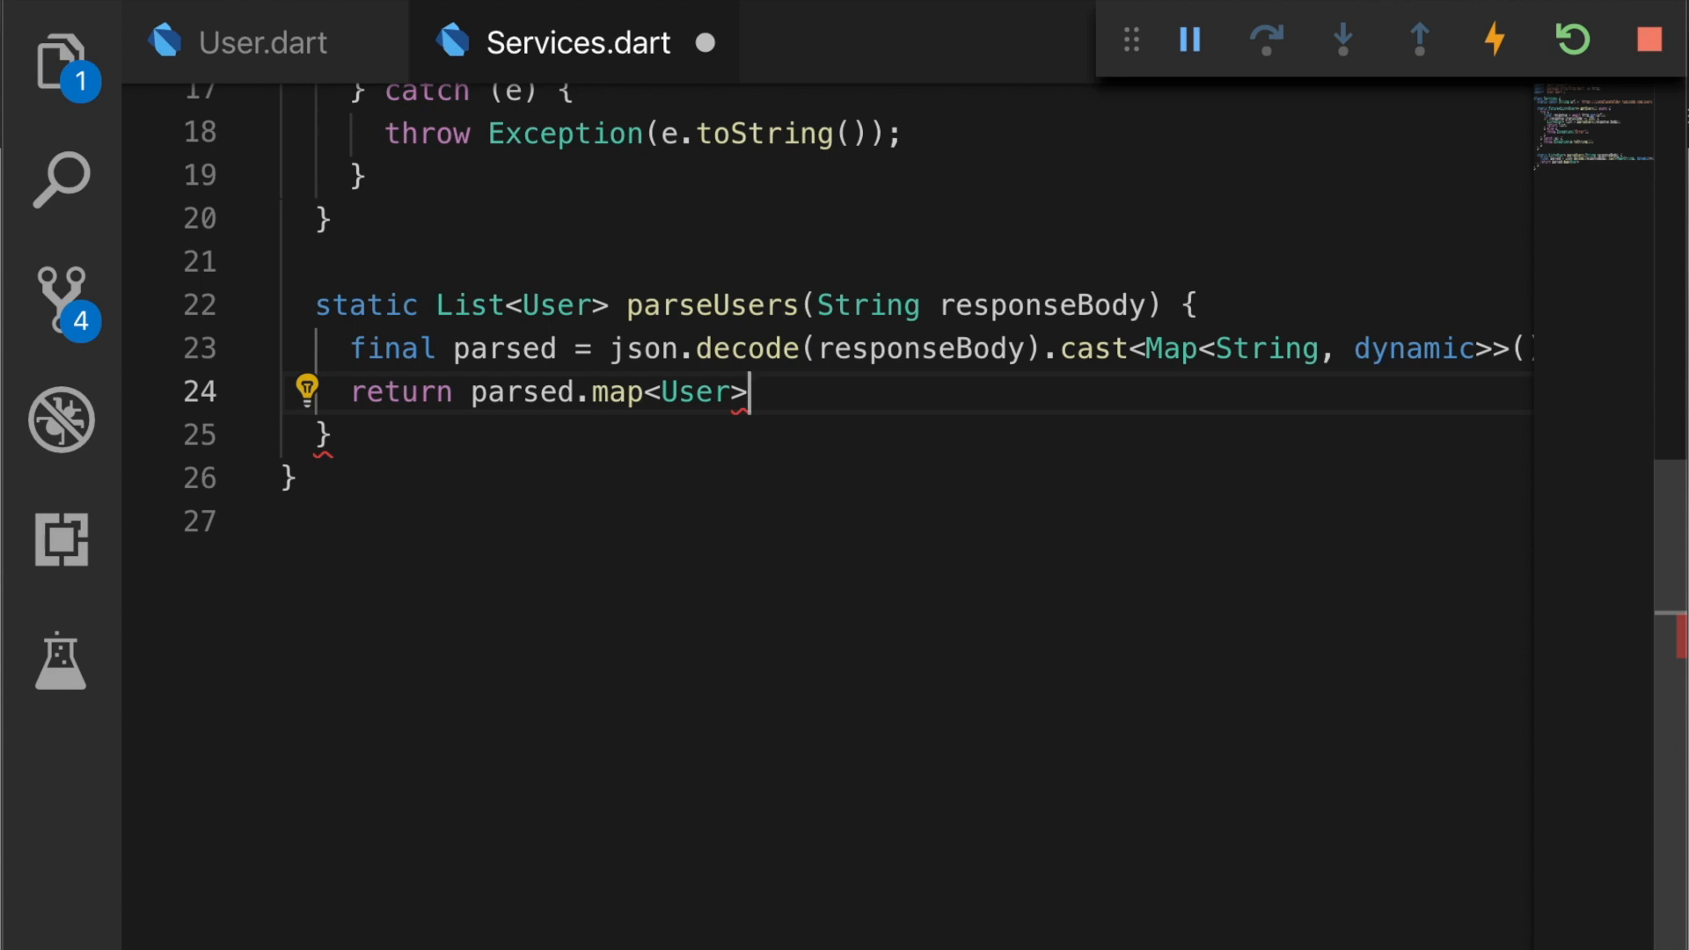
{"action": "type", "text": "((json) =>"}
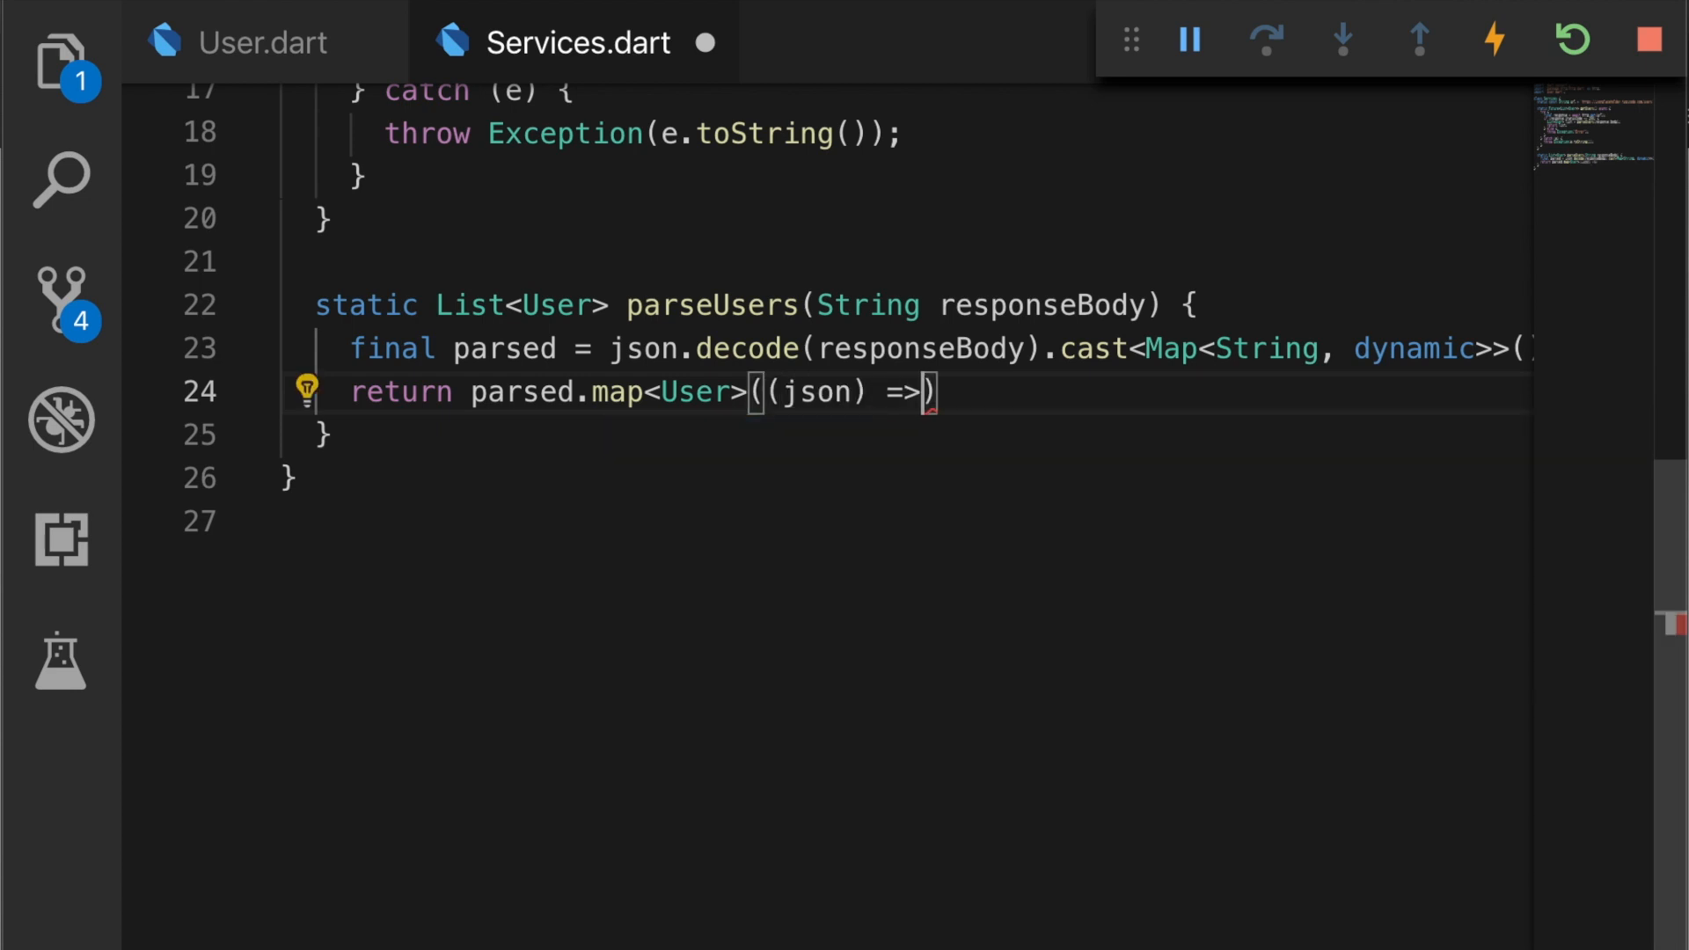
{"action": "type", "text": " User.fr"}
{"action": "key", "text": "Tab"}
{"action": "type", "text": "json"}
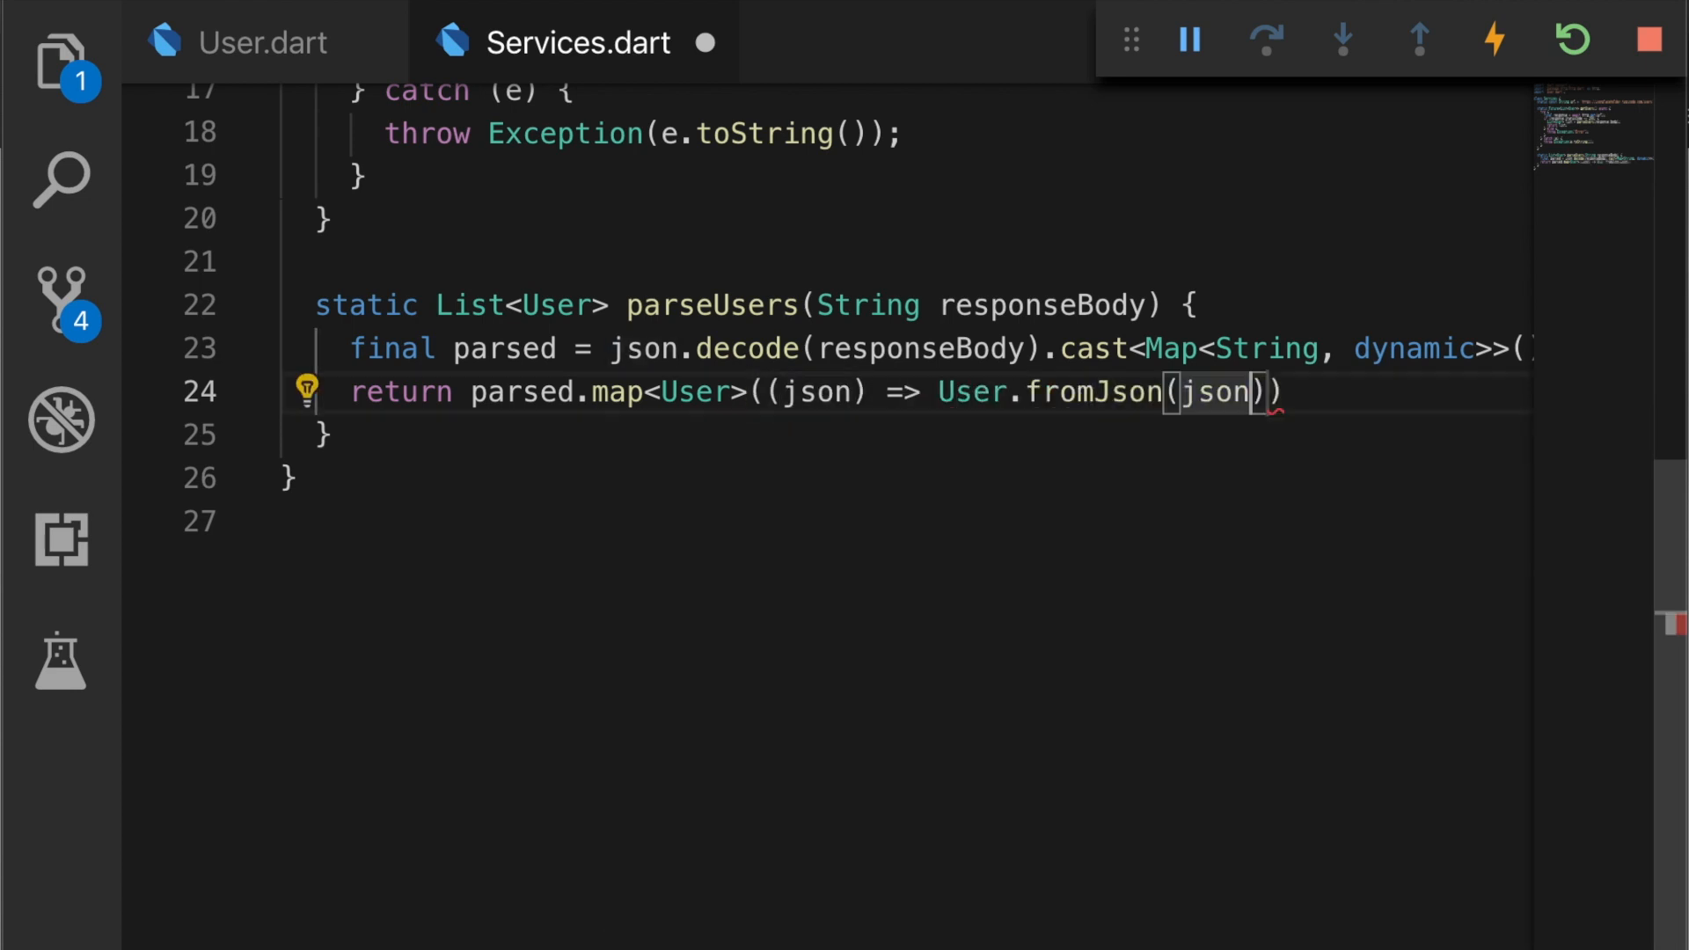
{"action": "key", "text": "Right"}
{"action": "key", "text": "Right"}
{"action": "type", "text": ".toList"}
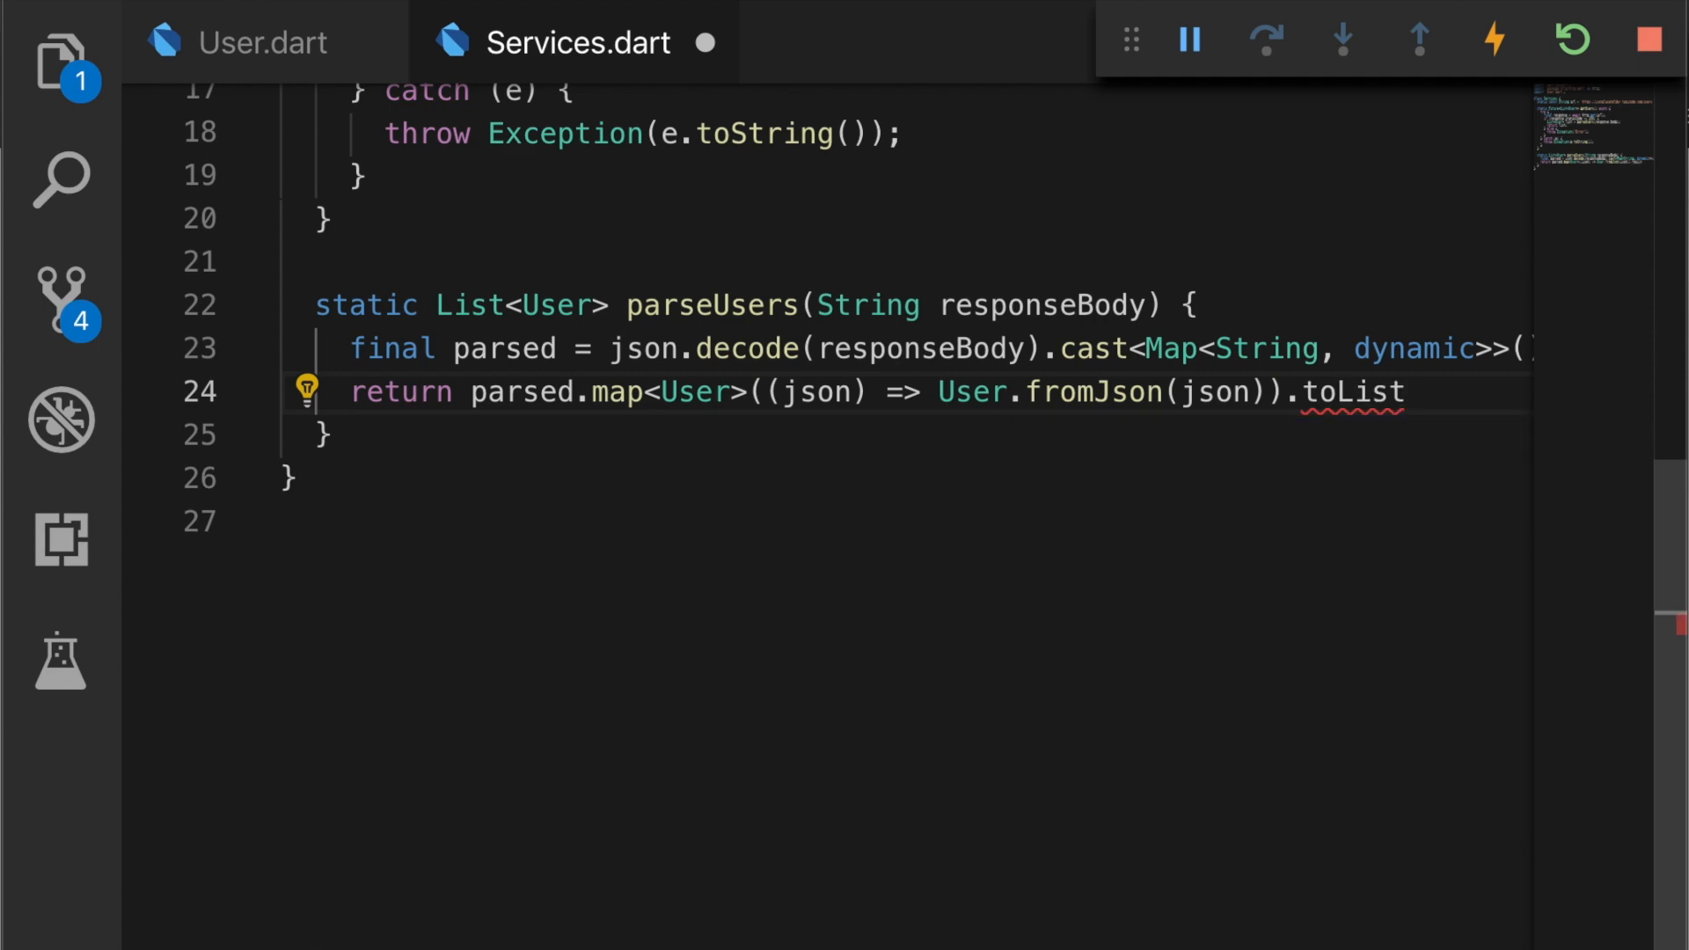
{"action": "type", "text": "();"}
{"action": "key", "text": "ctrl+s"}
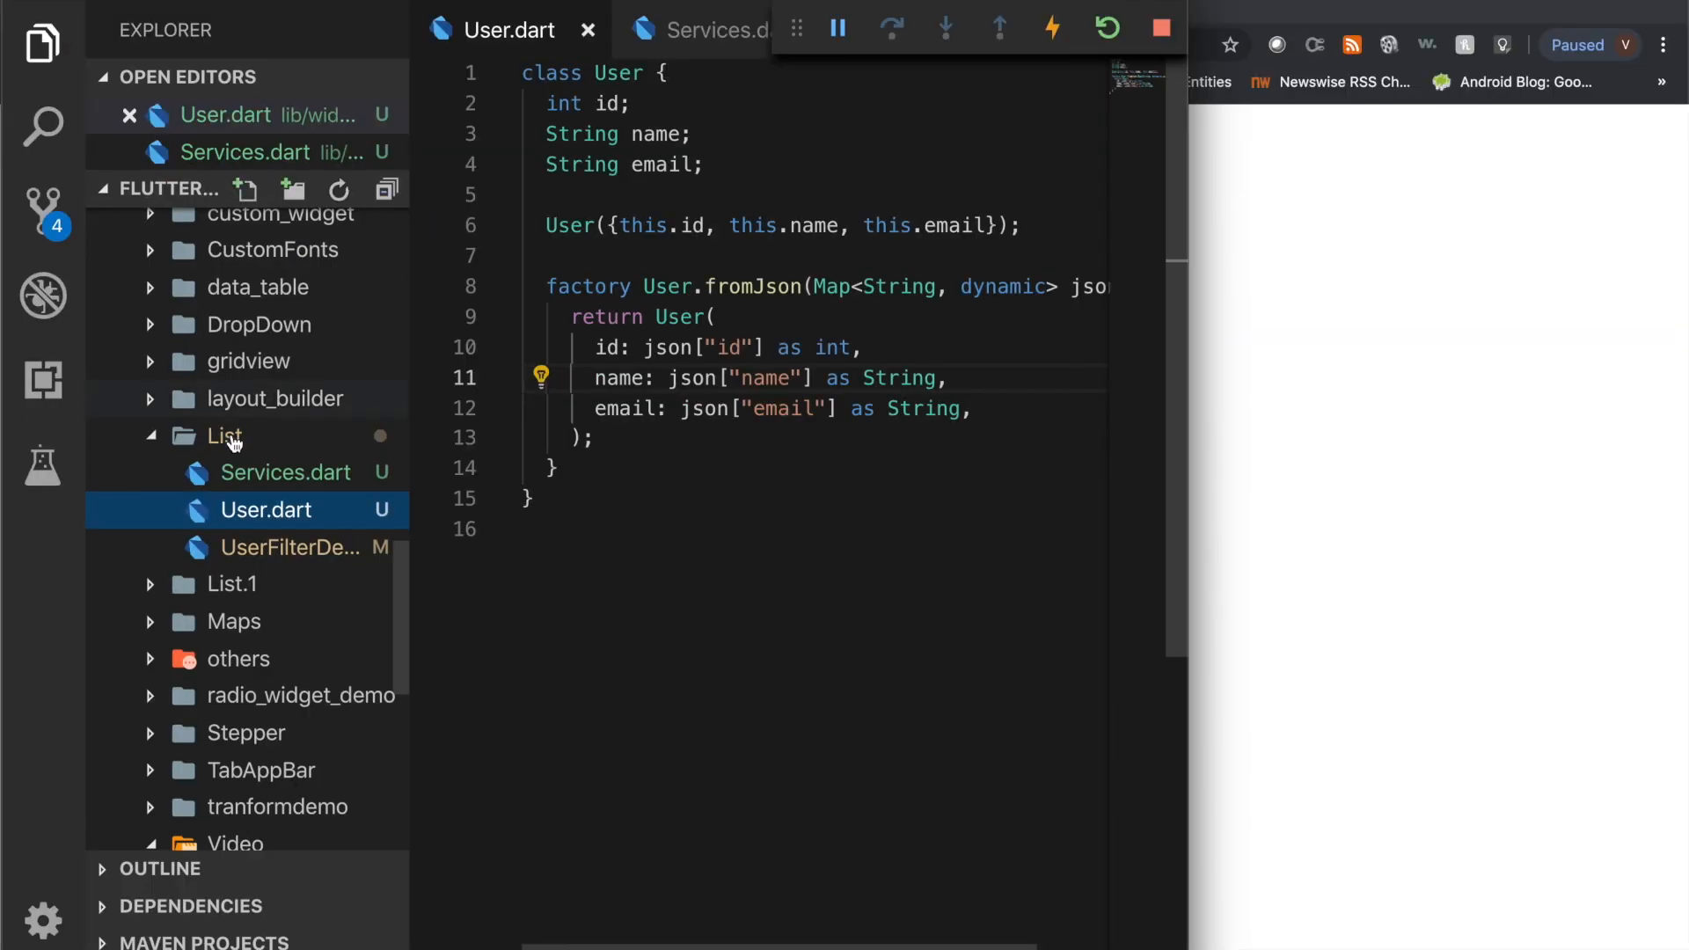
Step: Bring UserFilterDemo.dart into the editor and move its tab to the front
{"action": "left_click", "coordinate": [277, 546]}
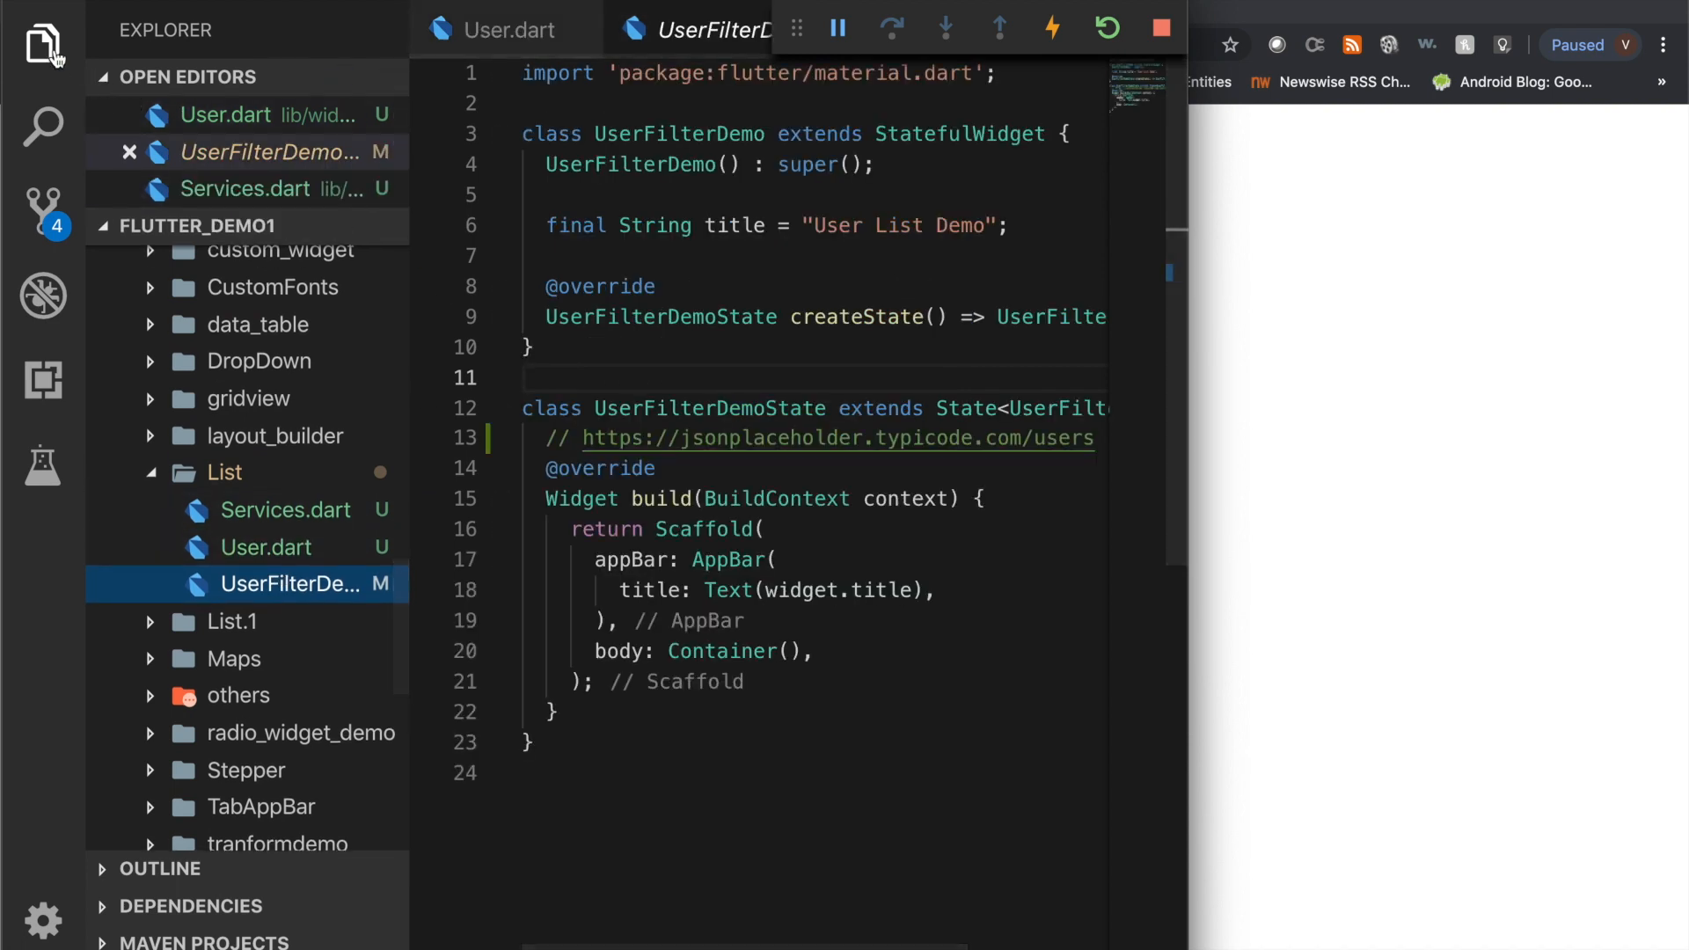
{"action": "left_click", "coordinate": [44, 45]}
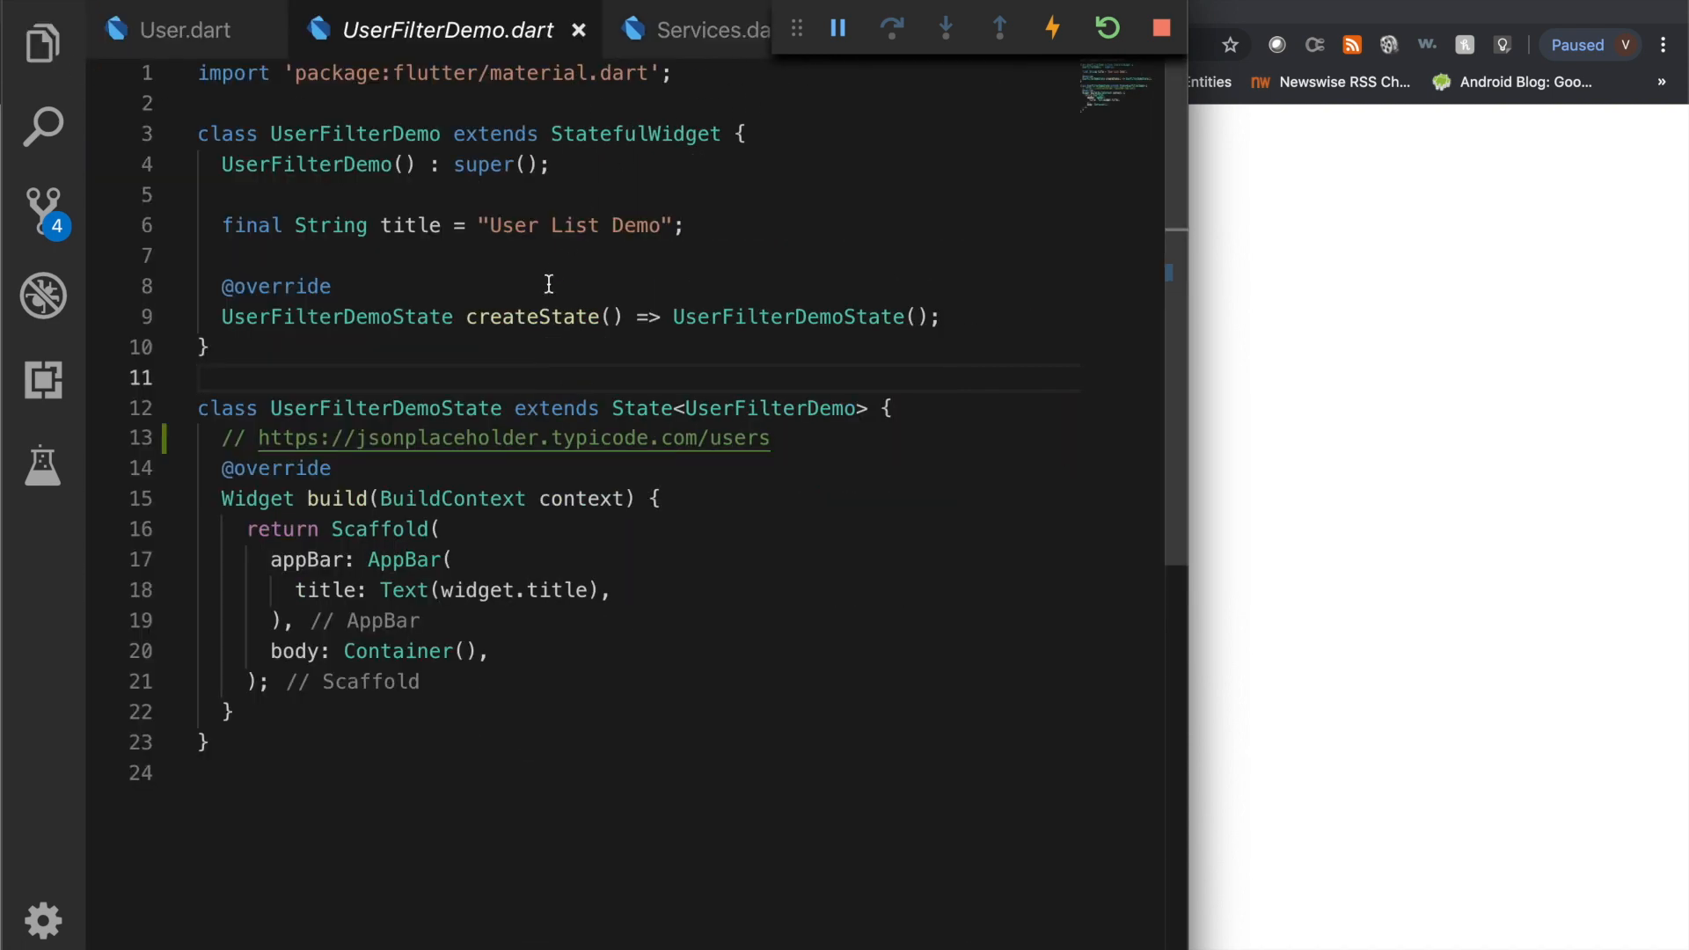
{"action": "left_click_drag", "start_coordinate": [397, 29], "coordinate": [126, 30]}
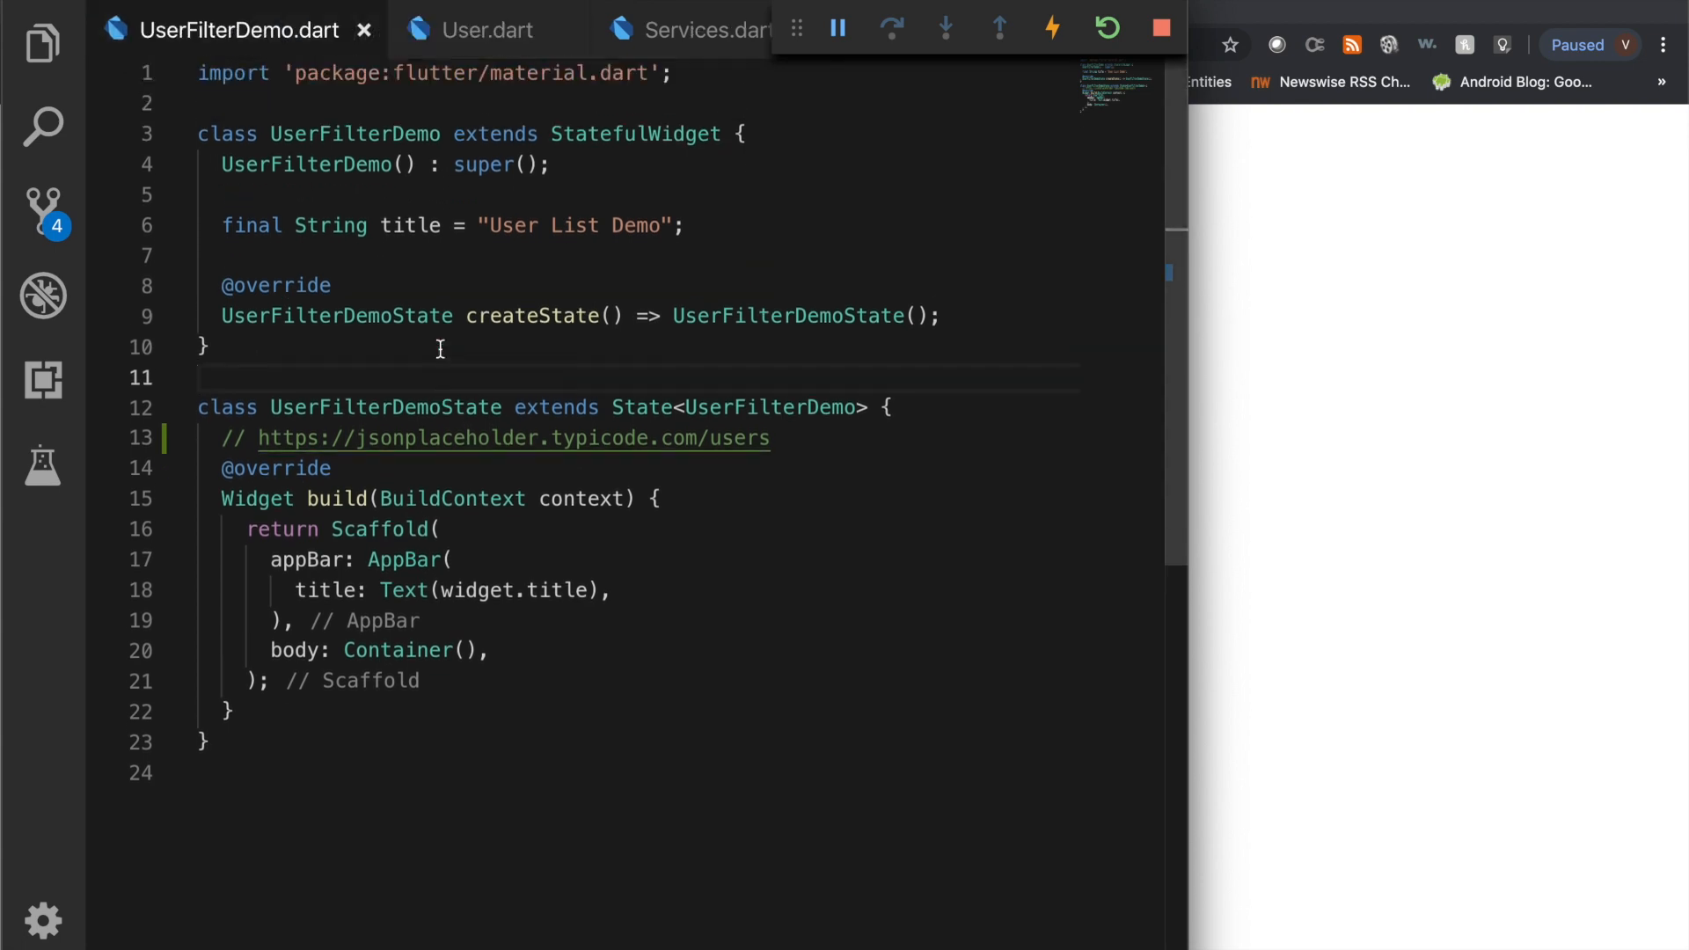
Step: Import dart:async, User.dart and Services.dart below the material import and save
{"action": "left_click", "coordinate": [701, 71]}
{"action": "key", "text": "Return"}
{"action": "type", "text": "imp"}
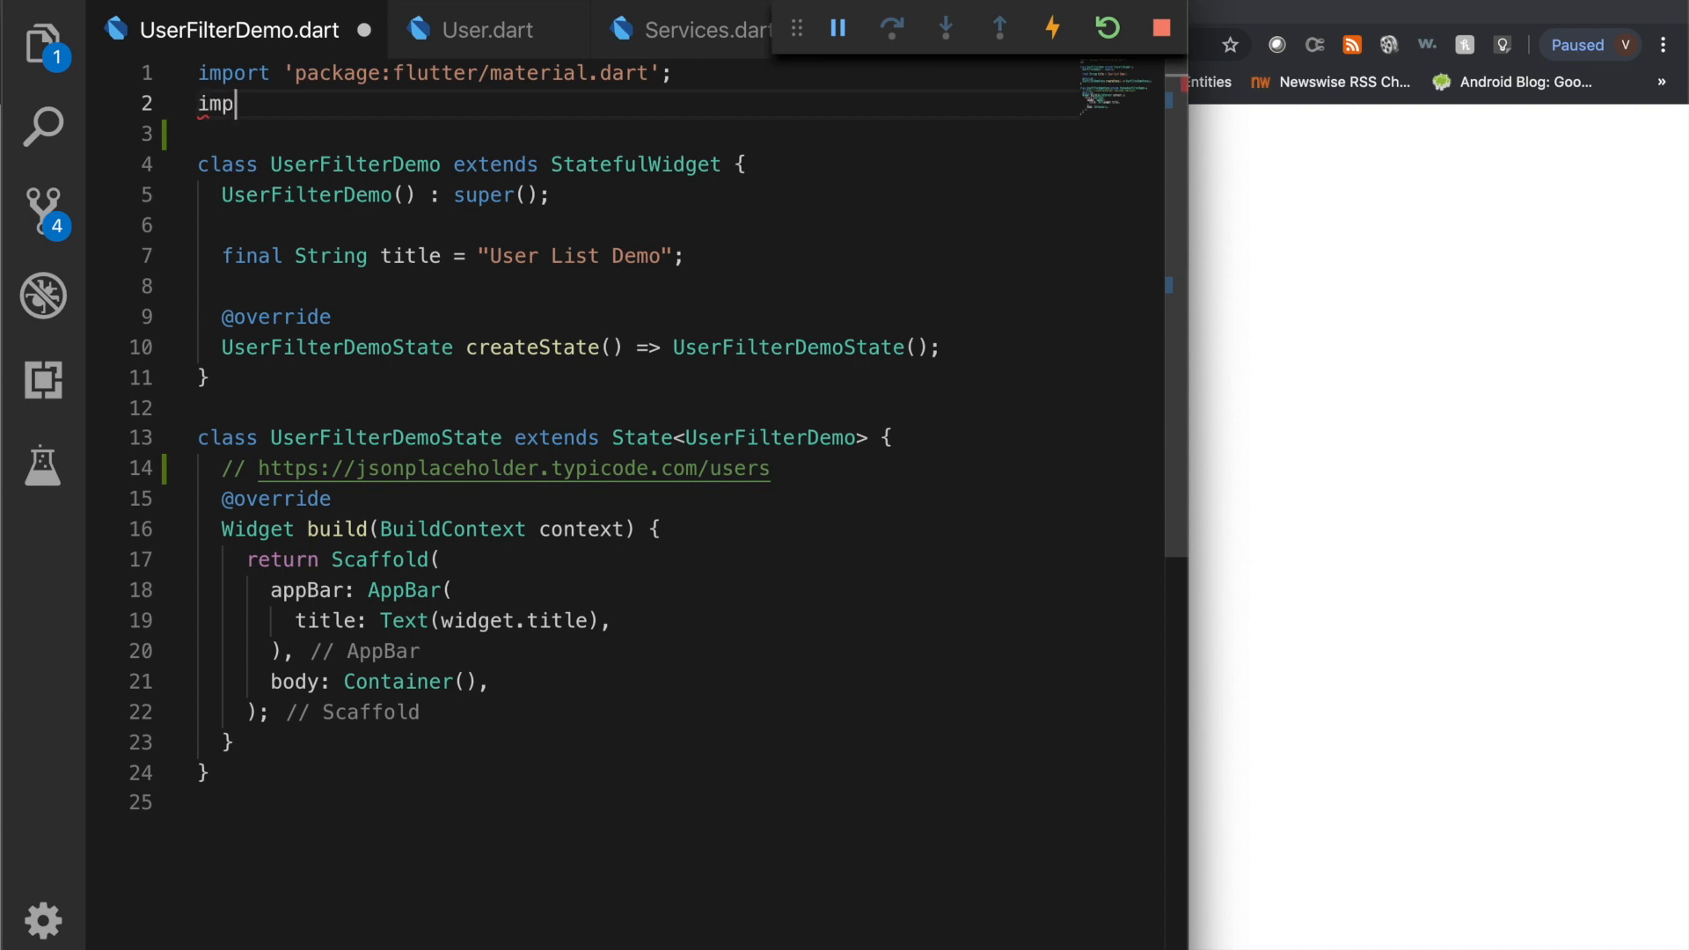
{"action": "type", "text": "ort 'as';"}
{"action": "key", "text": "Tab"}
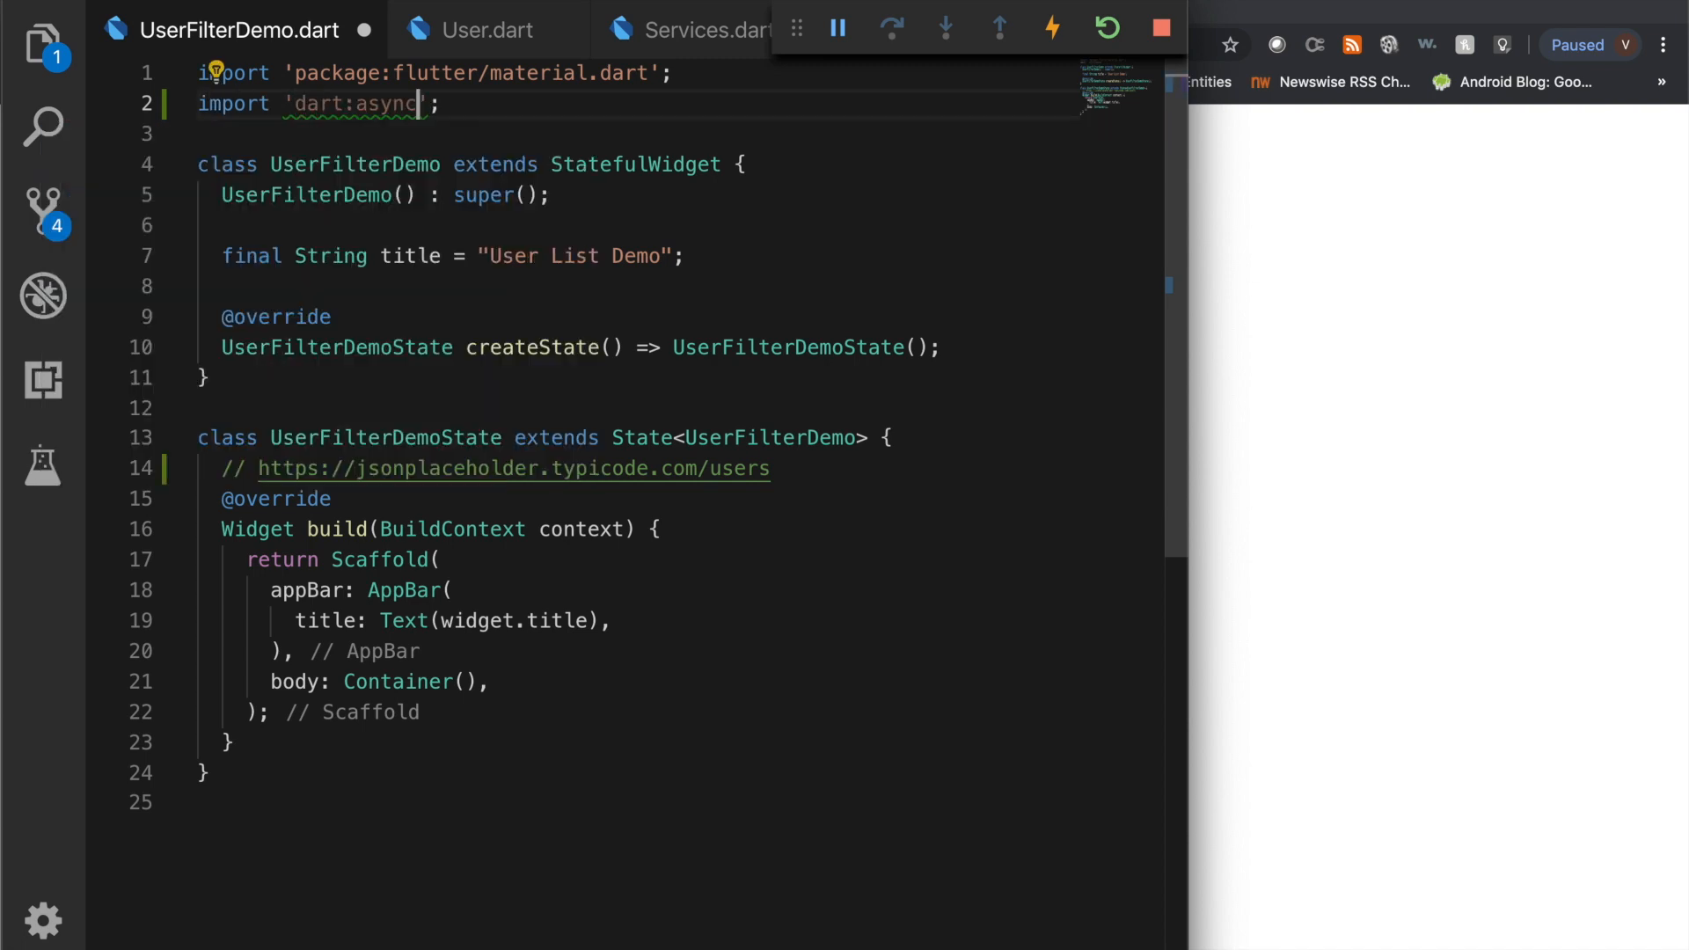
{"action": "key", "text": "Return"}
{"action": "type", "text": "i"}
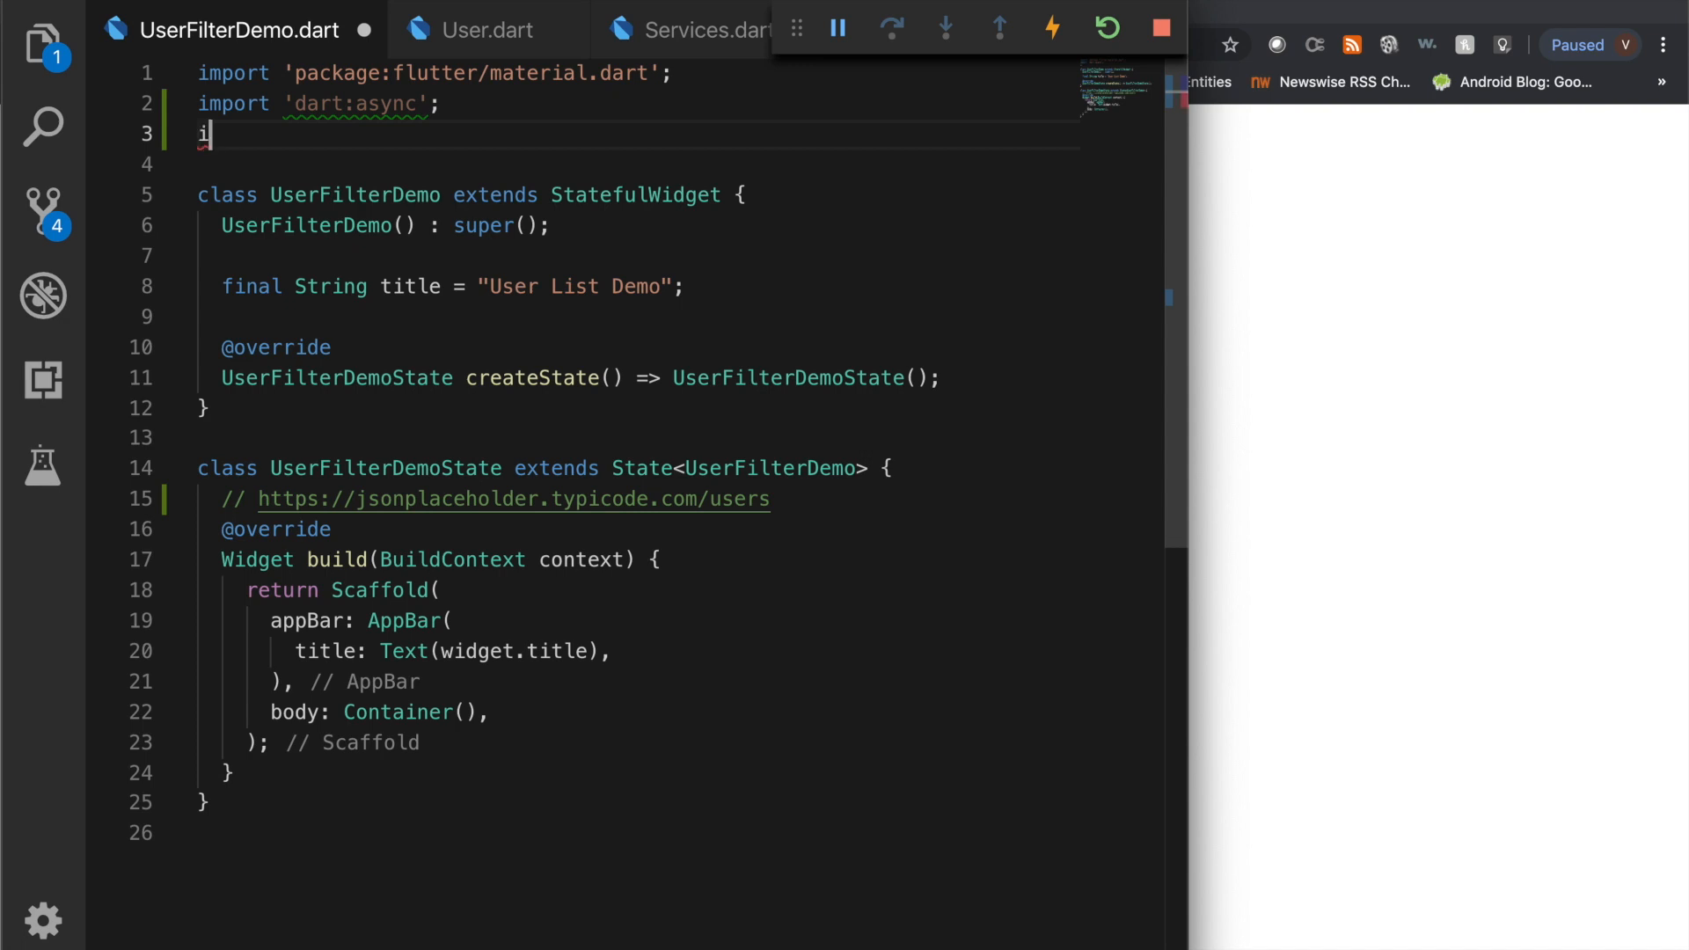
{"action": "type", "text": "mpo"}
{"action": "key", "text": "Tab"}
{"action": "type", "text": "us"}
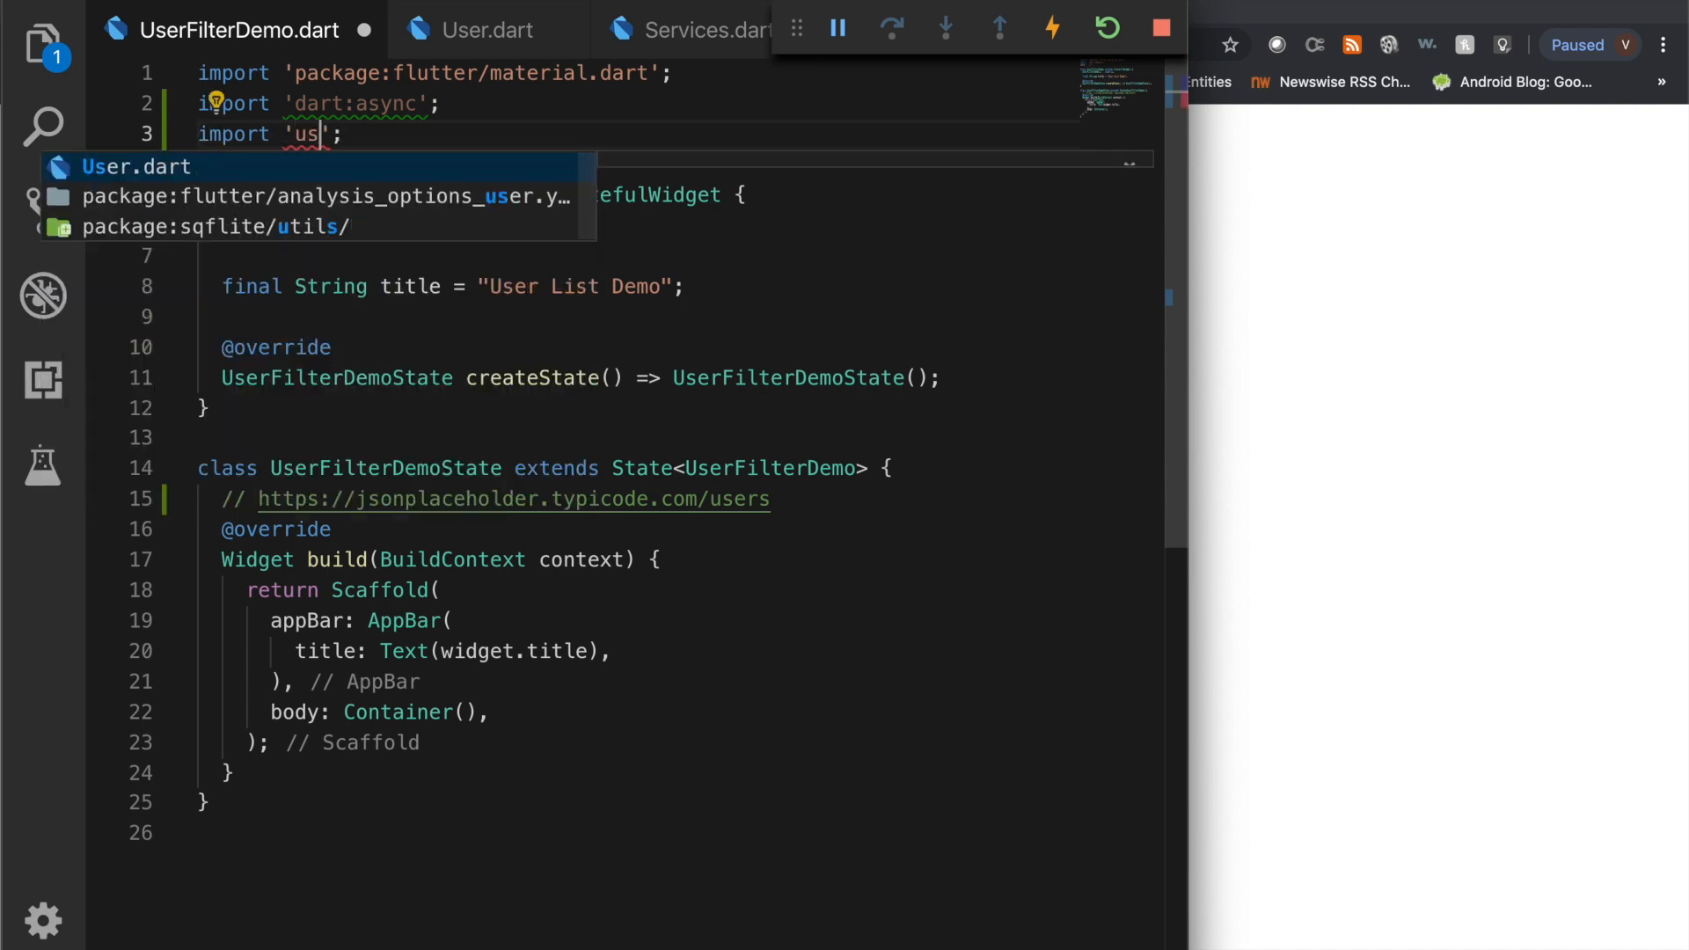
{"action": "type", "text": "er"}
{"action": "key", "text": "Tab"}
{"action": "key", "text": "Return"}
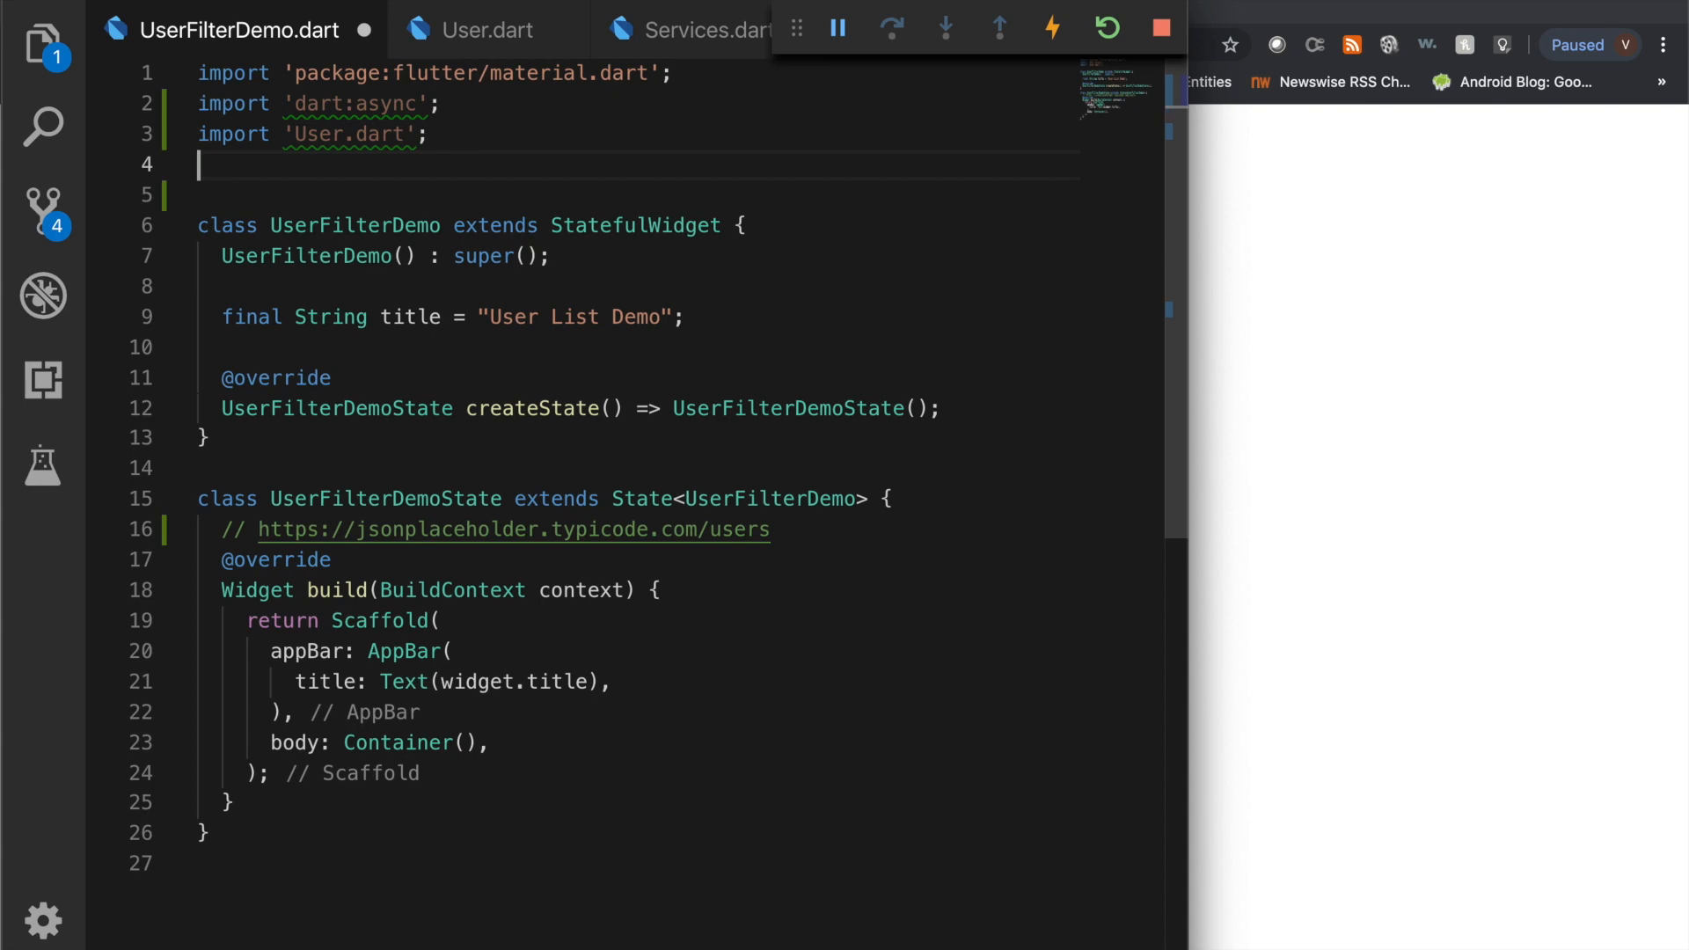
{"action": "type", "text": "imp"}
{"action": "key", "text": "Tab"}
{"action": "type", "text": "ser"}
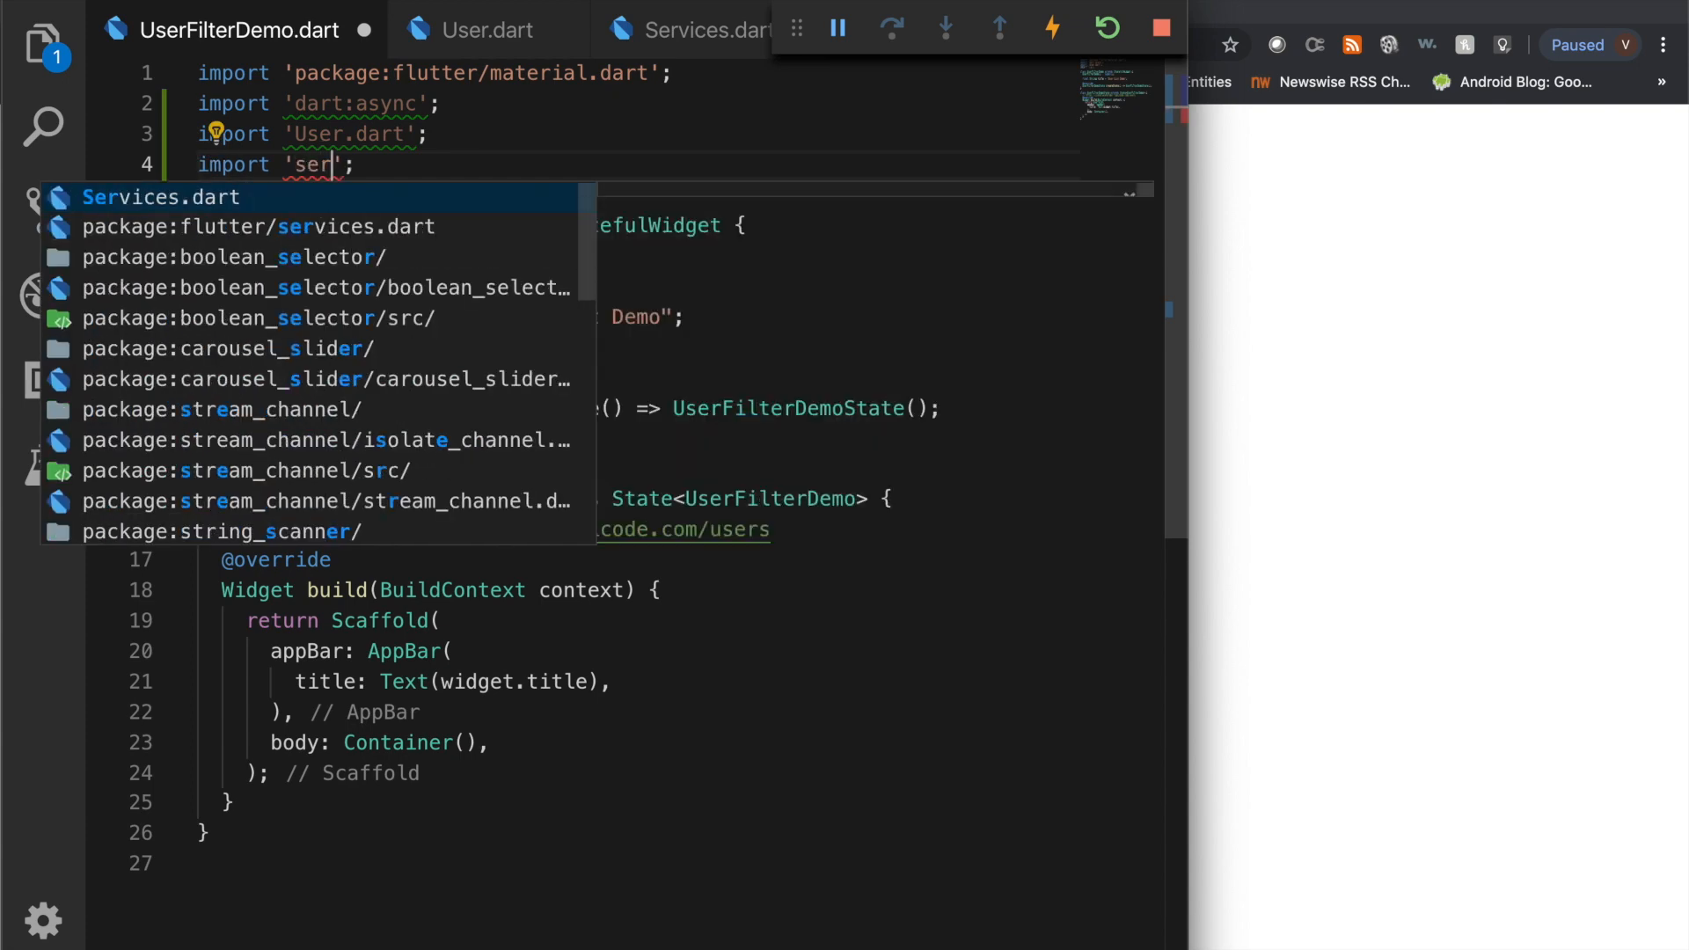
{"action": "key", "text": "Tab"}
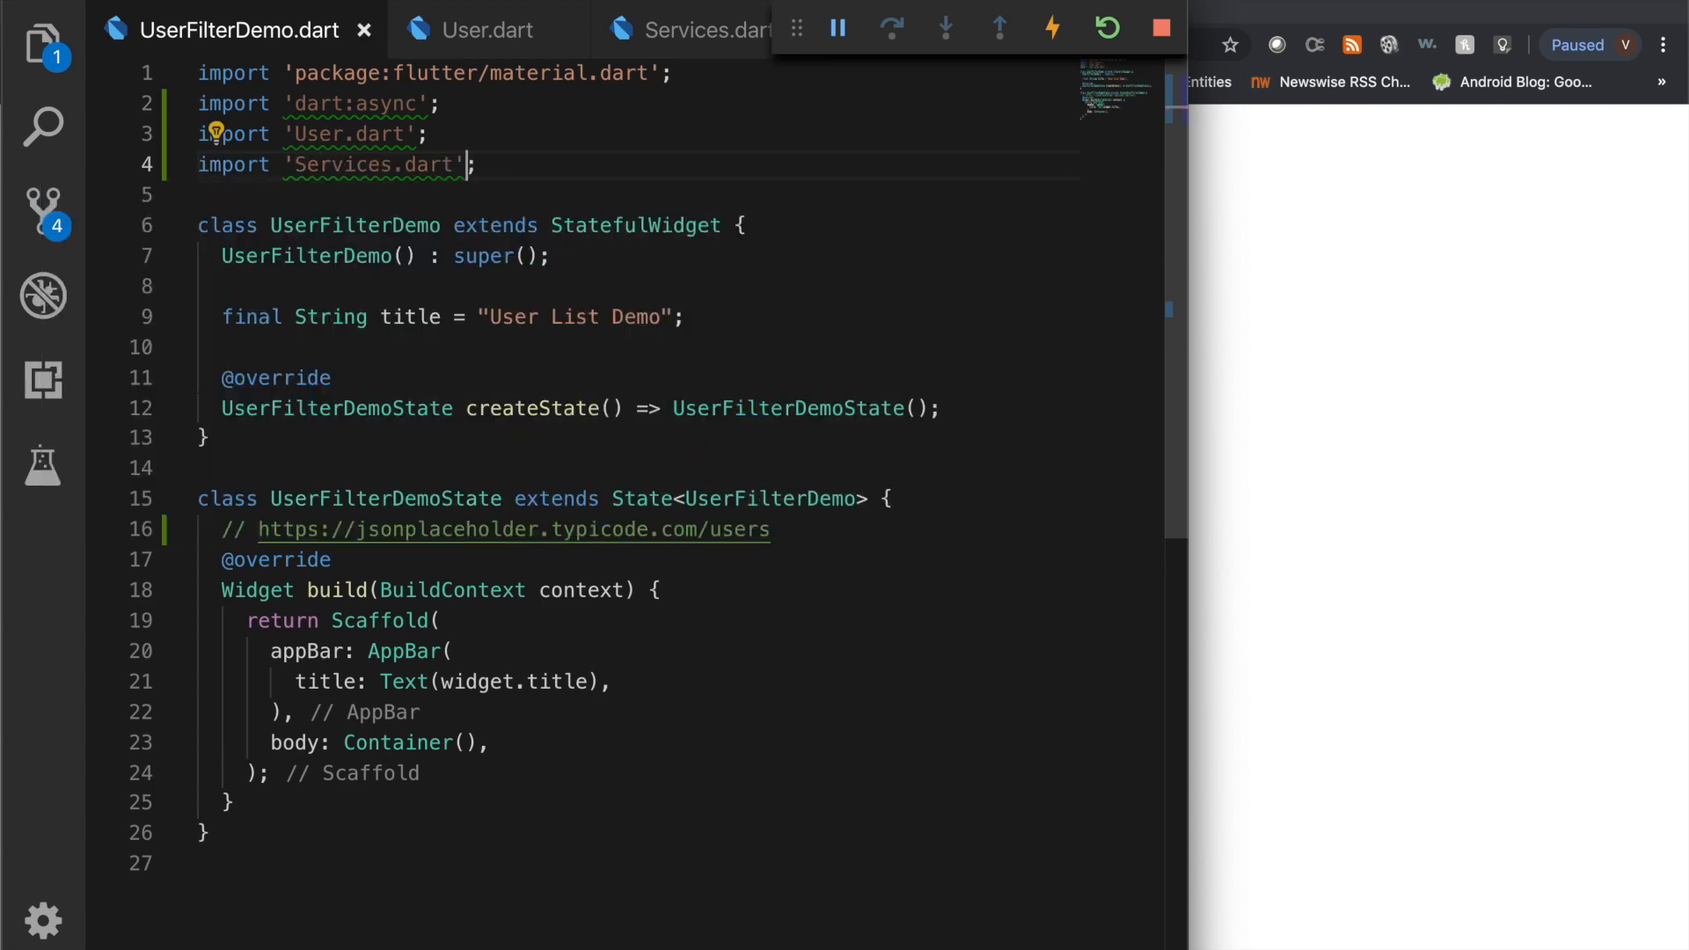
{"action": "key", "text": "ctrl+s"}
{"action": "scroll", "coordinate": [642, 458], "scroll_direction": "down", "scroll_amount": 3}
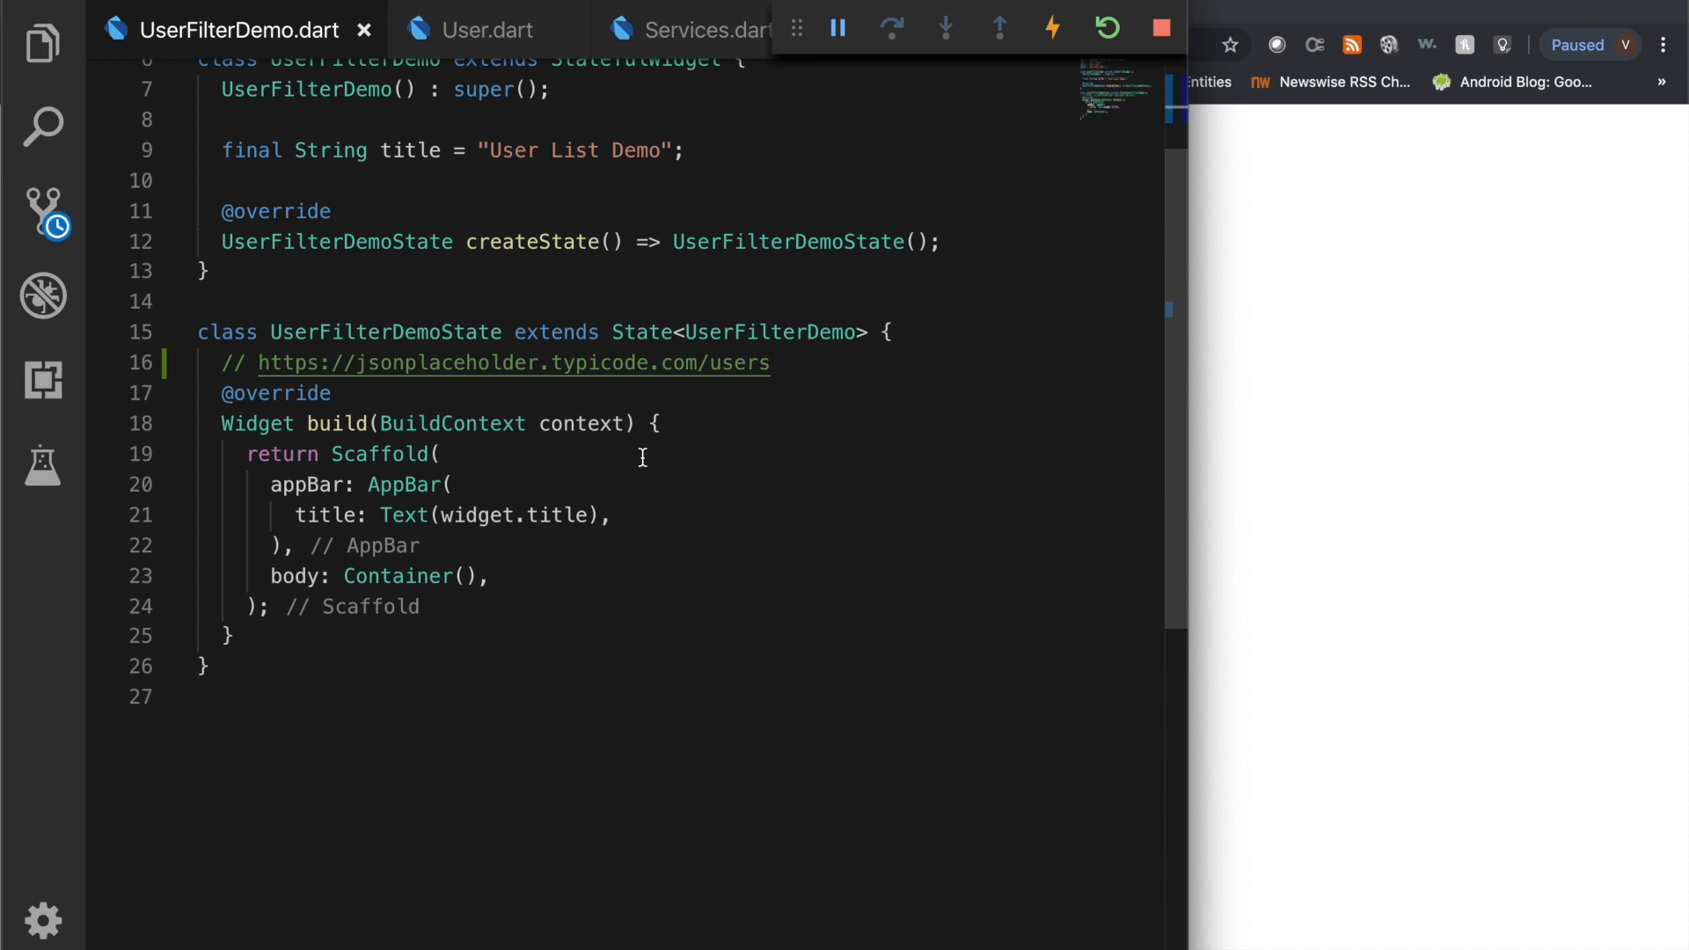
Step: Declare the users list in UserFilterDemoState and add an initState override without the TODO comment
{"action": "left_click", "coordinate": [831, 364]}
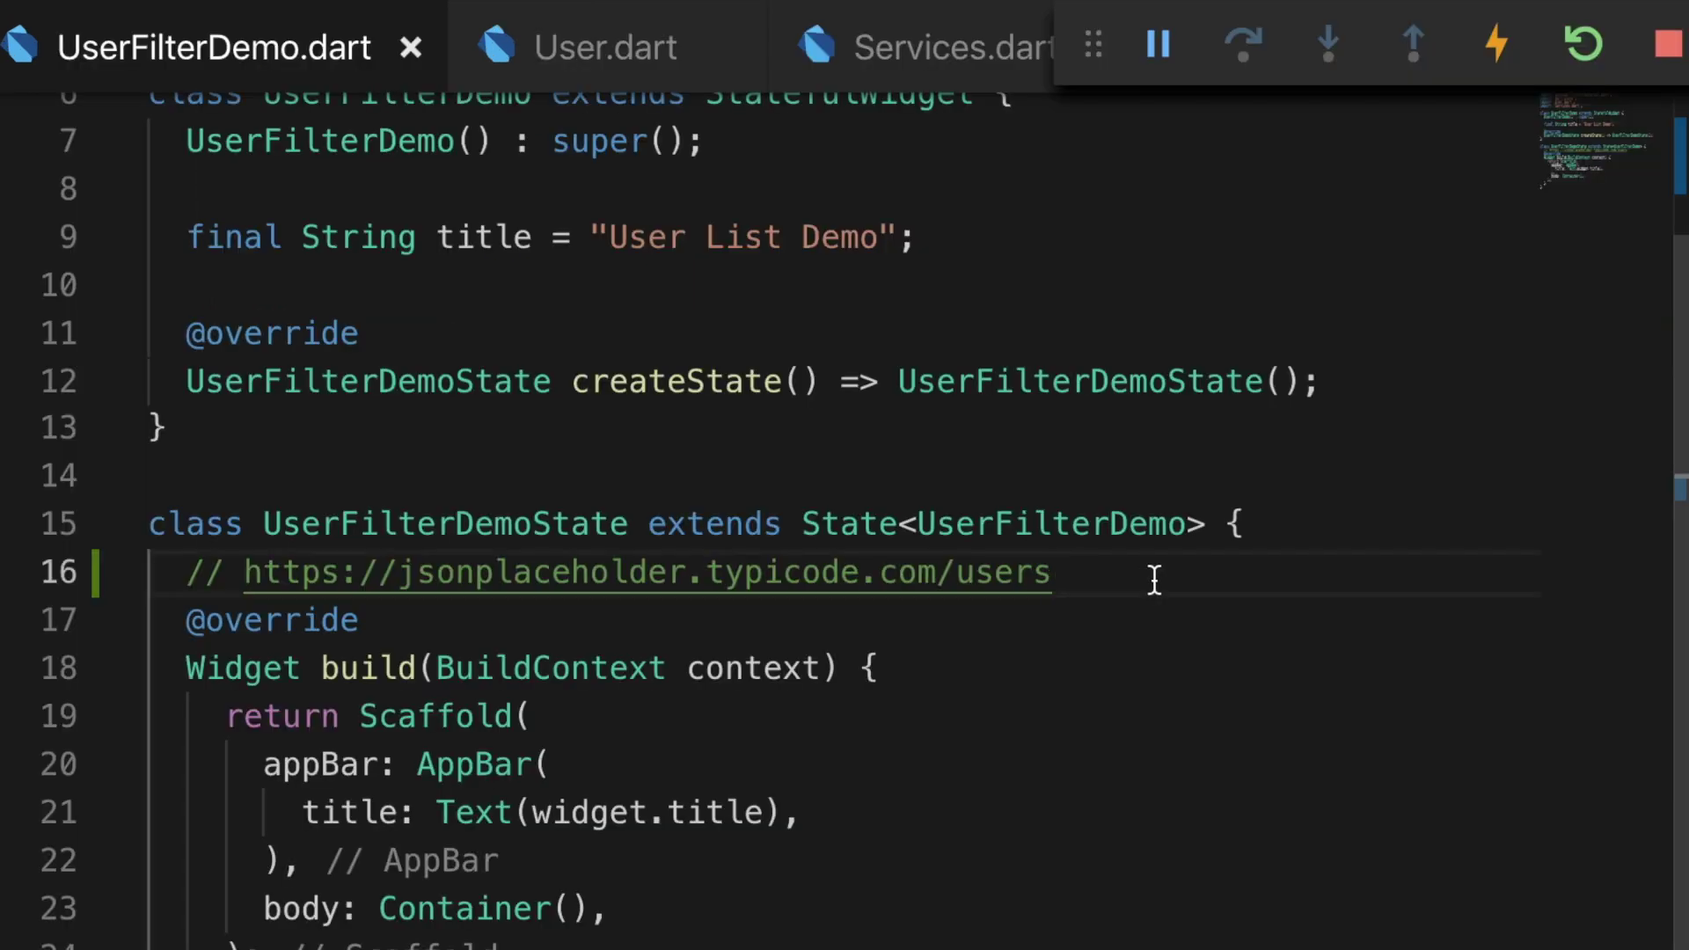
{"action": "key", "text": "Return"}
{"action": "key", "text": "Return"}
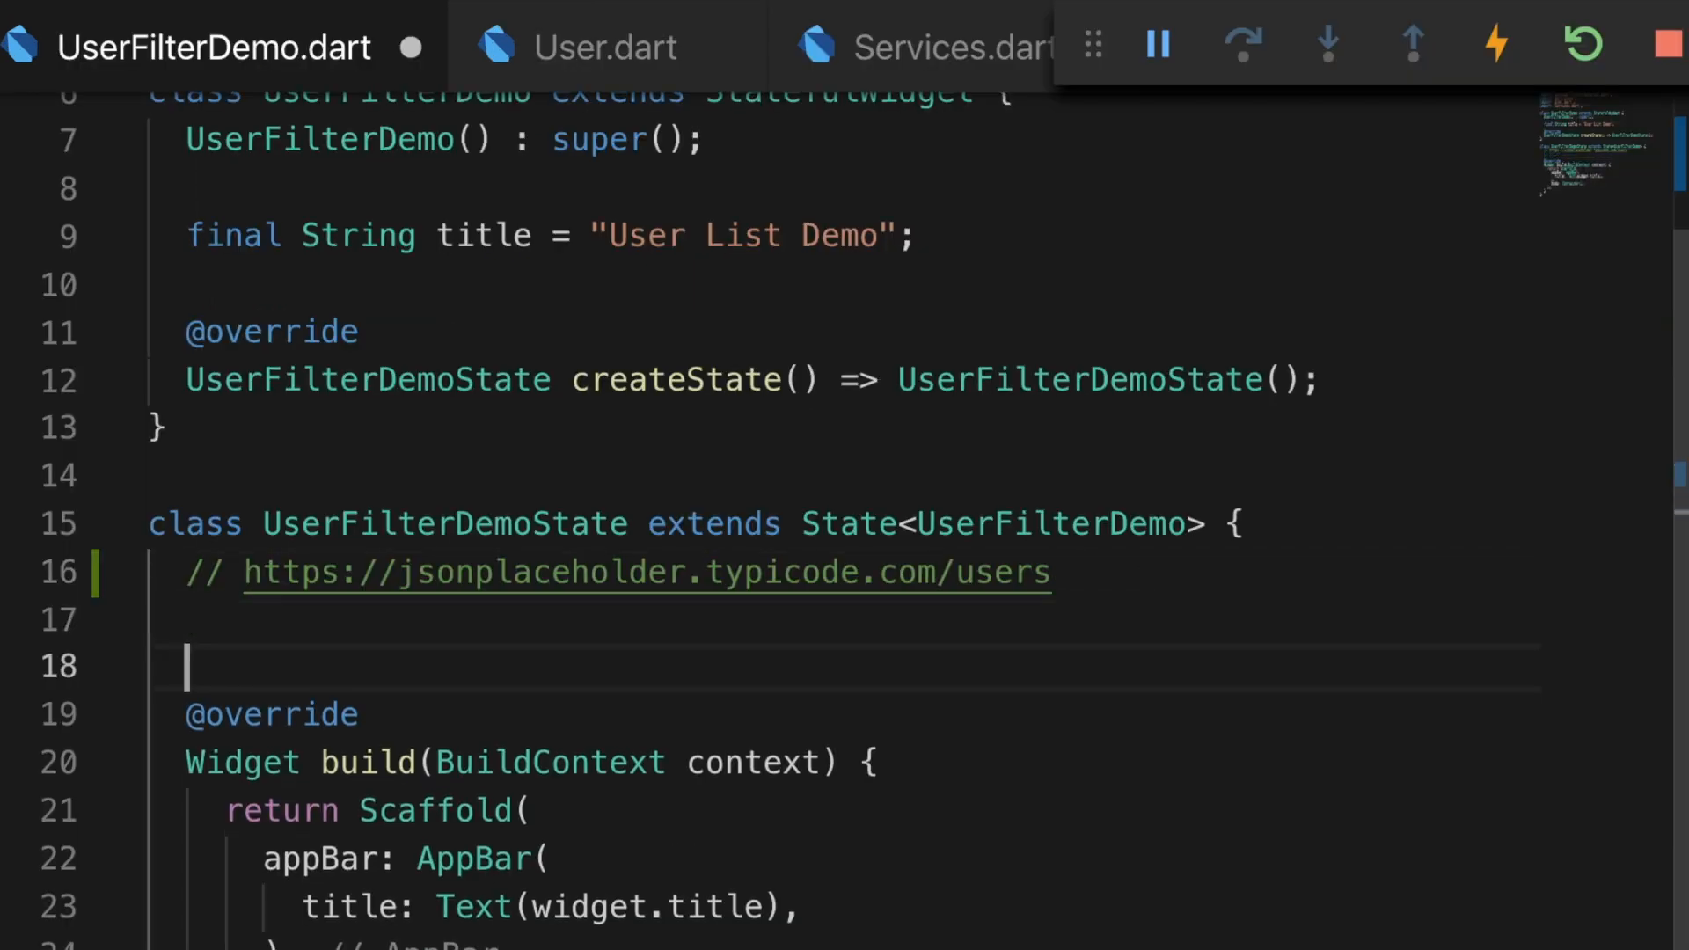
{"action": "type", "text": "List"}
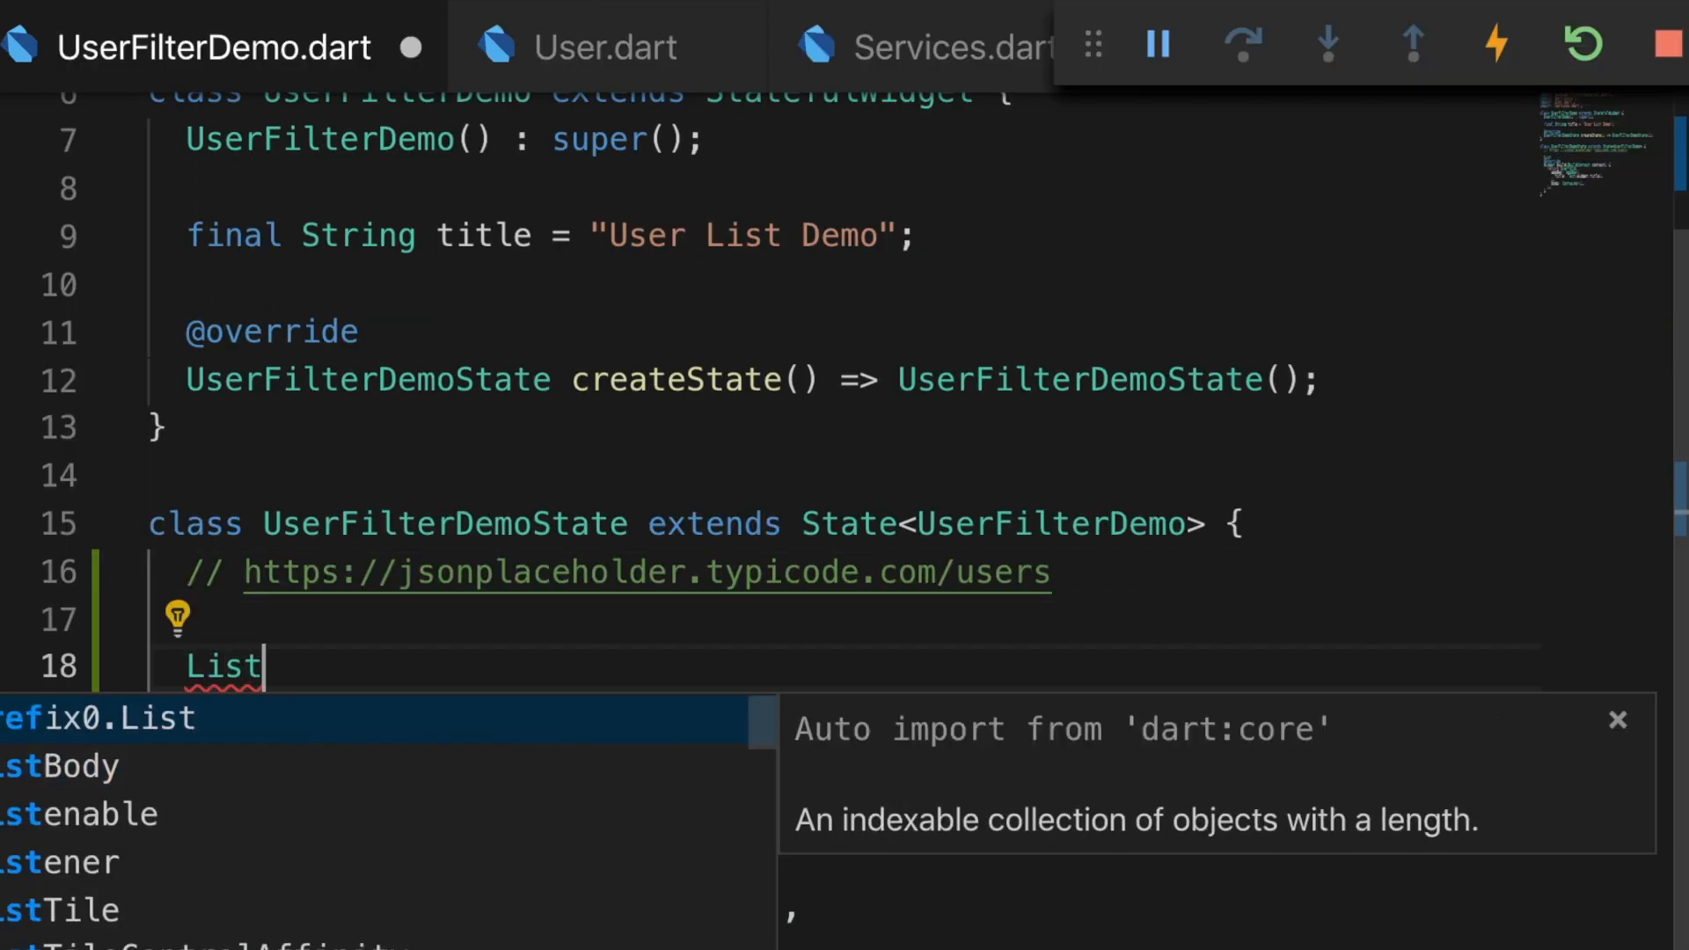
{"action": "type", "text": "<Us"}
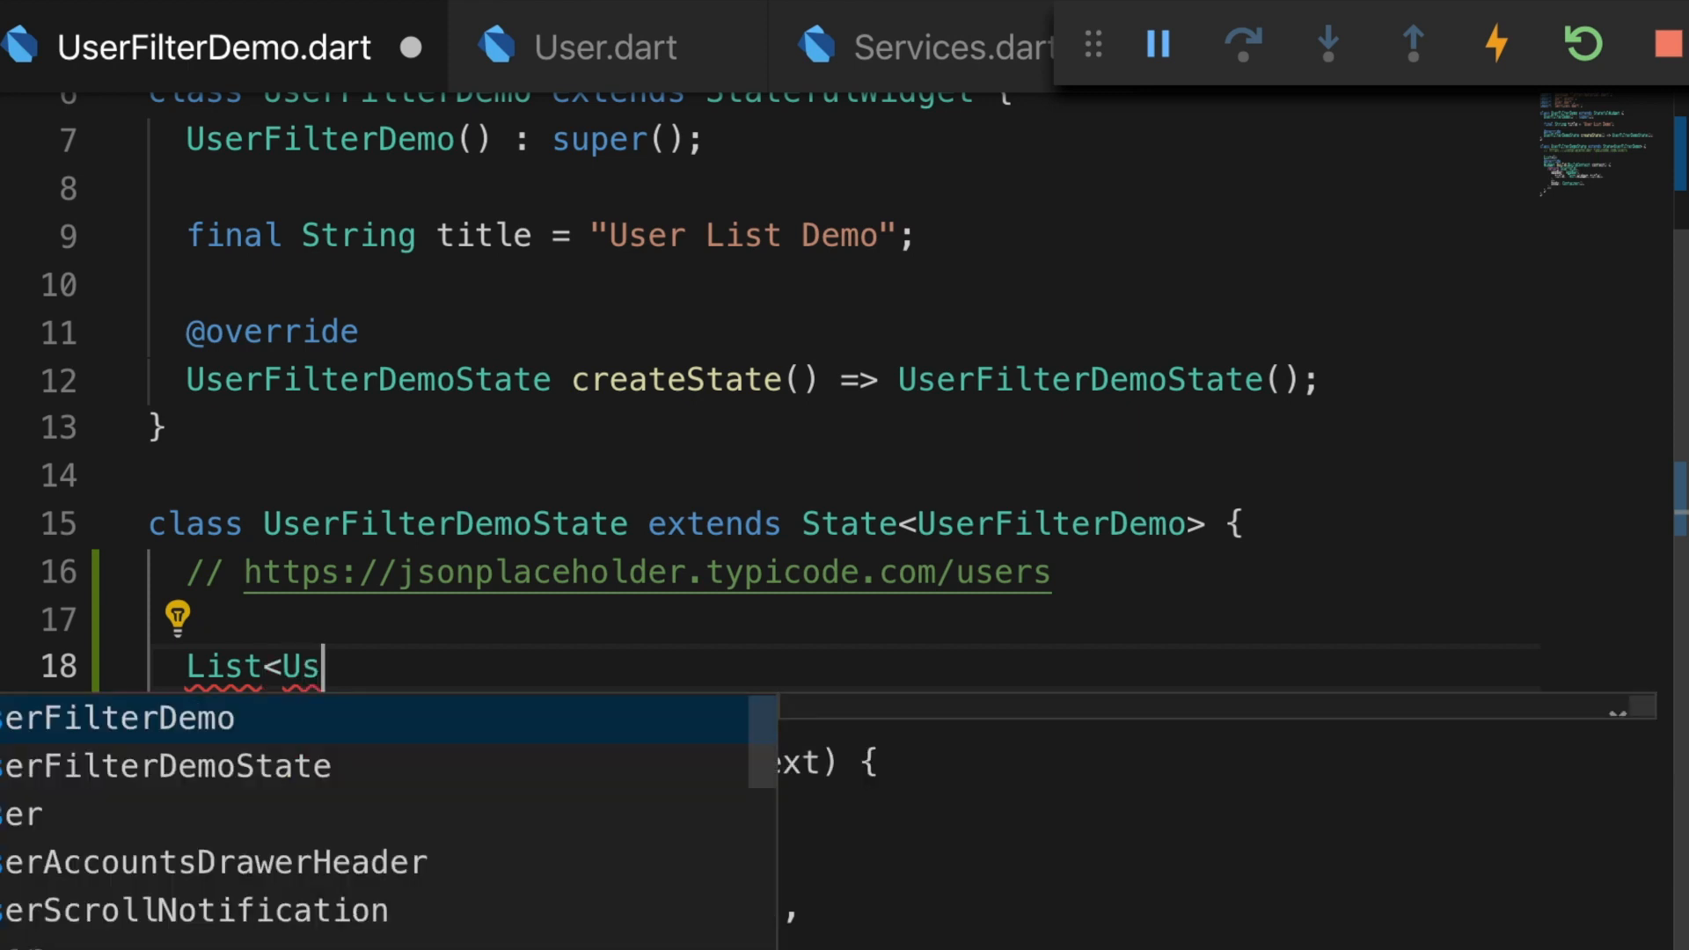
{"action": "type", "text": "er> "}
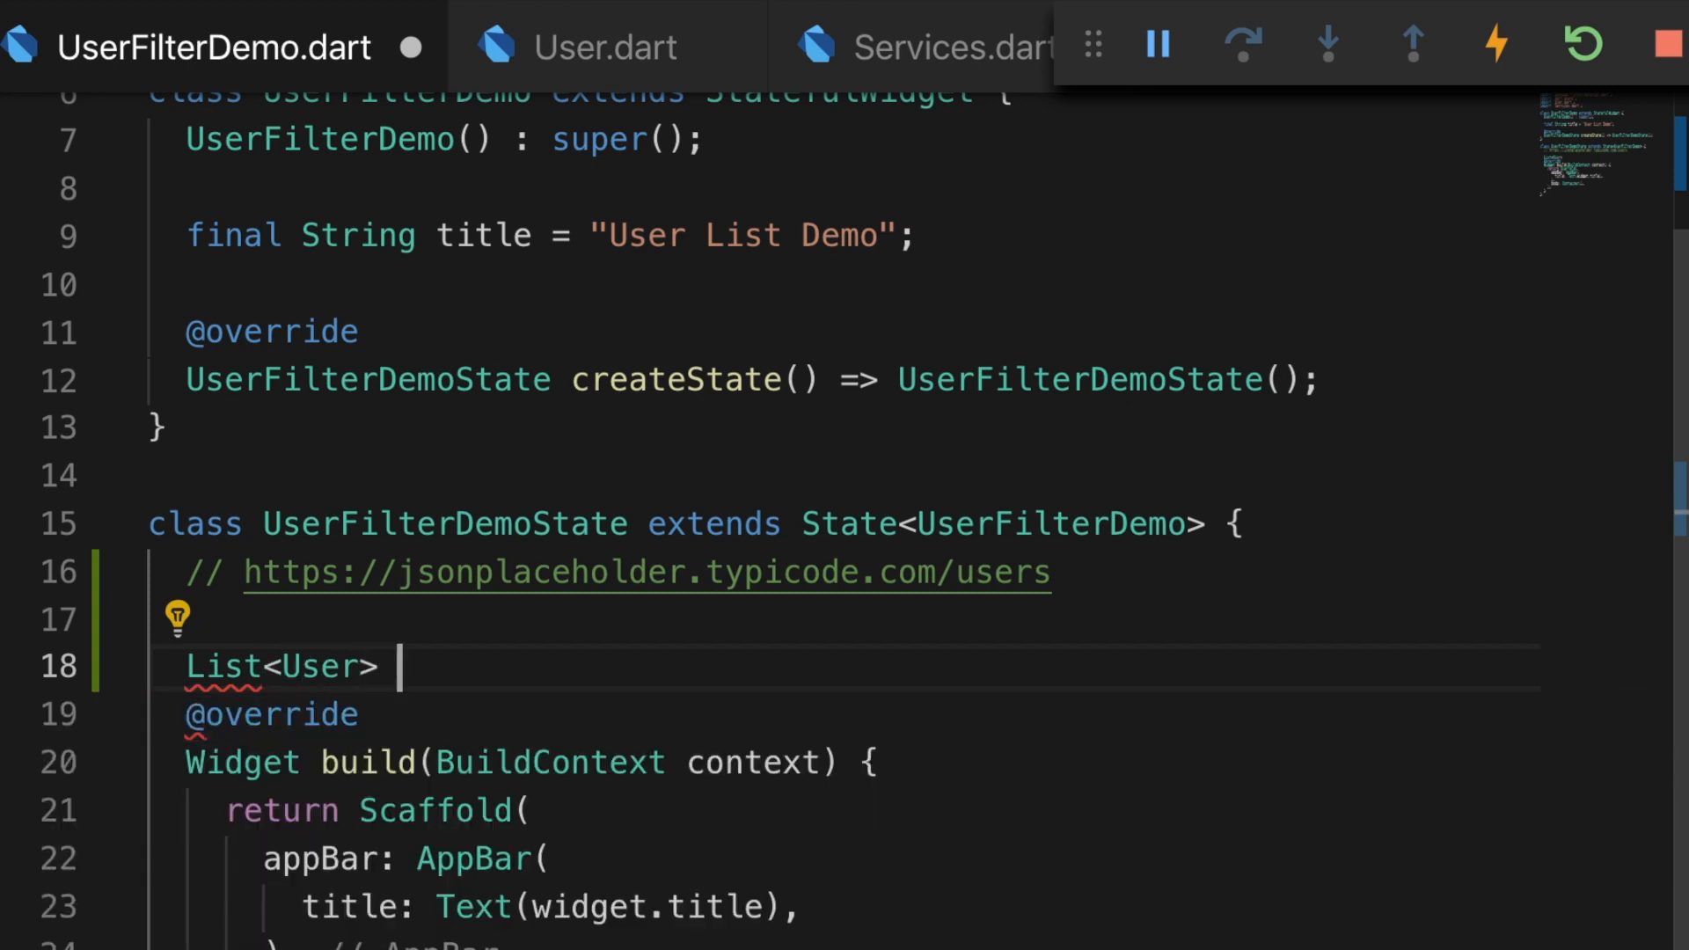
{"action": "type", "text": "users = "}
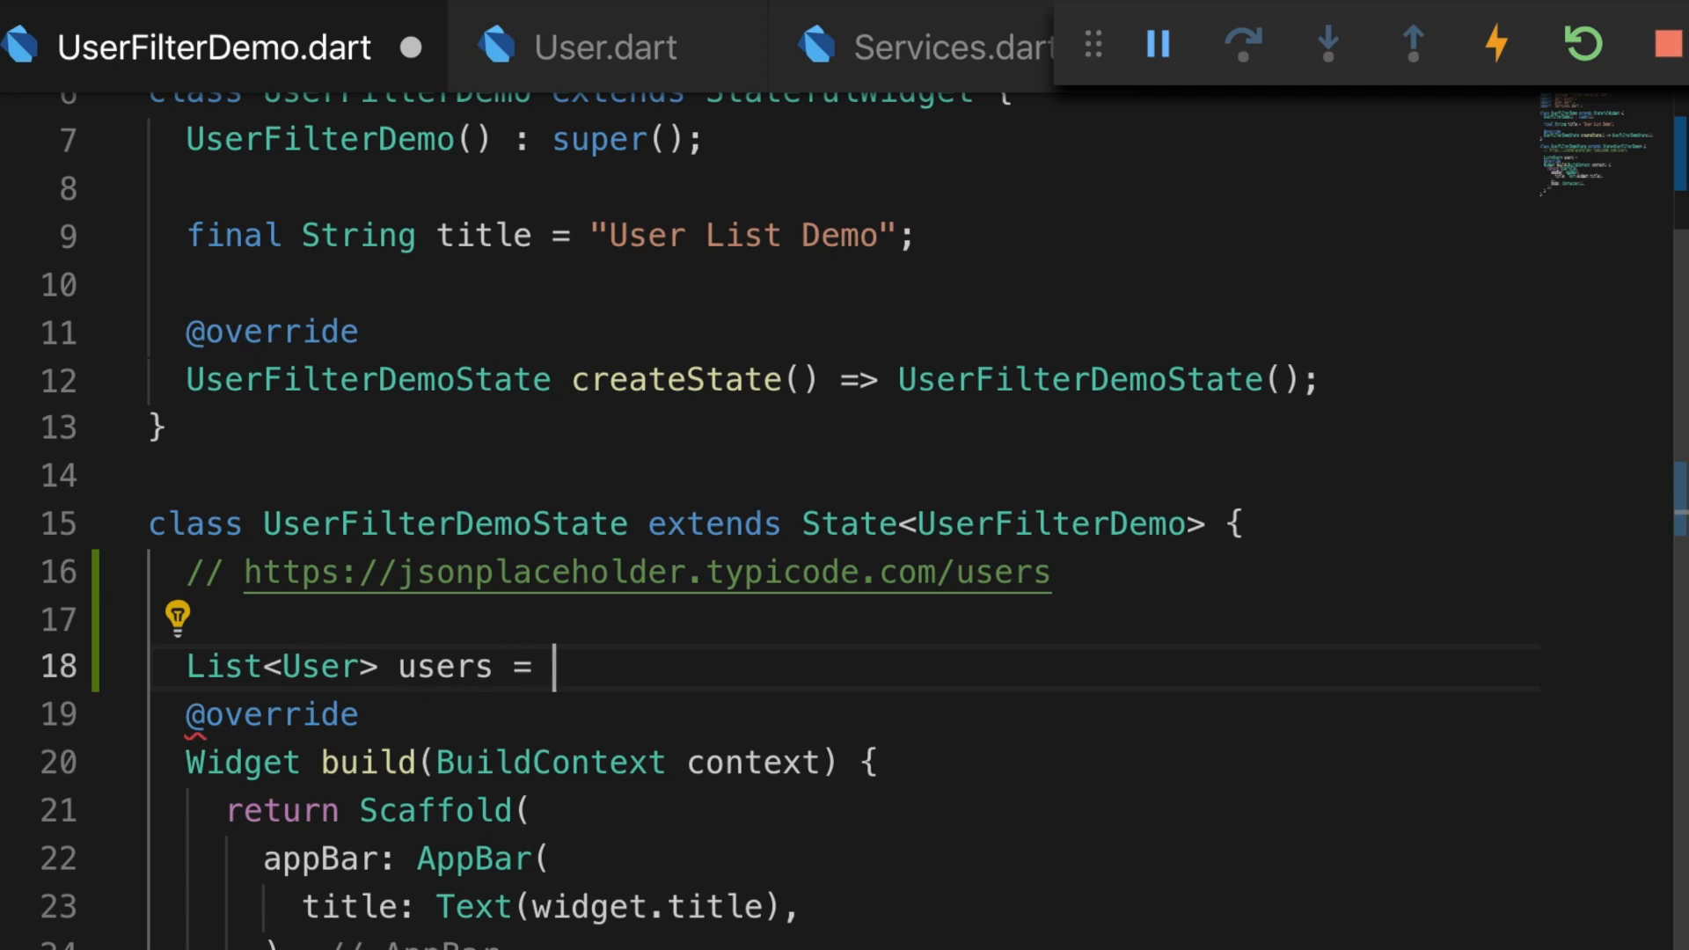
{"action": "type", "text": "List()"}
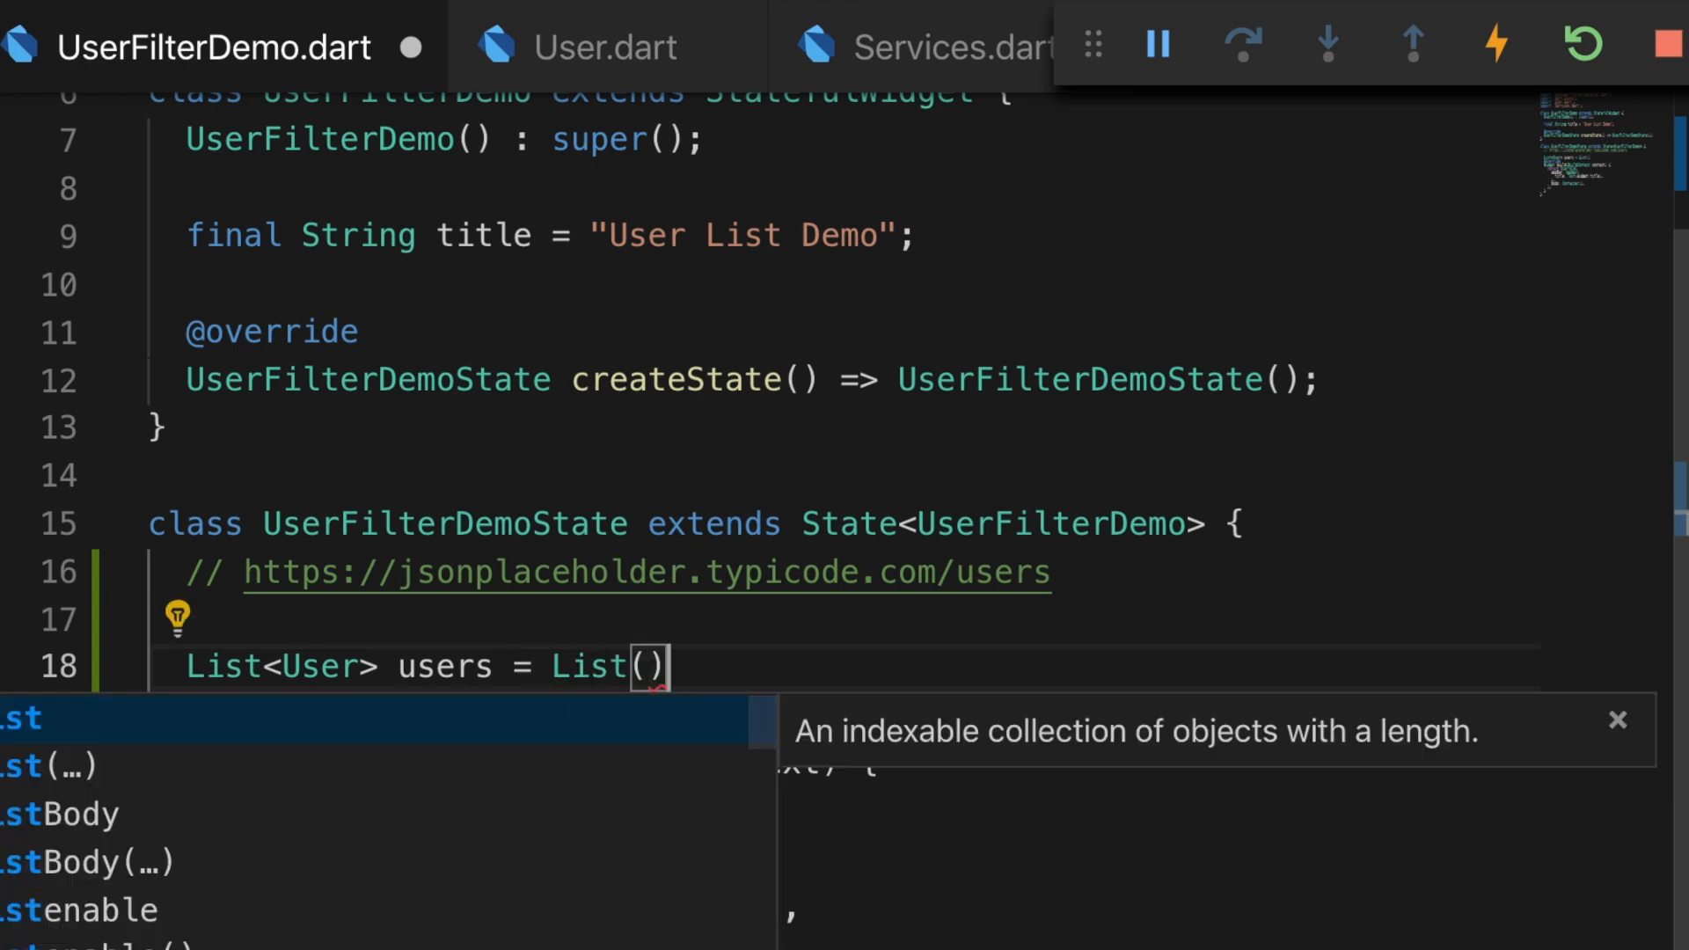
{"action": "type", "text": ";"}
{"action": "key", "text": "Return"}
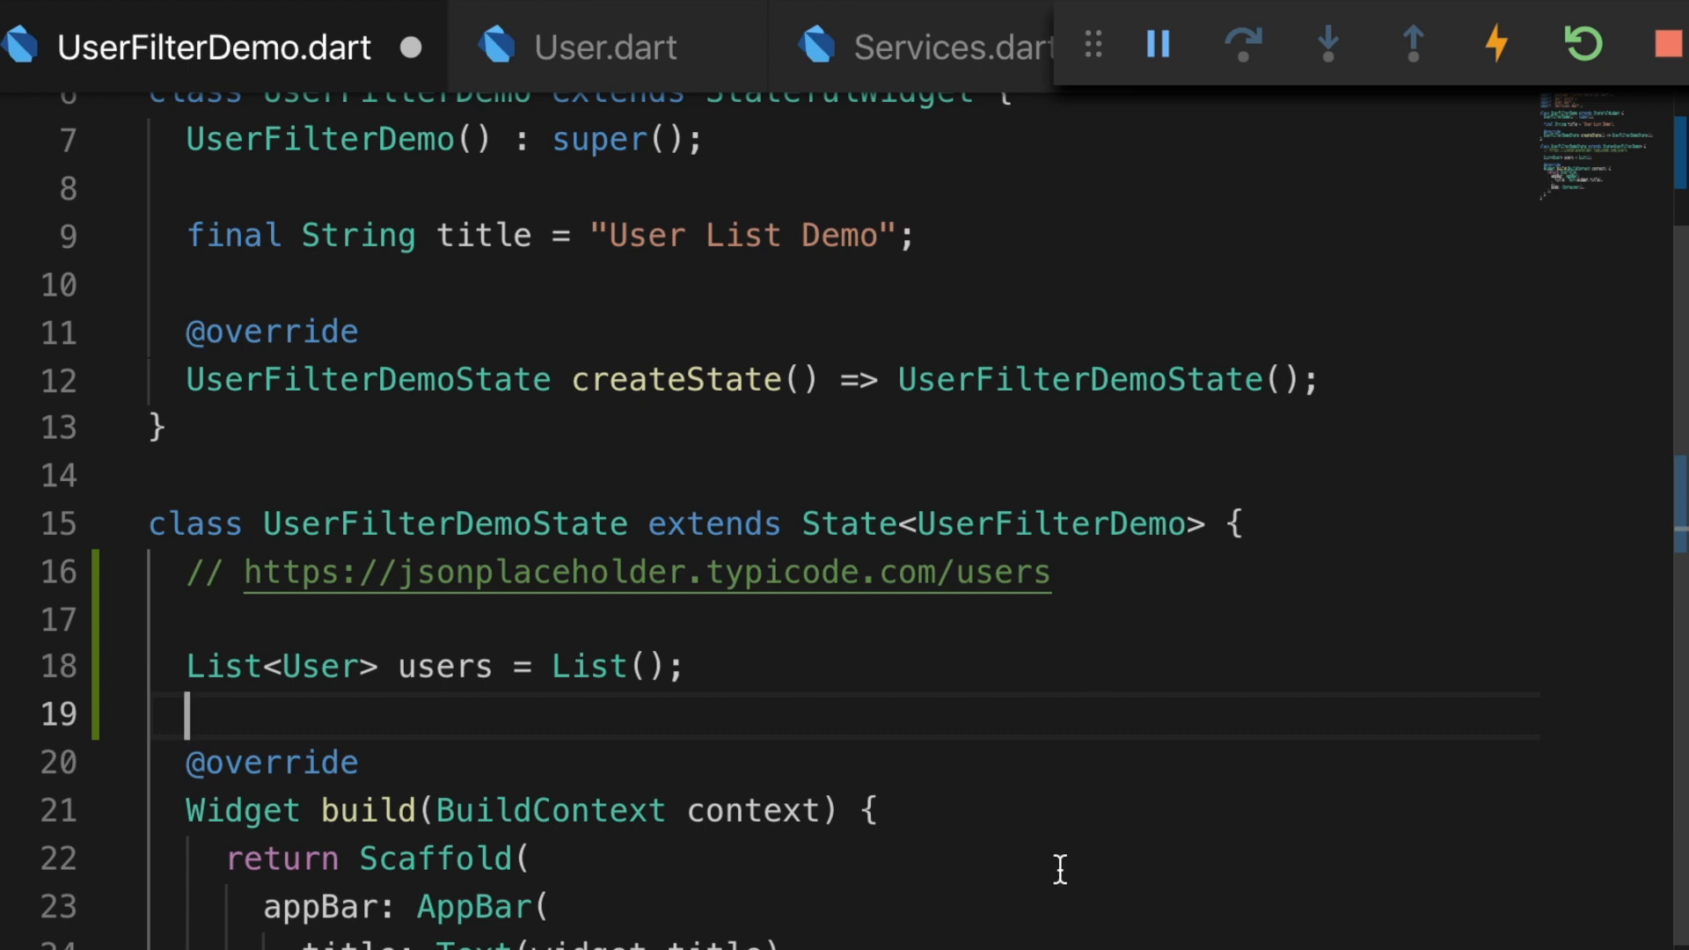
{"action": "key", "text": "Return"}
{"action": "type", "text": "ini"}
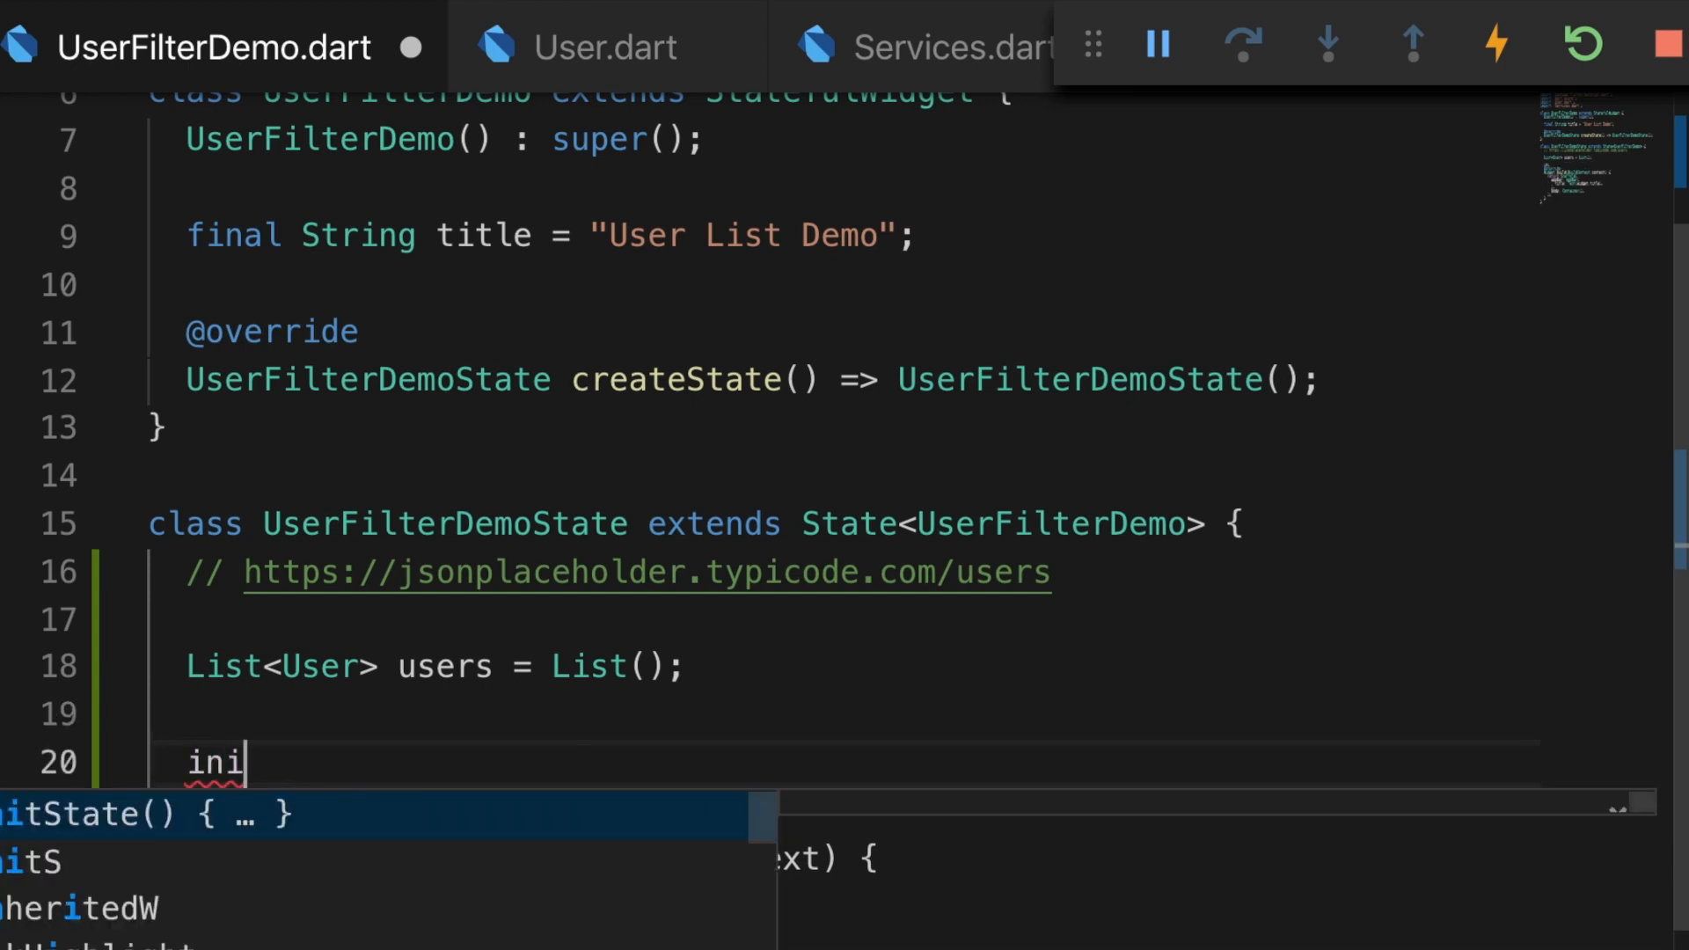
{"action": "key", "text": "Return"}
{"action": "key", "text": "Up"}
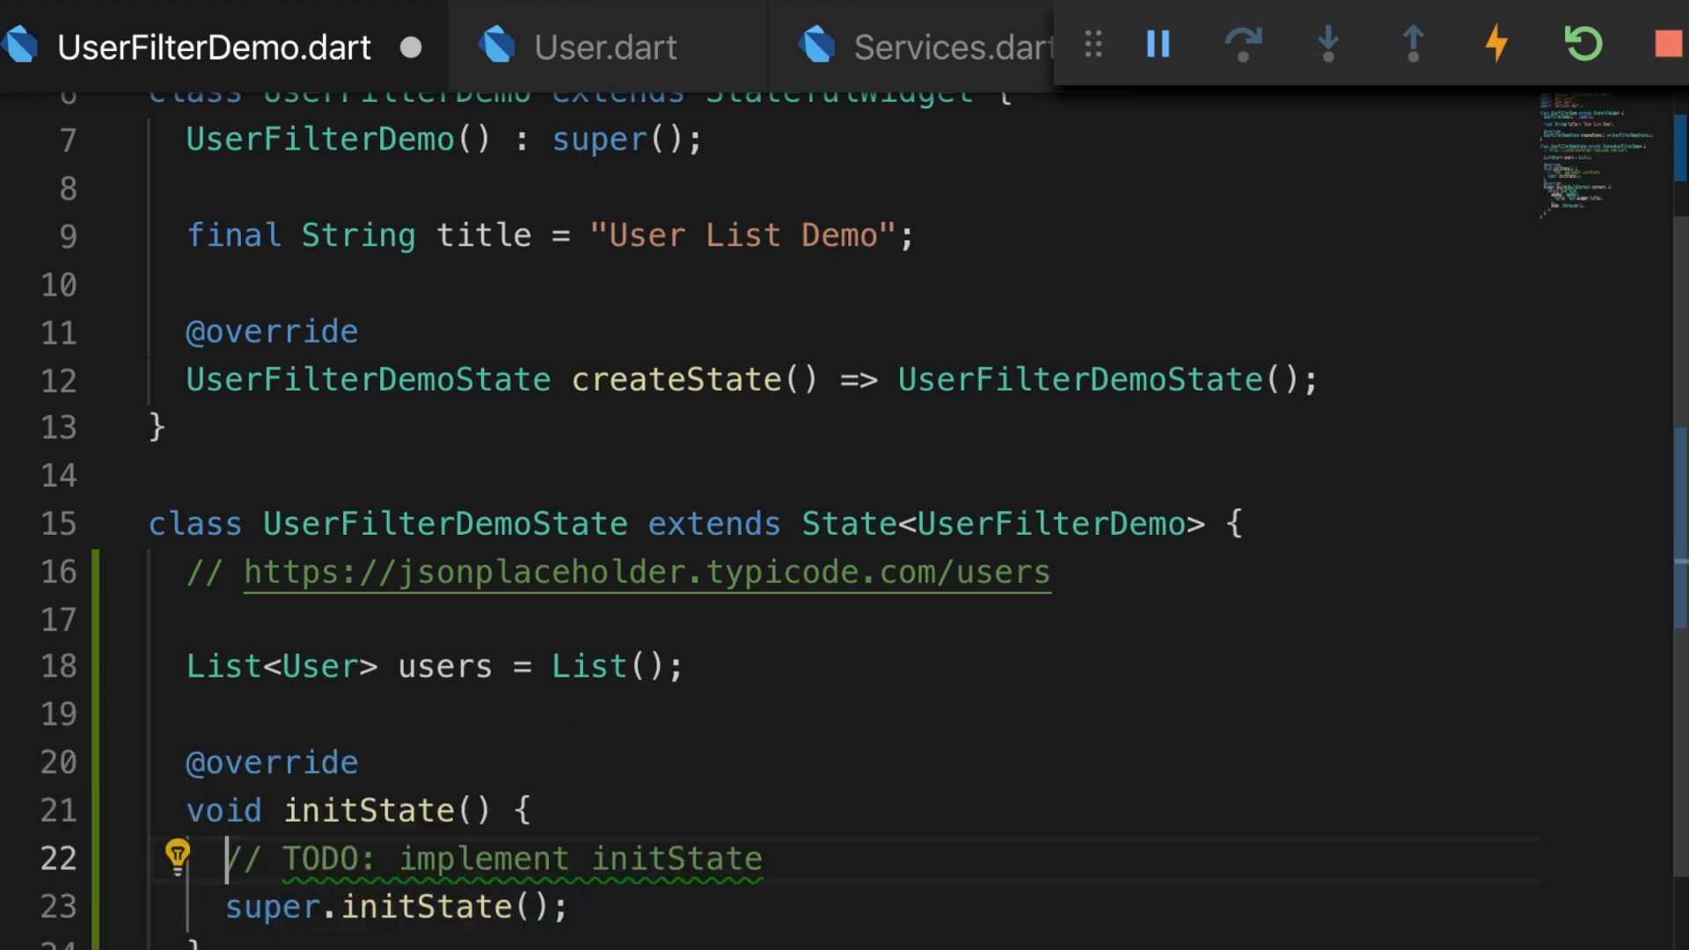
{"action": "key", "text": "ctrl+shift+k"}
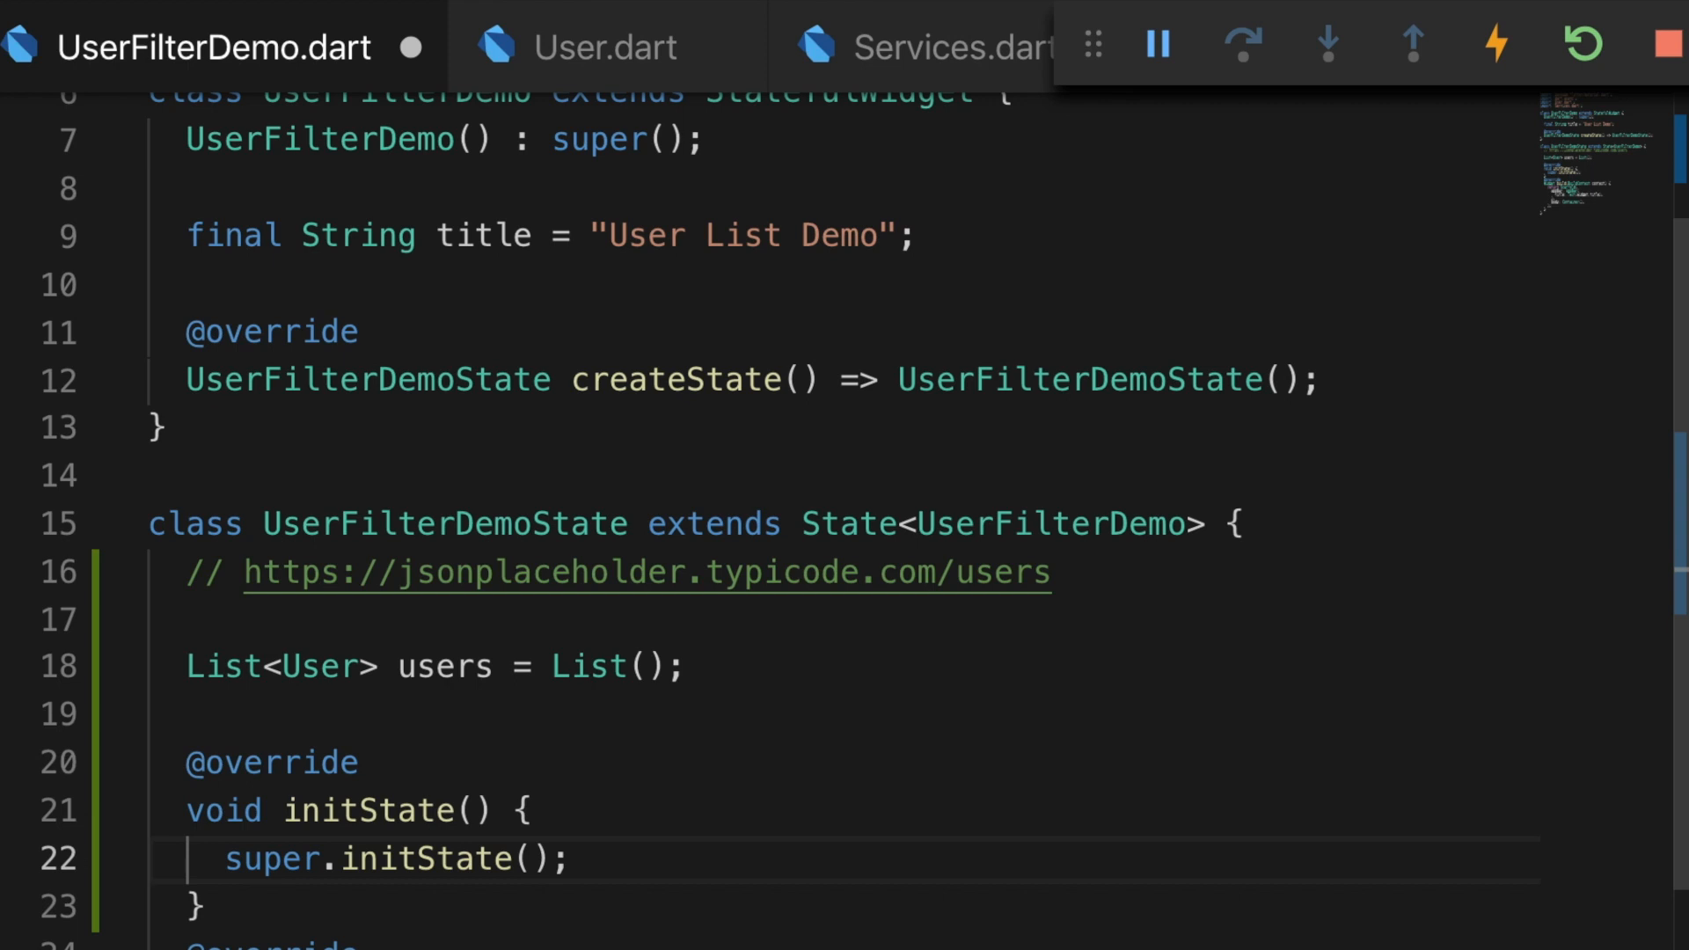
Step: Call Services.getUsers().then((usersFromServer) {...}) after super.initState()
{"action": "key", "text": "Return"}
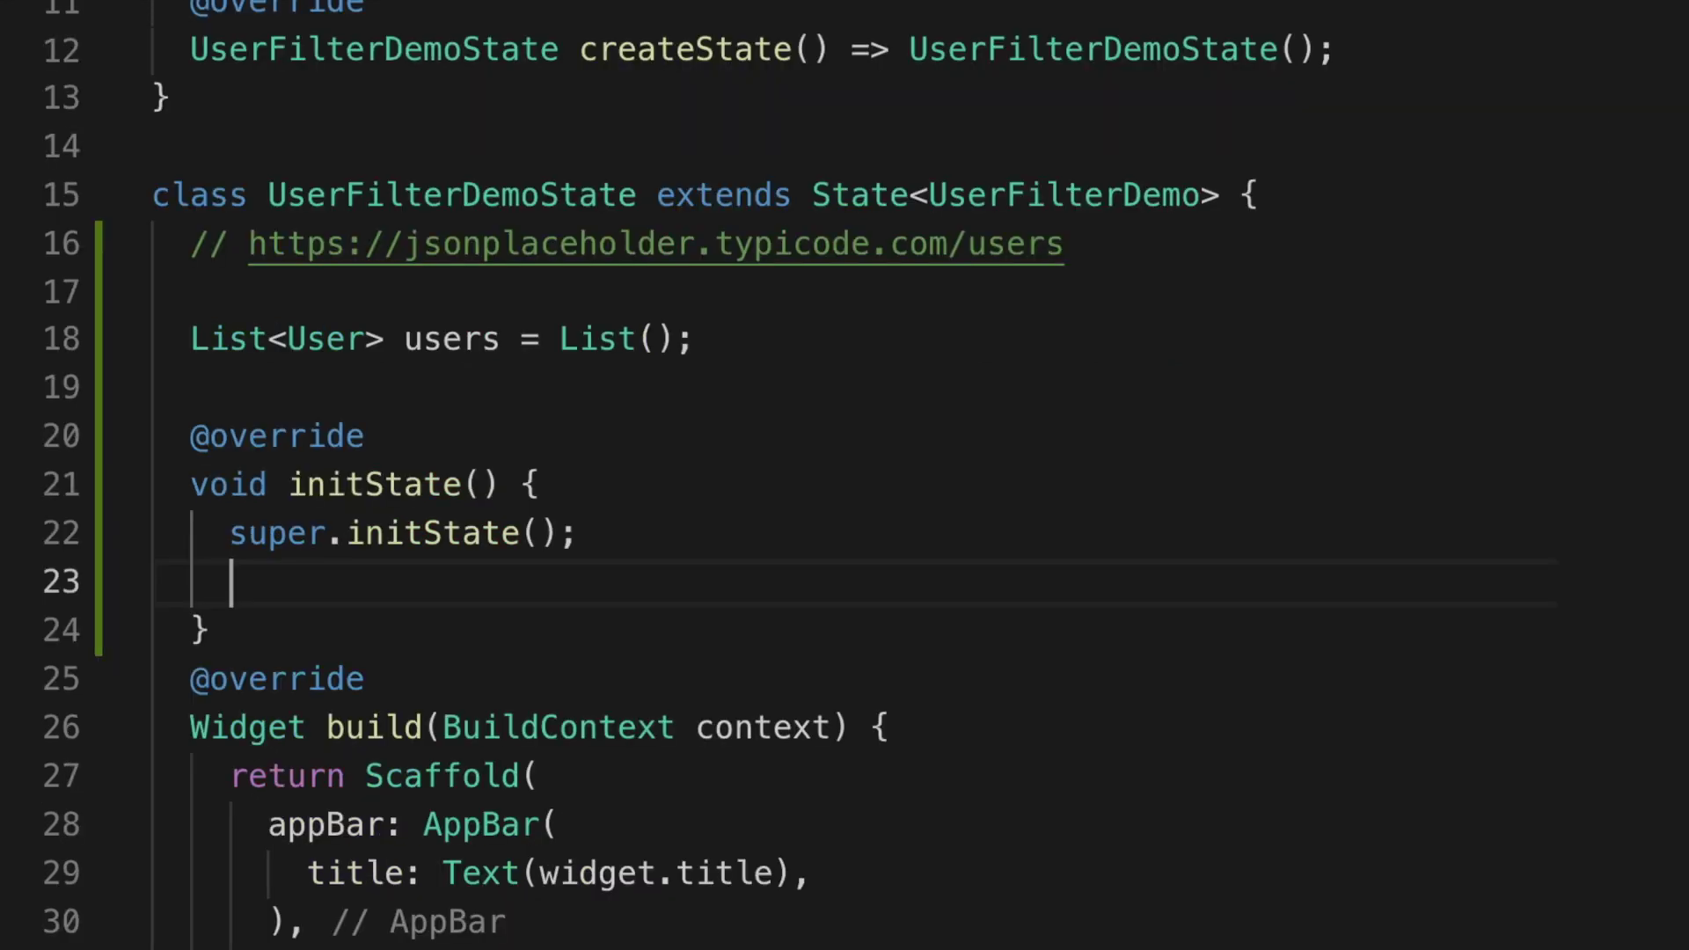
{"action": "type", "text": "Servi"}
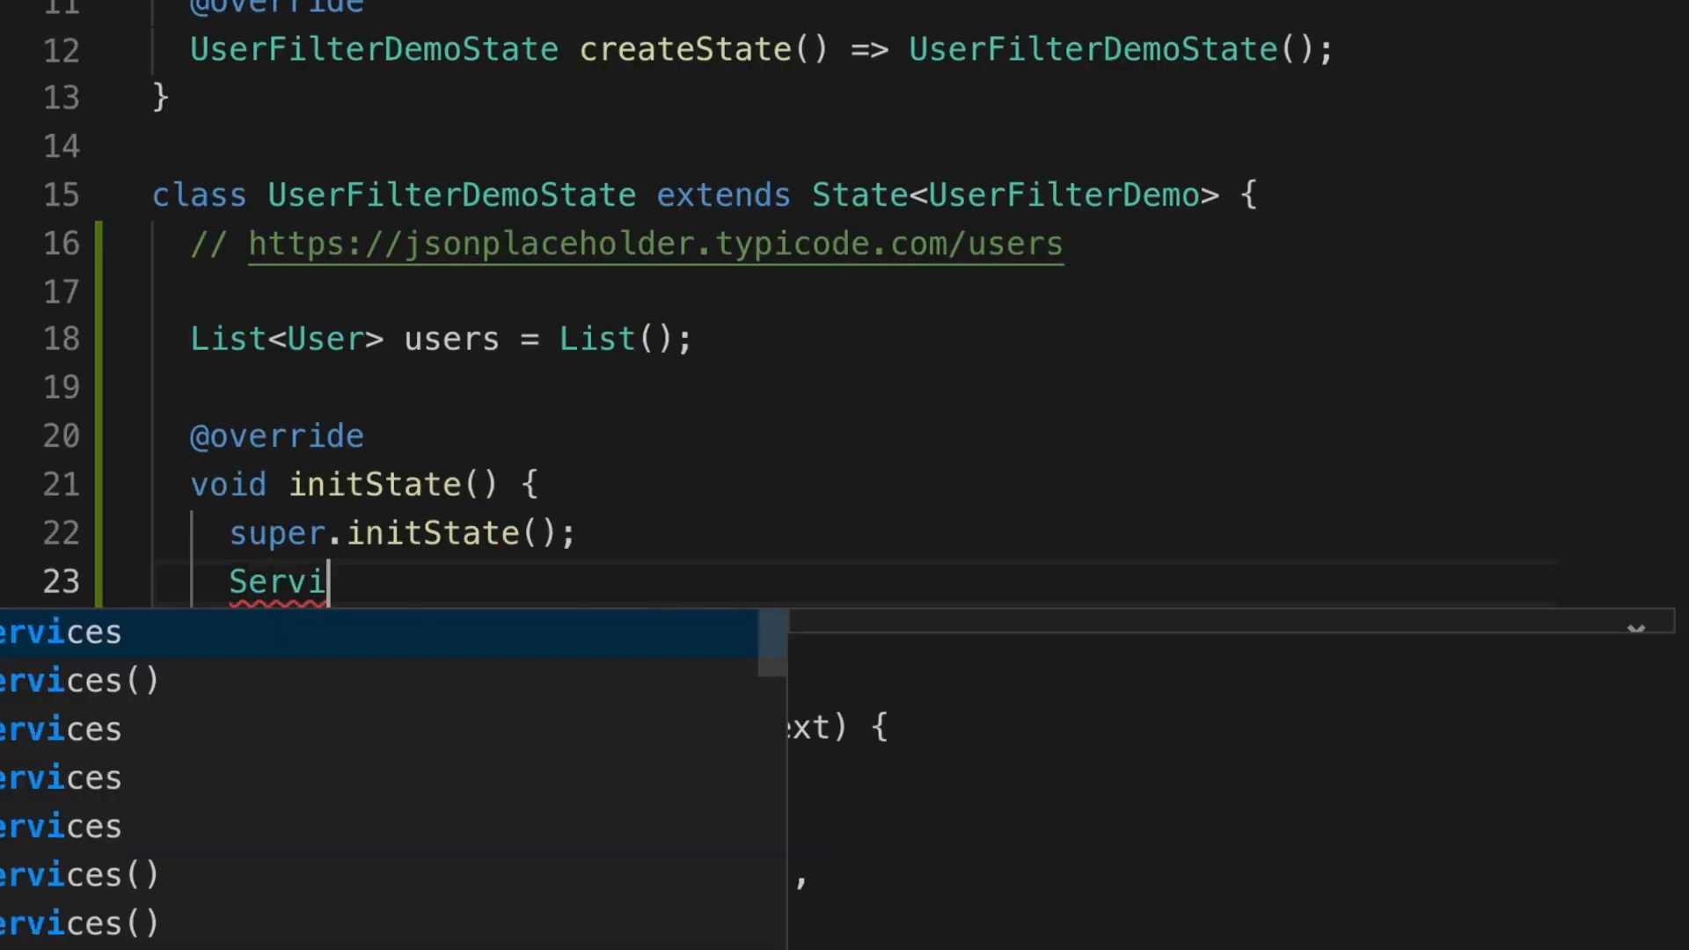
{"action": "type", "text": "ces"}
{"action": "key", "text": "Escape"}
{"action": "type", "text": ".get"}
{"action": "key", "text": "Return"}
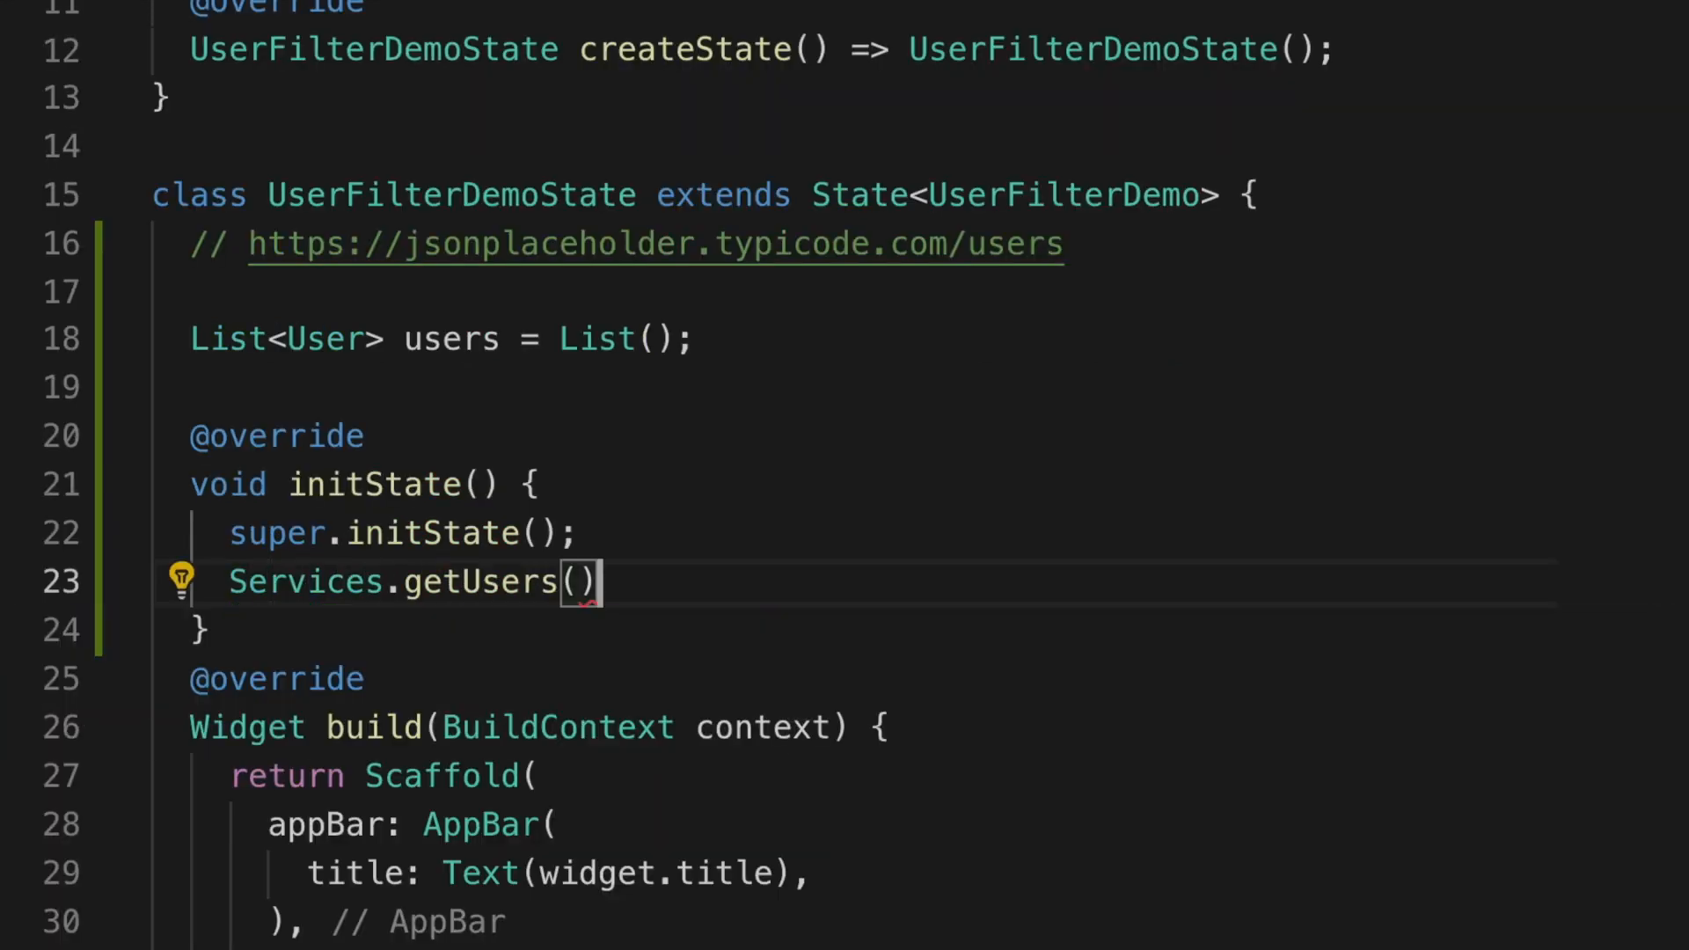
{"action": "type", "text": ".th"}
{"action": "key", "text": "Return"}
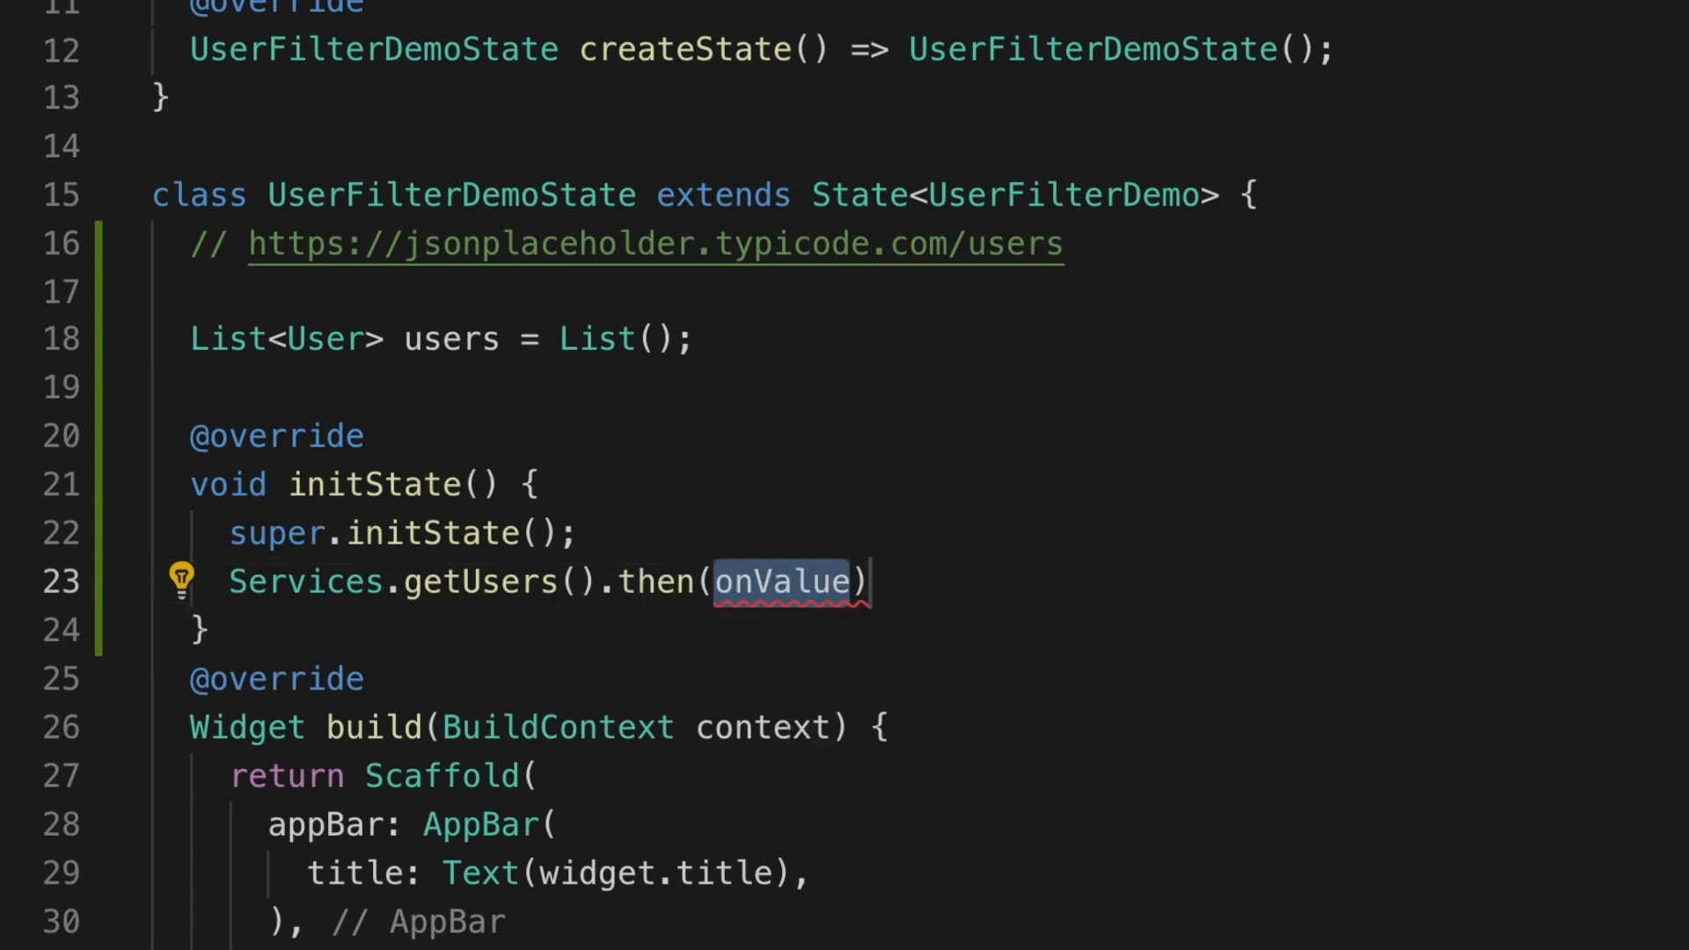
{"action": "type", "text": "("}
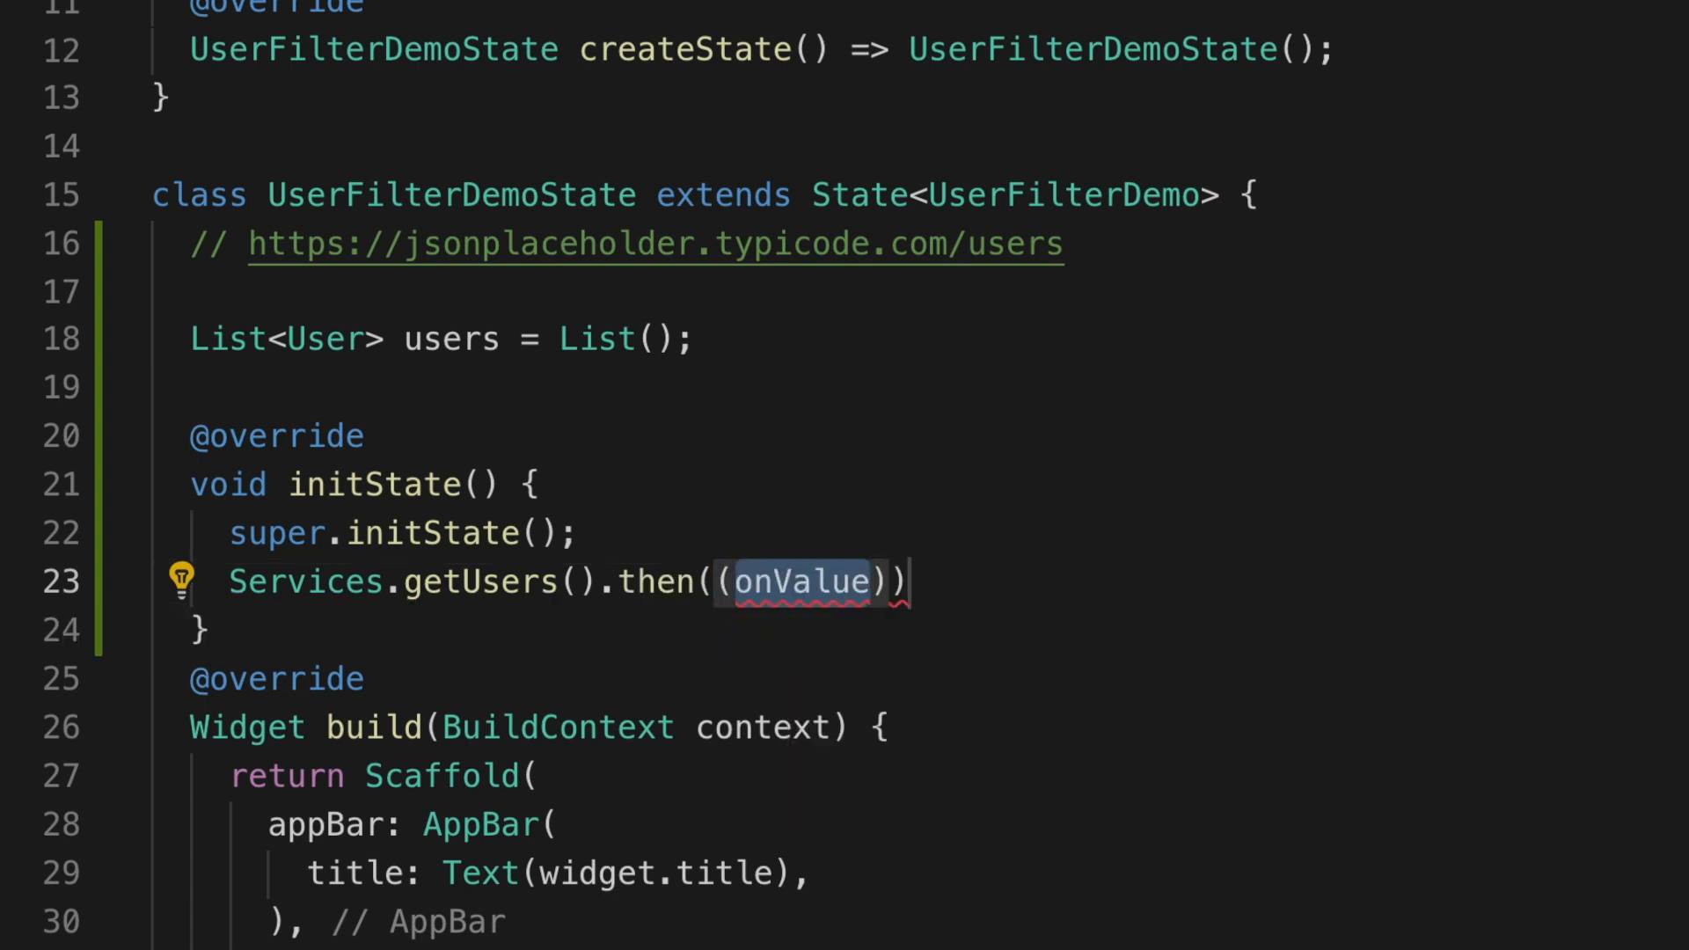
{"action": "type", "text": "userd"}
{"action": "key", "text": "BackSpace"}
{"action": "type", "text": "s"}
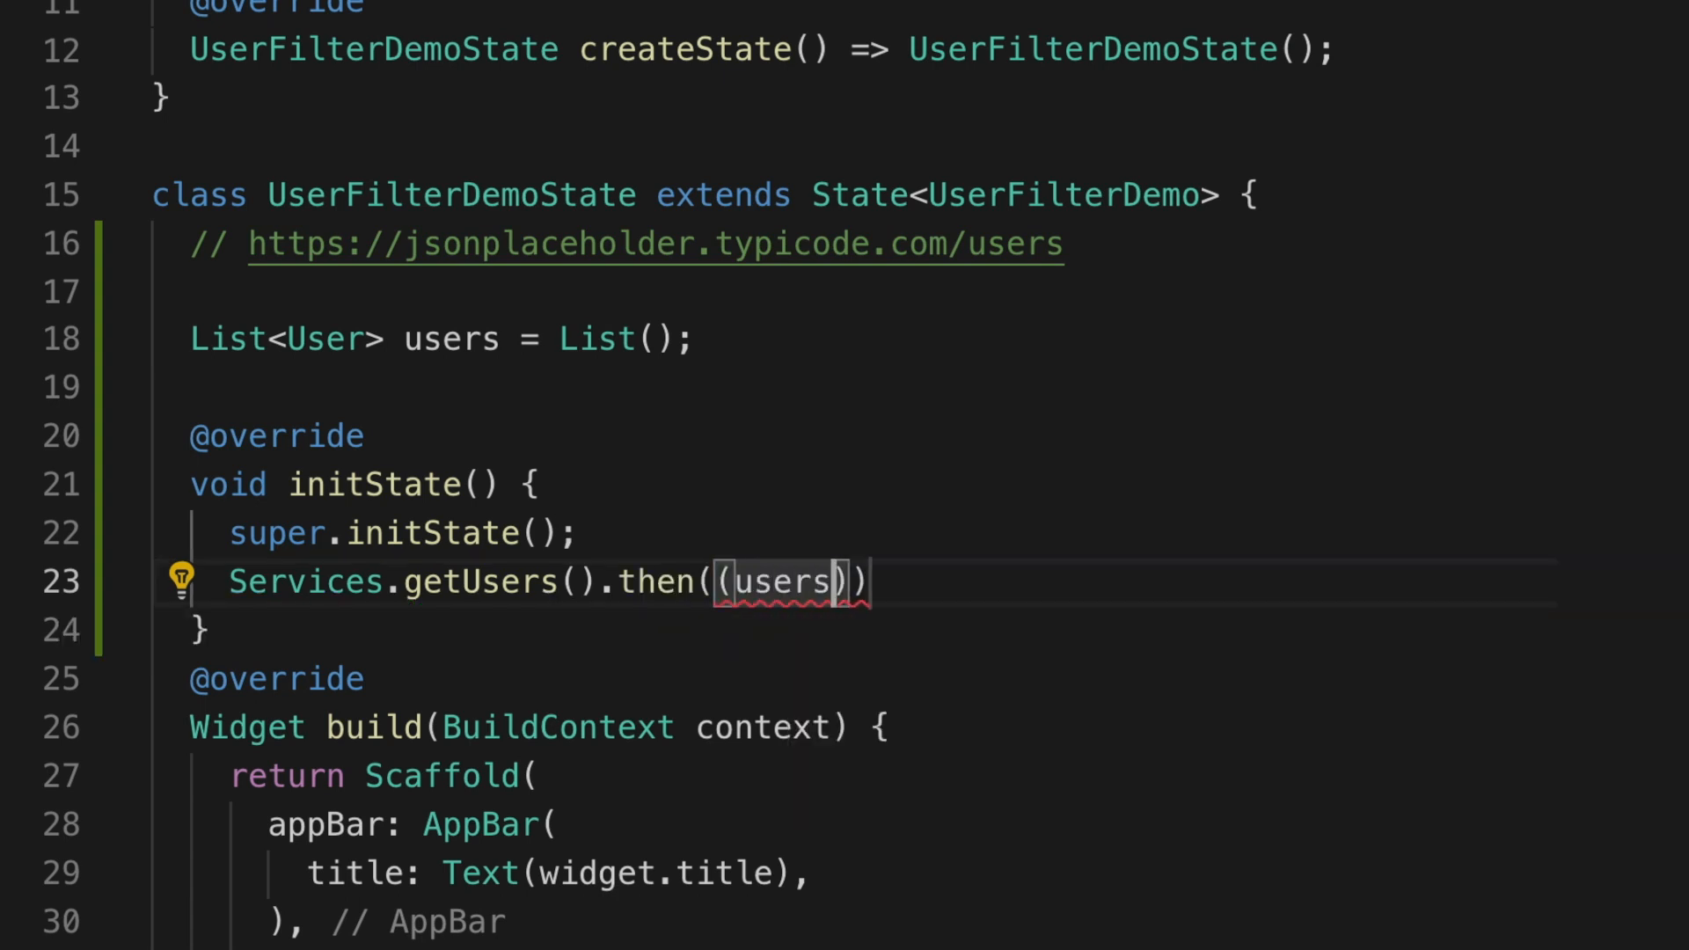
{"action": "type", "text": "FromS"}
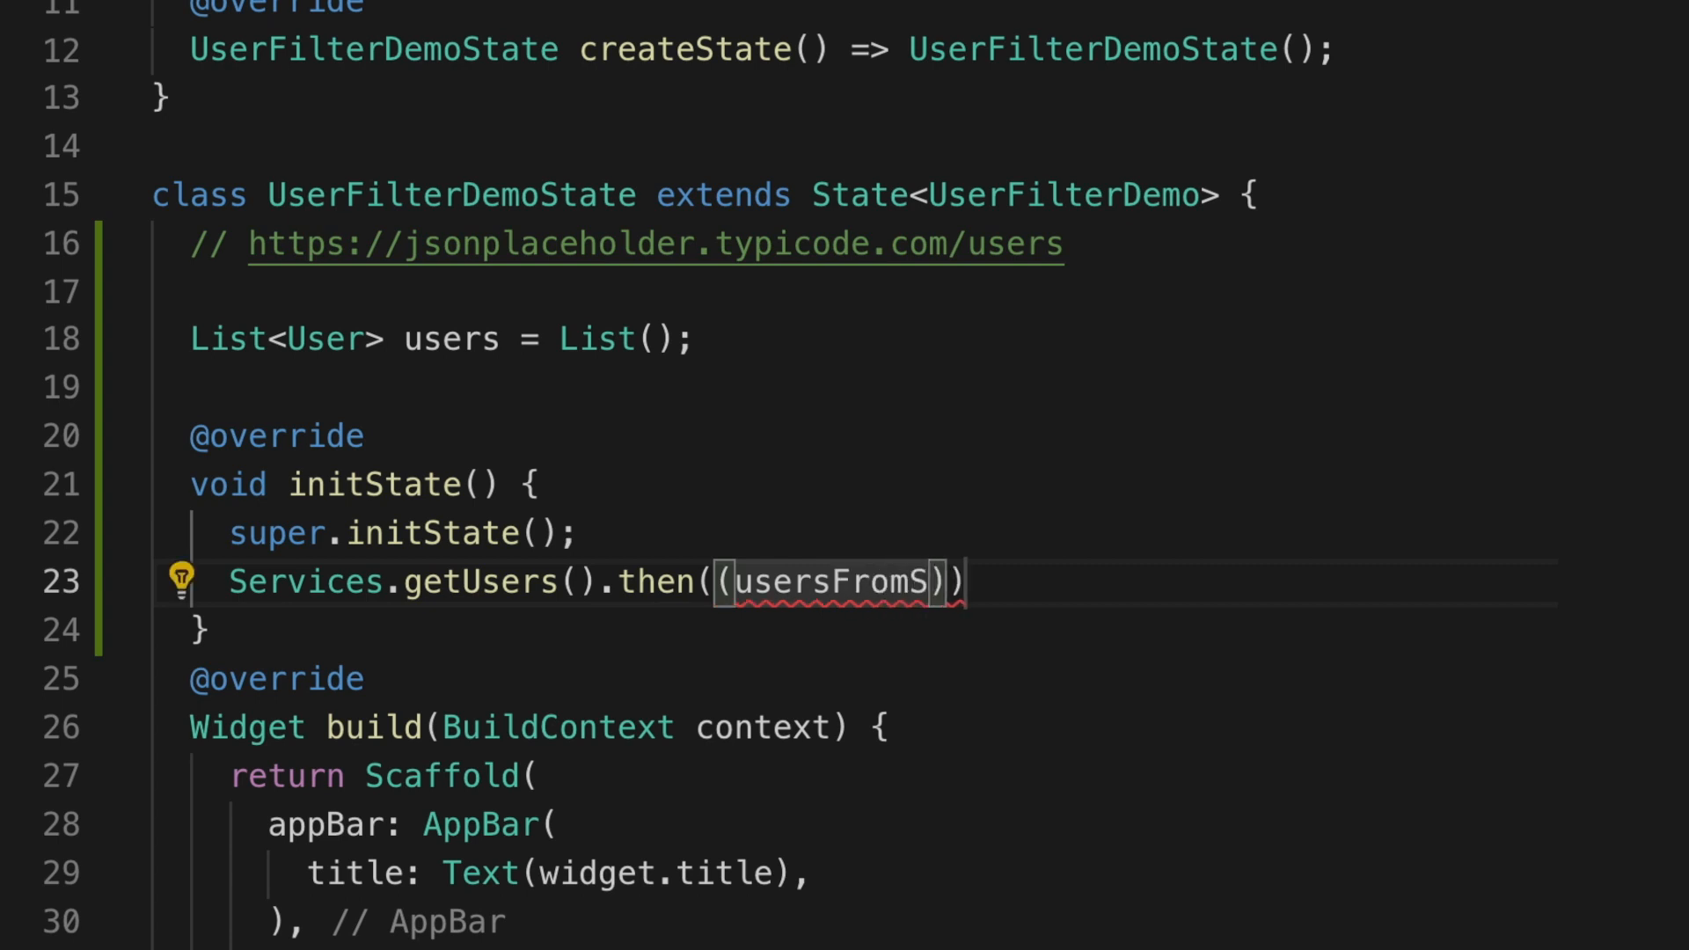
{"action": "type", "text": "erver"}
{"action": "key", "text": "Right"}
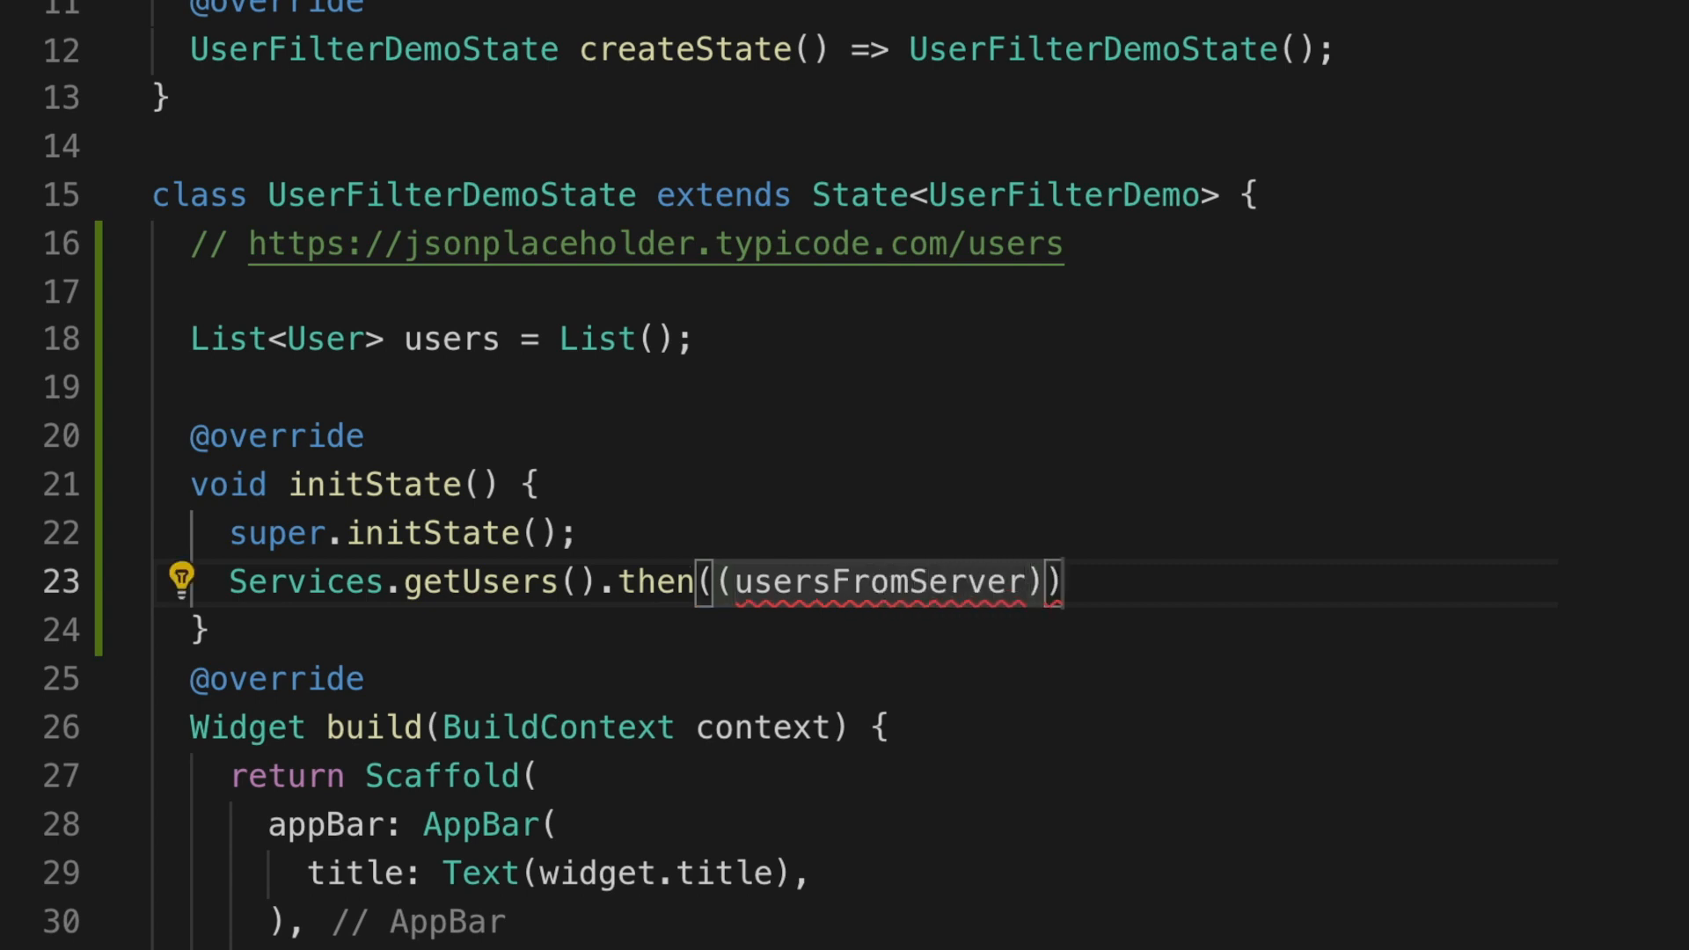
{"action": "type", "text": "{"}
{"action": "key", "text": "Return"}
{"action": "left_click", "coordinate": [345, 667]}
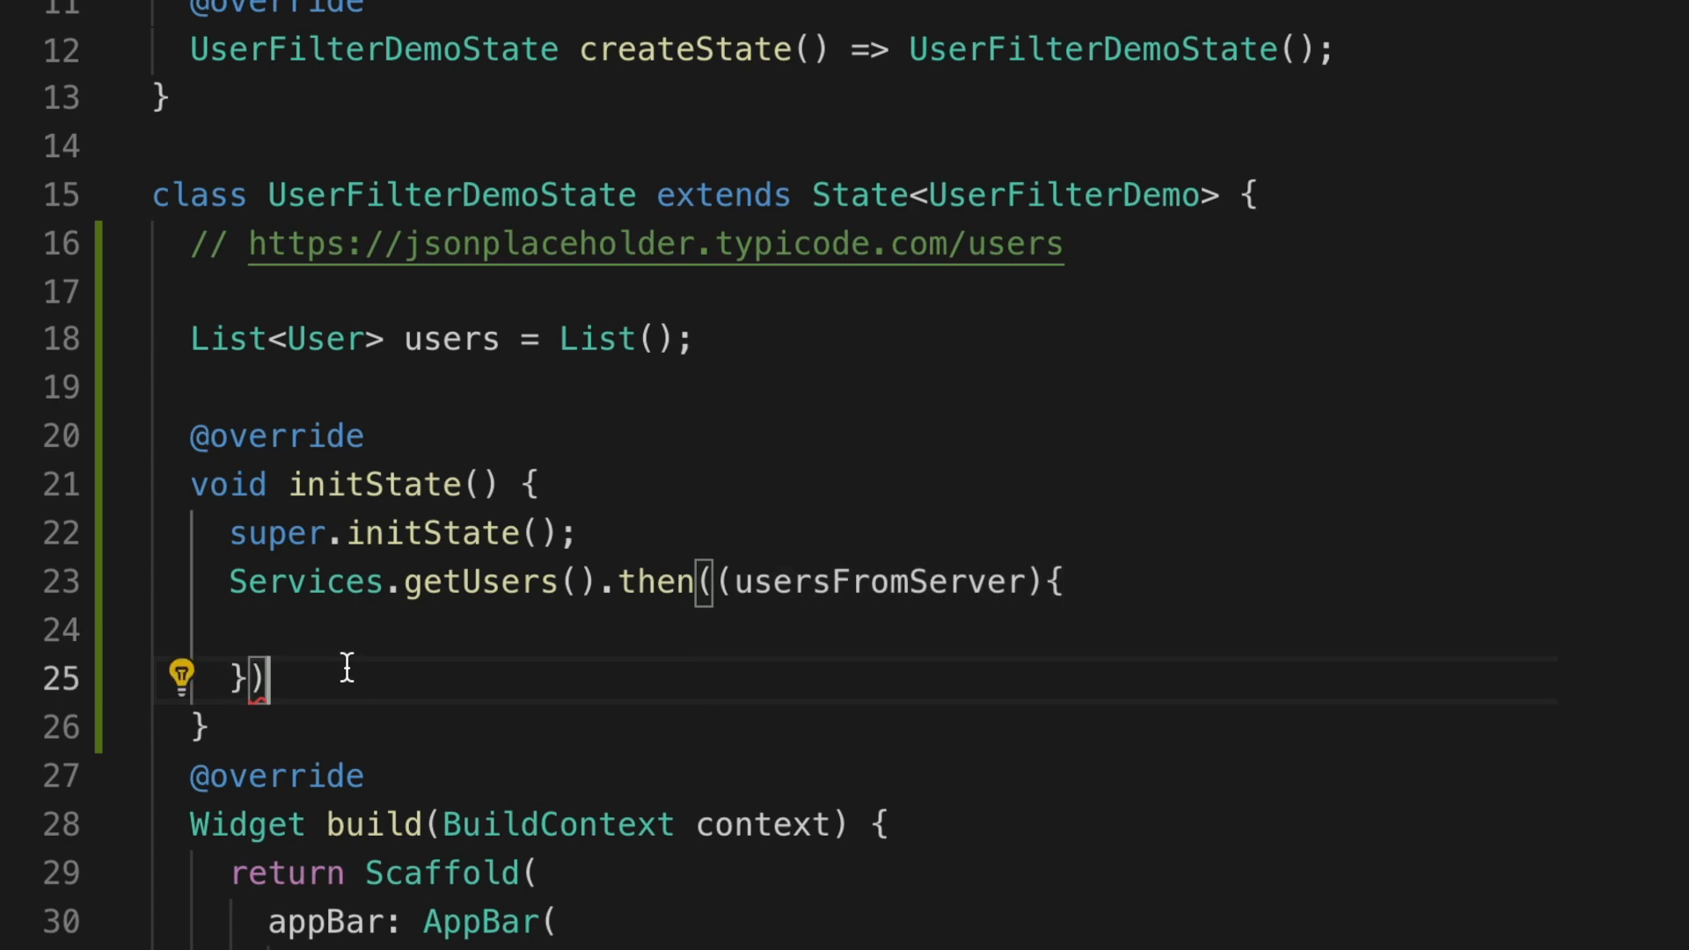
{"action": "type", "text": ";"}
{"action": "key", "text": "ctrl+s"}
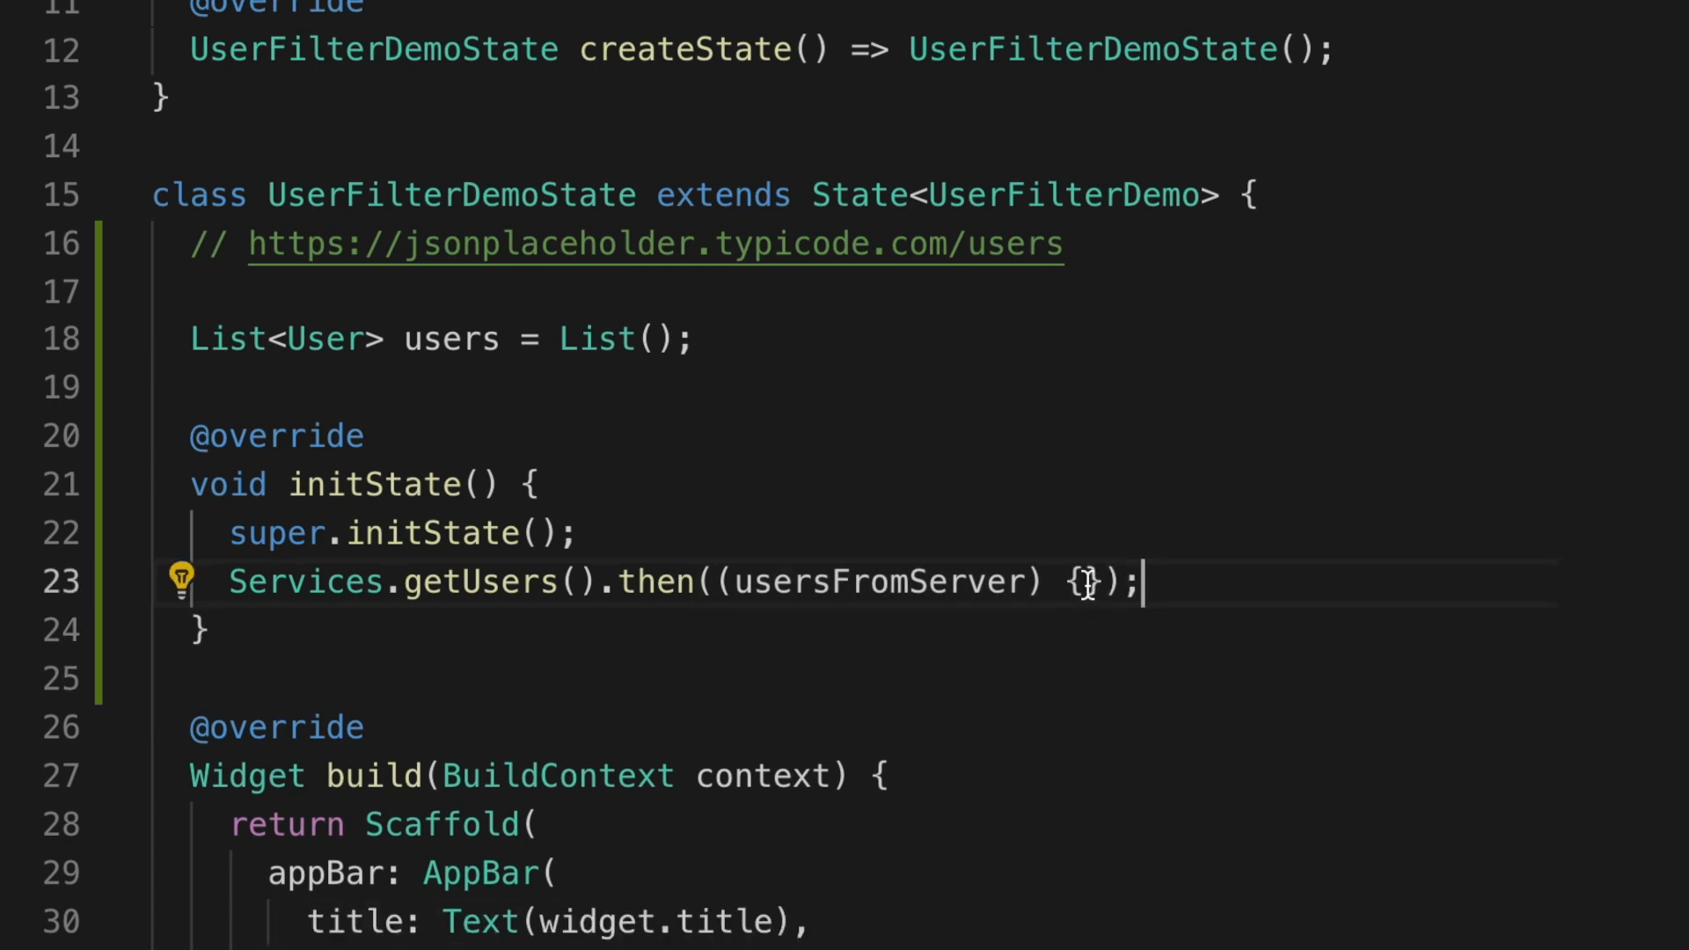
Step: Inside the callback, assign users = usersFromServer within a setState block
{"action": "left_click", "coordinate": [1085, 582]}
{"action": "key", "text": "Return"}
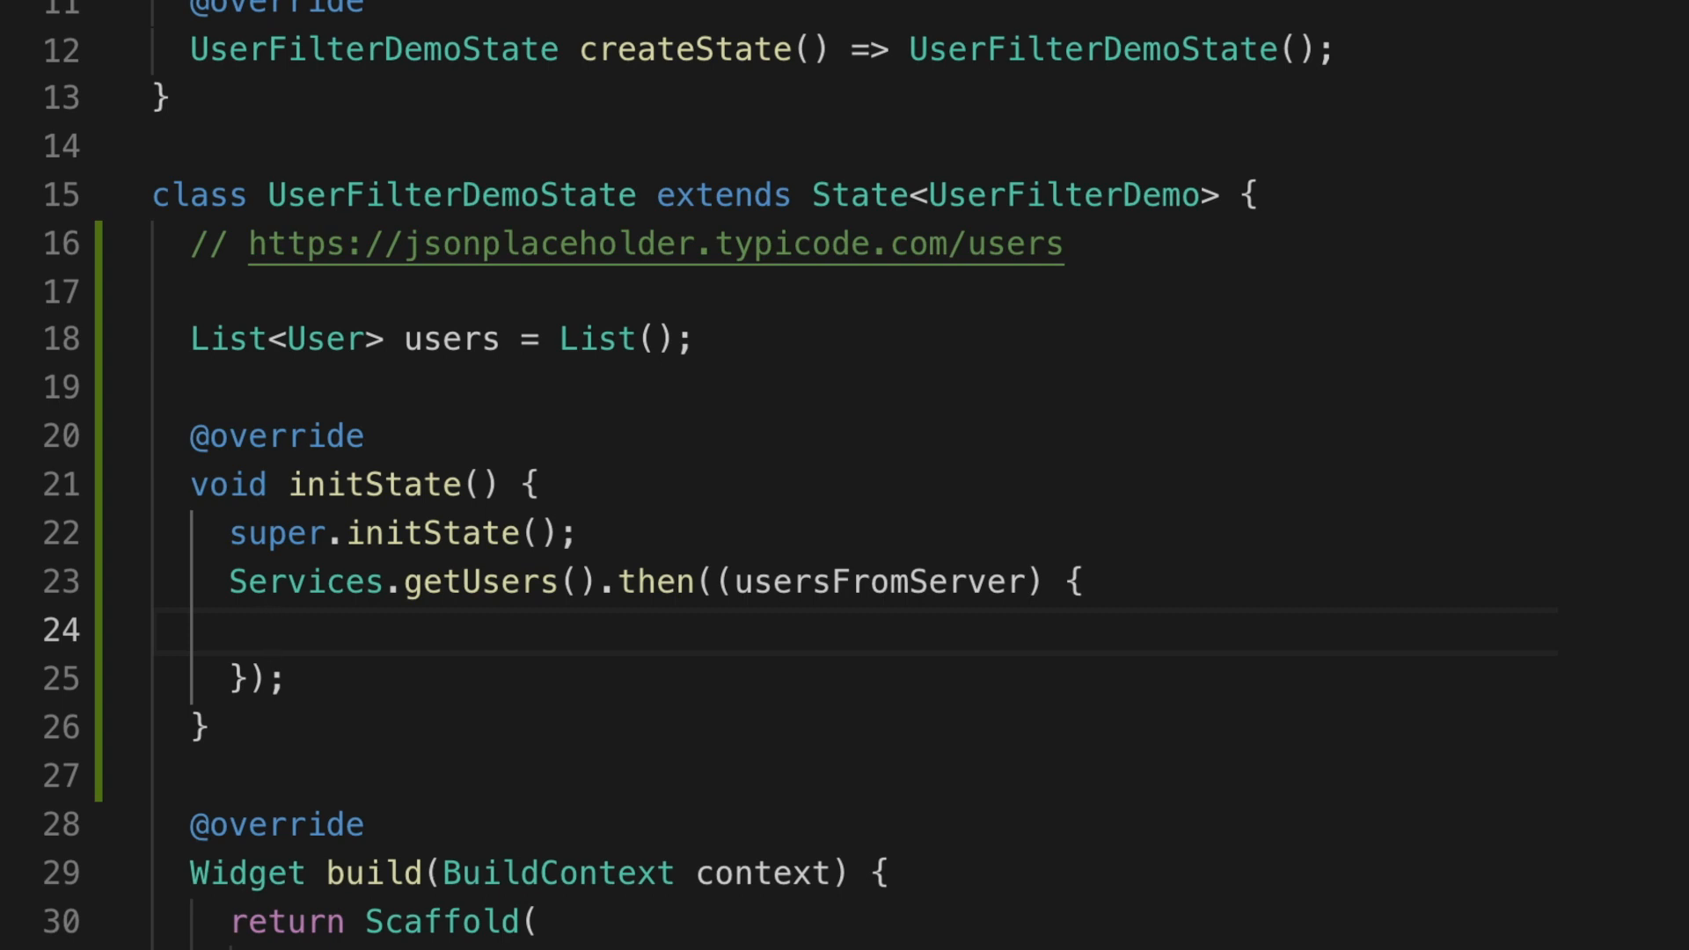
{"action": "type", "text": "set"}
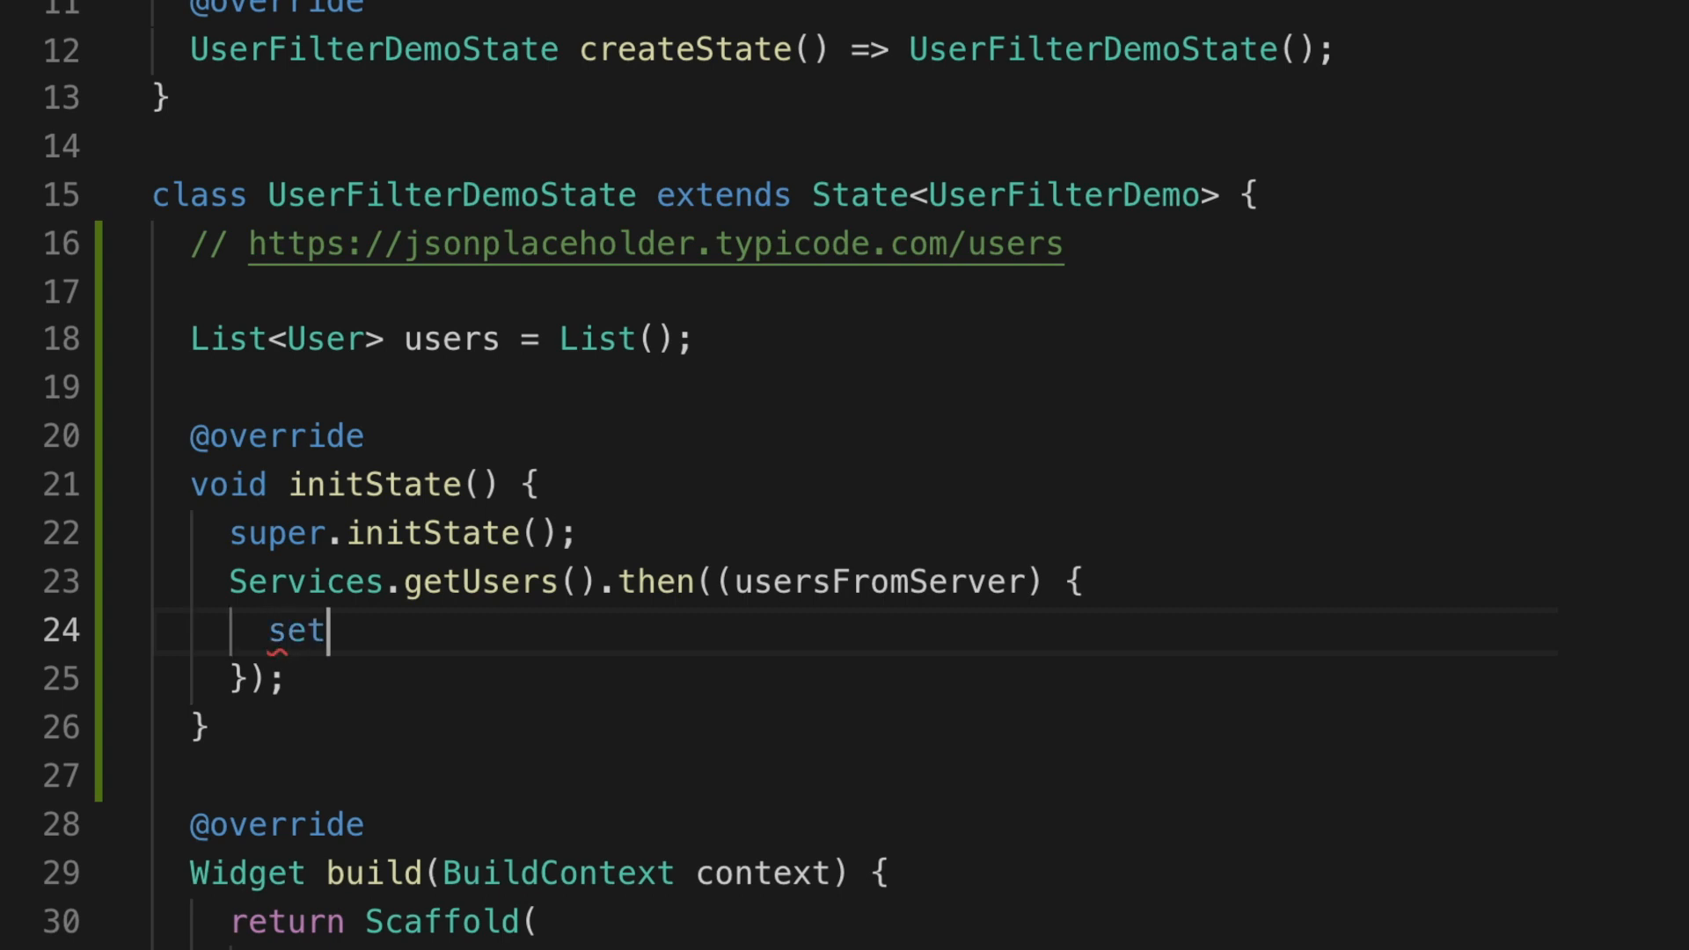
{"action": "type", "text": "s"}
{"action": "key", "text": "Return"}
{"action": "key", "text": "ctrl+space"}
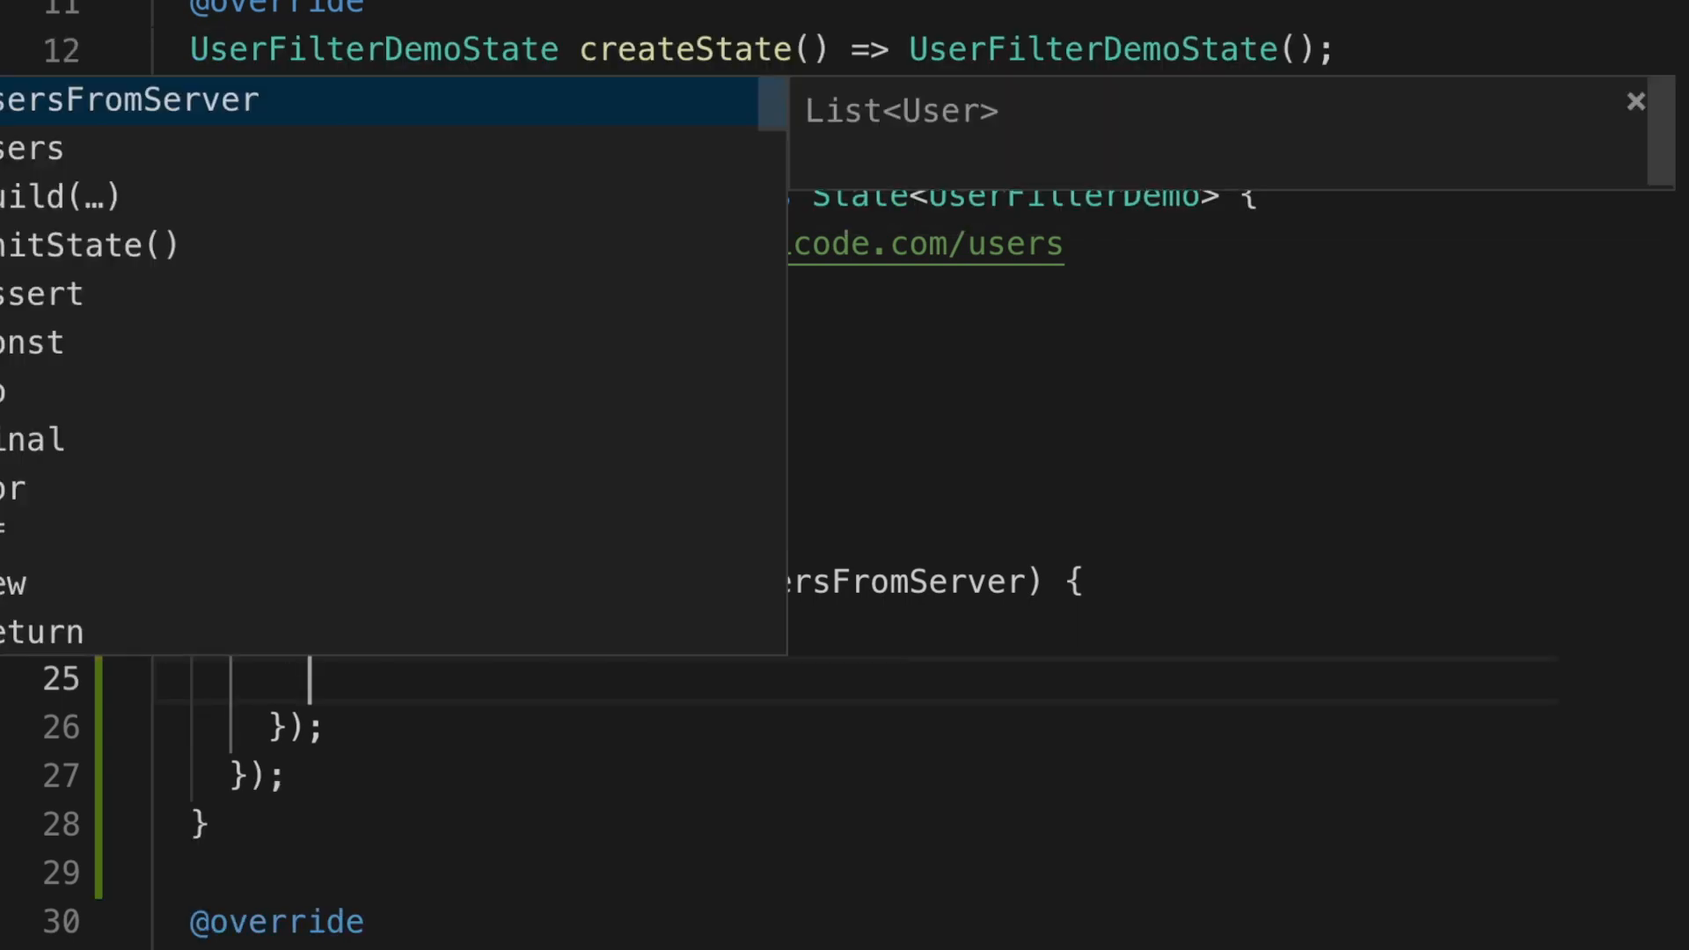
{"action": "type", "text": "user"}
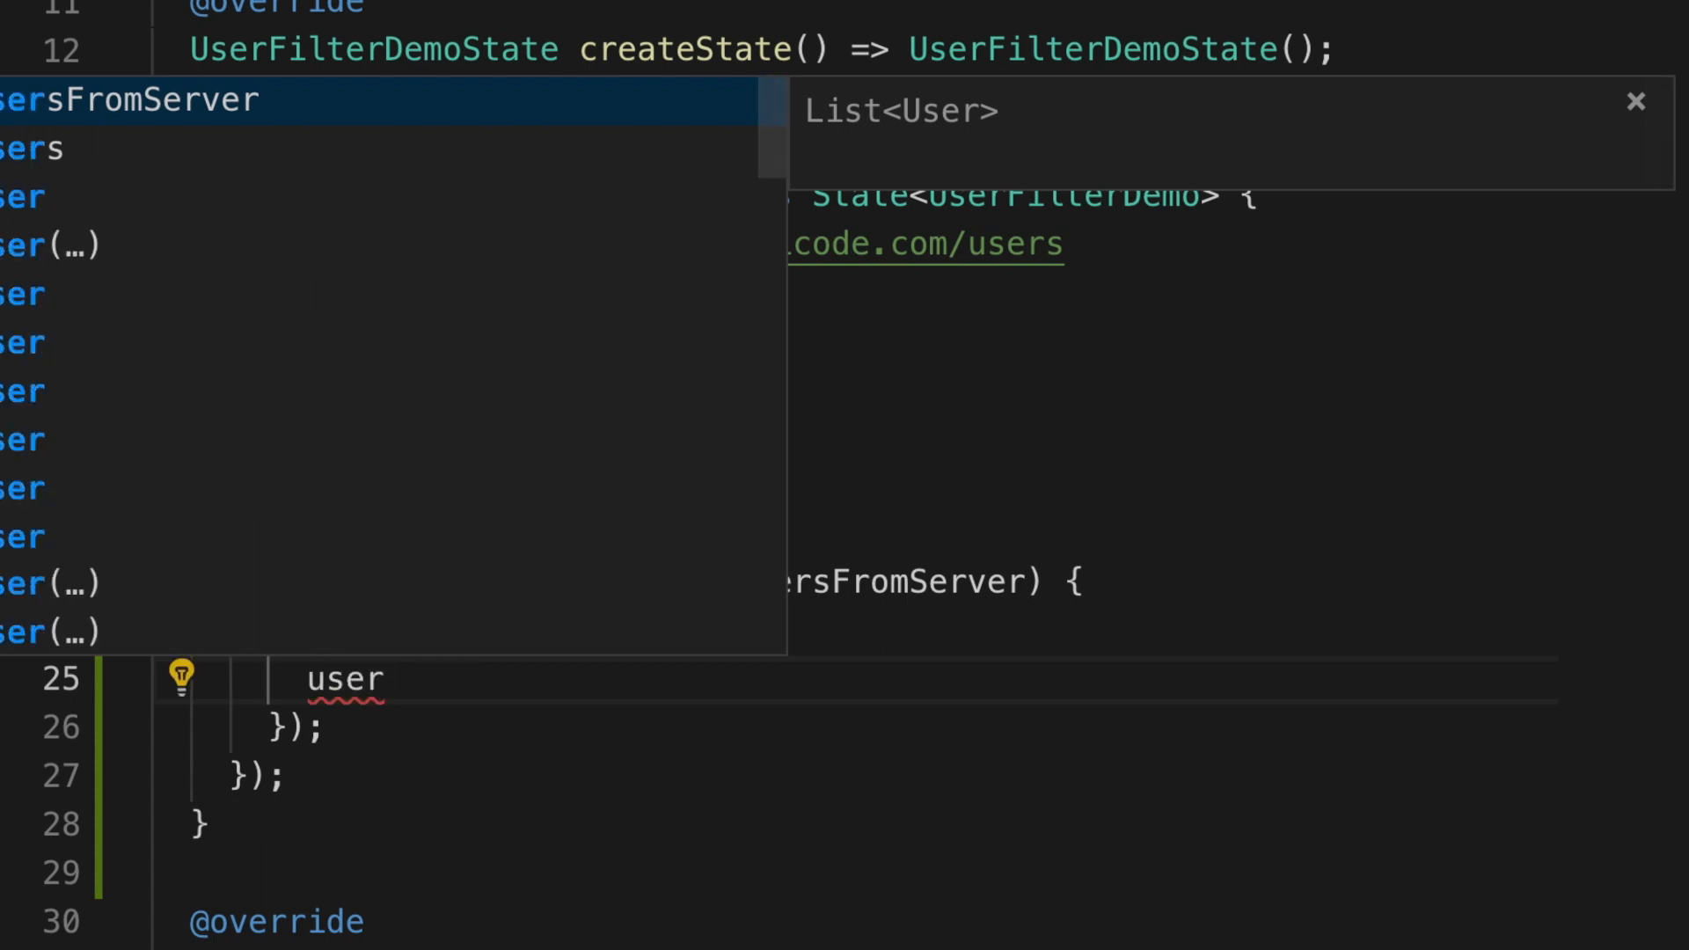
{"action": "key", "text": "Return"}
{"action": "type", "text": "= "}
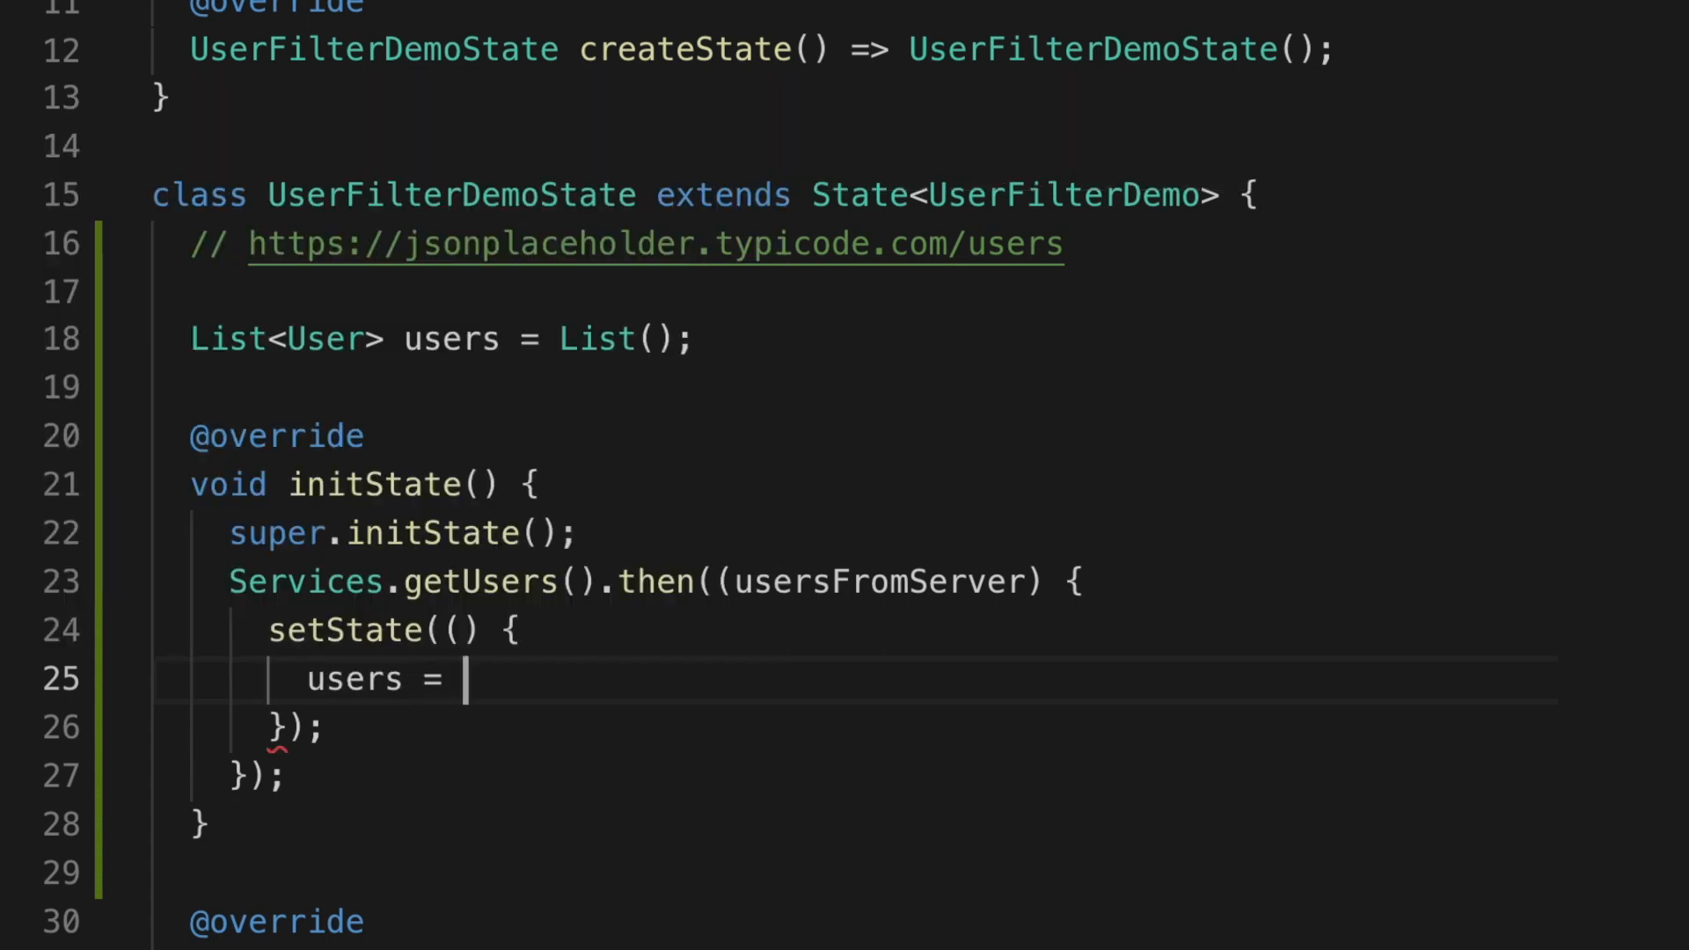
{"action": "type", "text": "users"}
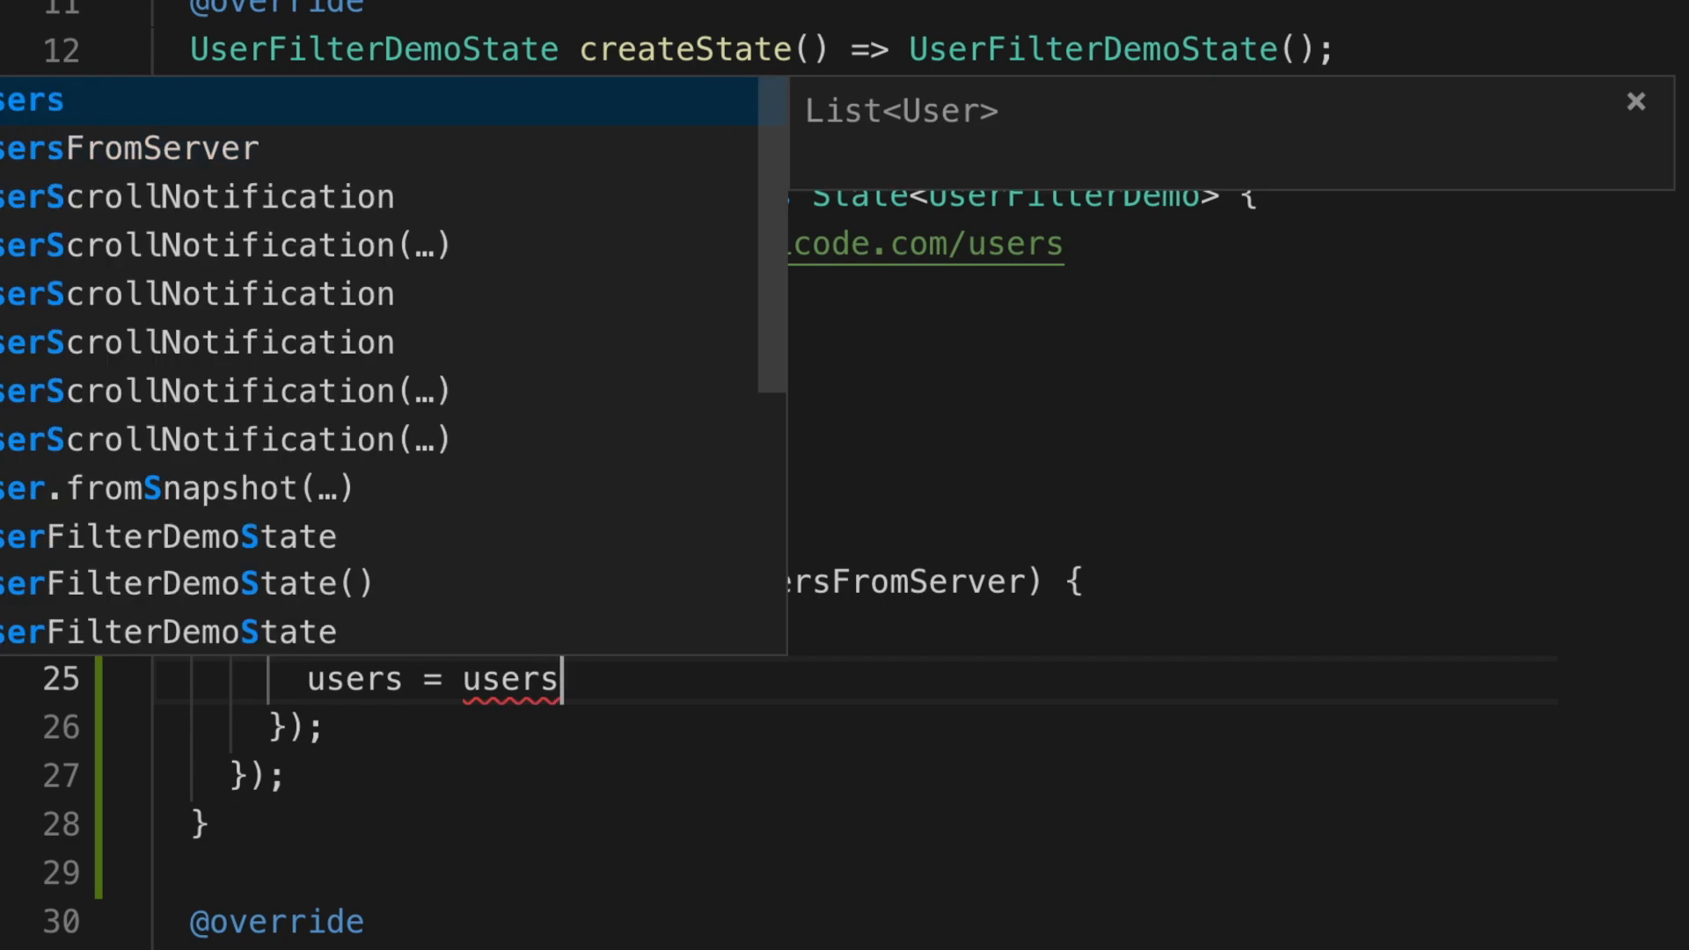
{"action": "type", "text": "FromServer"}
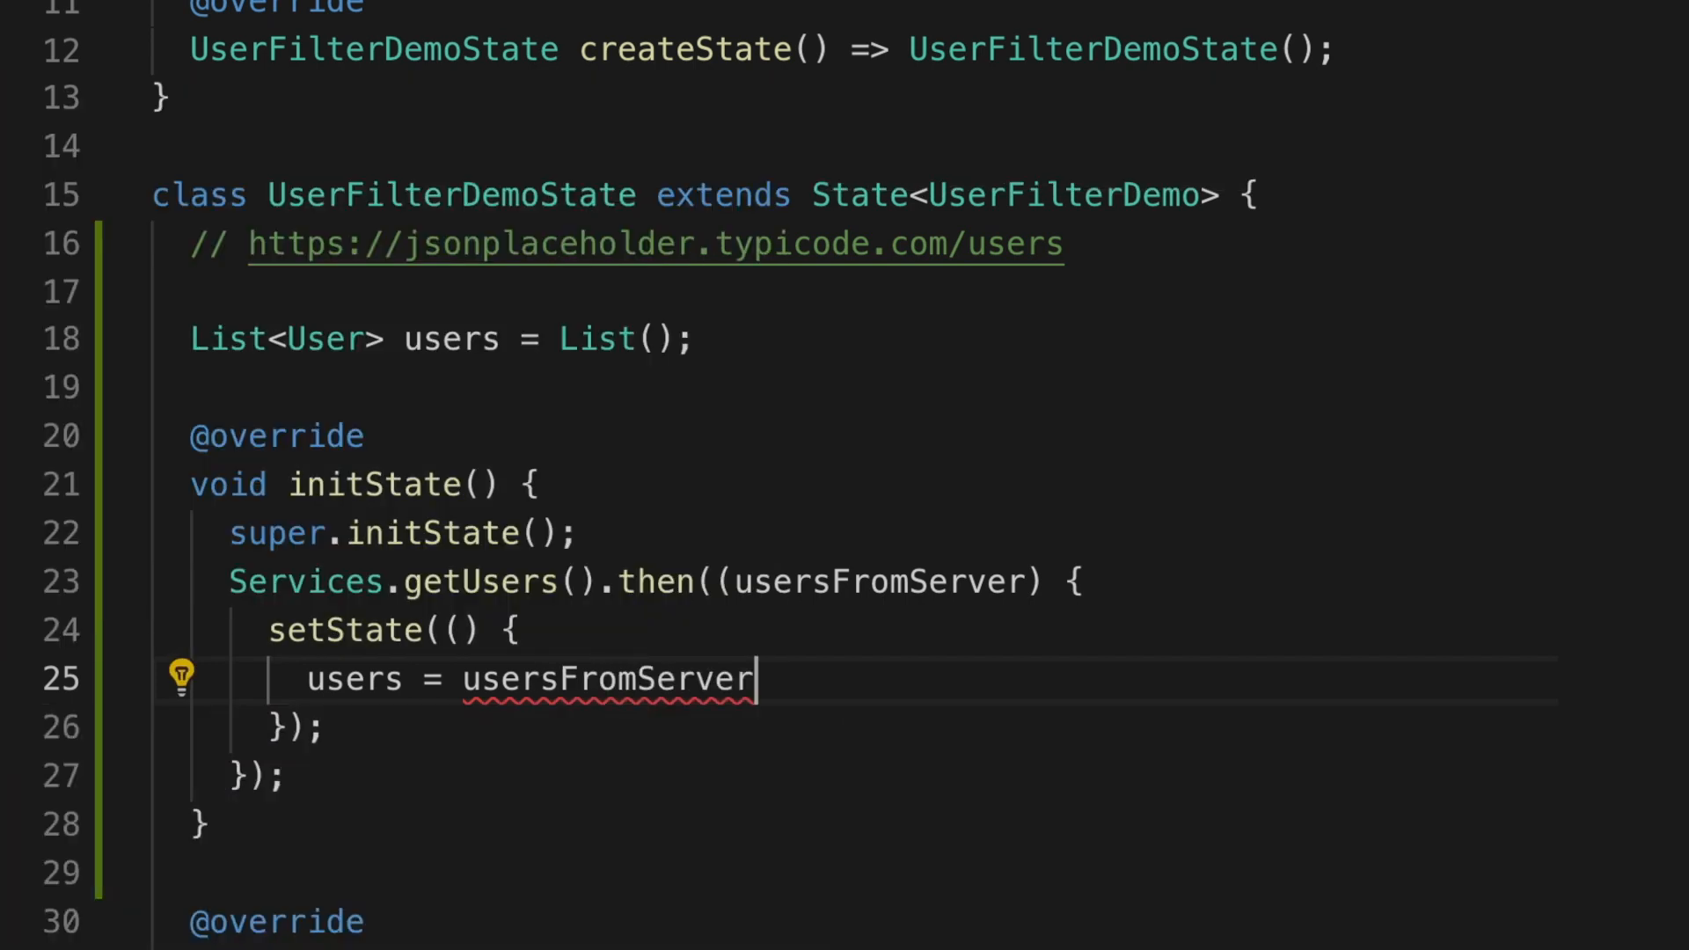
{"action": "type", "text": ";"}
{"action": "key", "text": "Return"}
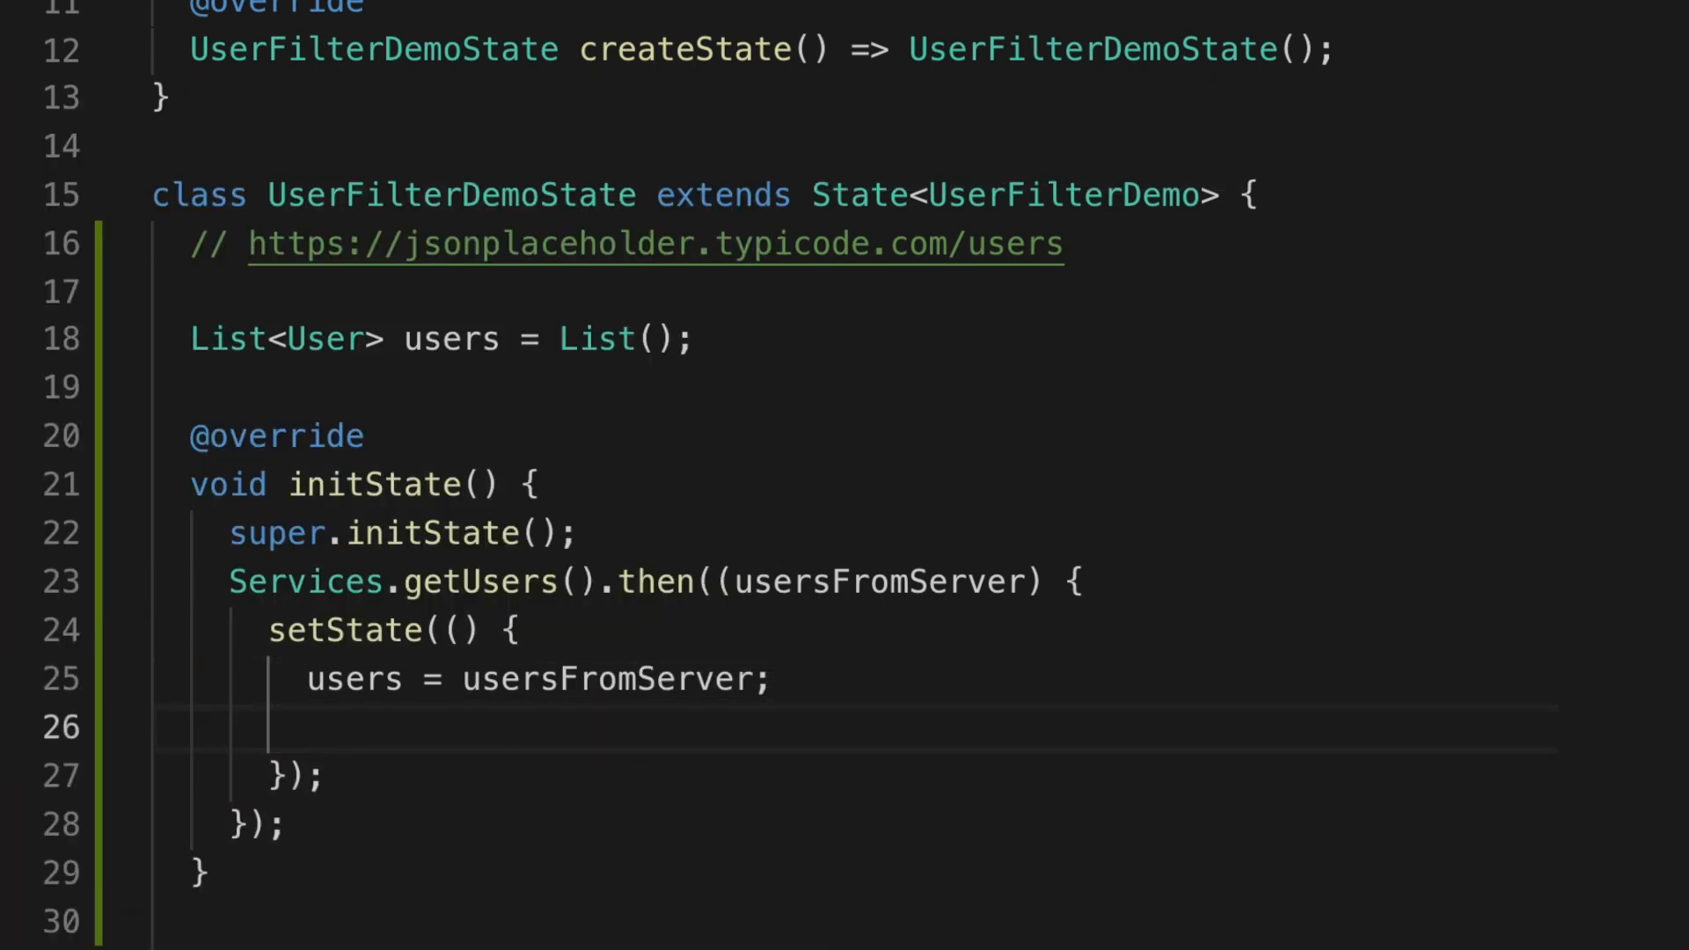
{"action": "key", "text": "ctrl+shift+k"}
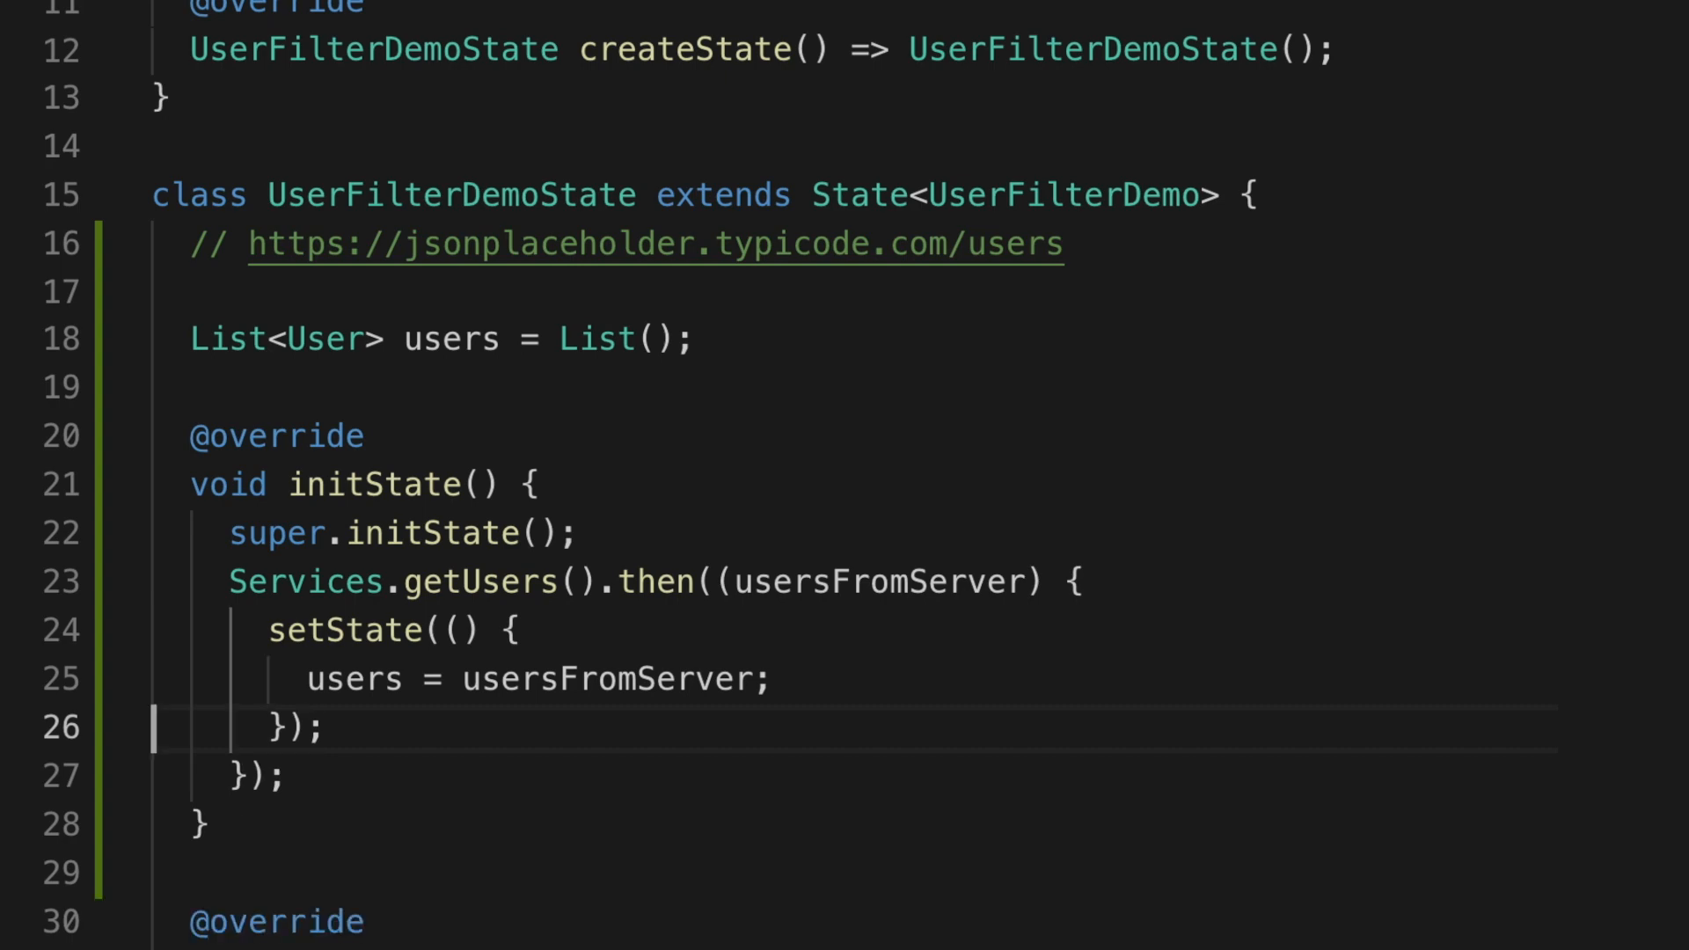
{"action": "scroll", "coordinate": [1452, 617], "scroll_direction": "down", "scroll_amount": 4}
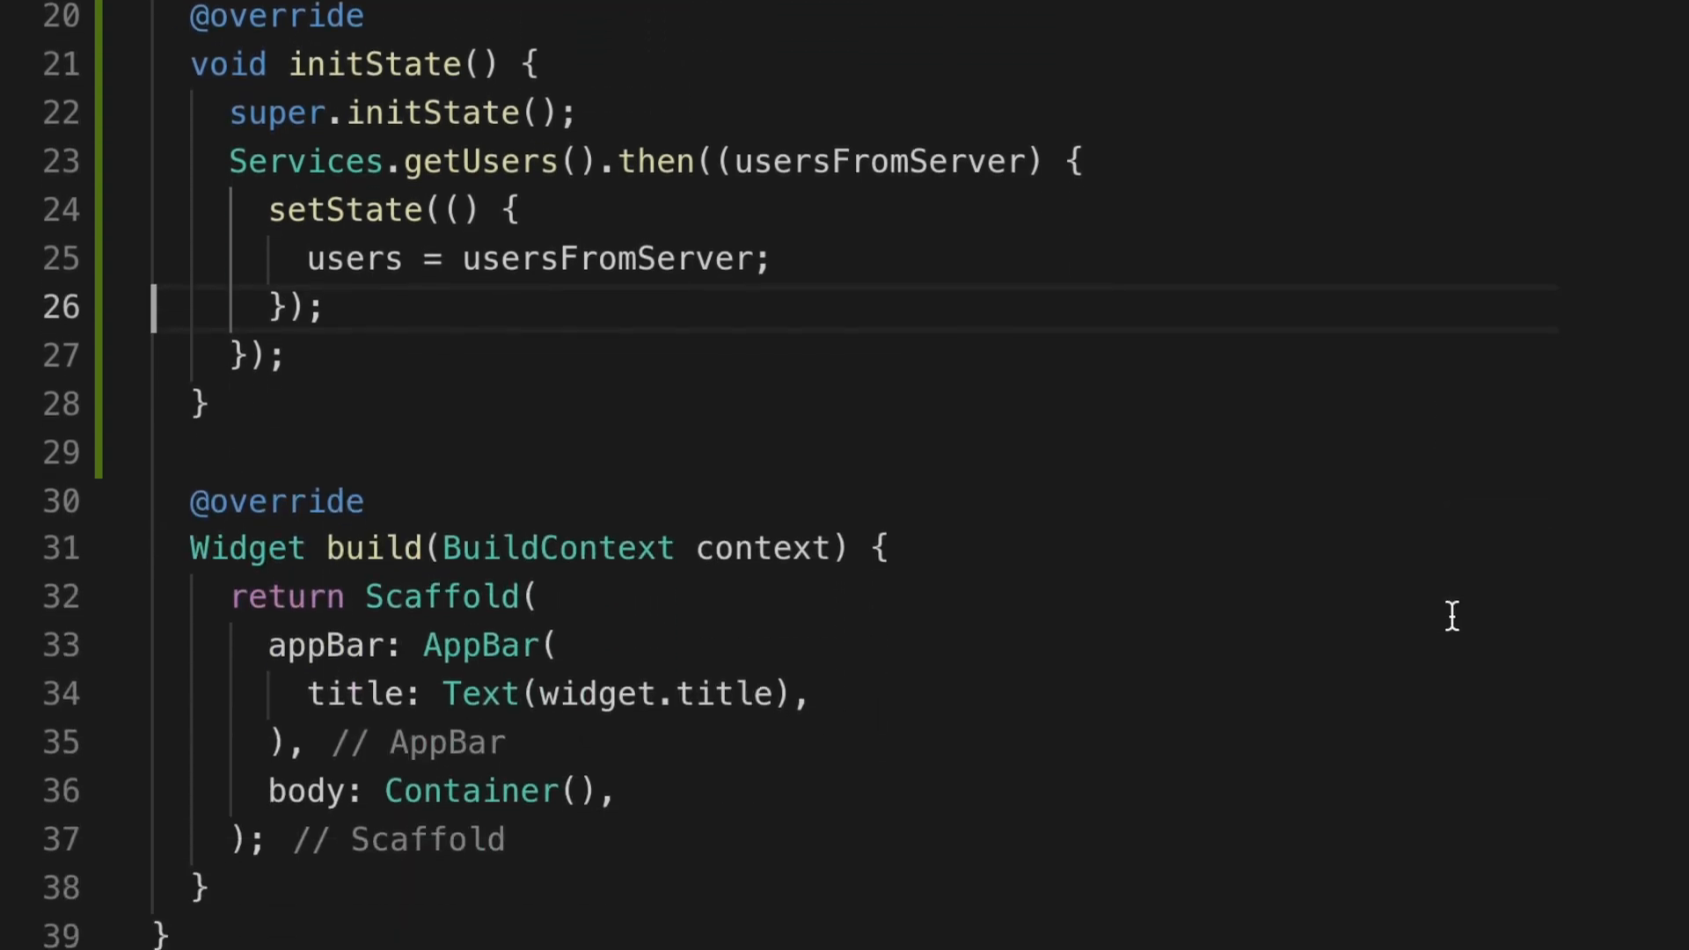
{"action": "scroll", "coordinate": [1452, 616], "scroll_direction": "down", "scroll_amount": 2}
Step: Replace the Container body with a Column whose Expanded child is a ListView.builder
{"action": "double_click", "coordinate": [471, 632]}
{"action": "type", "text": "Colu"}
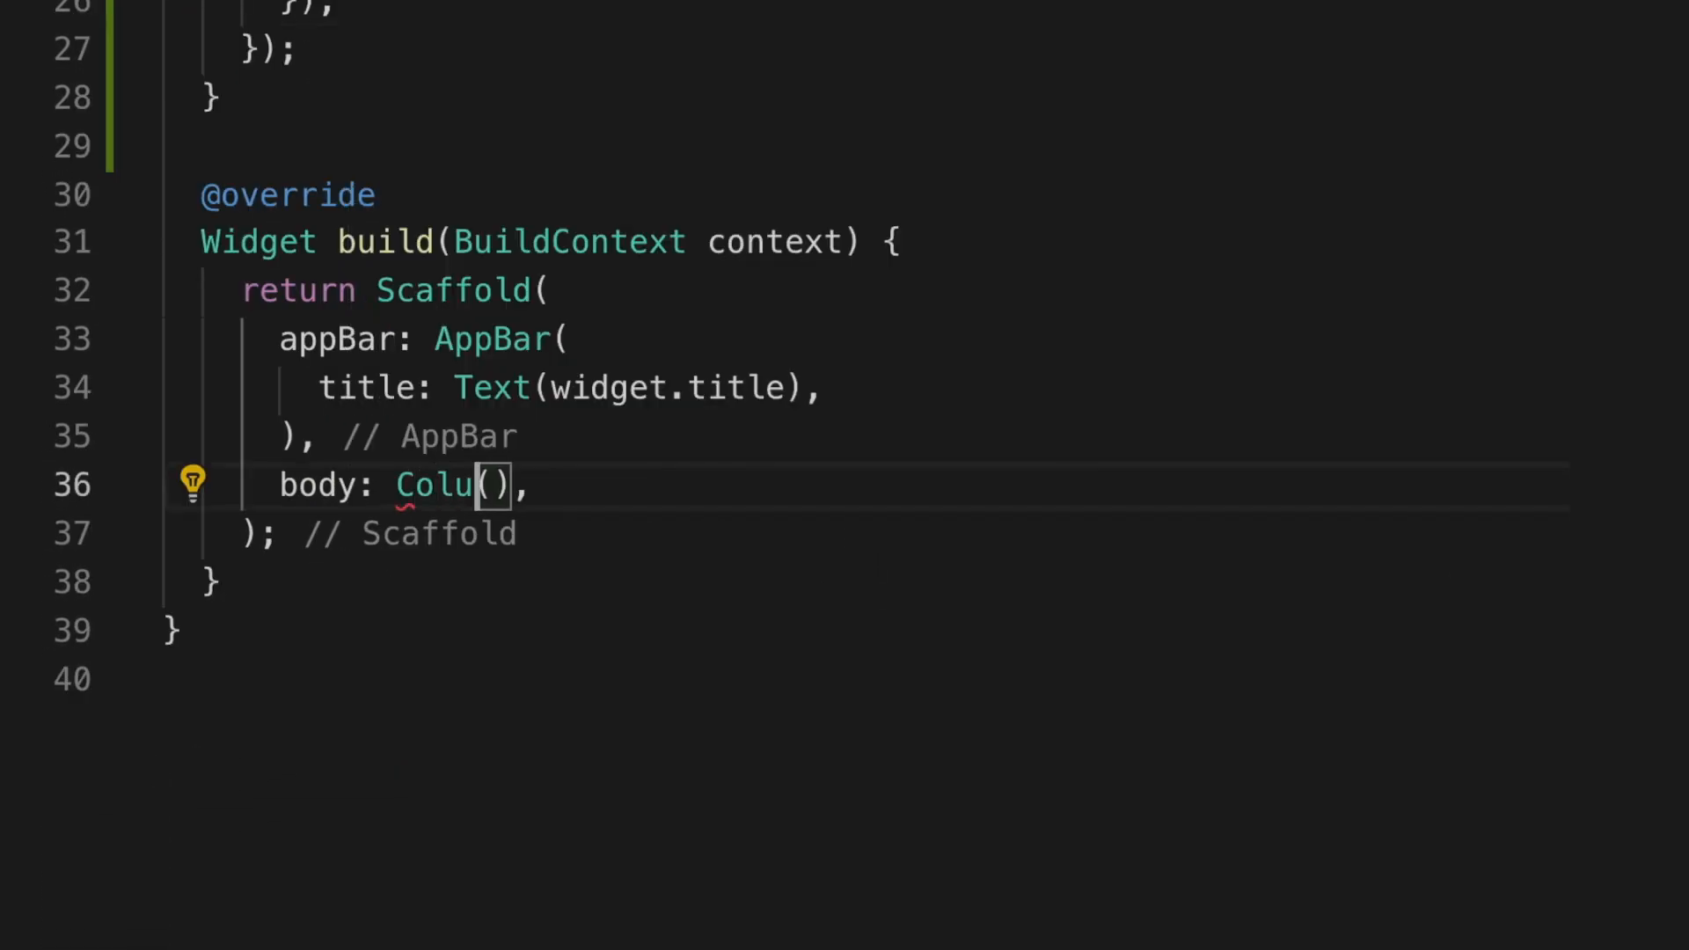
{"action": "type", "text": "mn"}
{"action": "key", "text": "Return"}
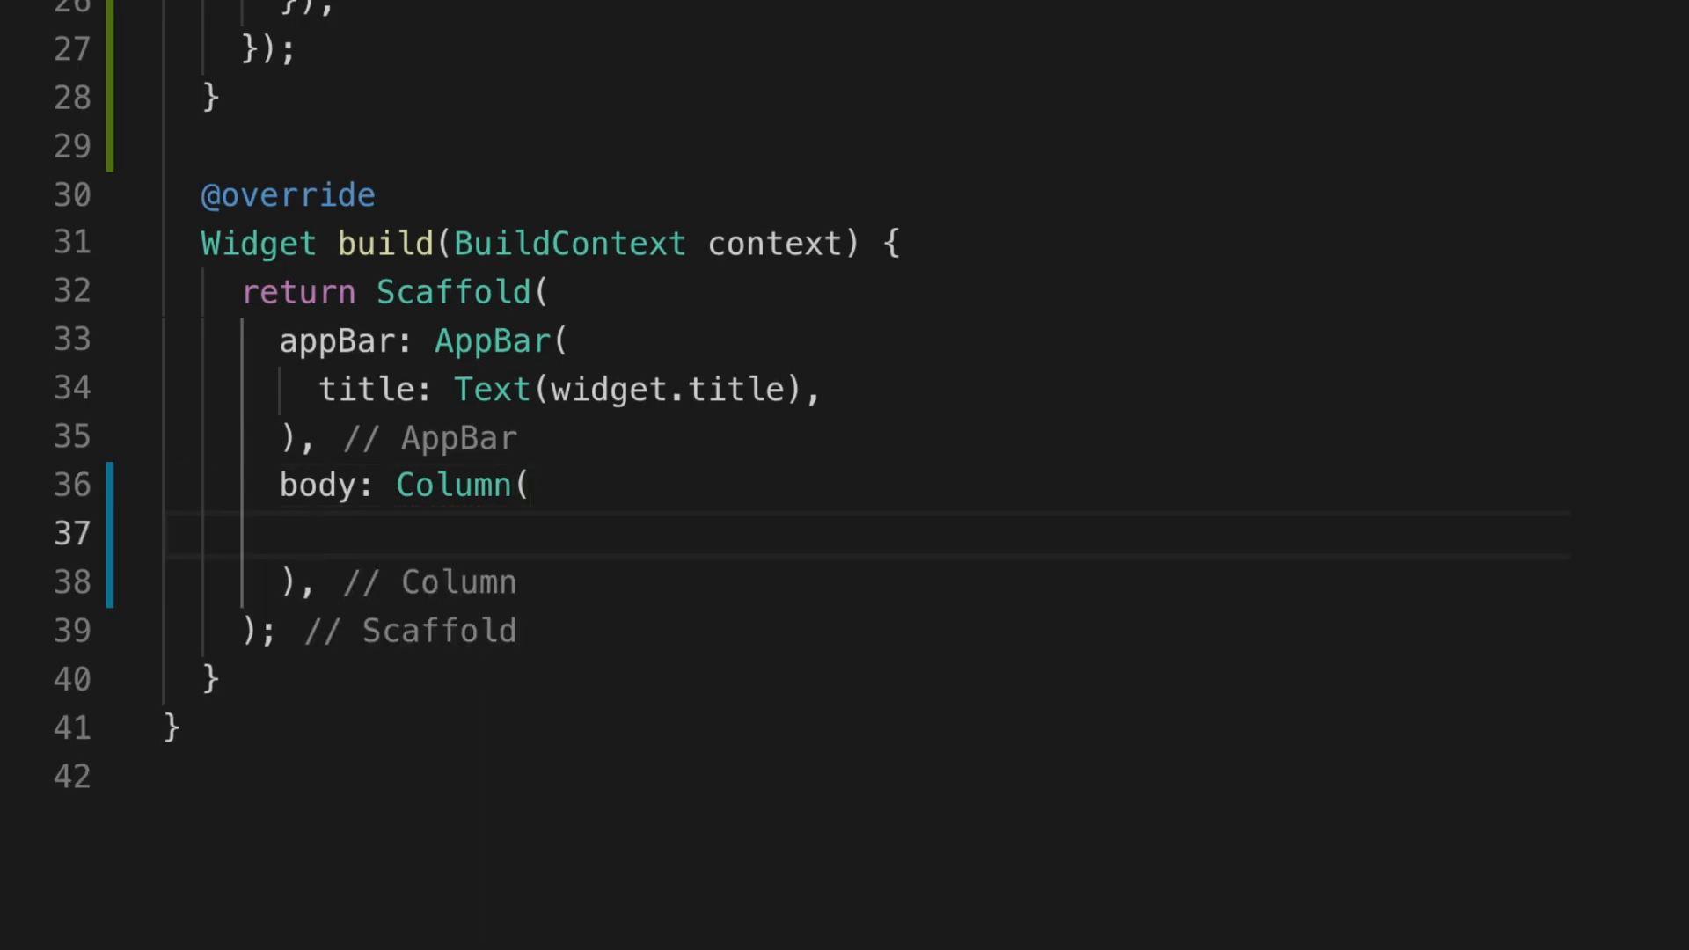
{"action": "type", "text": "children: <Widget>[],"}
{"action": "key", "text": "Return"}
{"action": "type", "text": "Expan"}
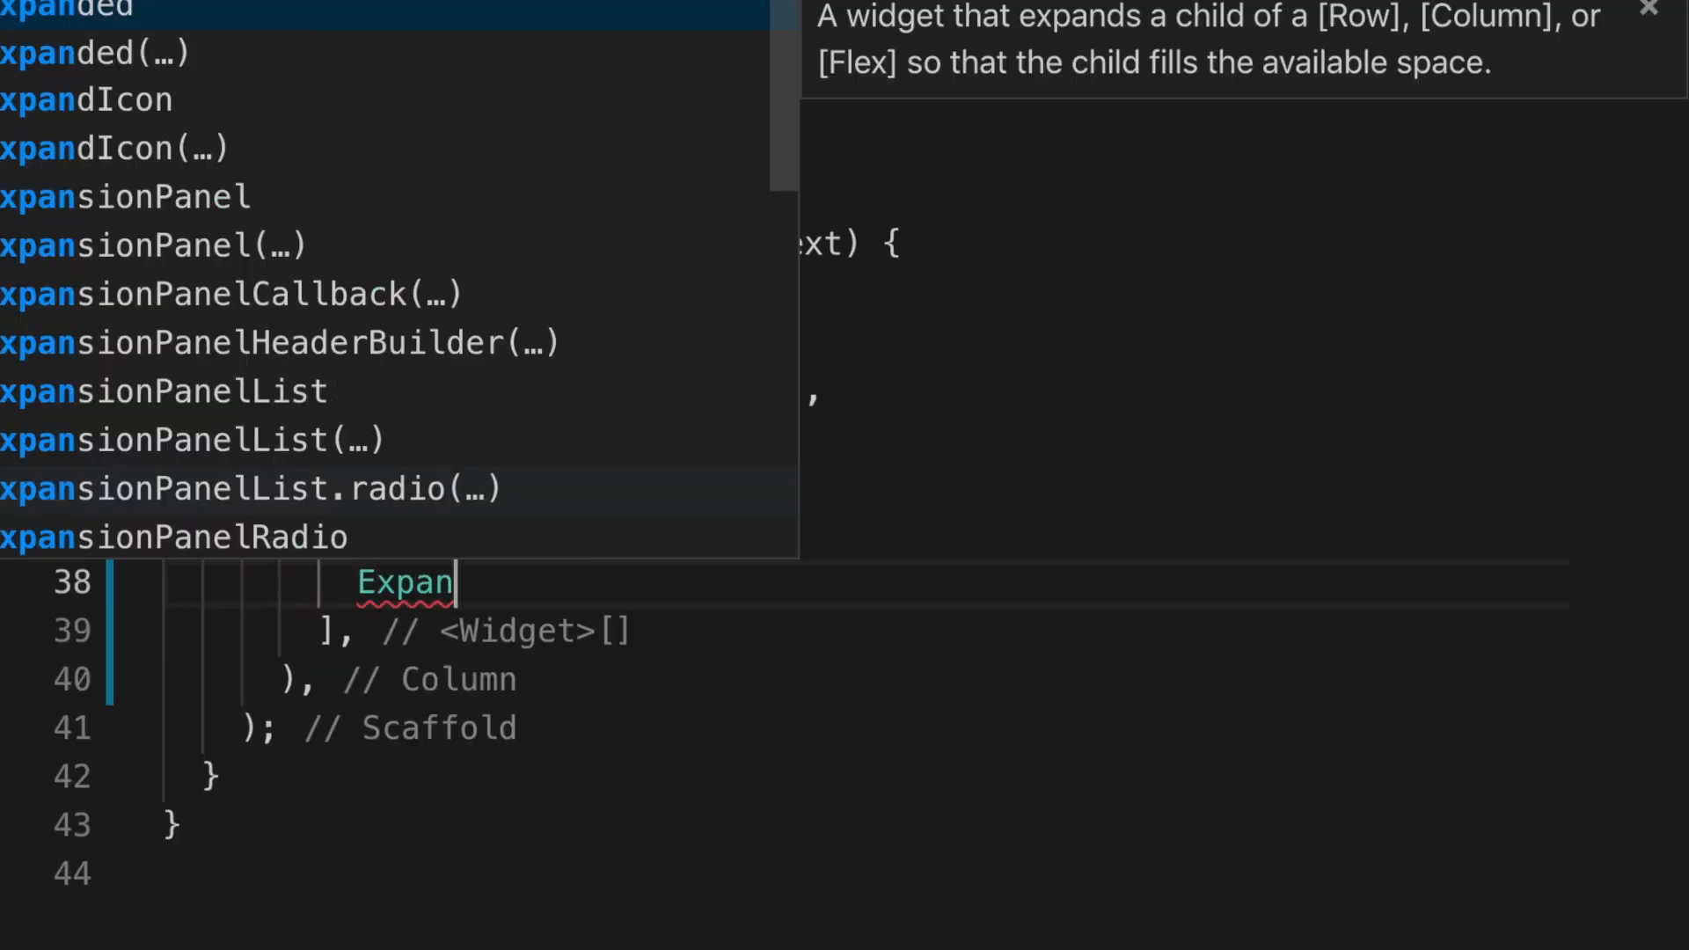
{"action": "type", "text": "ded("}
{"action": "key", "text": "Left"}
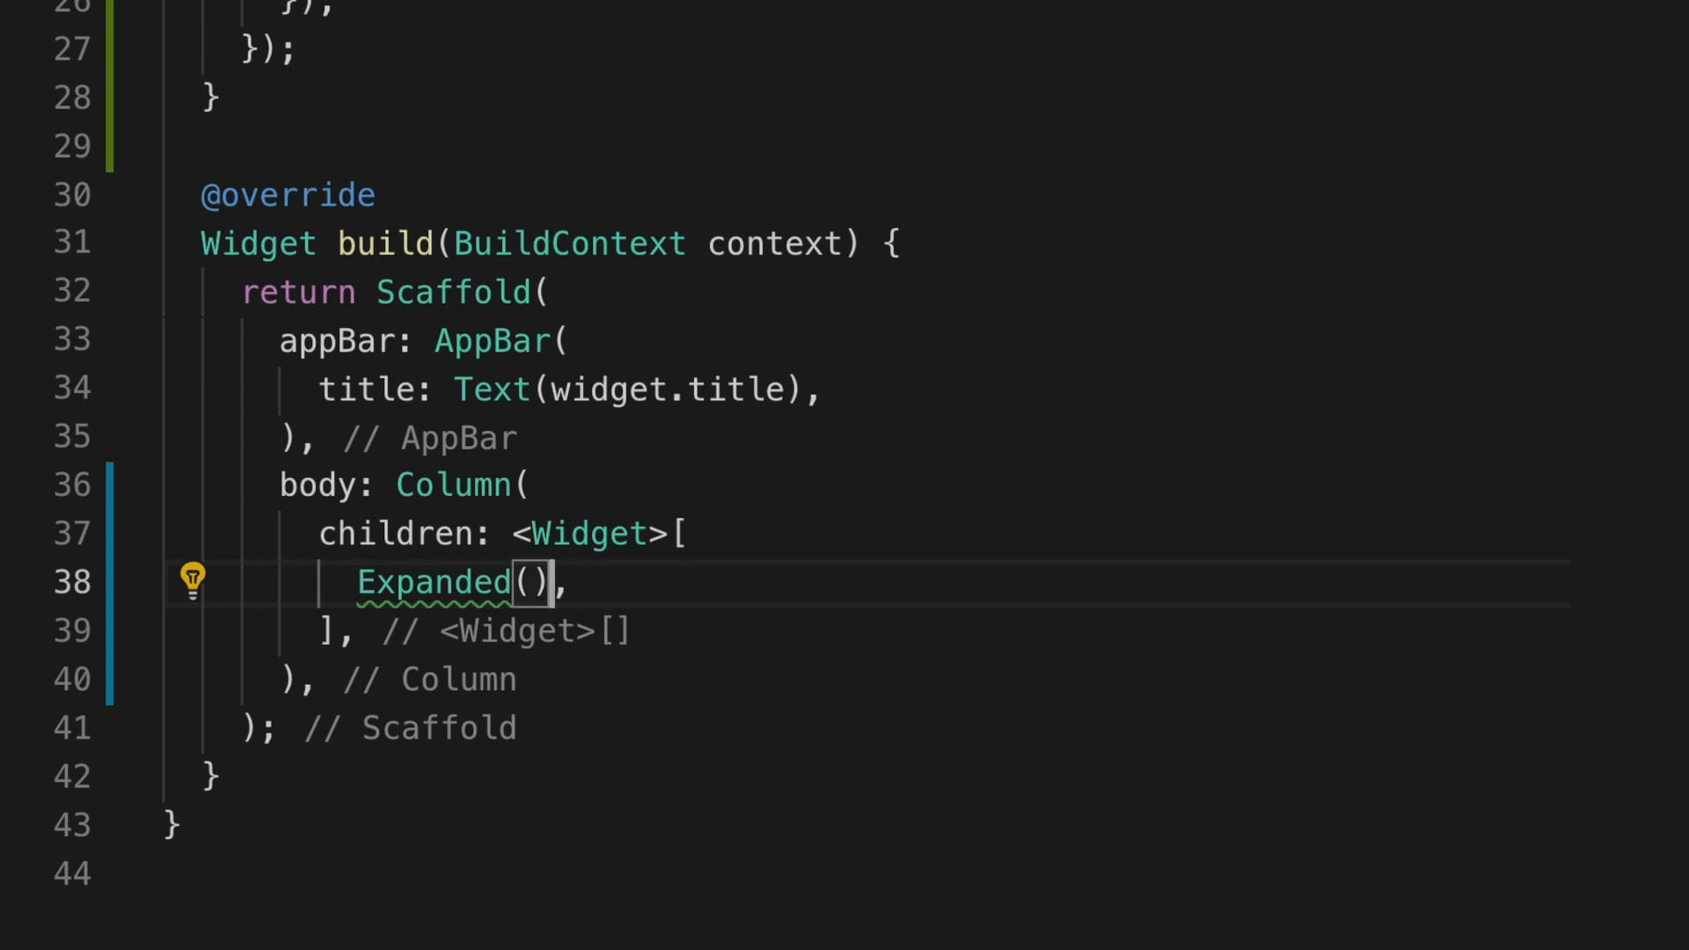
{"action": "key", "text": "Return"}
{"action": "type", "text": "cji"}
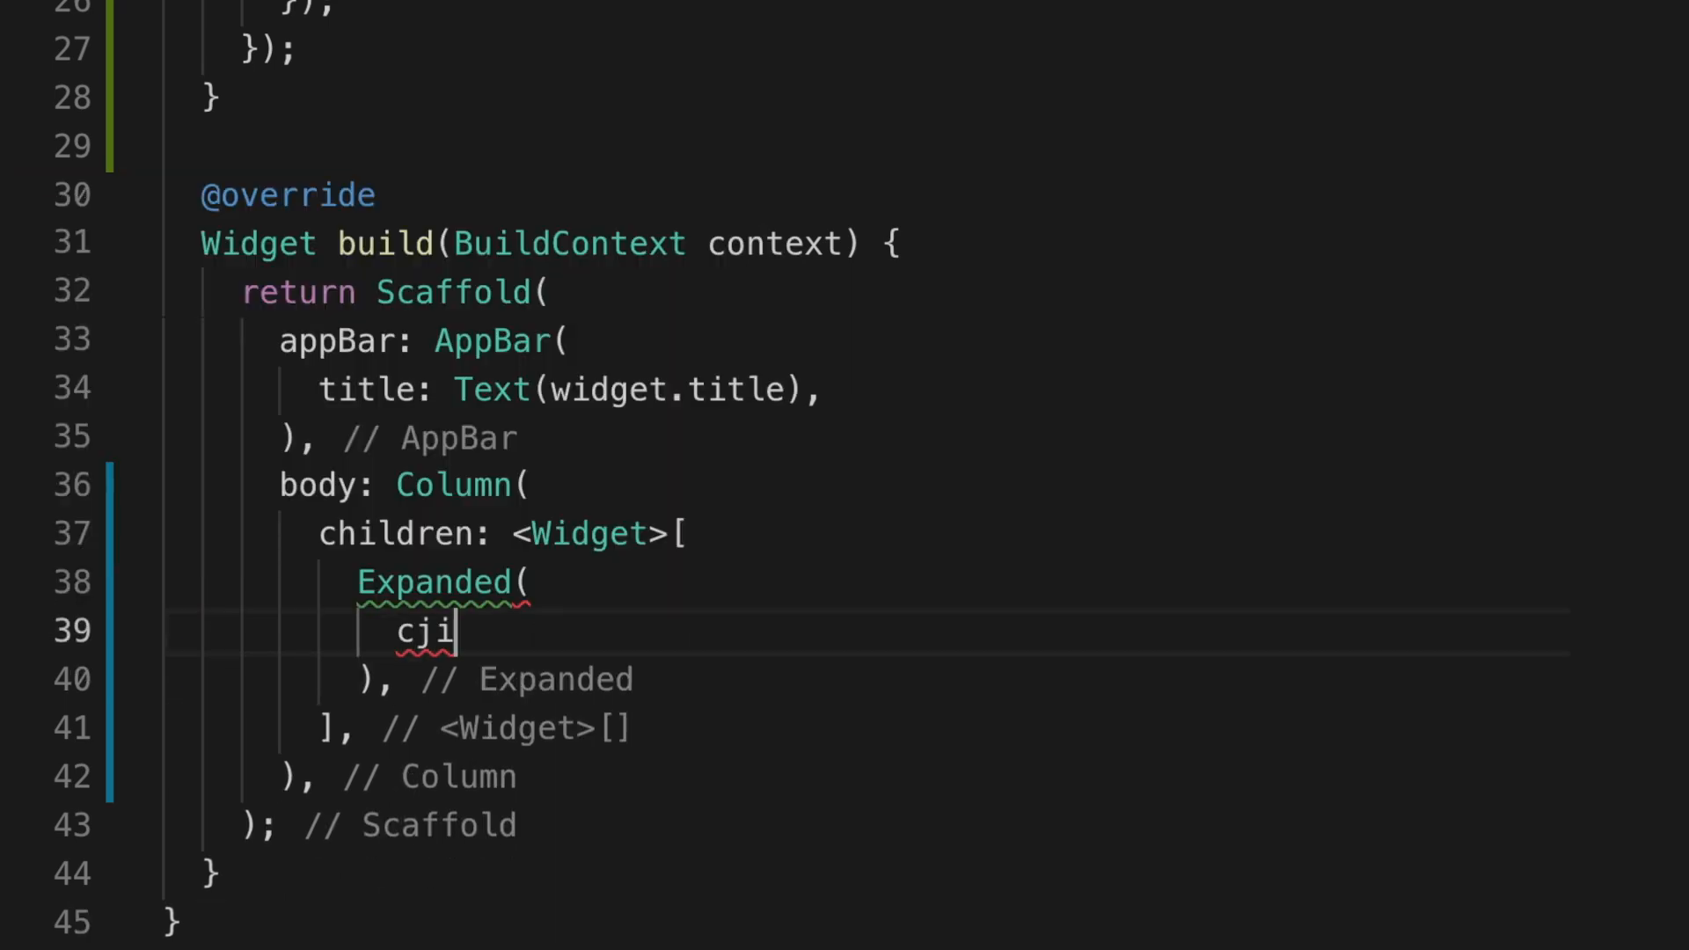
{"action": "key", "text": "BackSpace"}
{"action": "key", "text": "BackSpace"}
{"action": "key", "text": "BackSpace"}
{"action": "type", "text": "chi"}
{"action": "key", "text": "Return"}
{"action": "key", "text": "ctrl+space"}
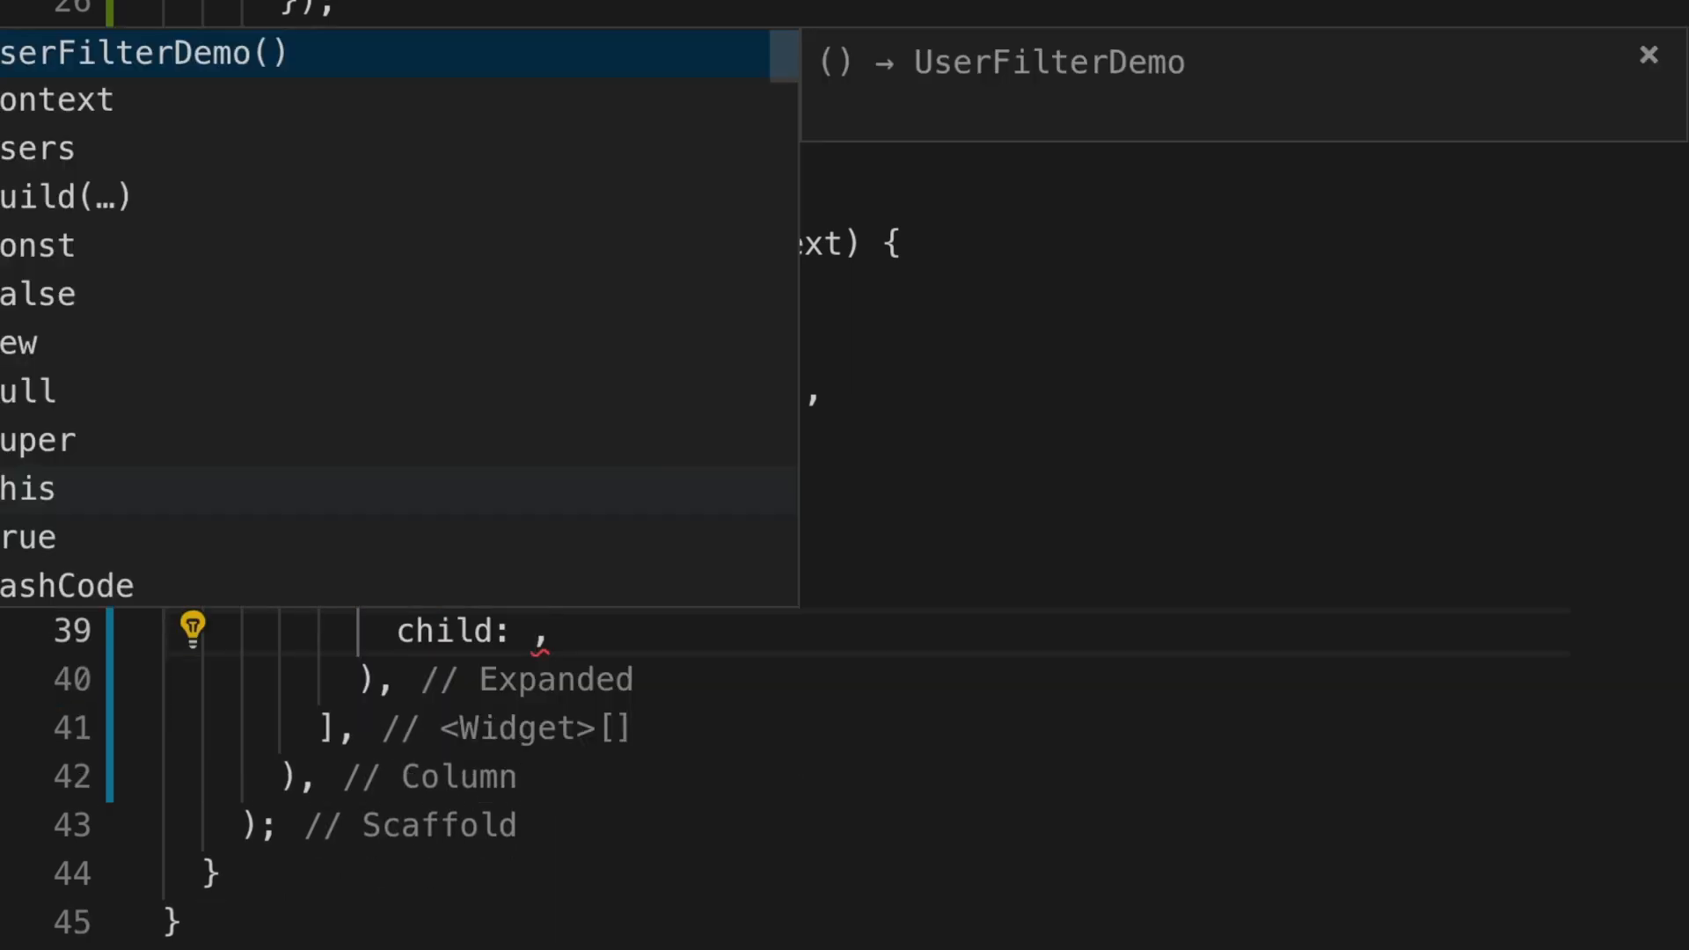
{"action": "type", "text": "ListView."}
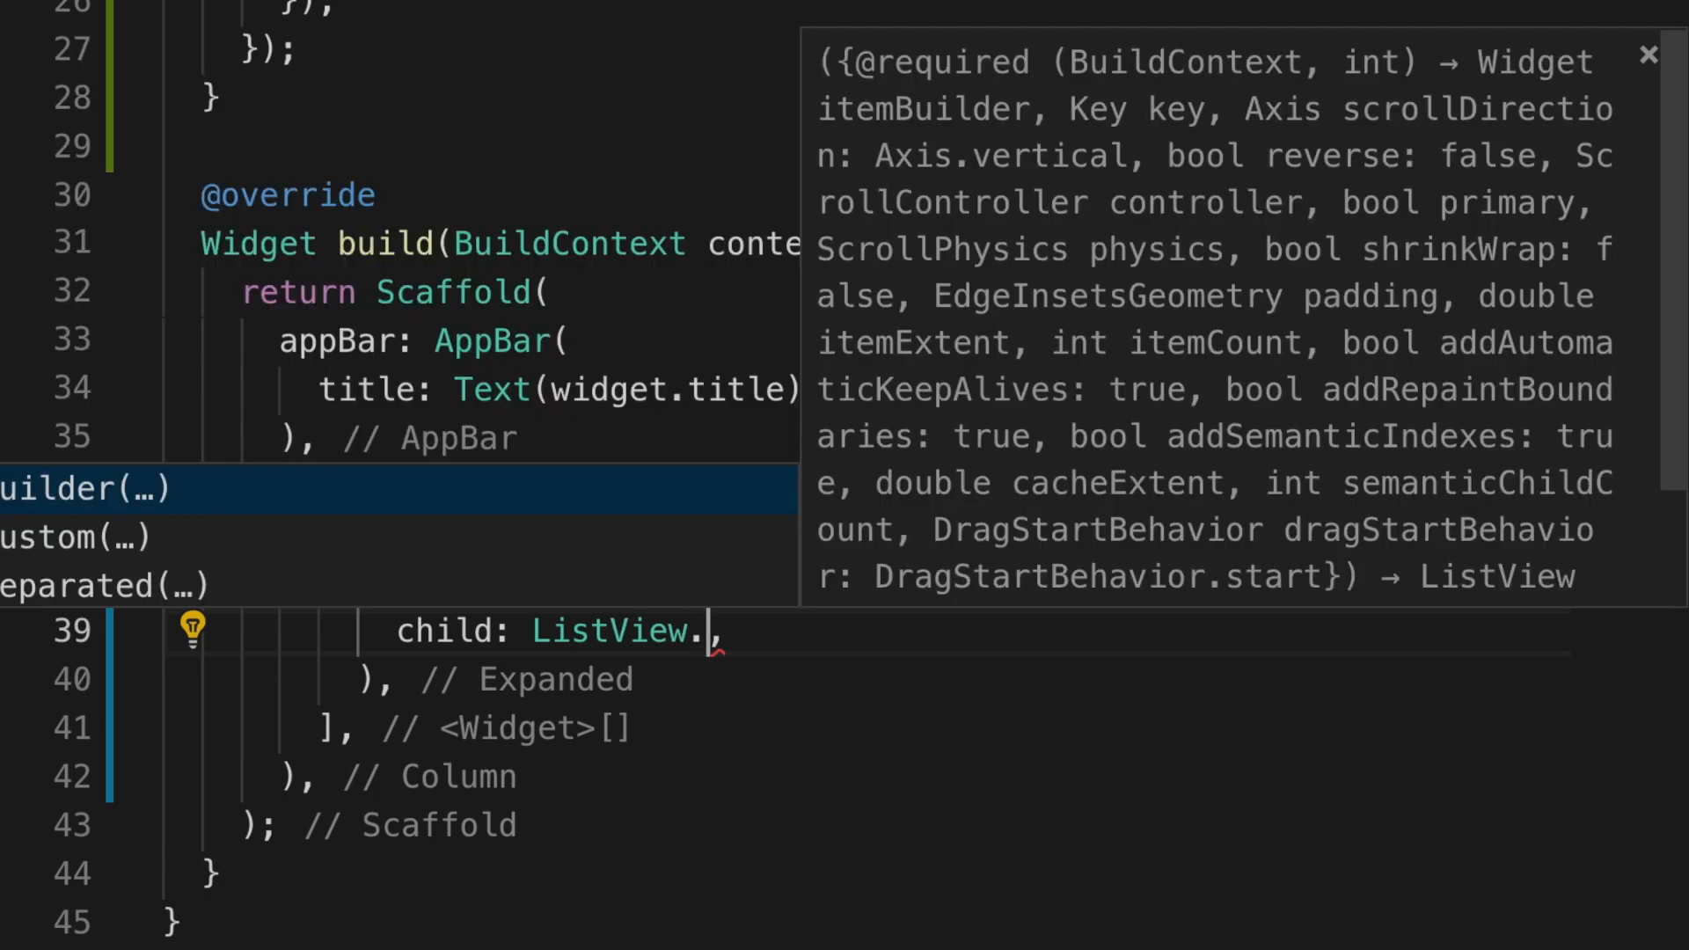
{"action": "type", "text": "b"}
{"action": "key", "text": "Return"}
{"action": "key", "text": "Return"}
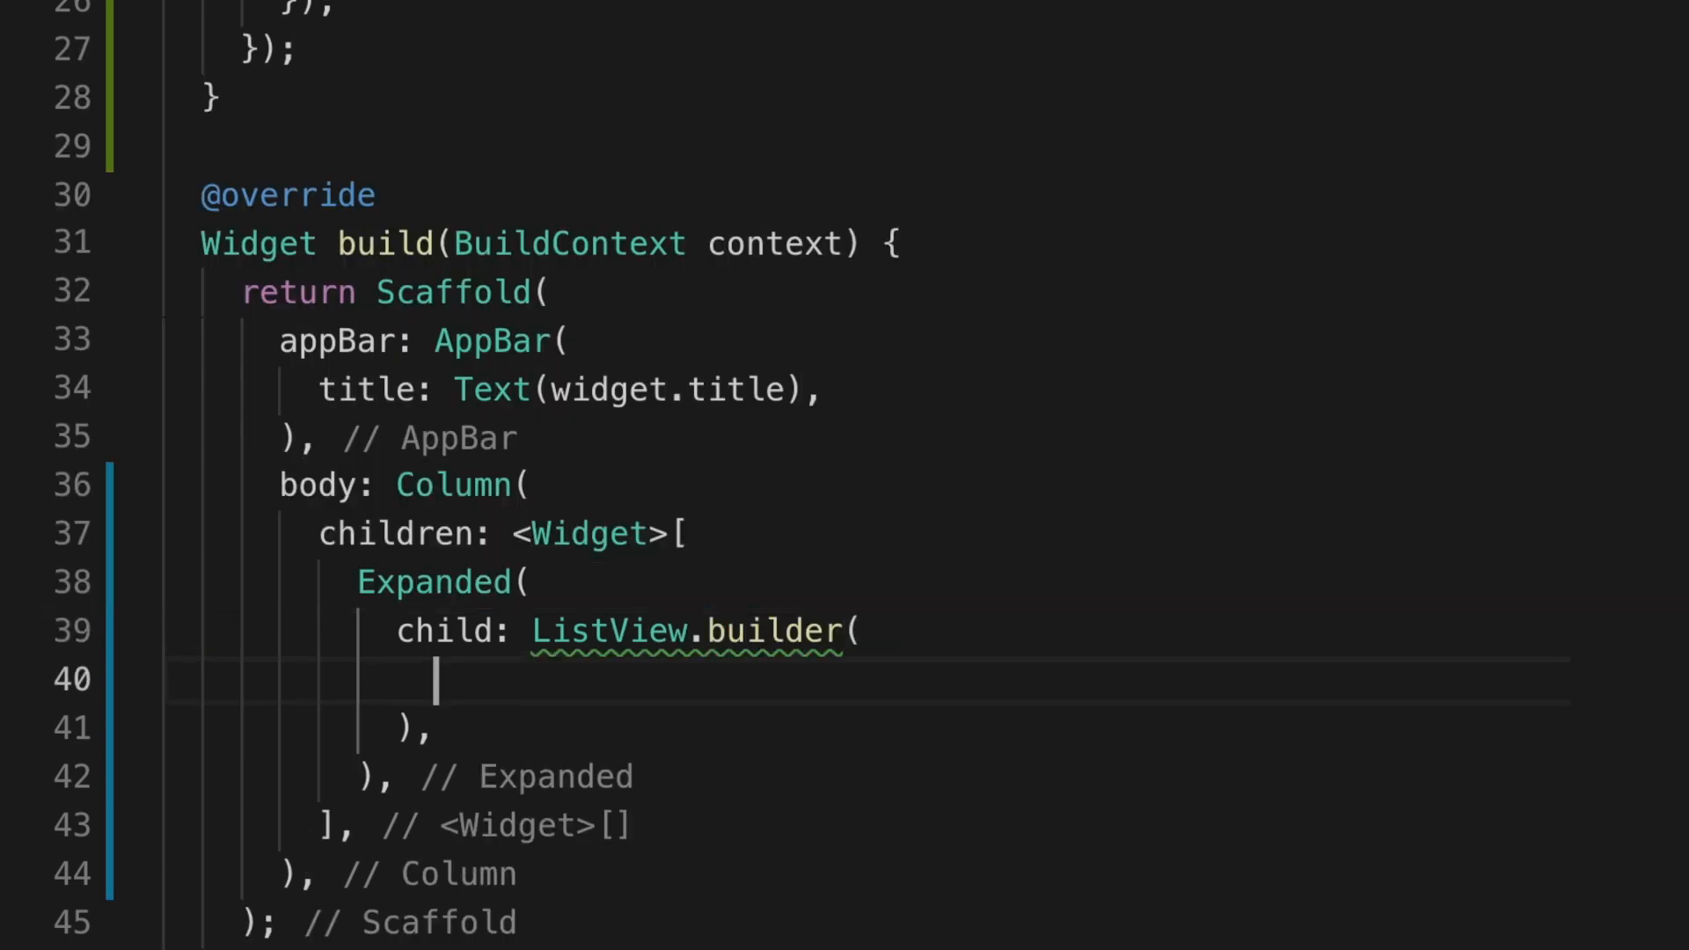
{"action": "type", "text": "padding: Edget"}
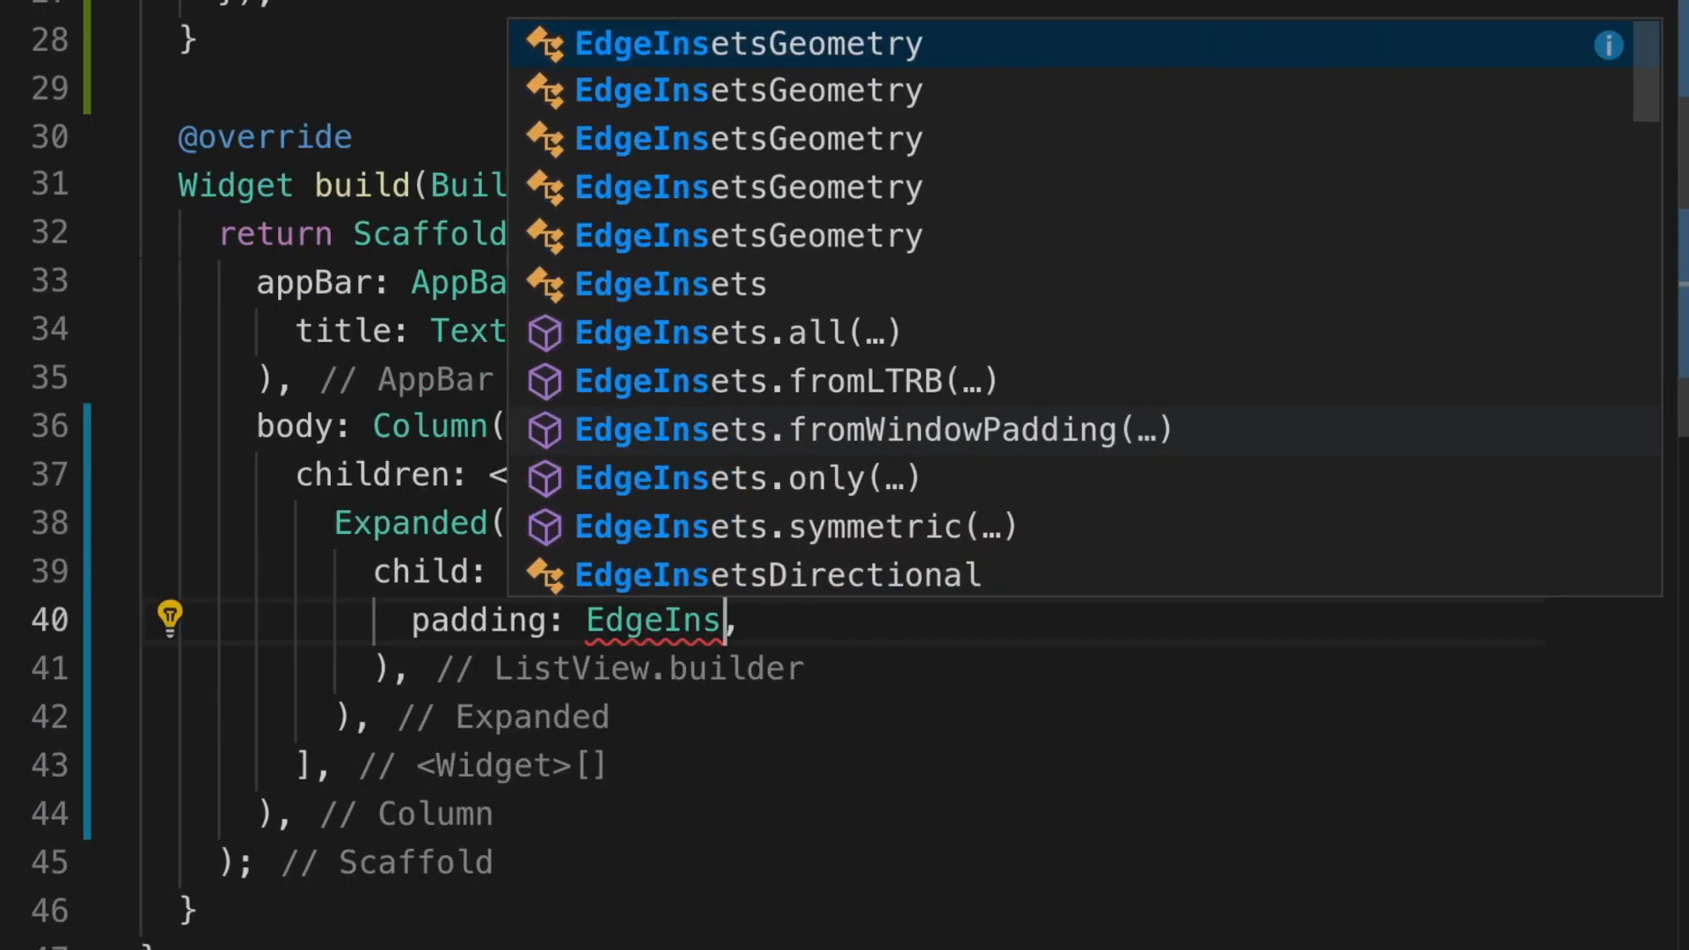
Step: Give the ListView.builder padding EdgeInsets.all(10.0) and itemCount users.length
{"action": "key", "text": "Down"}
{"action": "key", "text": "Down"}
{"action": "key", "text": "Down"}
{"action": "key", "text": "Return"}
{"action": "type", "text": "10.0"}
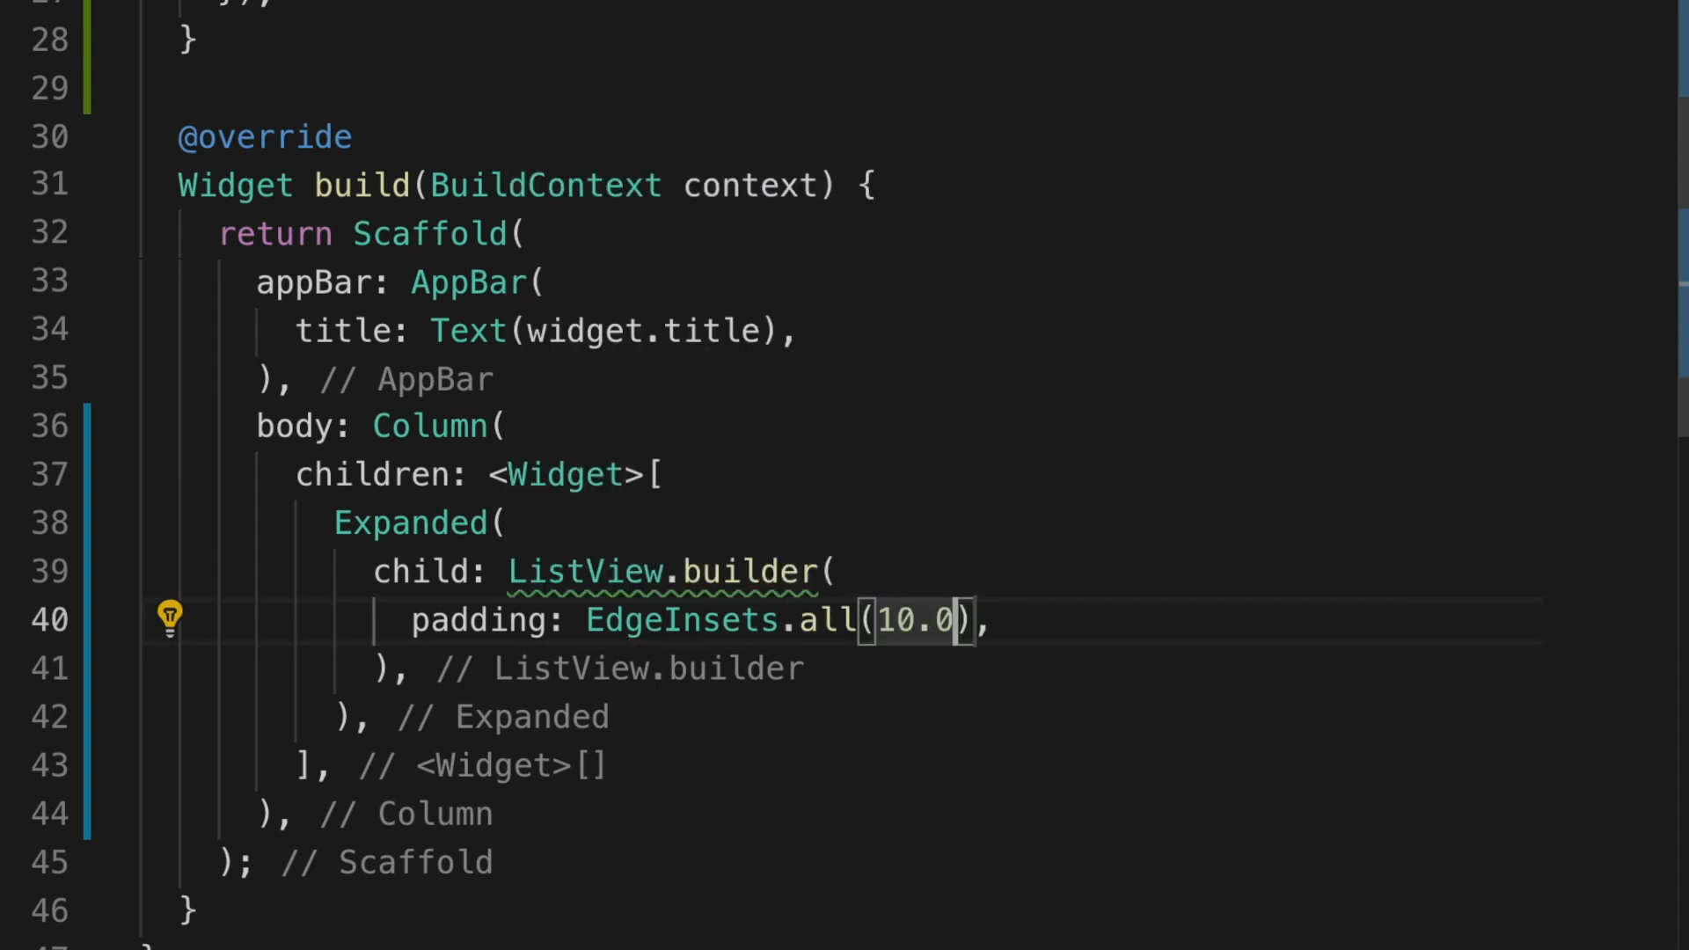
{"action": "key", "text": "End"}
{"action": "key", "text": "Return"}
{"action": "type", "text": "item"}
{"action": "key", "text": "Down"}
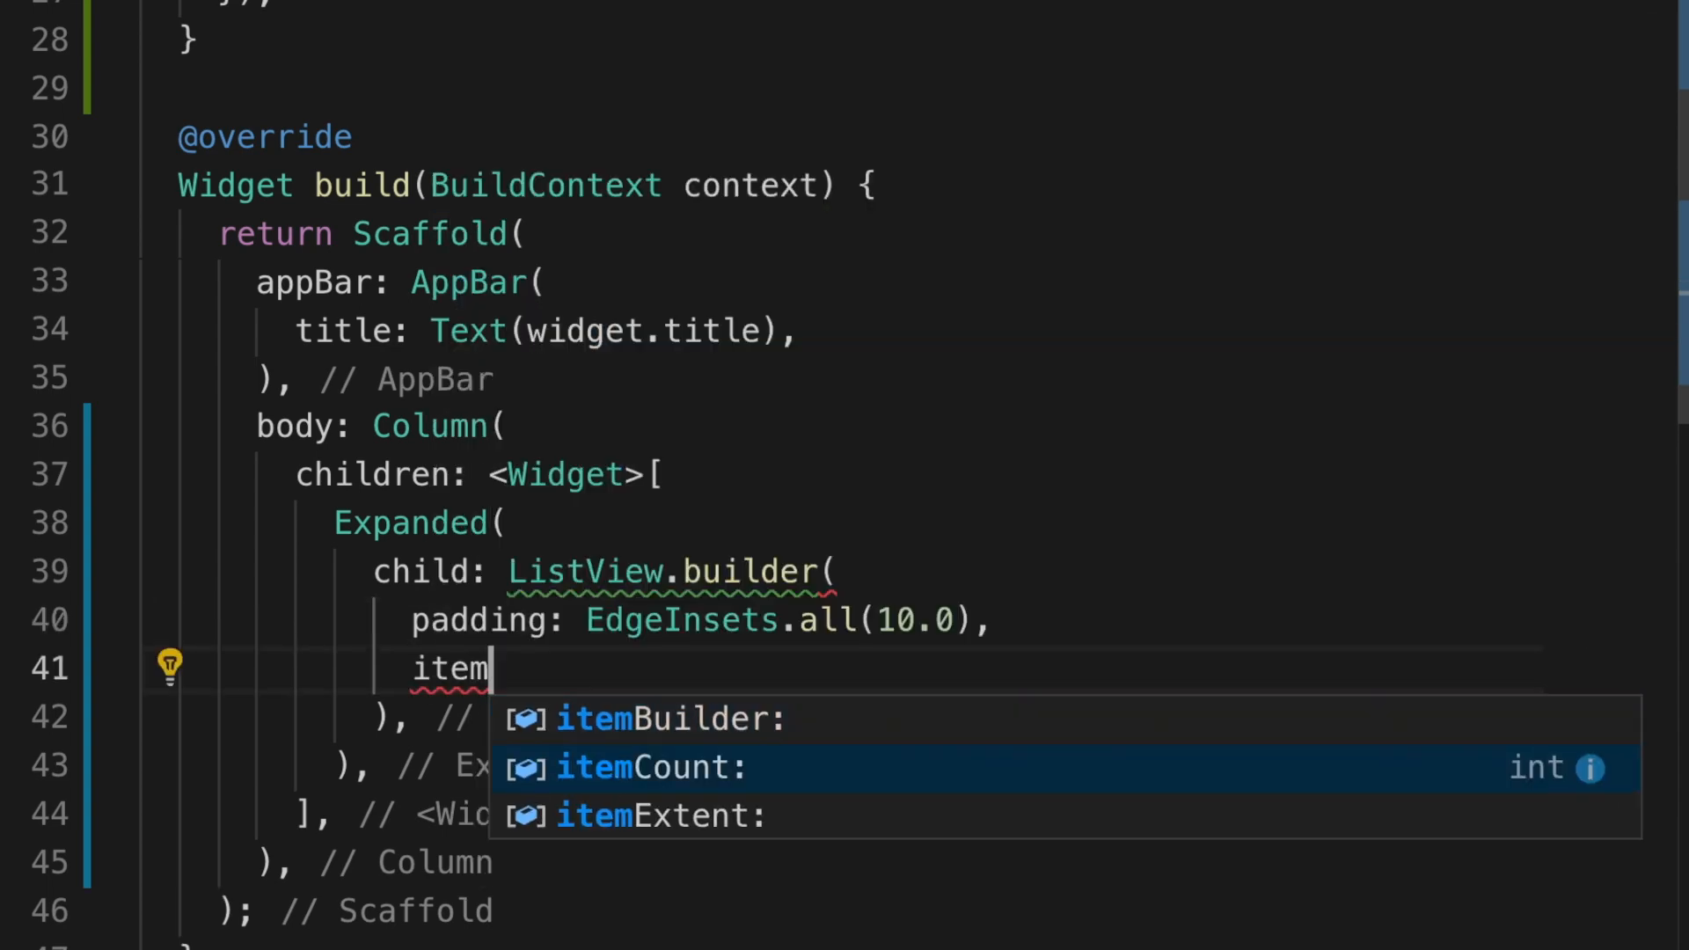
{"action": "key", "text": "Return"}
{"action": "key", "text": "ctrl+space"}
{"action": "type", "text": "users"}
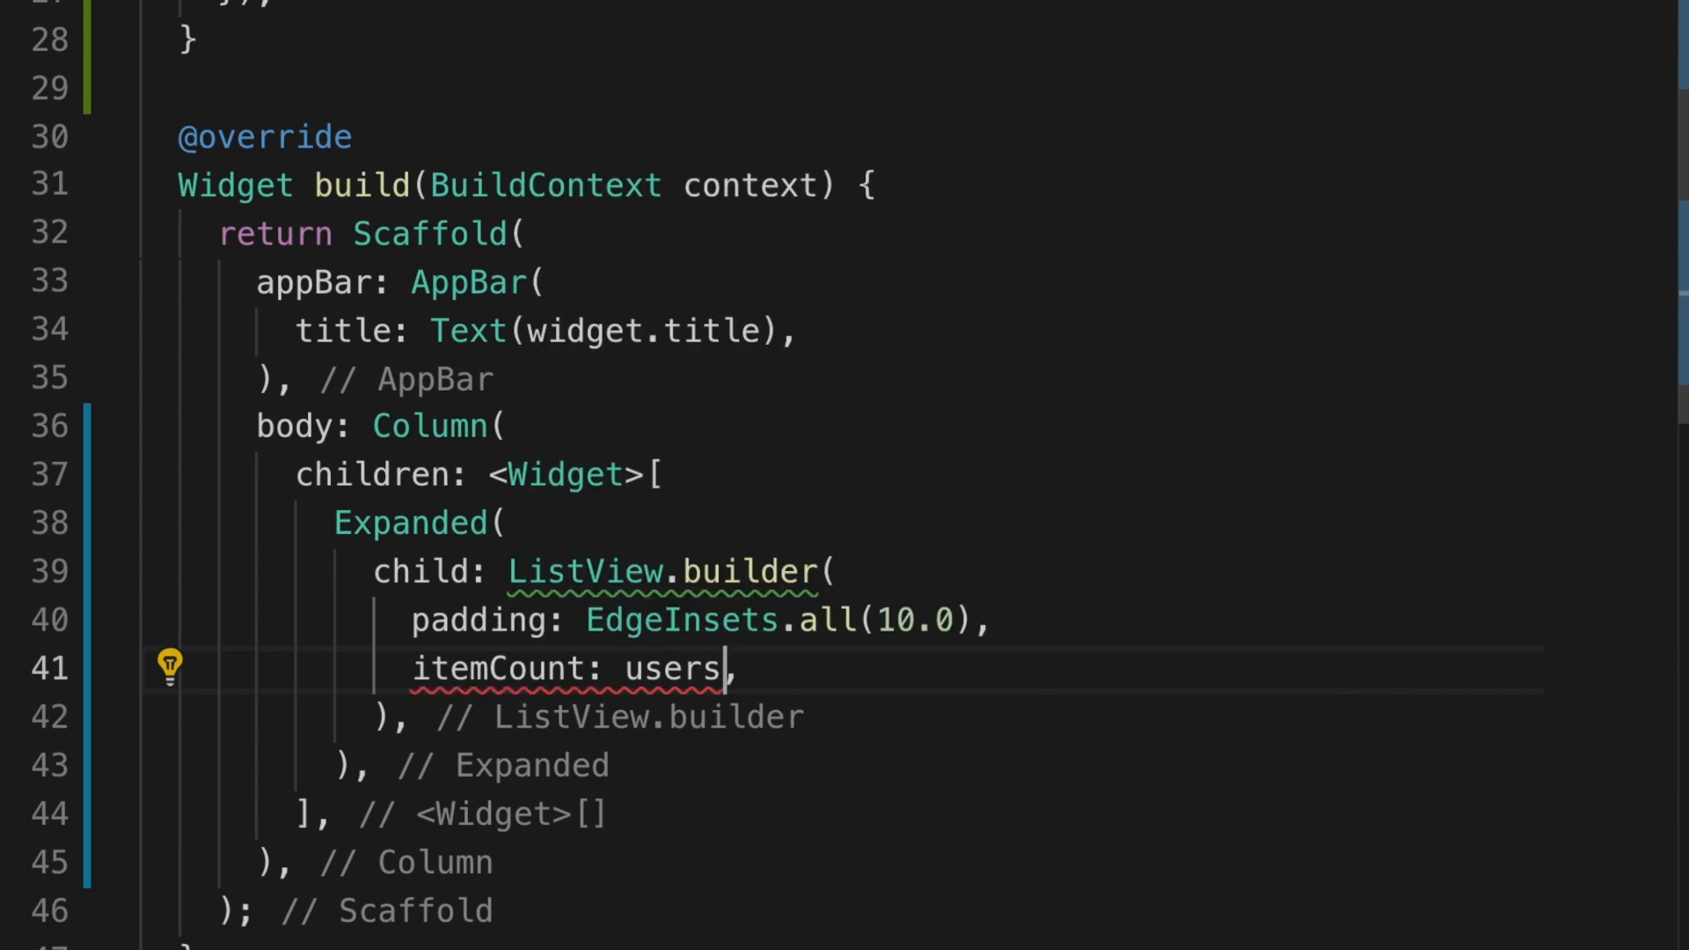
{"action": "type", "text": ".le"}
{"action": "key", "text": "Return"}
Step: Add an itemBuilder (BuildContext context, index) with an empty body
{"action": "key", "text": "End"}
{"action": "key", "text": "Return"}
{"action": "type", "text": "it"}
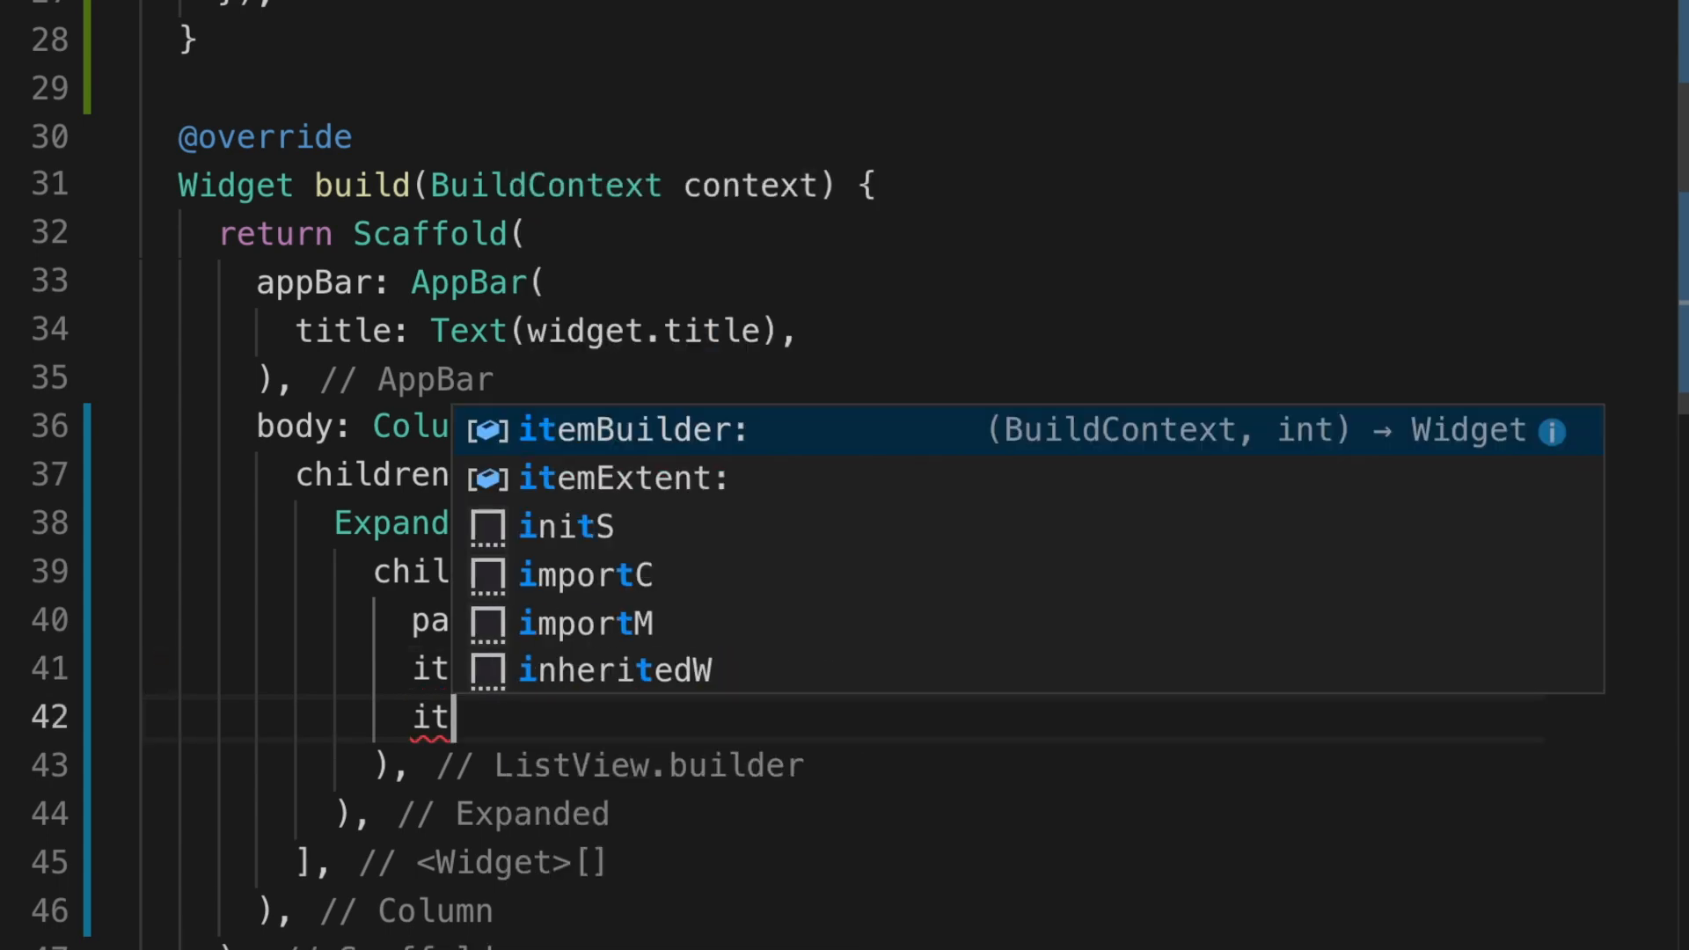
{"action": "type", "text": "em"}
{"action": "key", "text": "Return"}
{"action": "key", "text": "ctrl+space"}
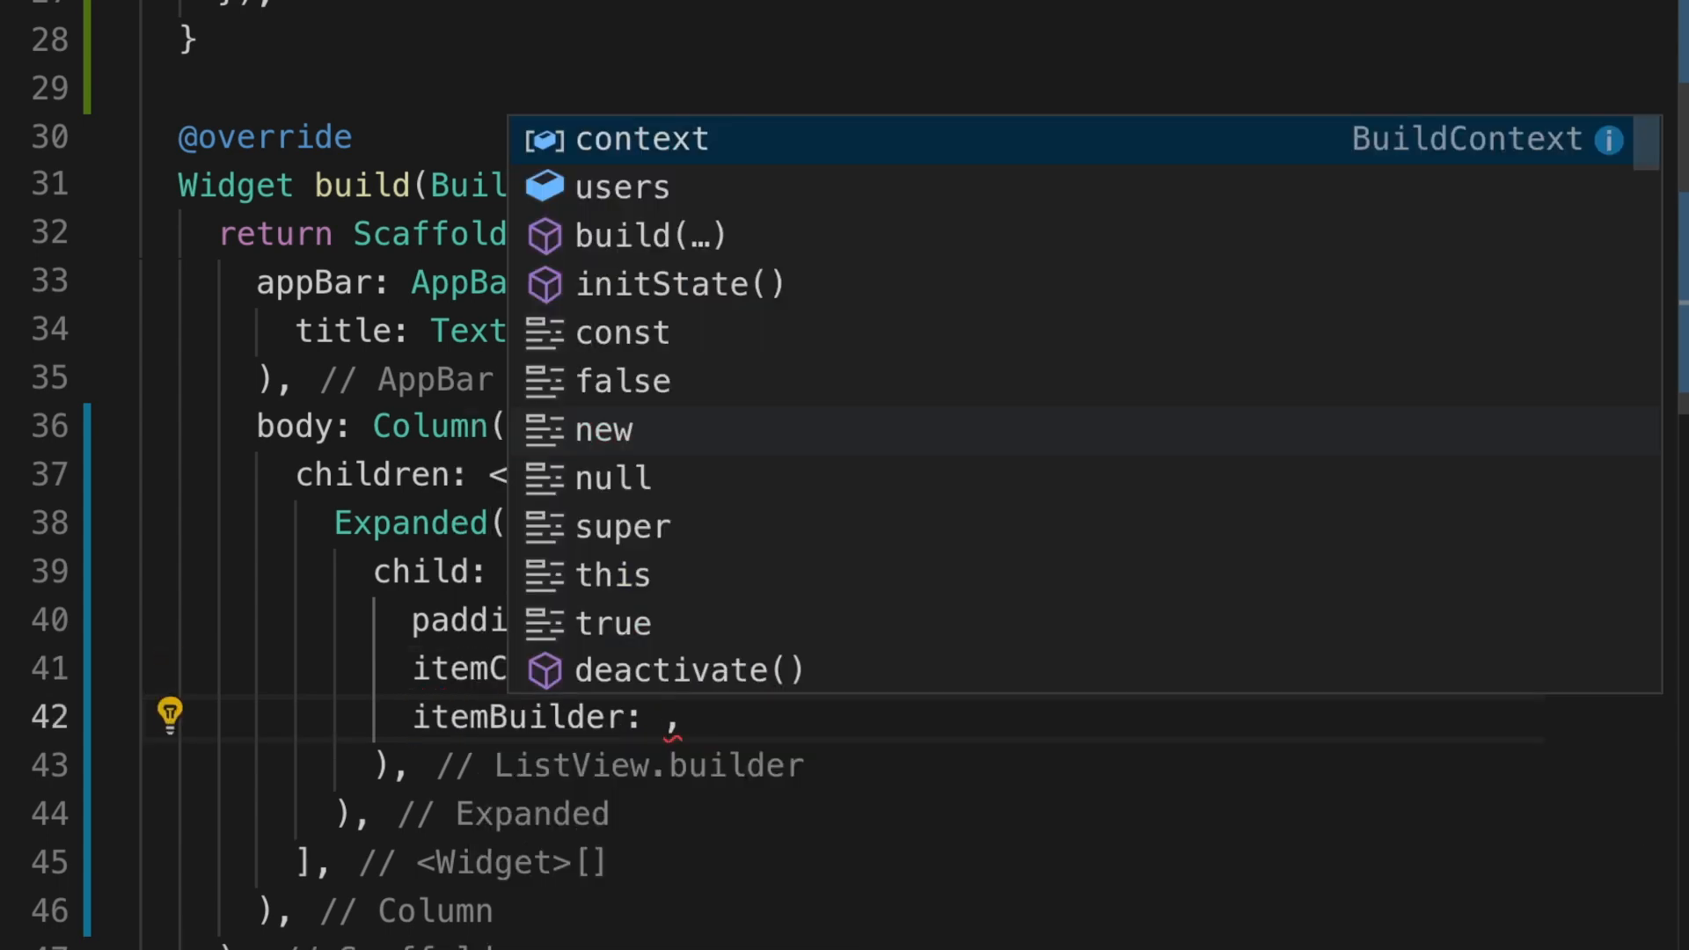
{"action": "type", "text": "(Buil"}
{"action": "key", "text": "Return"}
{"action": "type", "text": "co"}
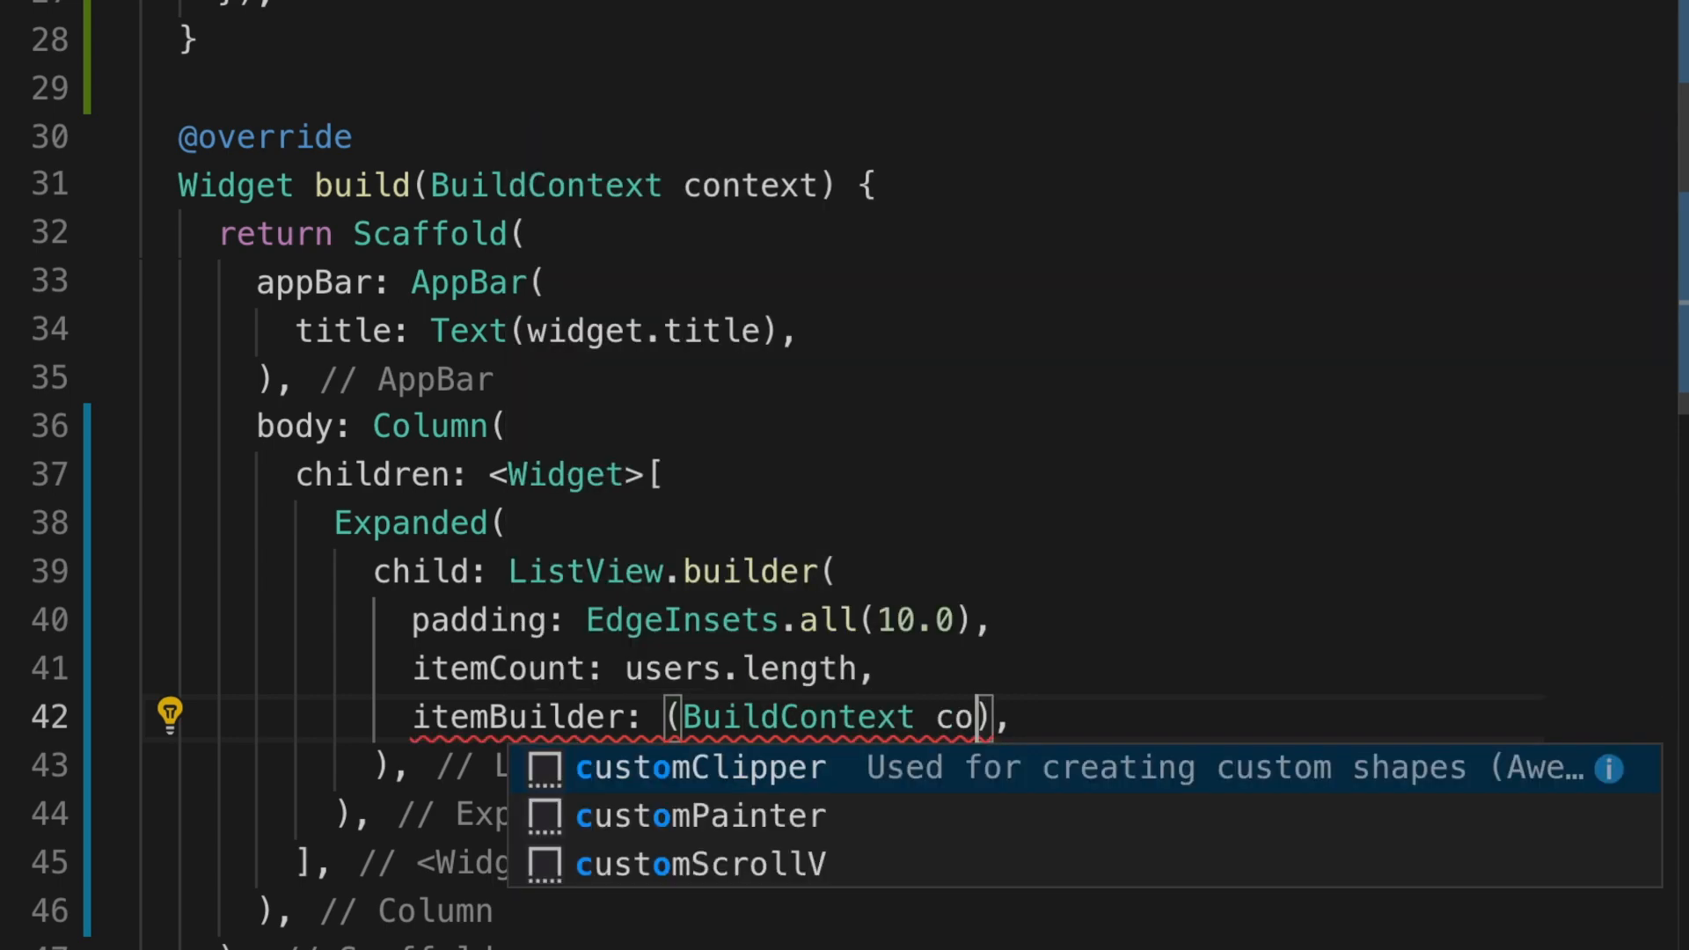
{"action": "type", "text": "ntext"}
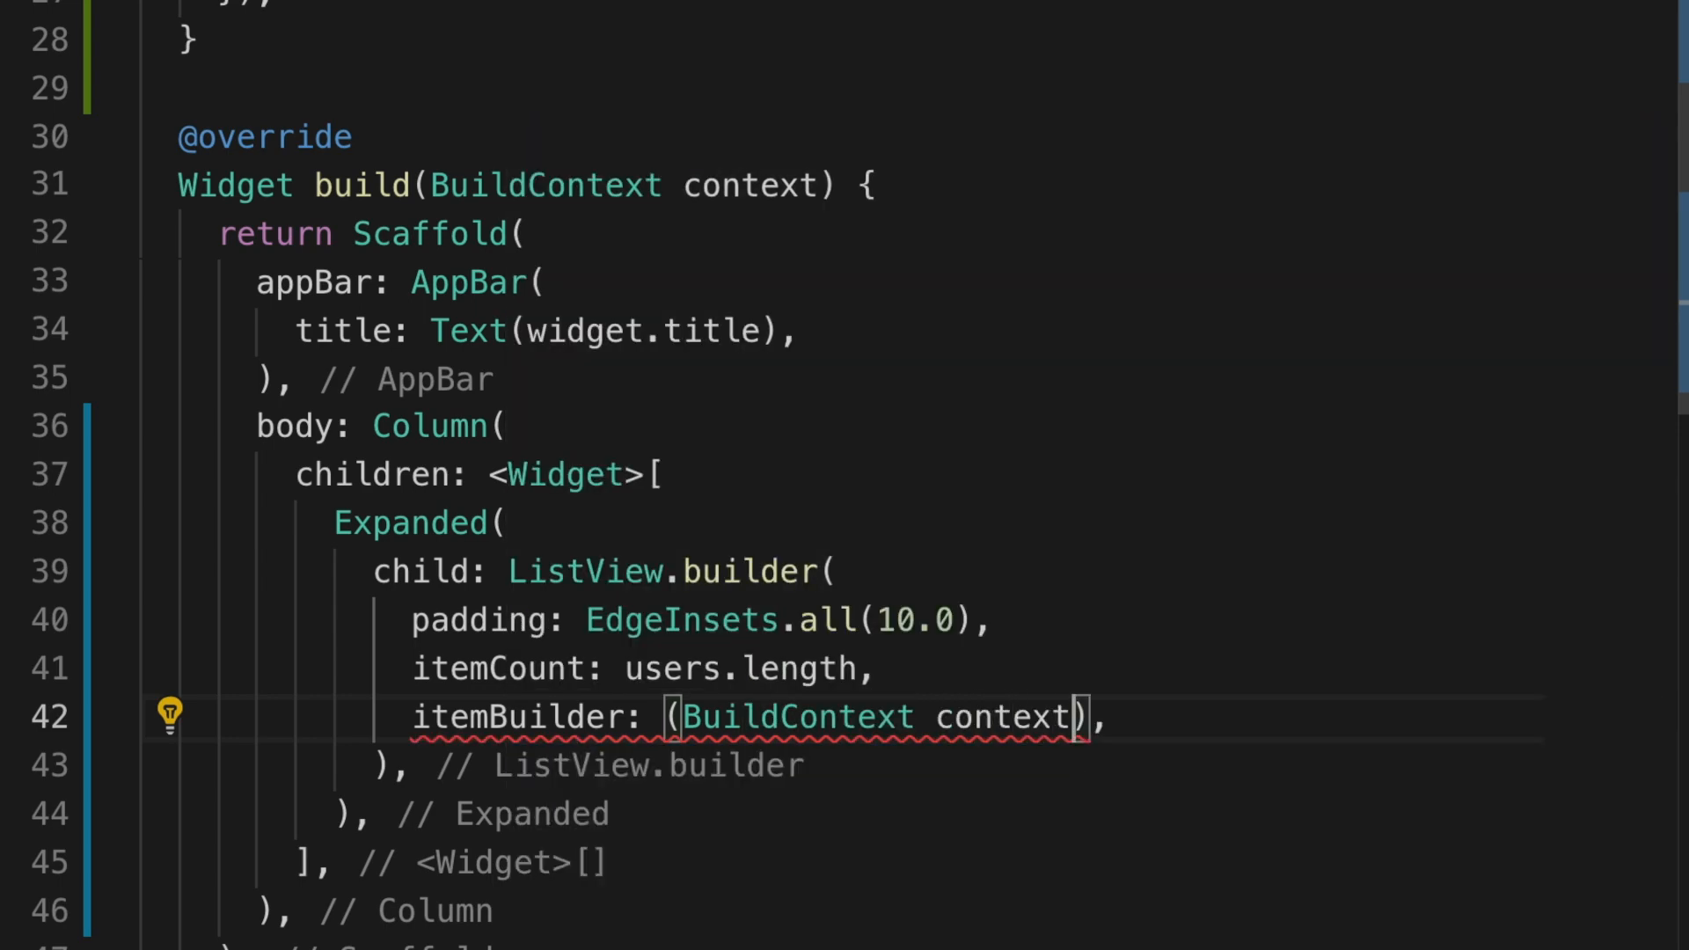
{"action": "type", "text": ", int index"}
{"action": "key", "text": "Right"}
{"action": "type", "text": "{"}
{"action": "key", "text": "Return"}
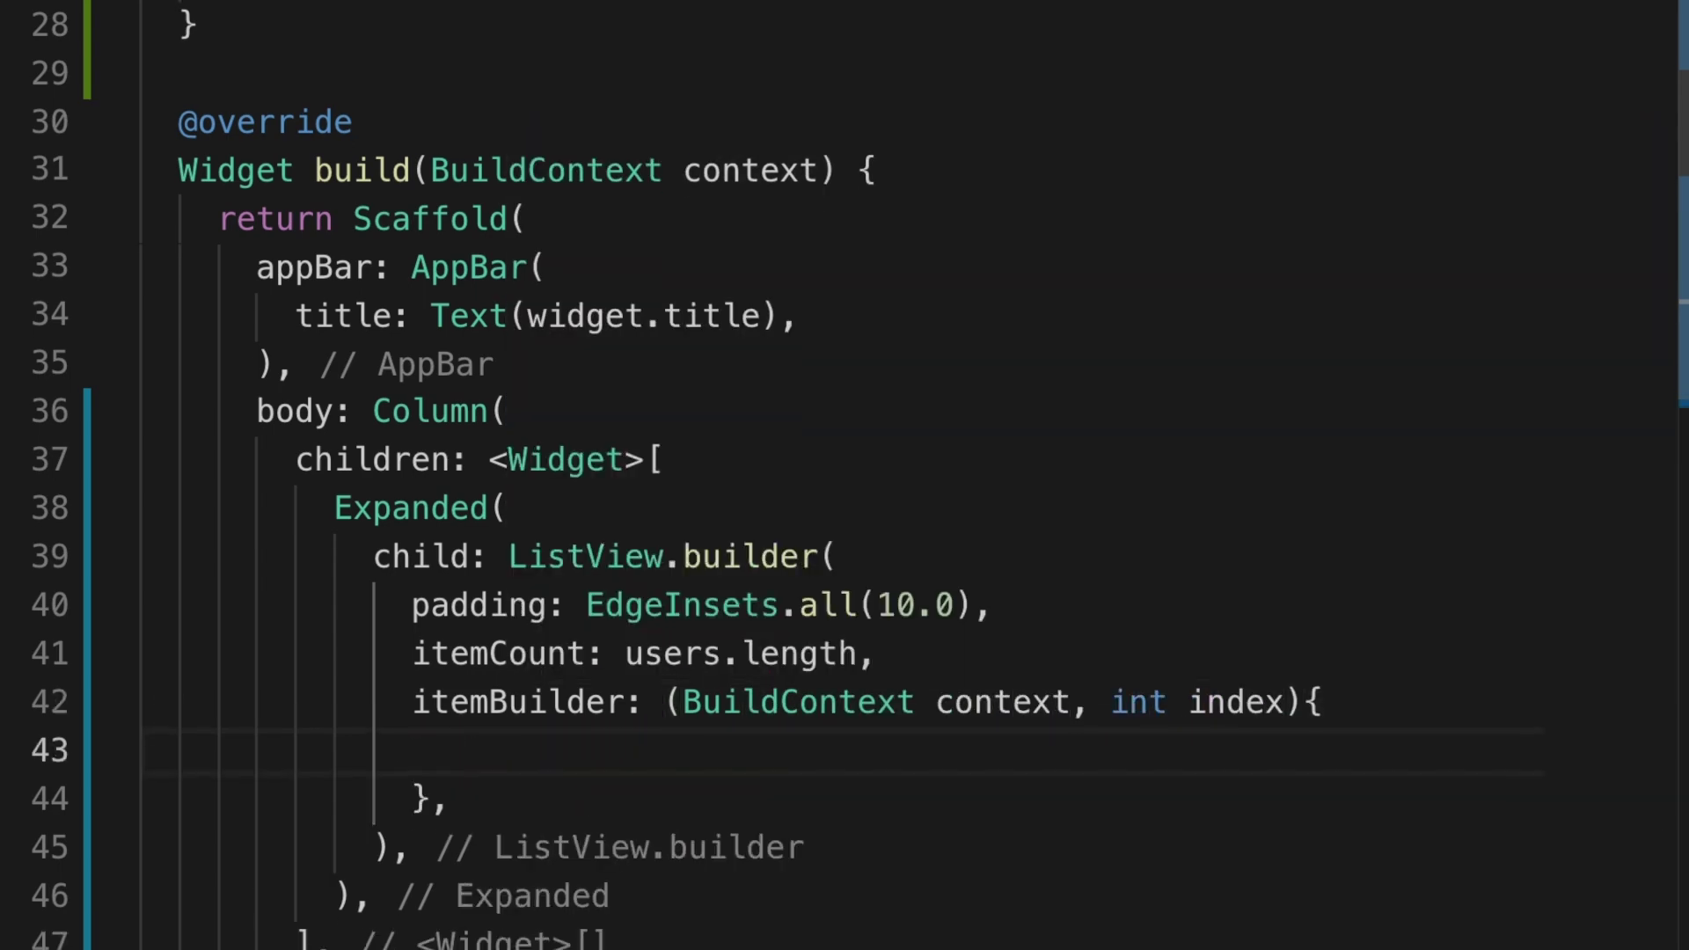
{"action": "scroll", "coordinate": [845, 528], "scroll_direction": "down", "scroll_amount": 4}
{"action": "type", "text": "return C"}
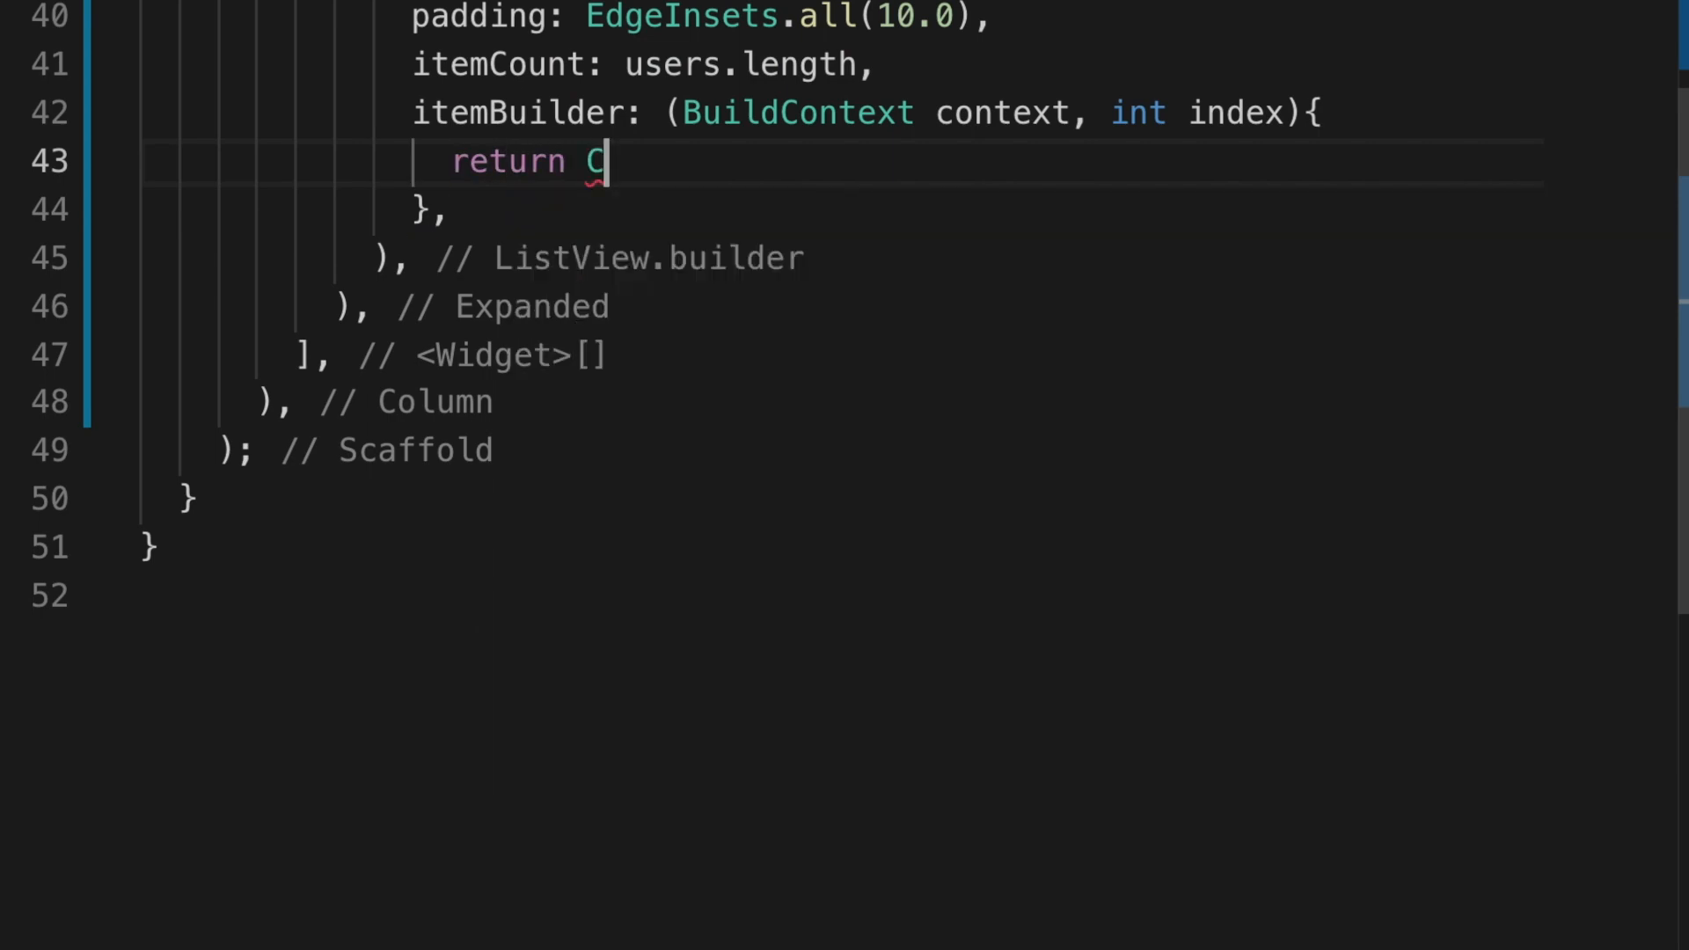
{"action": "type", "text": "ard("}
Step: Return a Card whose child is a Padding with EdgeInsets.all wrapping a Column
{"action": "key", "text": "Right"}
{"action": "type", "text": ";"}
{"action": "key", "text": "Left"}
{"action": "key", "text": "Left"}
{"action": "key", "text": "Return"}
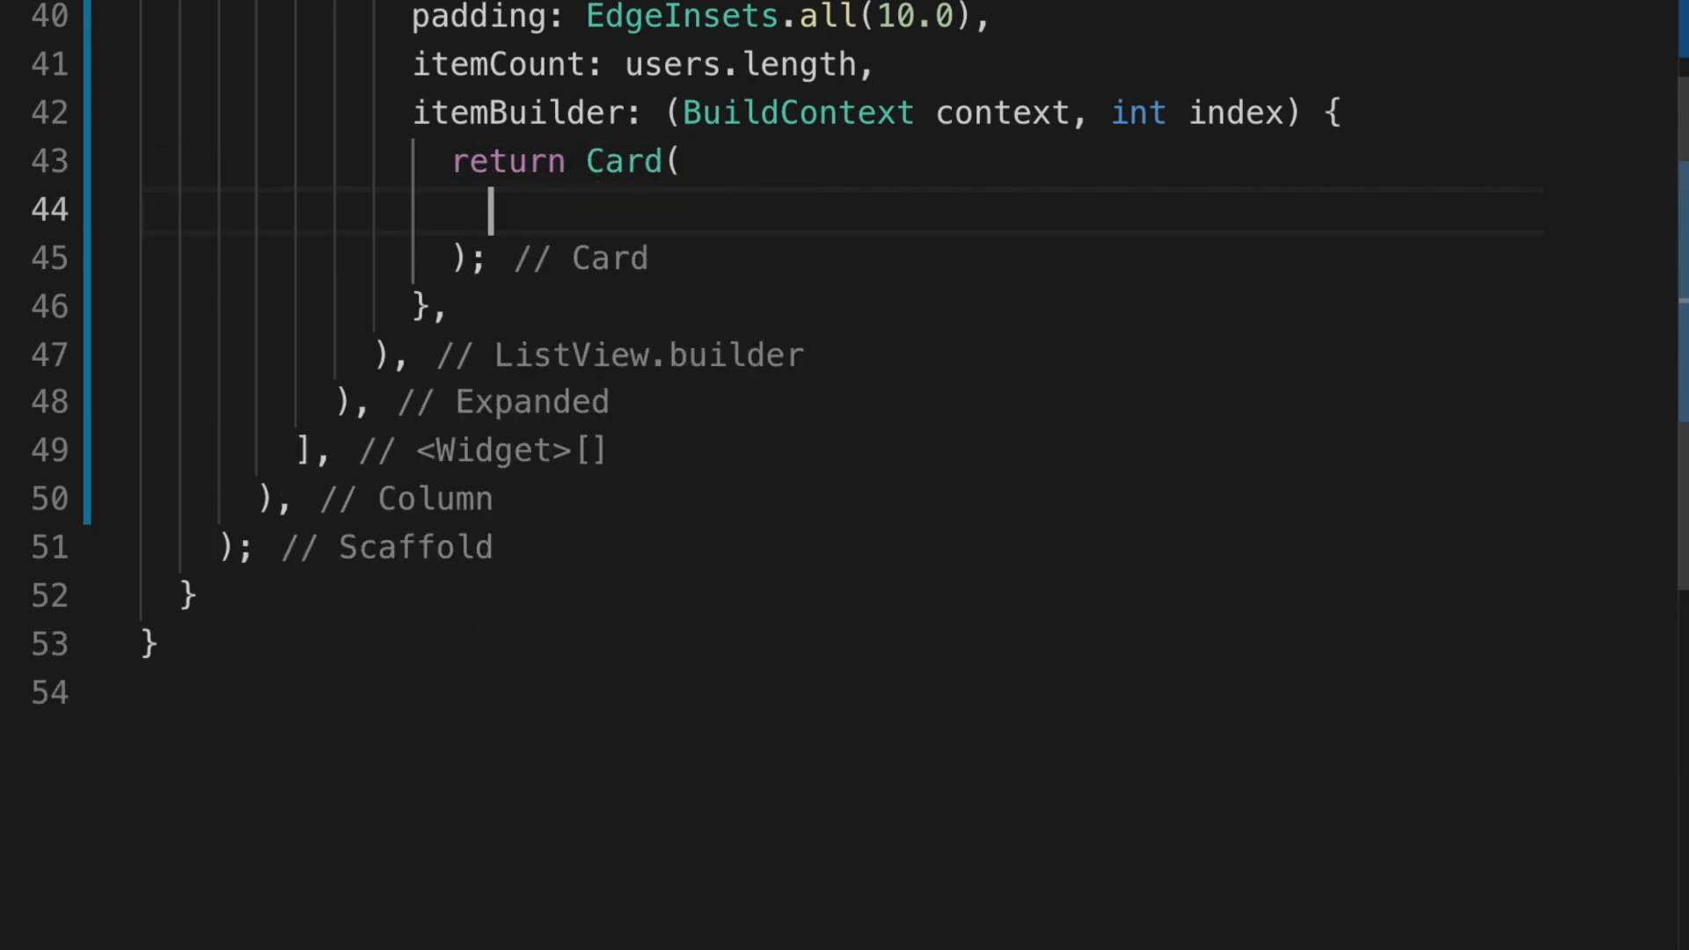
{"action": "type", "text": "child: Pad,"}
{"action": "key", "text": "Tab"}
{"action": "type", "text": "("}
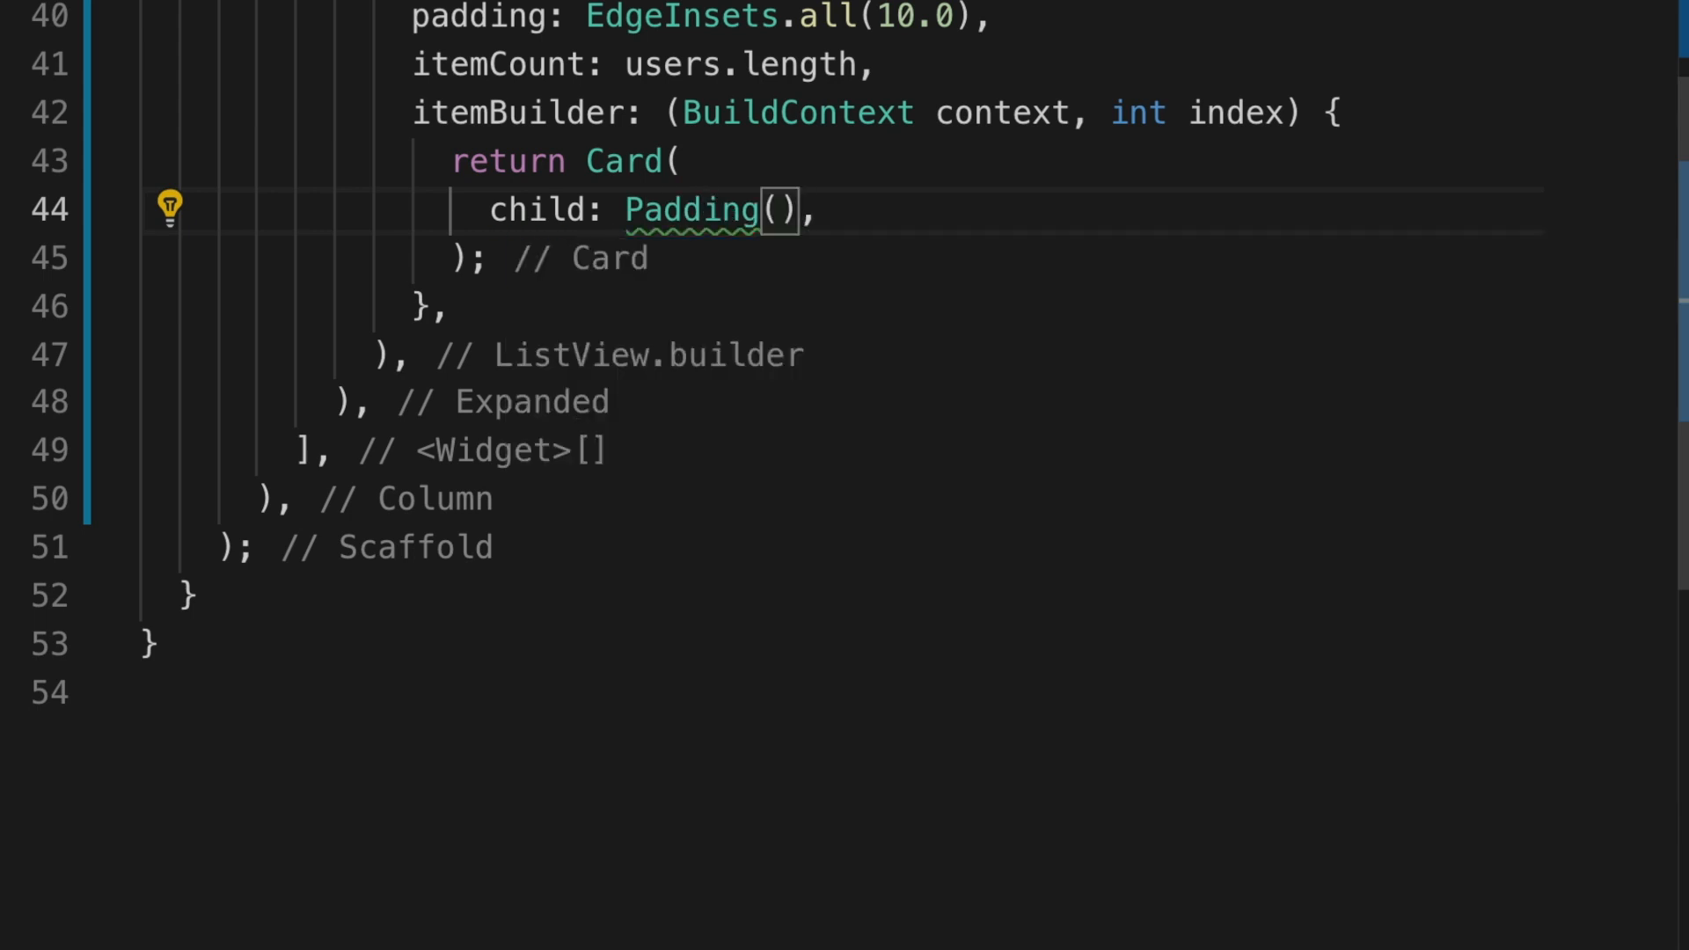
{"action": "key", "text": "Return"}
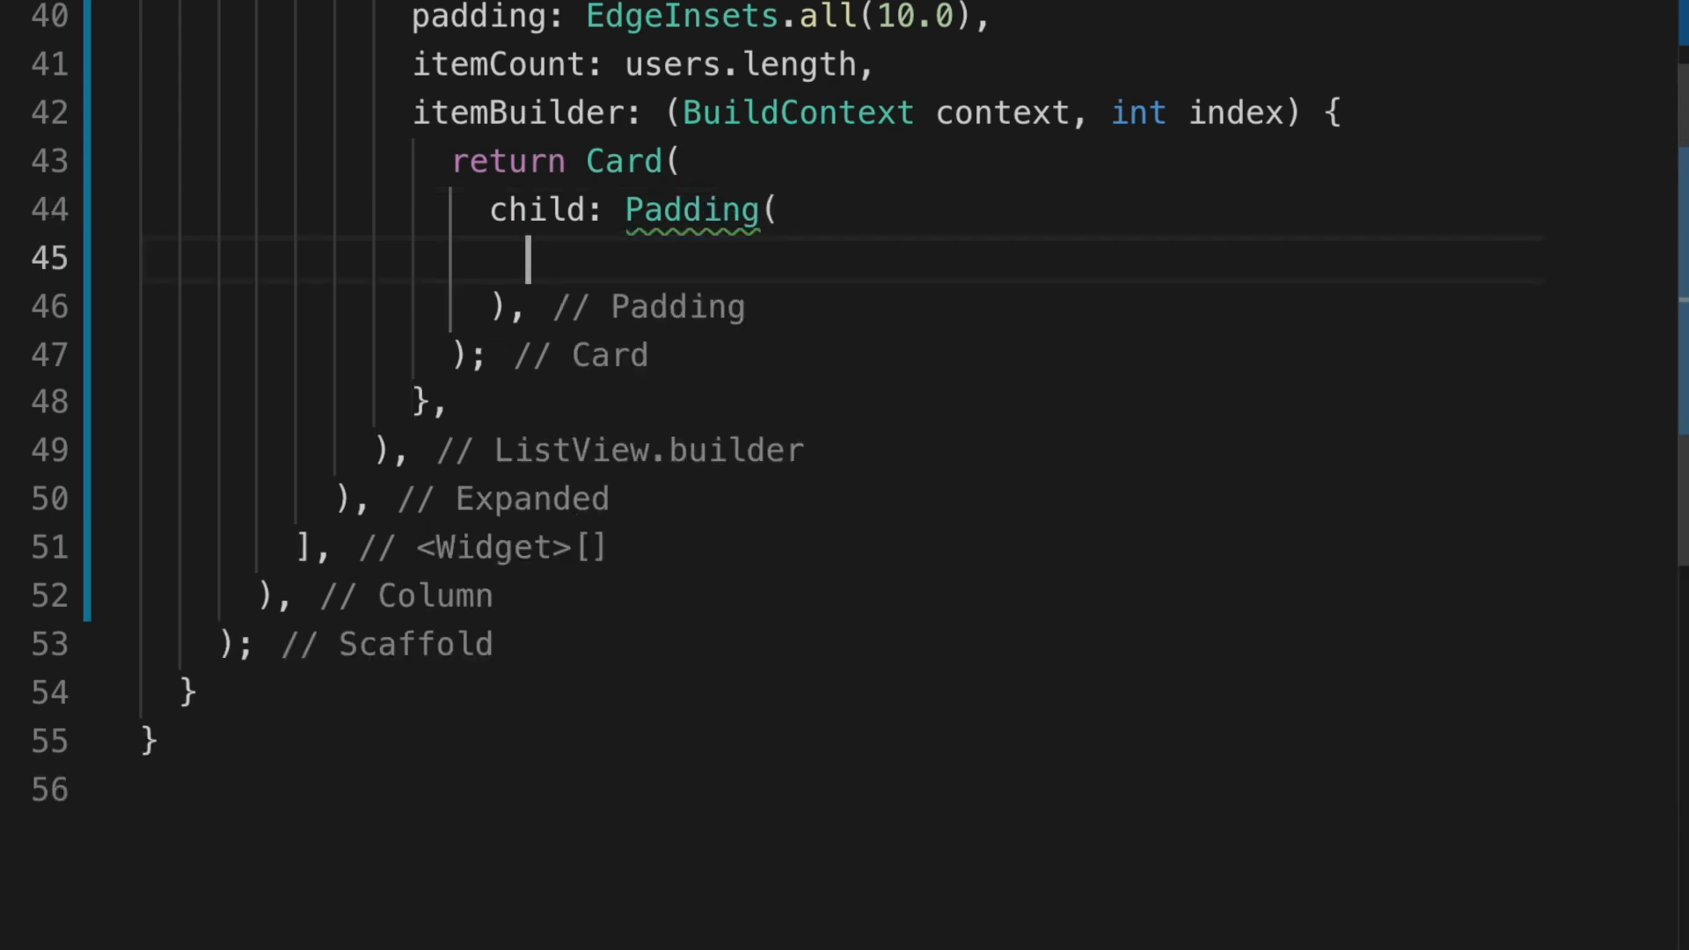
{"action": "type", "text": "p"}
{"action": "type", "text": "adding: ,"}
{"action": "key", "text": "Left"}
{"action": "type", "text": "Edge"}
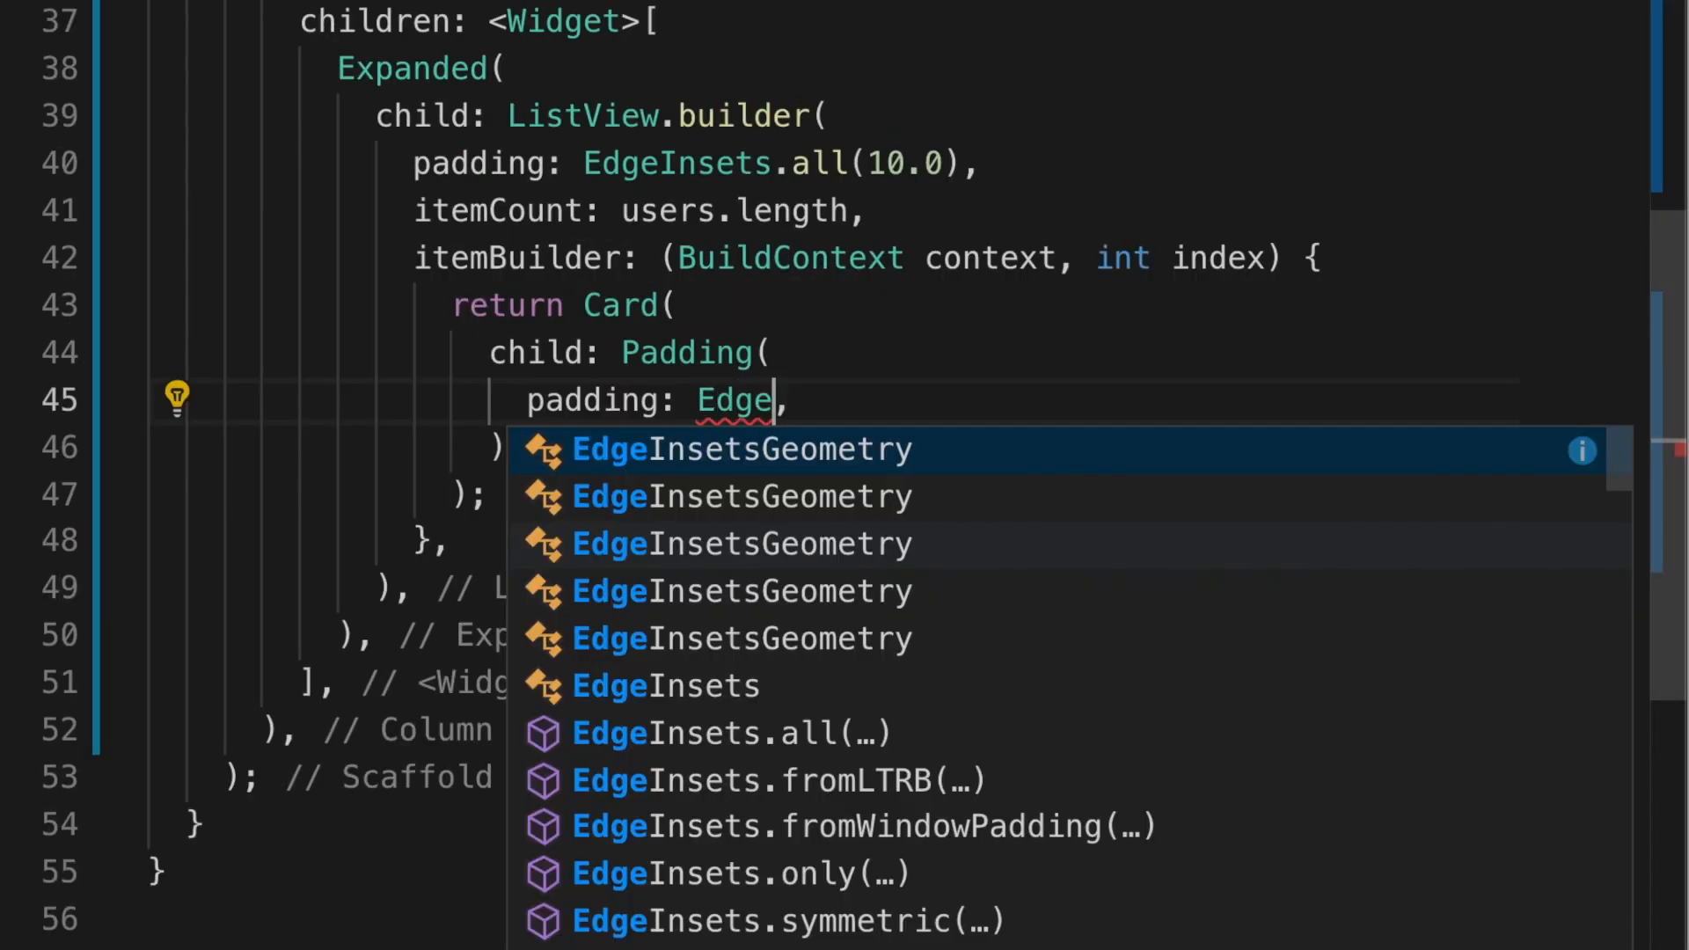
{"action": "type", "text": "In"}
{"action": "key", "text": "Down"}
{"action": "key", "text": "Down"}
{"action": "key", "text": "Down"}
{"action": "key", "text": "Down"}
{"action": "key", "text": "Tab"}
{"action": "type", "text": "1"}
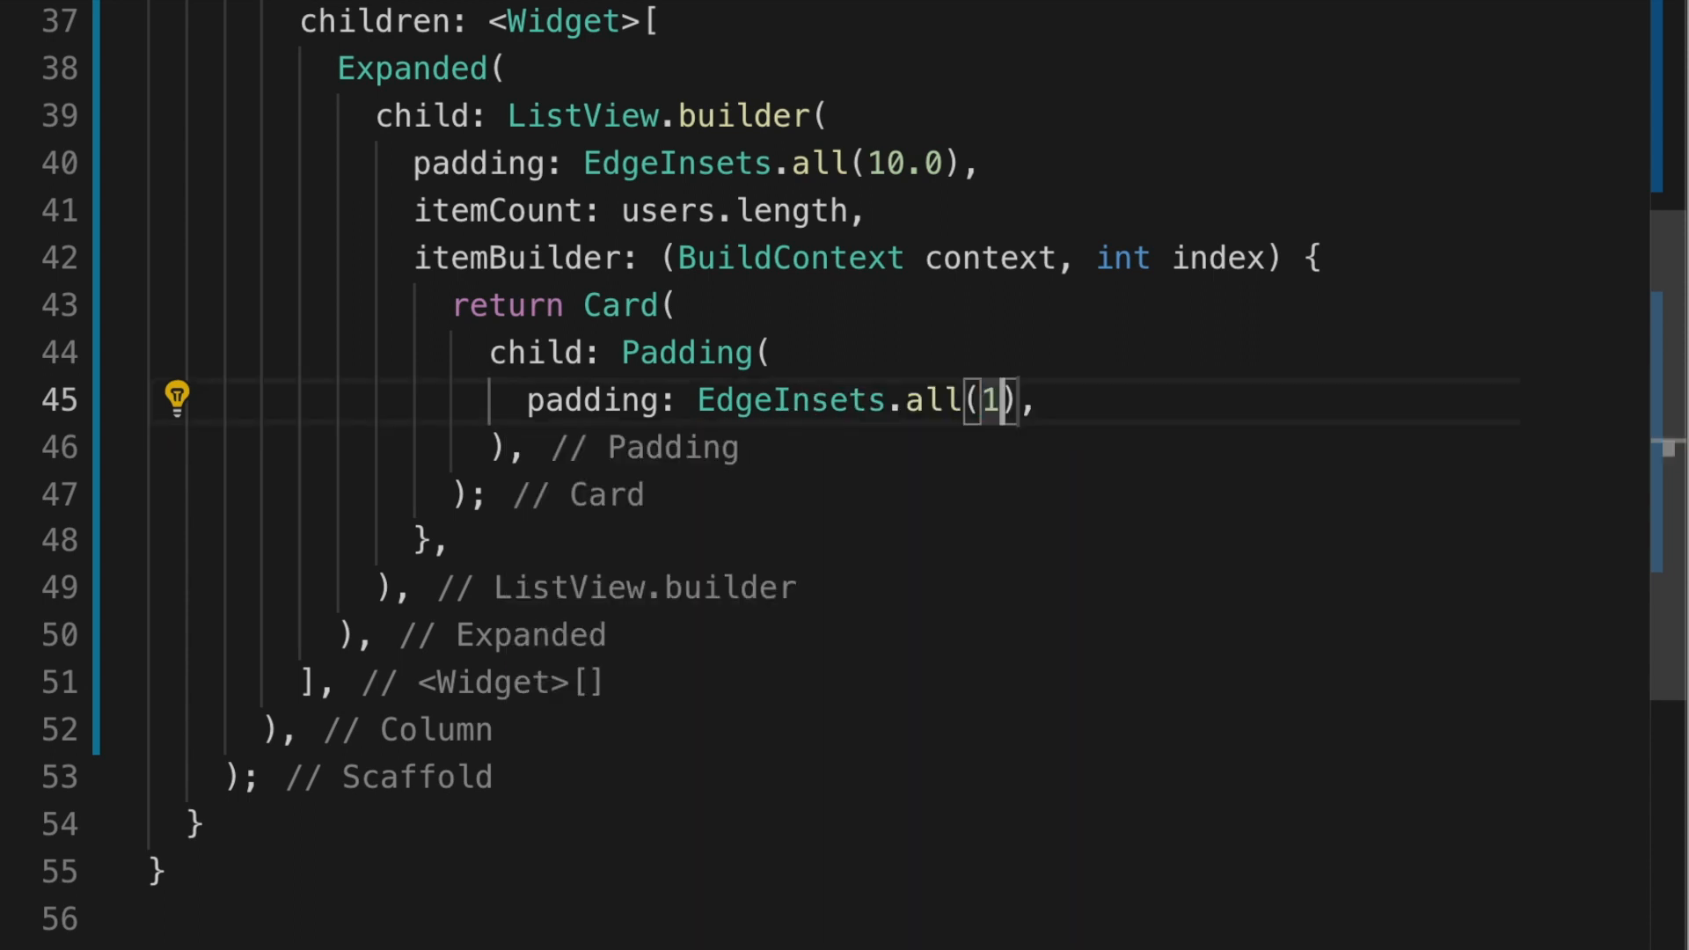
{"action": "type", "text": "0.0"}
{"action": "key", "text": "Right"}
{"action": "key", "text": "End"}
{"action": "key", "text": "Return"}
{"action": "type", "text": "c"}
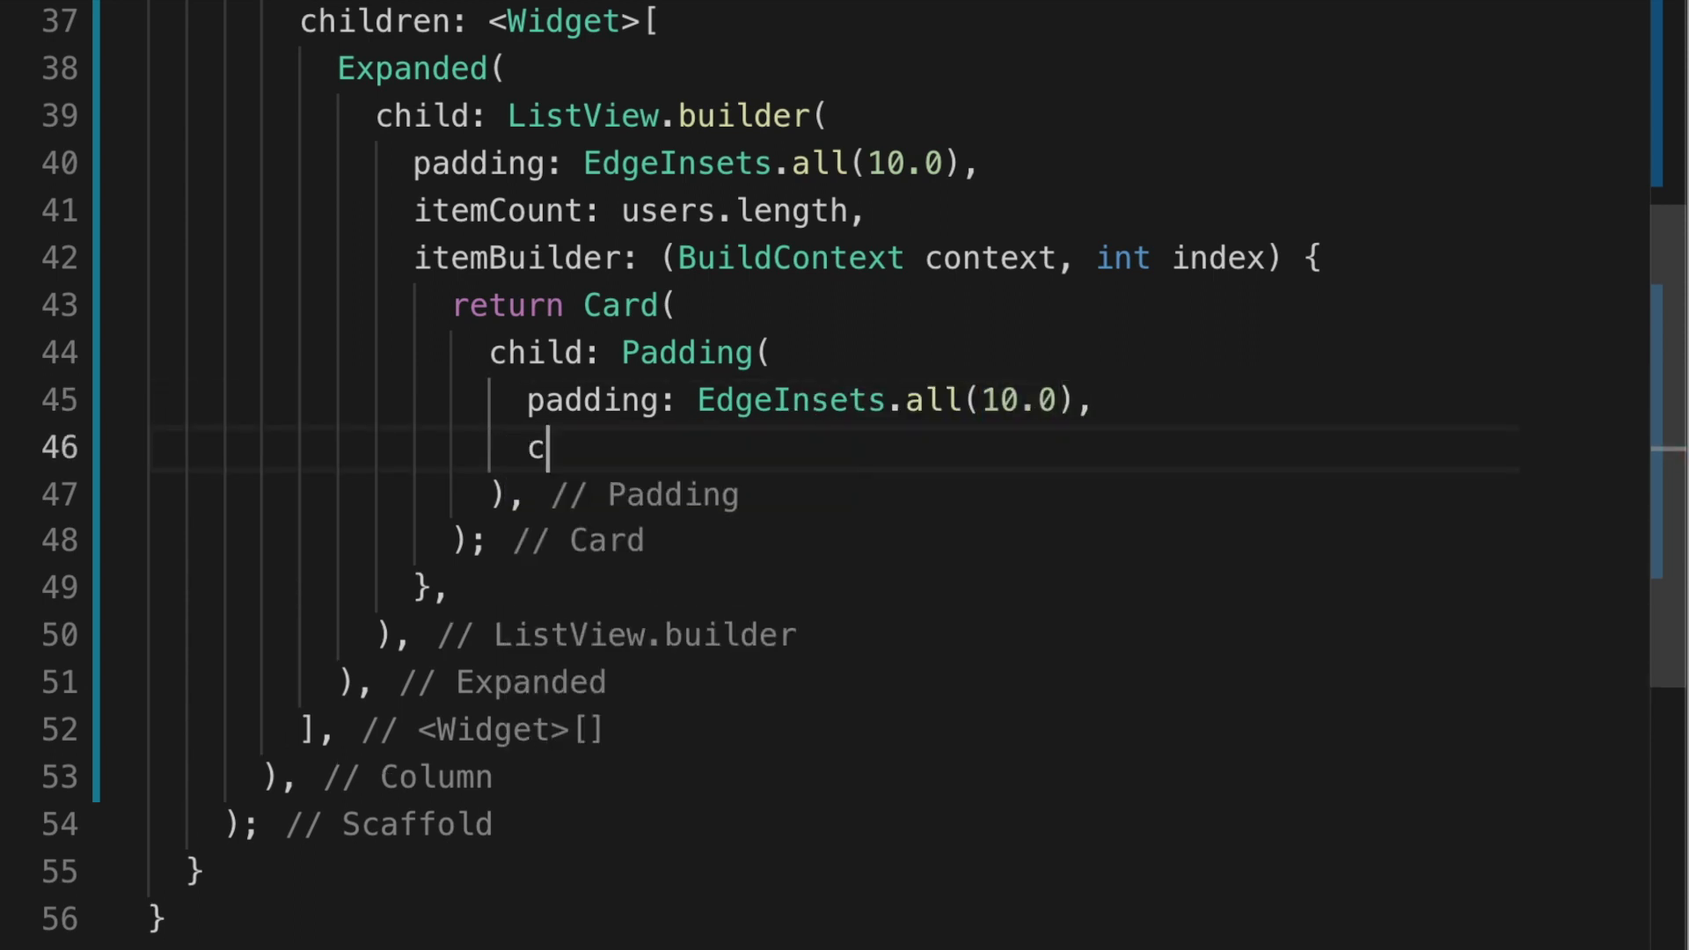
{"action": "type", "text": "hild: ,"}
{"action": "key", "text": "Left"}
{"action": "type", "text": "Colu"}
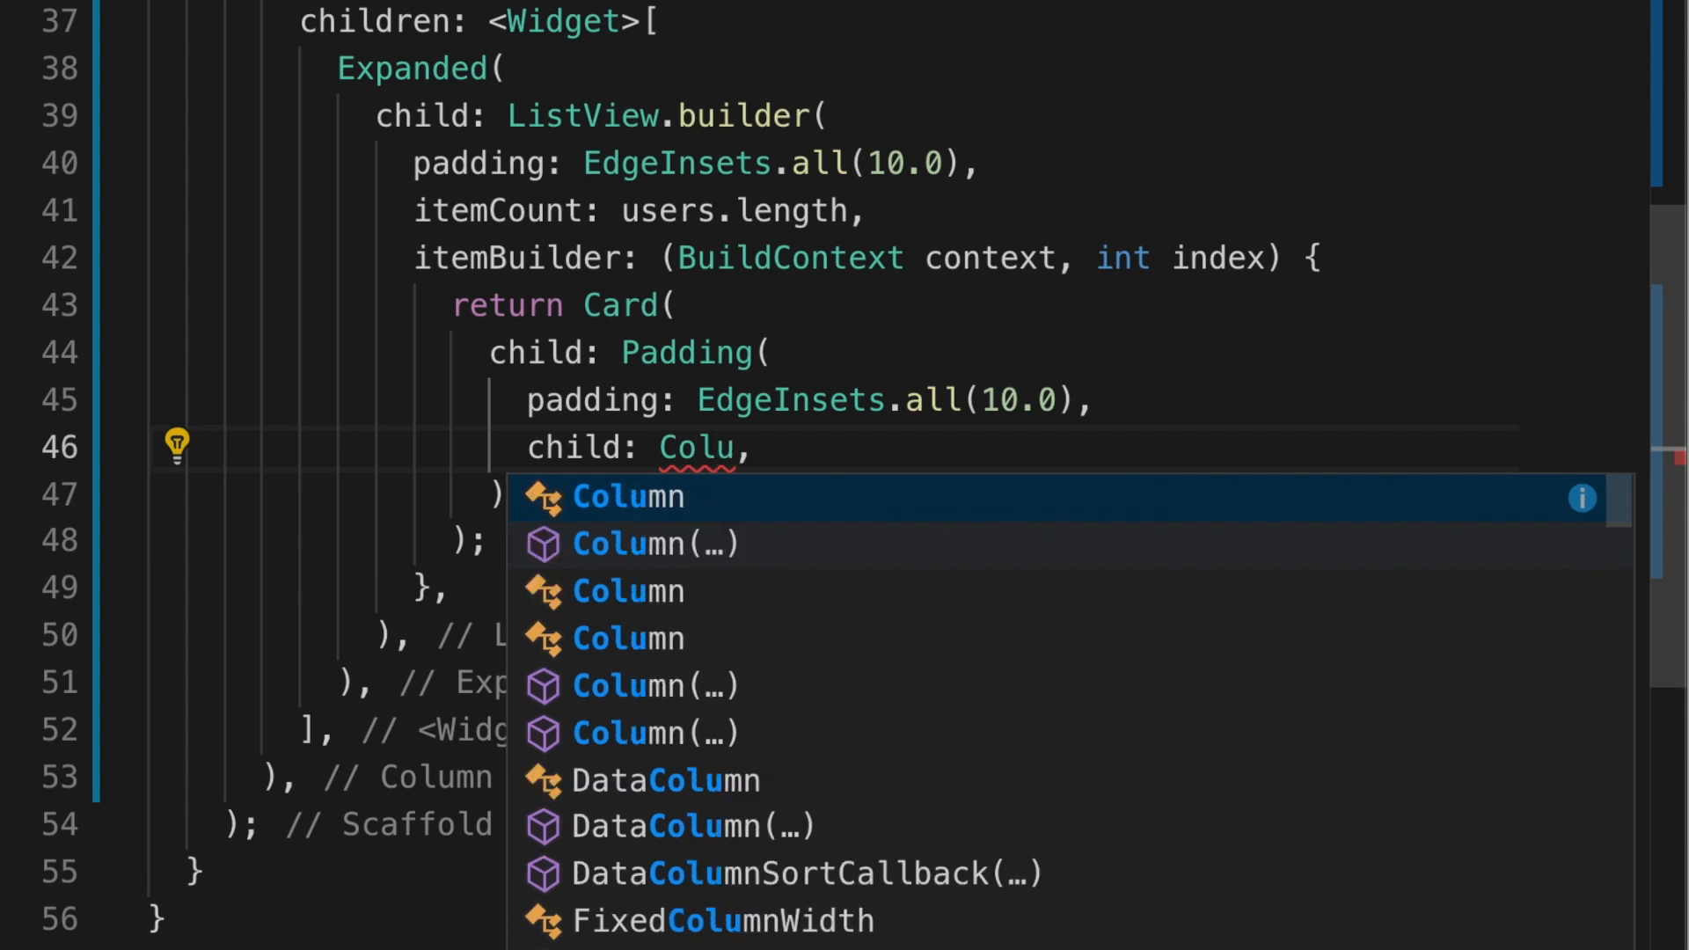
{"action": "key", "text": "Down"}
{"action": "key", "text": "Tab"}
{"action": "key", "text": "Return"}
{"action": "type", "text": "main"}
Step: Set the Column's mainAxisAlignment and crossAxisAlignment to start and open its children list
{"action": "key", "text": "Down"}
{"action": "key", "text": "Tab"}
{"action": "type", "text": "Main"}
{"action": "key", "text": "Down"}
{"action": "key", "text": "Down"}
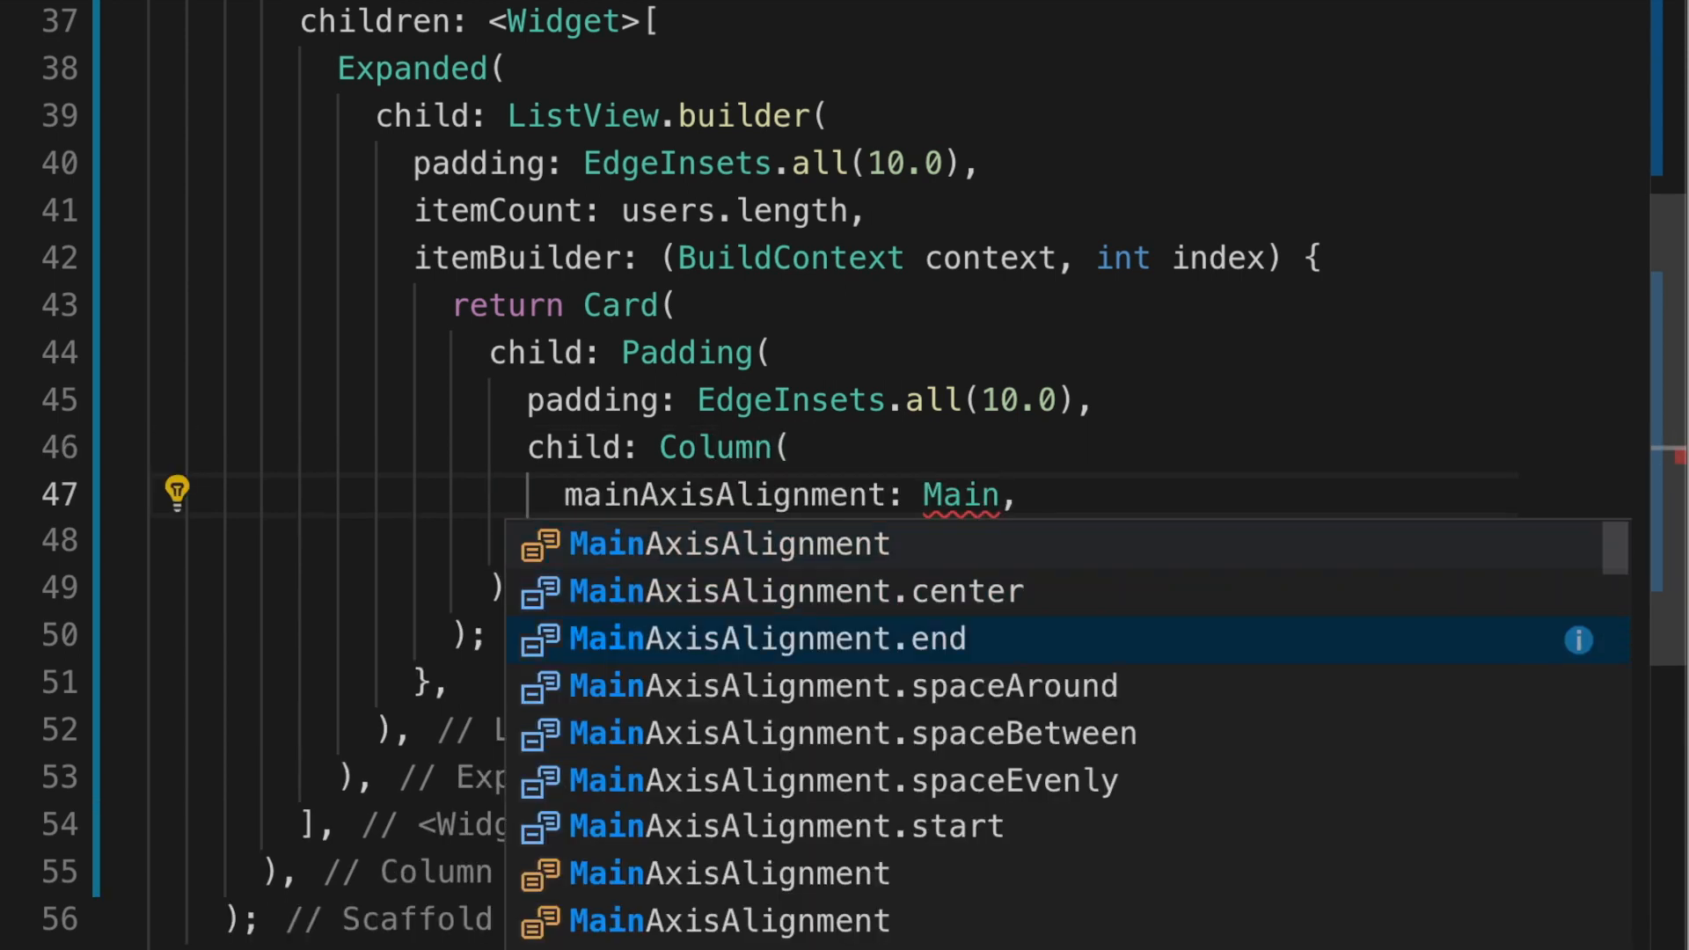
{"action": "key", "text": "Down"}
{"action": "key", "text": "Down"}
{"action": "key", "text": "Down"}
{"action": "key", "text": "Tab"}
{"action": "key", "text": "Return"}
{"action": "type", "text": "cr"}
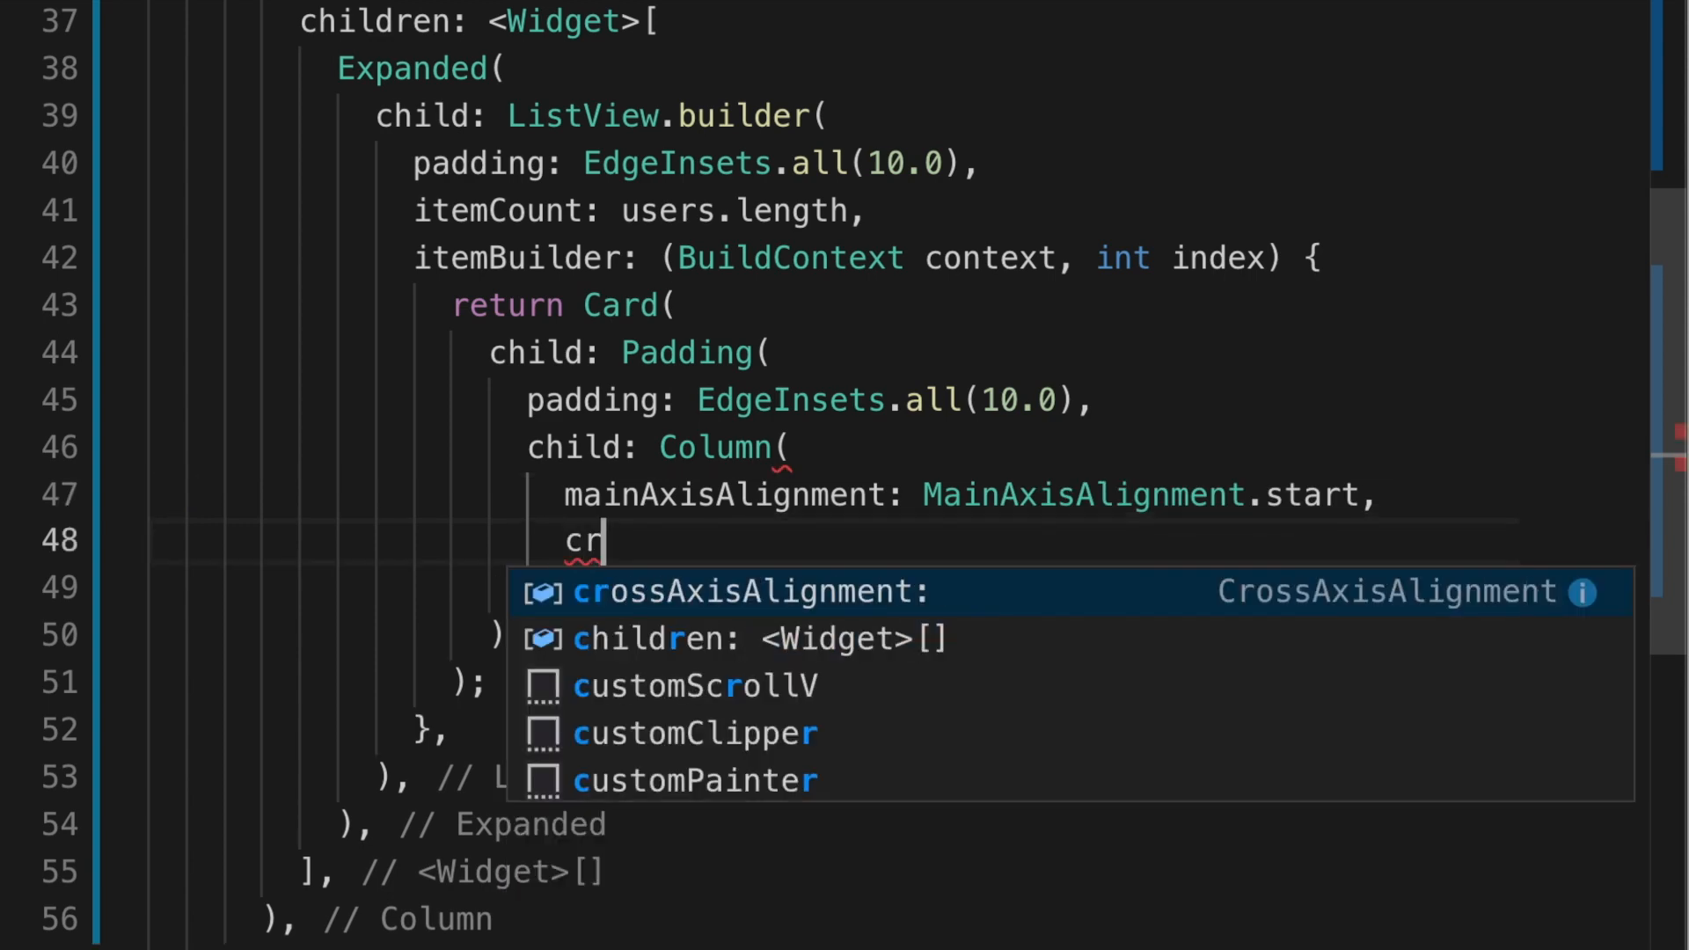
{"action": "key", "text": "Tab"}
{"action": "type", "text": "Cros"}
{"action": "key", "text": "Down"}
{"action": "key", "text": "Down"}
{"action": "key", "text": "Down"}
{"action": "key", "text": "Tab"}
{"action": "key", "text": "End"}
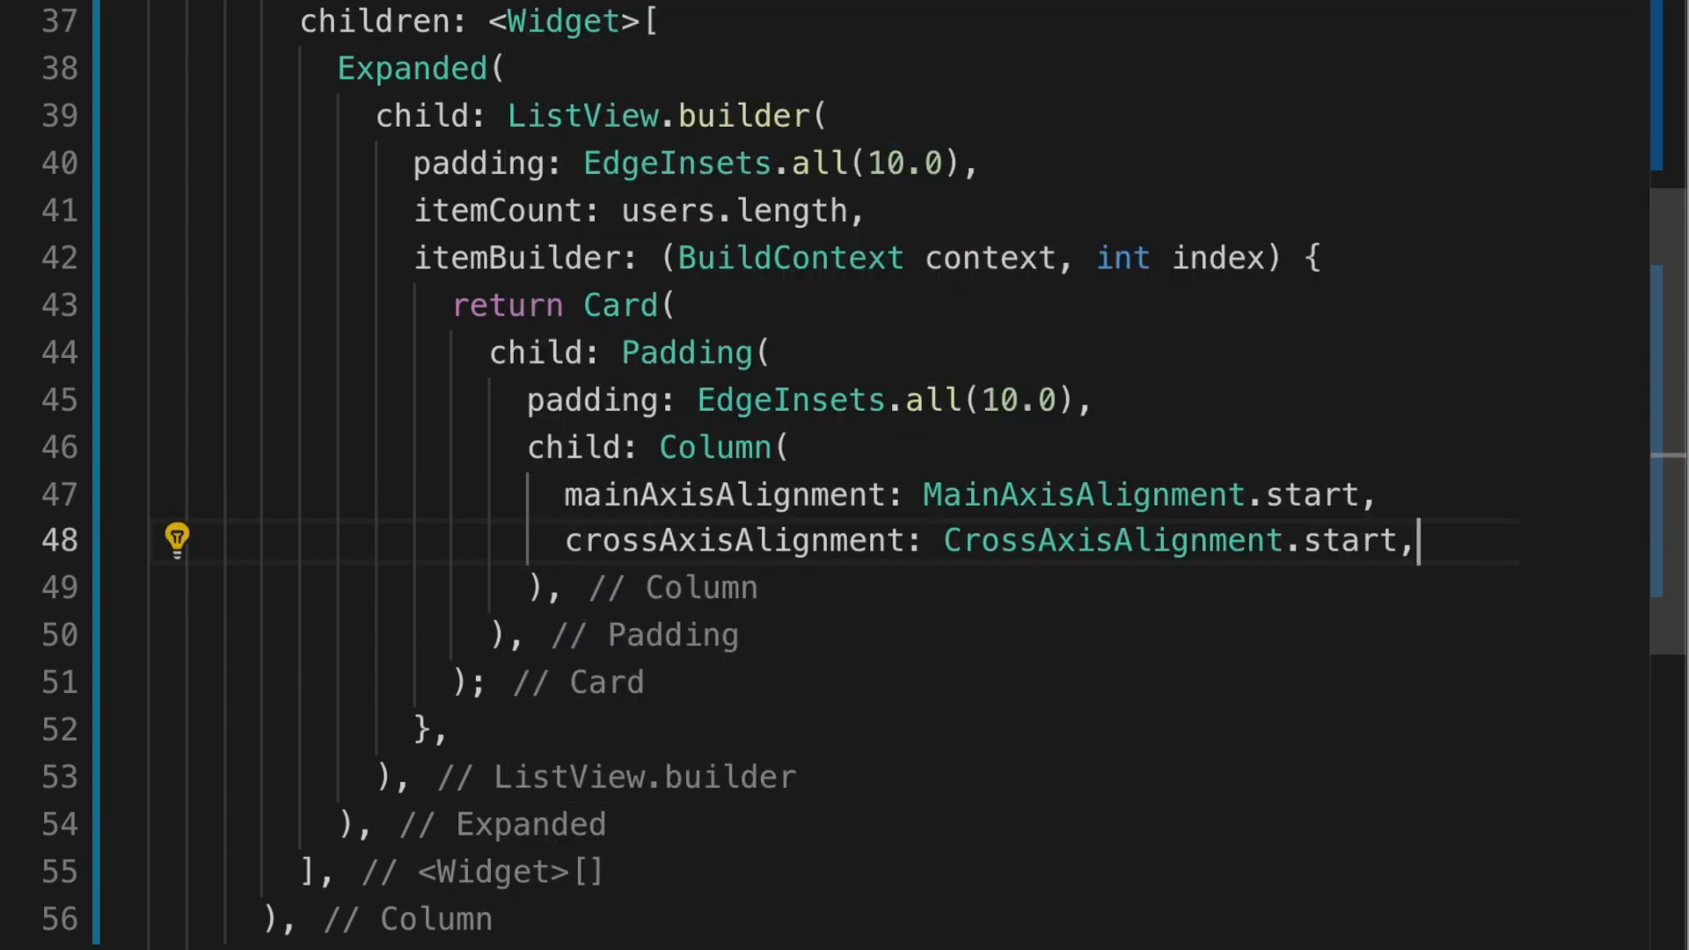
{"action": "key", "text": "Return"}
{"action": "type", "text": "chi"}
{"action": "key", "text": "Tab"}
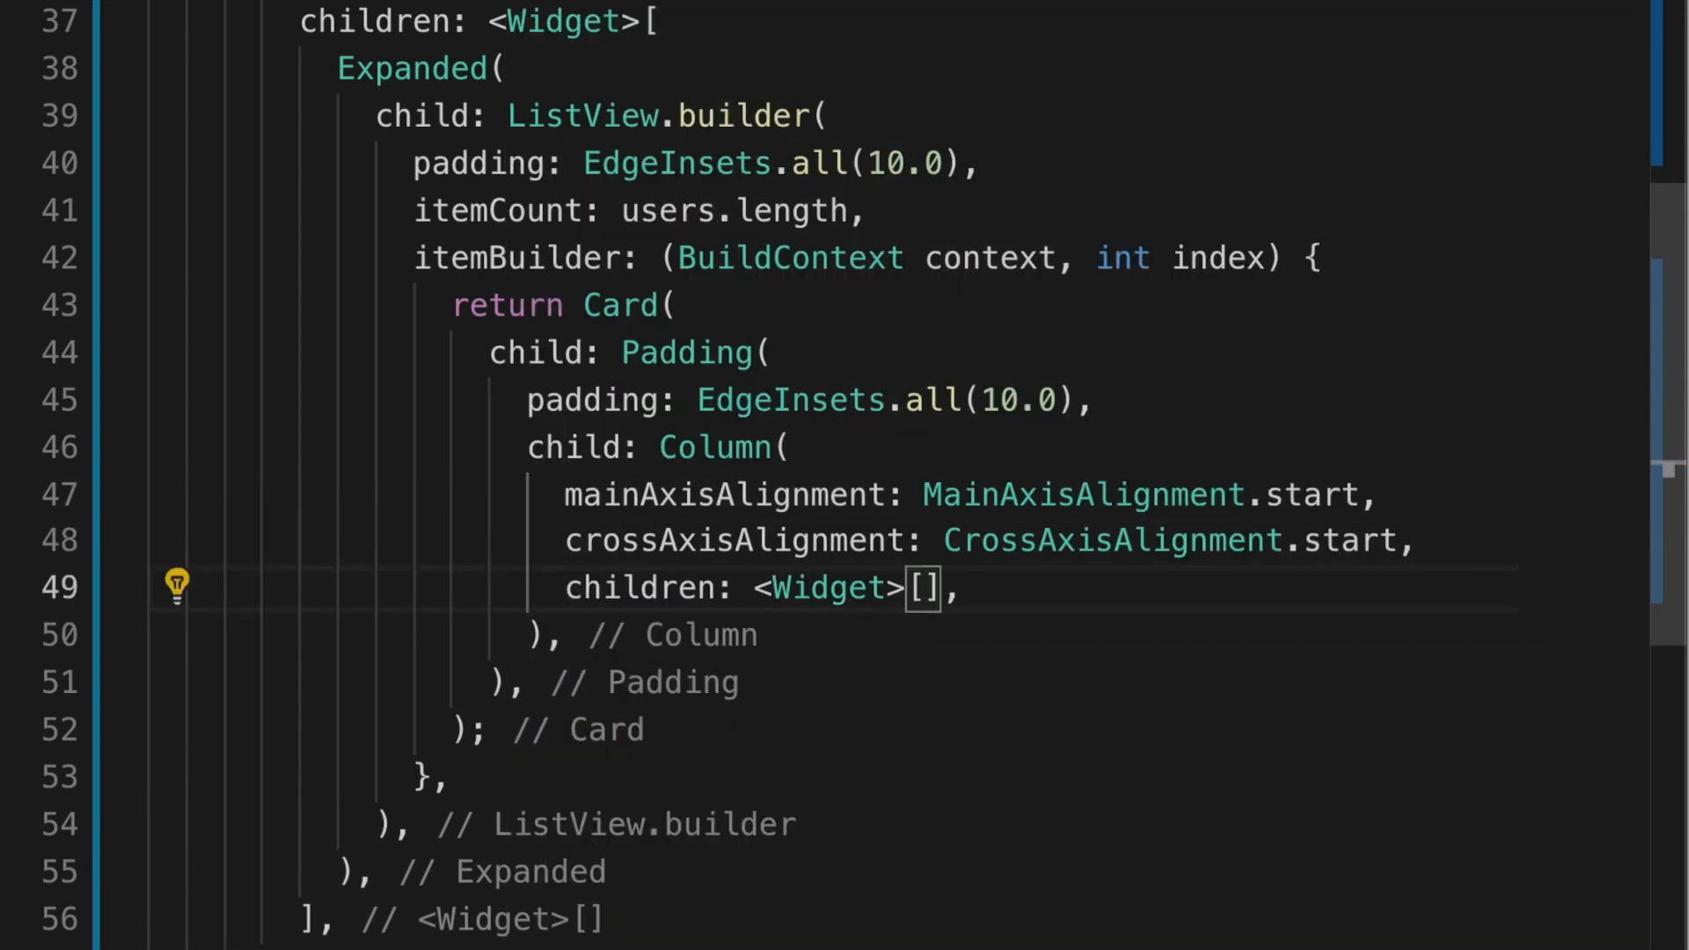
{"action": "key", "text": "Return"}
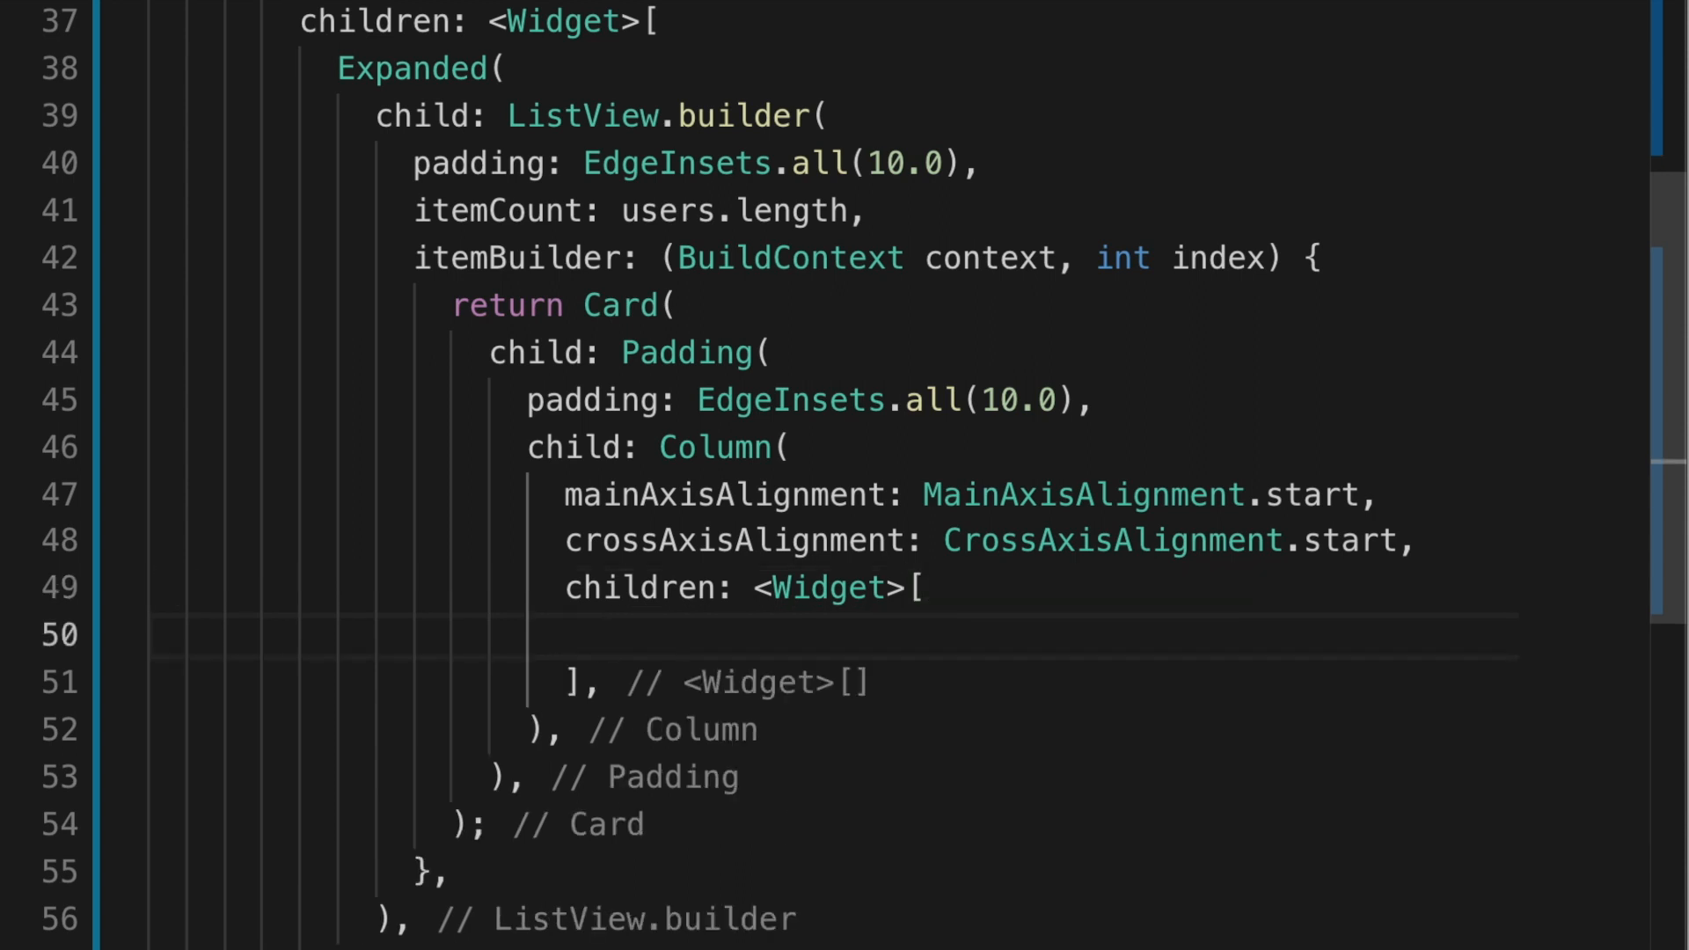
{"action": "type", "text": "Text(),"}
Step: Add a Text showing the user's name styled with fontSize 16.0 and Colors.black
{"action": "key", "text": "Left"}
{"action": "key", "text": "Left"}
{"action": "key", "text": "Return"}
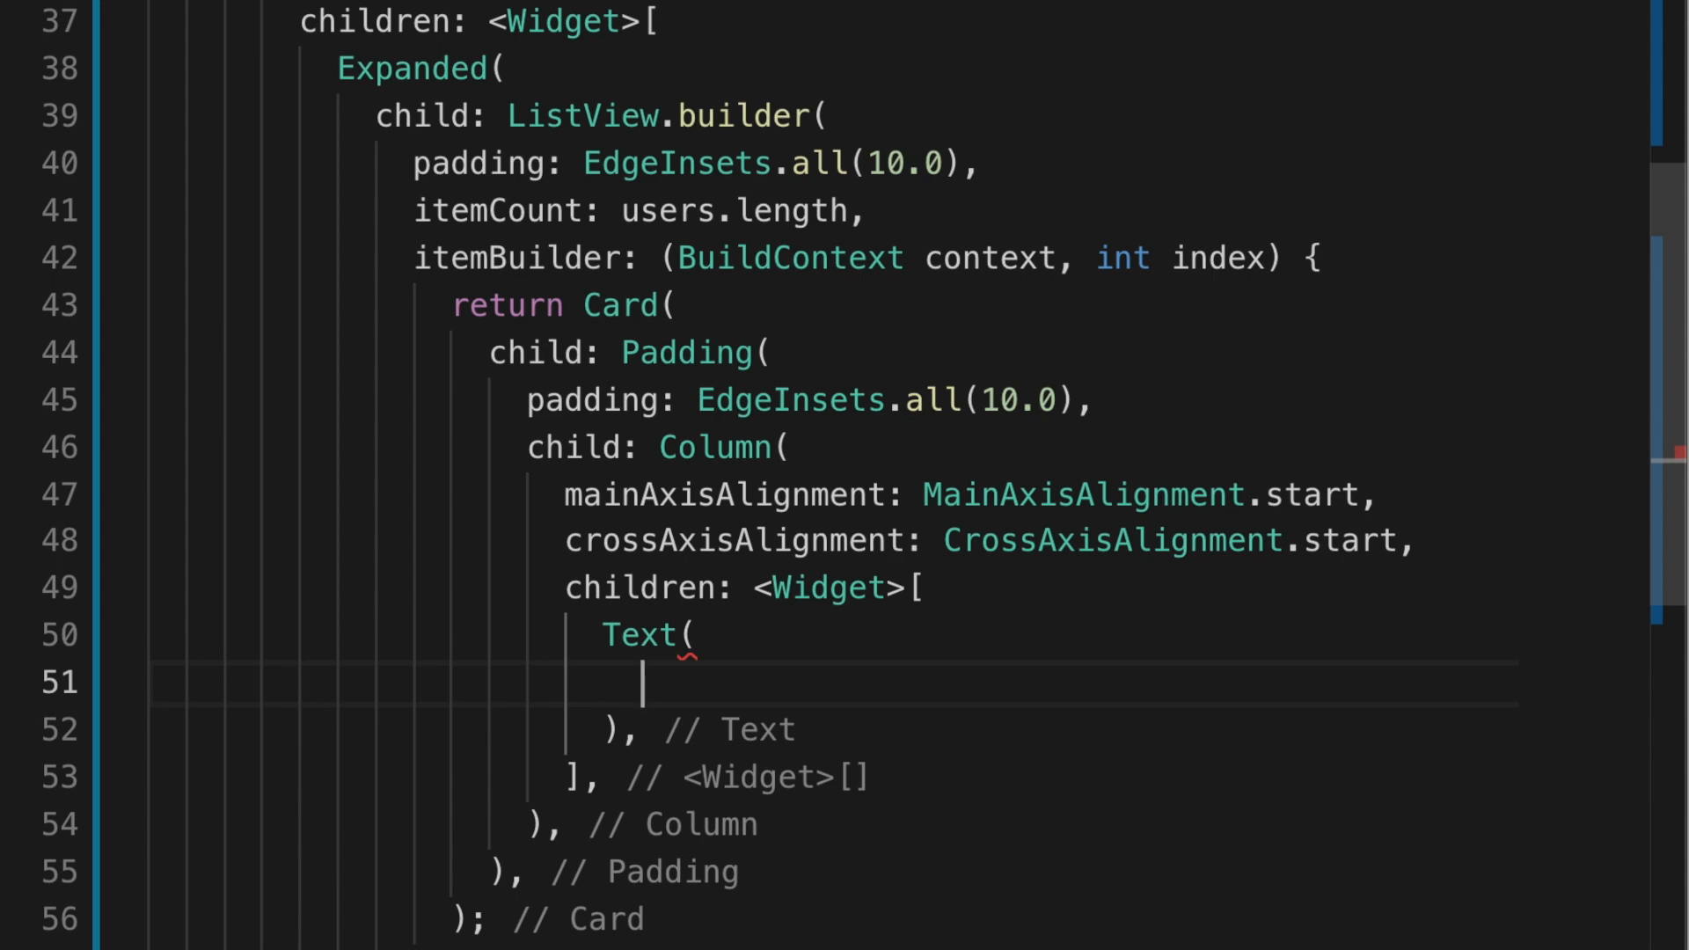
{"action": "type", "text": "users"}
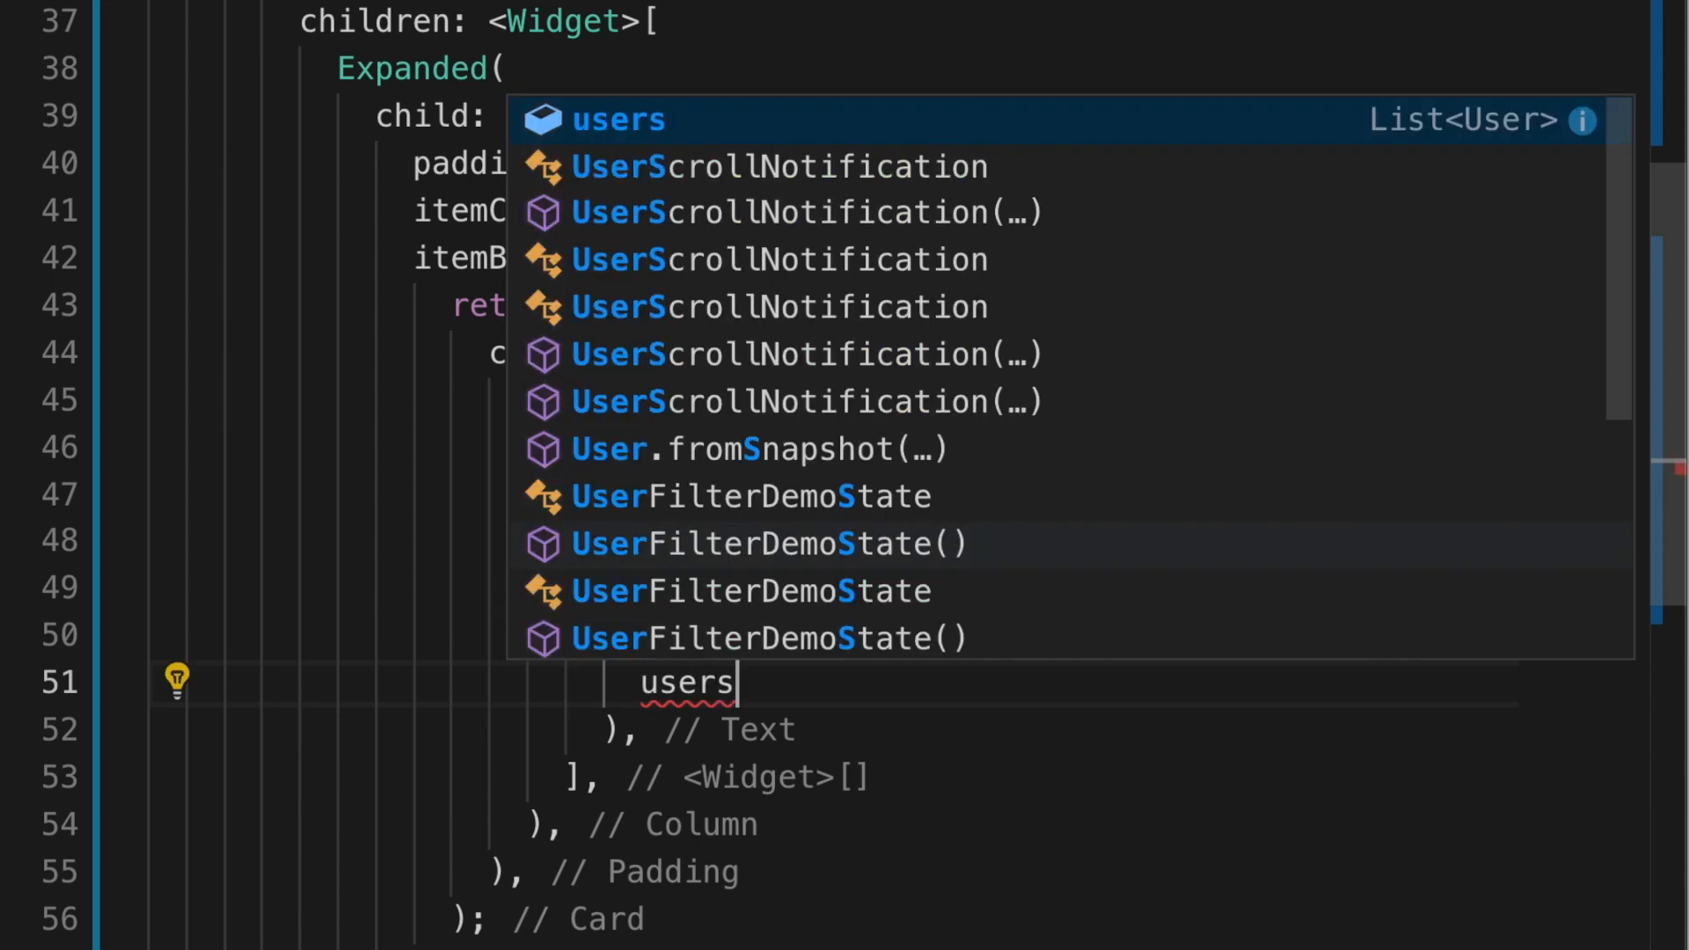
{"action": "type", "text": "[index].nam"}
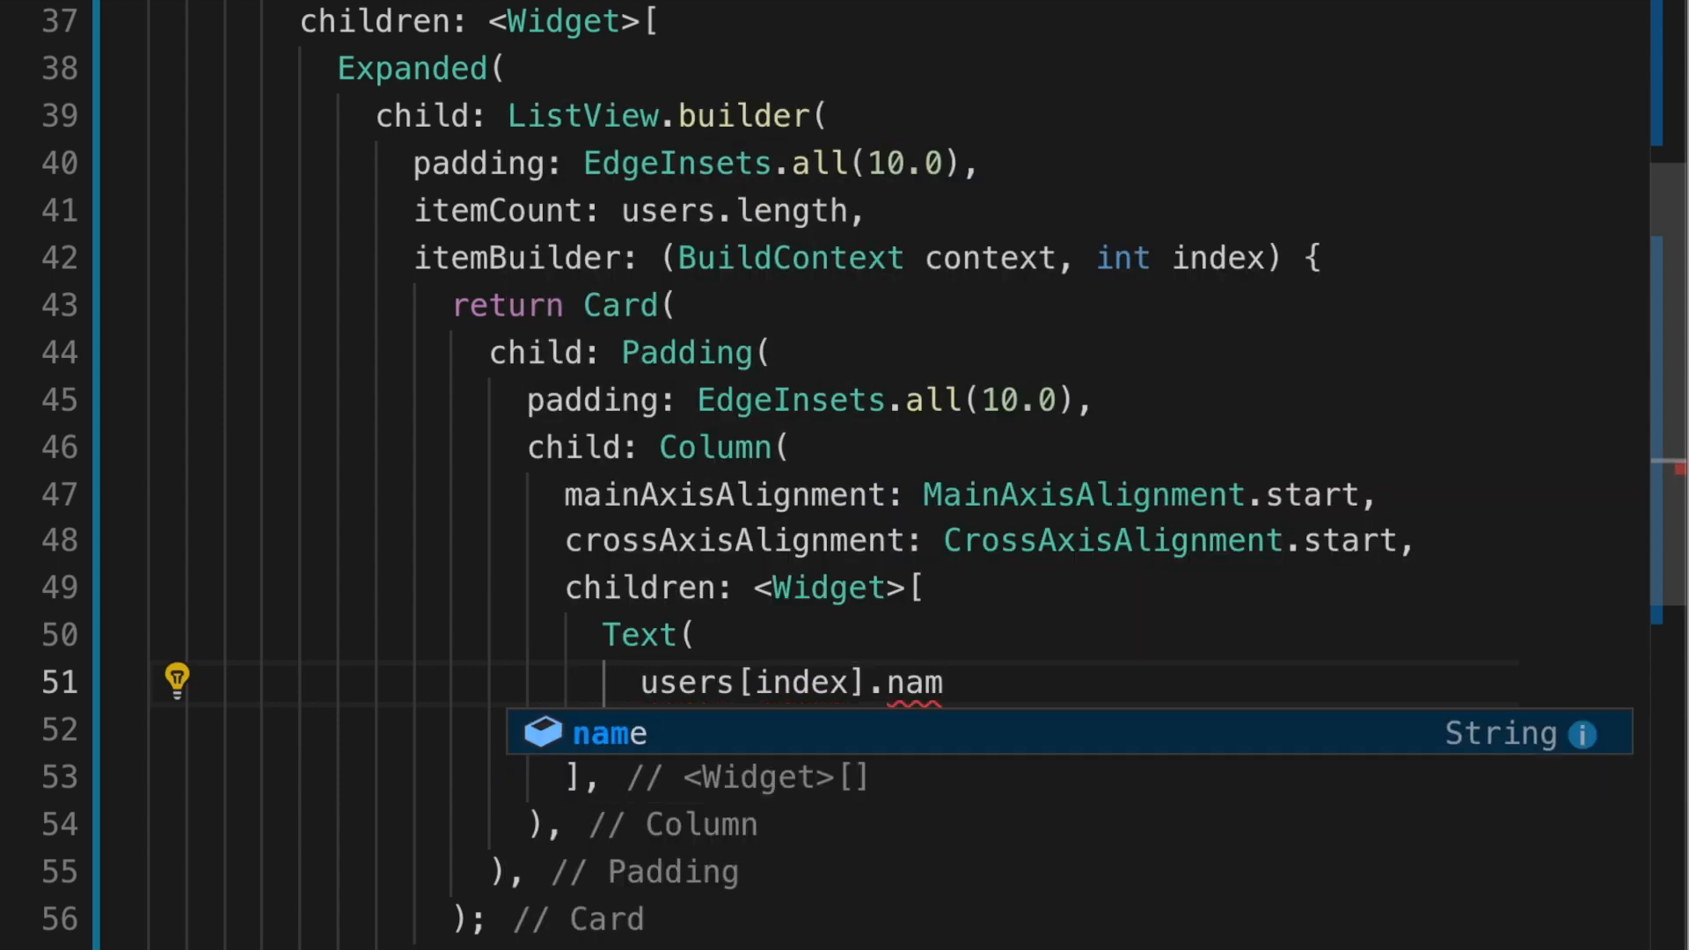
{"action": "type", "text": "e,"}
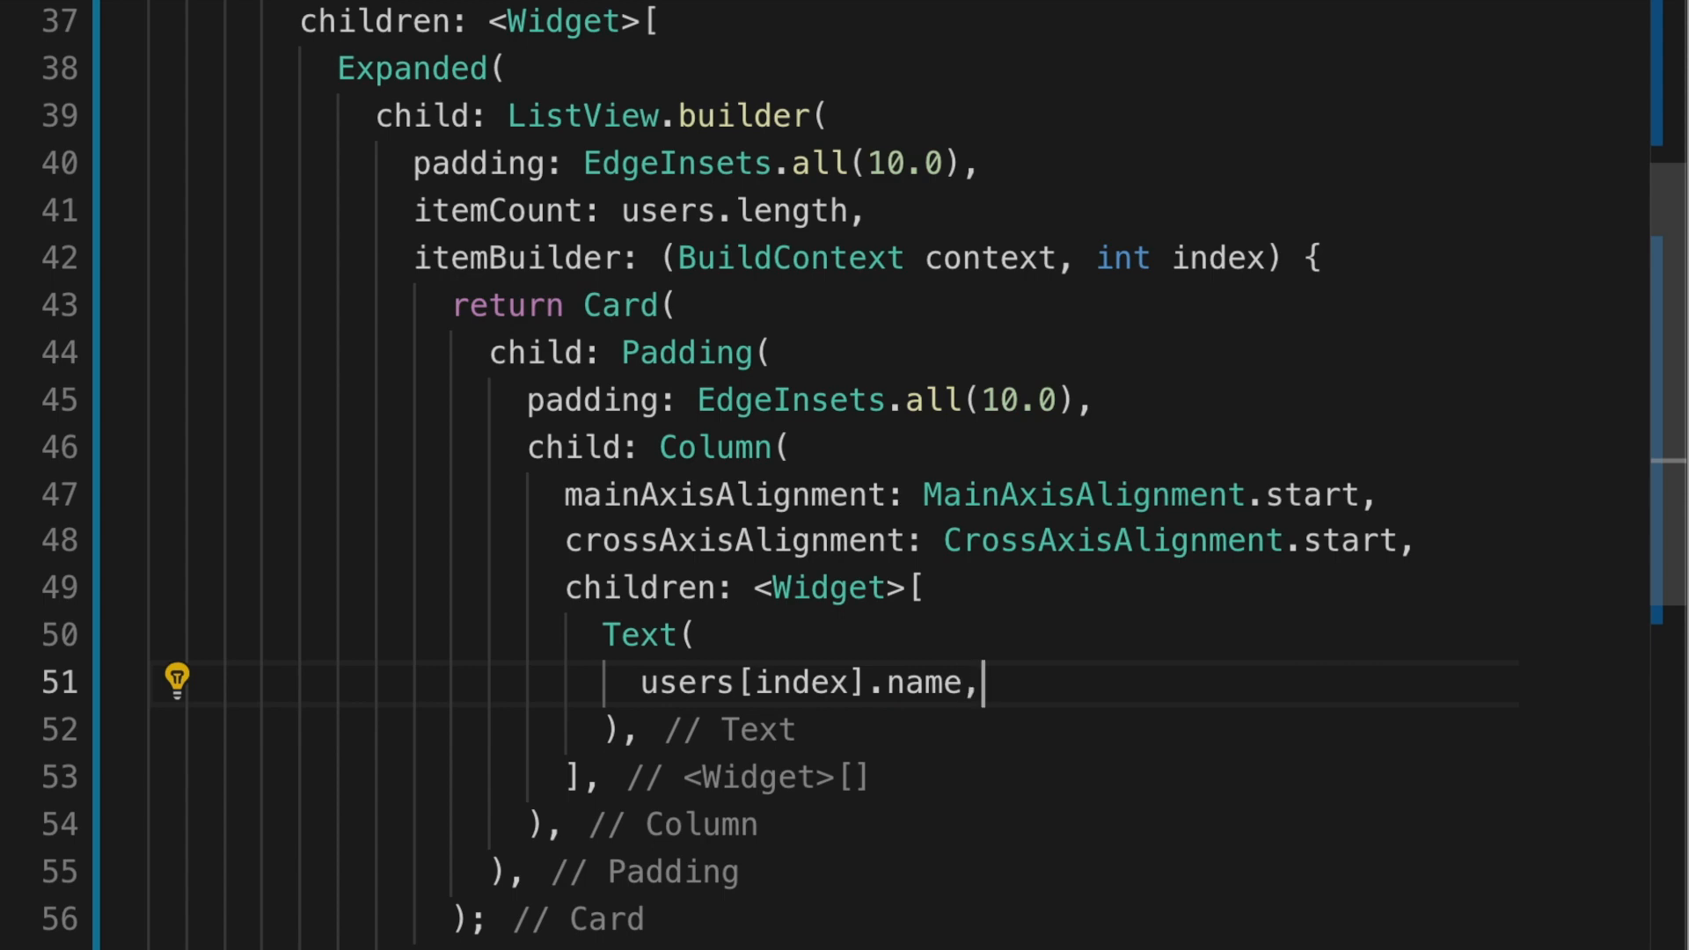
{"action": "key", "text": "Return"}
{"action": "type", "text": "sty"}
{"action": "key", "text": "Tab"}
{"action": "type", "text": "T"}
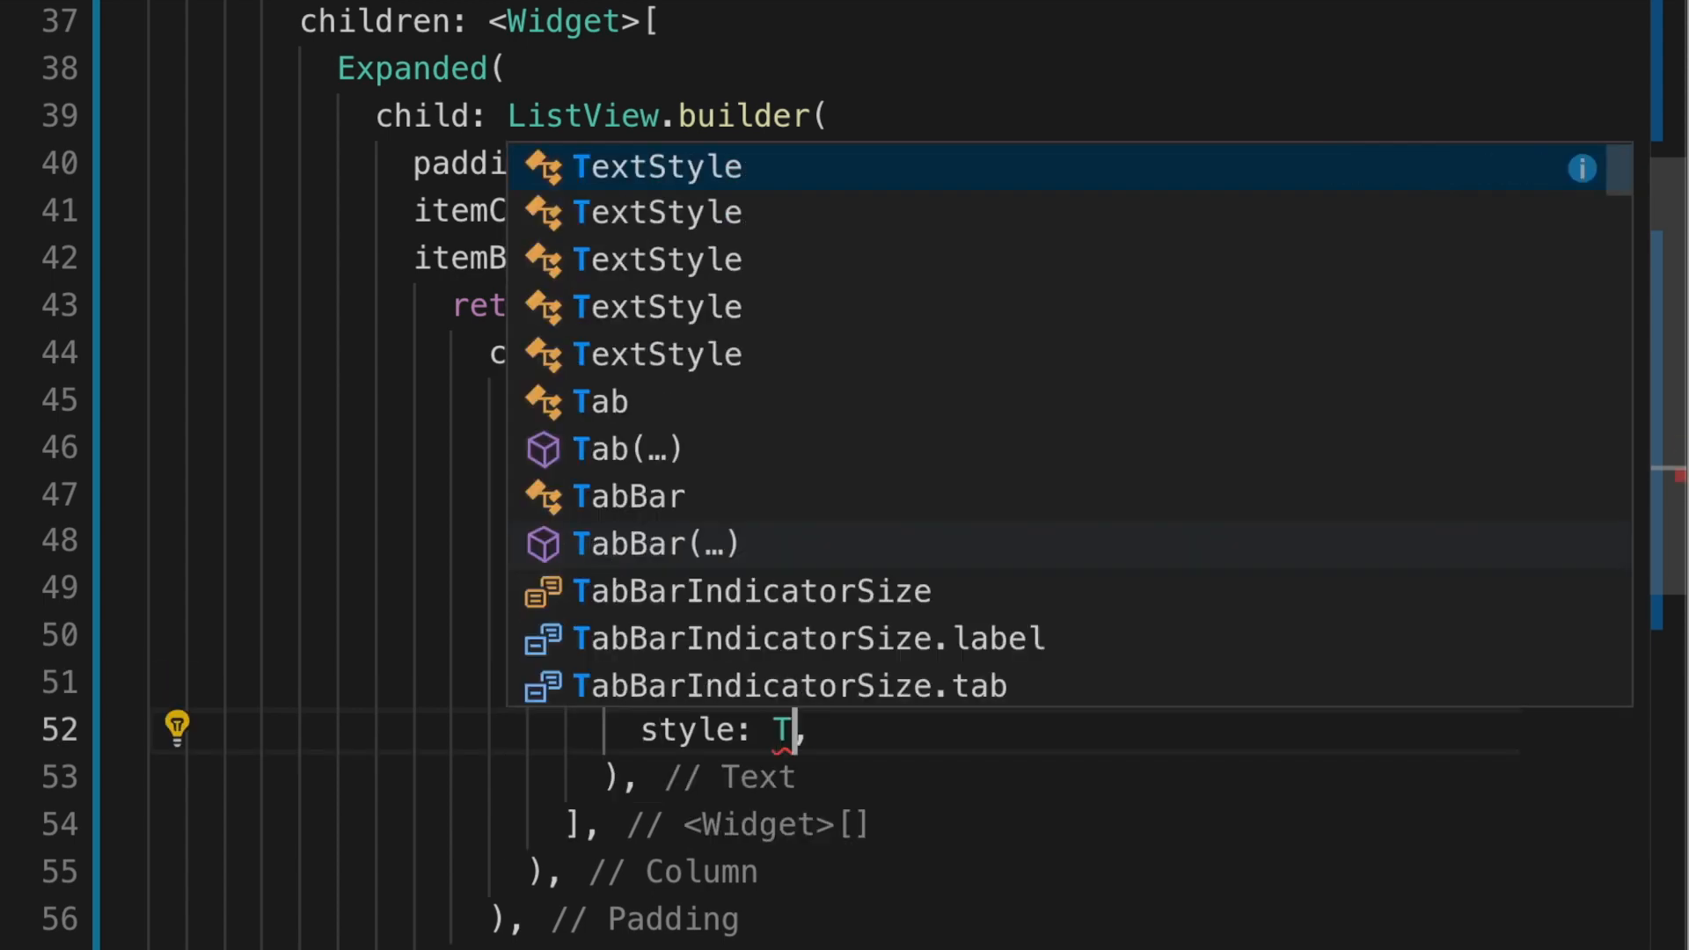
{"action": "type", "text": "extS"}
{"action": "key", "text": "Tab"}
{"action": "type", "text": ",("}
{"action": "key", "text": "Return"}
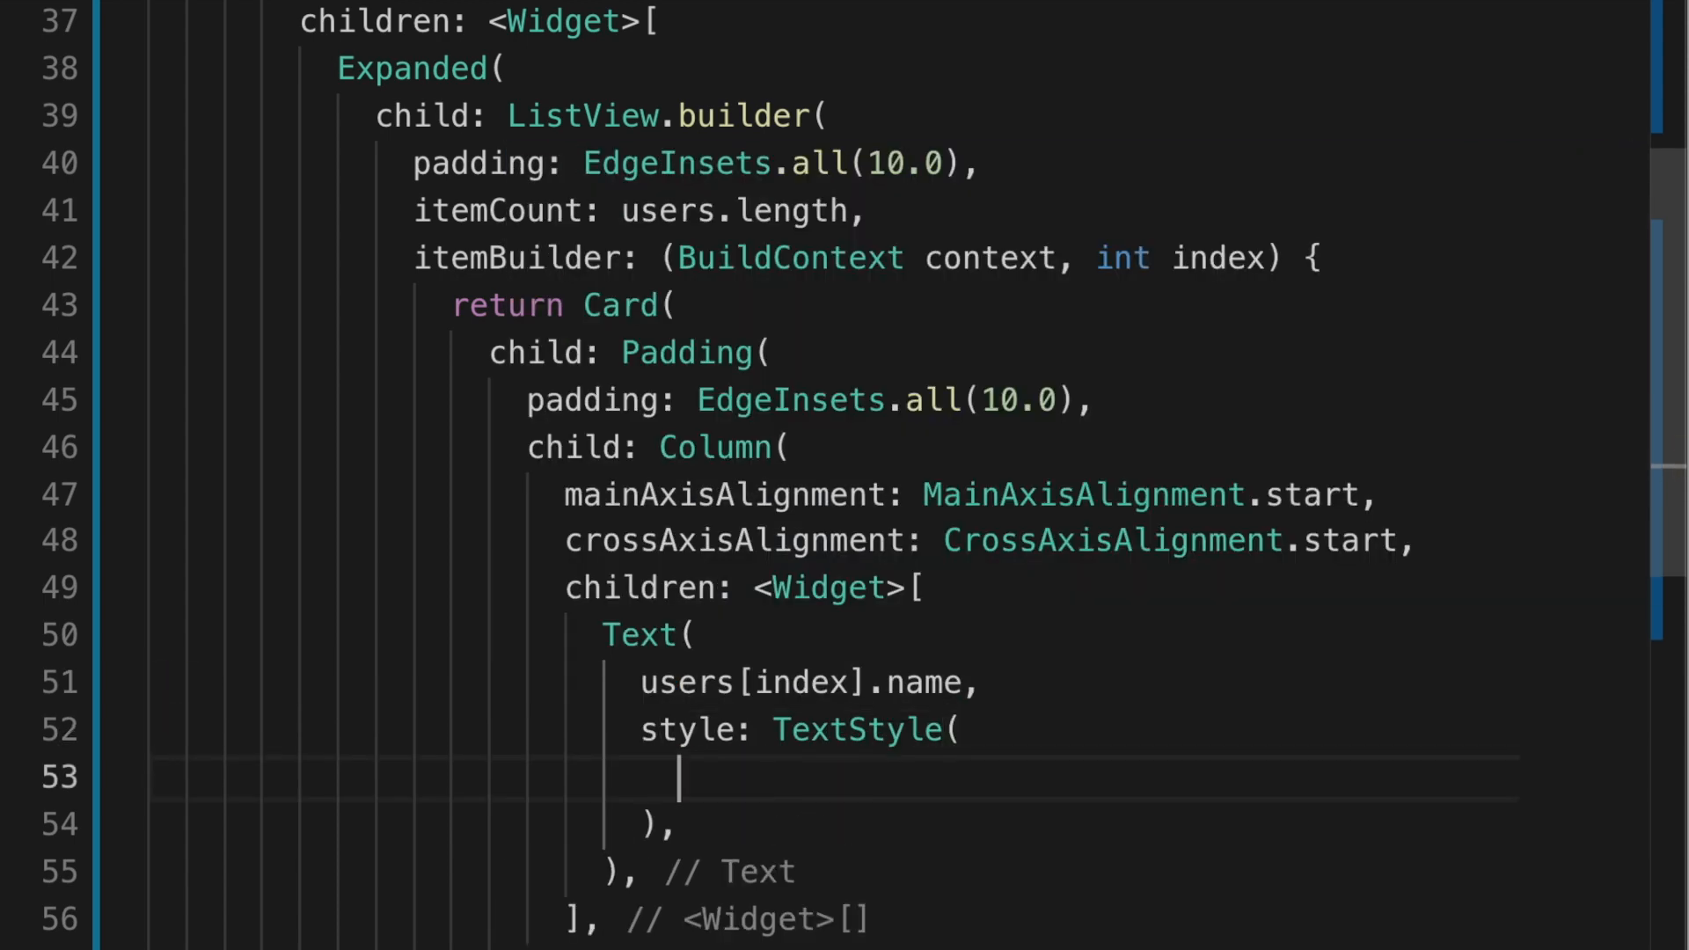
{"action": "type", "text": "fon"}
{"action": "key", "text": "Down"}
{"action": "key", "text": "Tab"}
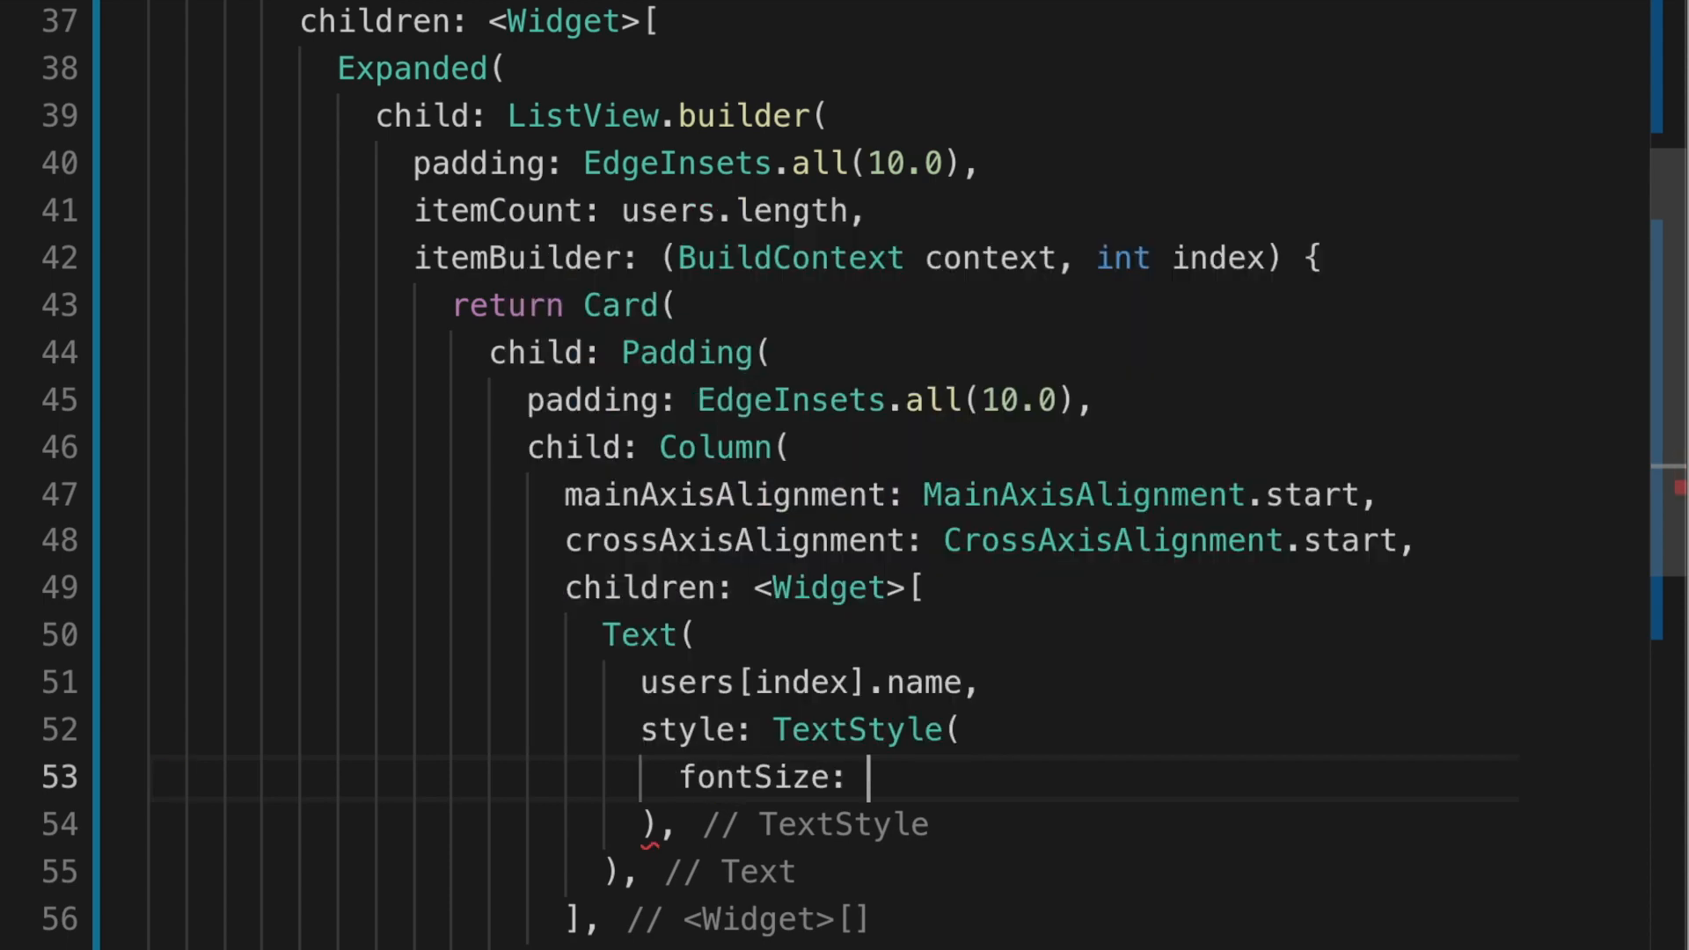
{"action": "type", "text": "16.0,"}
{"action": "key", "text": "Return"}
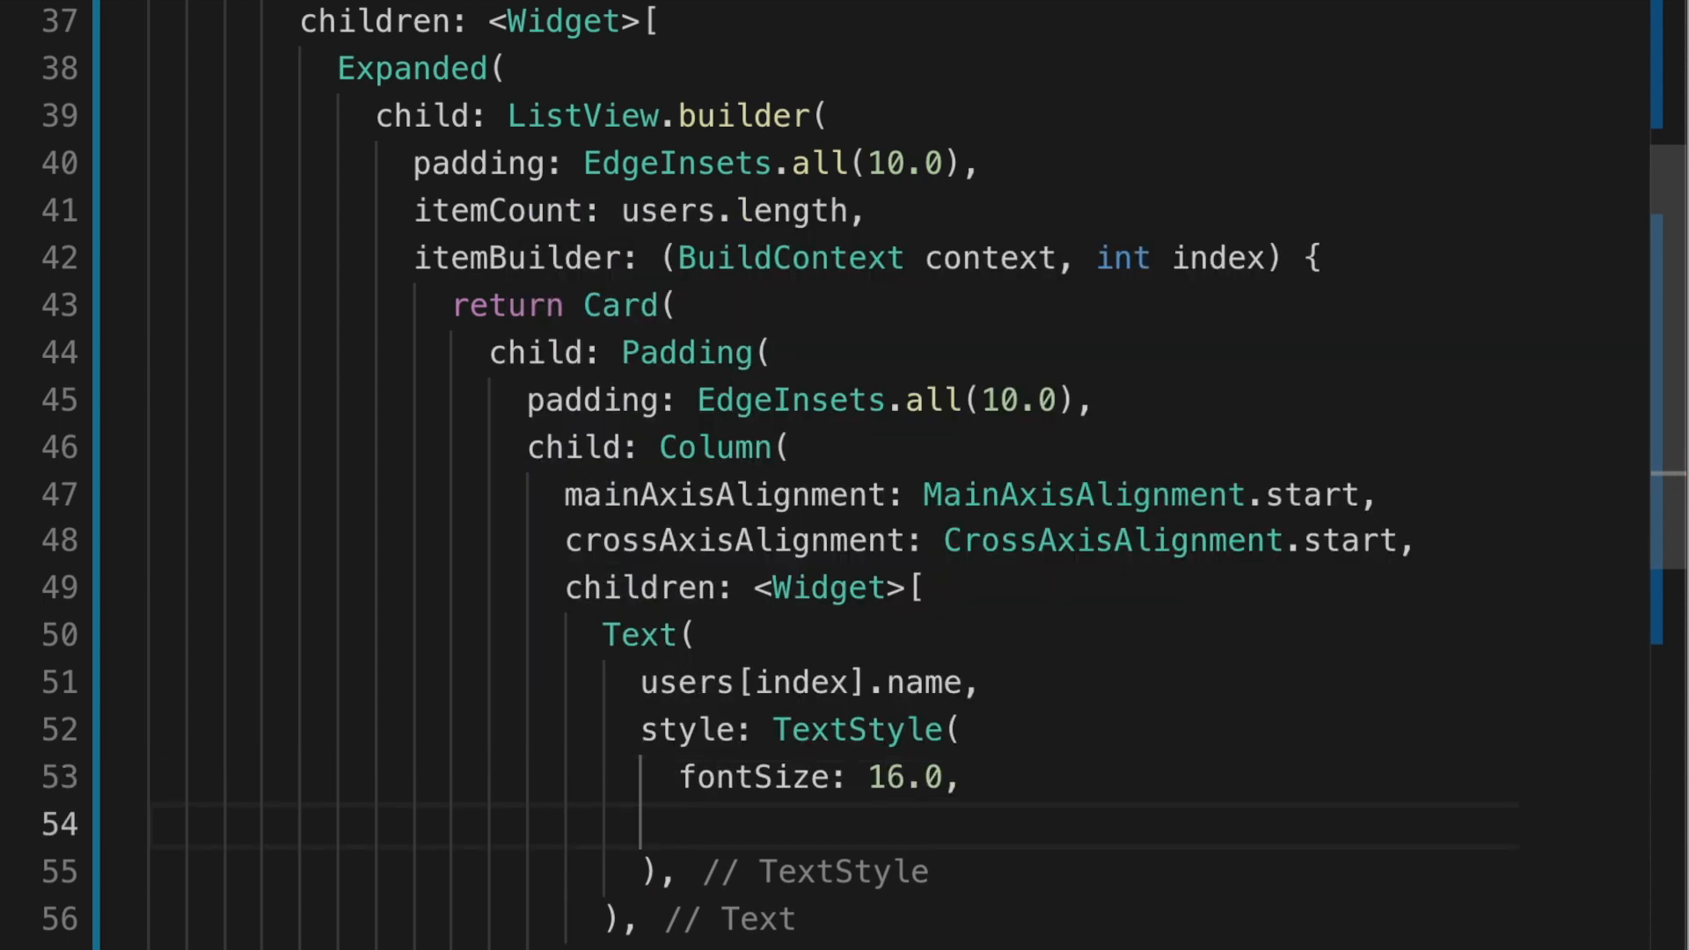
{"action": "type", "text": "col"}
{"action": "key", "text": "Tab"}
{"action": "type", "text": "Colors.bl"}
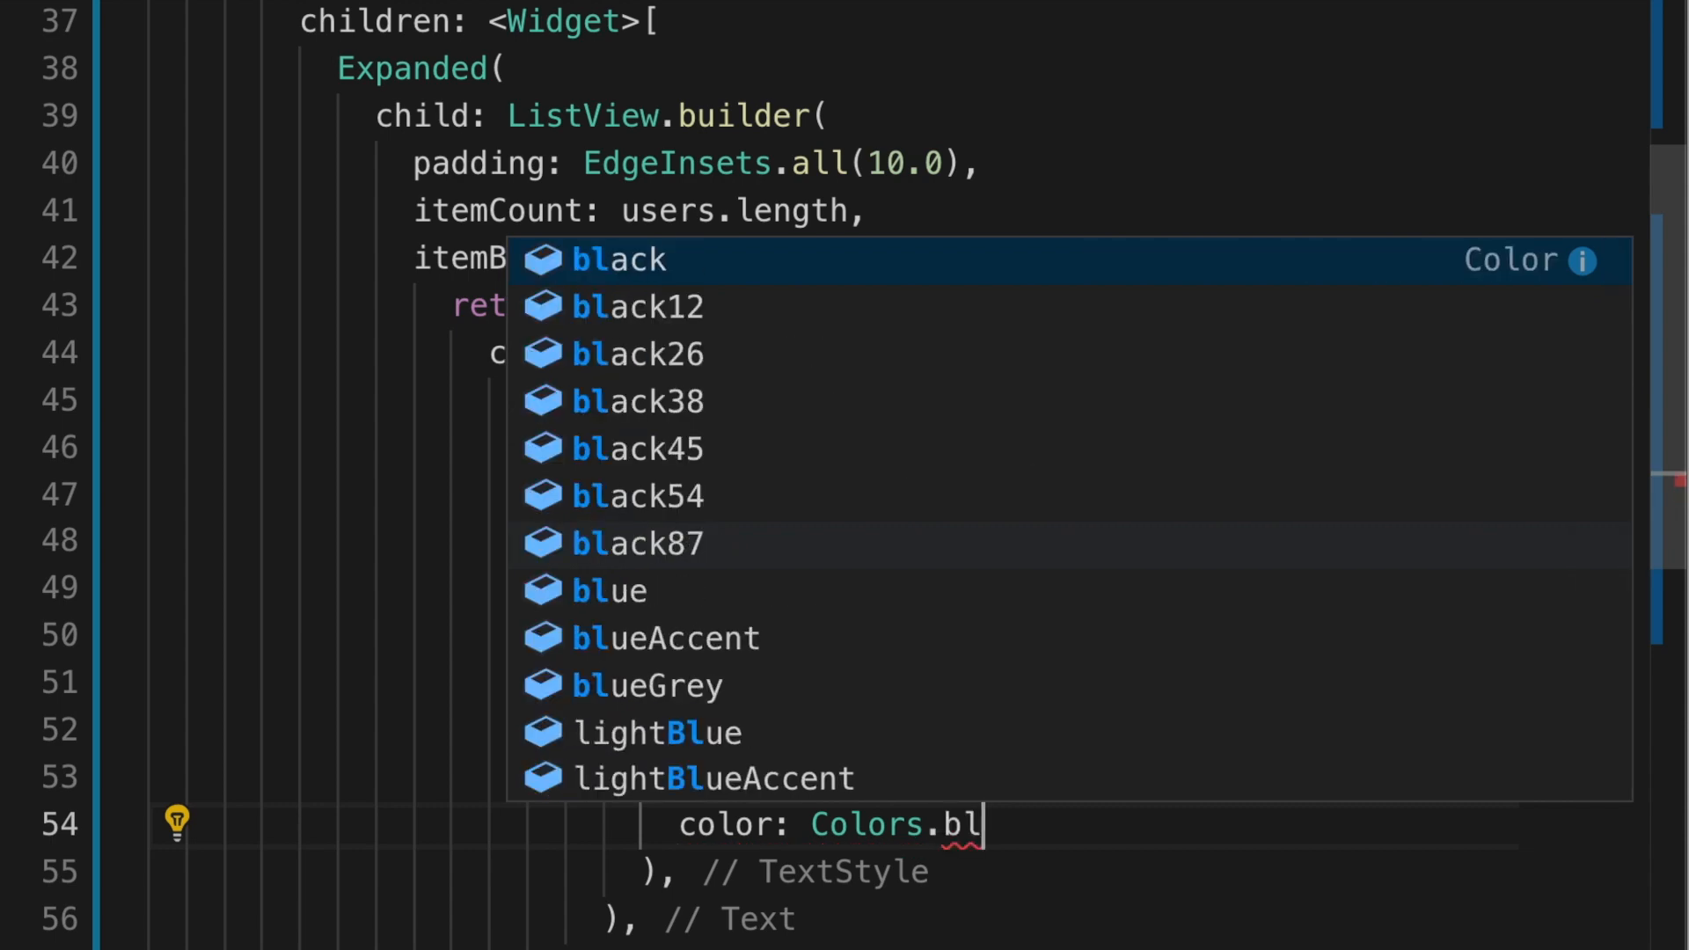
{"action": "key", "text": "Tab"}
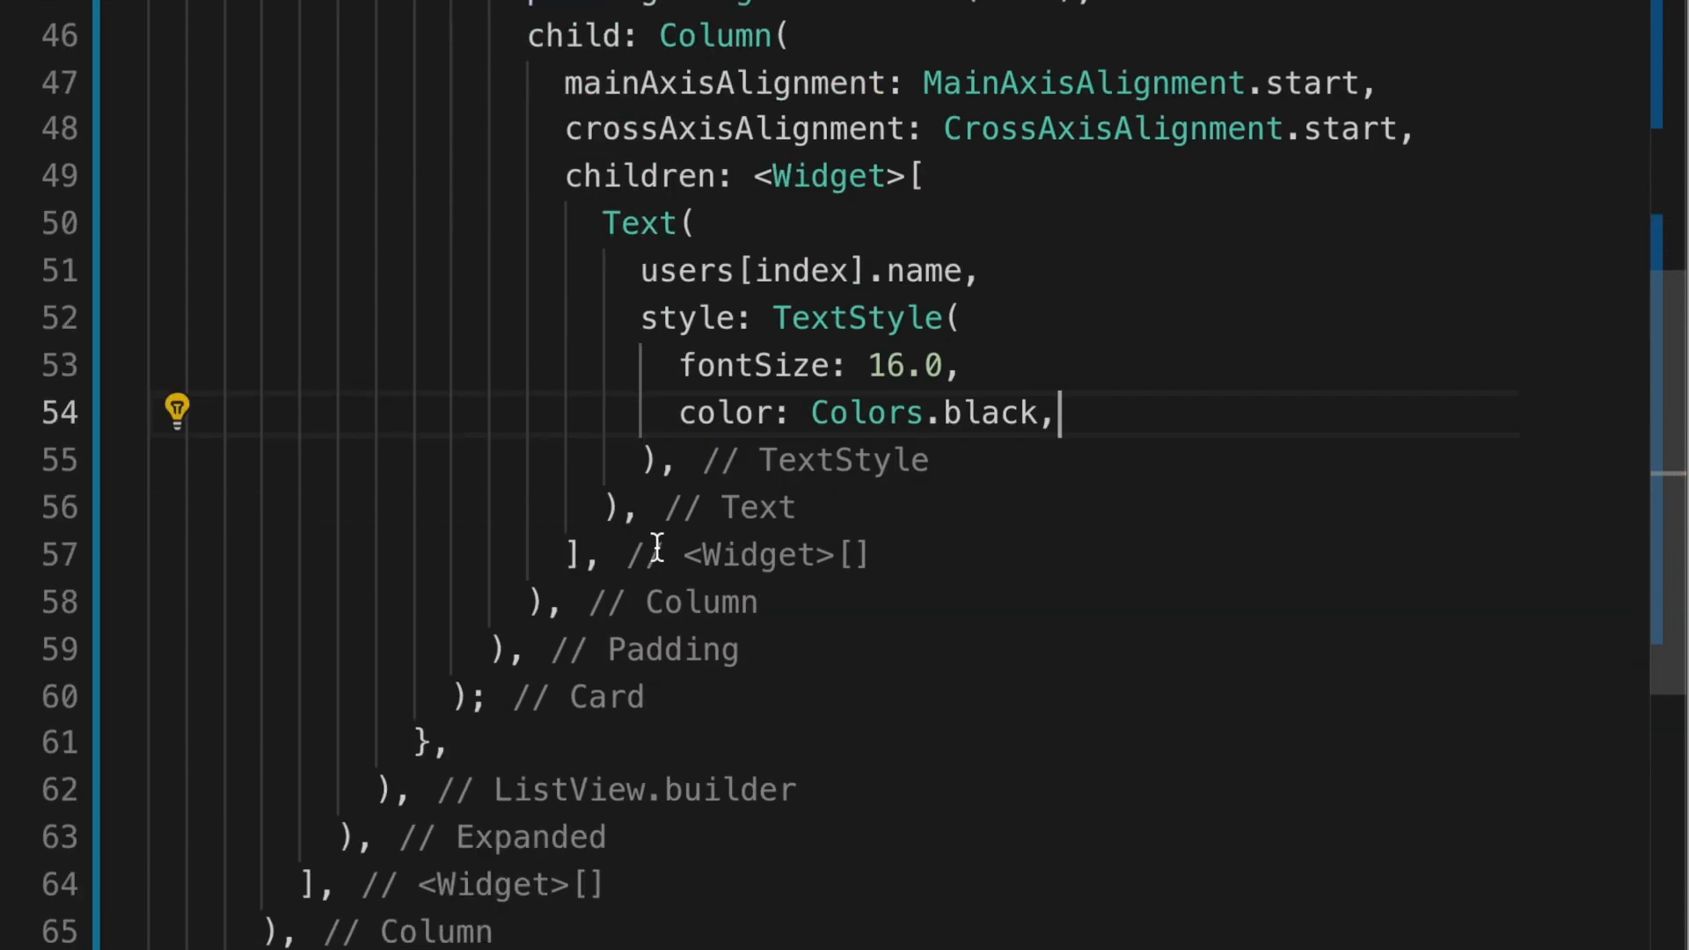
Step: Add a SizedBox with height 5.0 below the name Text
{"action": "left_click", "coordinate": [659, 500]}
{"action": "key", "text": "Return"}
{"action": "type", "text": "sized"}
{"action": "key", "text": "Tab"}
{"action": "type", "text": "(he"}
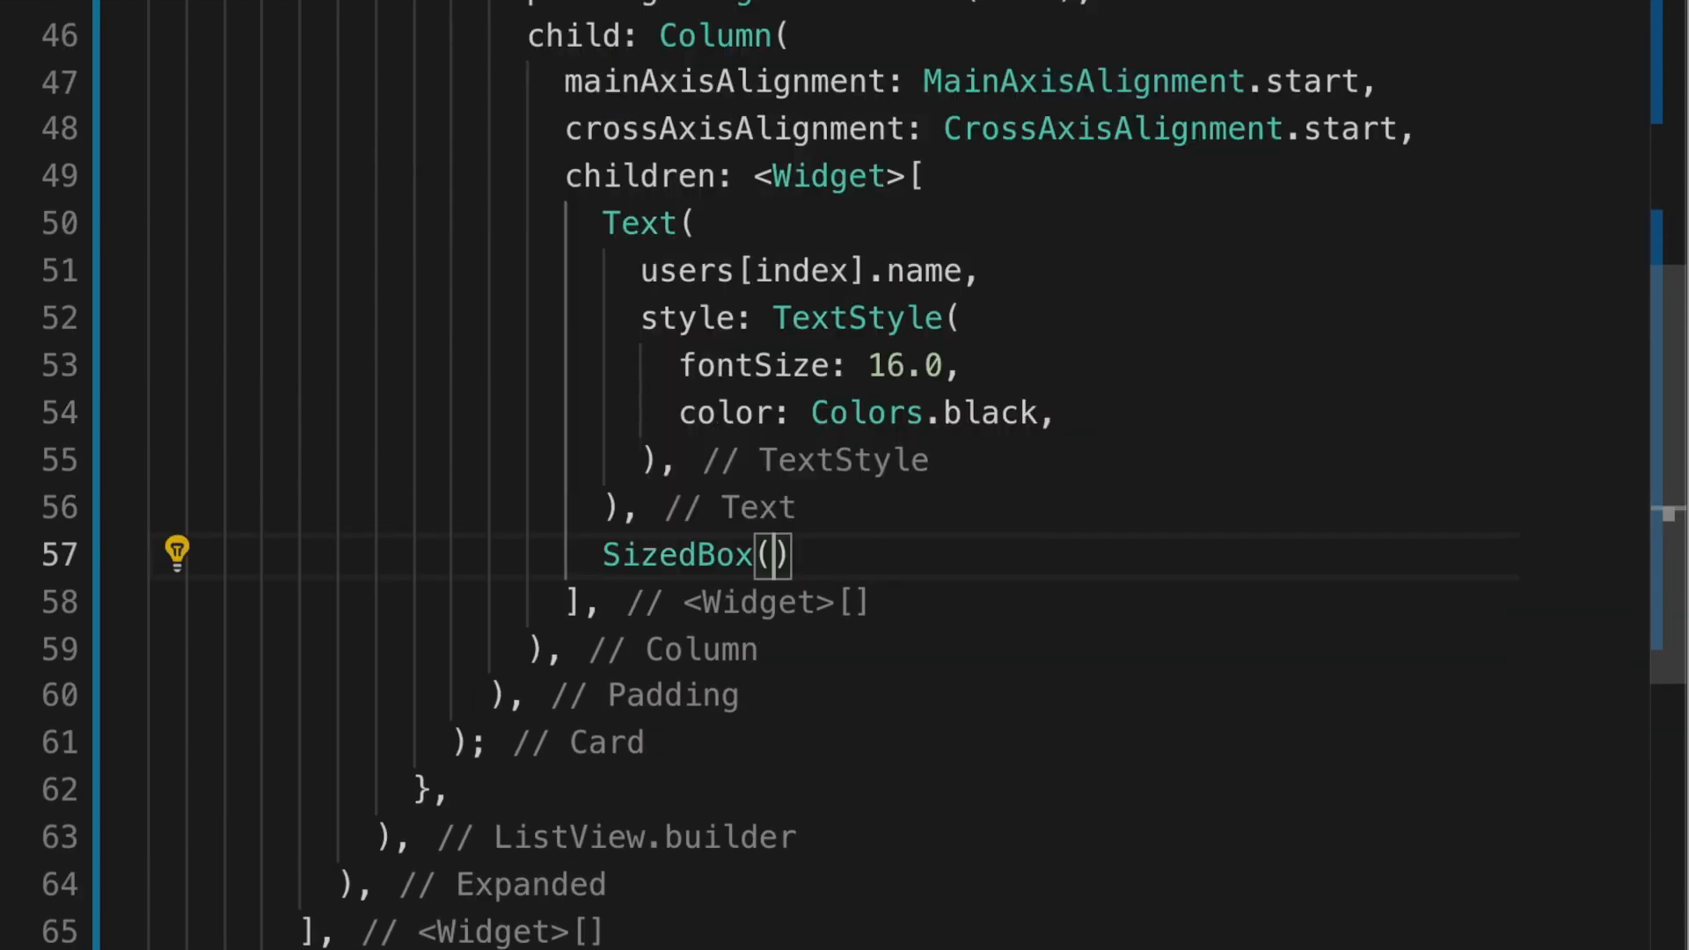
{"action": "key", "text": "Tab"}
{"action": "type", "text": "5.0"}
{"action": "key", "text": "End"}
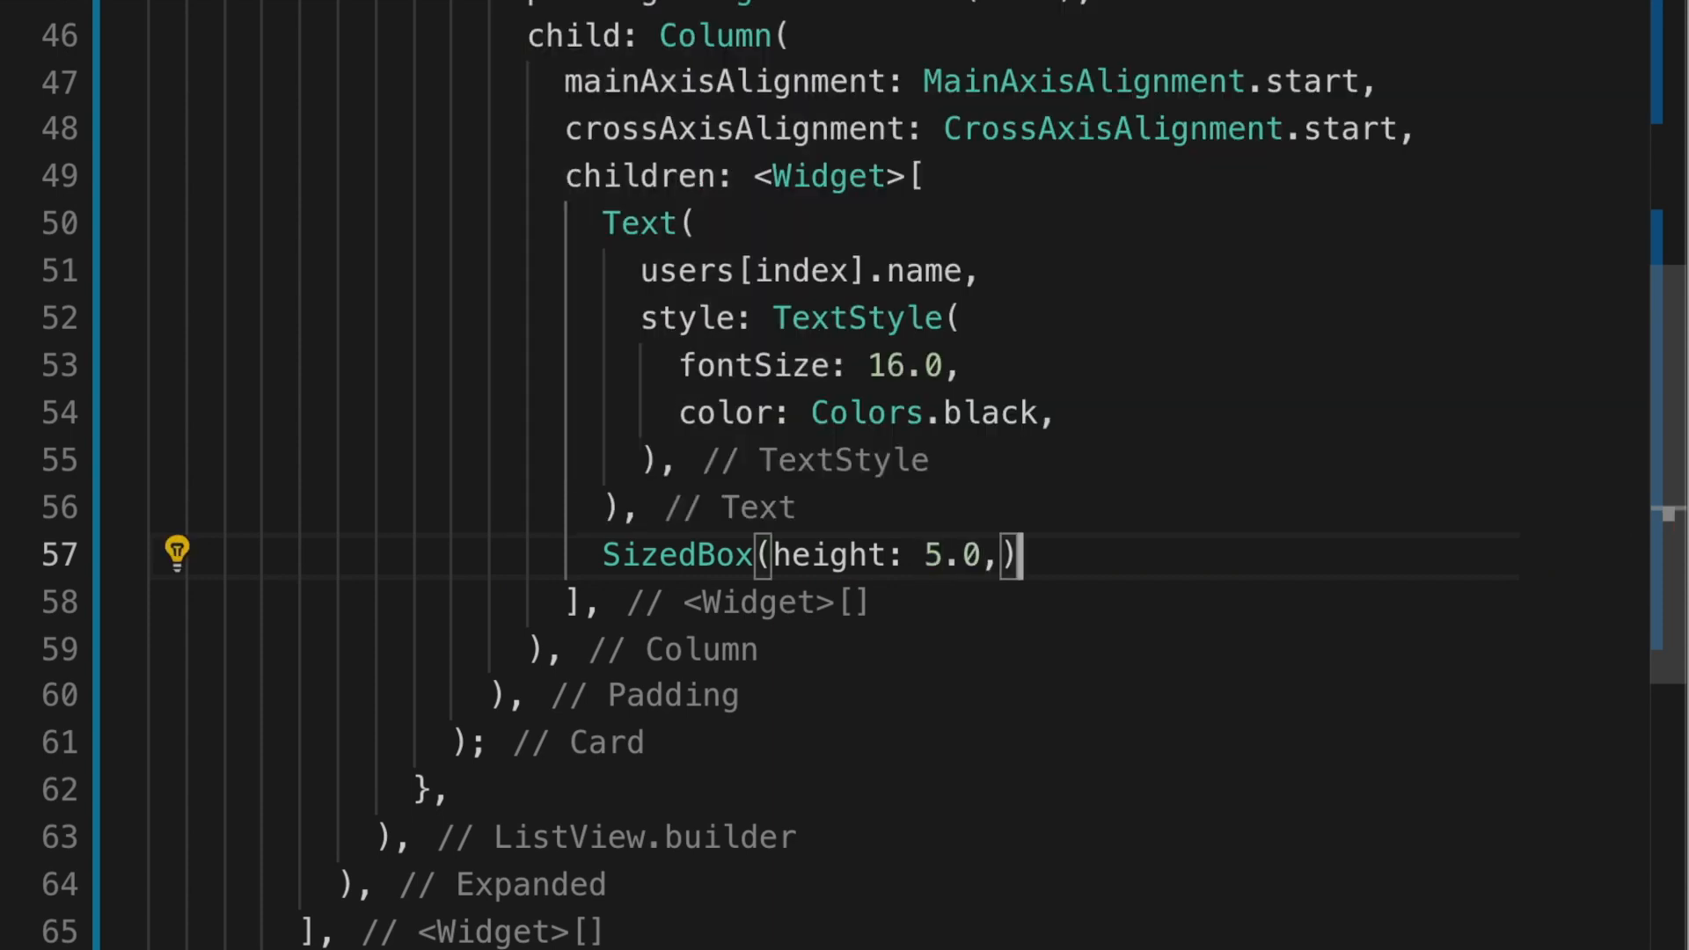
{"action": "type", "text": ","}
{"action": "key", "text": "Return"}
Step: Duplicate the Text block for the email, styled grey at fontSize 14.0
{"action": "left_click_drag", "start_coordinate": [592, 224], "coordinate": [636, 507]}
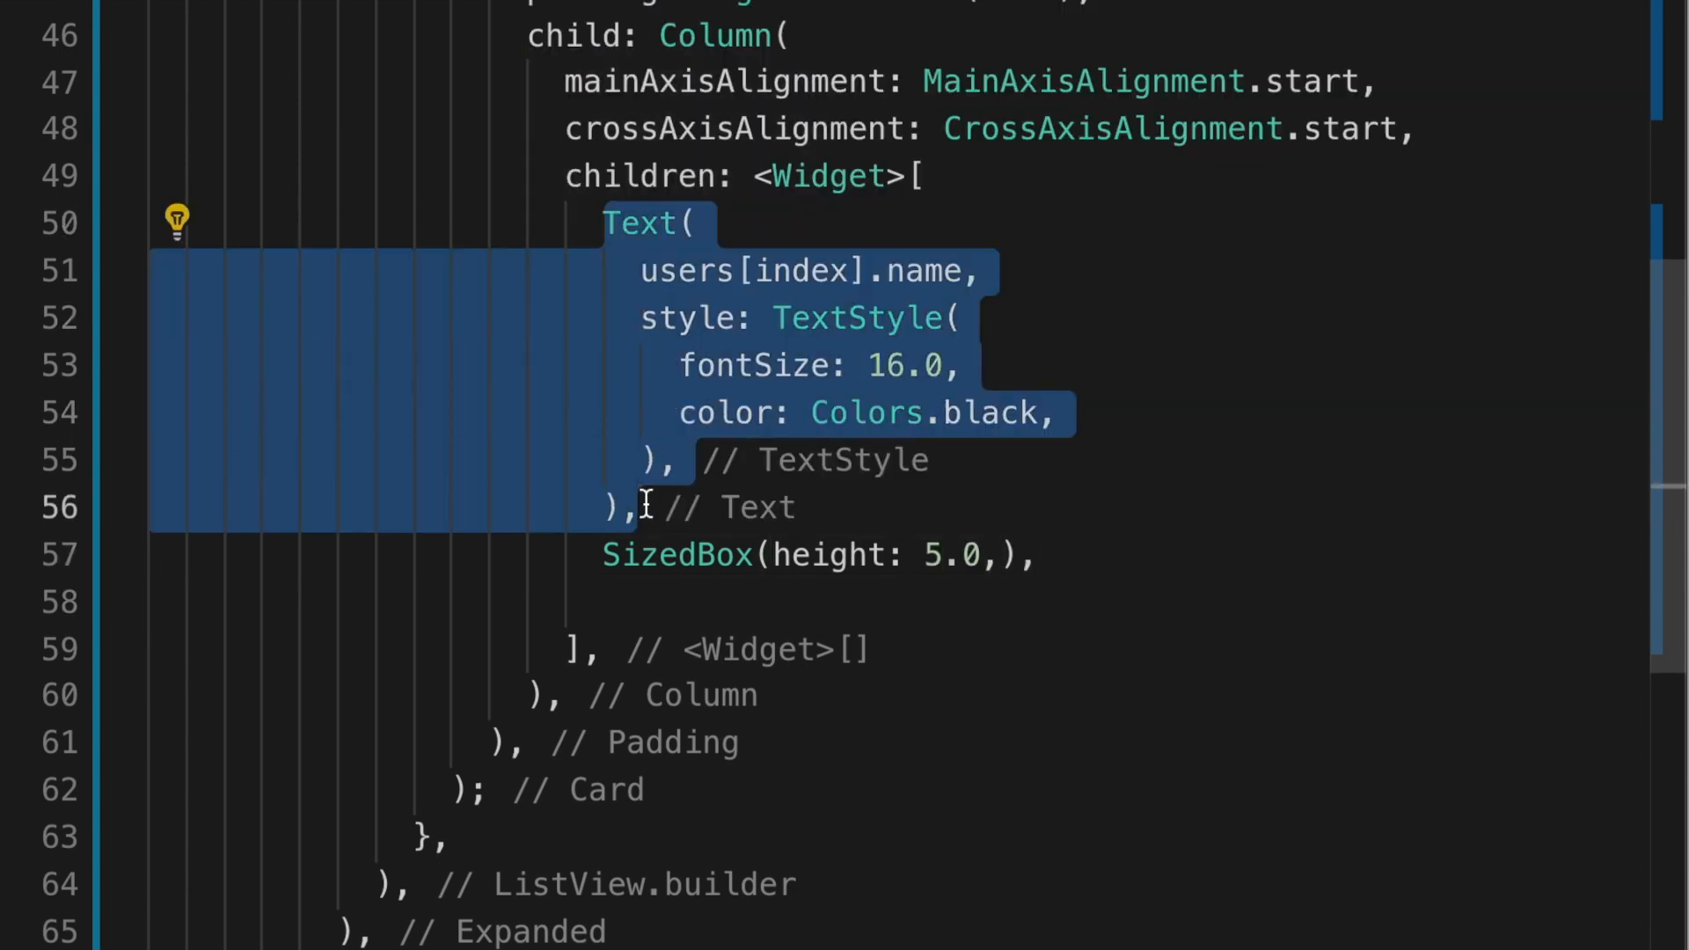
{"action": "key", "text": "ctrl+c"}
{"action": "left_click", "coordinate": [660, 601]}
{"action": "key", "text": "ctrl+v"}
{"action": "double_click", "coordinate": [923, 648]}
{"action": "type", "text": "email"}
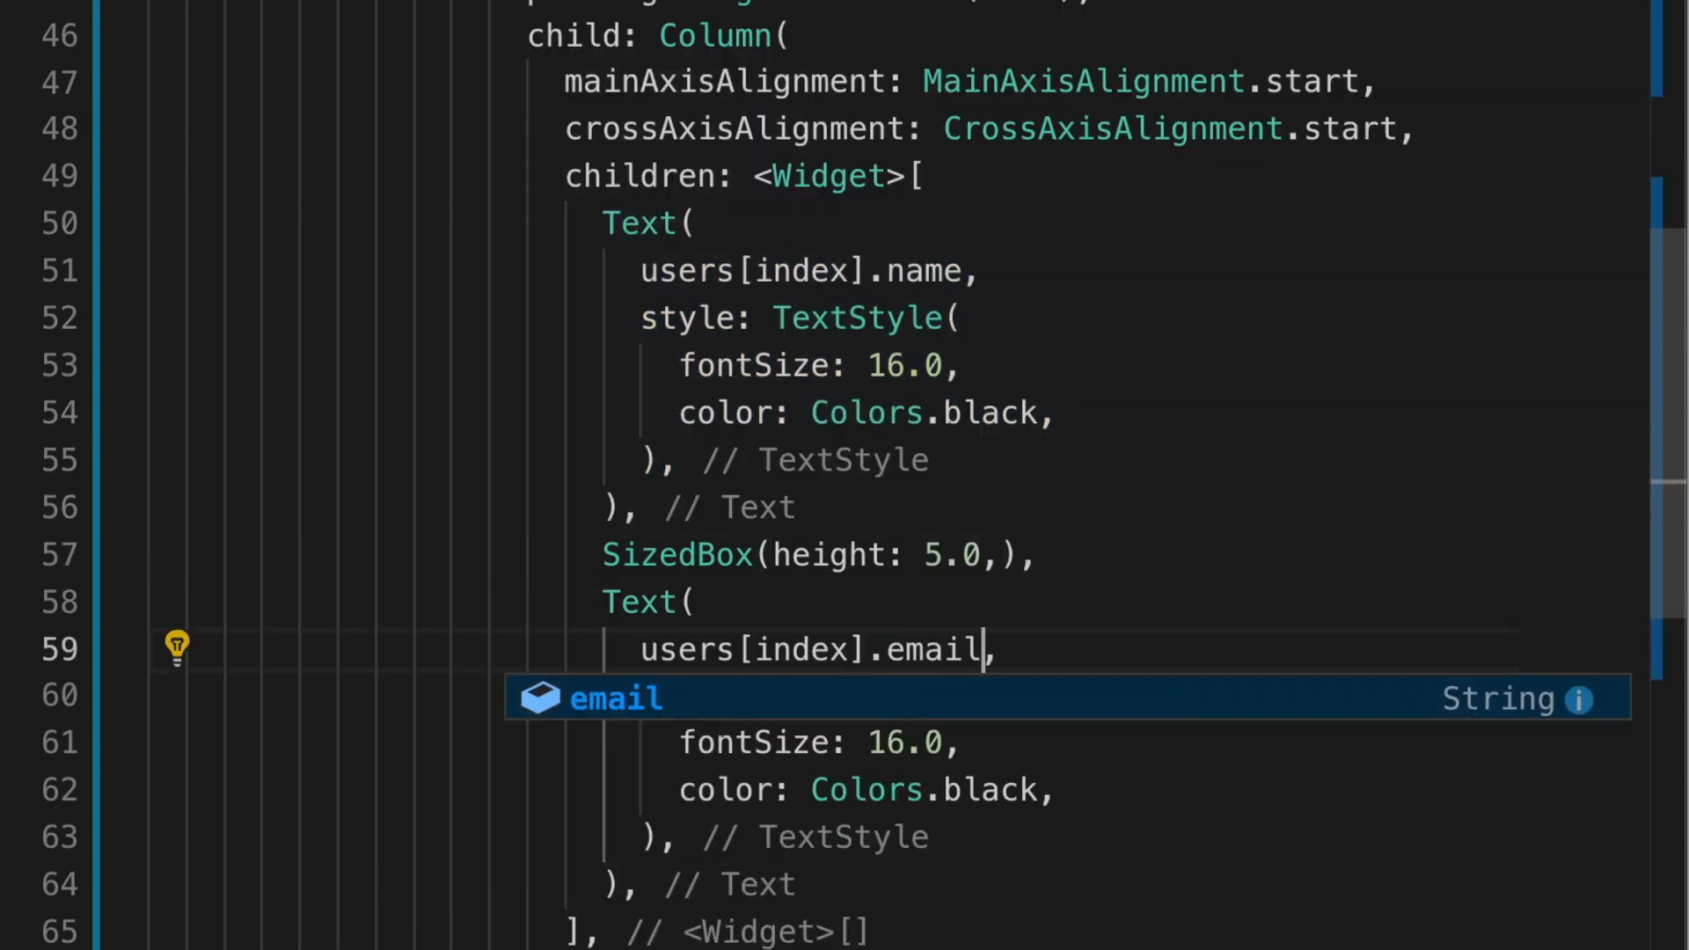
{"action": "key", "text": "ctrl+s"}
{"action": "scroll", "coordinate": [1286, 570], "scroll_direction": "down", "scroll_amount": 2}
{"action": "double_click", "coordinate": [983, 779]}
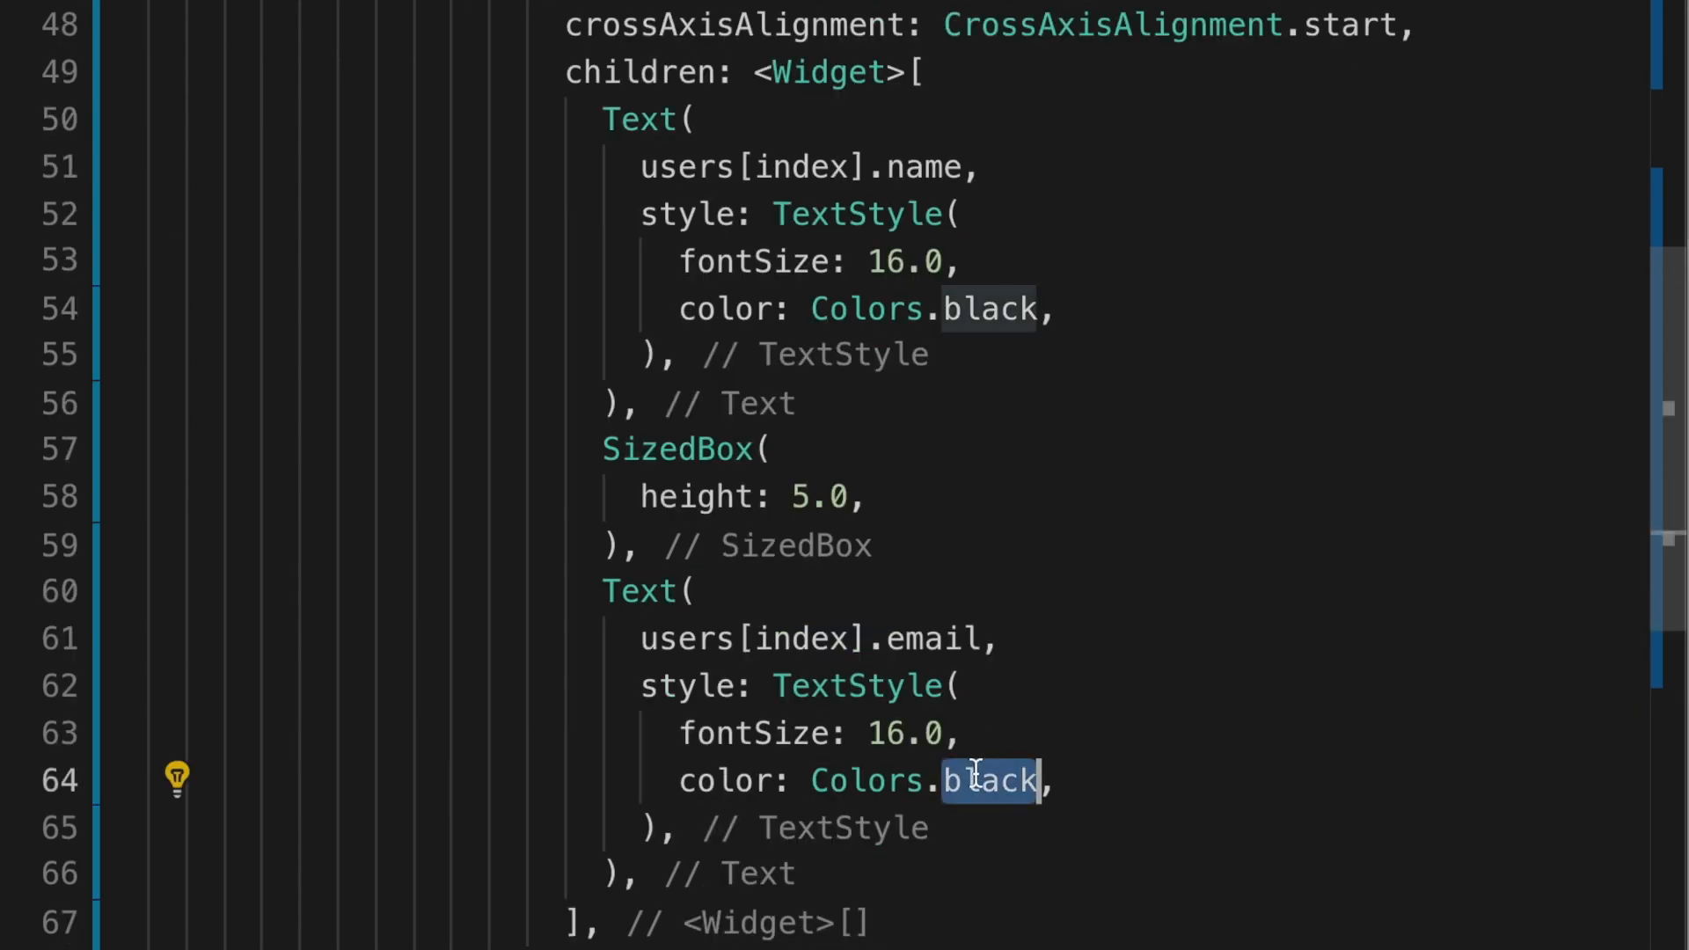
{"action": "type", "text": "gr"}
{"action": "key", "text": "Down"}
{"action": "key", "text": "Down"}
{"action": "key", "text": "Return"}
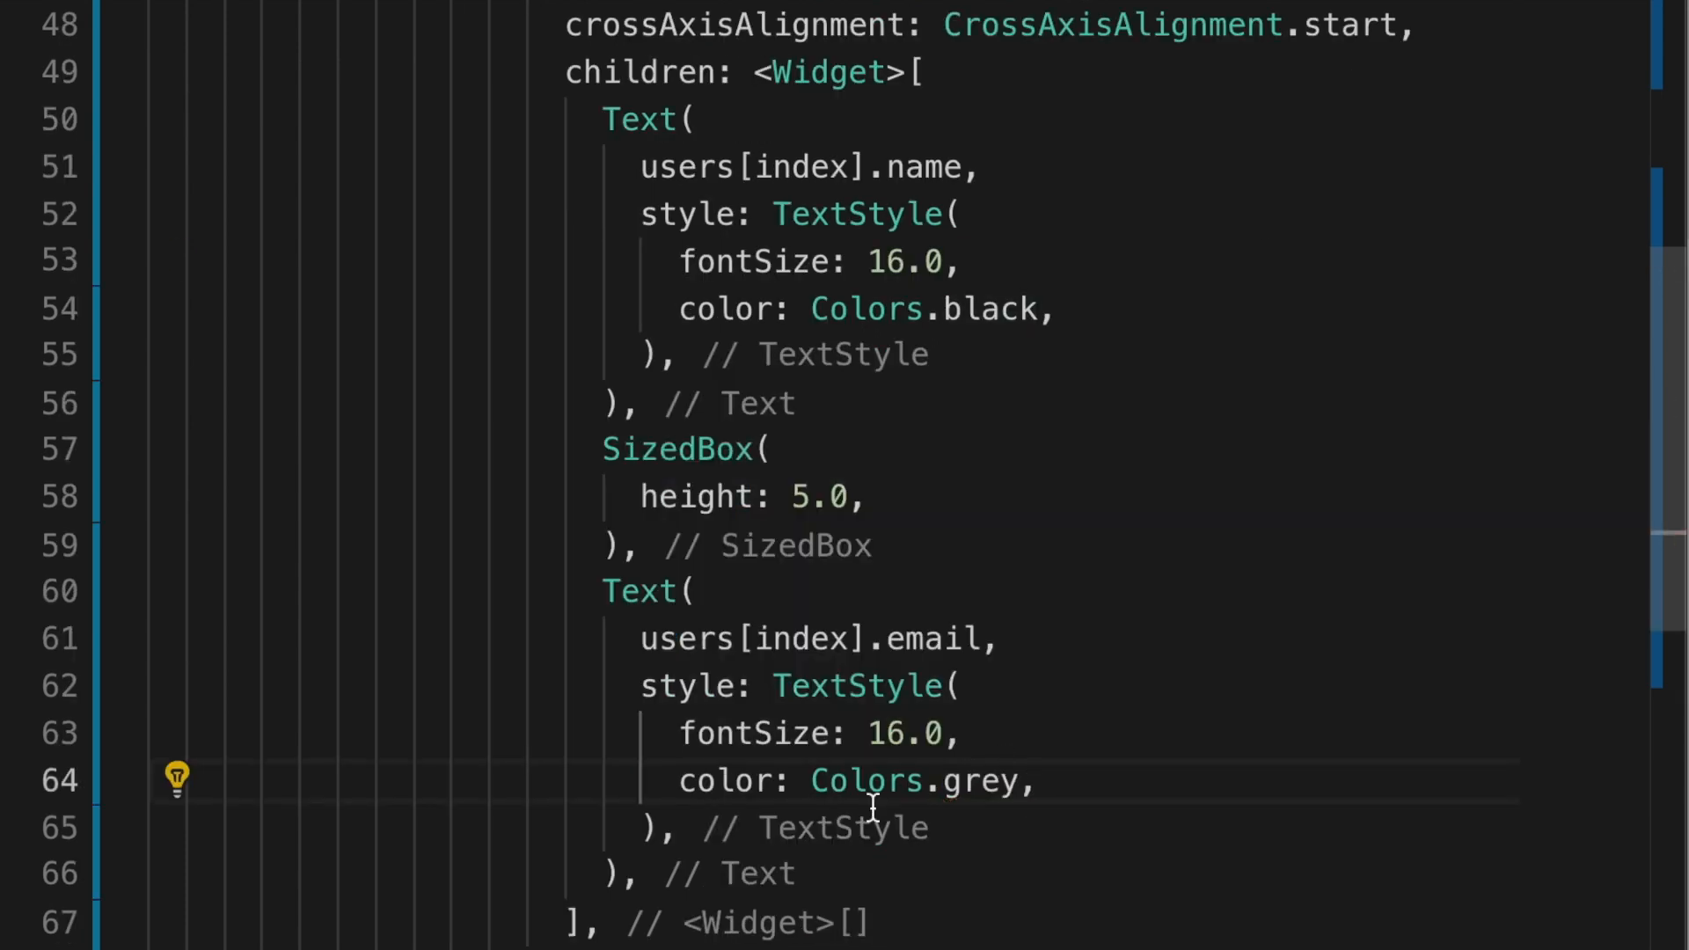
{"action": "left_click", "coordinate": [898, 734]}
{"action": "key", "text": "BackSpace"}
{"action": "type", "text": "4"}
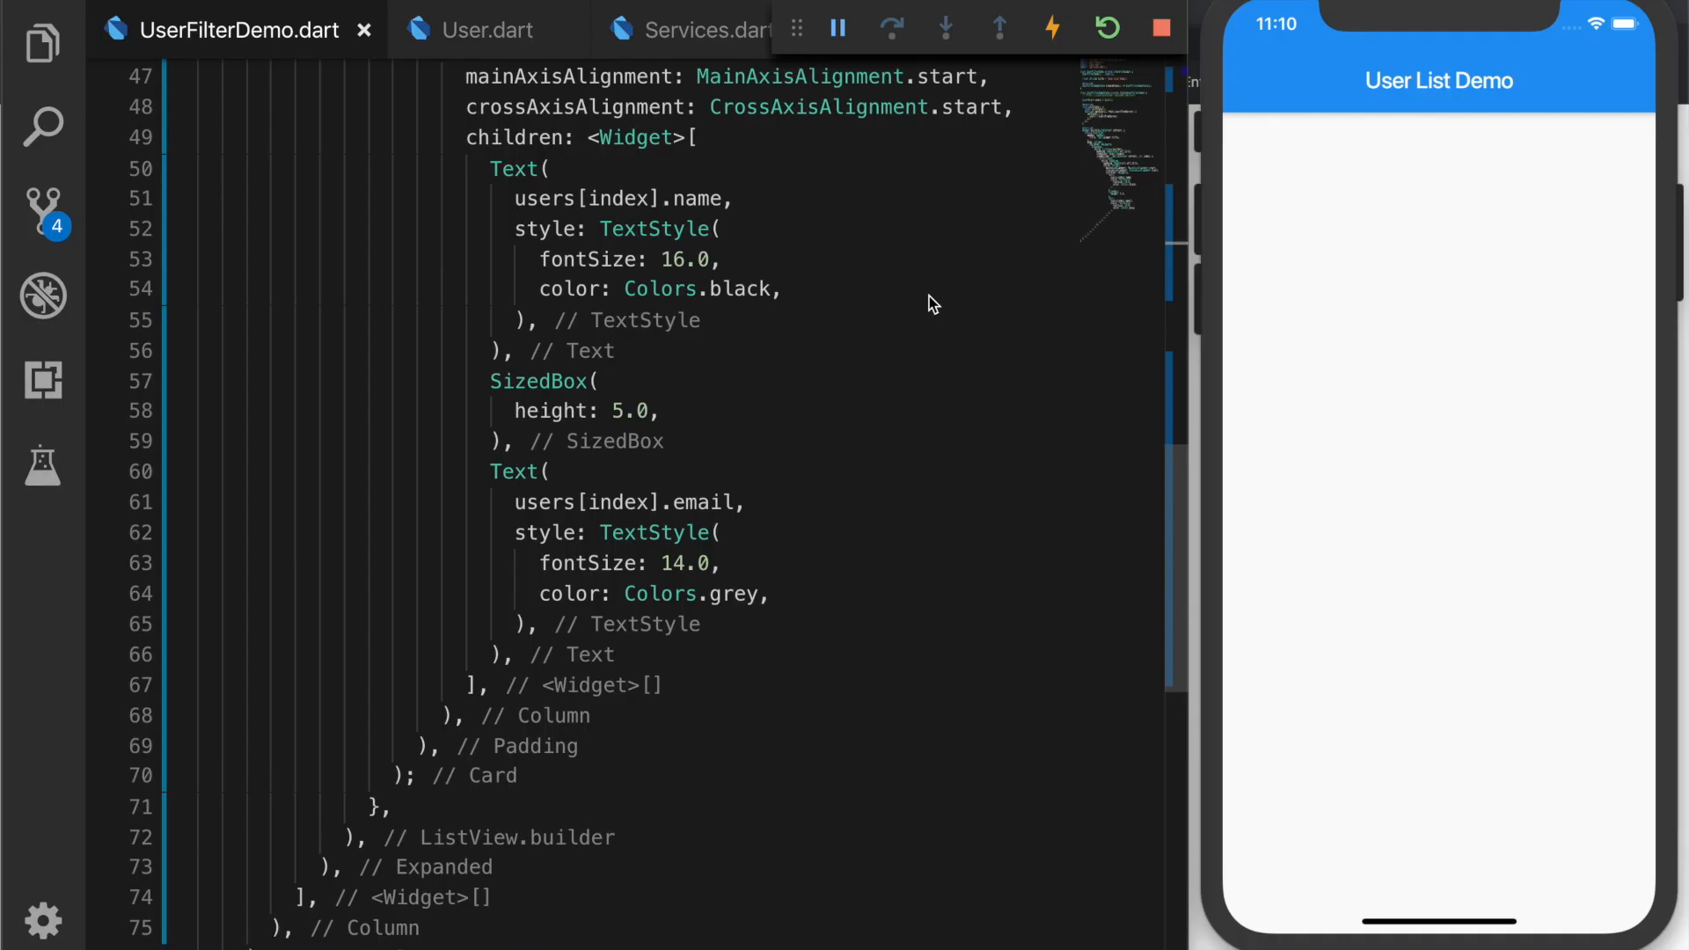
Step: Hot restart the app on the iPhone simulator to show the user cards
{"action": "left_click", "coordinate": [1108, 29]}
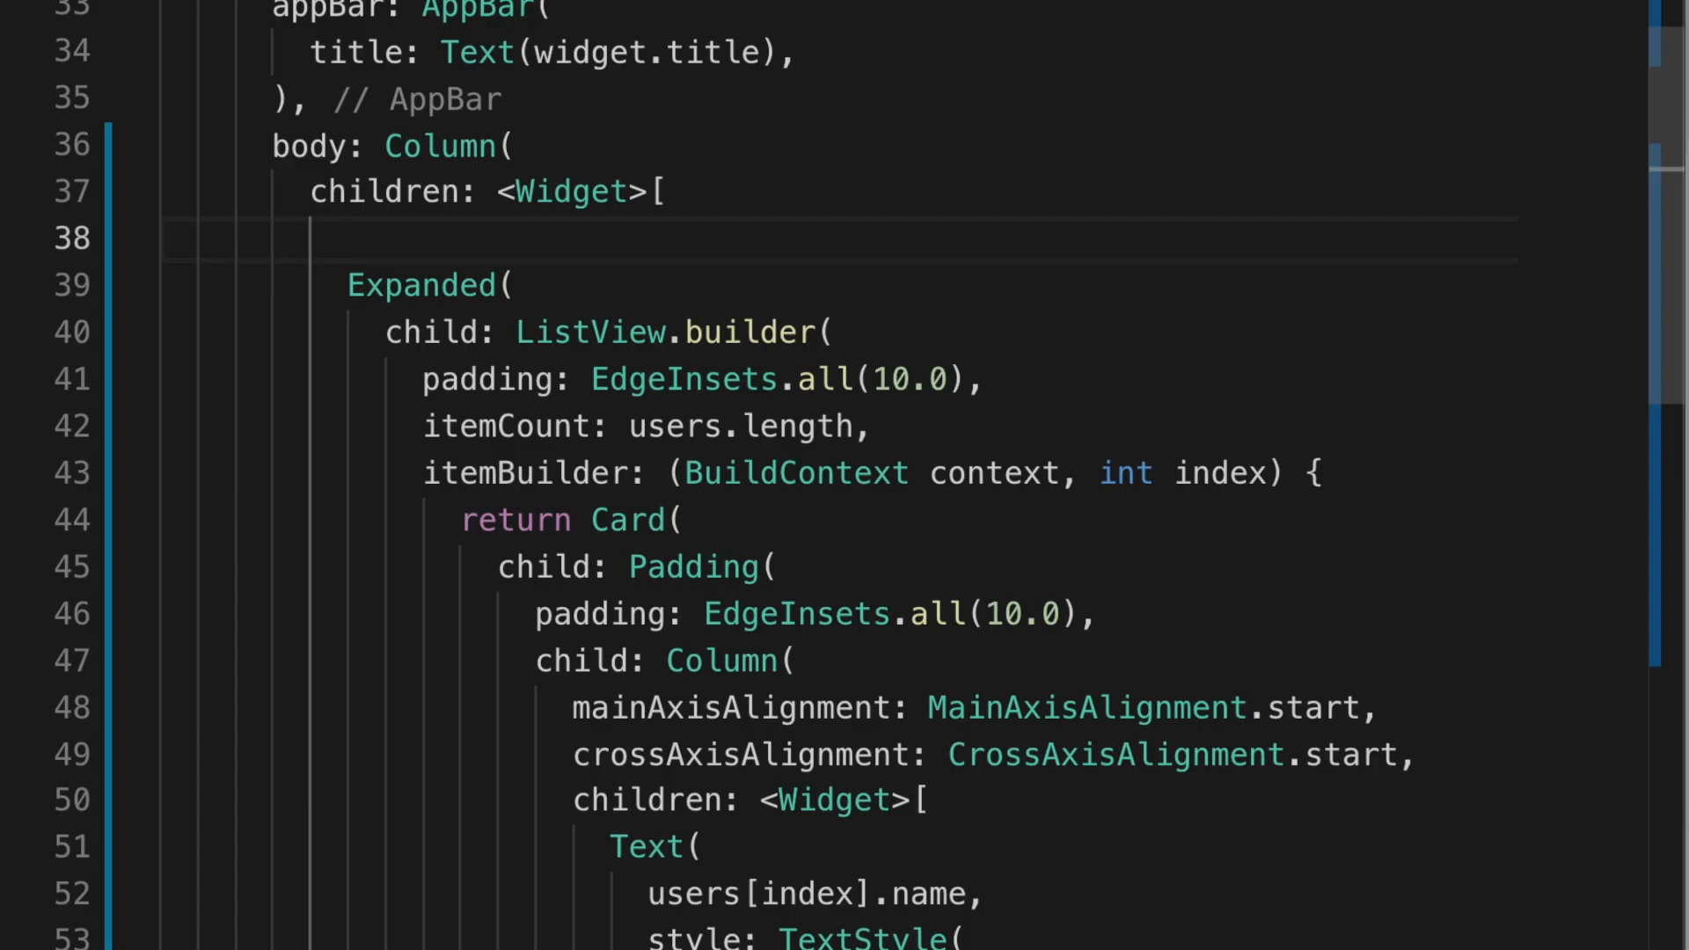
{"action": "type", "text": "TextFie"}
Step: Add a TextField with InputDecoration: contentPadding EdgeInsets.all(10.0) and hintText 'Enter name or email'
{"action": "key", "text": "Return"}
{"action": "type", "text": ","}
{"action": "key", "text": "Return"}
{"action": "type", "text": "dec"}
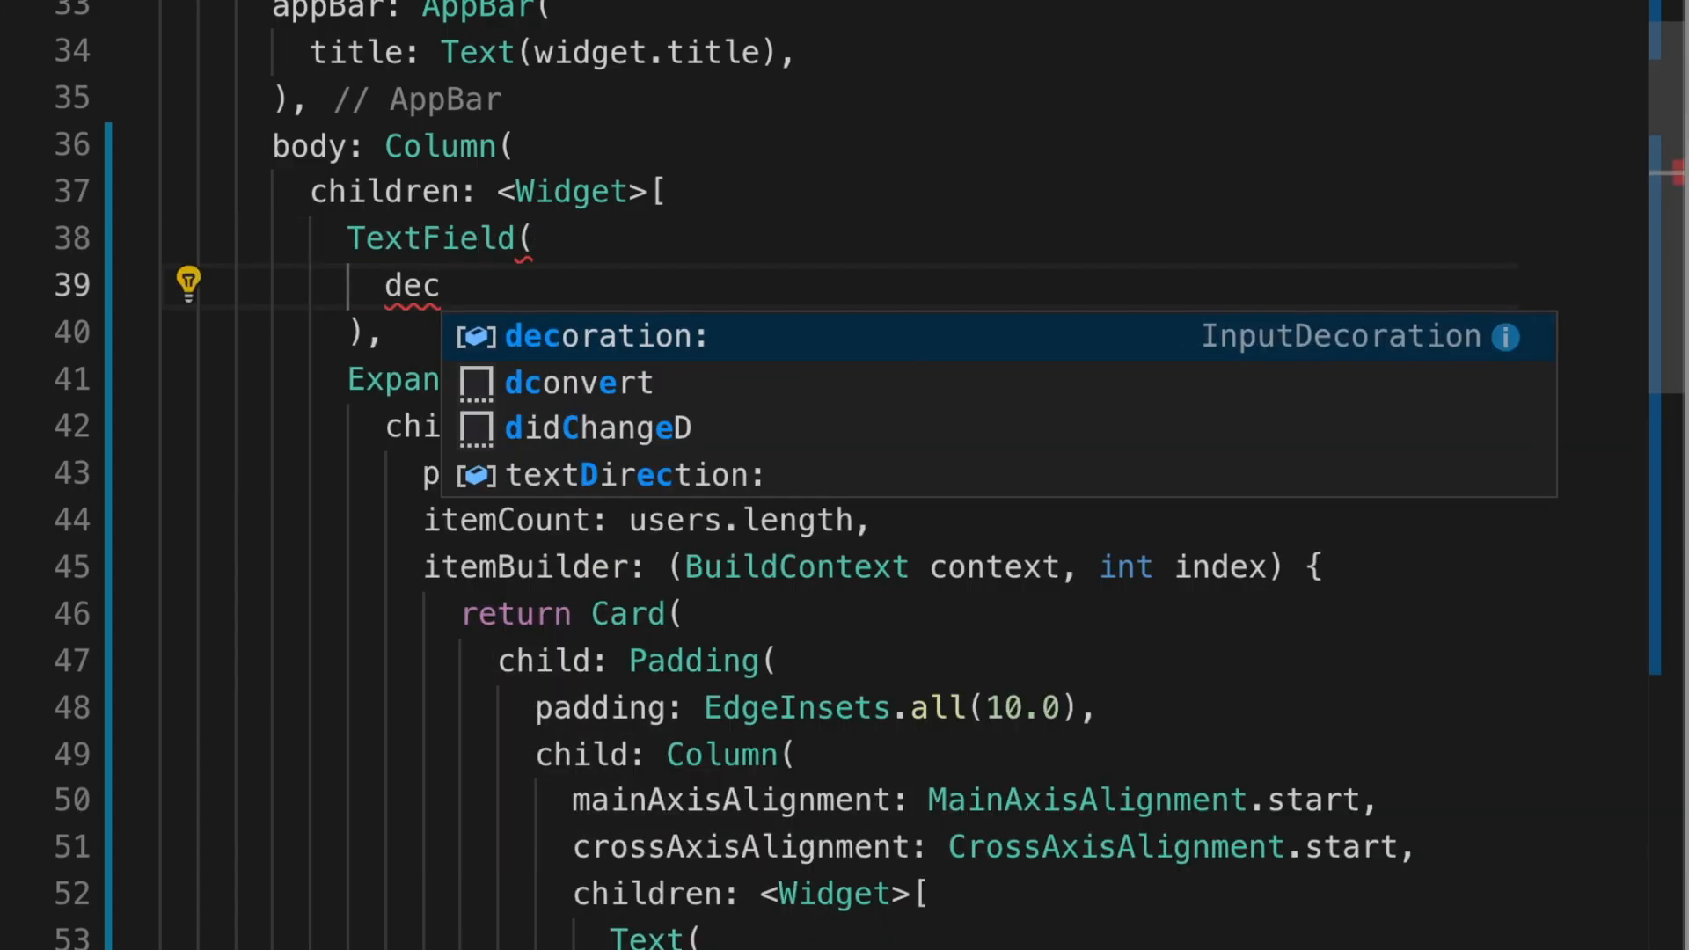
{"action": "key", "text": "Return"}
{"action": "type", "text": "InputDecoration("}
{"action": "key", "text": "Return"}
{"action": "type", "text": "(),"}
{"action": "key", "text": "Return"}
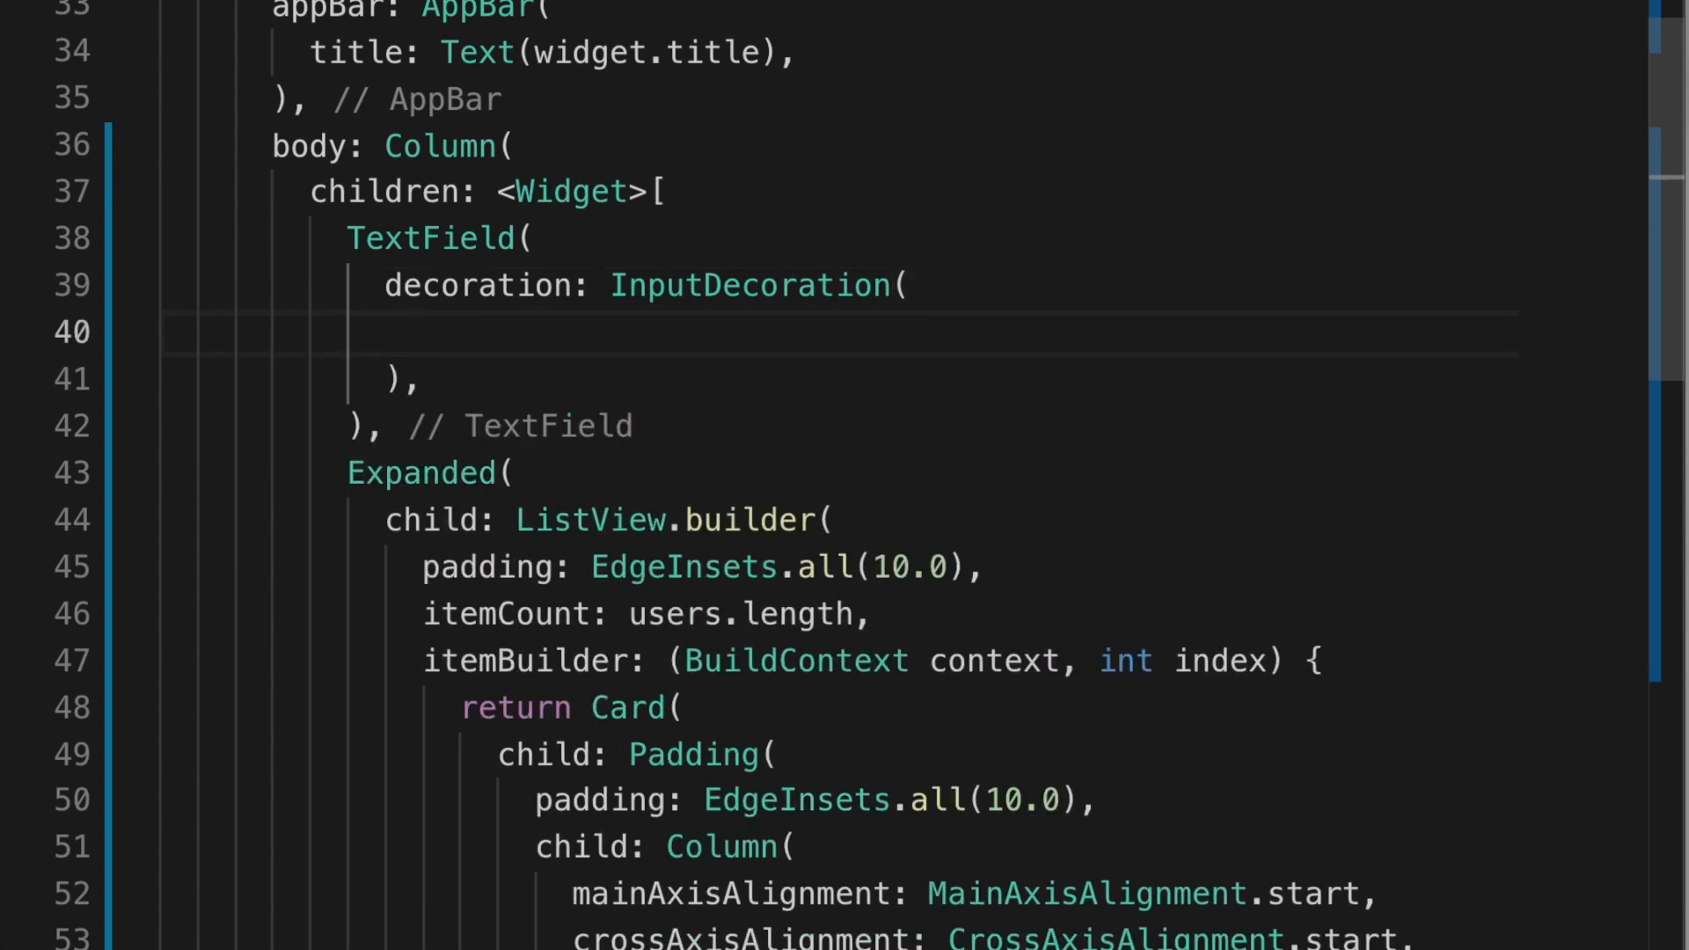
{"action": "type", "text": "contentP"}
{"action": "key", "text": "Return"}
{"action": "type", "text": "EdgeIn"}
{"action": "key", "text": "Down"}
{"action": "key", "text": "Down"}
{"action": "key", "text": "Down"}
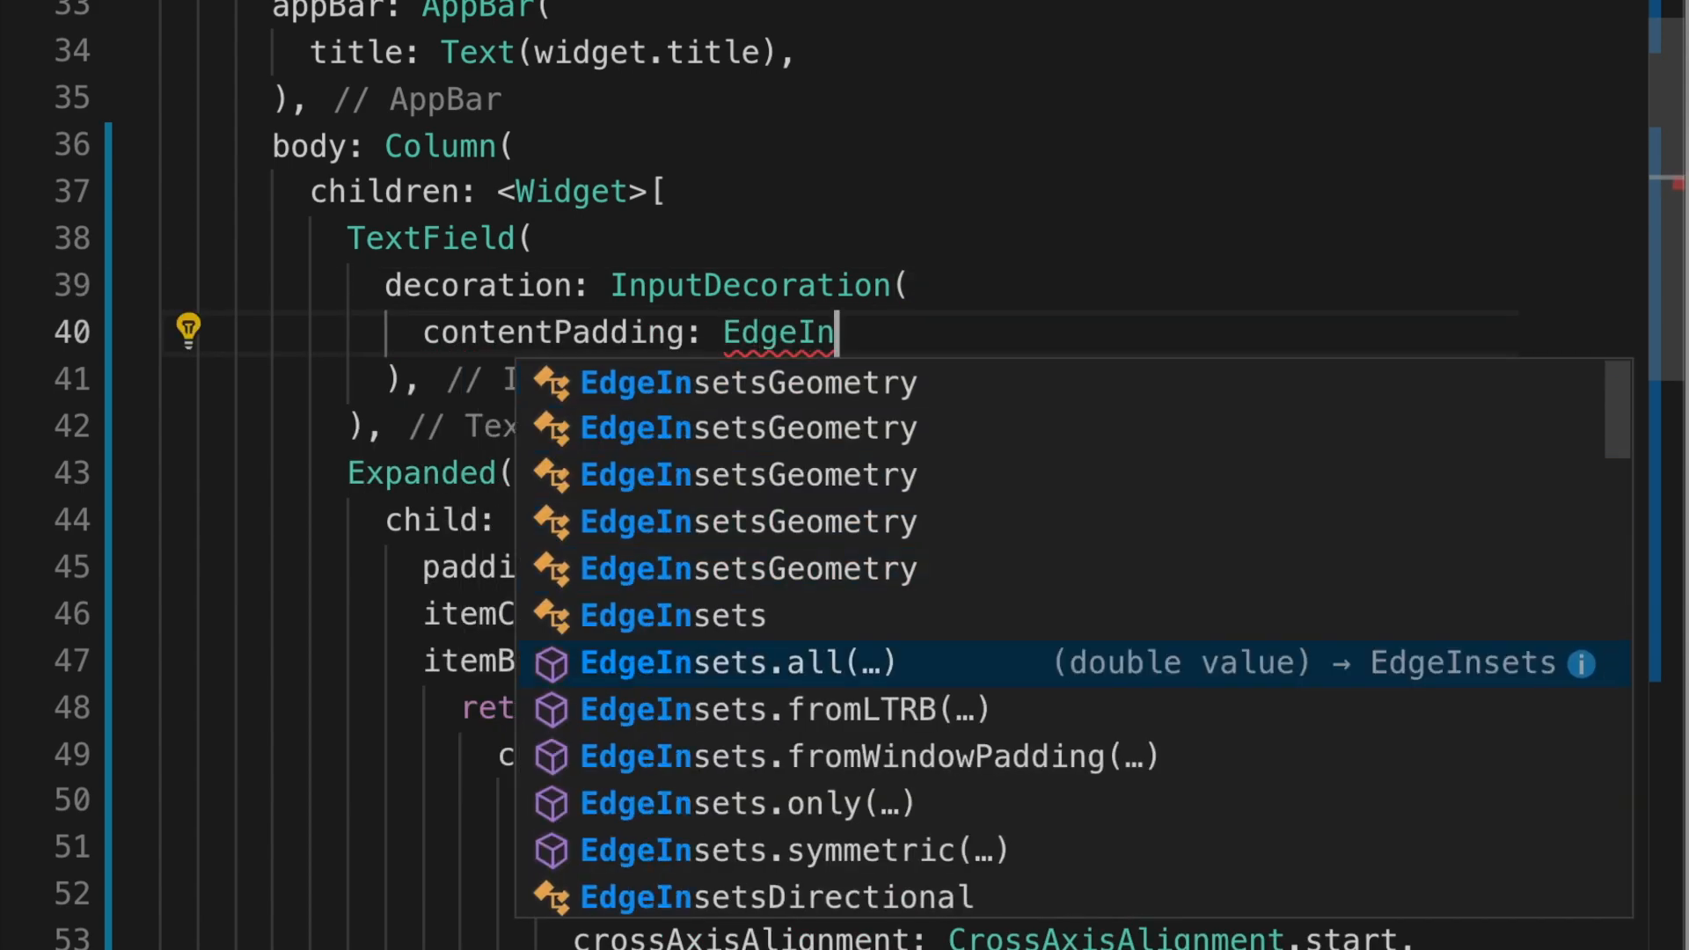
{"action": "key", "text": "Return"}
{"action": "type", "text": "10.0"}
{"action": "key", "text": "End"}
{"action": "type", "text": ","}
{"action": "key", "text": "Return"}
{"action": "type", "text": "in"}
{"action": "key", "text": "Down"}
{"action": "key", "text": "Down"}
{"action": "key", "text": "Return"}
{"action": "type", "text": "'Enter name or email"}
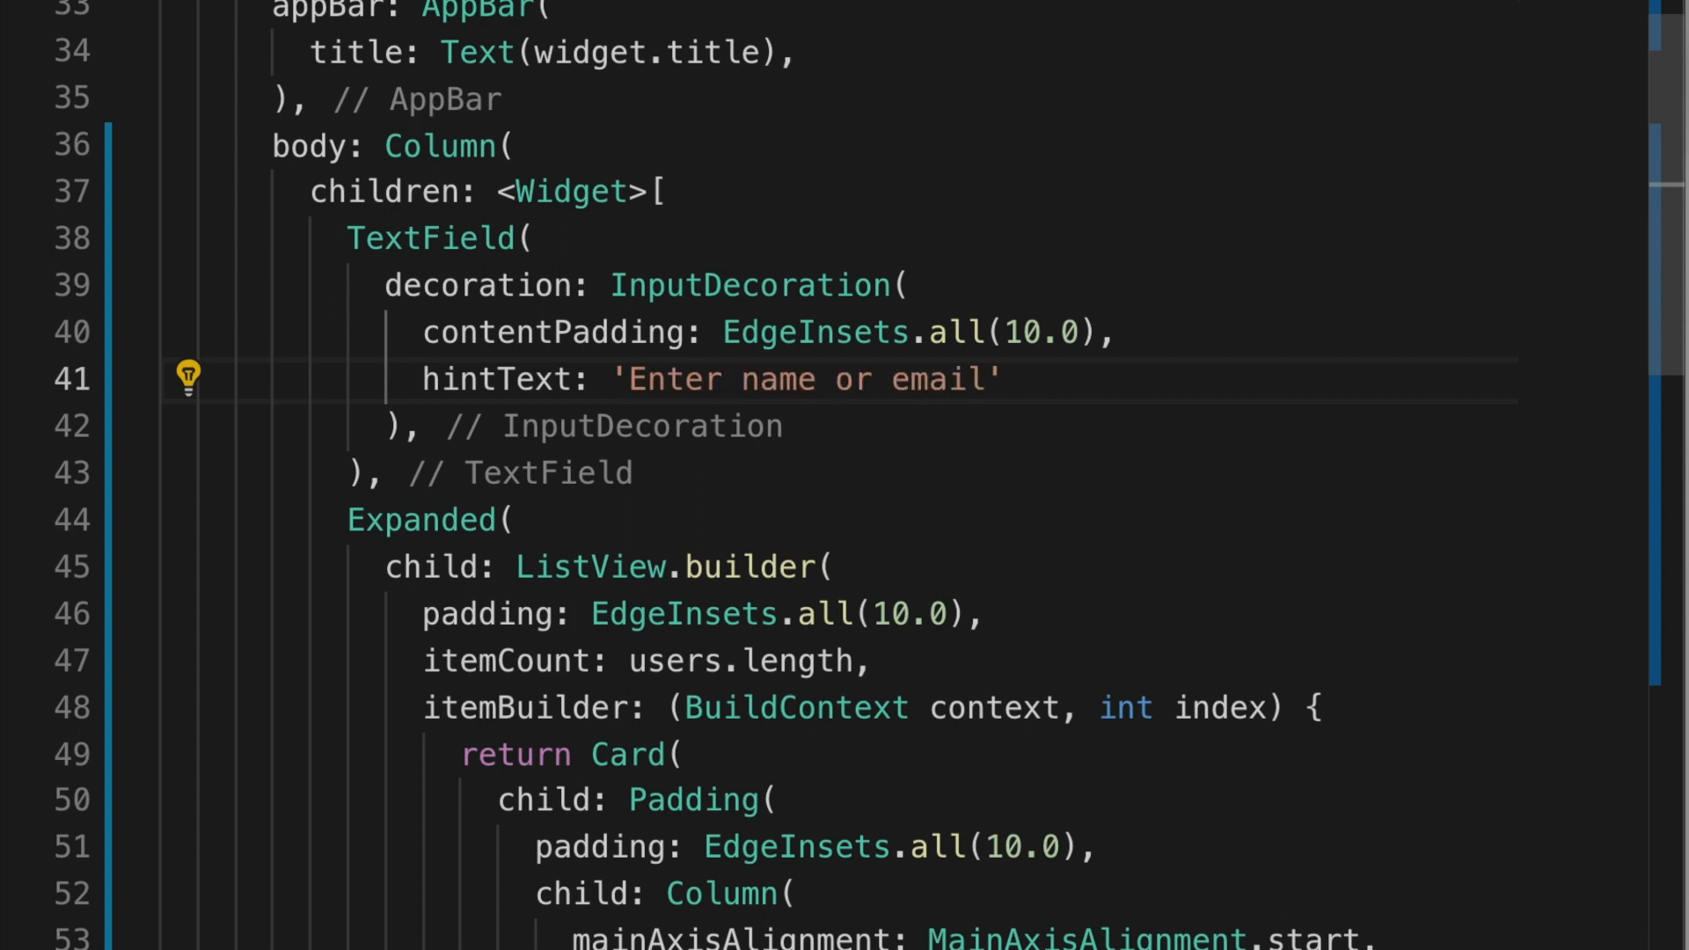
Step: Give the TextField an onChanged handler with an empty body
{"action": "key", "text": "Down"}
{"action": "key", "text": "End"}
{"action": "key", "text": "Return"}
{"action": "type", "text": "onChanged: ("}
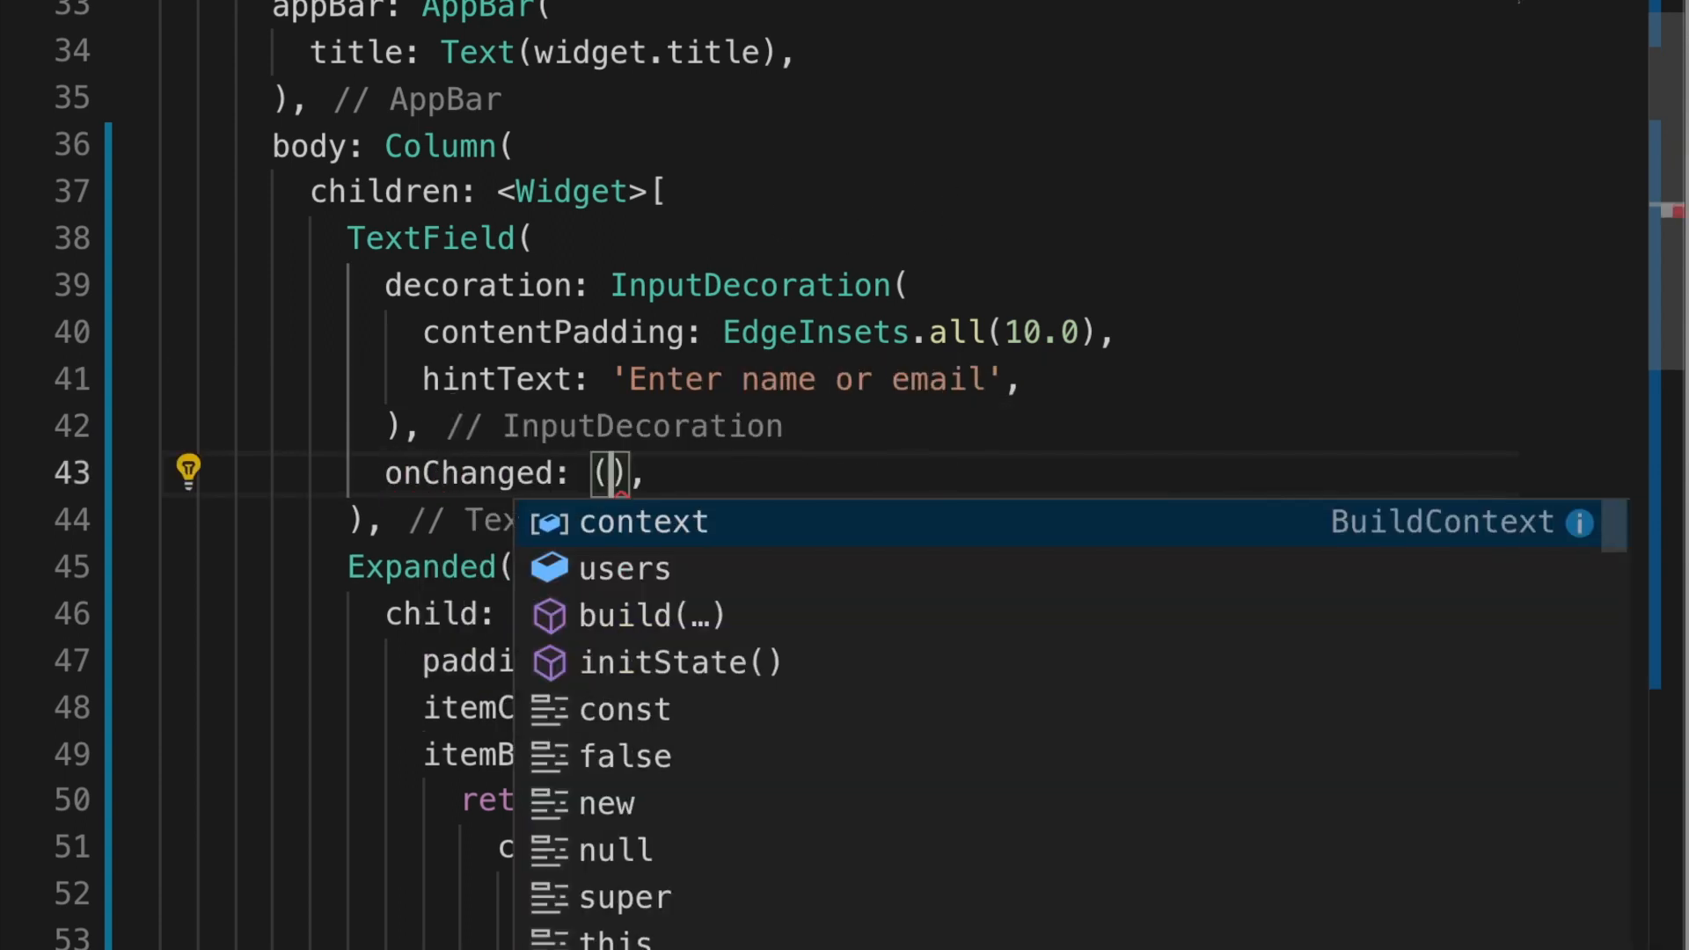
{"action": "type", "text": "string){"}
{"action": "key", "text": "Return"}
{"action": "type", "text": "//"}
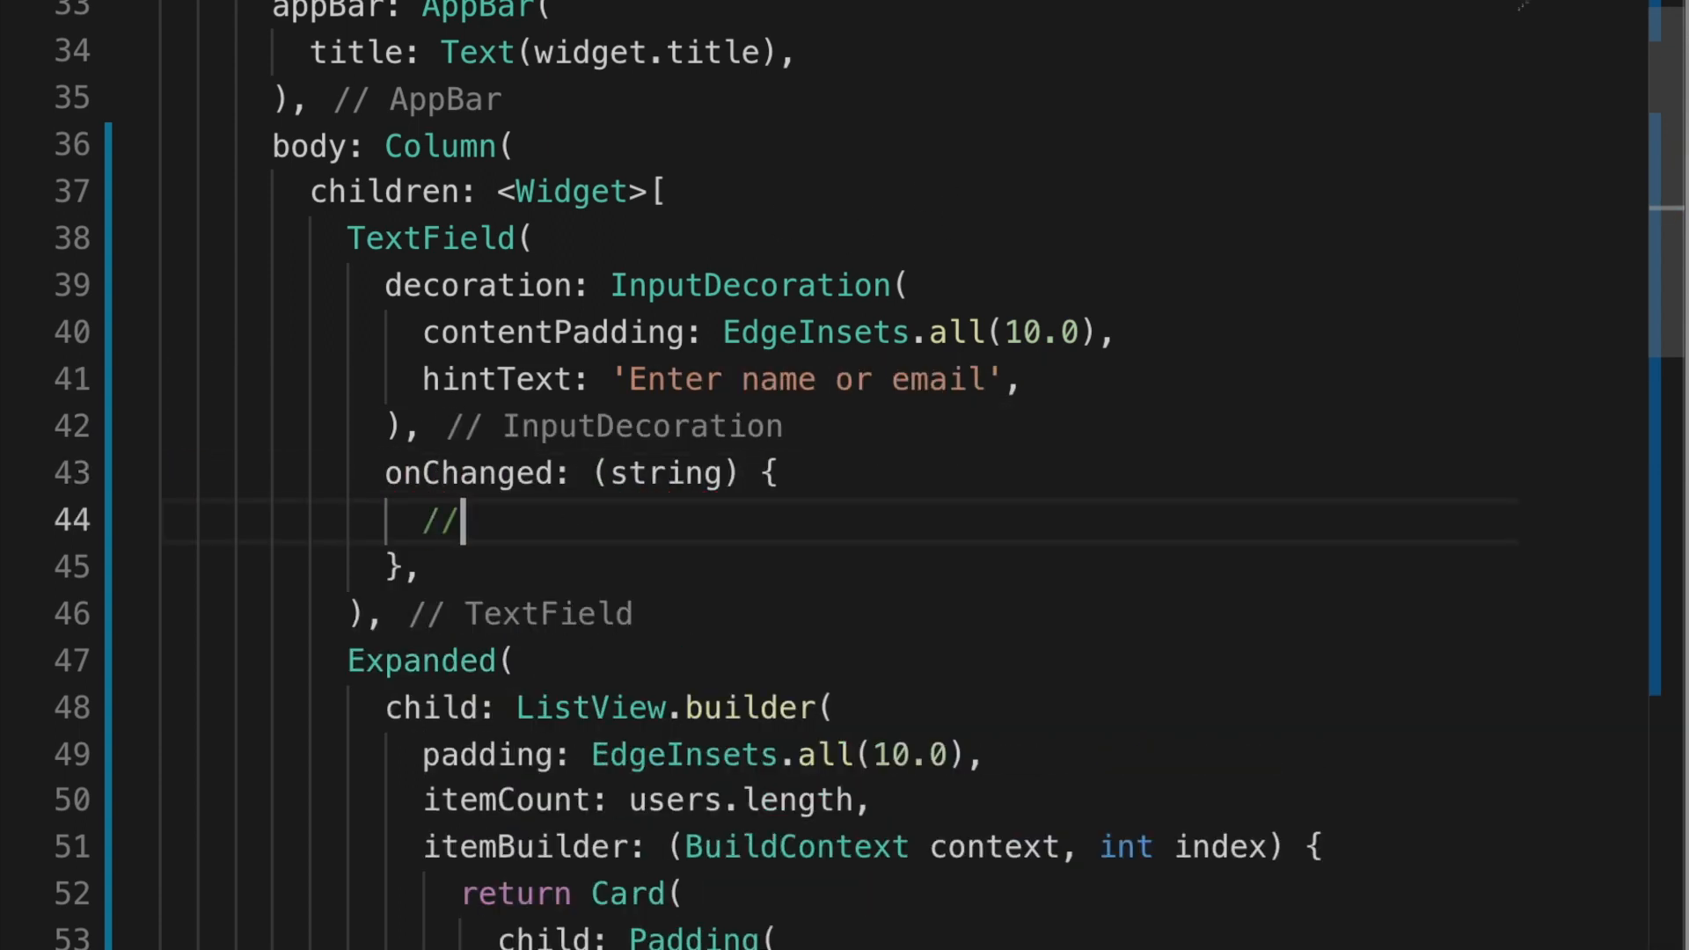
{"action": "scroll", "coordinate": [893, 469], "scroll_direction": "up", "scroll_amount": 8}
Step: Declare List<User> filteredUsers = List() and assign filteredUsers = users in setState
{"action": "left_click", "coordinate": [683, 346]}
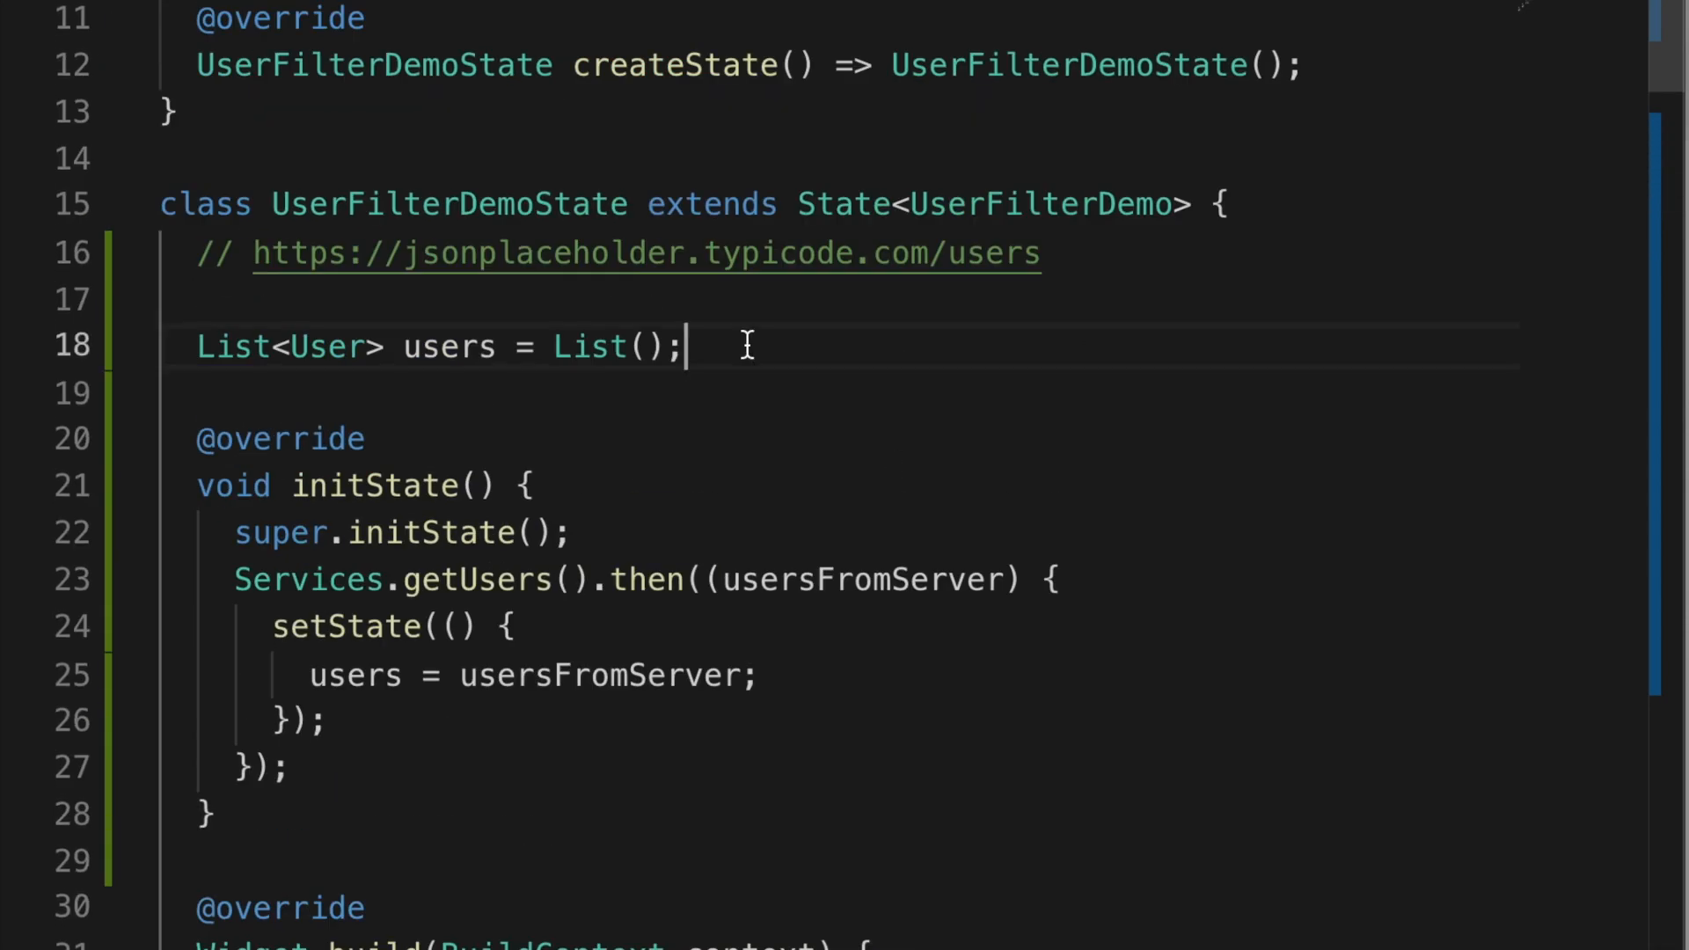
{"action": "key", "text": "Return"}
{"action": "type", "text": "List"}
{"action": "type", "text": "<User> fil"}
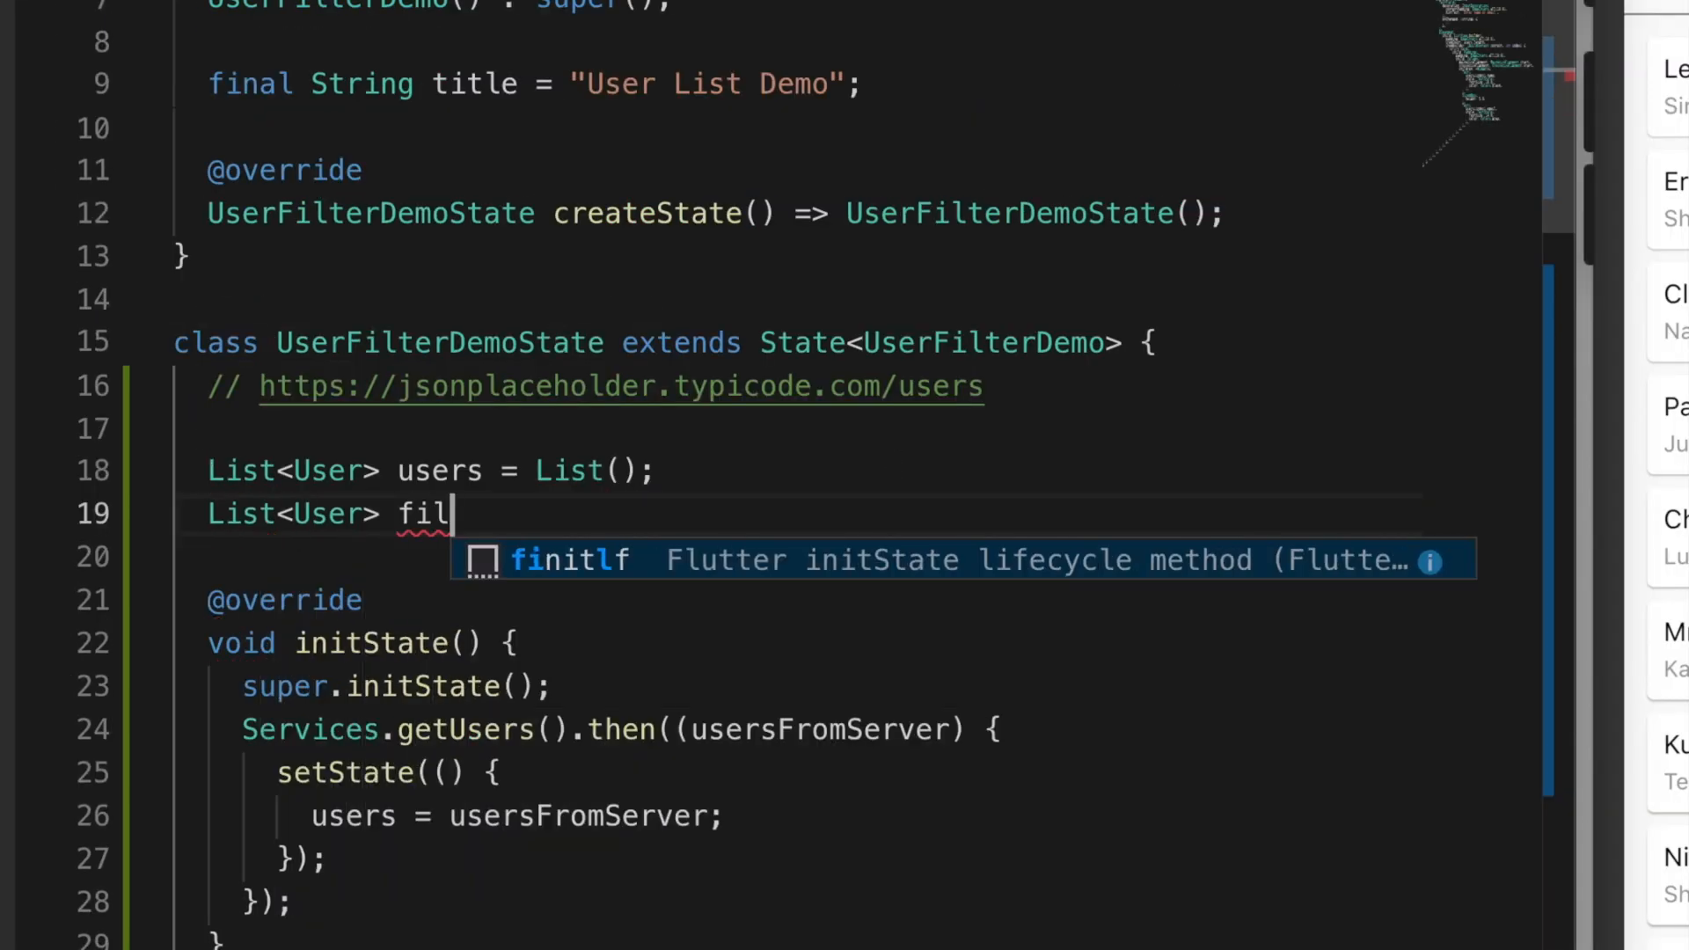
{"action": "type", "text": "teredUsers"}
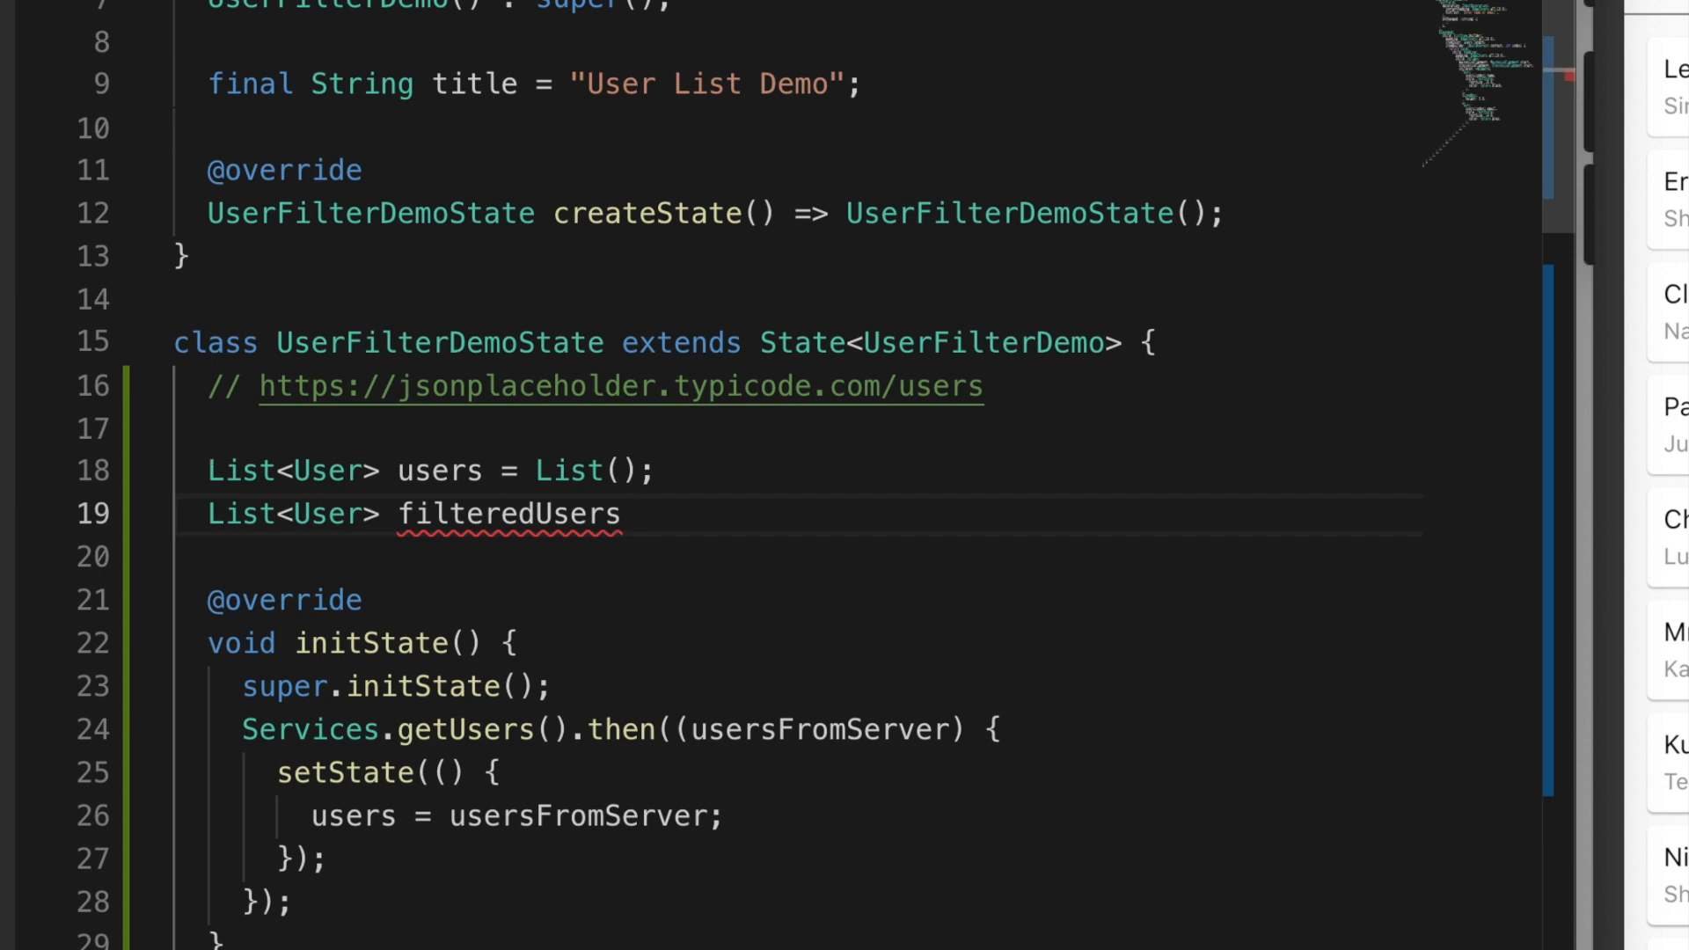
{"action": "type", "text": " = List();"}
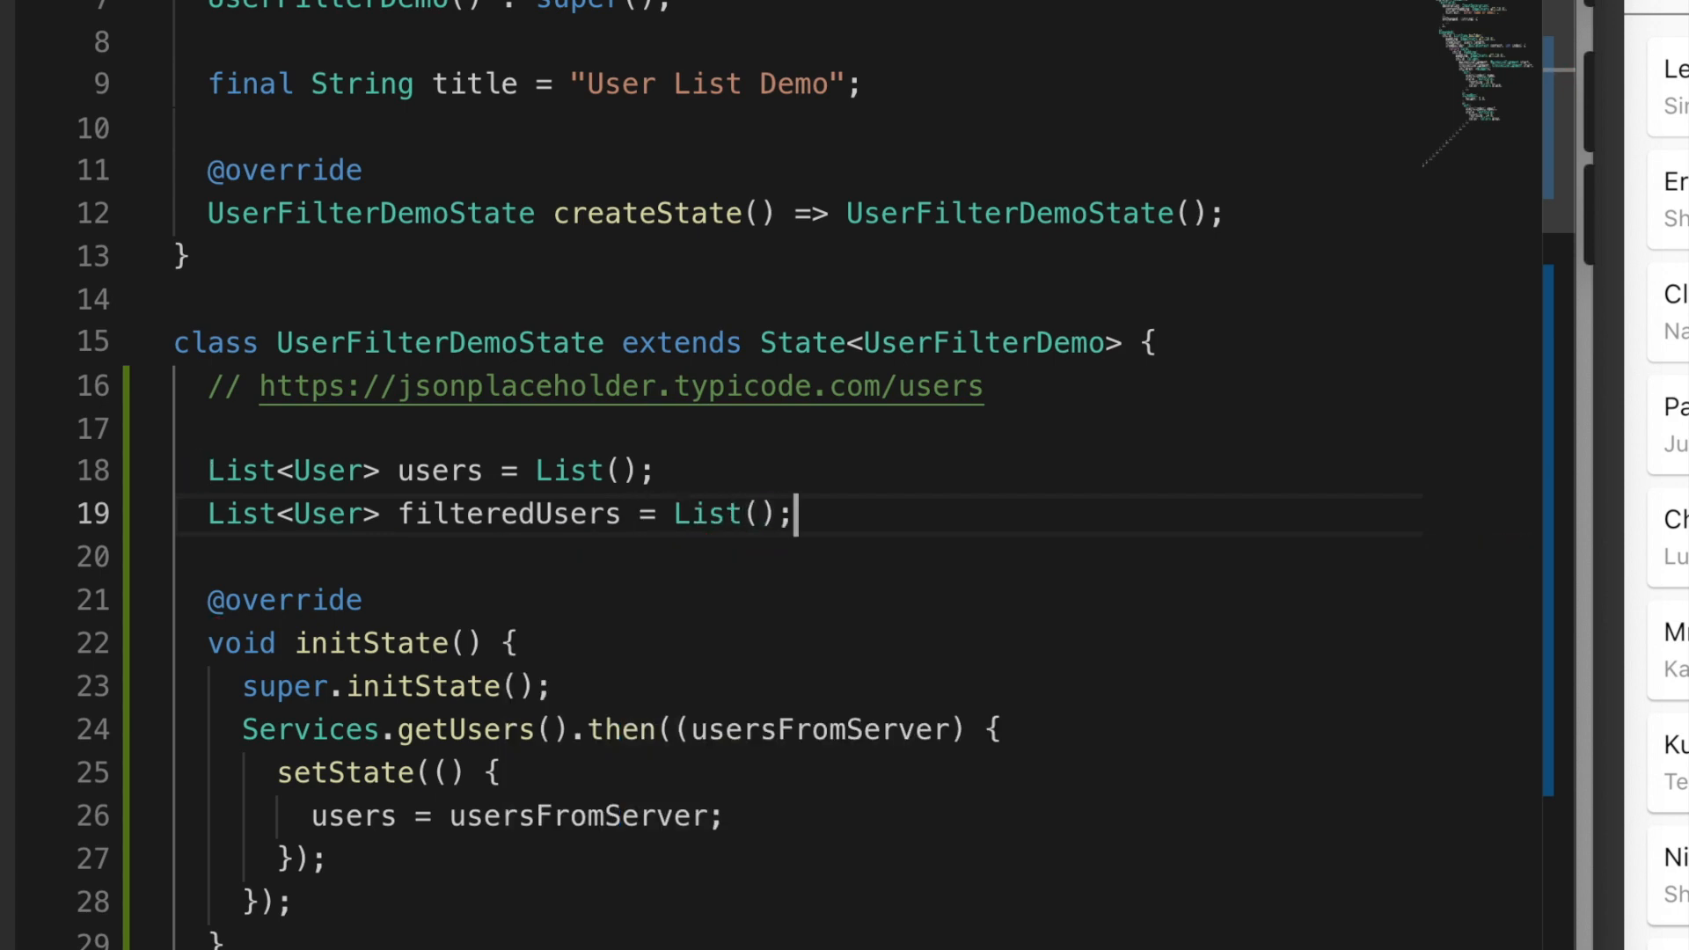
{"action": "scroll", "coordinate": [676, 645], "scroll_direction": "down", "scroll_amount": 5}
{"action": "left_click", "coordinate": [747, 587]}
{"action": "key", "text": "Return"}
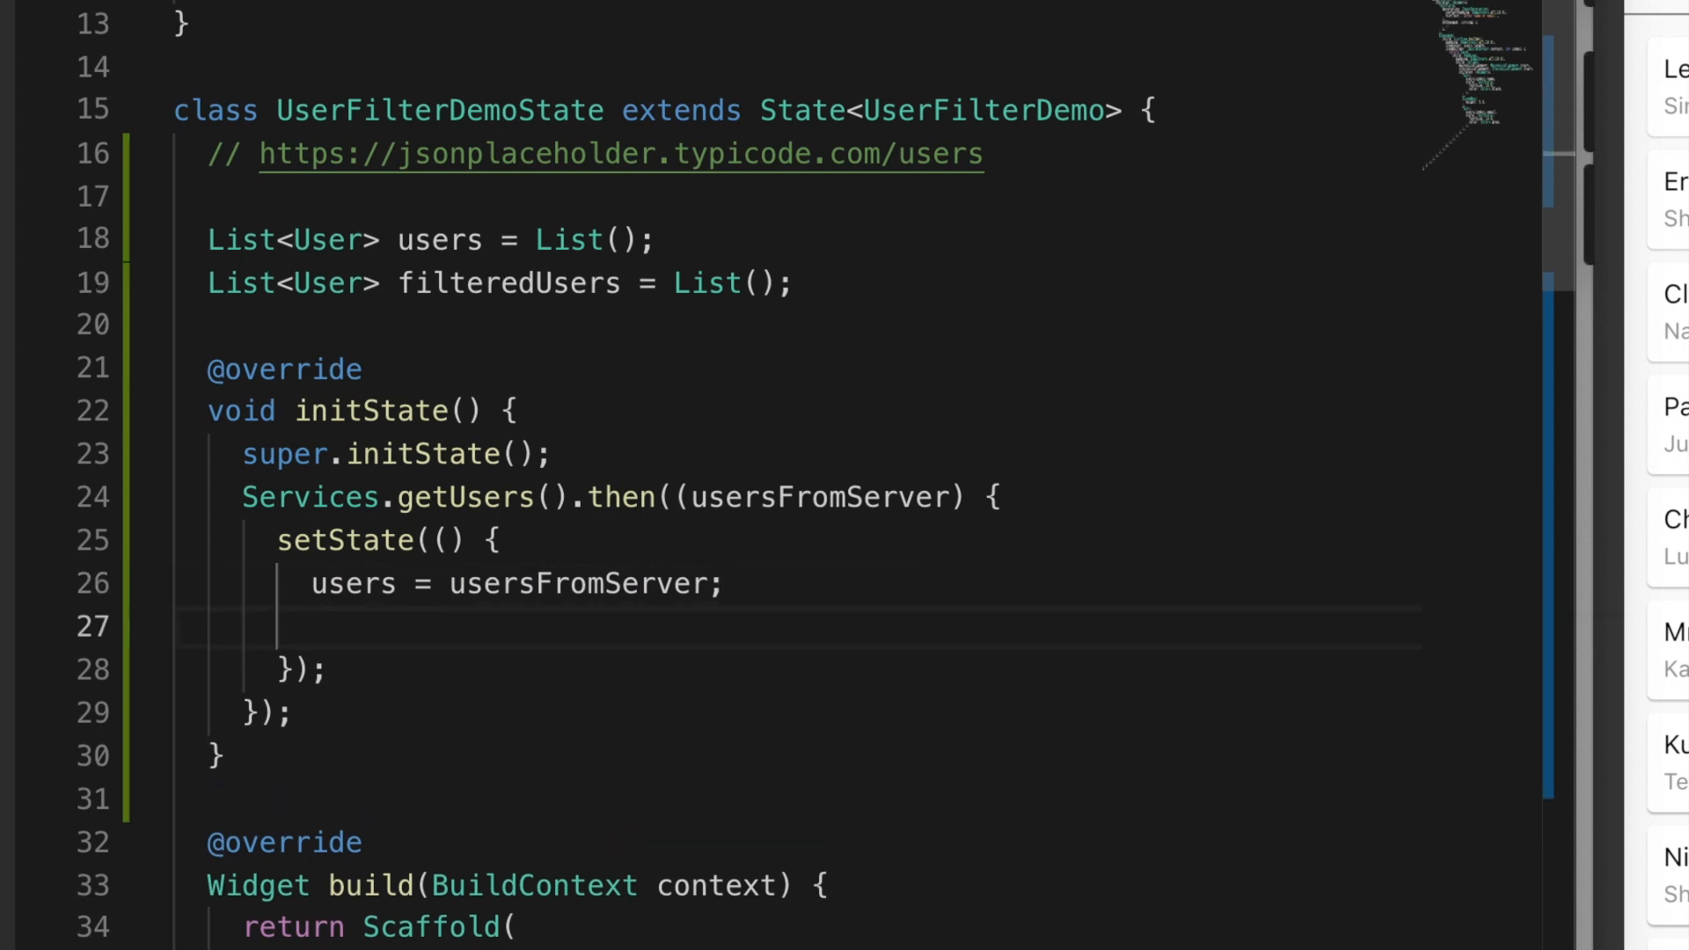
{"action": "type", "text": "fil"}
{"action": "key", "text": "Tab"}
{"action": "type", "text": "= user"}
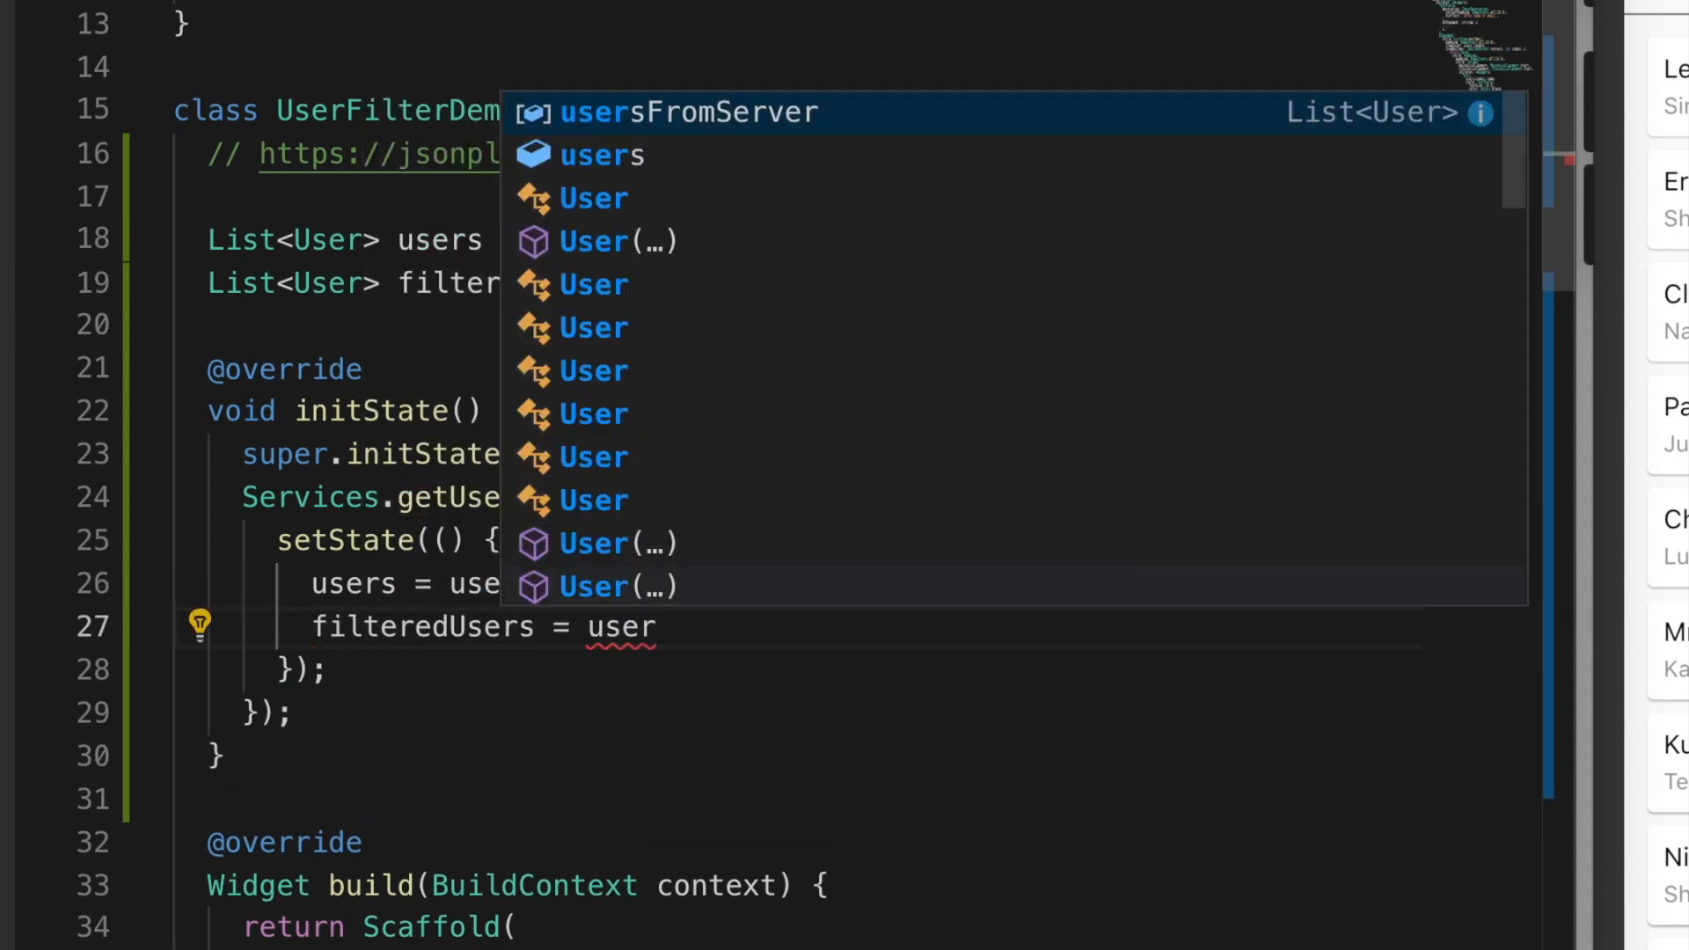
{"action": "type", "text": "s;"}
{"action": "scroll", "coordinate": [861, 623], "scroll_direction": "down", "scroll_amount": 5}
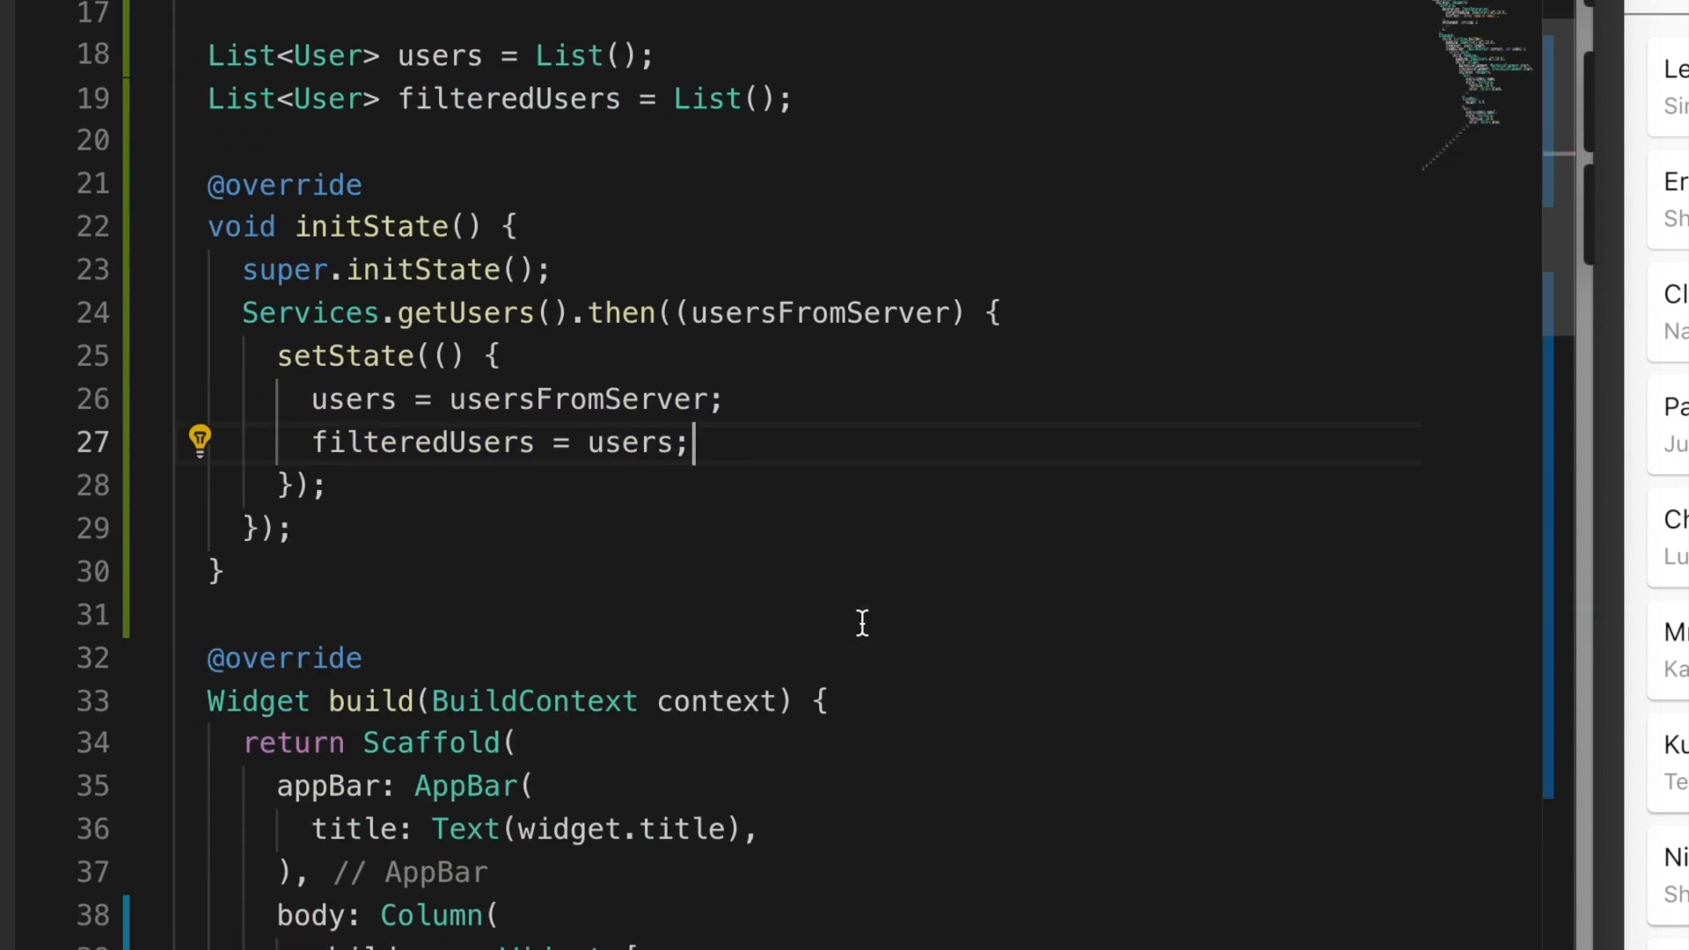
{"action": "scroll", "coordinate": [860, 623], "scroll_direction": "down", "scroll_amount": 5}
{"action": "scroll", "coordinate": [860, 623], "scroll_direction": "down", "scroll_amount": 5}
{"action": "scroll", "coordinate": [861, 623], "scroll_direction": "down", "scroll_amount": 3}
{"action": "scroll", "coordinate": [860, 624], "scroll_direction": "down", "scroll_amount": 1}
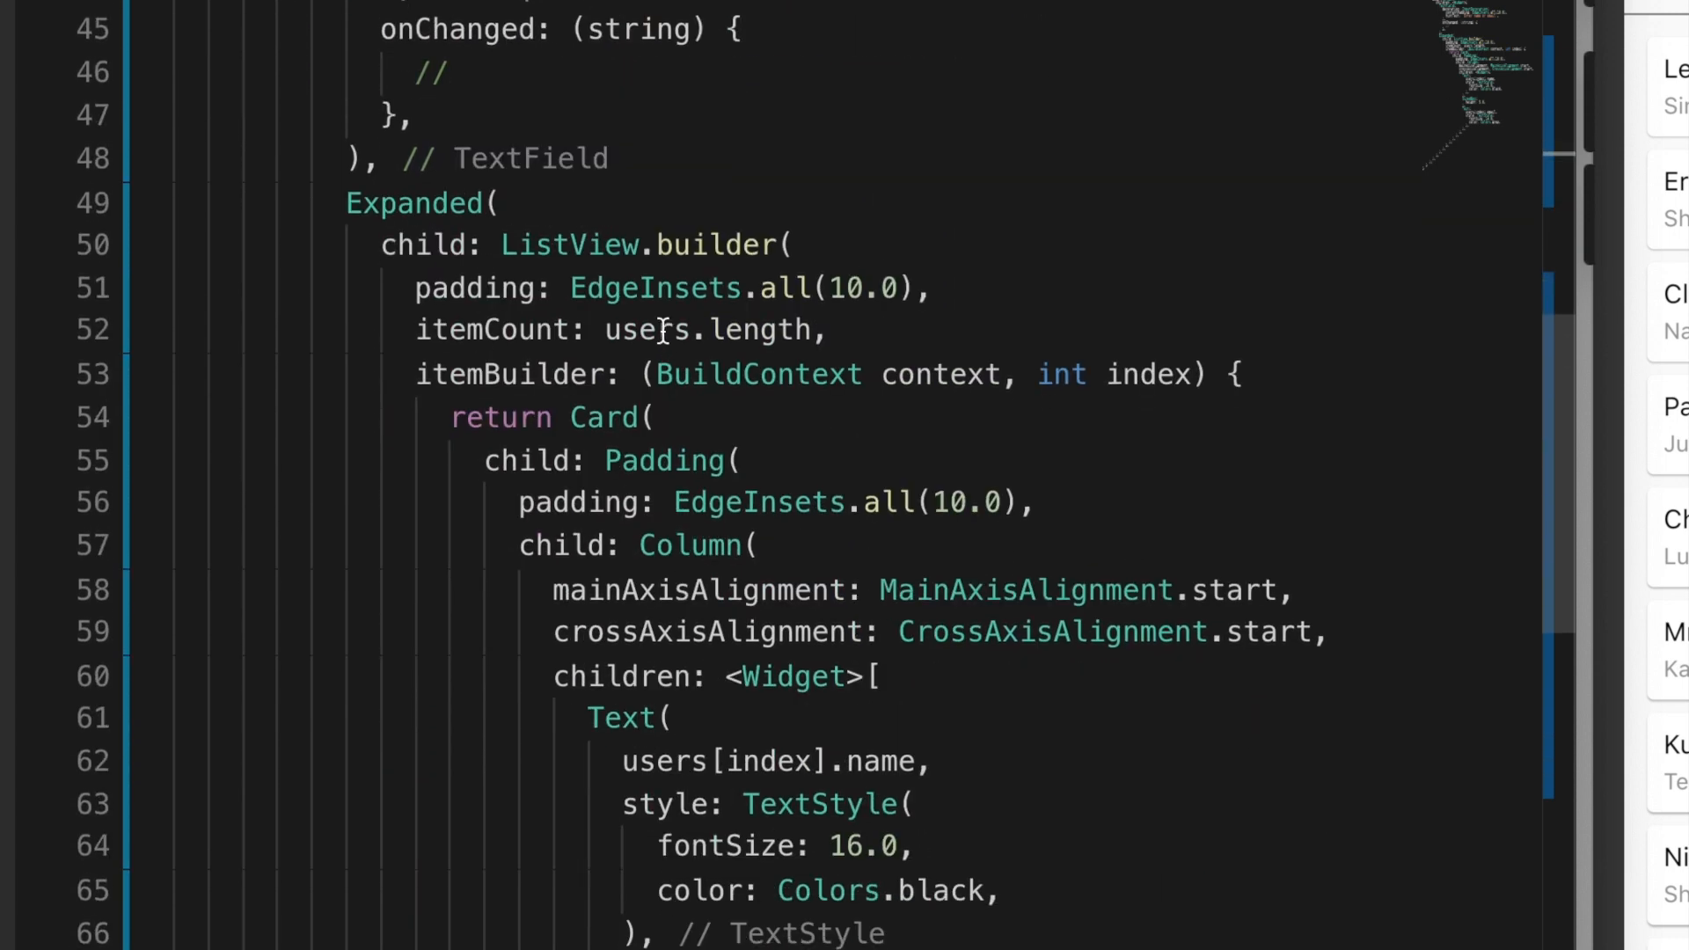
Step: Use filteredUsers for the itemCount and both name and email Text widgets
{"action": "double_click", "coordinate": [648, 467]}
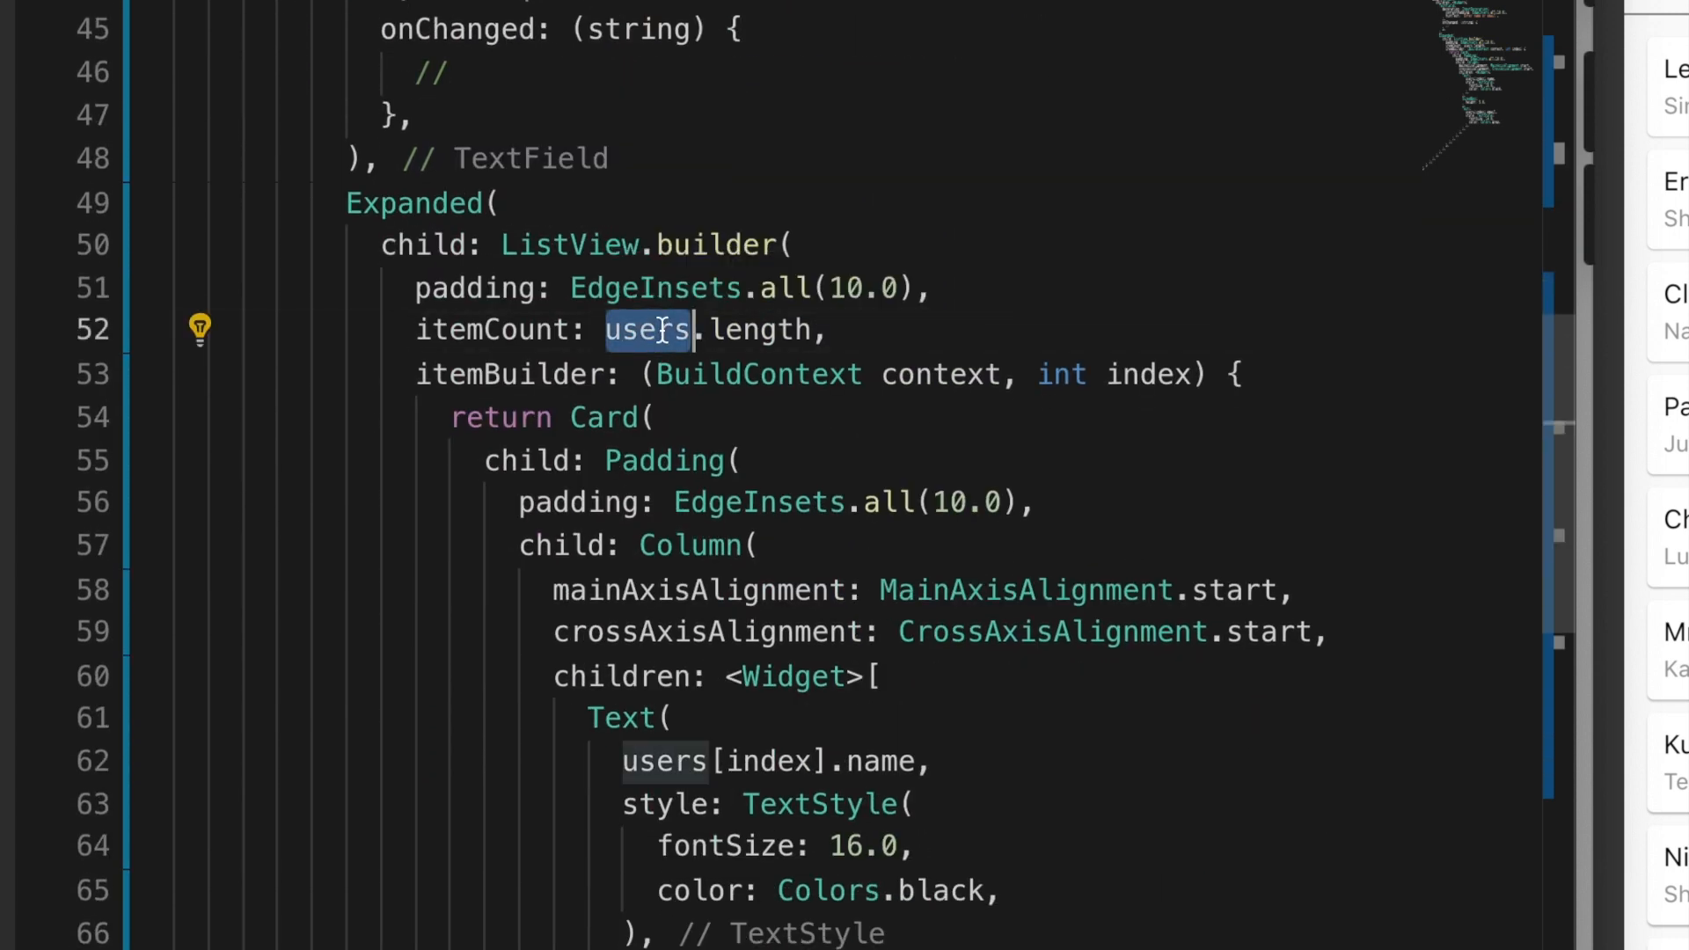
{"action": "type", "text": "fil"}
{"action": "key", "text": "Return"}
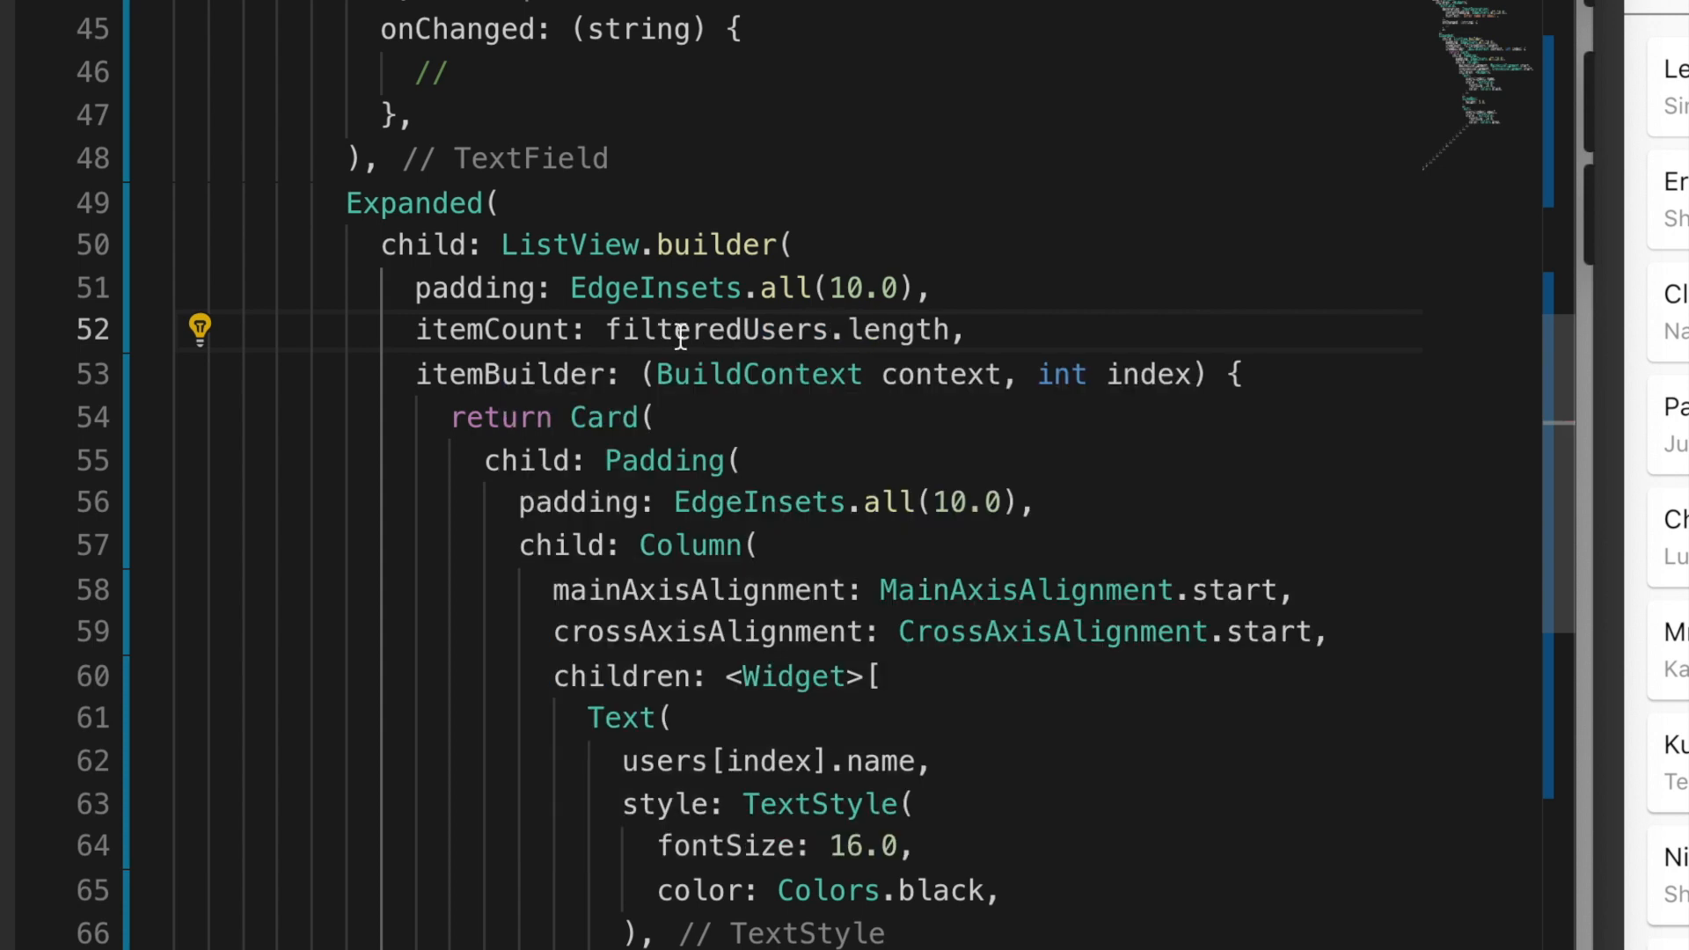
{"action": "scroll", "coordinate": [923, 588], "scroll_direction": "down", "scroll_amount": 2}
{"action": "double_click", "coordinate": [740, 73]}
{"action": "key", "text": "ctrl+c"}
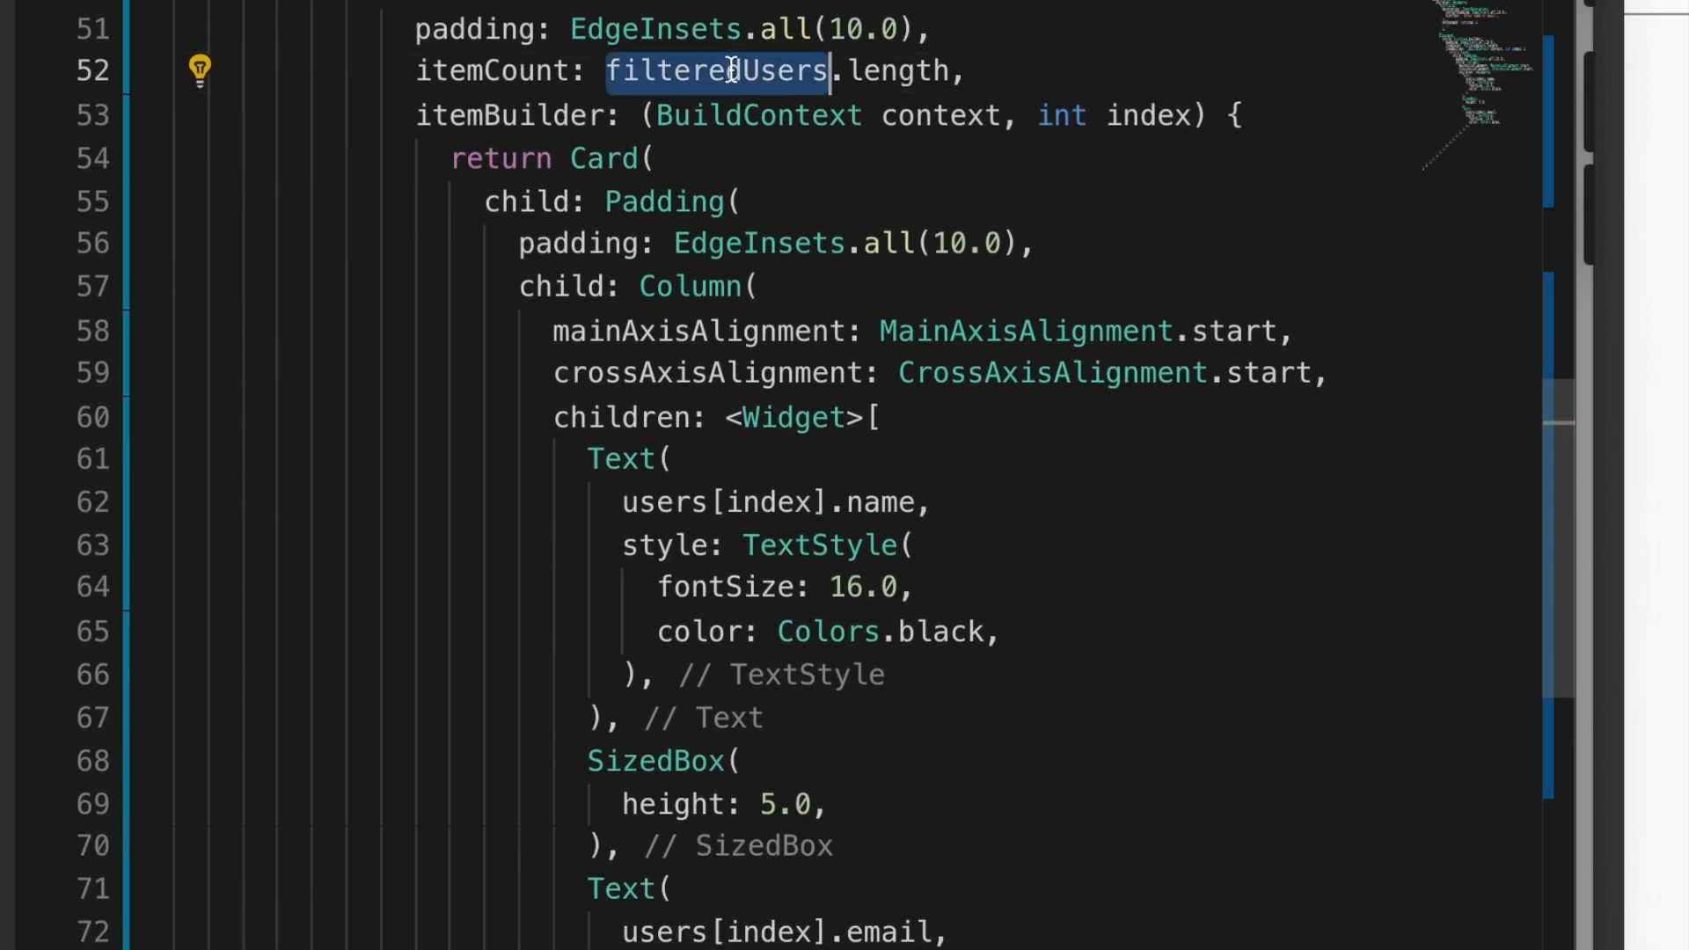
{"action": "scroll", "coordinate": [738, 411], "scroll_direction": "down", "scroll_amount": 2}
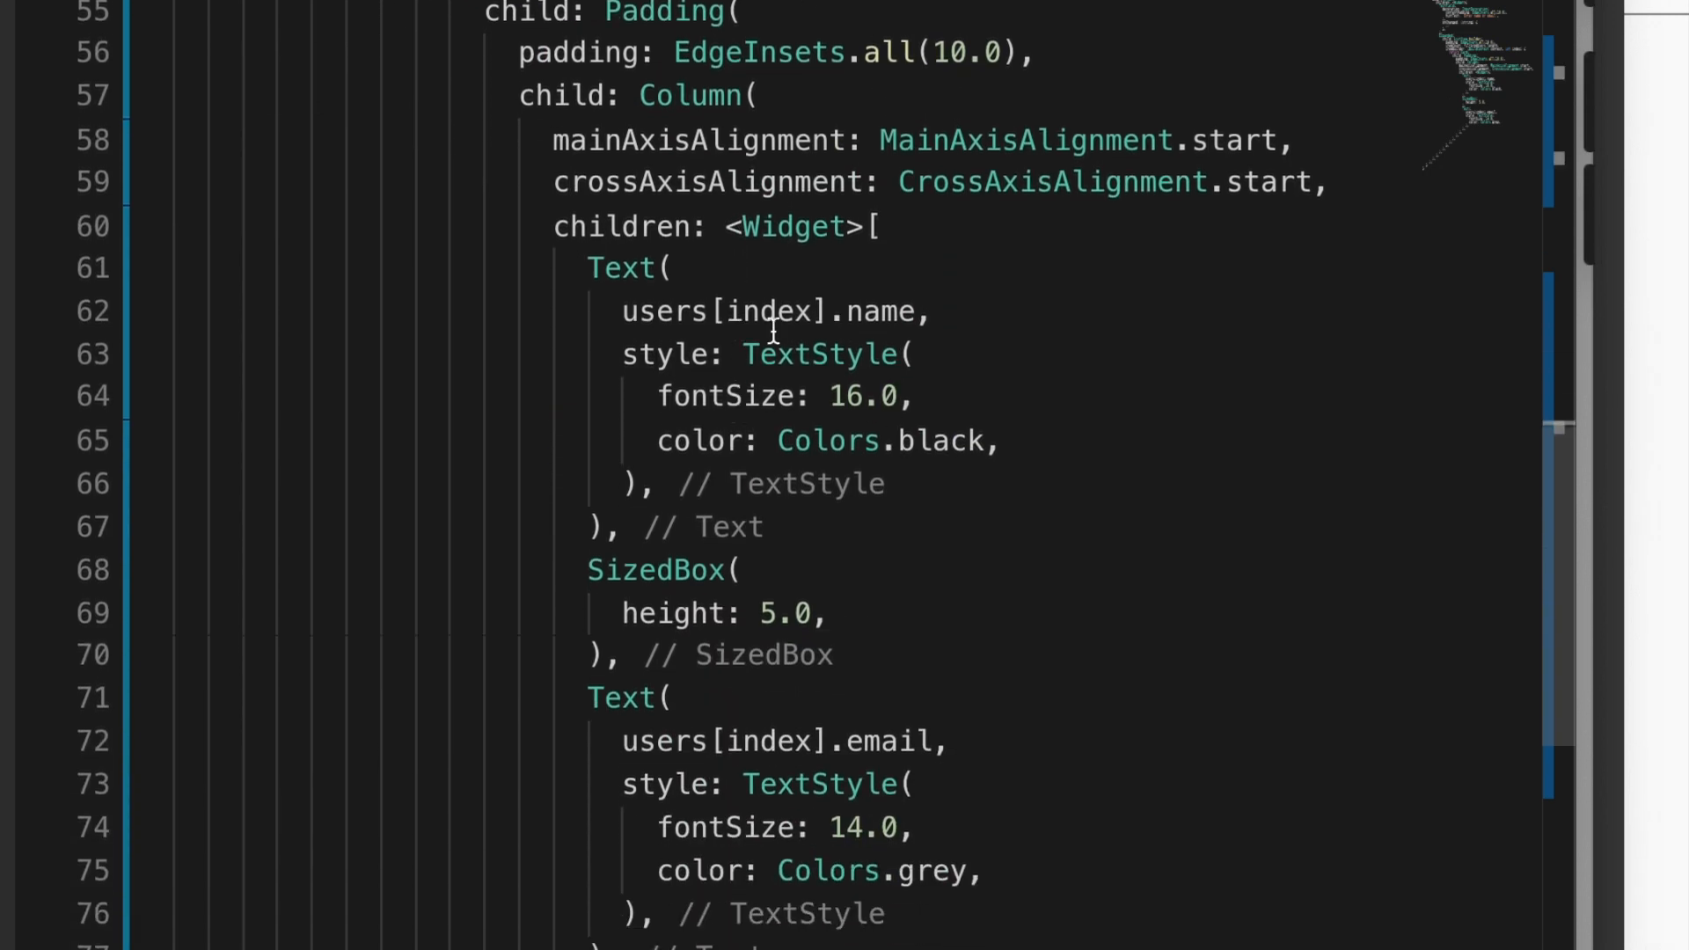
{"action": "double_click", "coordinate": [670, 307]}
{"action": "key", "text": "ctrl+v"}
{"action": "double_click", "coordinate": [680, 742]}
{"action": "key", "text": "ctrl+v"}
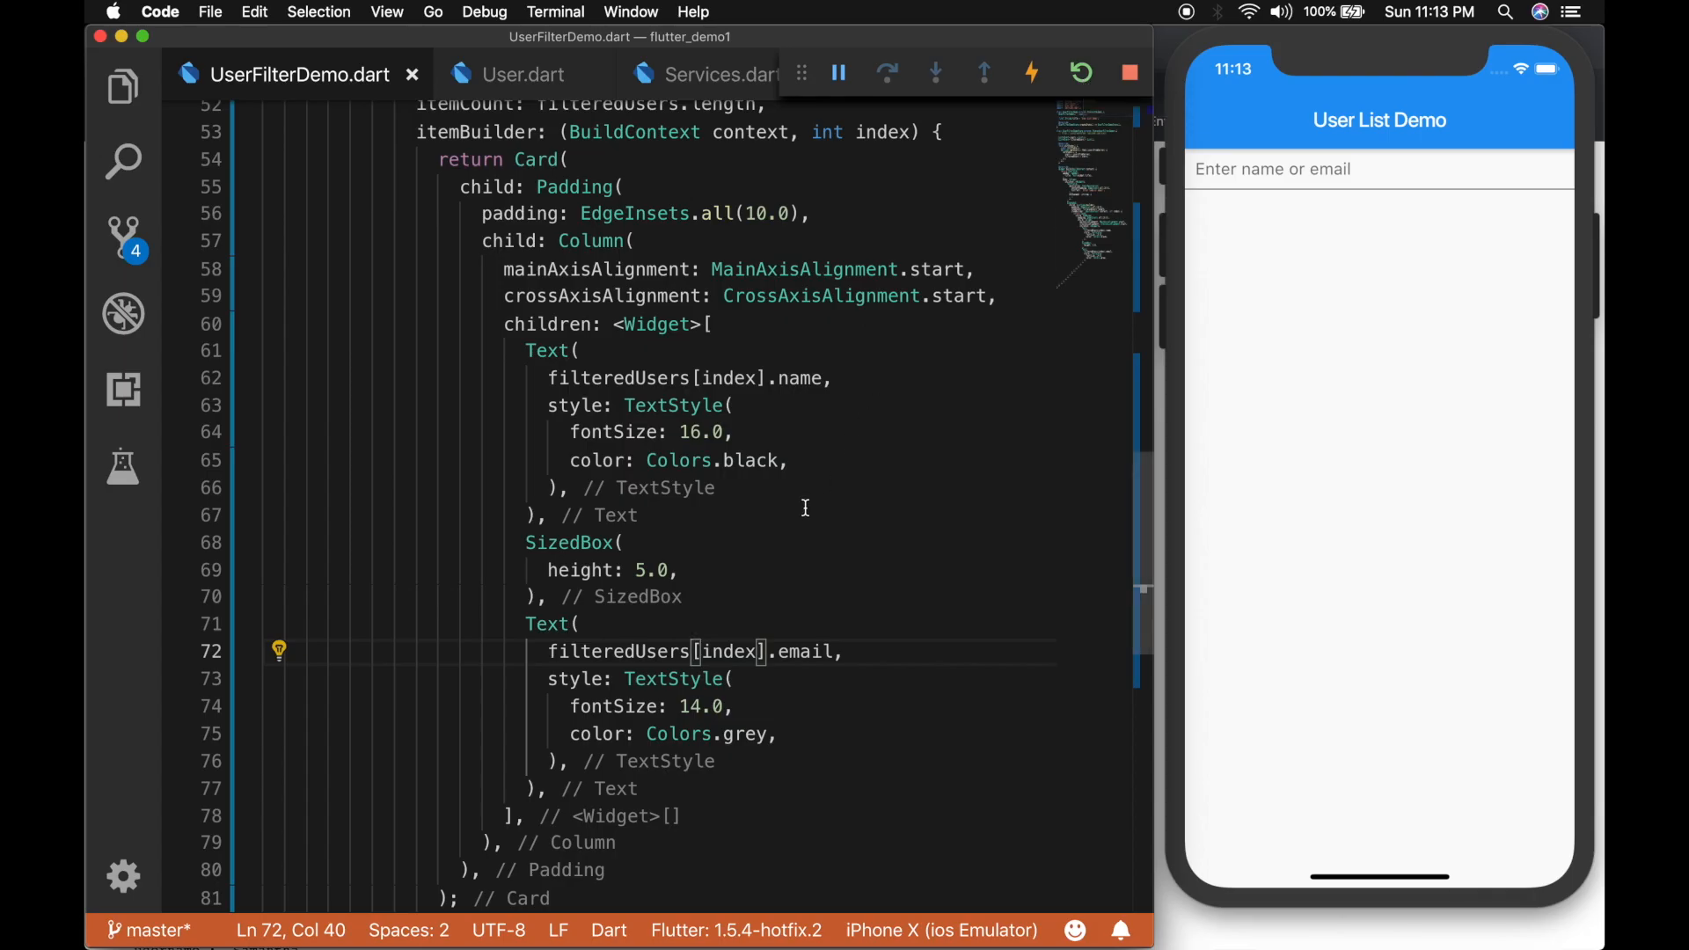
Step: Save to hot reload, change contentPadding to EdgeInsets.all(15.0) and save again
{"action": "key", "text": "super+s"}
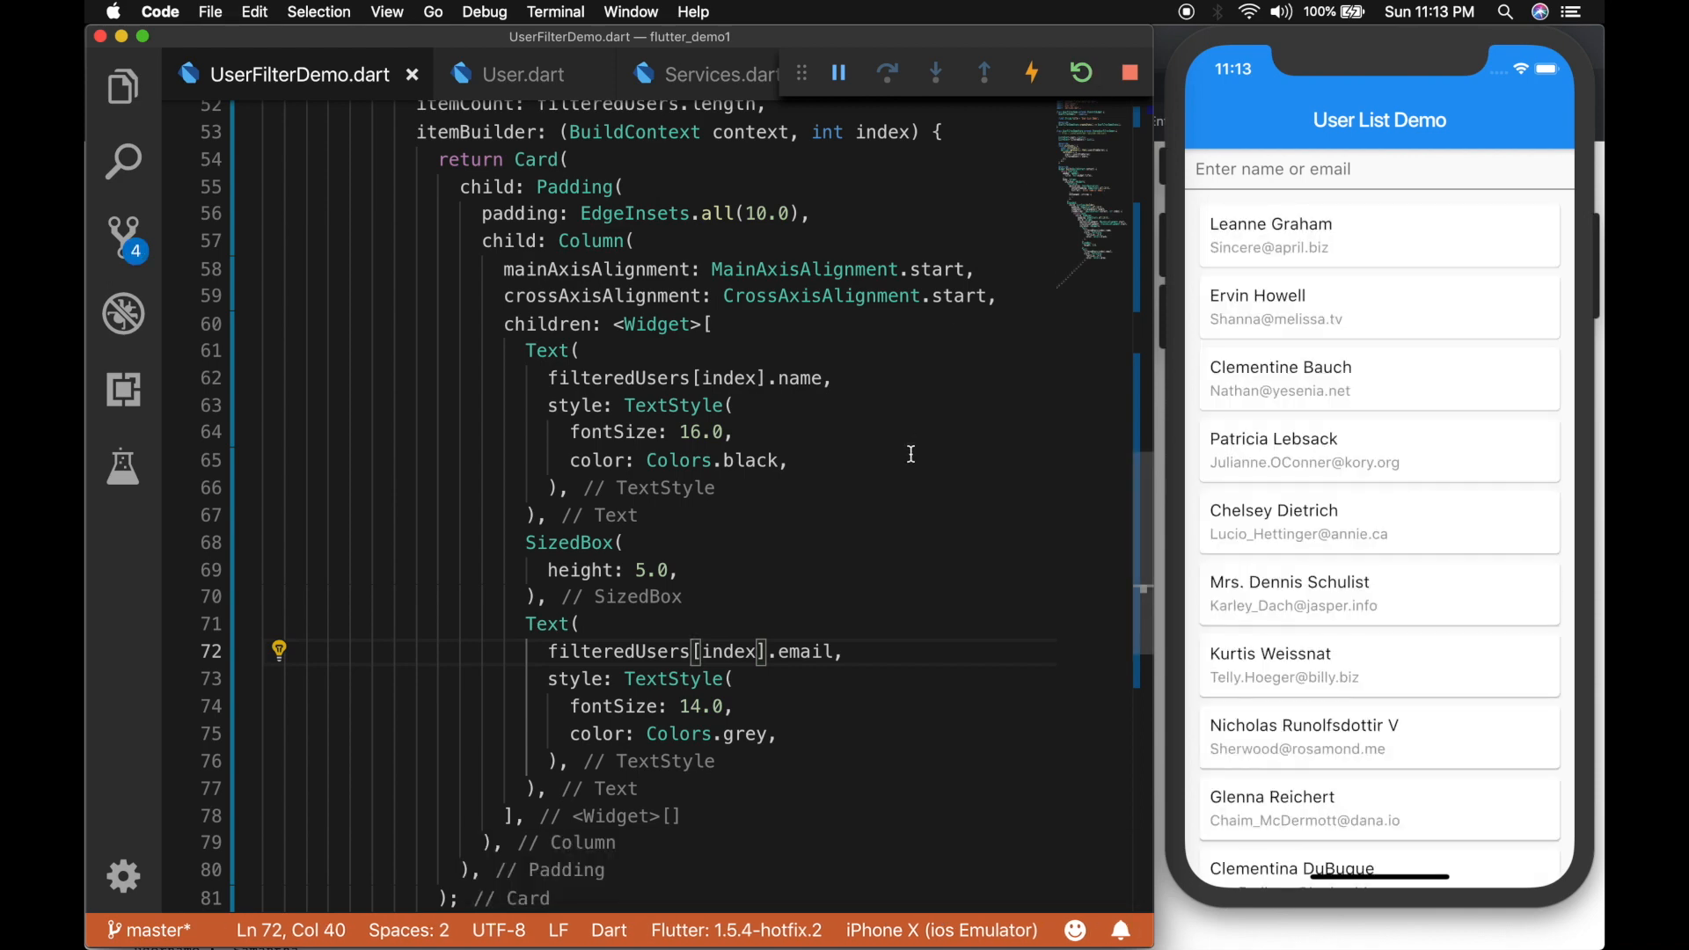
{"action": "scroll", "coordinate": [910, 455], "scroll_direction": "up", "scroll_amount": 10}
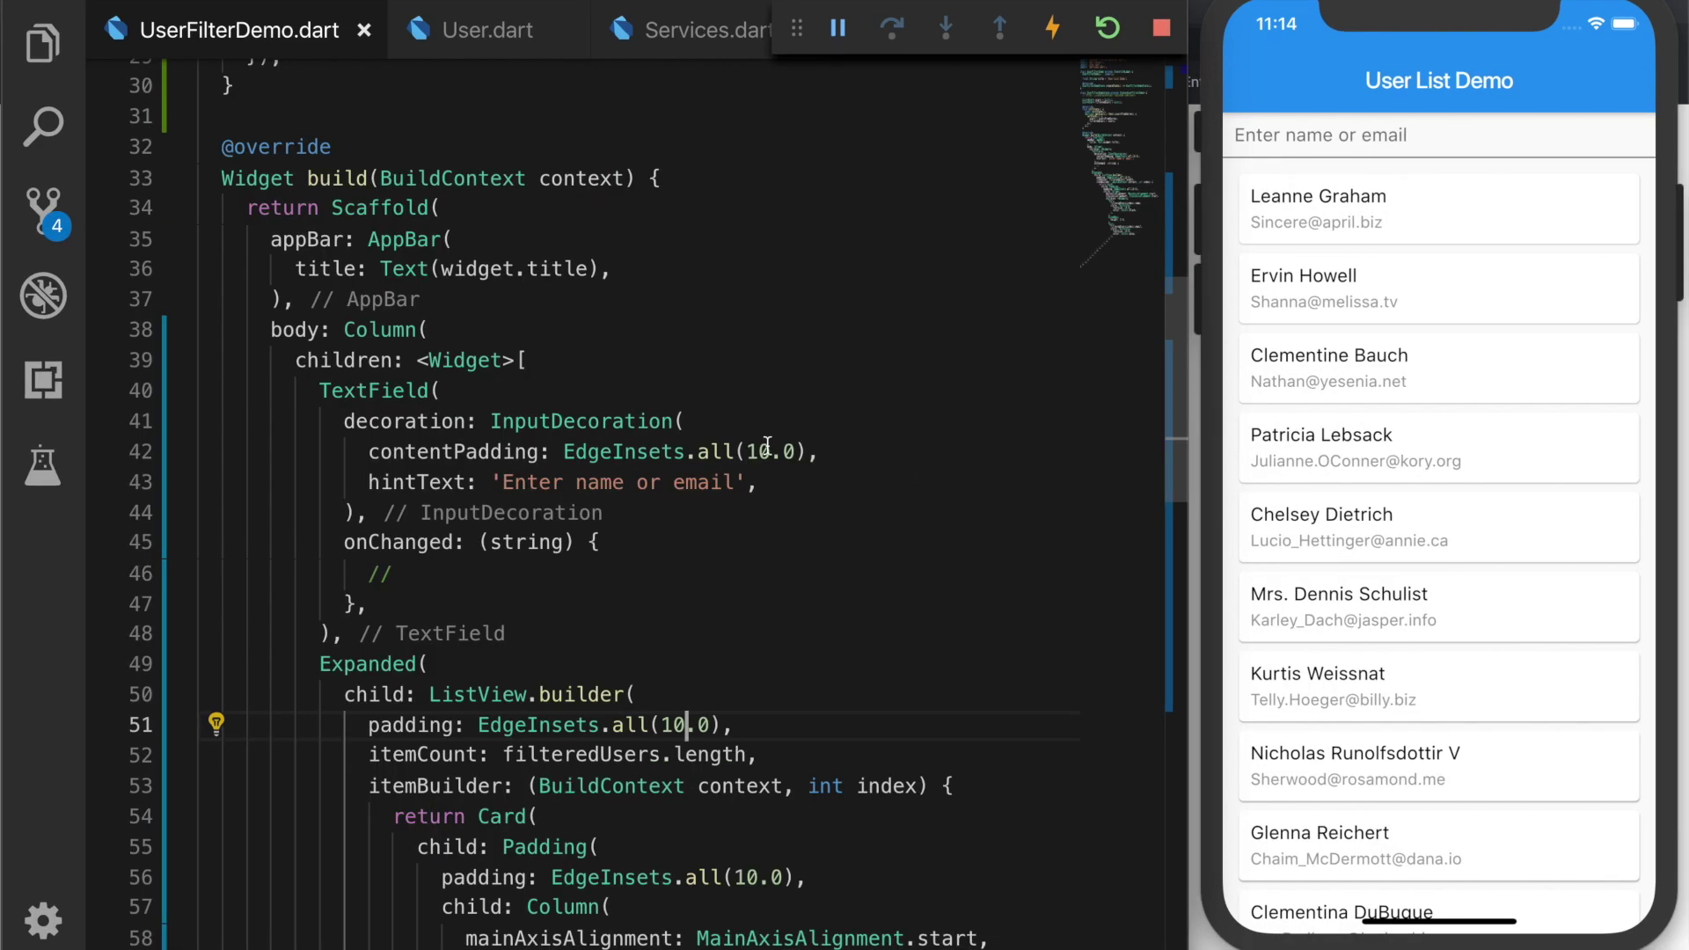
{"action": "left_click", "coordinate": [767, 448]}
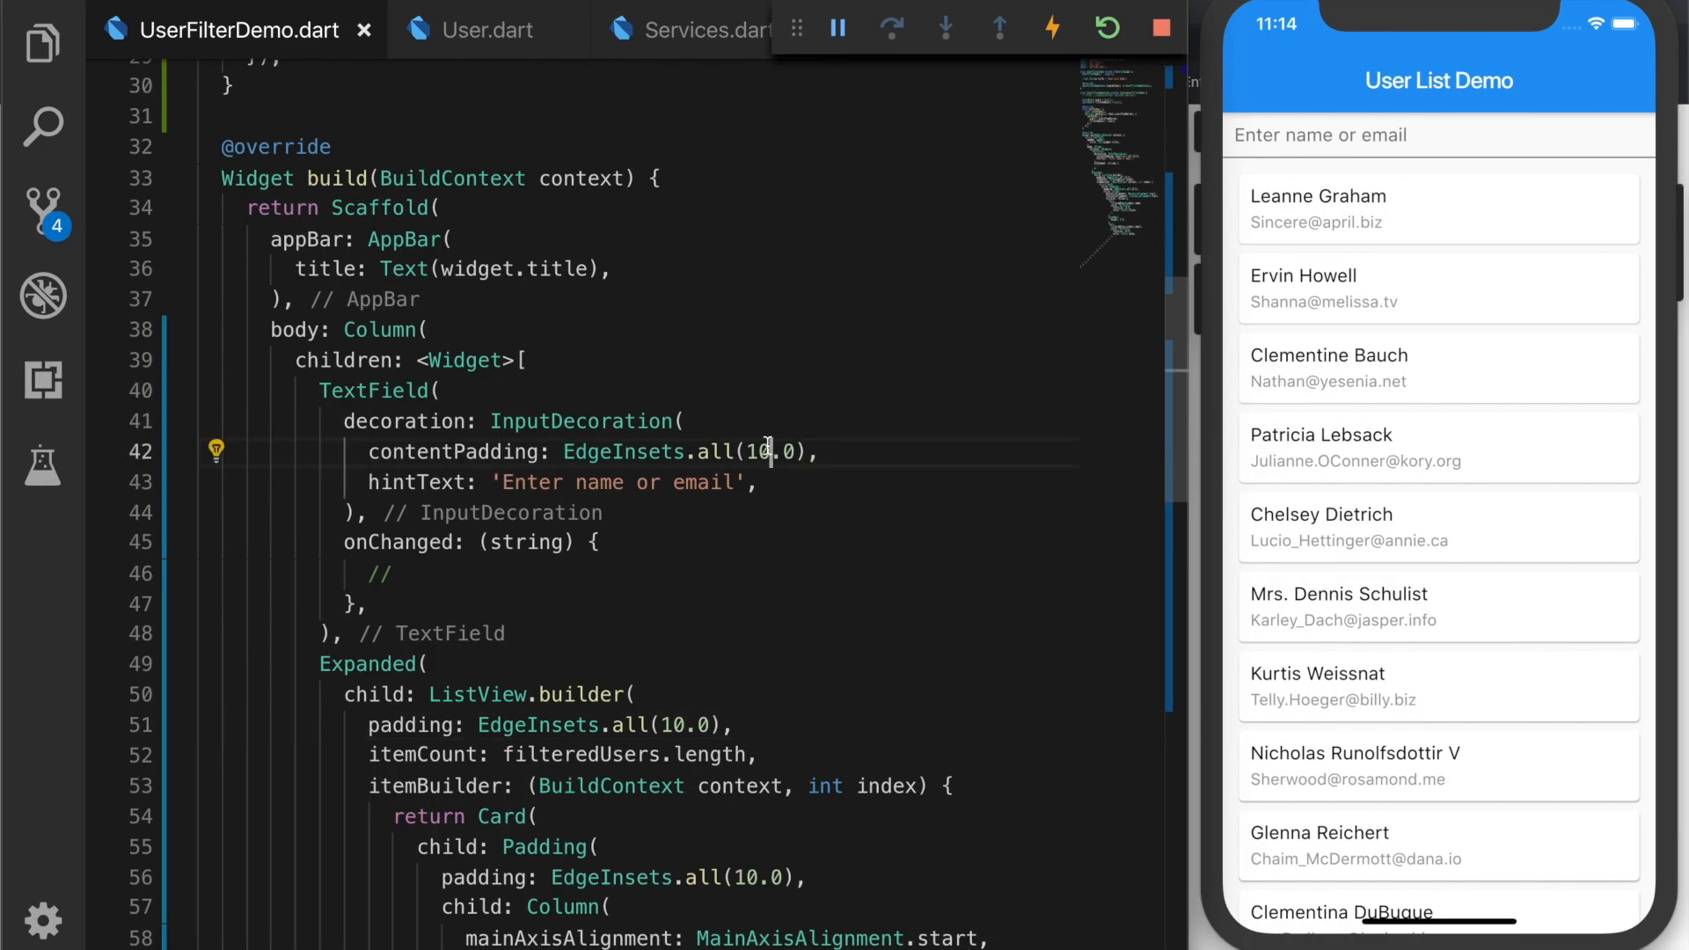
{"action": "type", "text": "5"}
{"action": "key", "text": "super+s"}
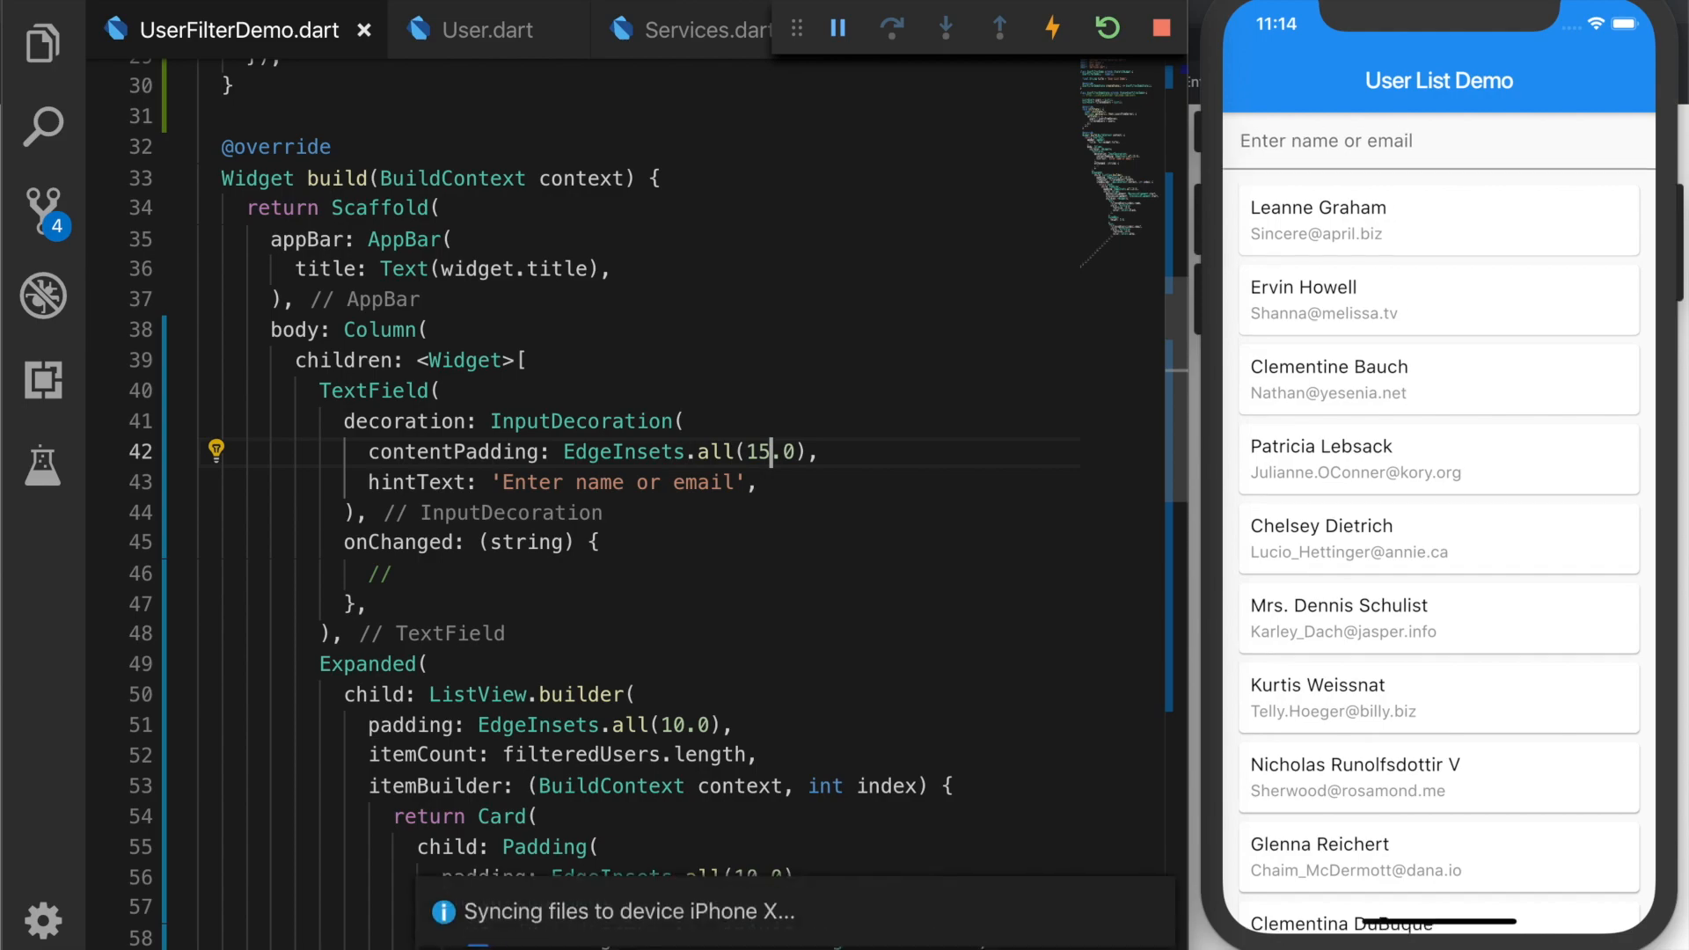
{"action": "type", "text": "sets"}
Step: Inside setState, assign filteredUsers to users.where with a lowercased name.contains(text.toLowerCase()) condition
{"action": "key", "text": "Return"}
{"action": "key", "text": "Return"}
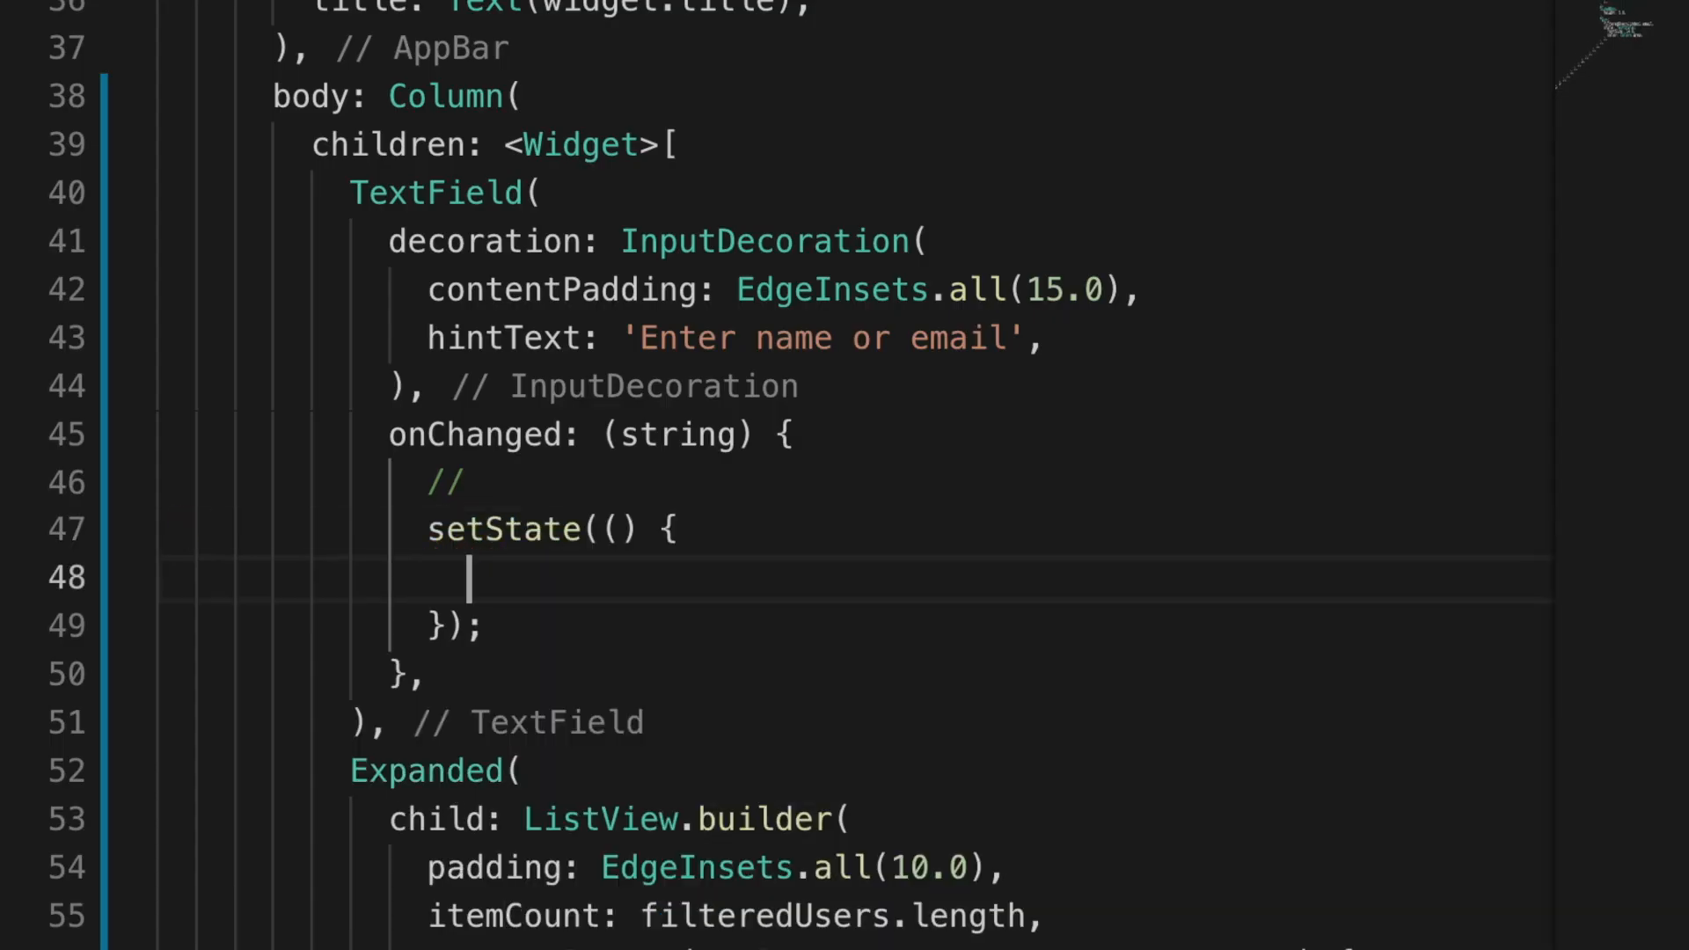
{"action": "type", "text": "fil"}
{"action": "key", "text": "Return"}
{"action": "type", "text": "= user"}
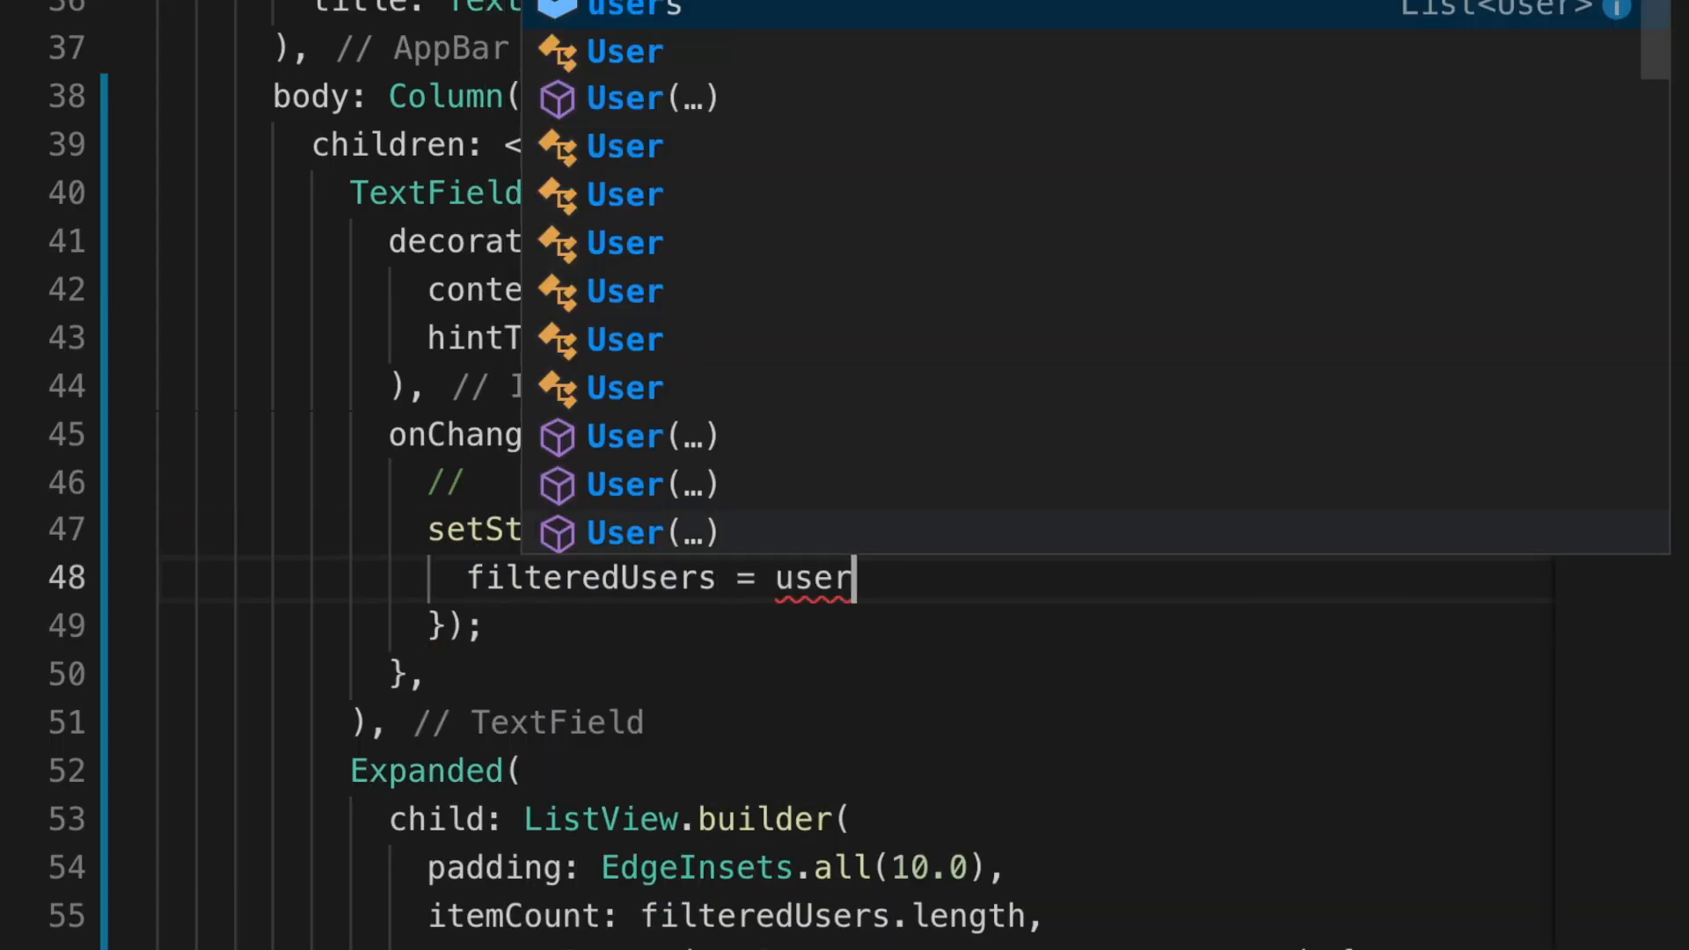
{"action": "type", "text": "s.wh"}
{"action": "key", "text": "Return"}
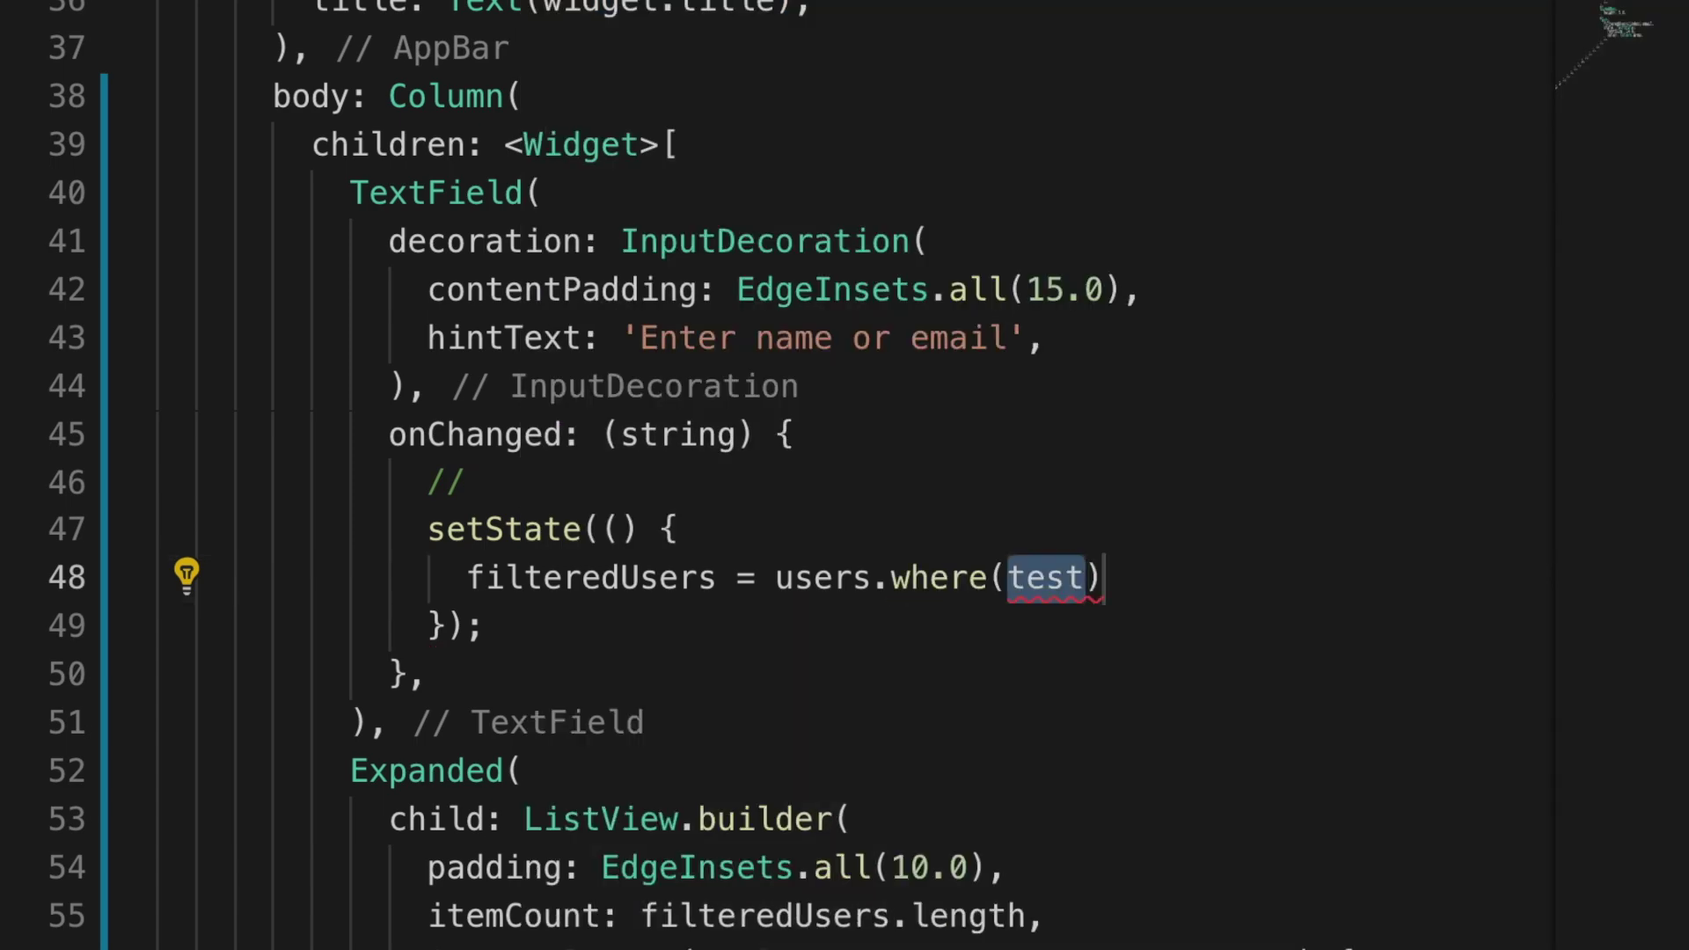
{"action": "type", "text": "(u"}
{"action": "key", "text": "Right"}
{"action": "type", "text": "=>"}
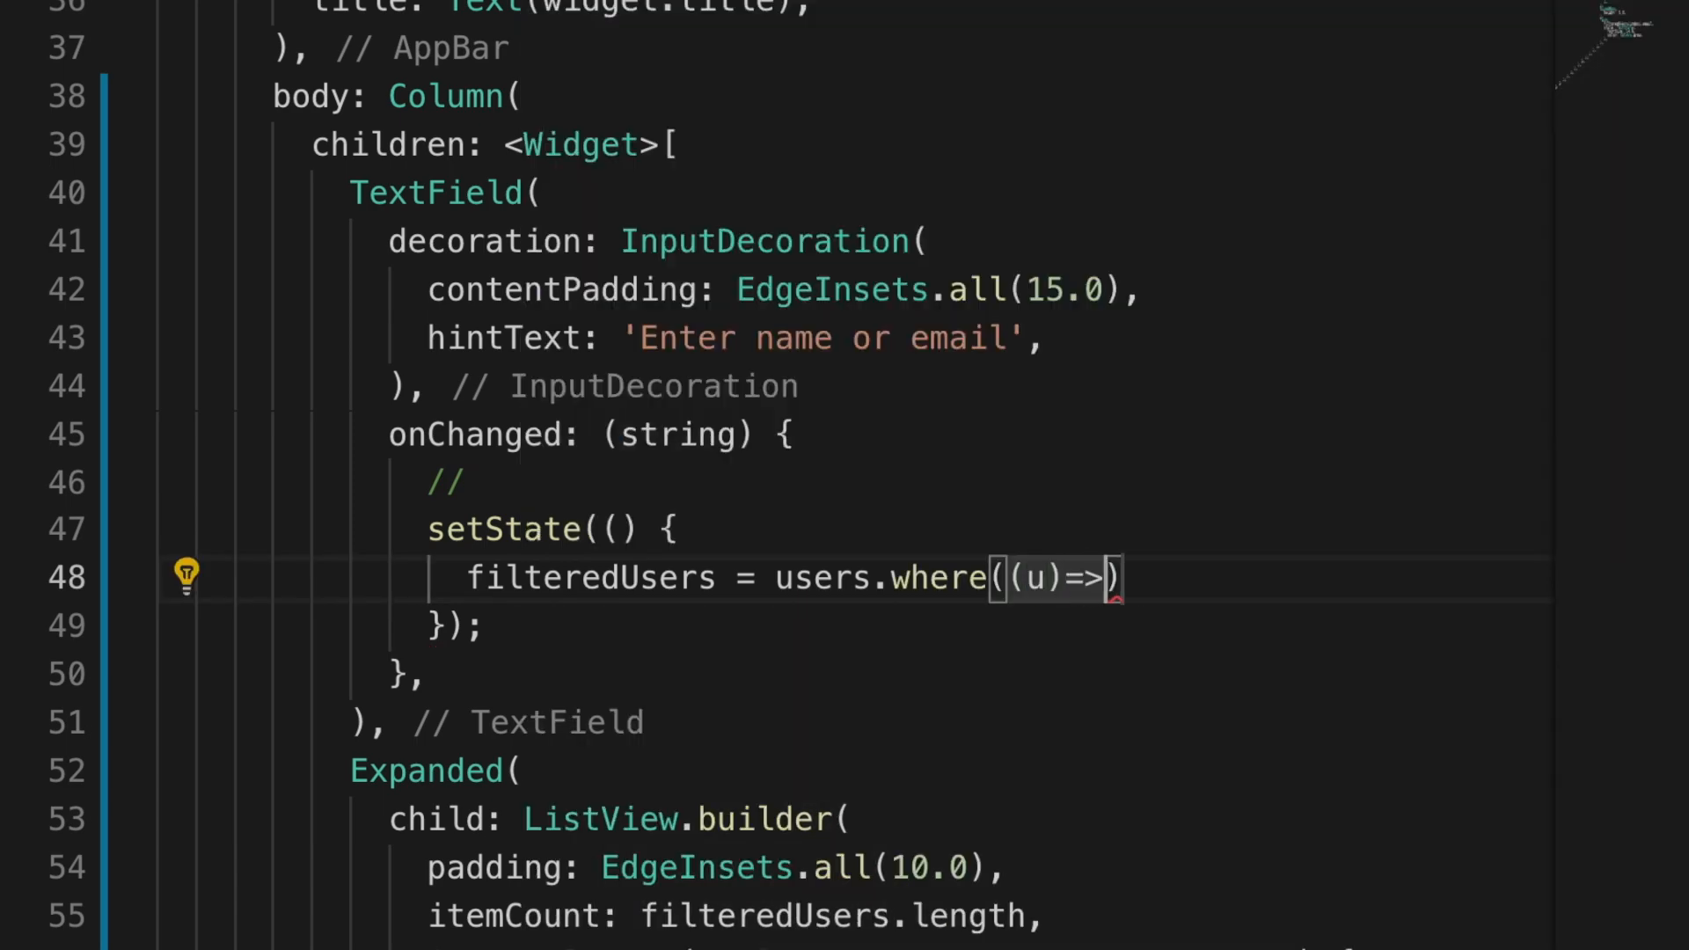
{"action": "key", "text": "Return"}
{"action": "type", "text": "("}
{"action": "type", "text": "u."}
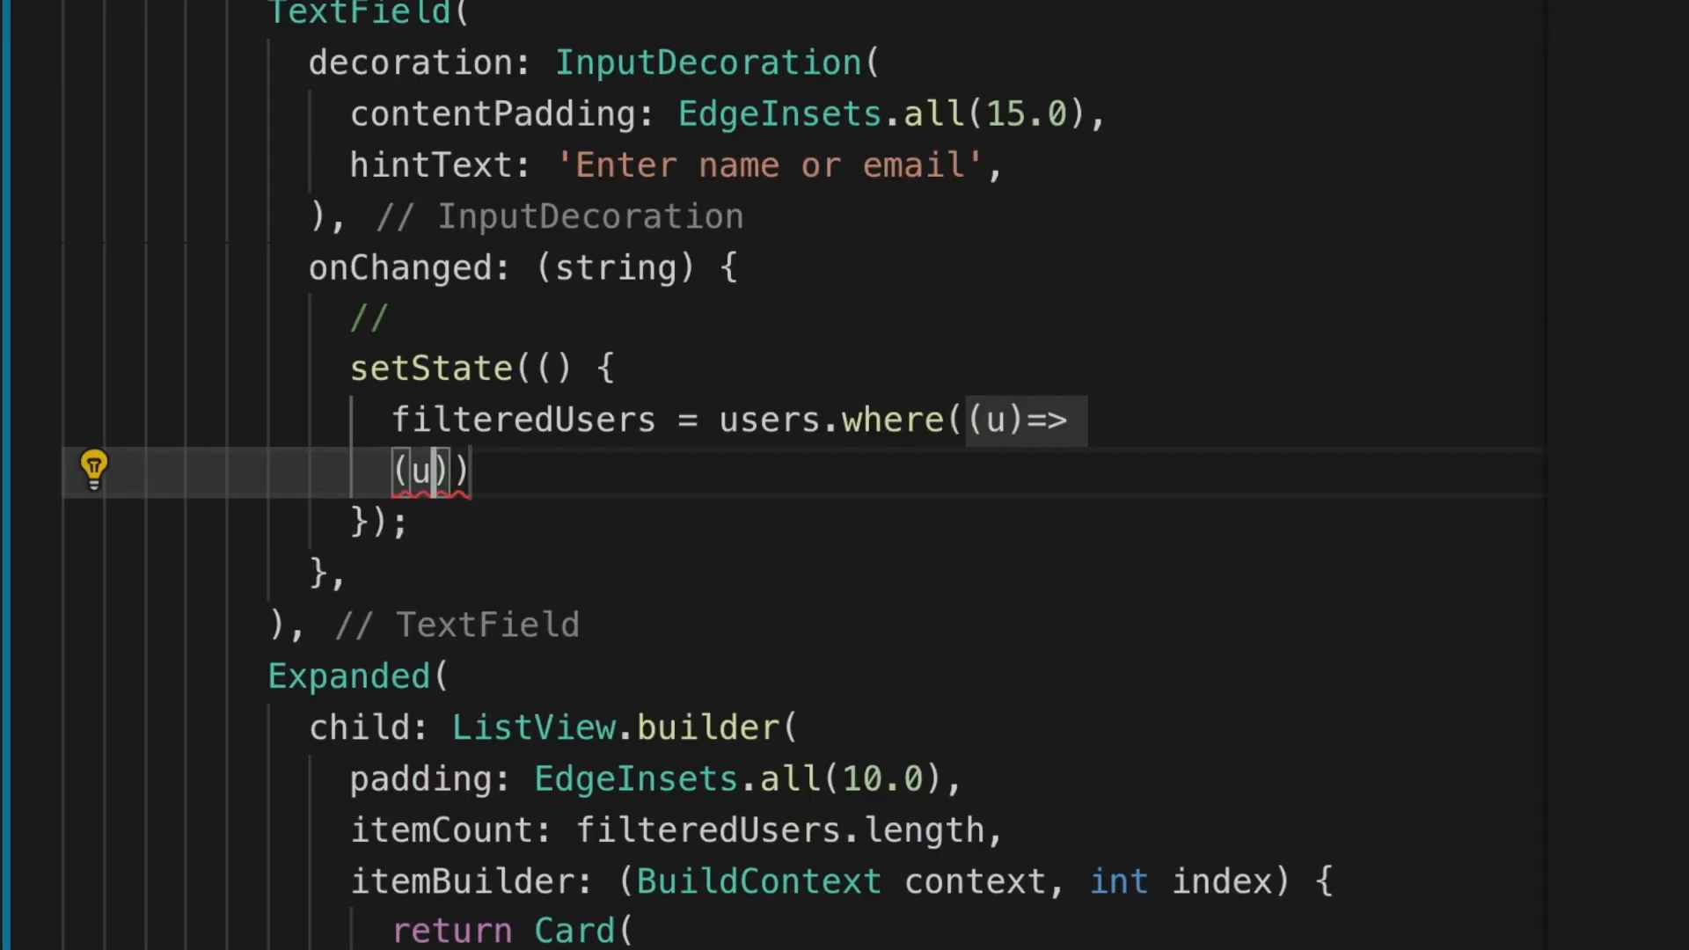
{"action": "type", "text": "name.to"}
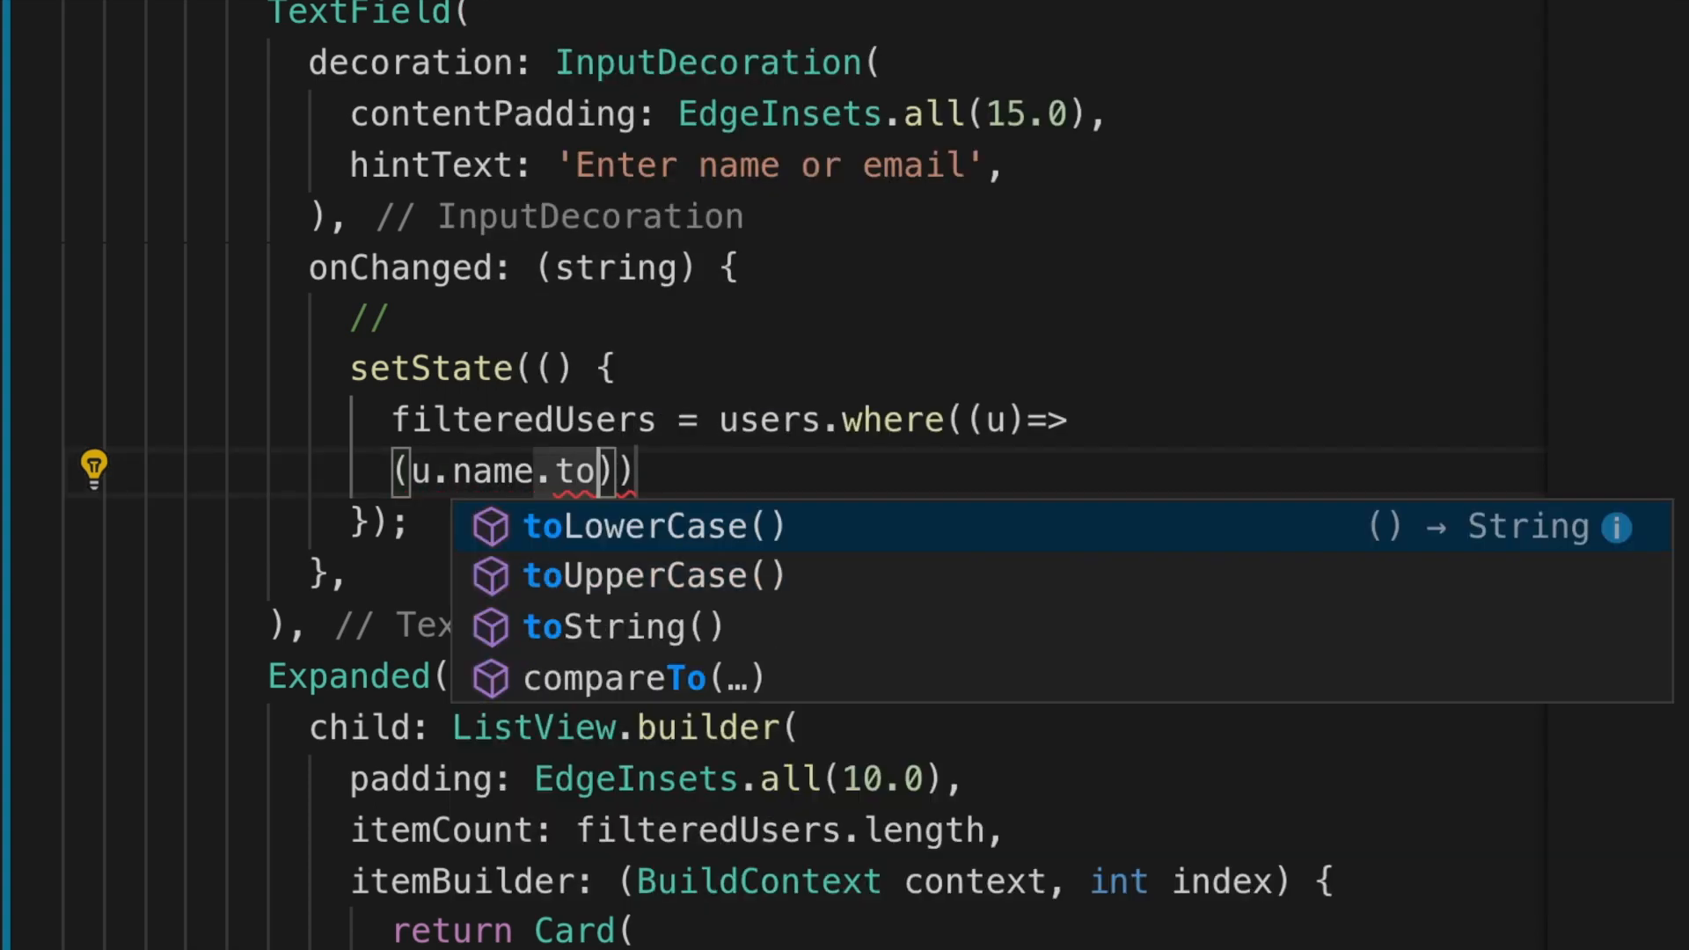
{"action": "key", "text": "Return"}
{"action": "type", "text": ".co"}
{"action": "key", "text": "Down"}
{"action": "key", "text": "Return"}
{"action": "type", "text": "st"}
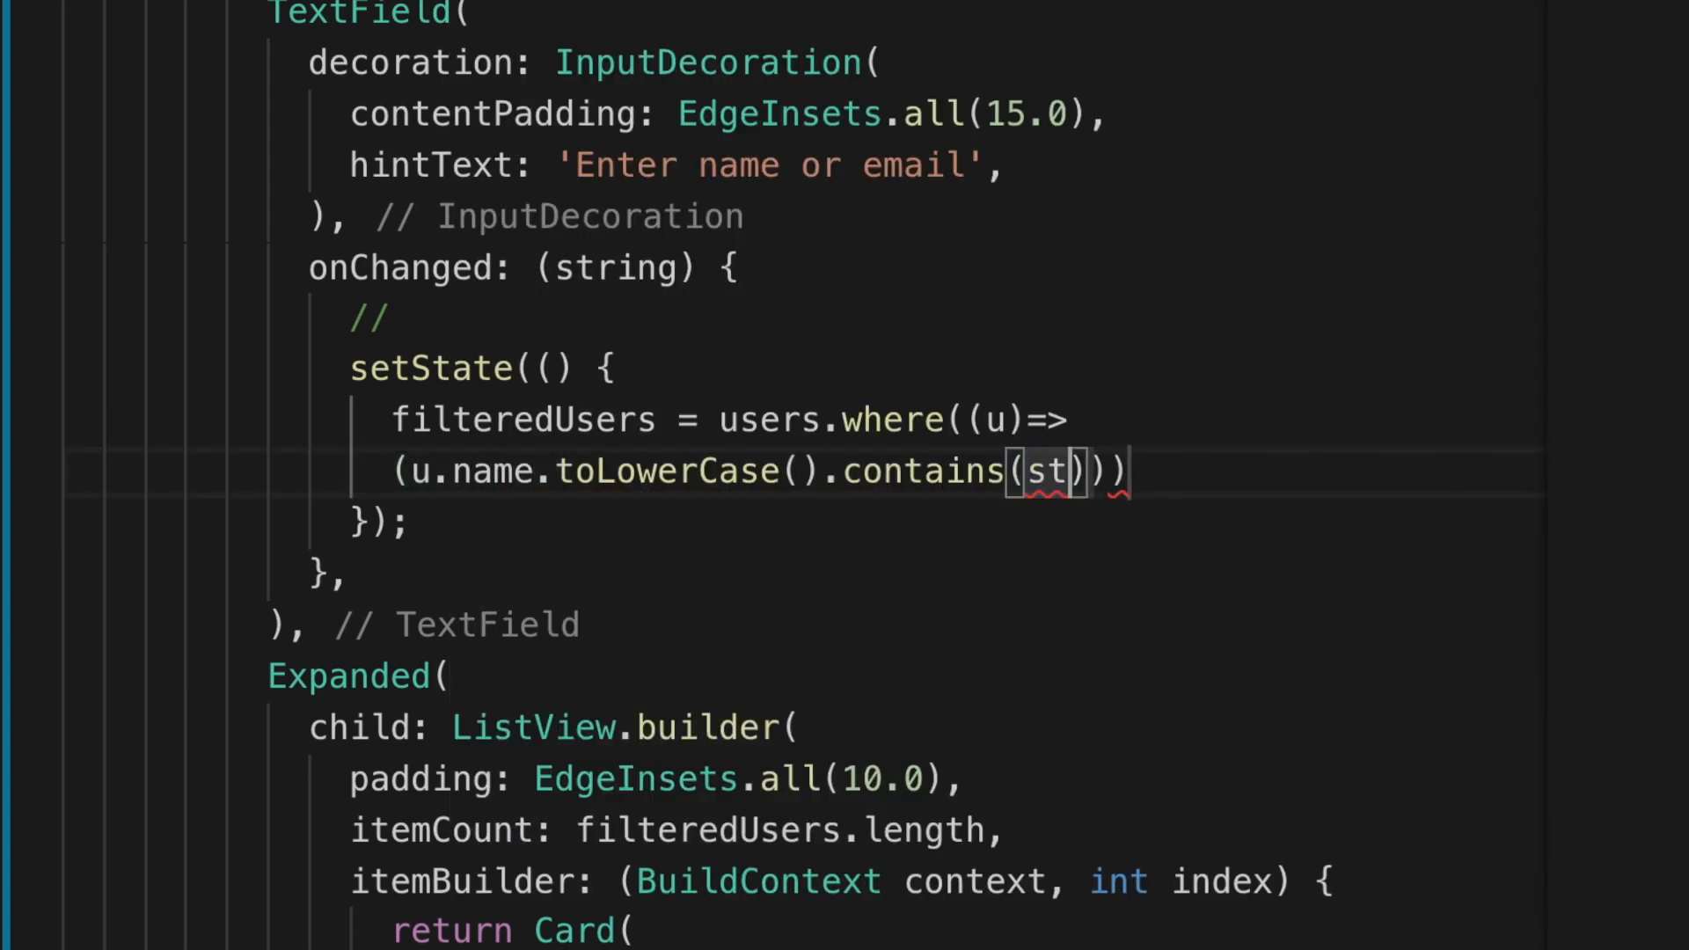
{"action": "type", "text": "ring.tolo"}
{"action": "key", "text": "Return"}
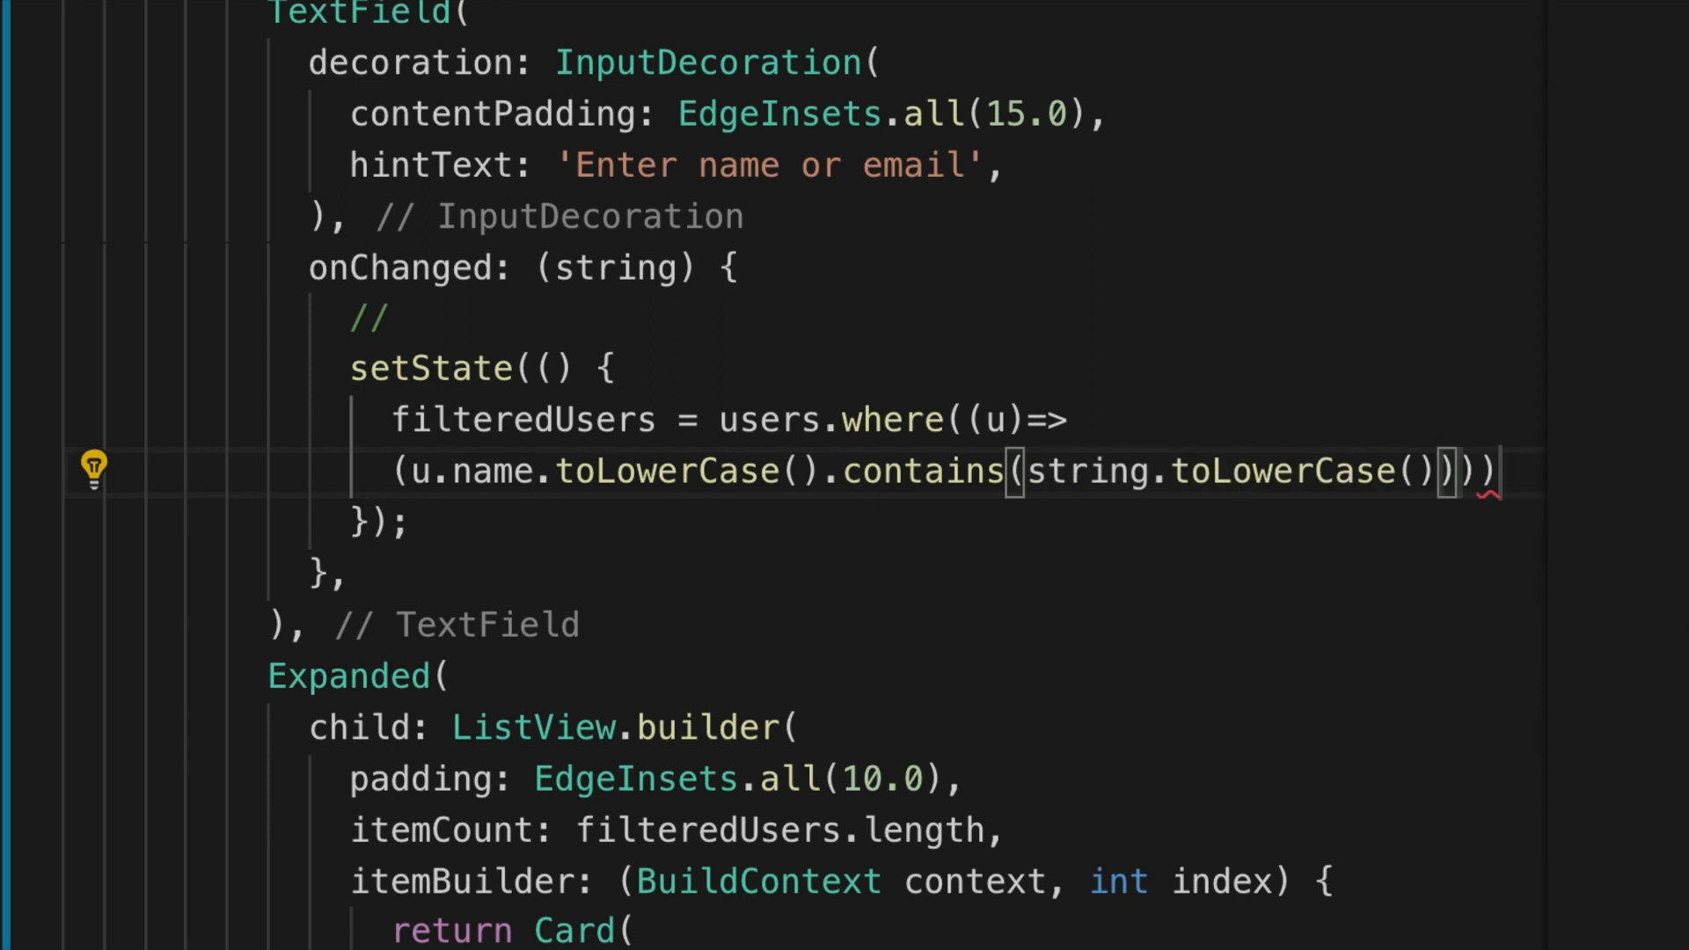
{"action": "key", "text": "Right"}
{"action": "key", "text": "Right"}
{"action": "type", "text": "||"}
Step: Duplicate the condition after || using email instead of name, append .toList(); and save
{"action": "left_click_drag", "start_coordinate": [1427, 495], "coordinate": [359, 494]}
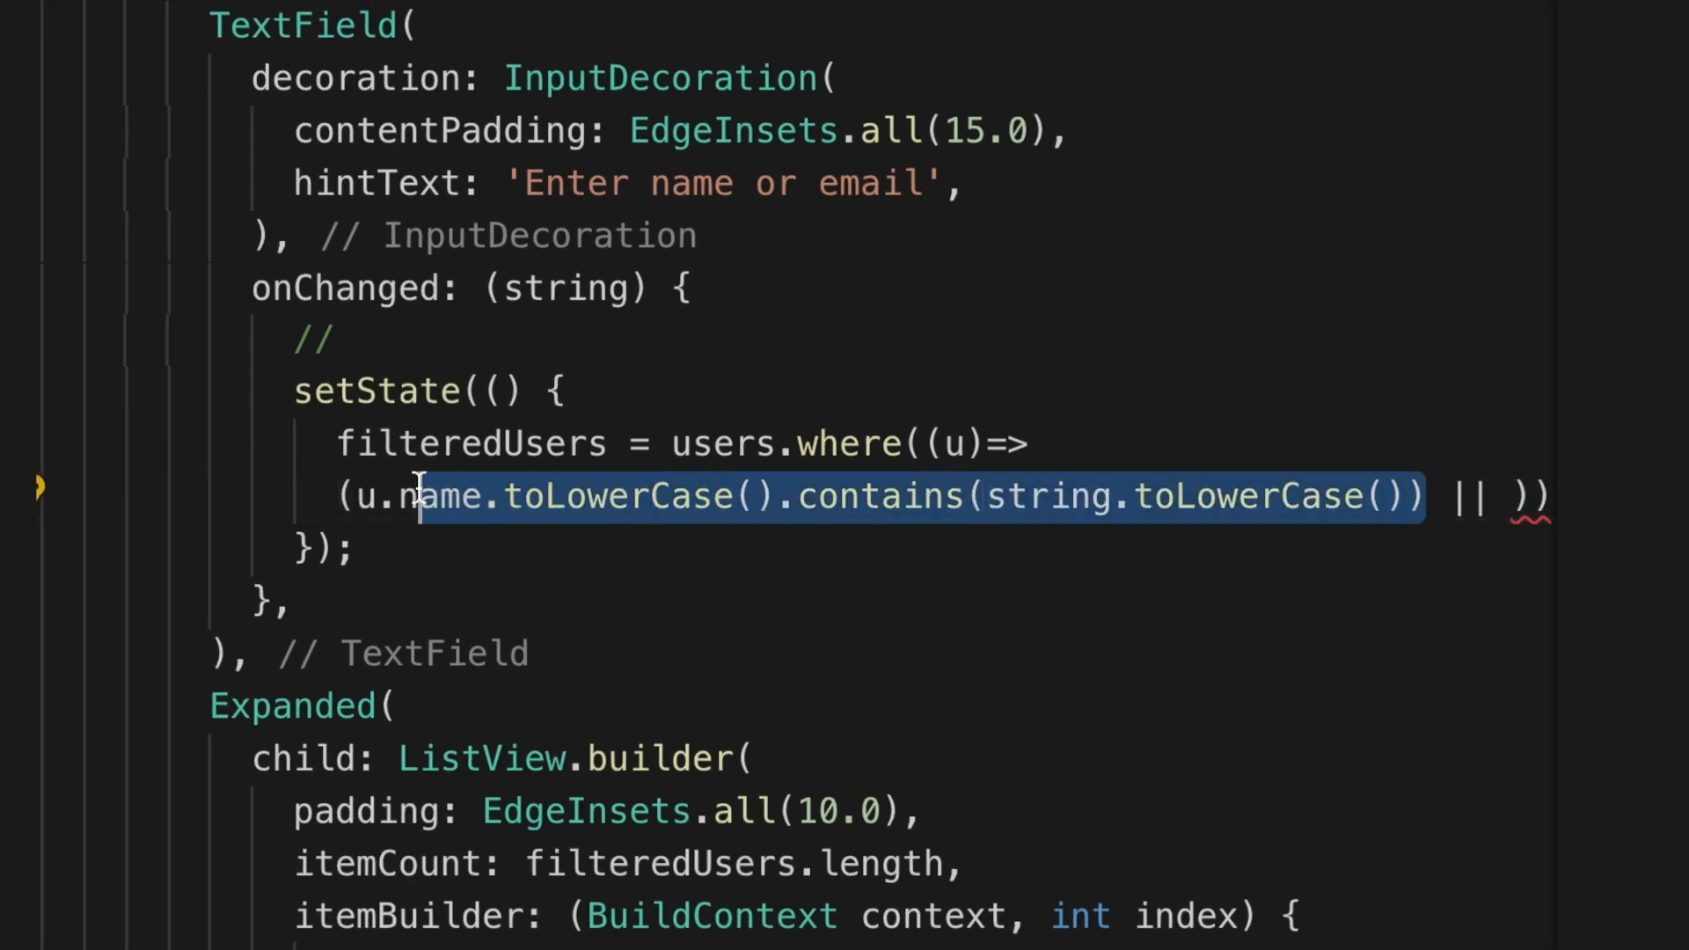
{"action": "key", "text": "ctrl+c"}
{"action": "left_click", "coordinate": [1523, 496]}
{"action": "key", "text": "Return"}
{"action": "key", "text": "ctrl+v"}
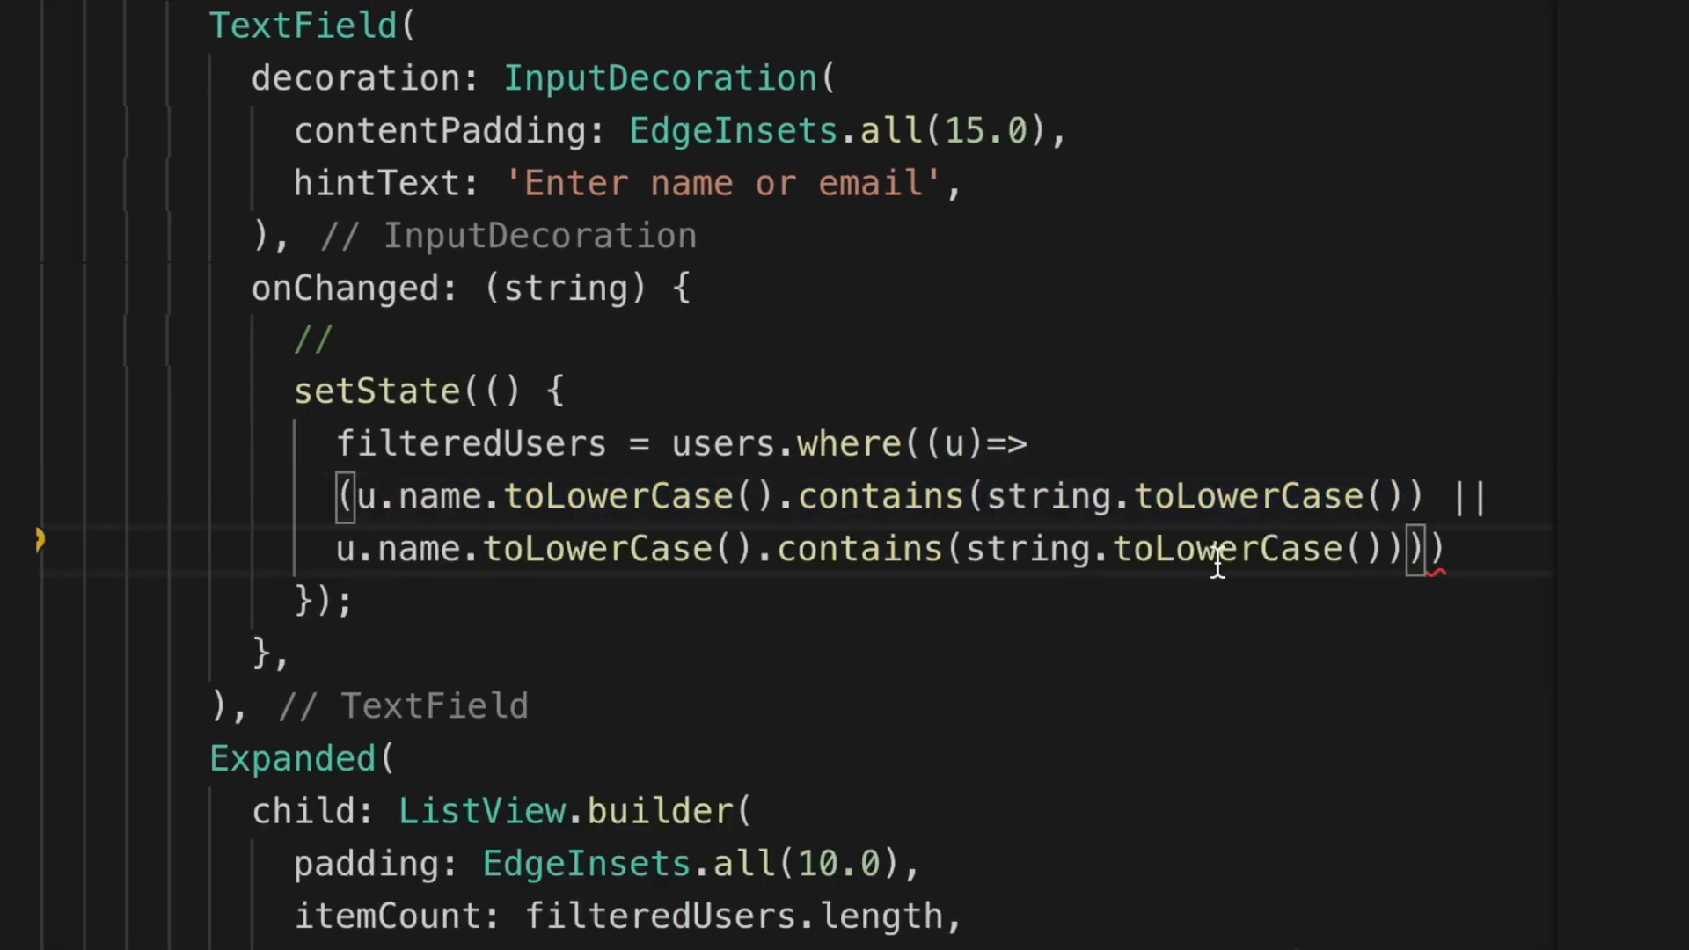
{"action": "double_click", "coordinate": [414, 550]}
{"action": "type", "text": "email"}
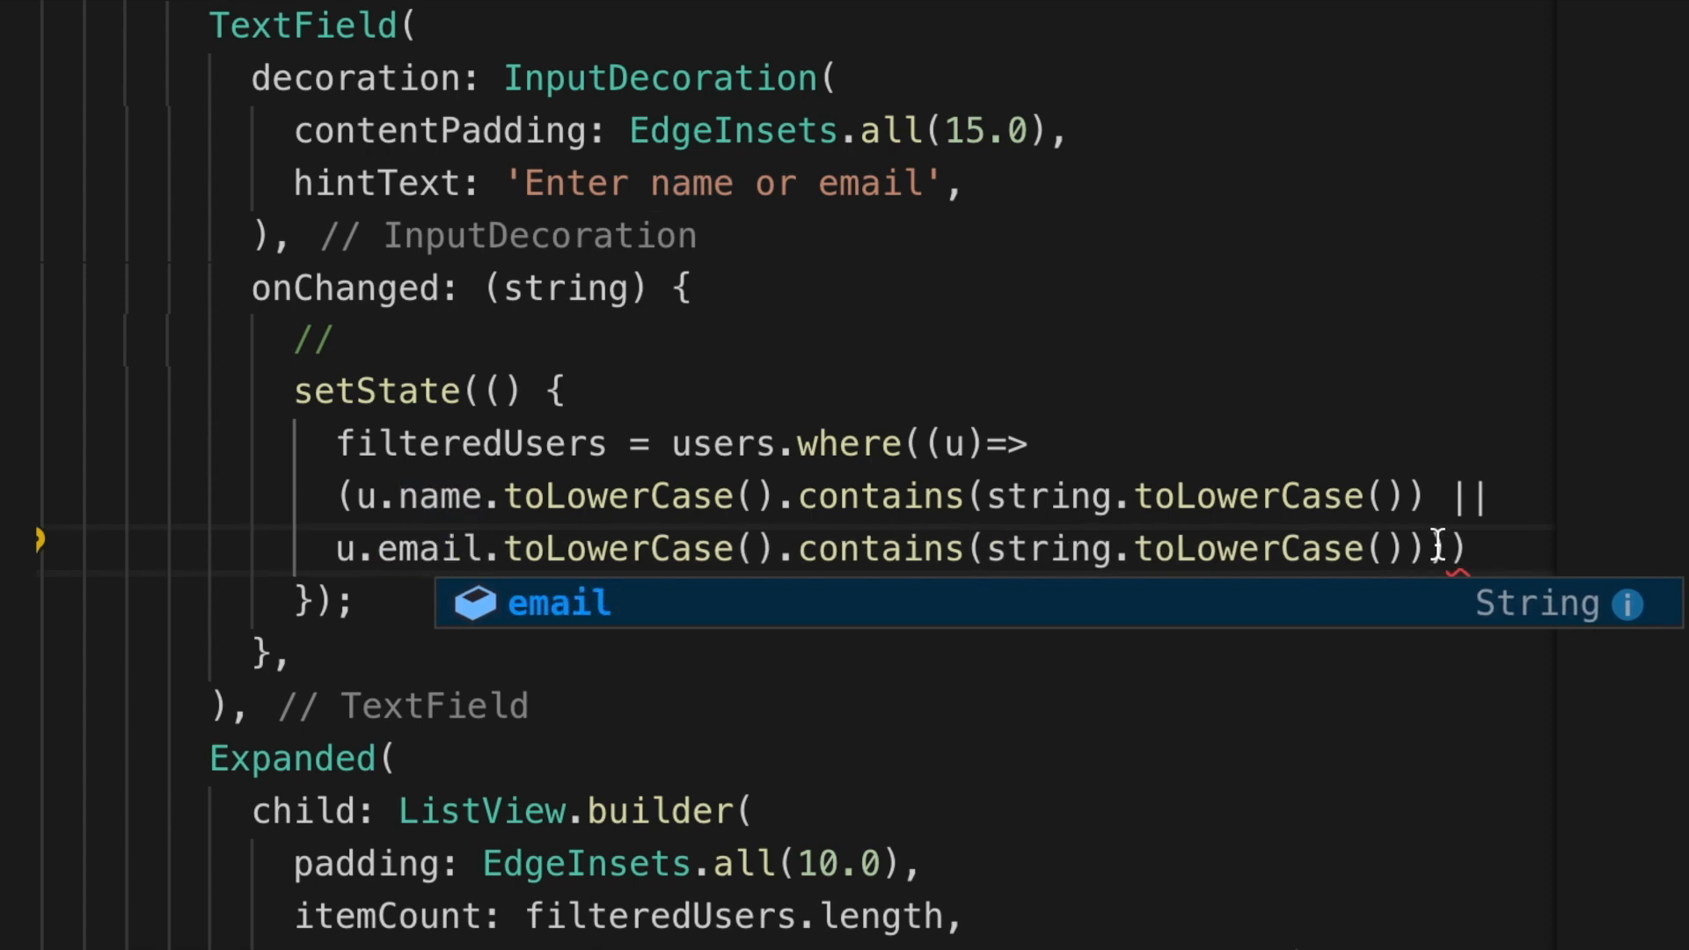
{"action": "left_click", "coordinate": [1439, 545]}
{"action": "type", "text": ".toL"}
{"action": "key", "text": "Return"}
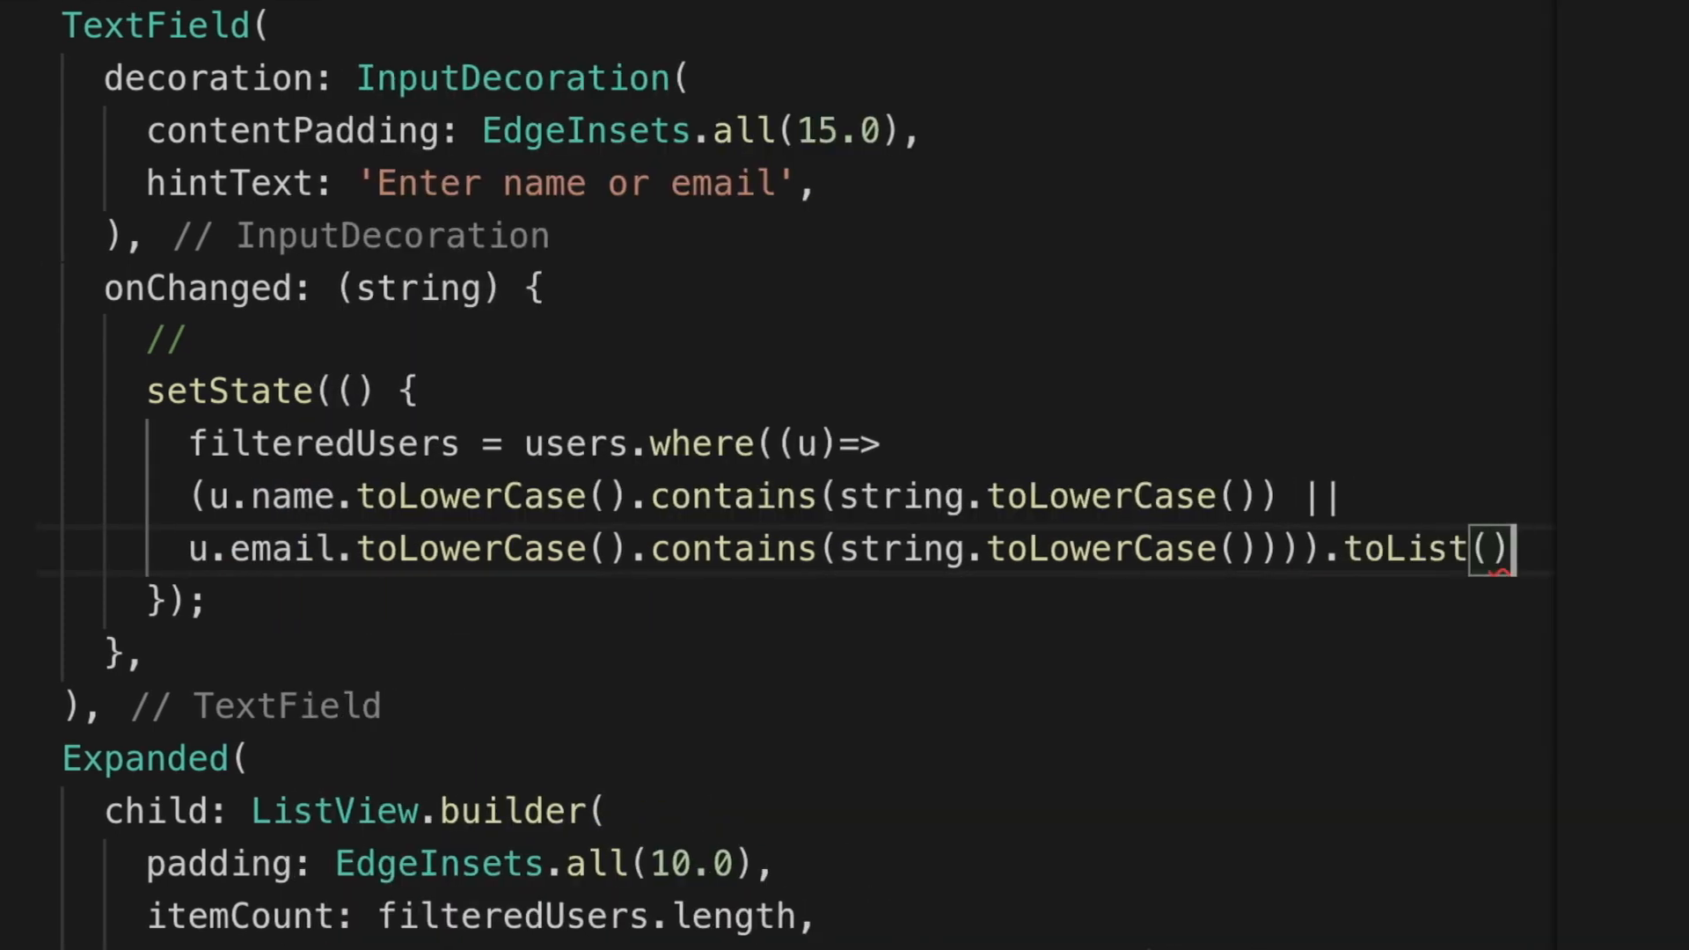
{"action": "type", "text": ";"}
{"action": "key", "text": "ctrl+s"}
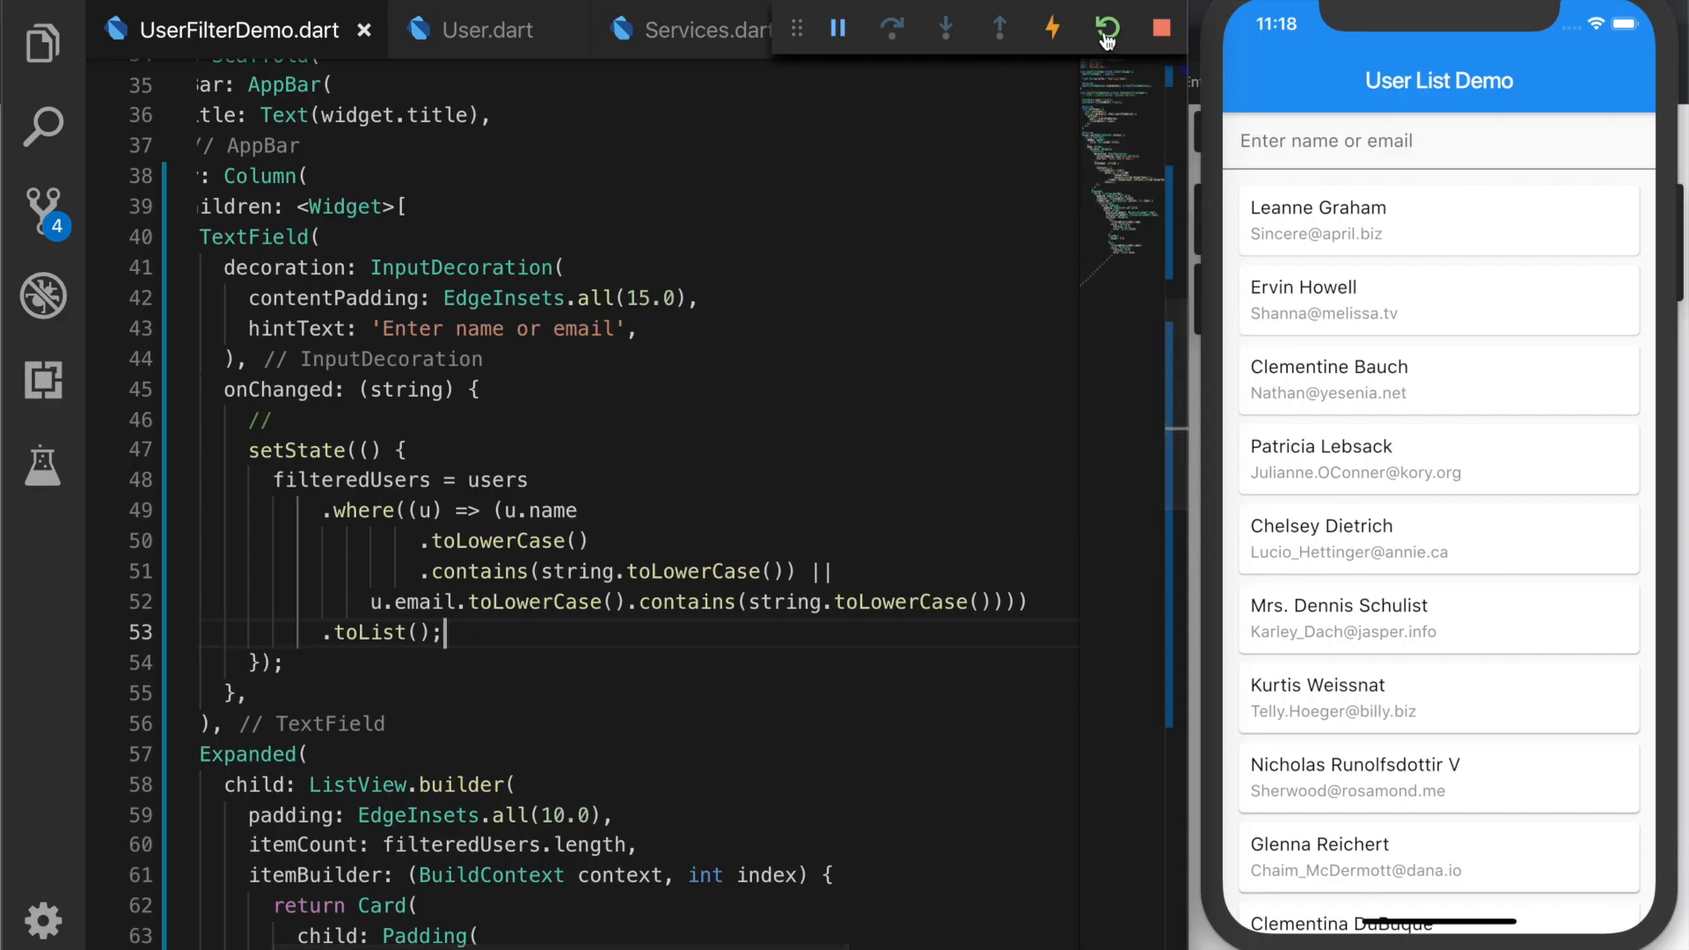
Step: Hot reload, search 'Leann' in the simulator to see only Leanne Graham, then clear it
{"action": "left_click", "coordinate": [1107, 30]}
{"action": "left_click", "coordinate": [1337, 129]}
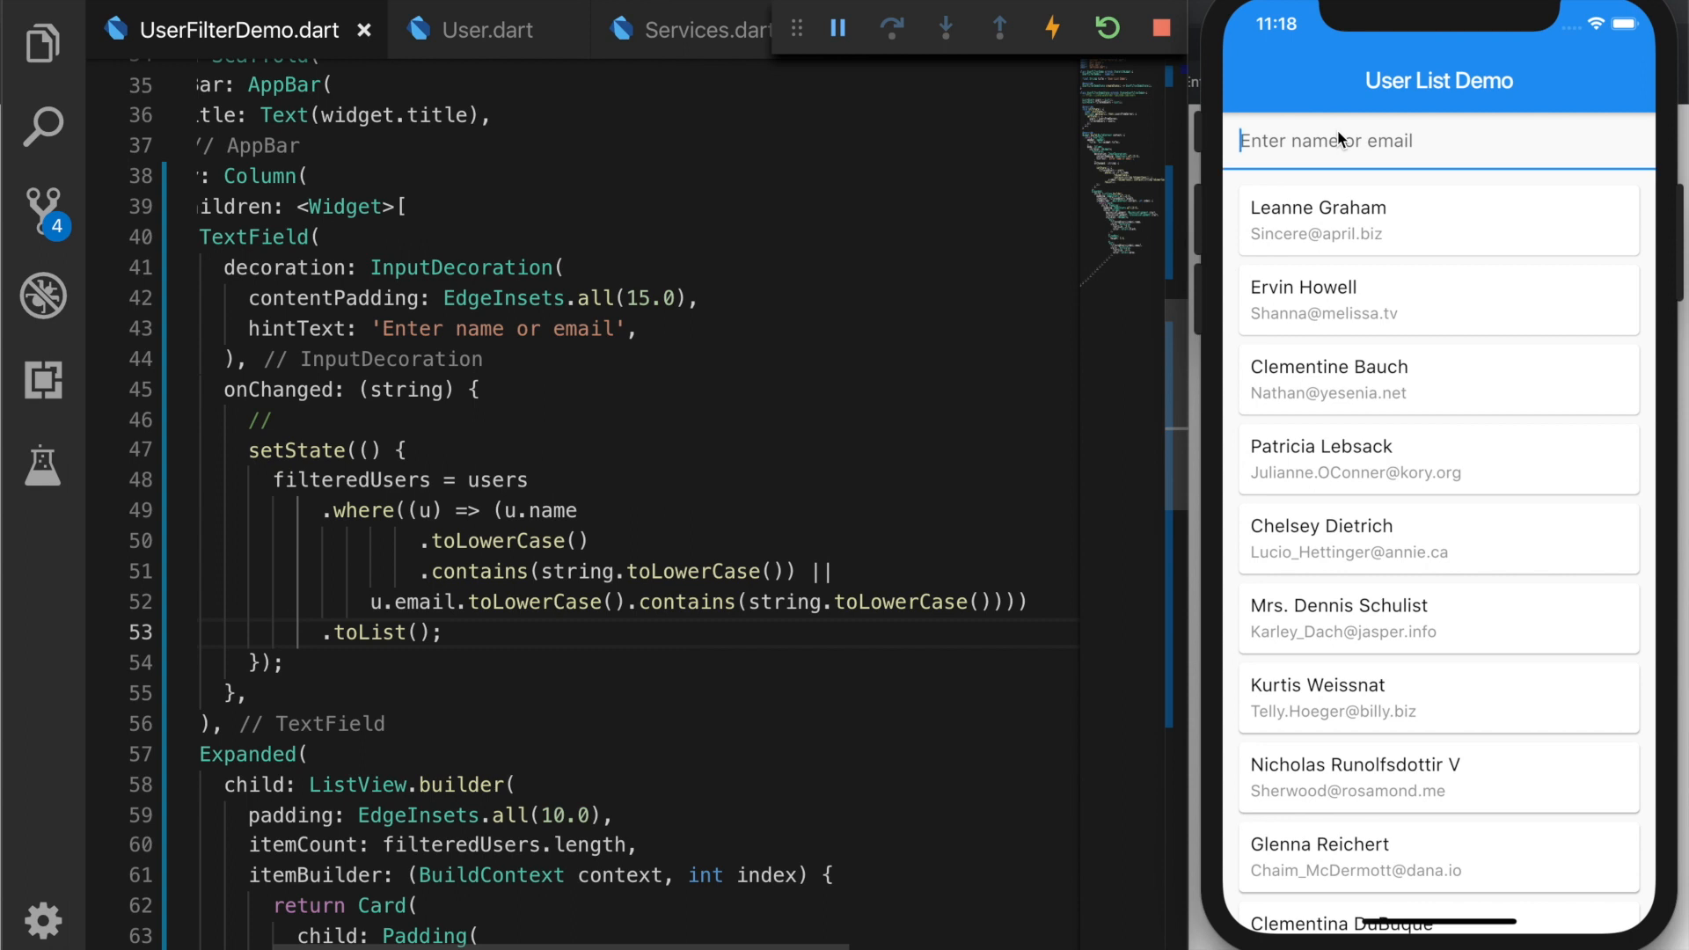
{"action": "type", "text": "Le"}
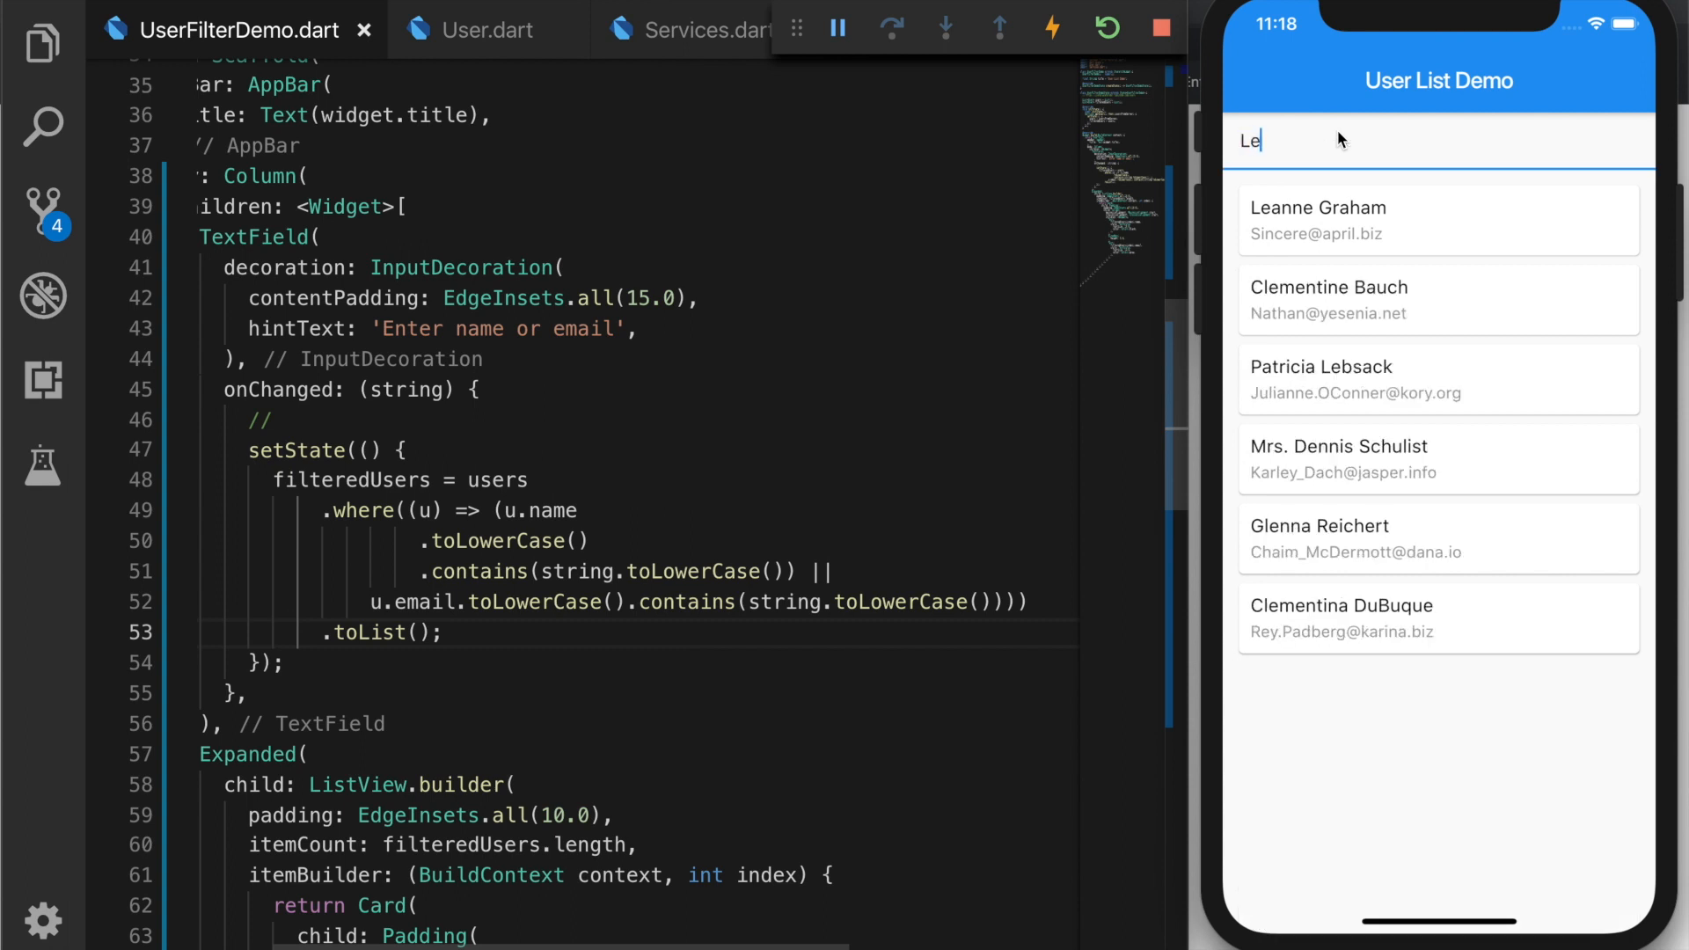
{"action": "type", "text": "ann"}
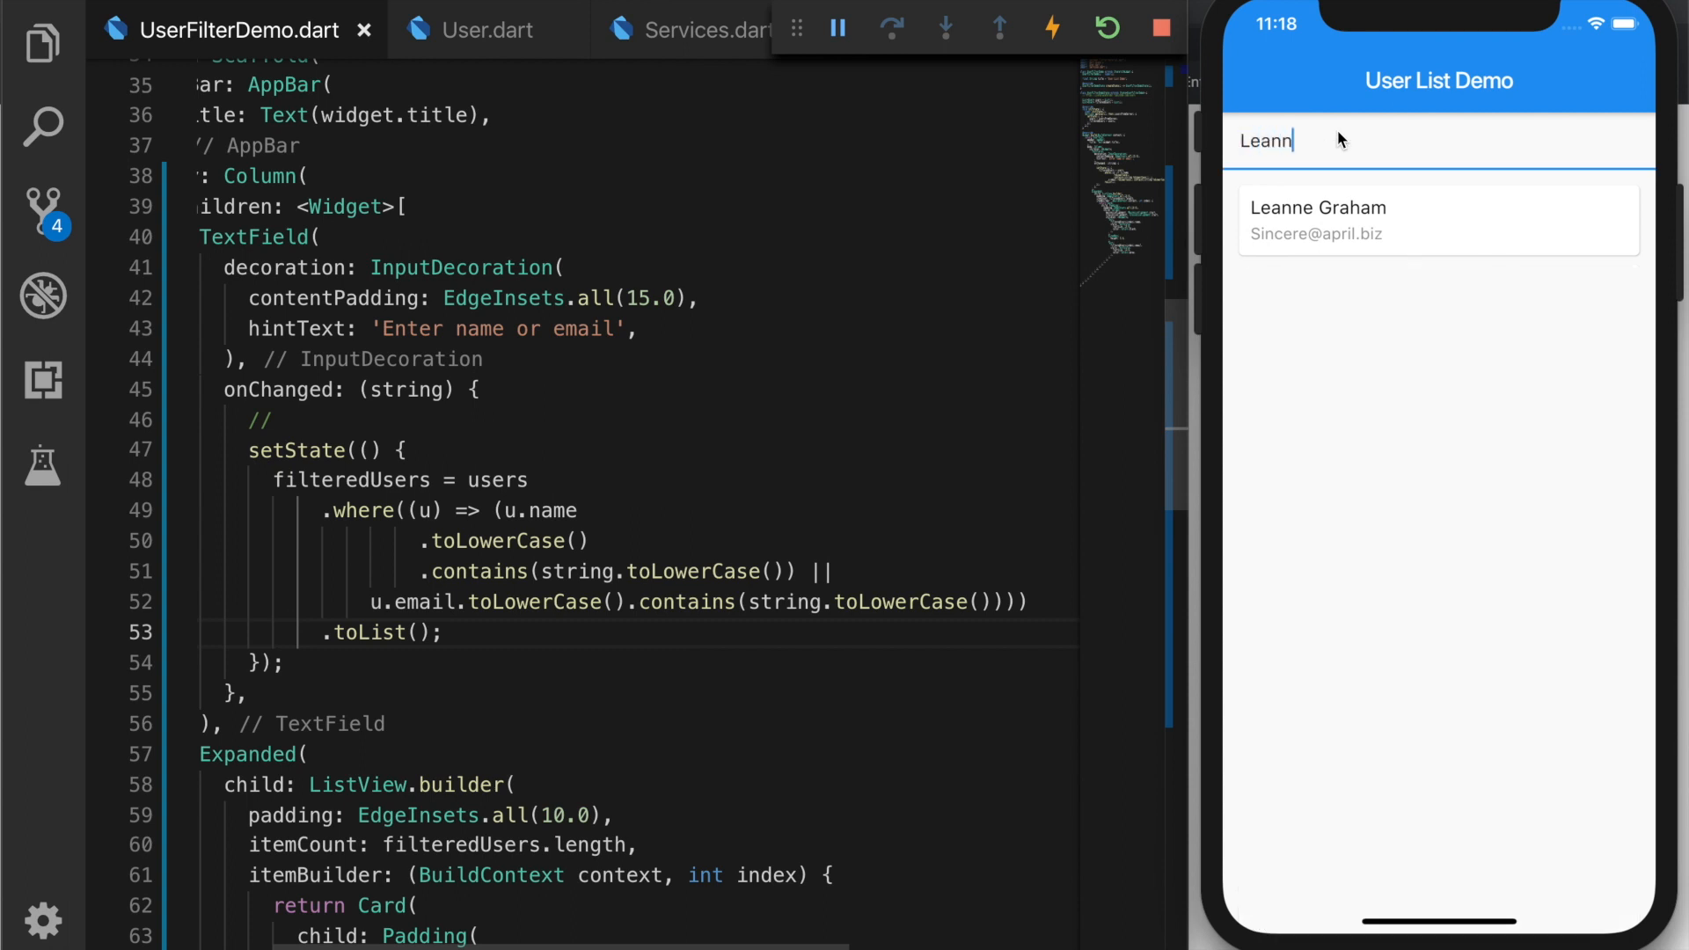
{"action": "key", "text": "BackSpace"}
{"action": "key", "text": "BackSpace"}
{"action": "key", "text": "BackSpace"}
{"action": "key", "text": "BackSpace"}
{"action": "key", "text": "BackSpace"}
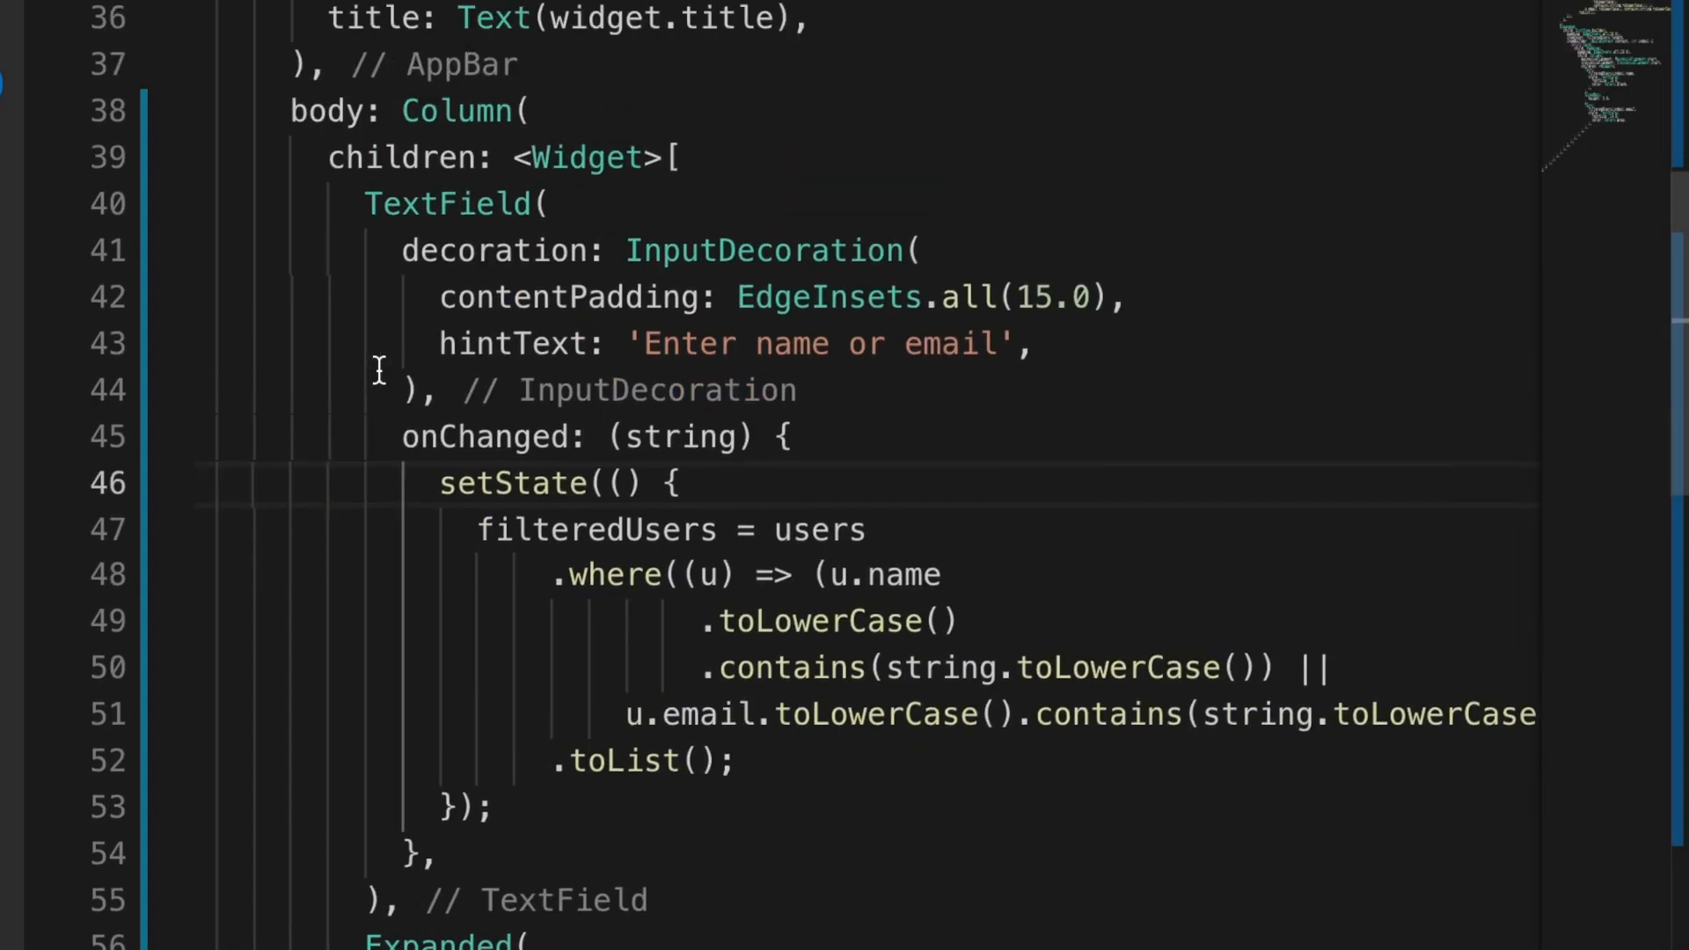
{"action": "scroll", "coordinate": [379, 371], "scroll_direction": "up", "scroll_amount": 5}
{"action": "scroll", "coordinate": [379, 371], "scroll_direction": "up", "scroll_amount": 5}
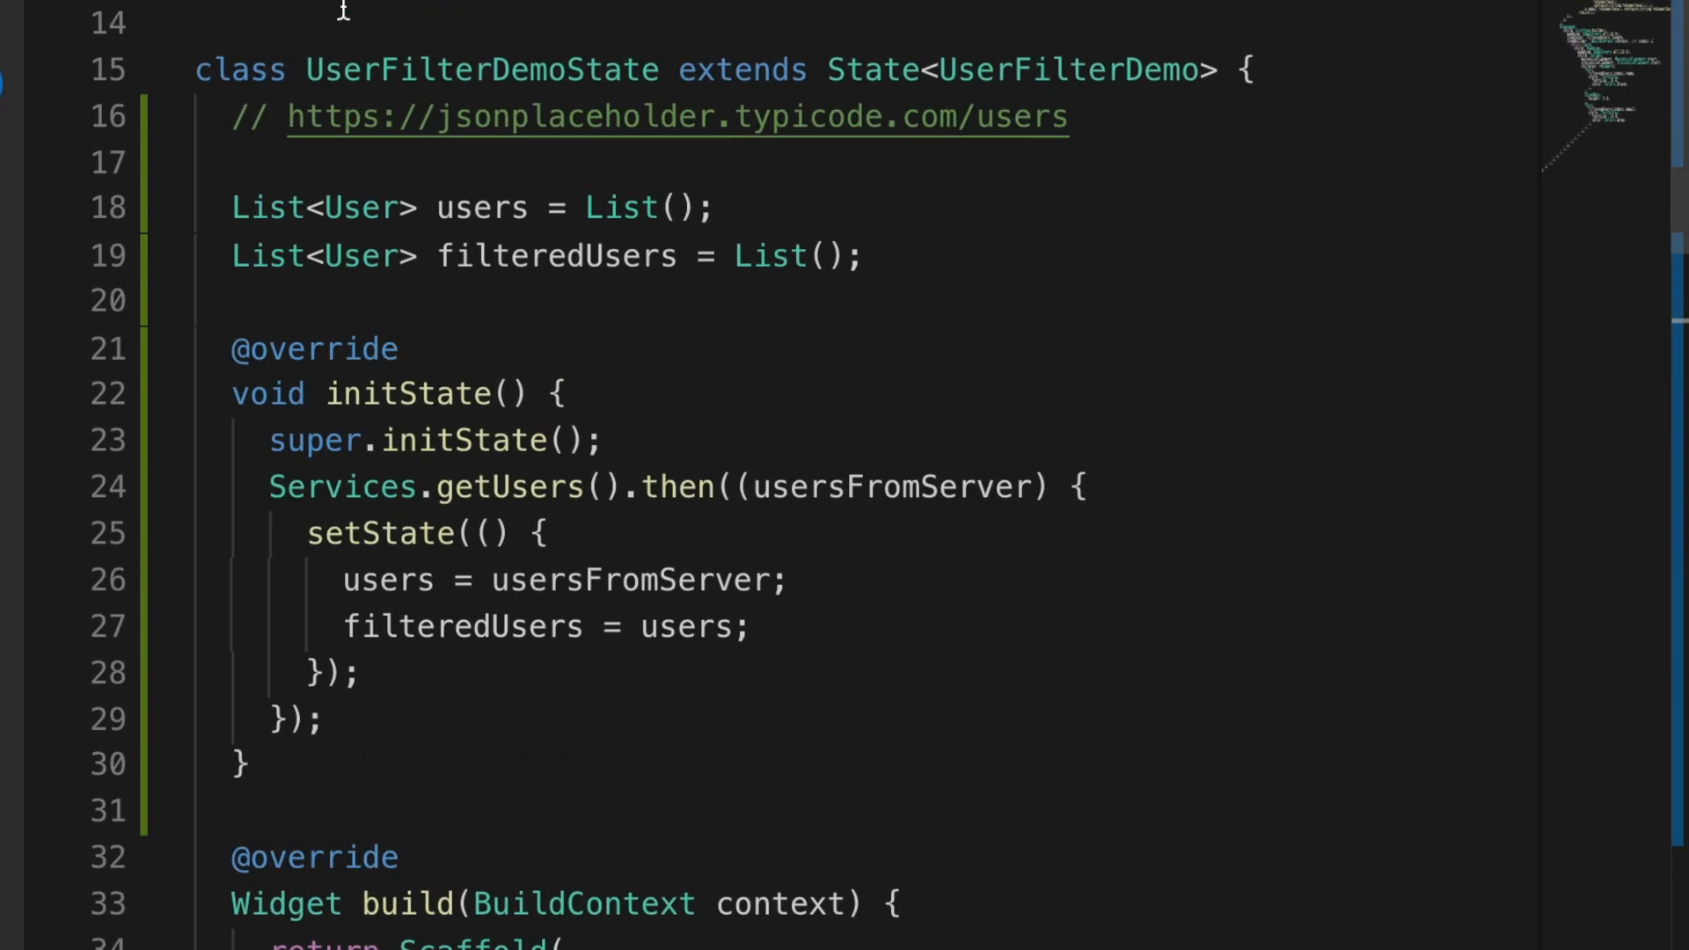
Step: Declare an empty class Debouncer above the state class
{"action": "left_click", "coordinate": [196, 68]}
{"action": "key", "text": "Return"}
{"action": "type", "text": "class D"}
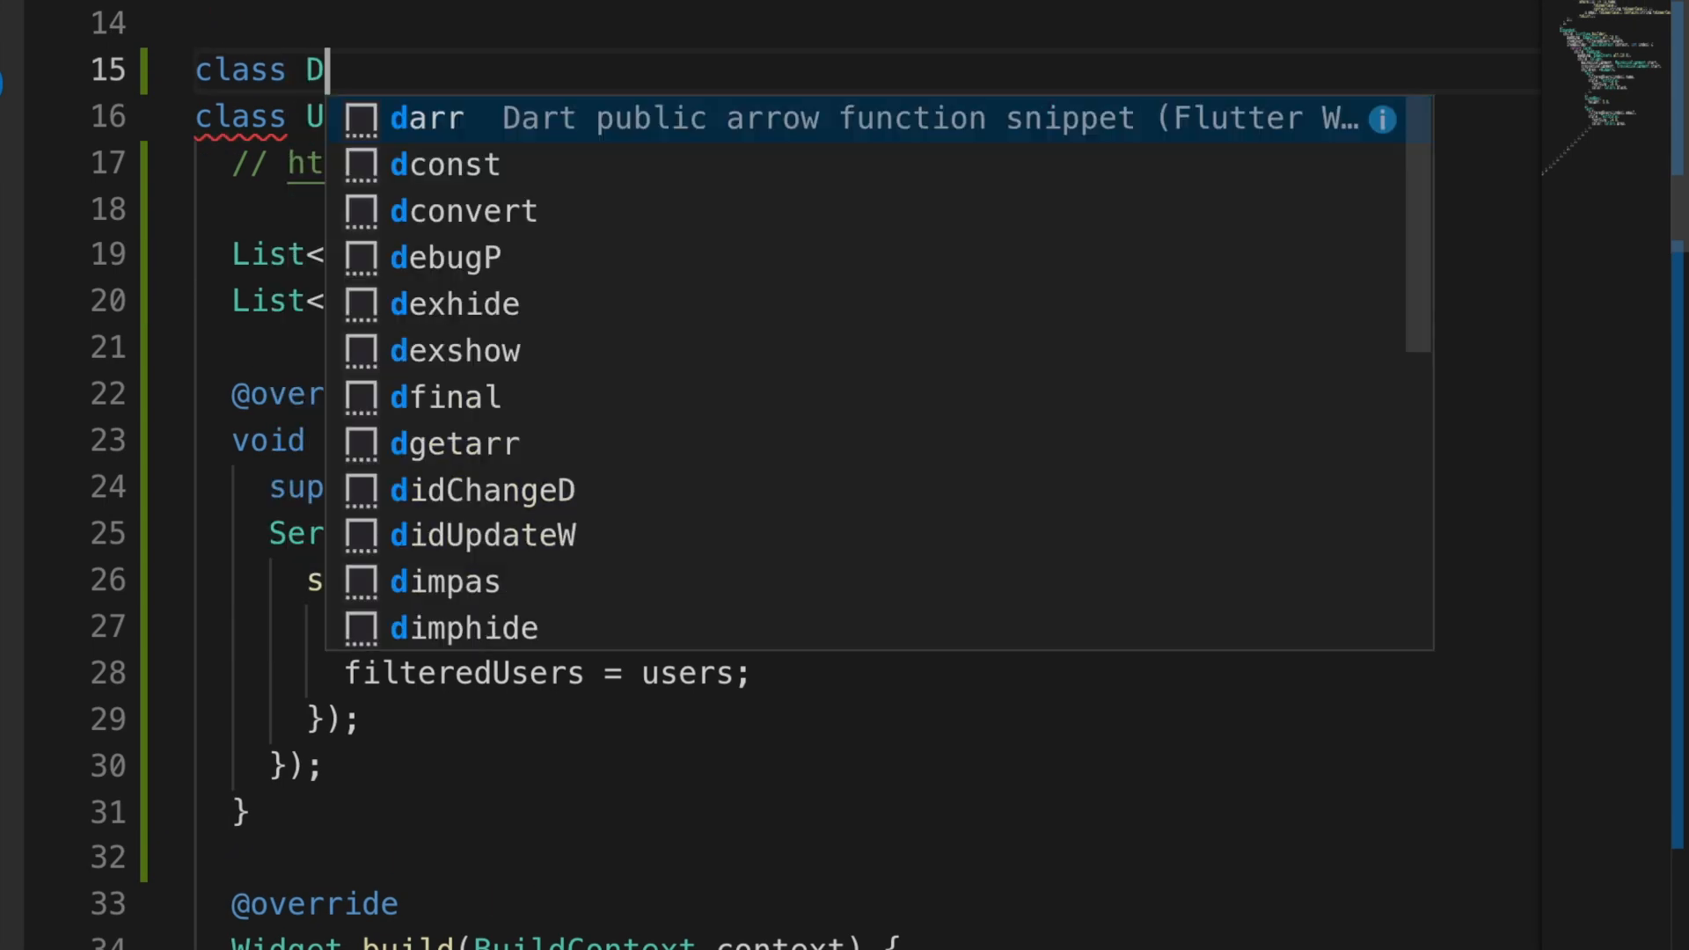
{"action": "type", "text": "ebouncer{"}
{"action": "key", "text": "Return"}
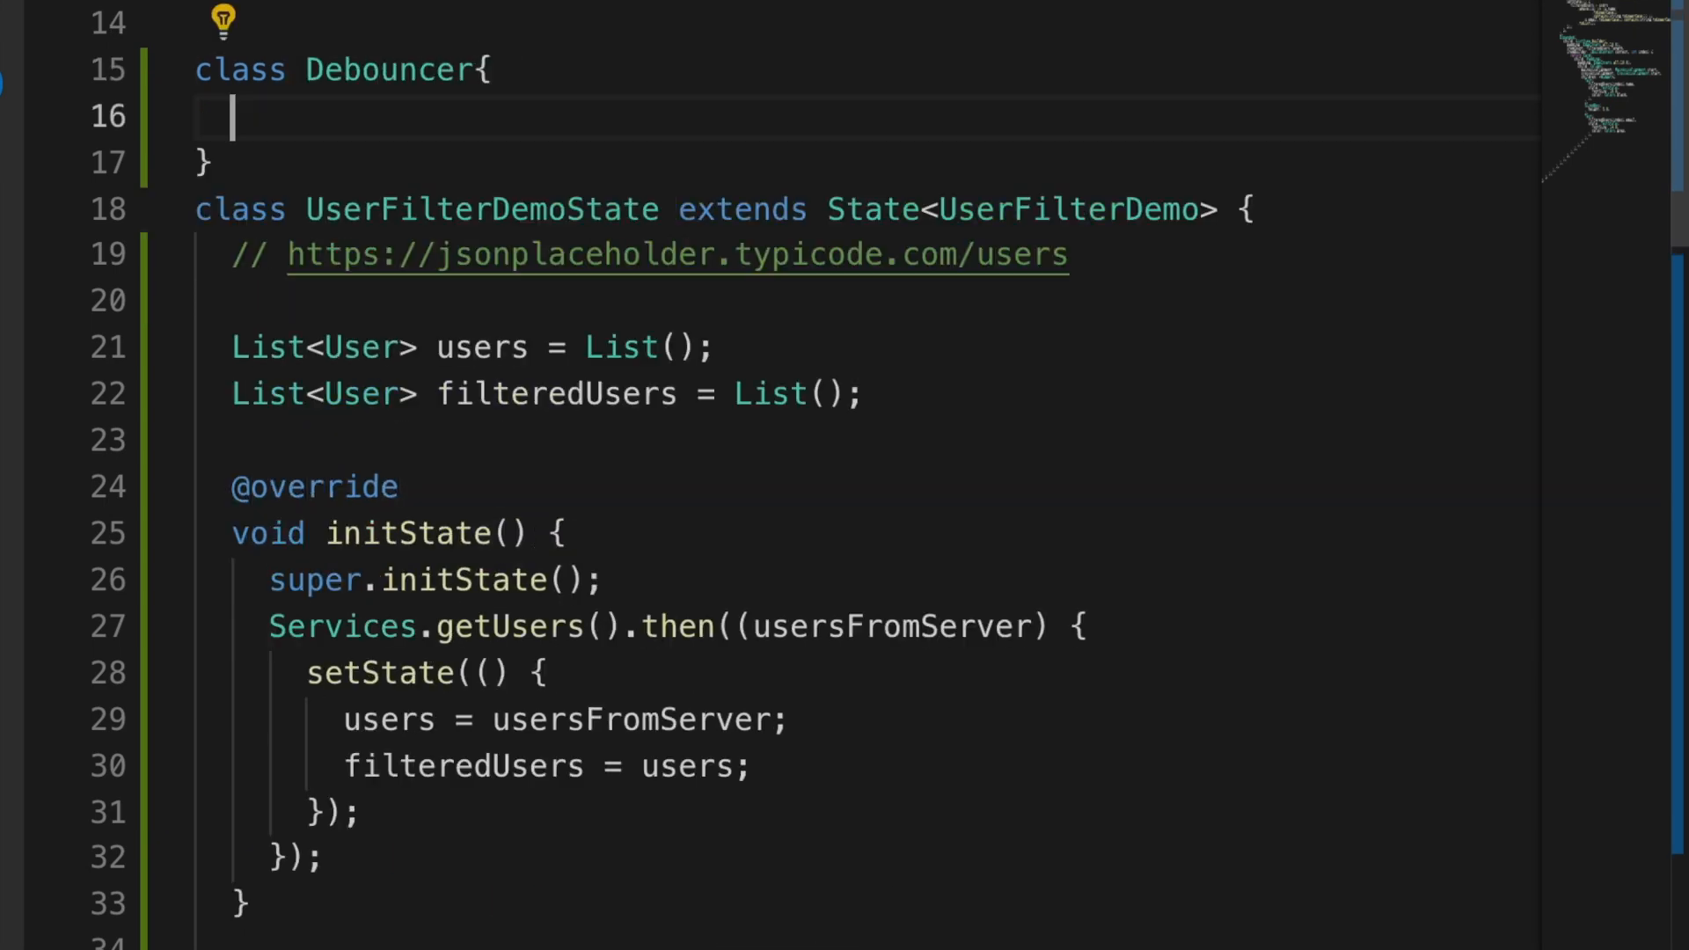
{"action": "key", "text": "Down"}
{"action": "key", "text": "End"}
{"action": "key", "text": "Return"}
{"action": "left_click", "coordinate": [287, 116]}
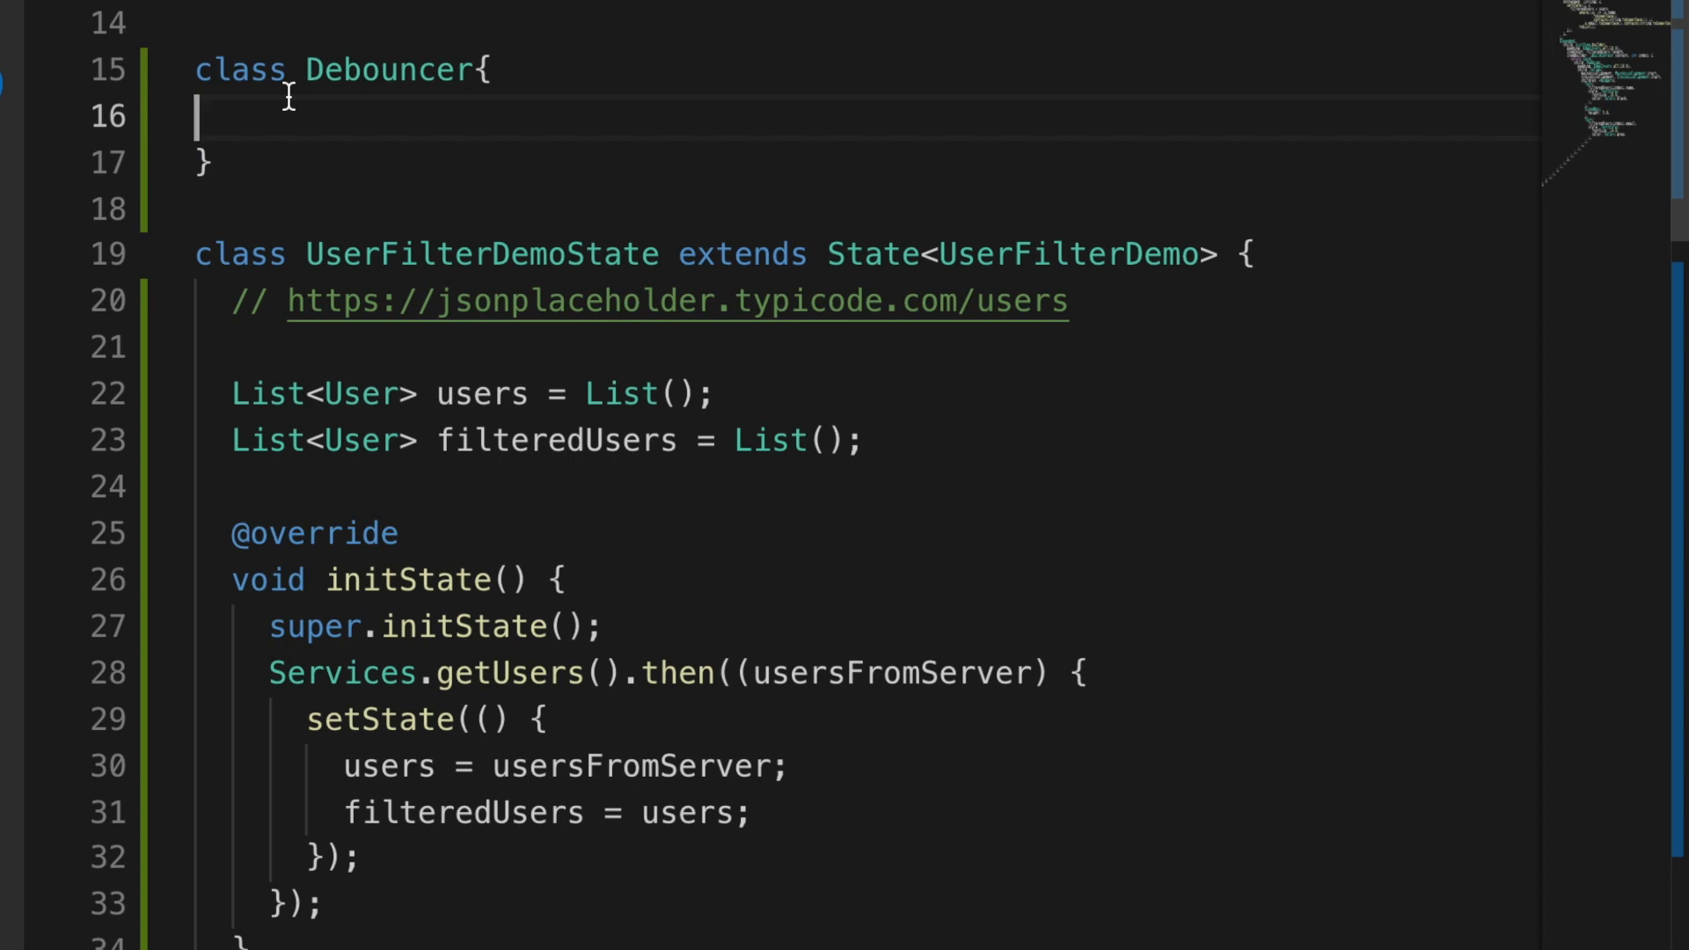
{"action": "type", "text": "final int mi"}
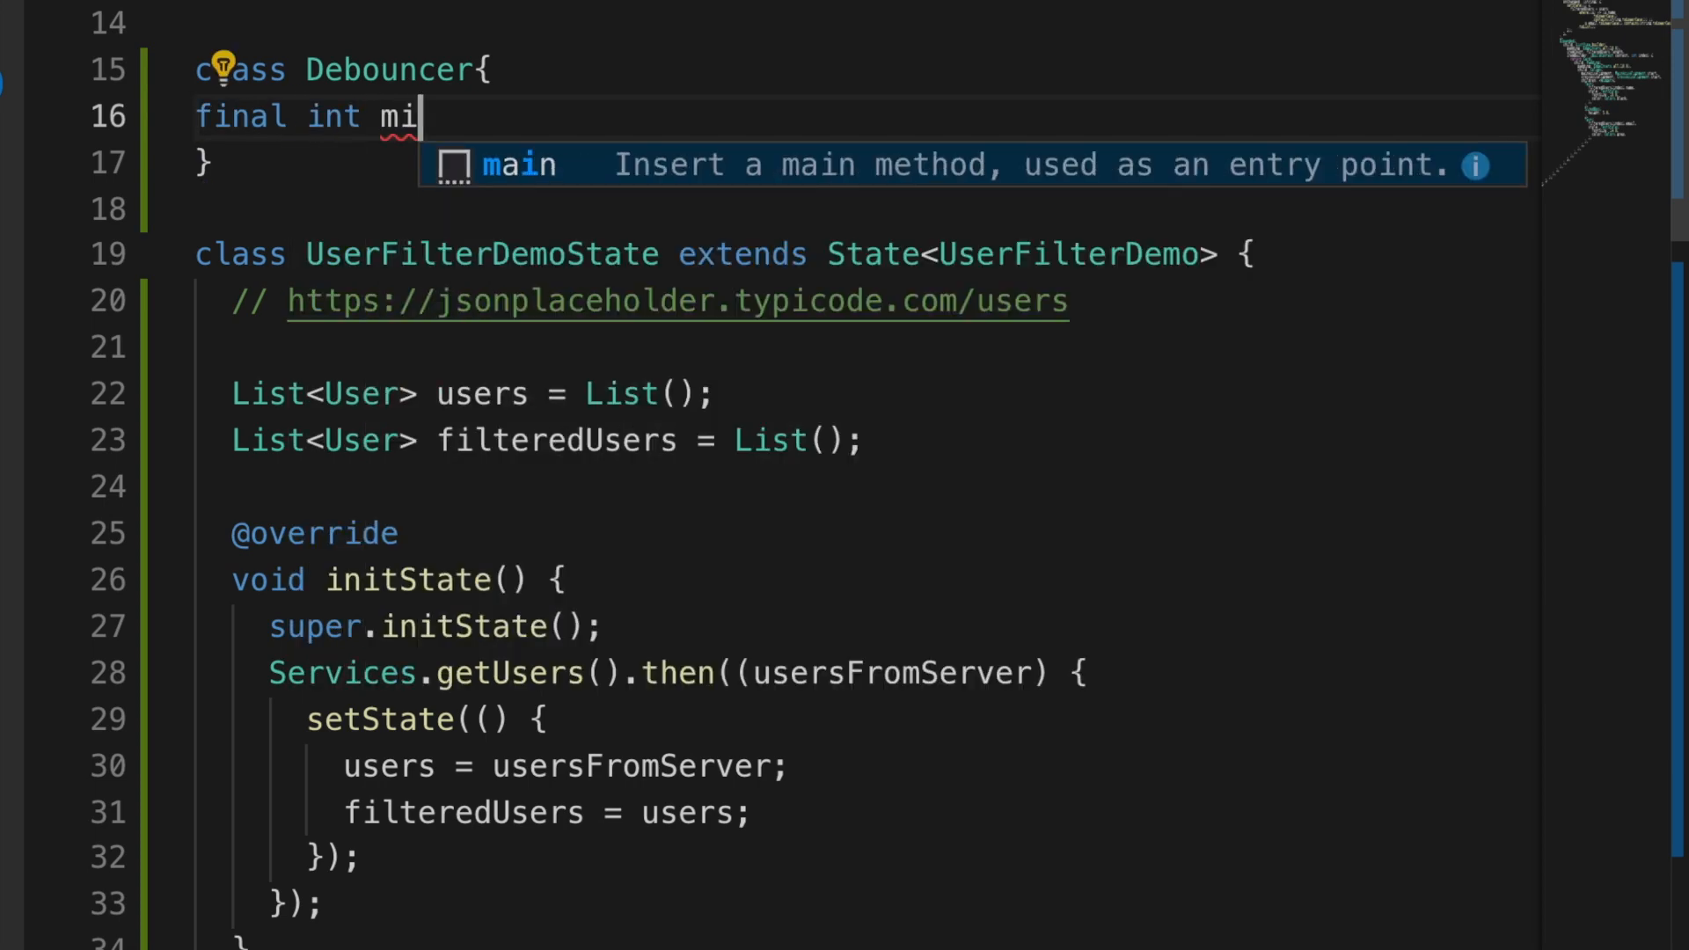
{"action": "type", "text": "lliseconds"}
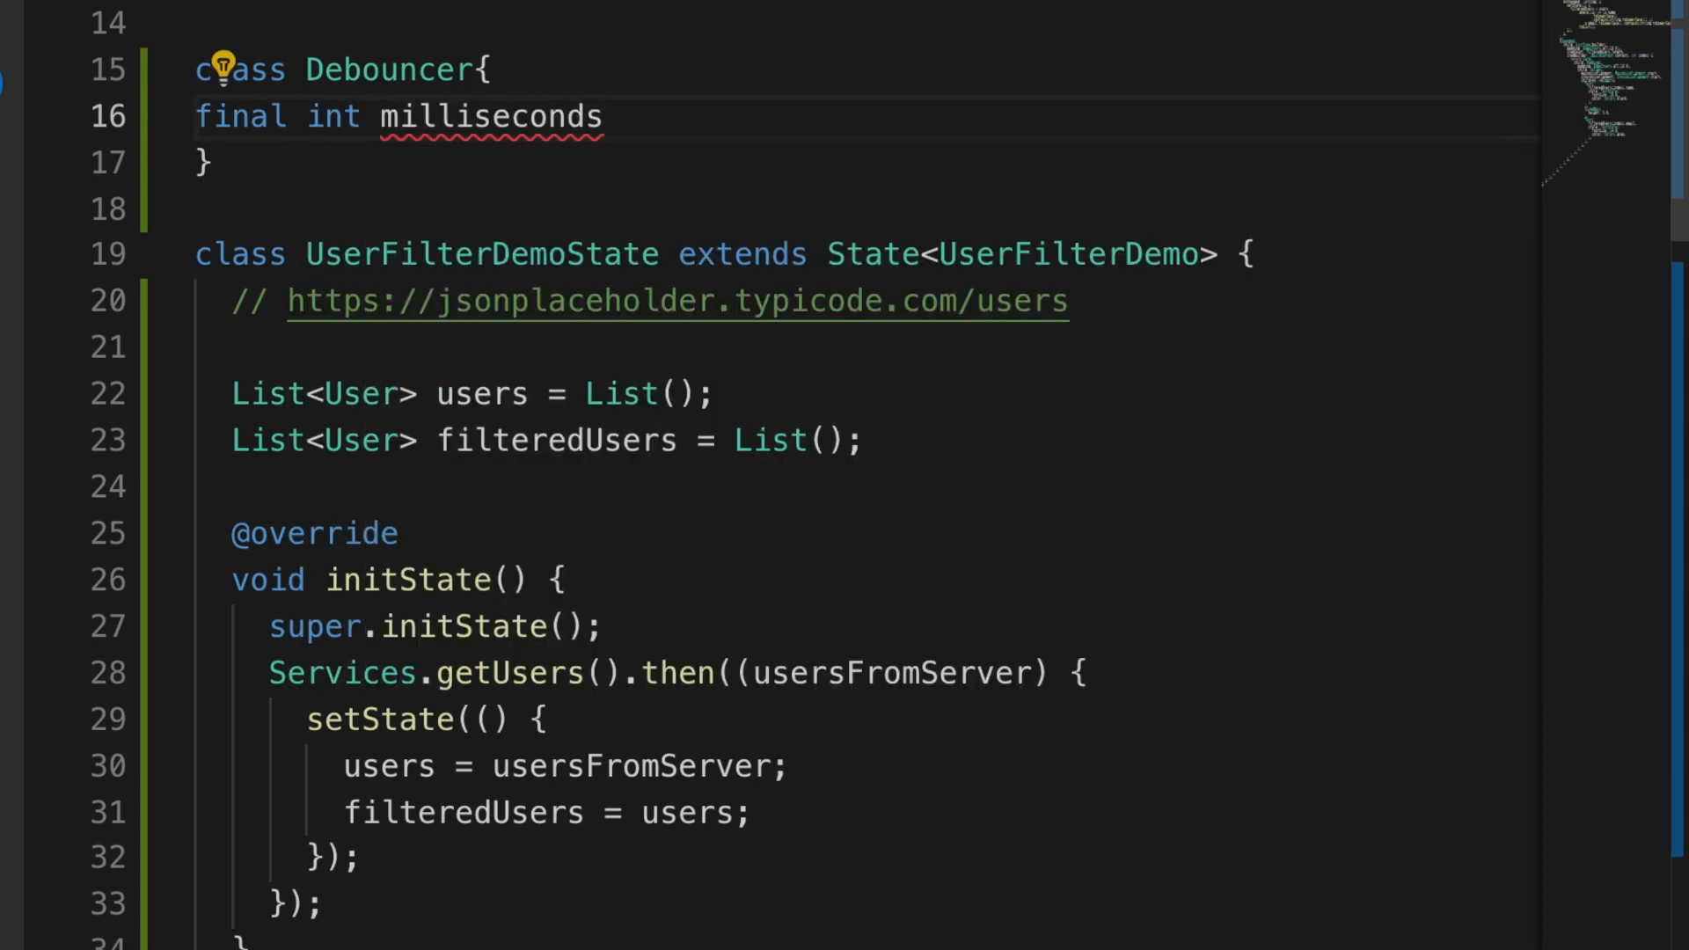
{"action": "type", "text": ";"}
Step: Add fields final int milliseconds, VoidCallback action and Timer _timer to Debouncer
{"action": "key", "text": "Return"}
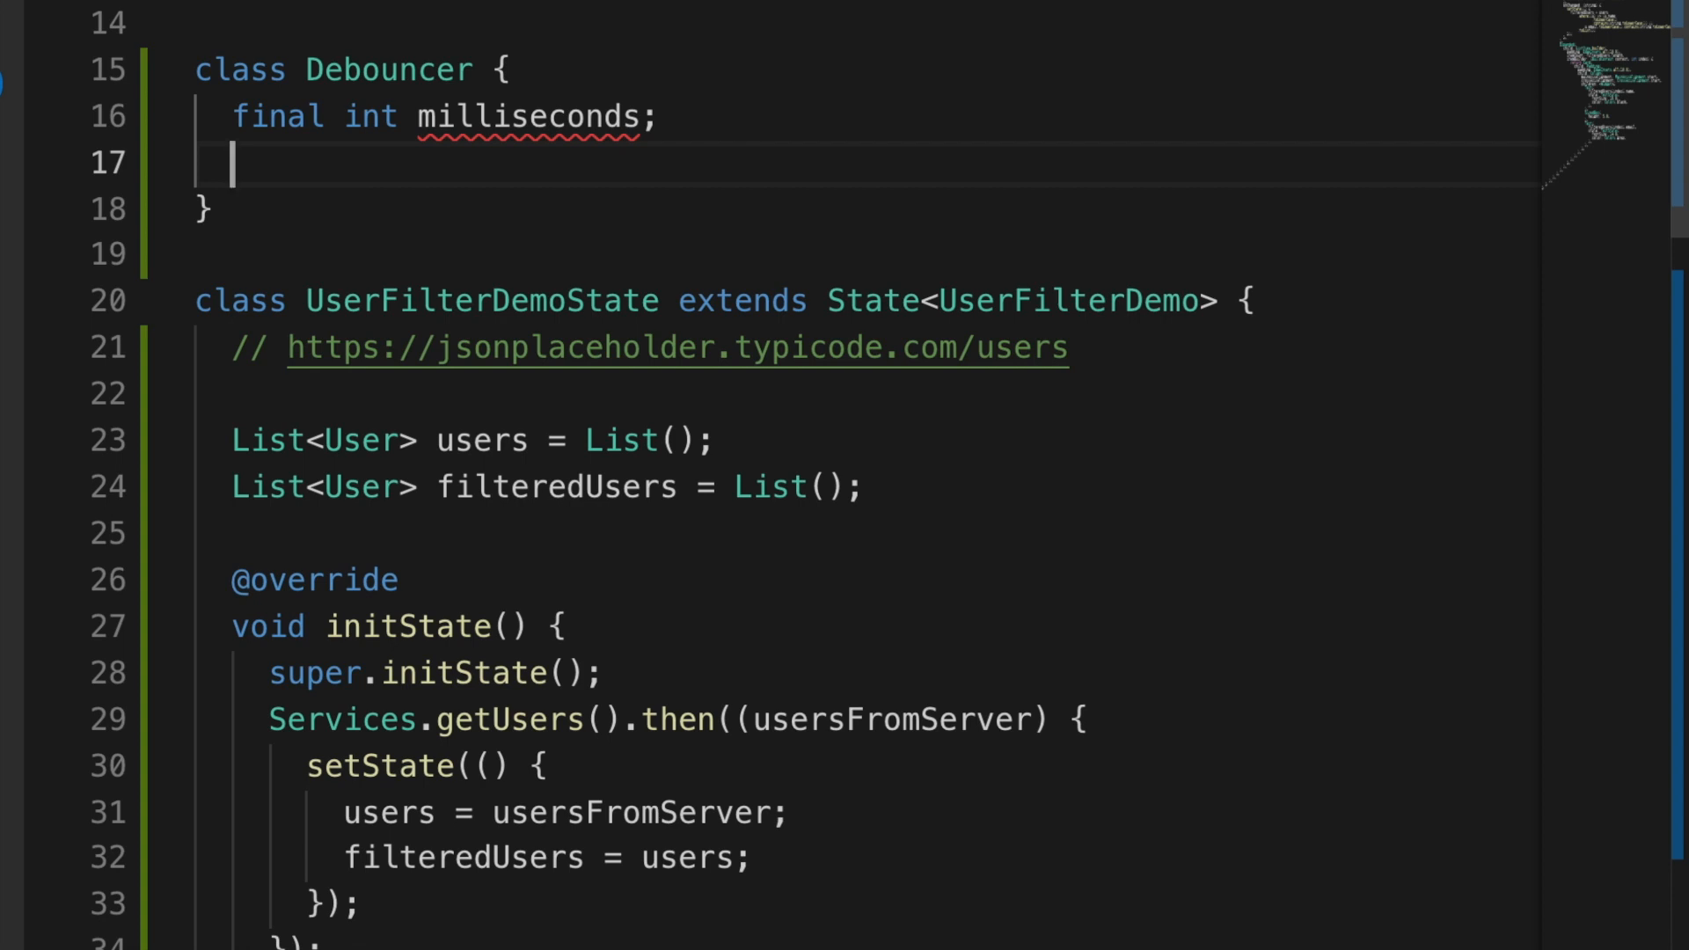
{"action": "type", "text": "VoidC"}
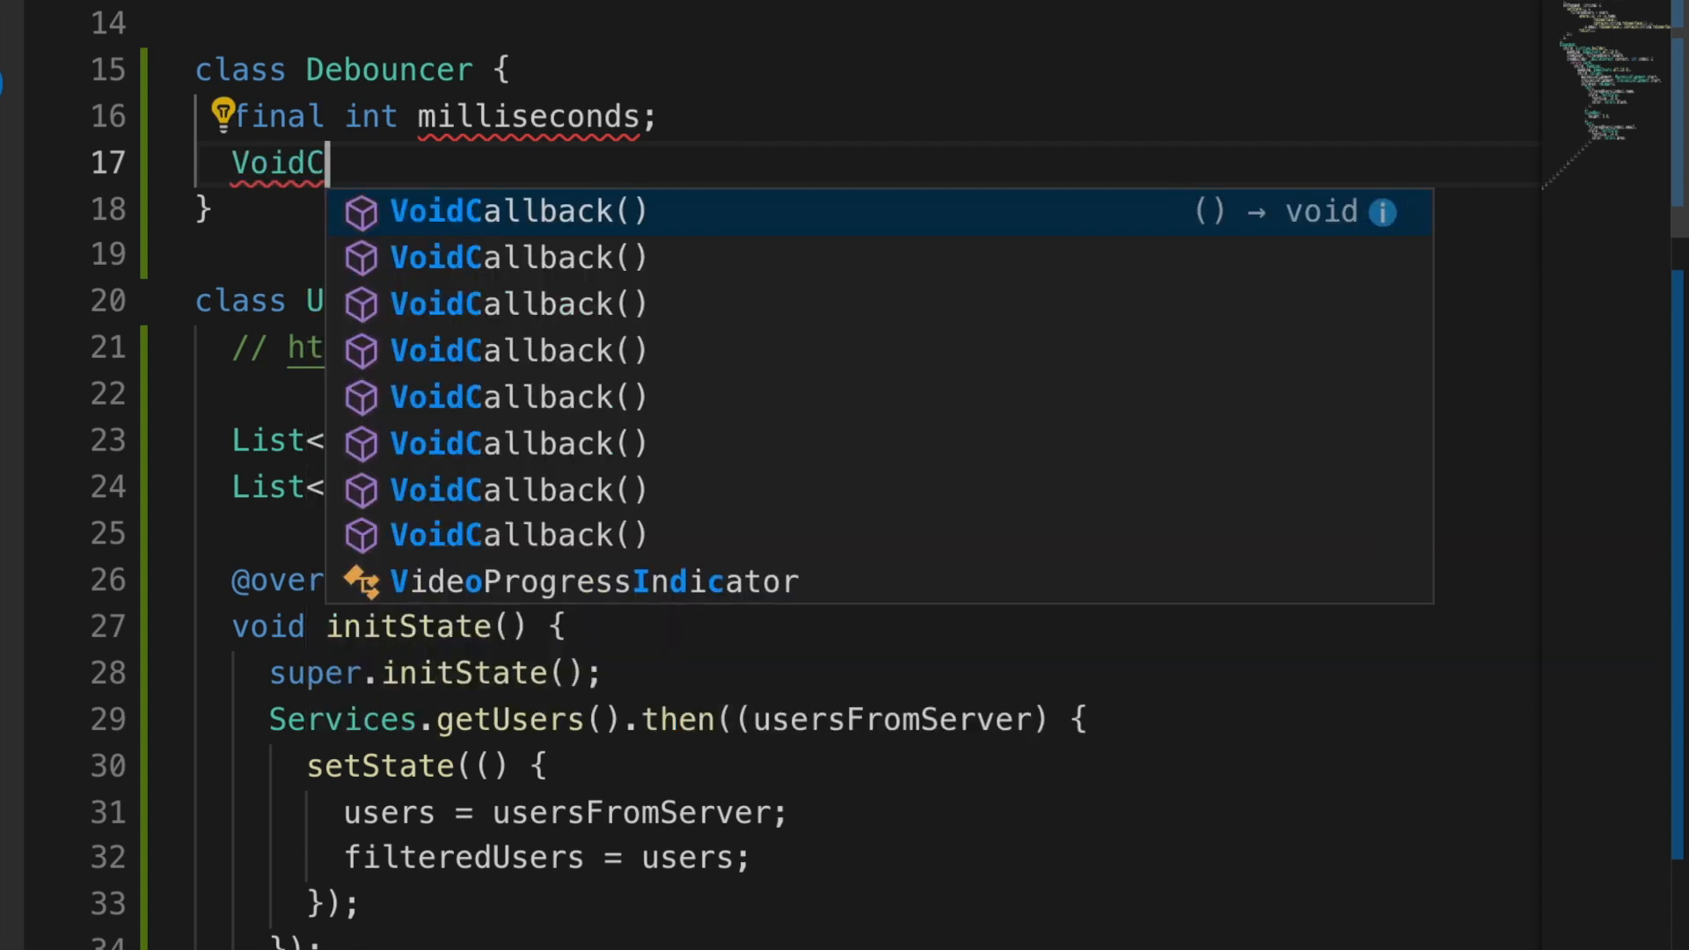
{"action": "key", "text": "BackSpace"}
{"action": "key", "text": "Tab"}
{"action": "key", "text": "BackSpace"}
{"action": "key", "text": "BackSpace"}
{"action": "type", "text": "act"}
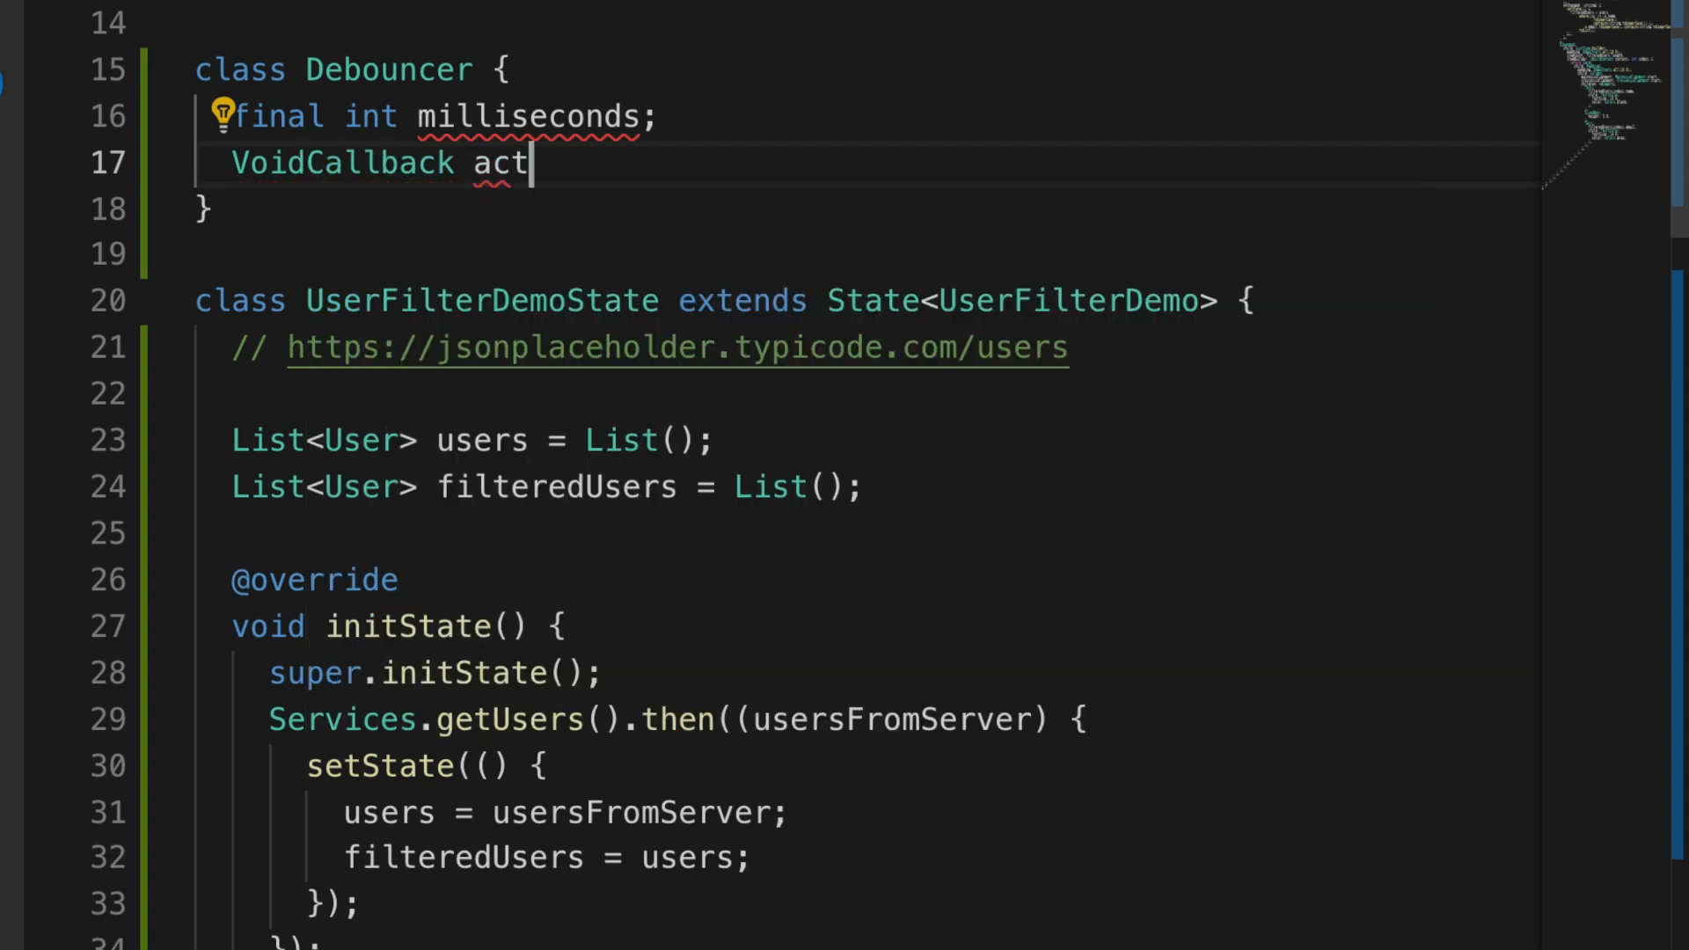
{"action": "type", "text": "ion;"}
{"action": "key", "text": "Return"}
{"action": "type", "text": "Tim"}
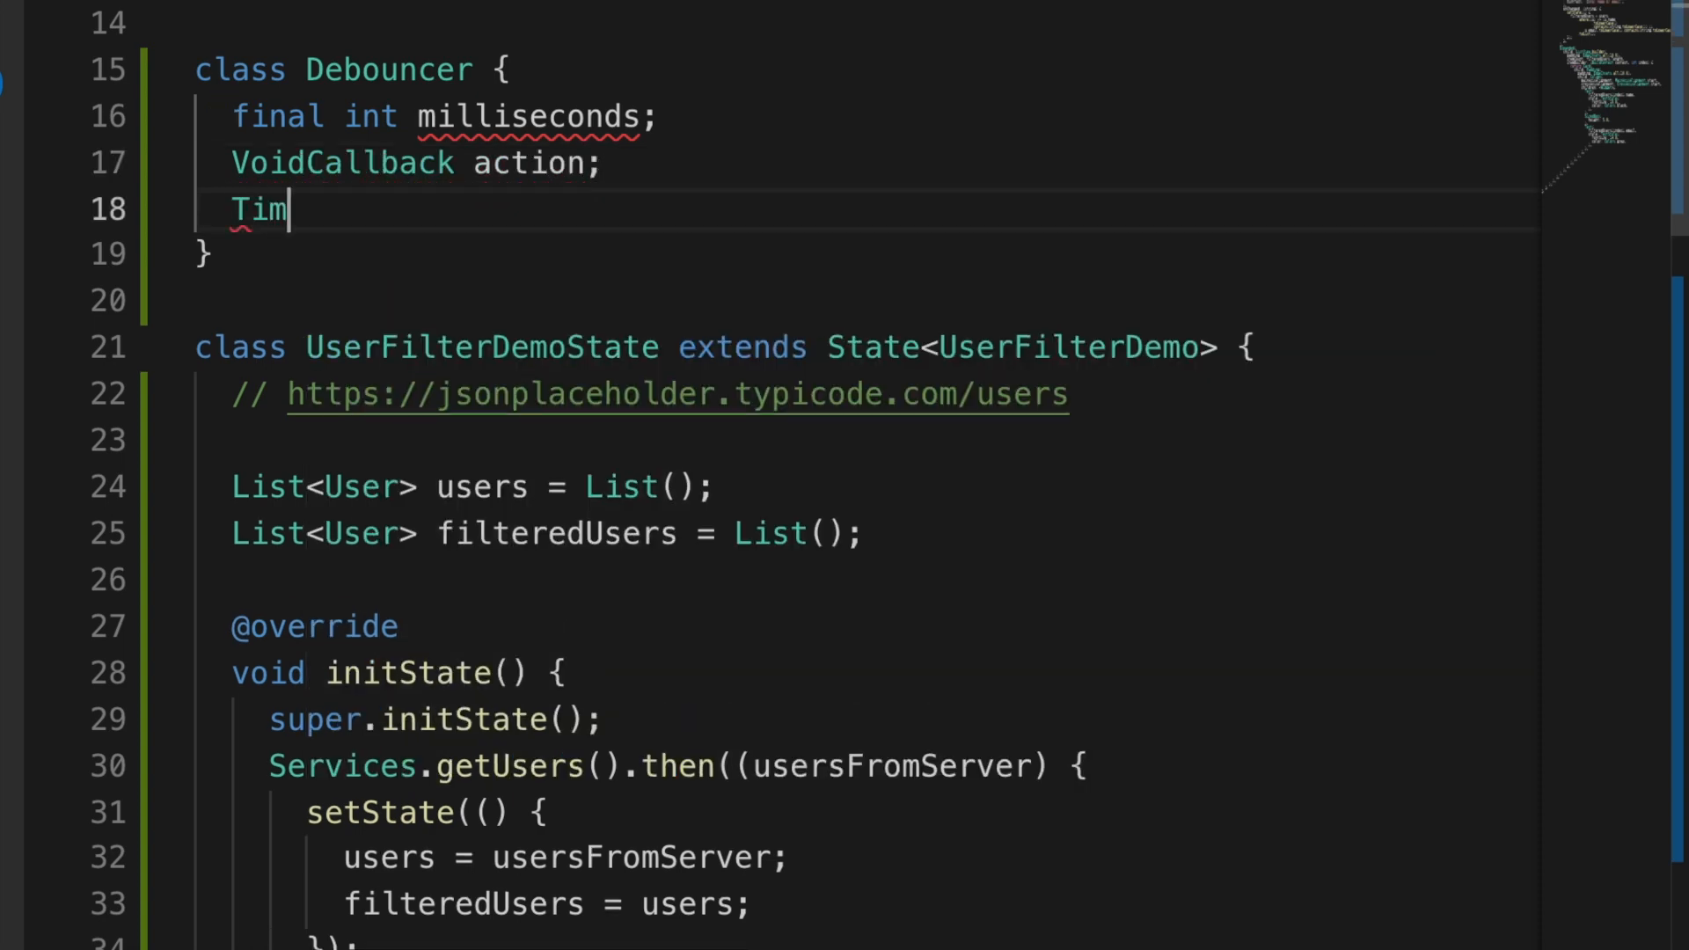
{"action": "type", "text": "er _timer;"}
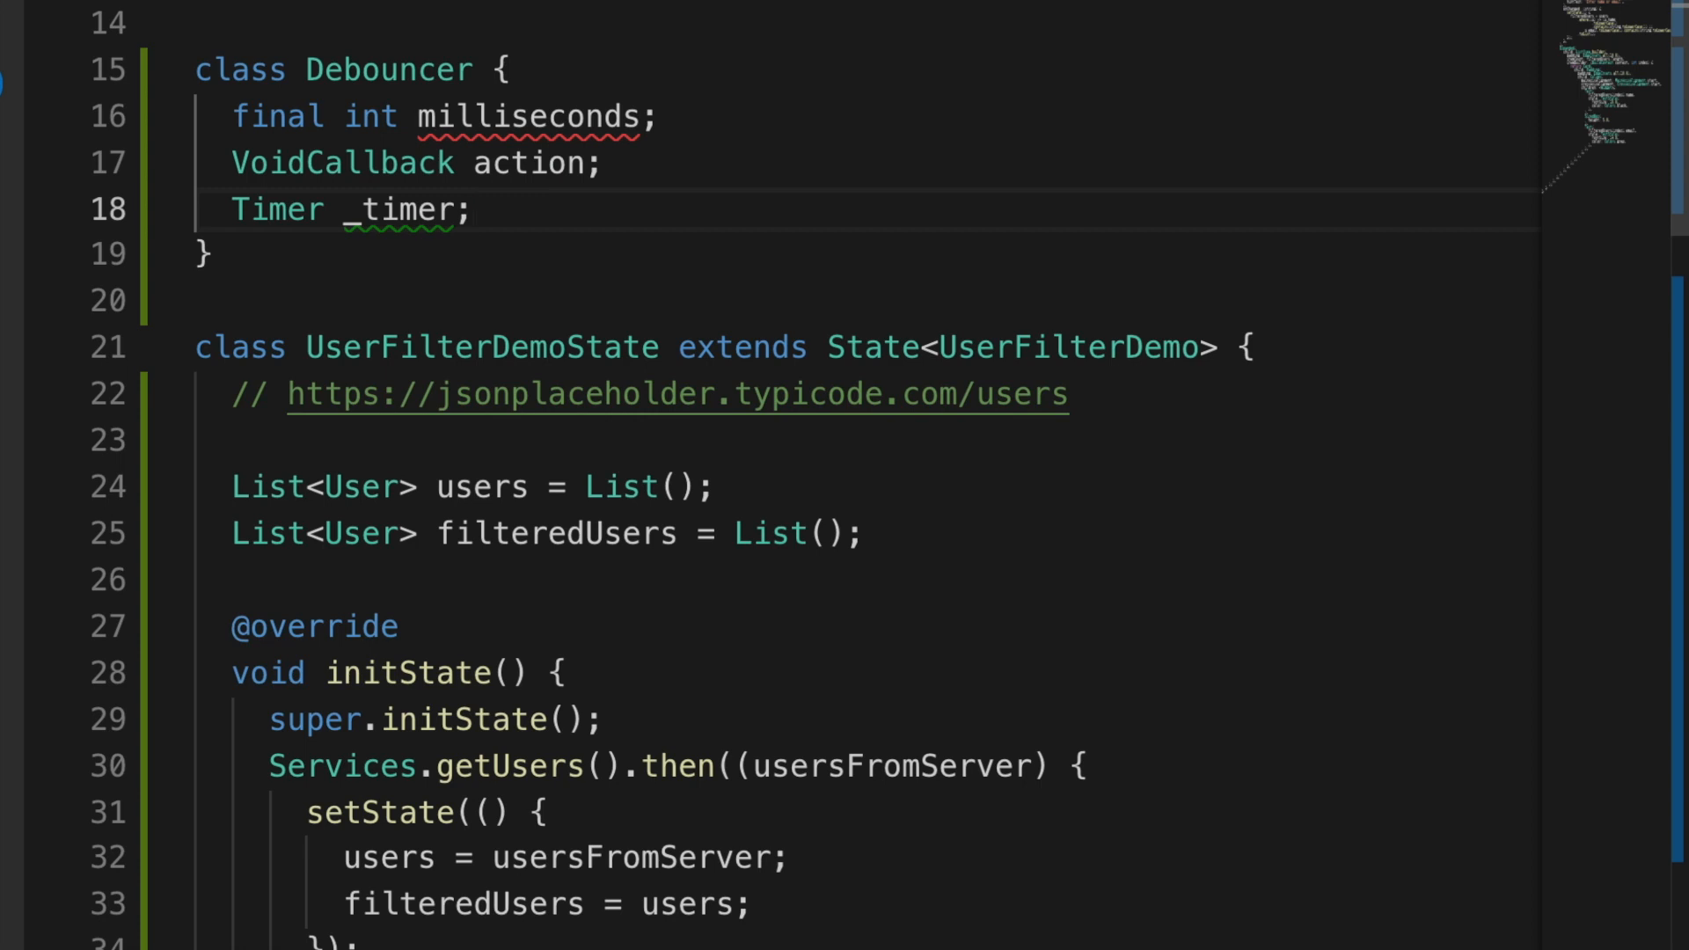
{"action": "key", "text": "Return"}
{"action": "key", "text": "Return"}
{"action": "type", "text": "Debouncer()"}
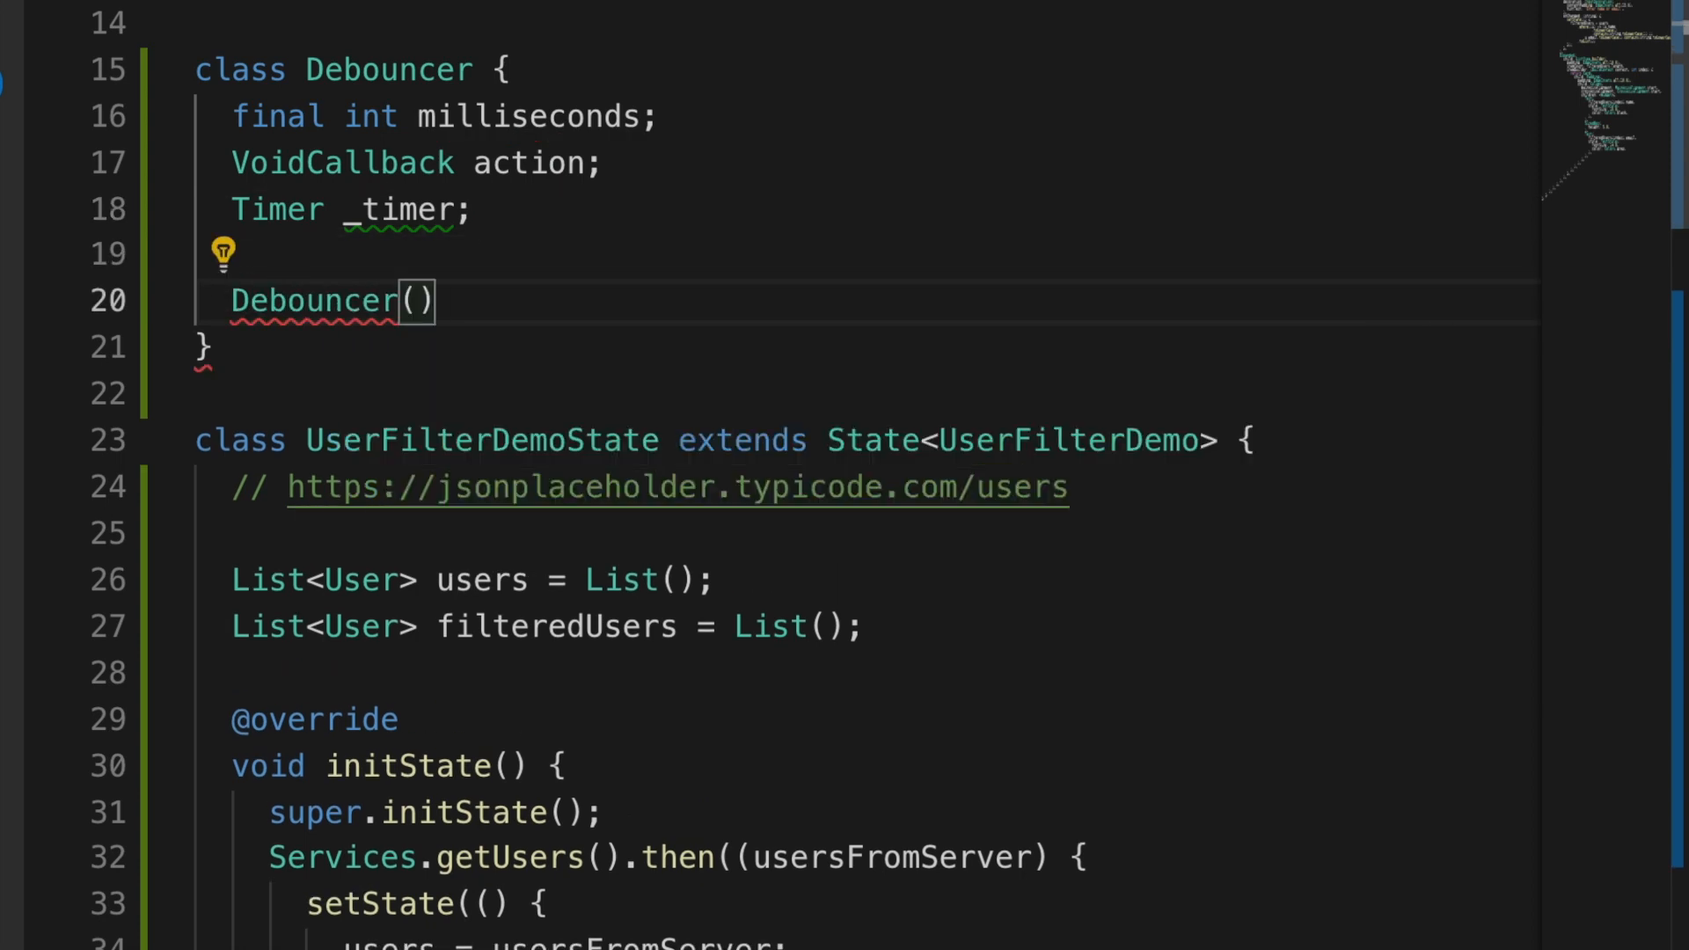
{"action": "type", "text": ";"}
Step: Add the constructor Debouncer({this.milliseconds}) and an empty run() {} method
{"action": "key", "text": "Left"}
{"action": "key", "text": "Left"}
{"action": "type", "text": "{}"}
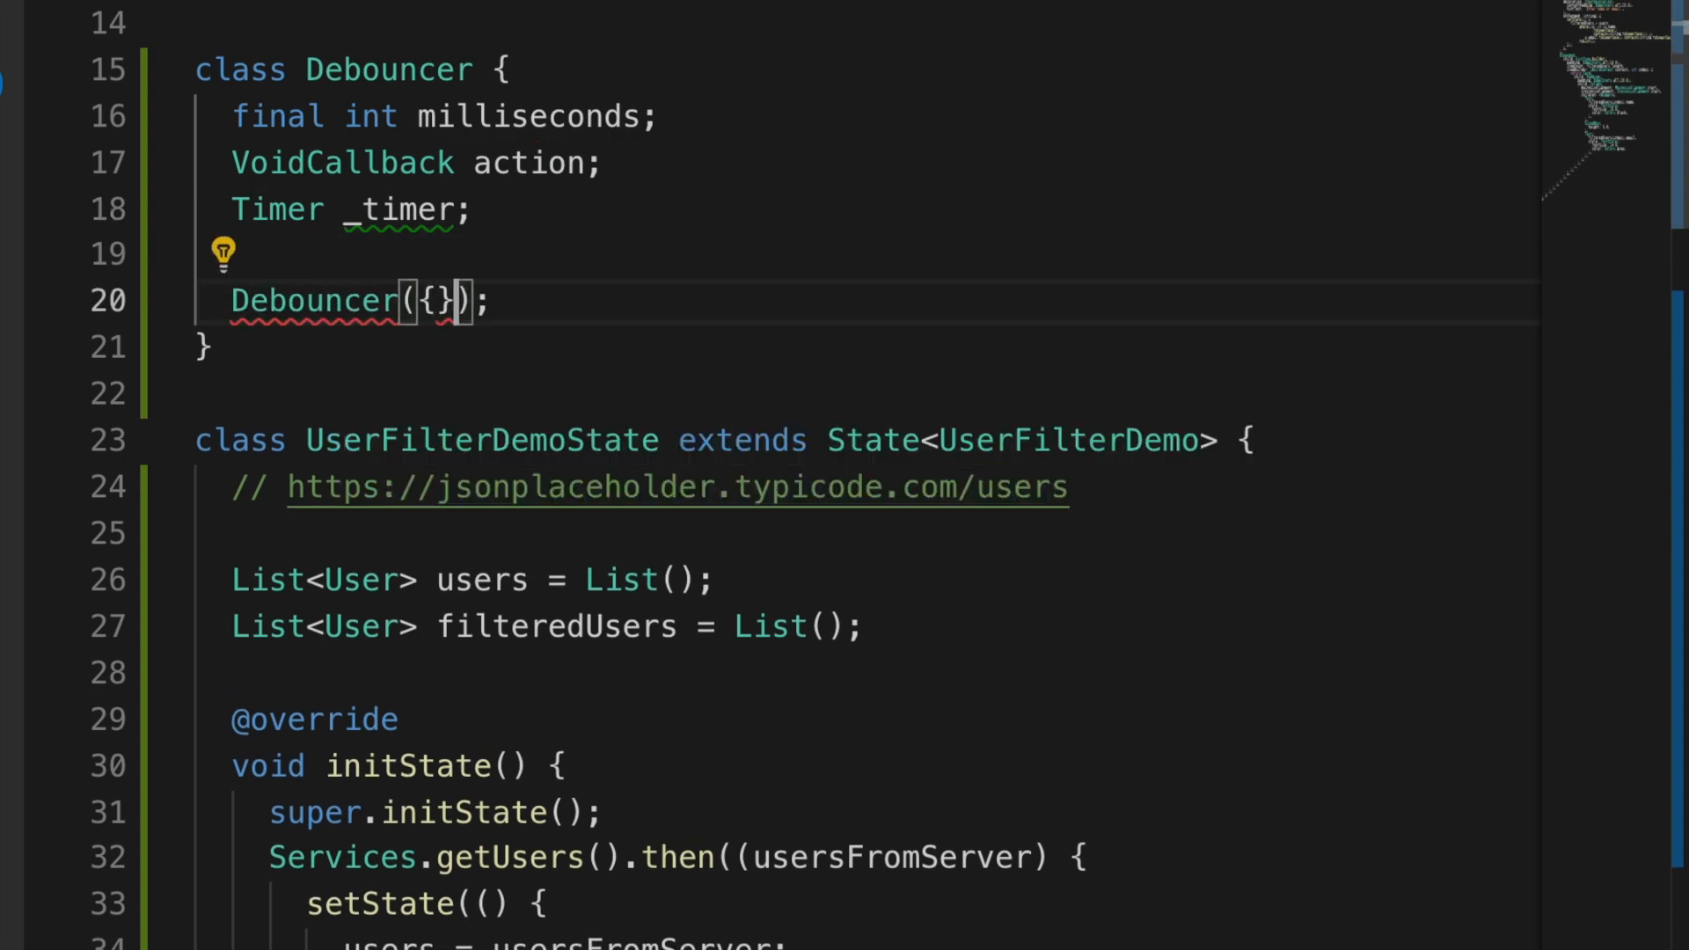
{"action": "key", "text": "Down"}
{"action": "key", "text": "Up"}
{"action": "key", "text": "Left"}
{"action": "type", "text": "this"}
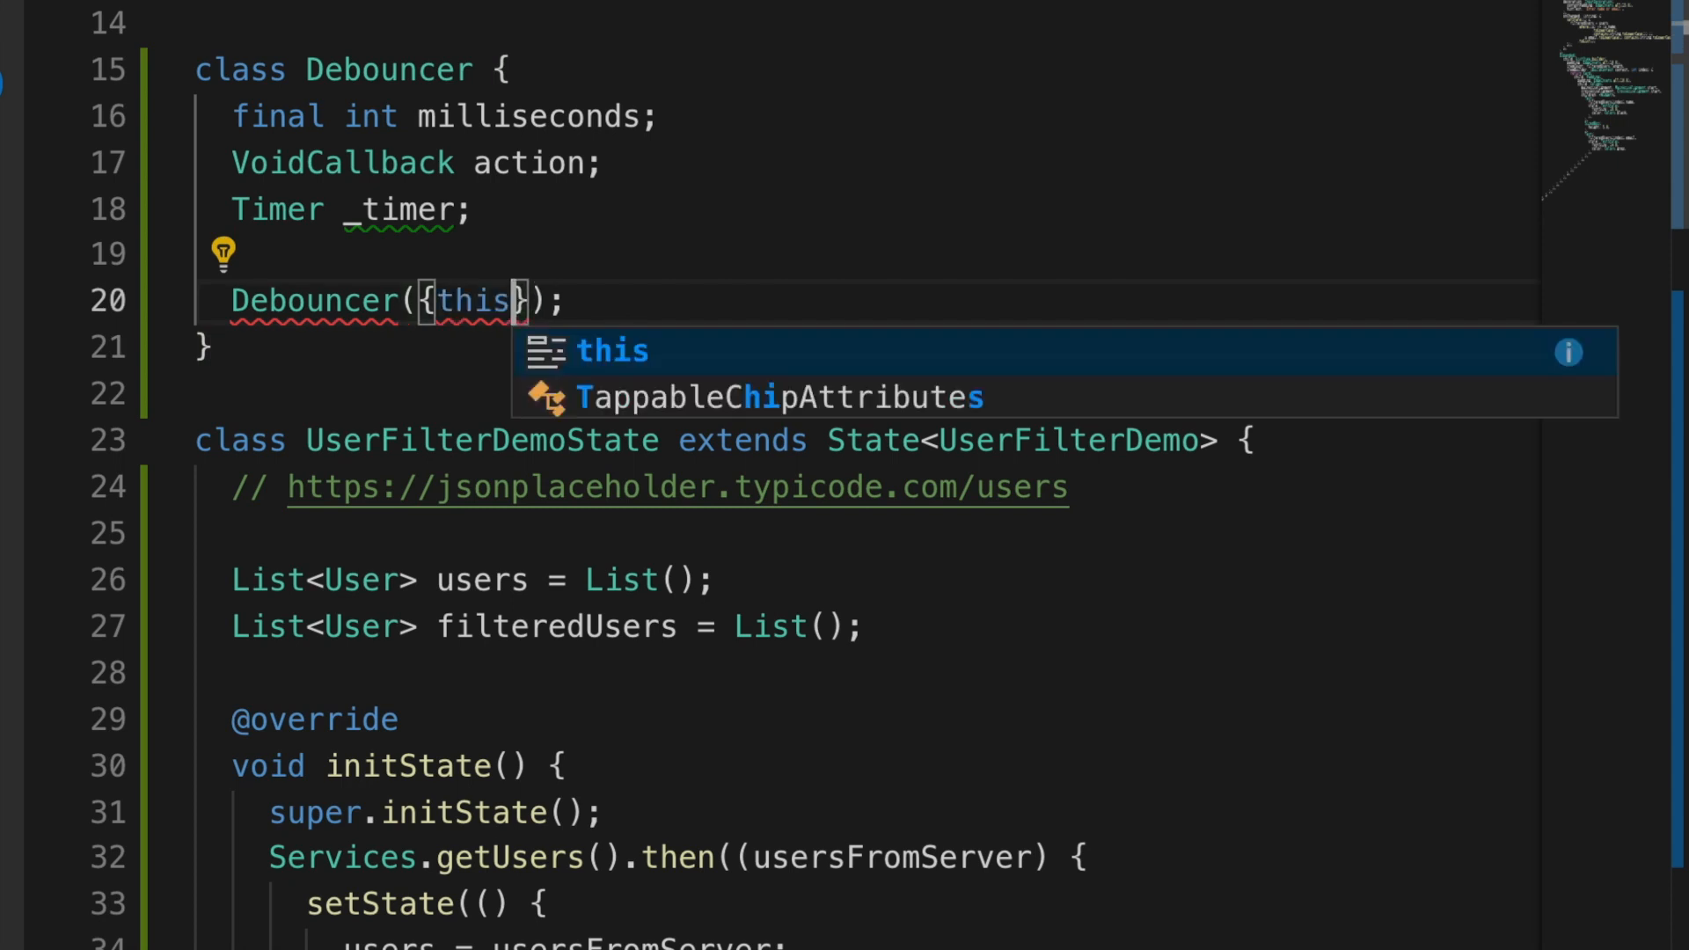
{"action": "type", "text": ".m"}
{"action": "key", "text": "Tab"}
{"action": "key", "text": "Right"}
{"action": "key", "text": "End"}
{"action": "key", "text": "Return"}
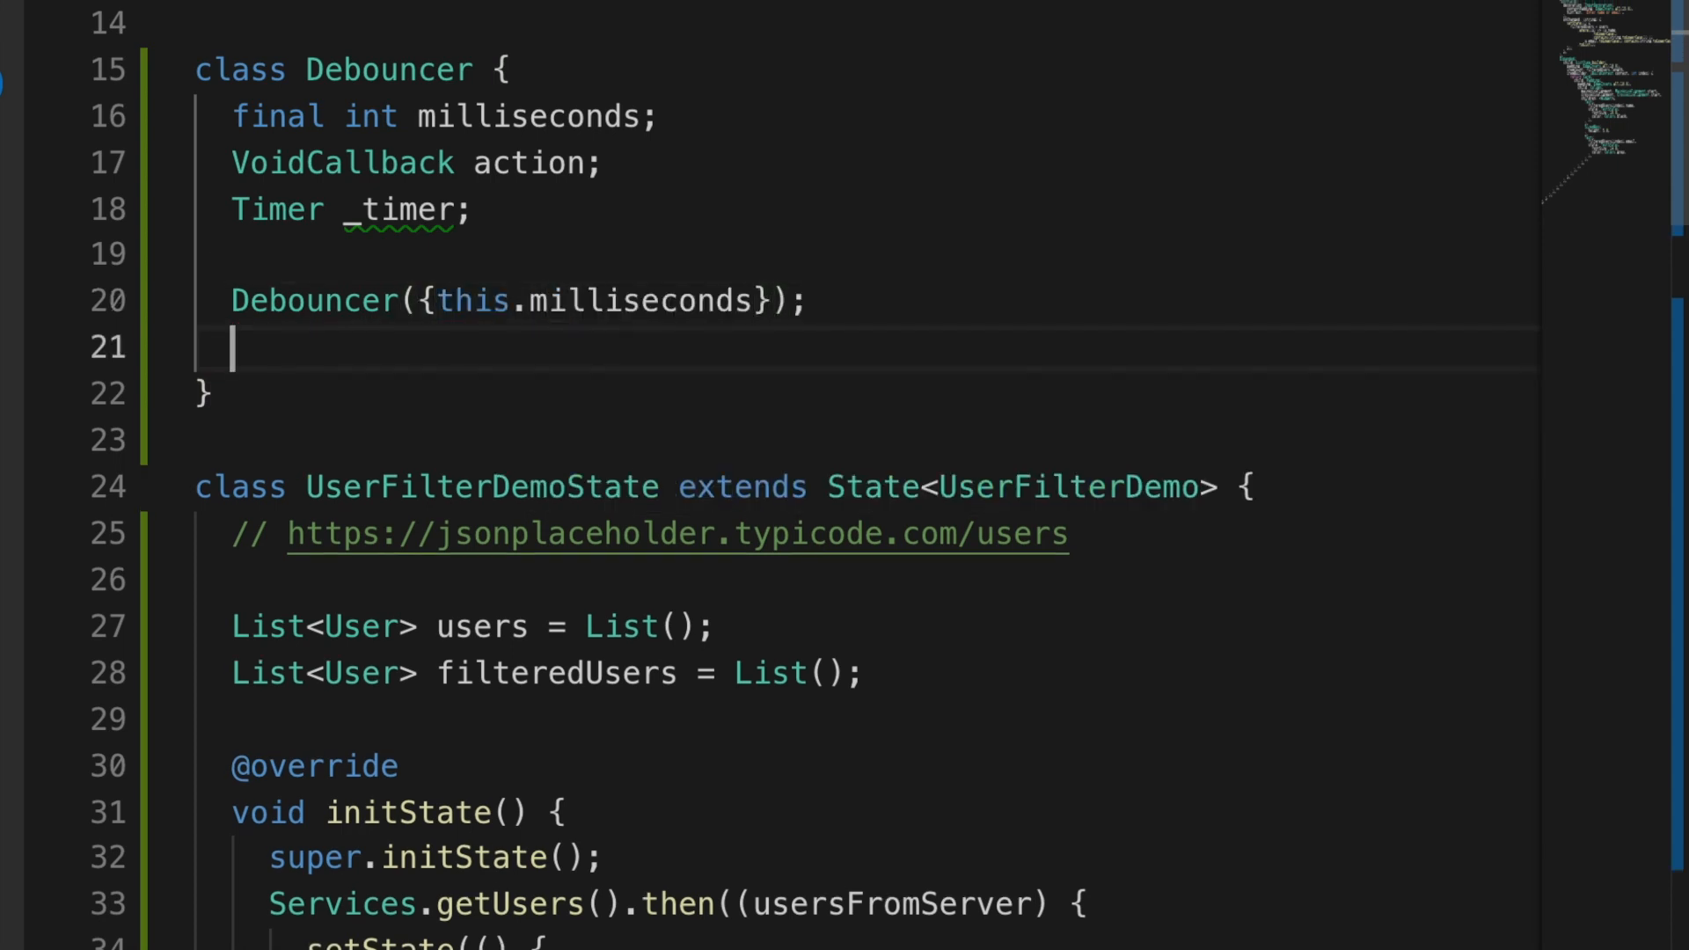
{"action": "key", "text": "Return"}
{"action": "type", "text": "run()"}
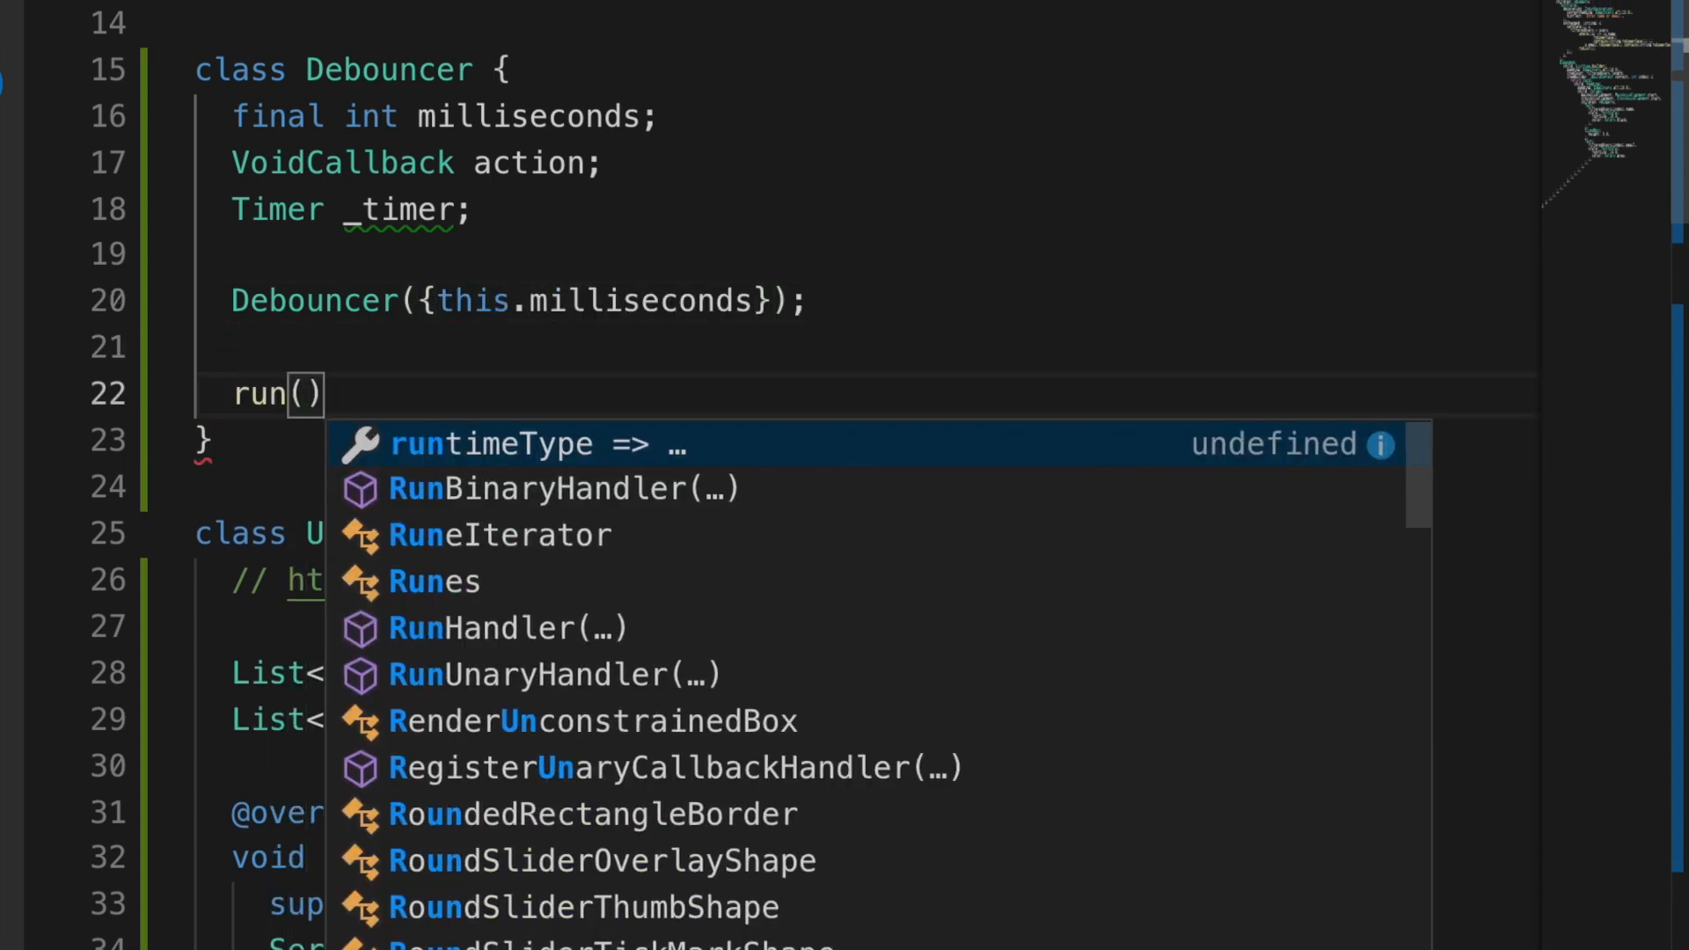
{"action": "key", "text": "Escape"}
{"action": "type", "text": "{"}
{"action": "key", "text": "Return"}
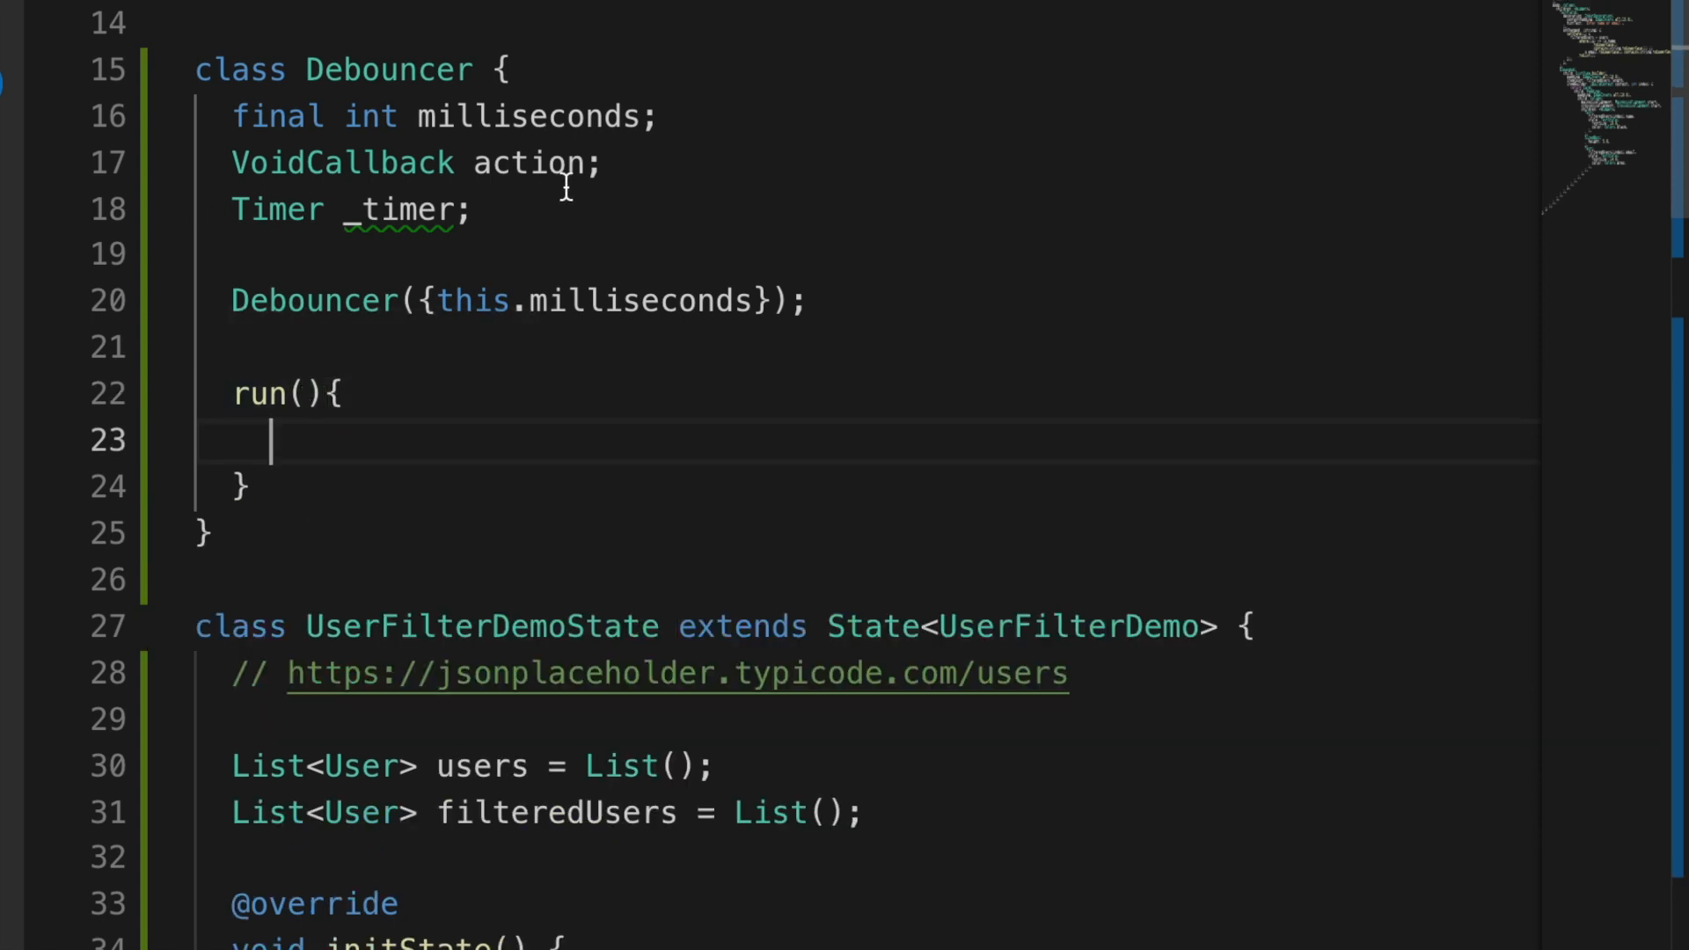
Step: Copy the VoidCallback action declaration for reuse as run's parameter
{"action": "left_click_drag", "start_coordinate": [589, 163], "coordinate": [232, 163]}
{"action": "key", "text": "ctrl+c"}
Step: Give run a VoidCallback action parameter and cancel _timer when it is not null
{"action": "left_click", "coordinate": [304, 394]}
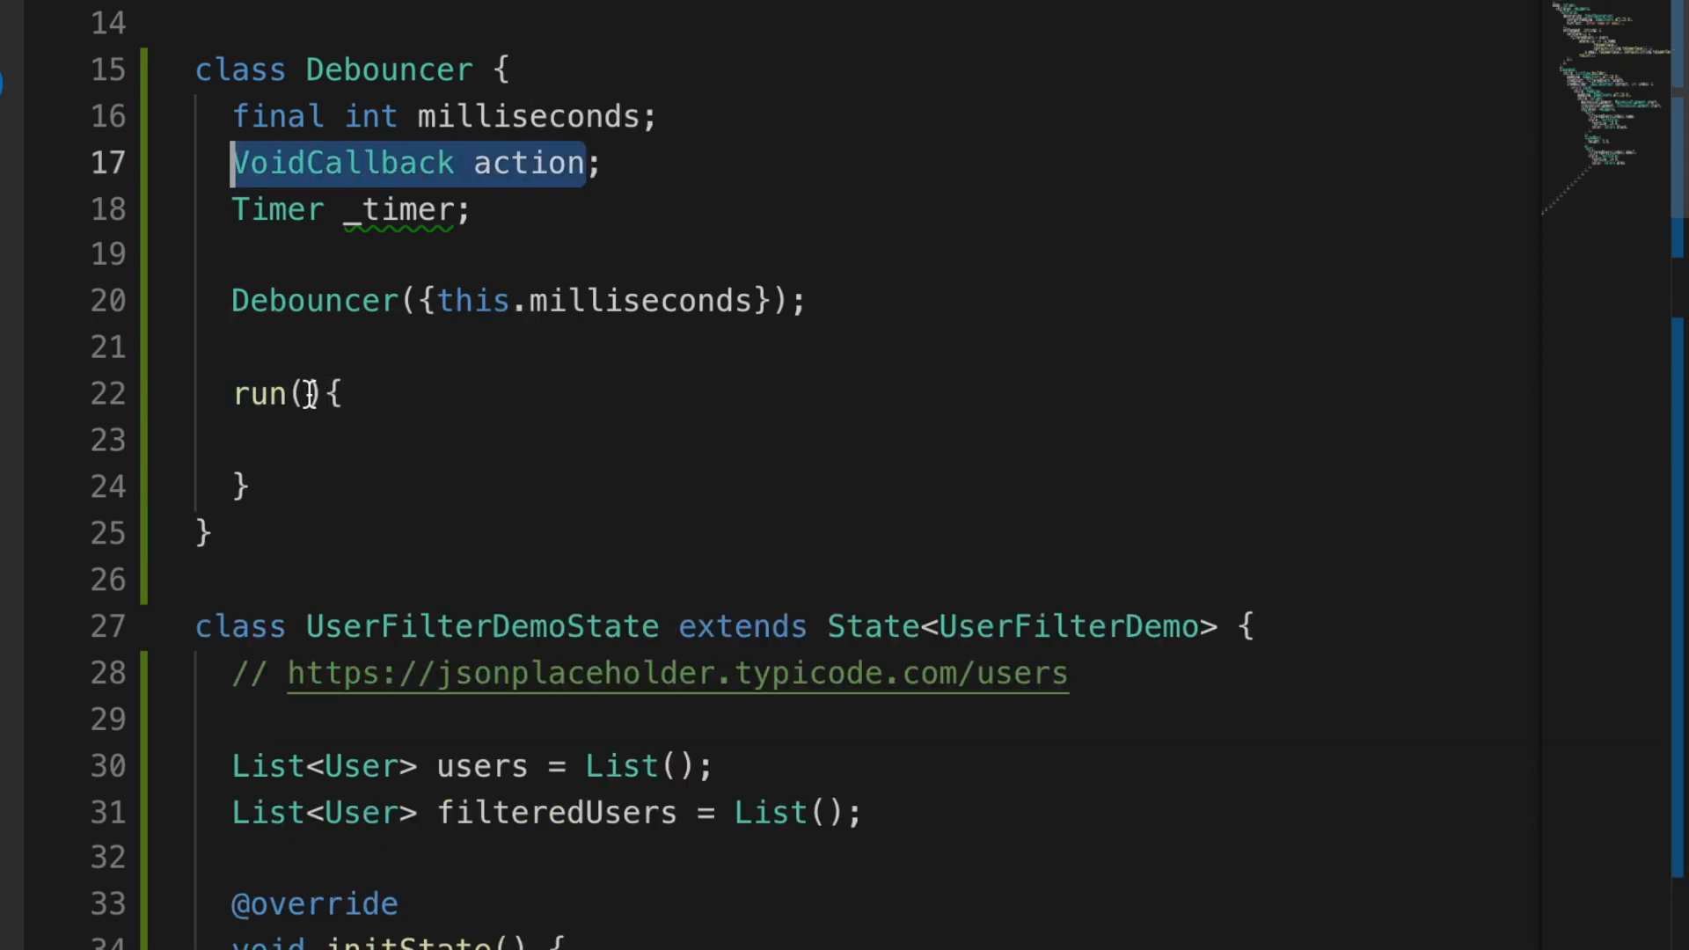
{"action": "key", "text": "ctrl+v"}
{"action": "left_click", "coordinate": [441, 441]}
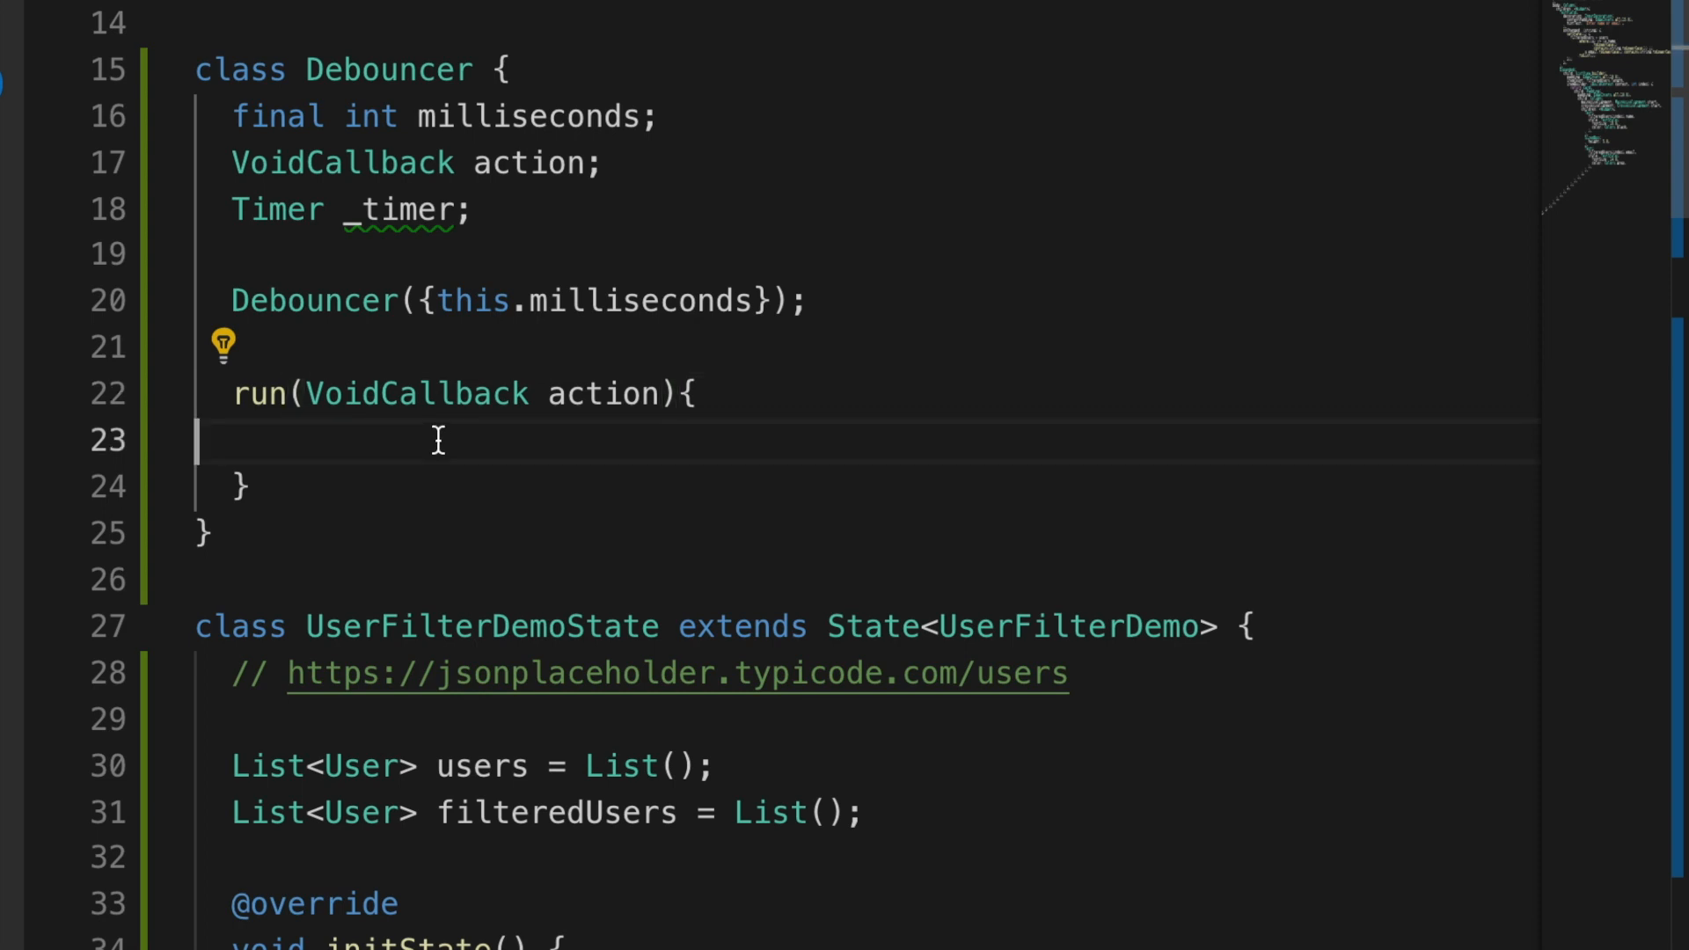
{"action": "type", "text": "if(null != "}
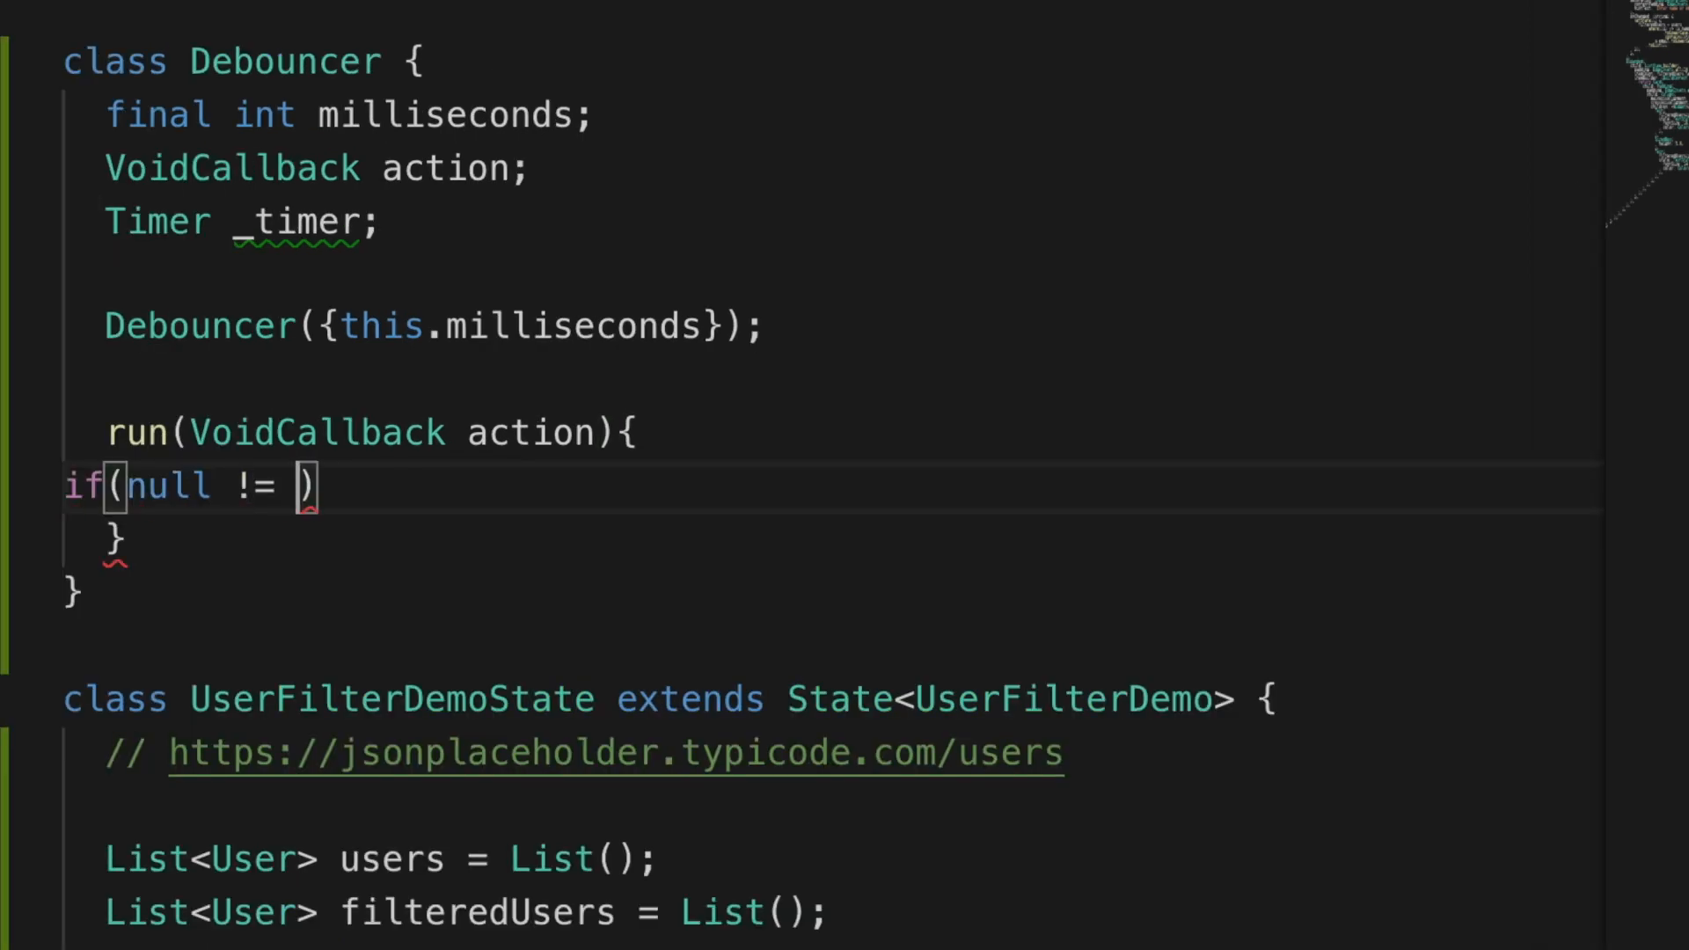
{"action": "type", "text": "_timer"}
{"action": "key", "text": "Right"}
{"action": "type", "text": "{"}
{"action": "key", "text": "Return"}
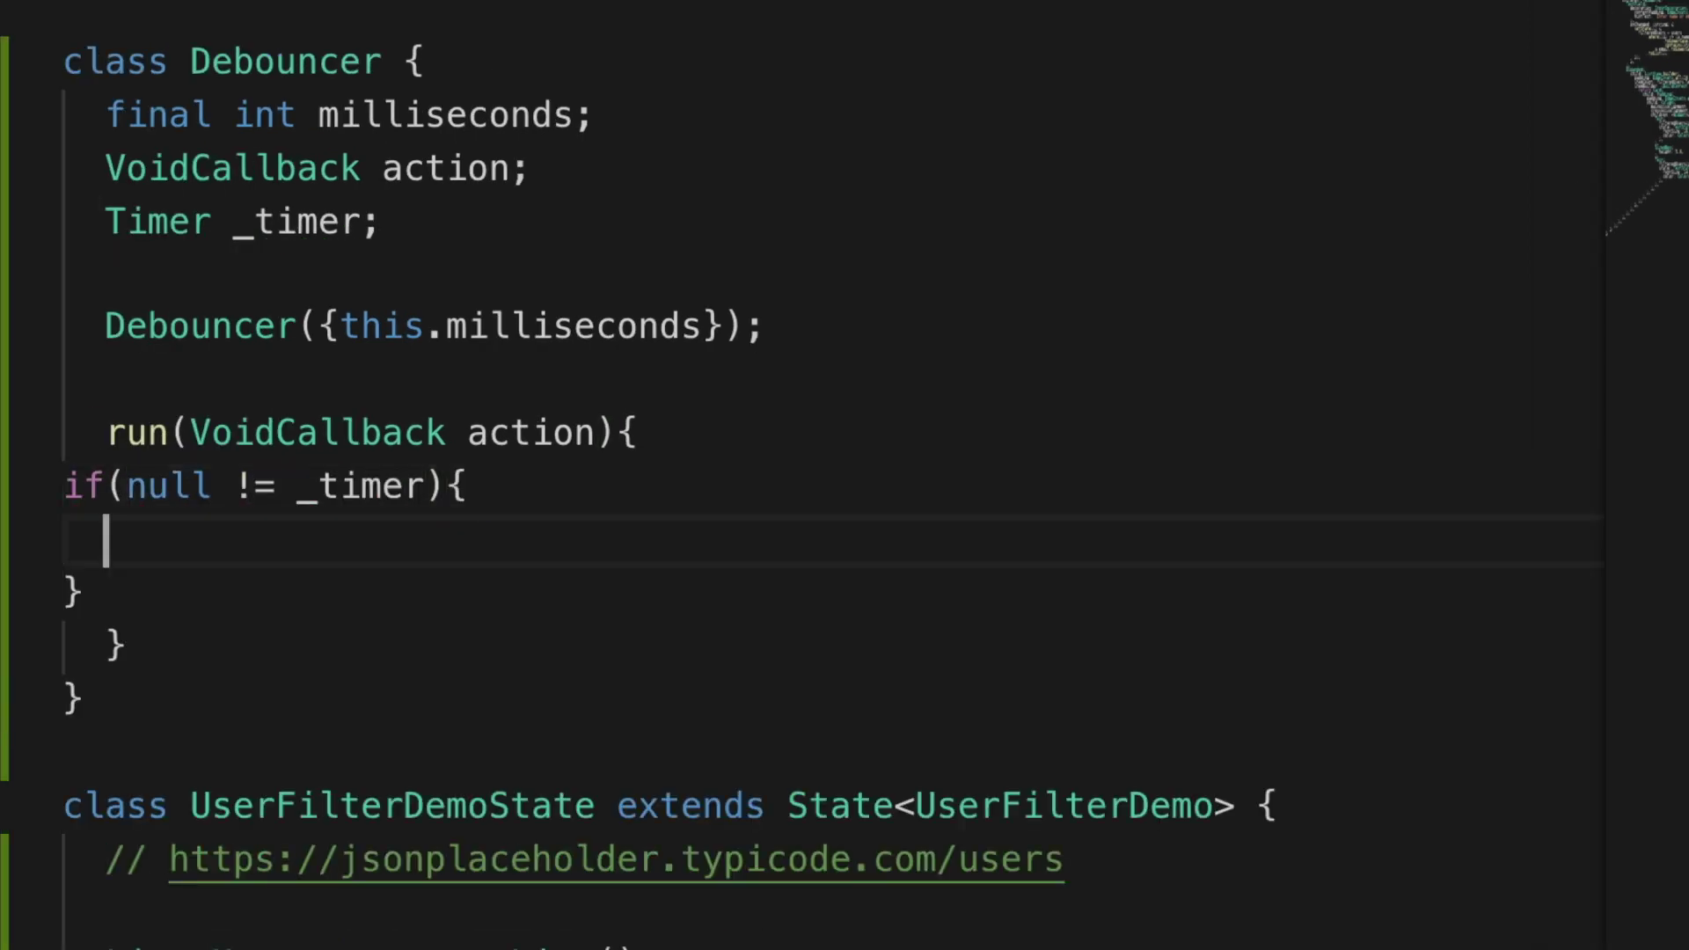
{"action": "type", "text": "_"}
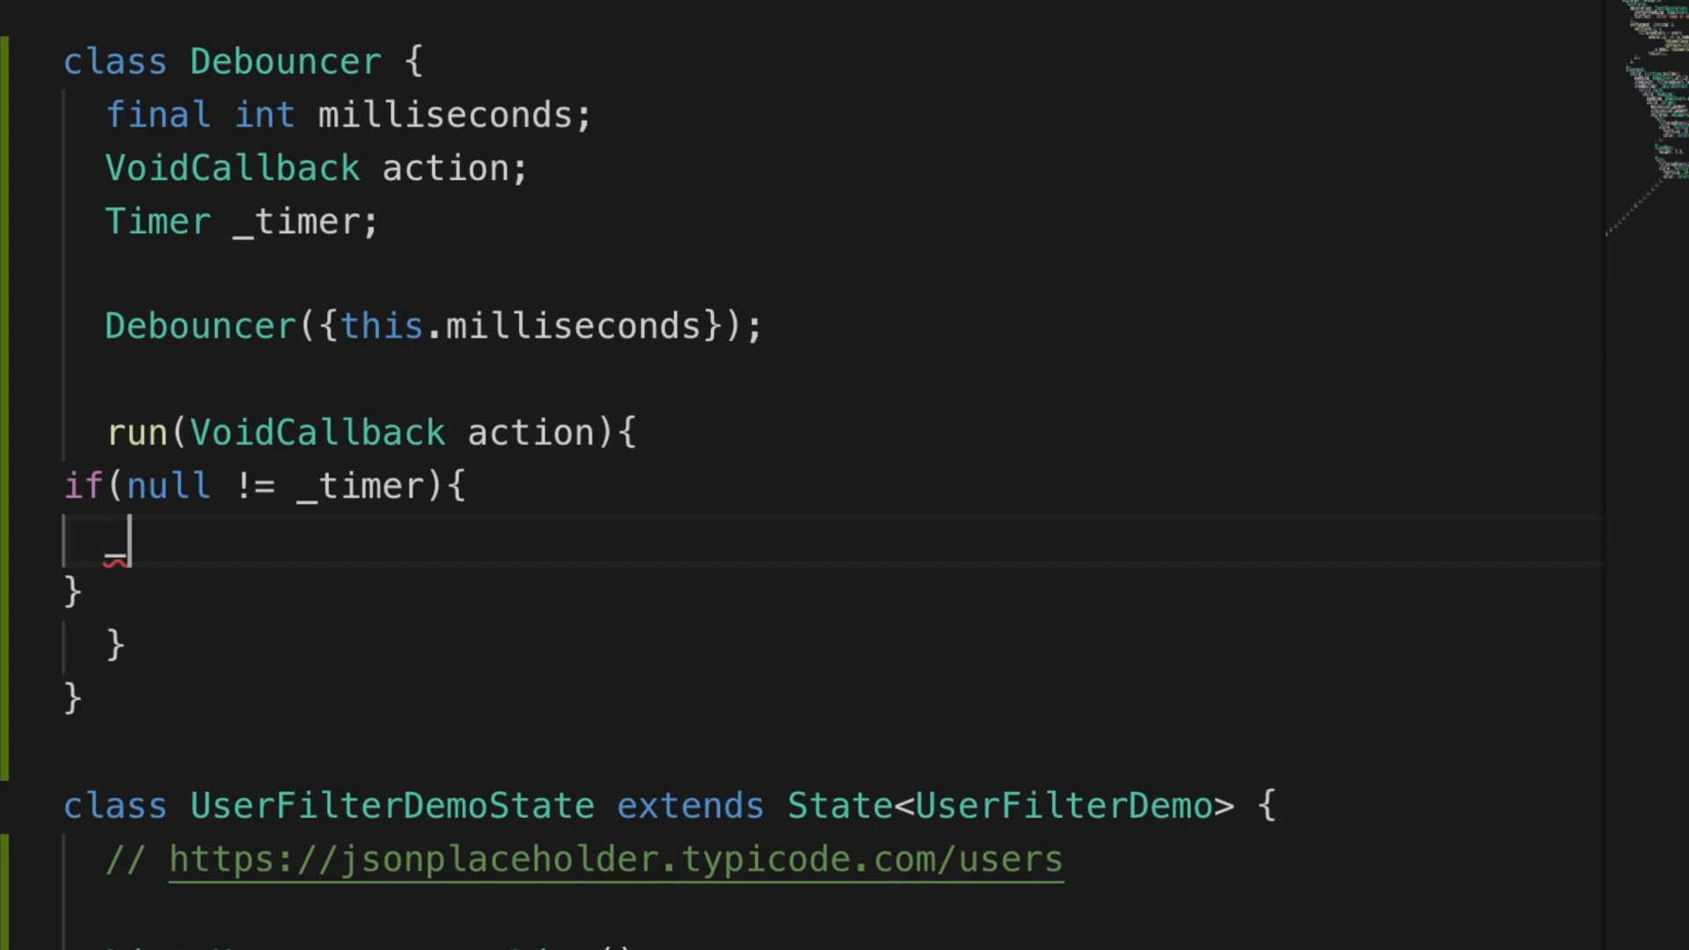
{"action": "type", "text": "timer.ca"}
{"action": "key", "text": "Tab"}
{"action": "type", "text": ";"}
{"action": "key", "text": "shift+alt+f"}
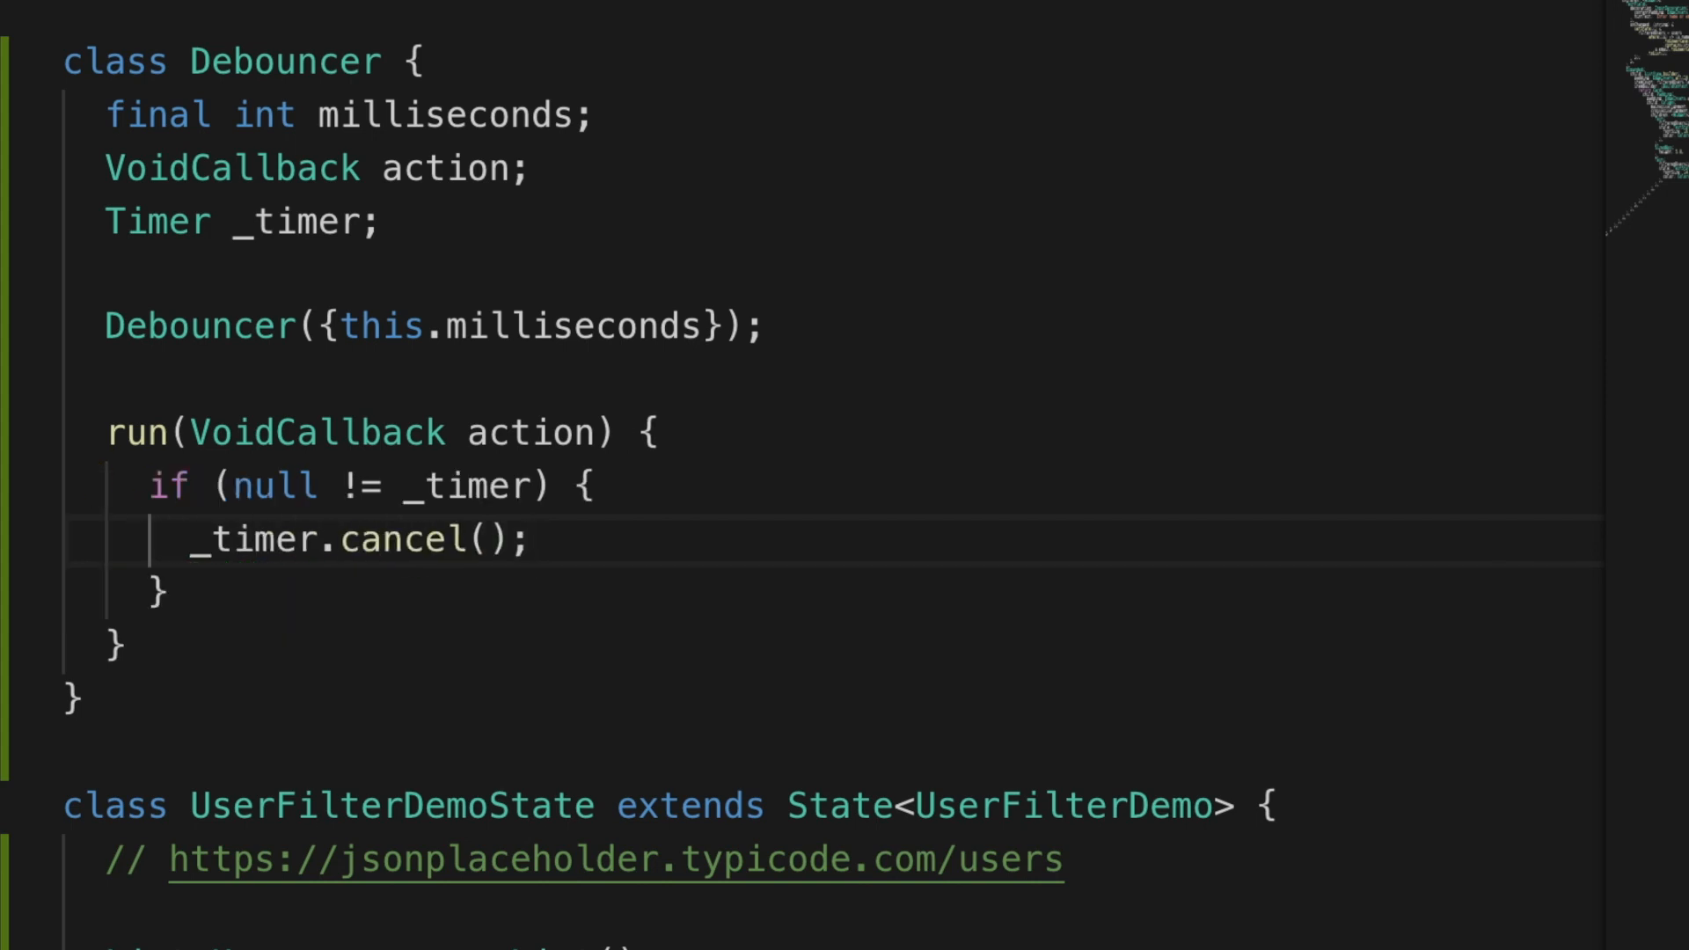
{"action": "key", "text": "Down"}
{"action": "key", "text": "Return"}
{"action": "type", "text": "_timer = Timer();"}
Step: Assign _timer = Timer(Duration(milliseconds: milliseconds), action); and add a blank line below the URL comment
{"action": "key", "text": "Left"}
{"action": "key", "text": "Left"}
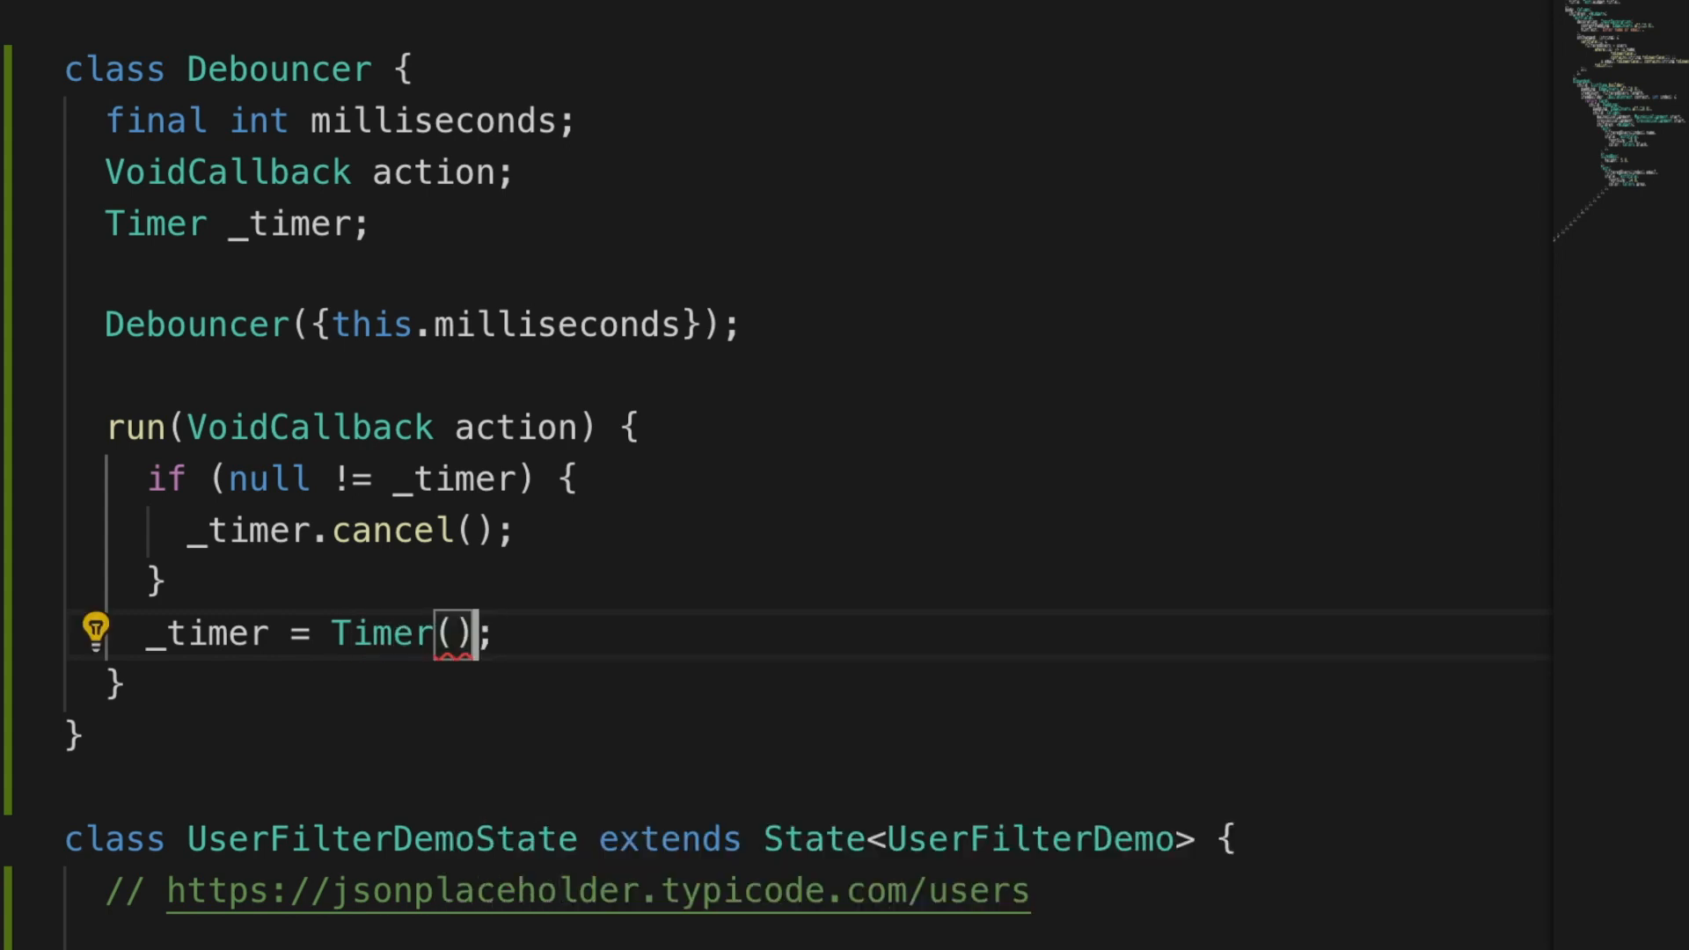
{"action": "type", "text": "Dura"}
{"action": "key", "text": "Tab"}
{"action": "type", "text": "("}
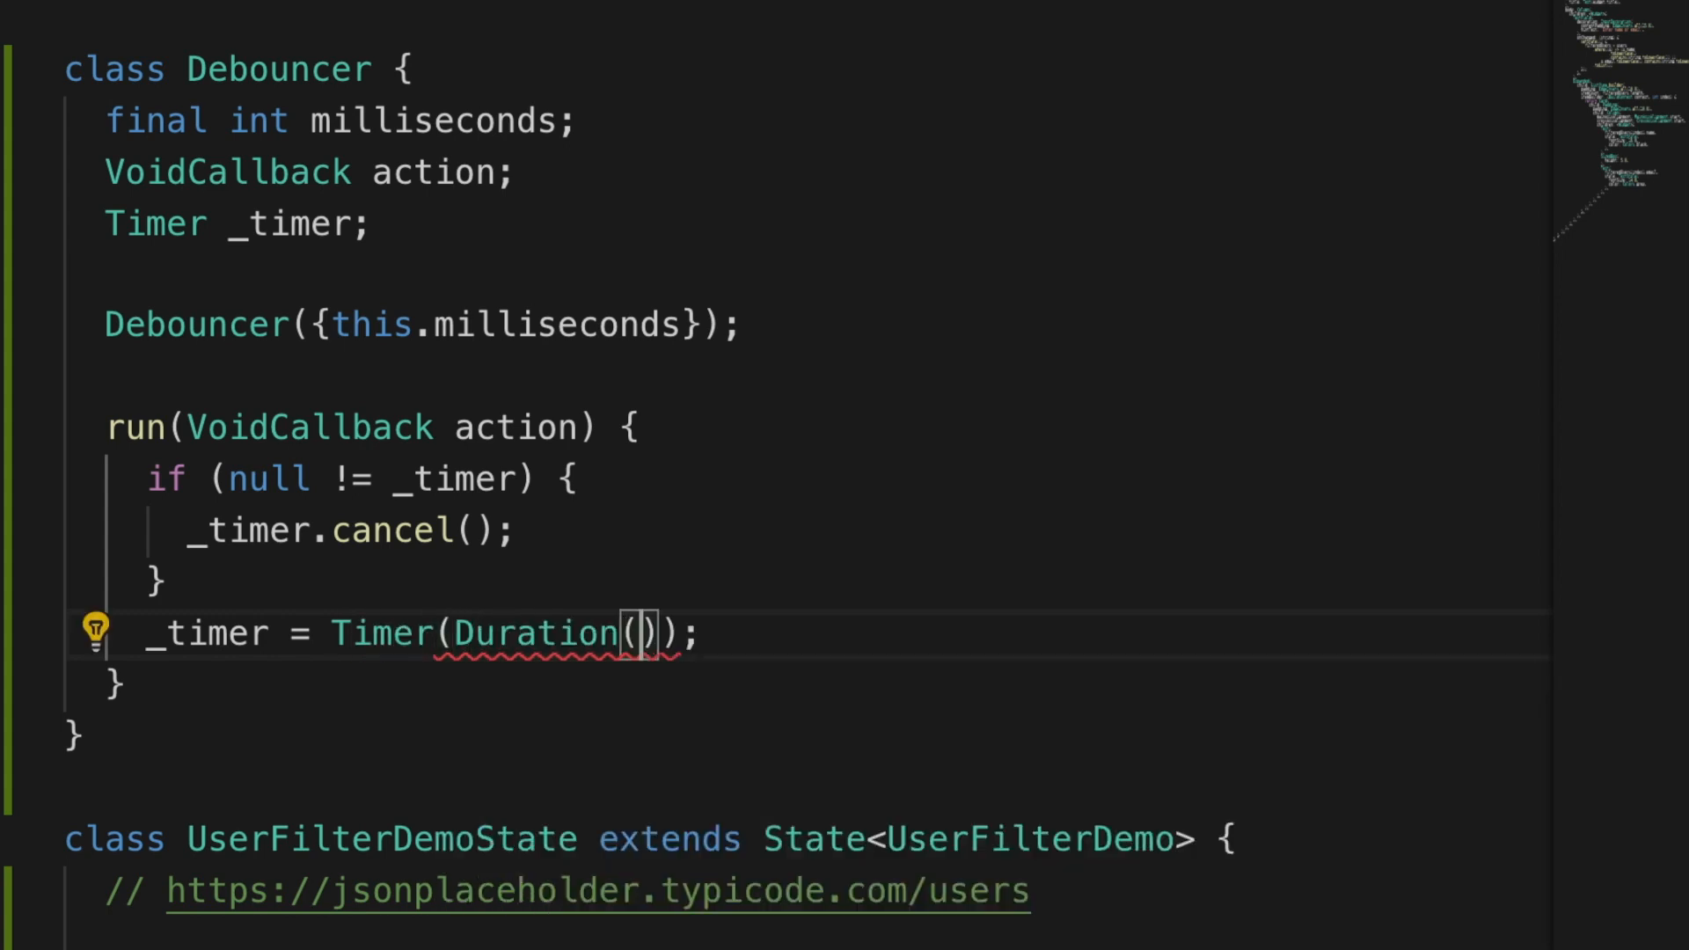
{"action": "type", "text": "mi"}
{"action": "key", "text": "Tab"}
{"action": "type", "text": "mi"}
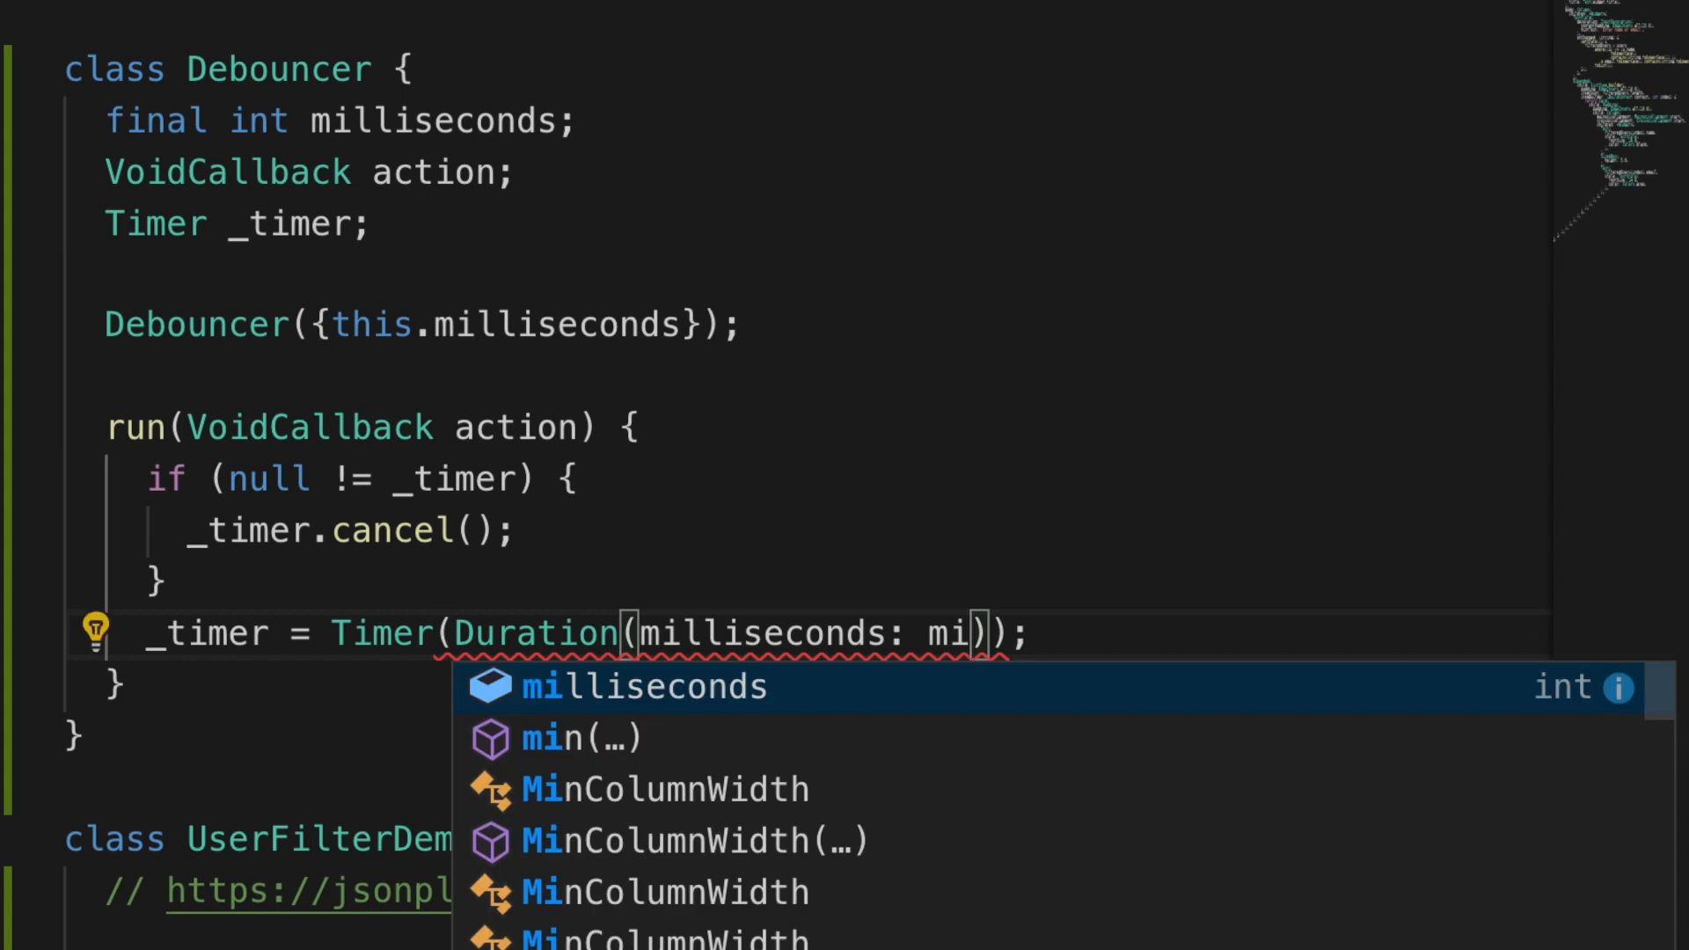
{"action": "key", "text": "Tab"}
{"action": "key", "text": "Right"}
{"action": "type", "text": ", action"}
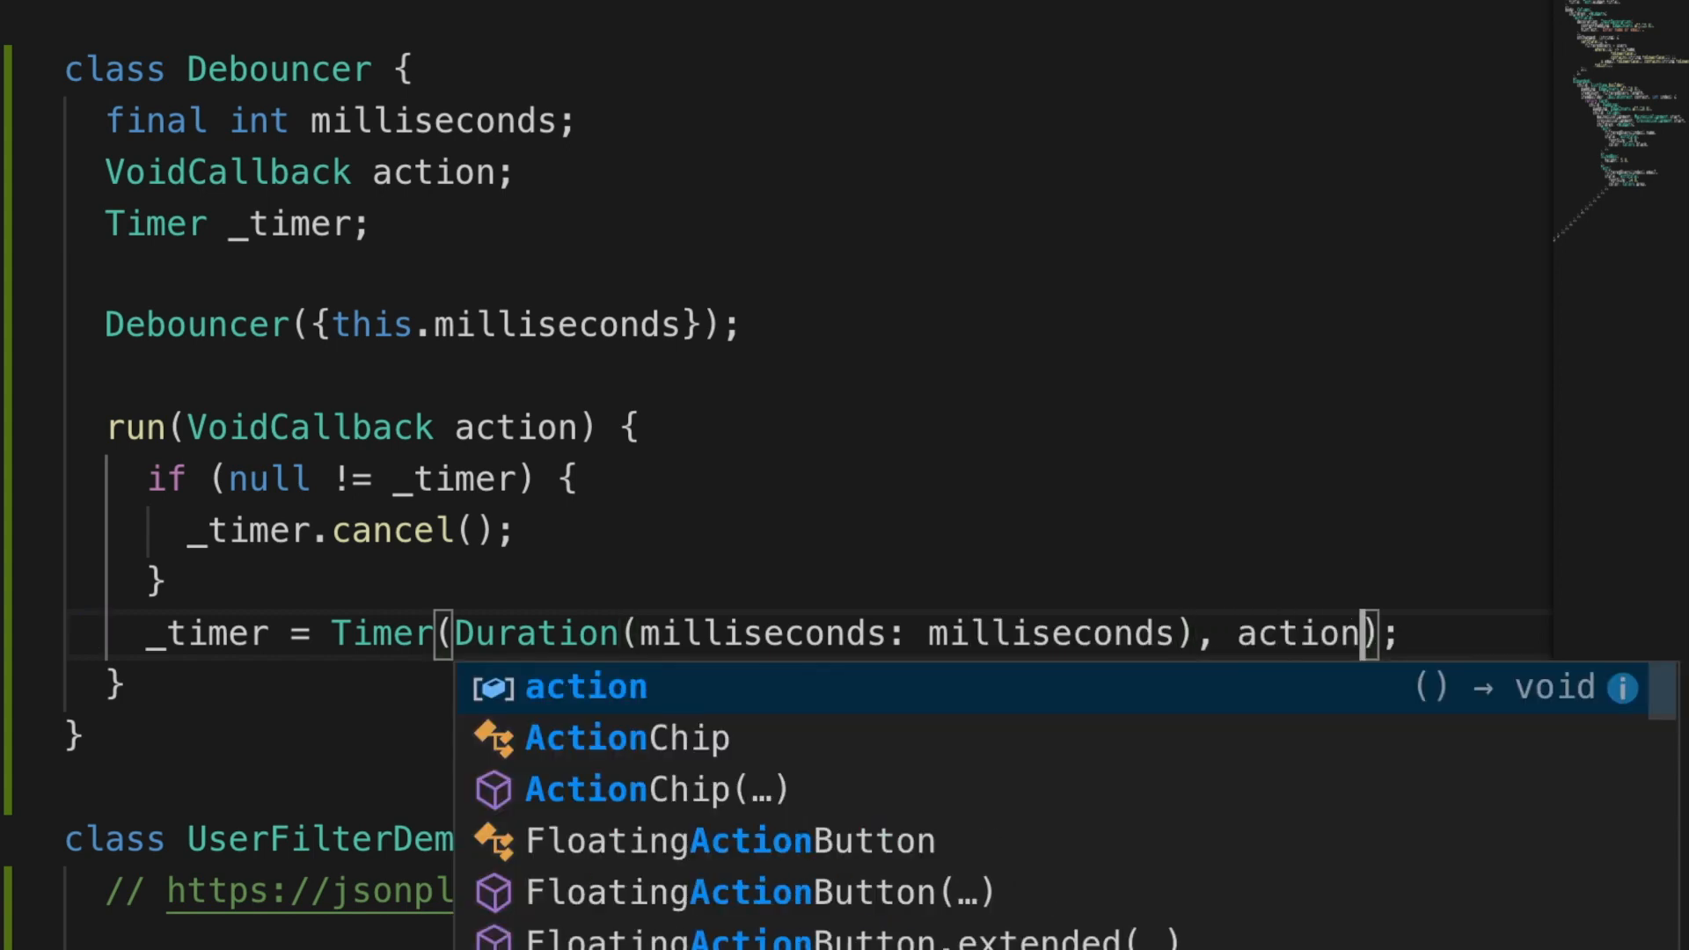
{"action": "key", "text": "Escape"}
{"action": "left_click", "coordinate": [970, 528]}
{"action": "scroll", "coordinate": [948, 529], "scroll_direction": "down", "scroll_amount": 5}
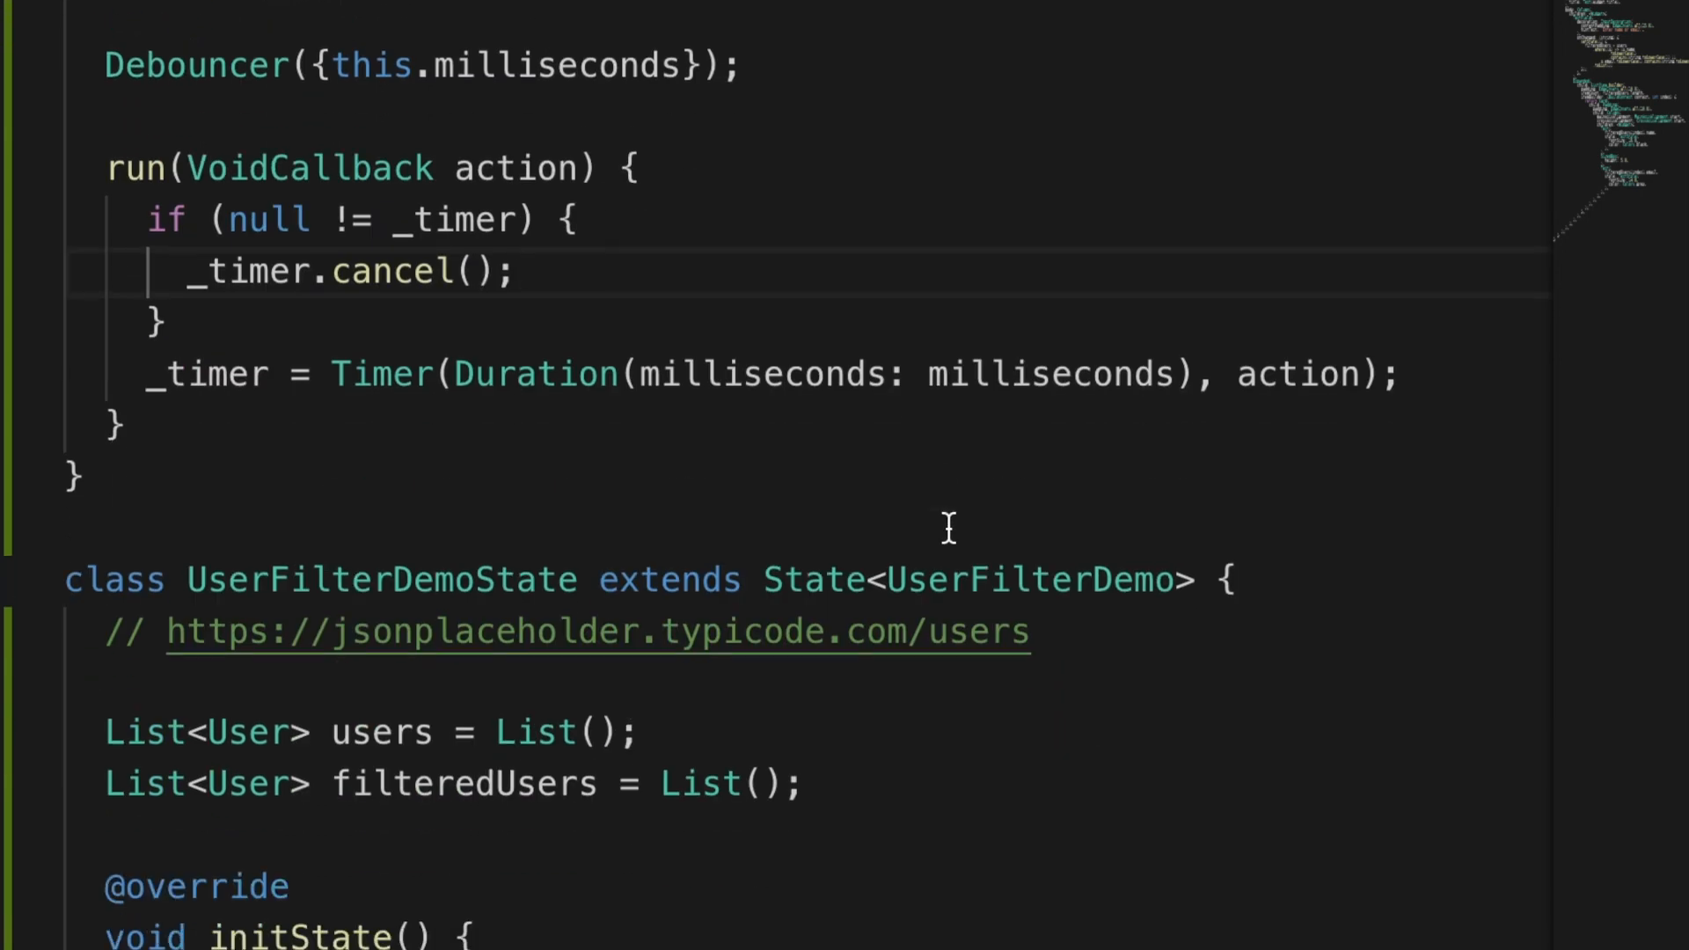
{"action": "scroll", "coordinate": [948, 529], "scroll_direction": "down", "scroll_amount": 3}
{"action": "scroll", "coordinate": [947, 527], "scroll_direction": "down", "scroll_amount": 1}
{"action": "left_click", "coordinate": [656, 532]}
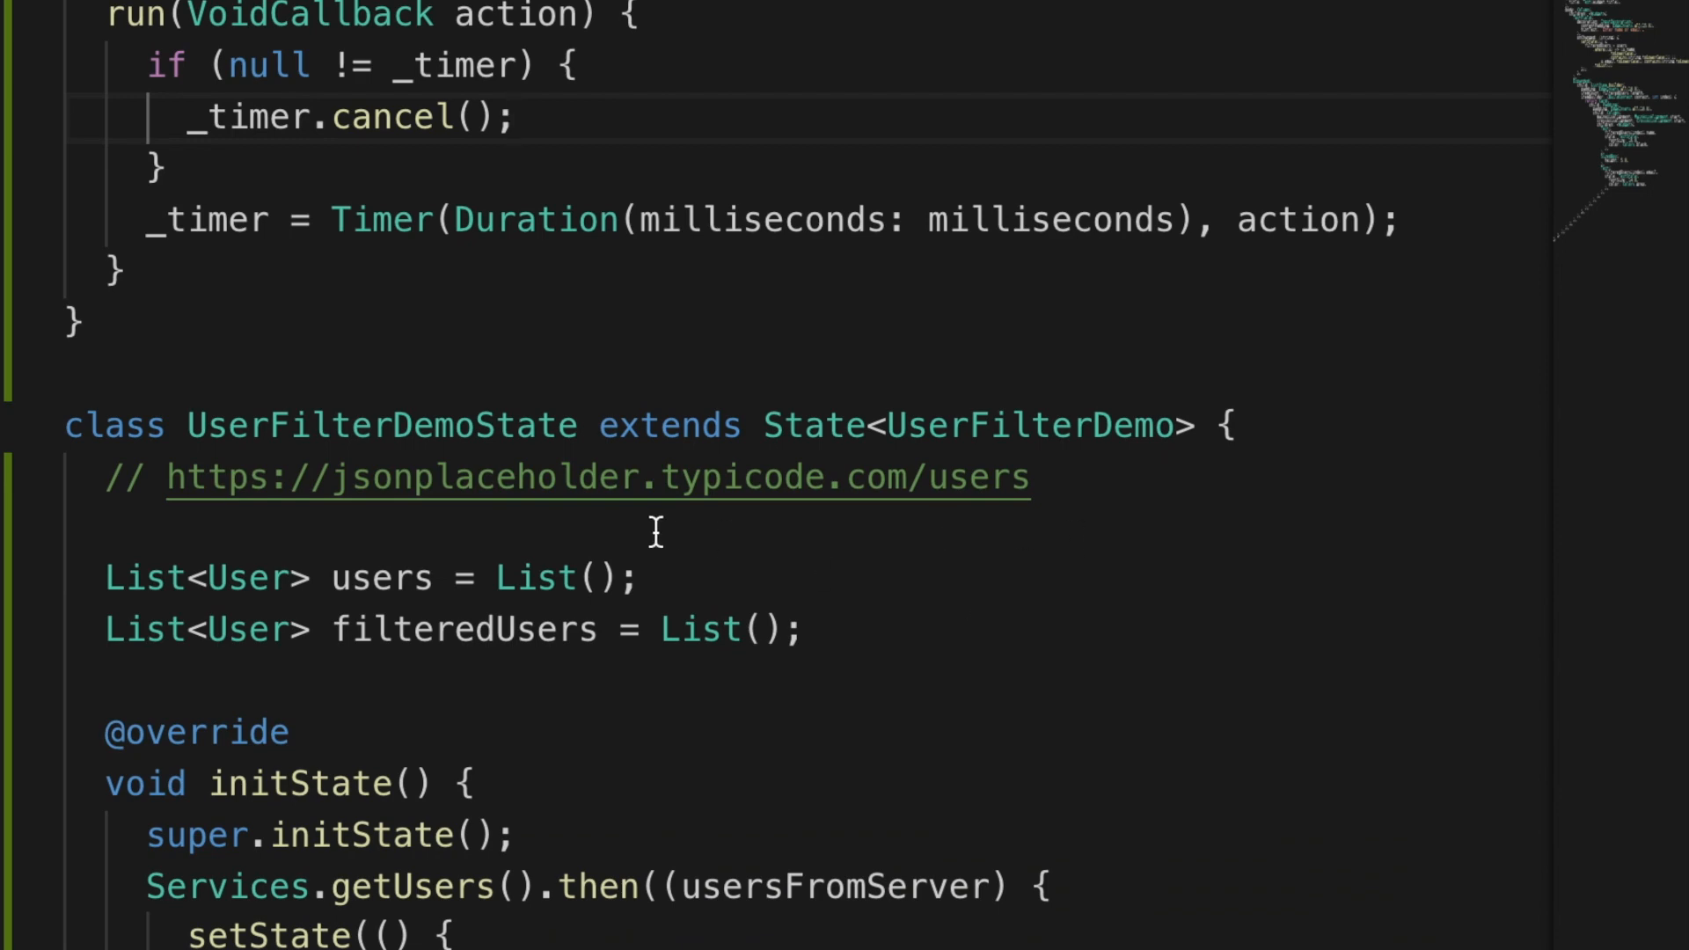
{"action": "key", "text": "Return"}
{"action": "type", "text": "final _debo"}
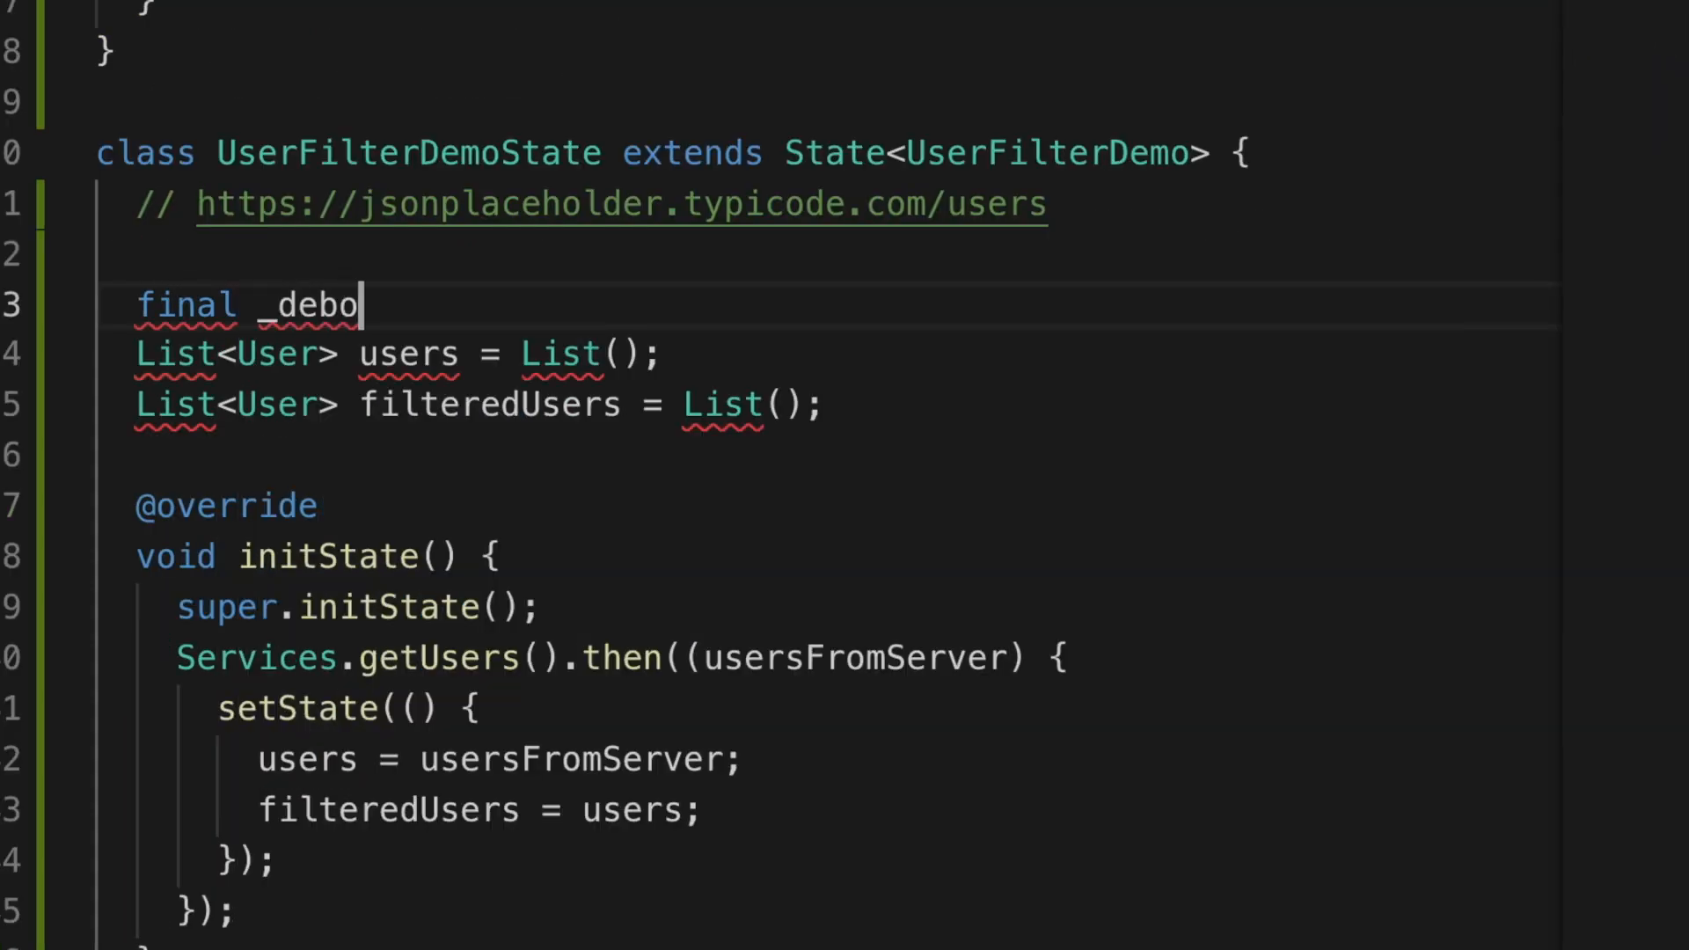
{"action": "type", "text": "uncer = Deb"}
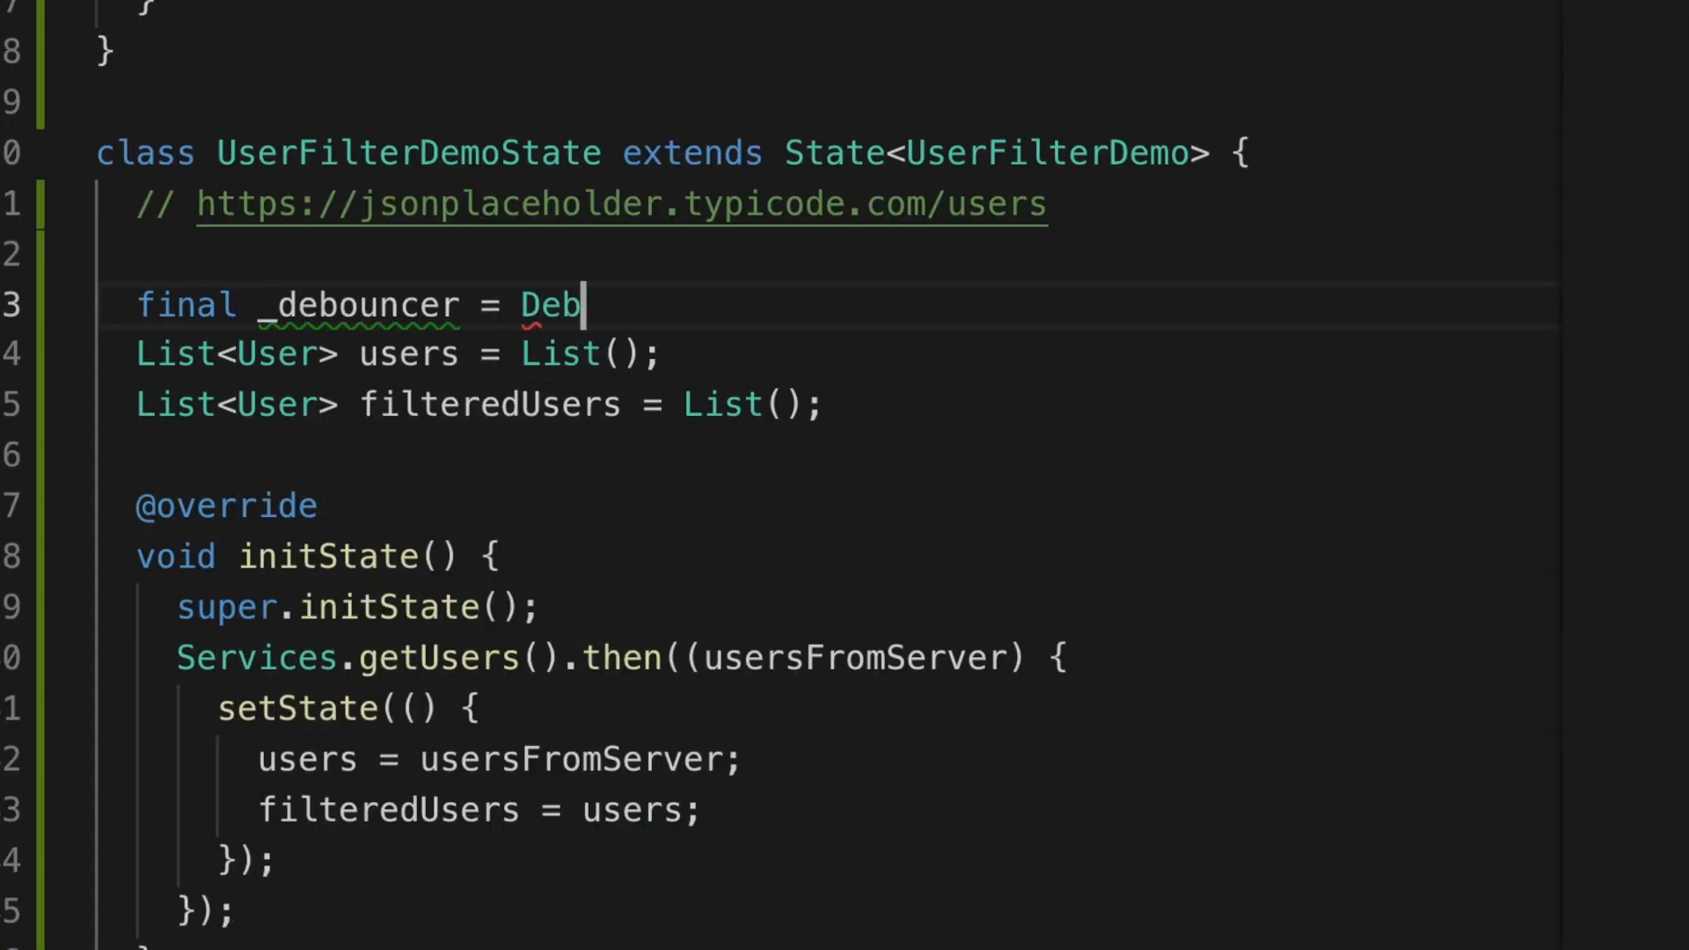
{"action": "type", "text": "ouncer();"}
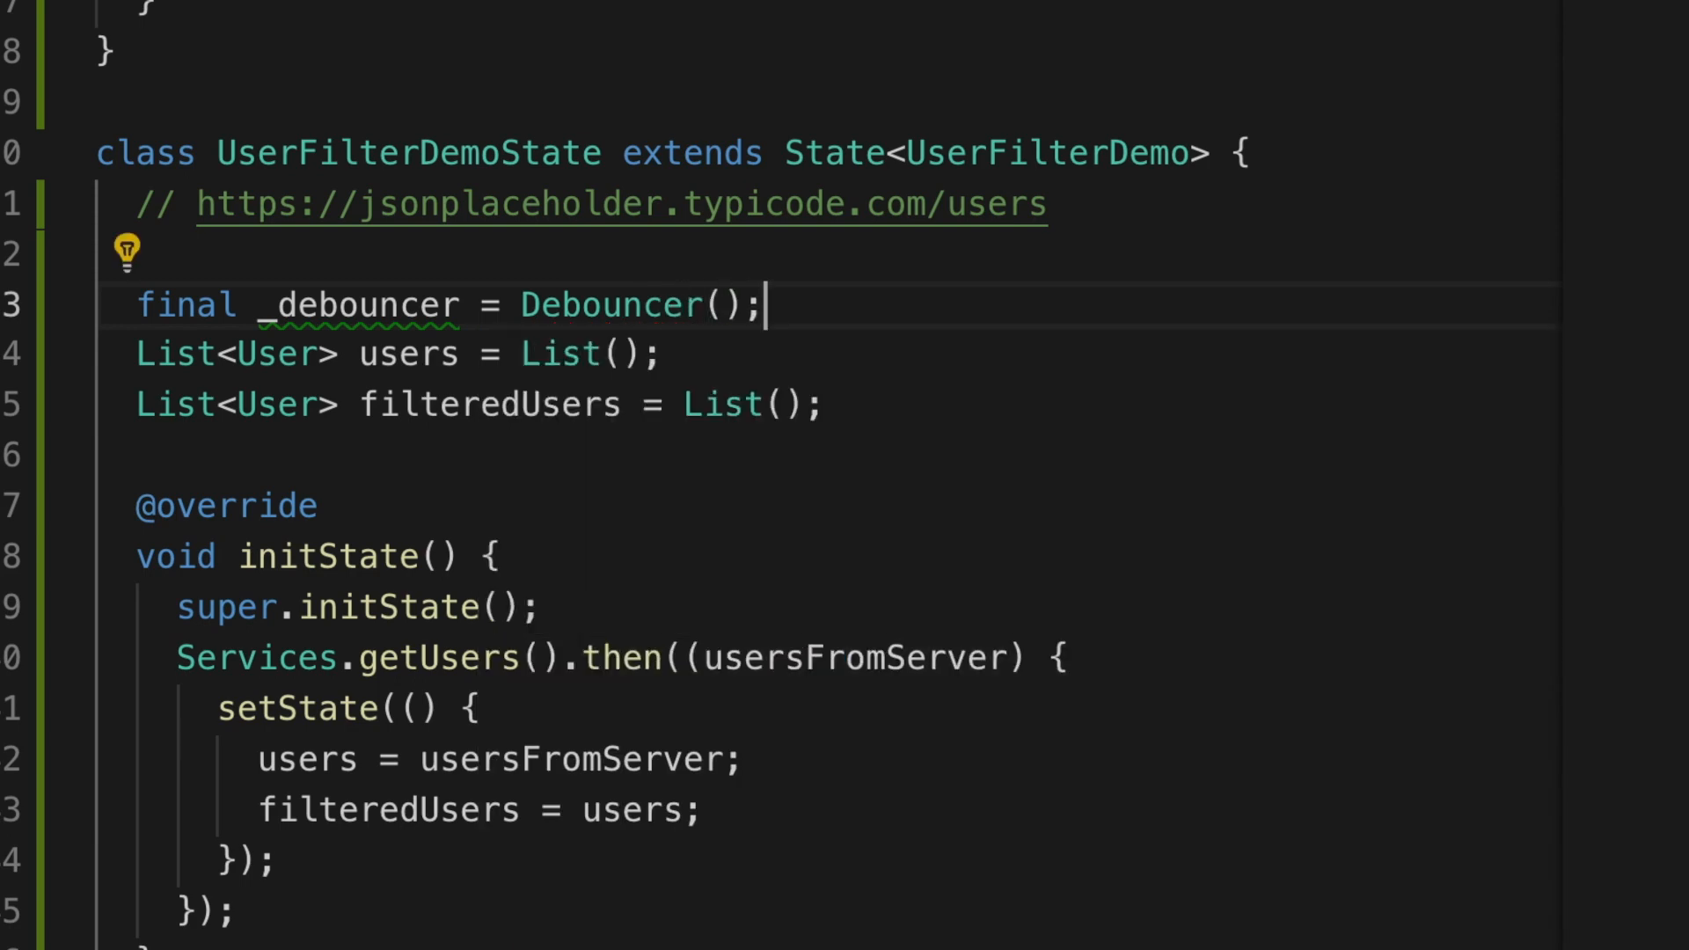
{"action": "type", "text": "mil"}
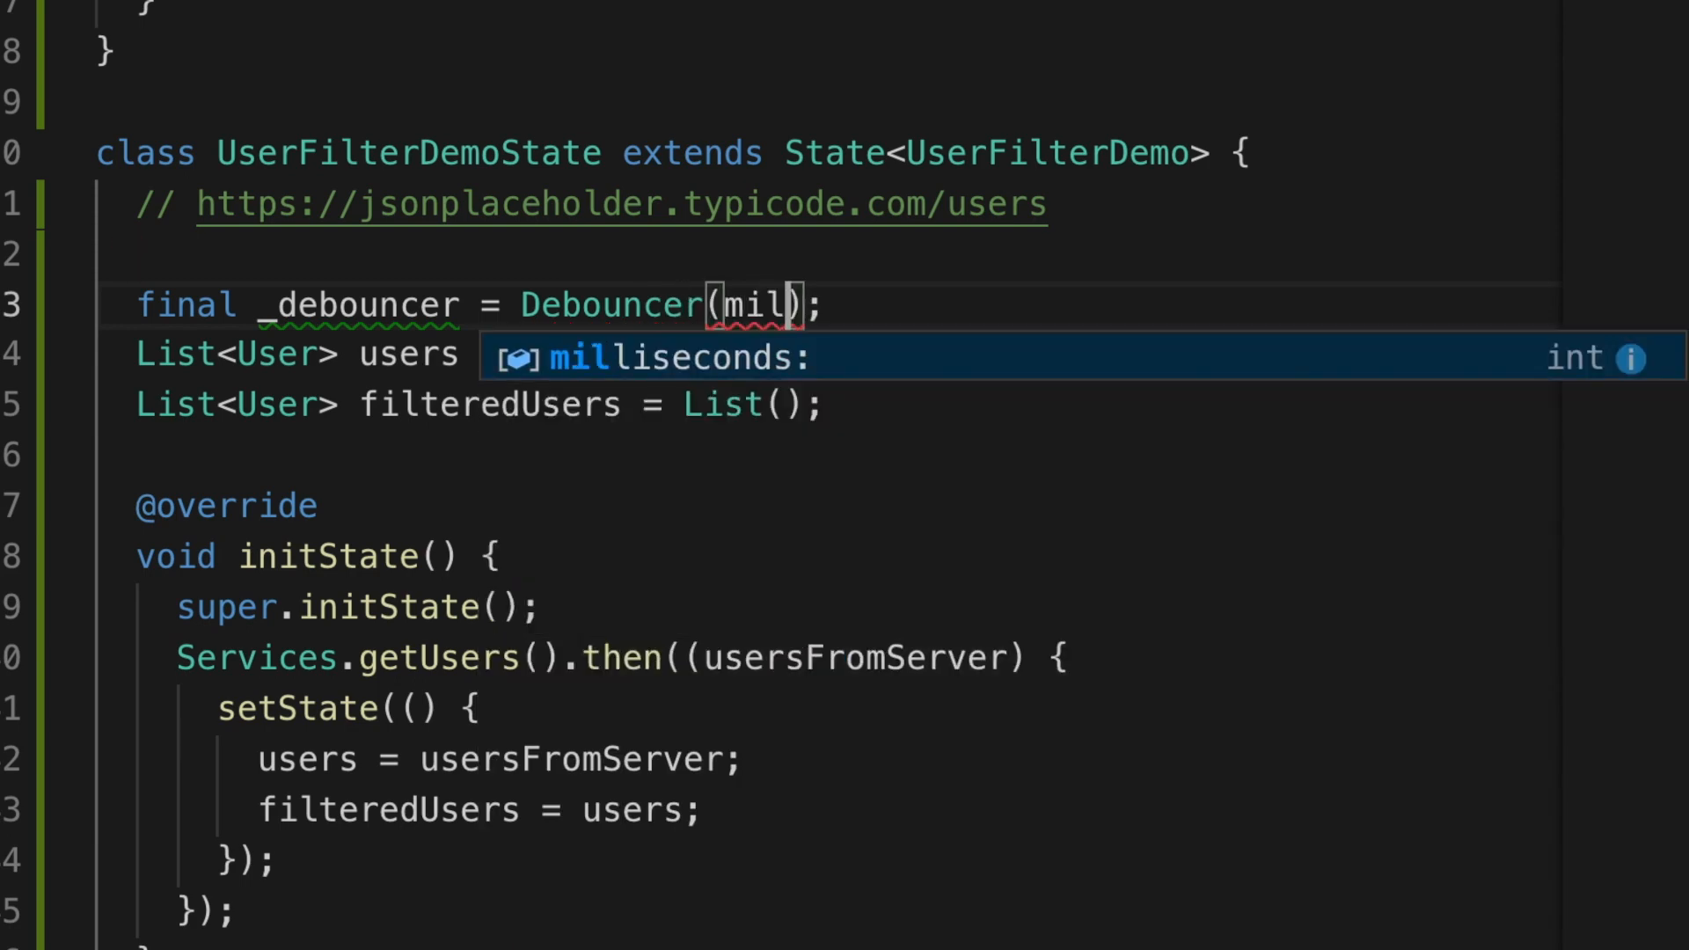
Step: Declare final _debouncer = Debouncer(milliseconds: 500); in UserFilterDemoState
{"action": "key", "text": "Tab"}
{"action": "type", "text": "500"}
Step: In onChanged, add a _debouncer.run(() {}); call with its callback braces expanded
{"action": "key", "text": "Right"}
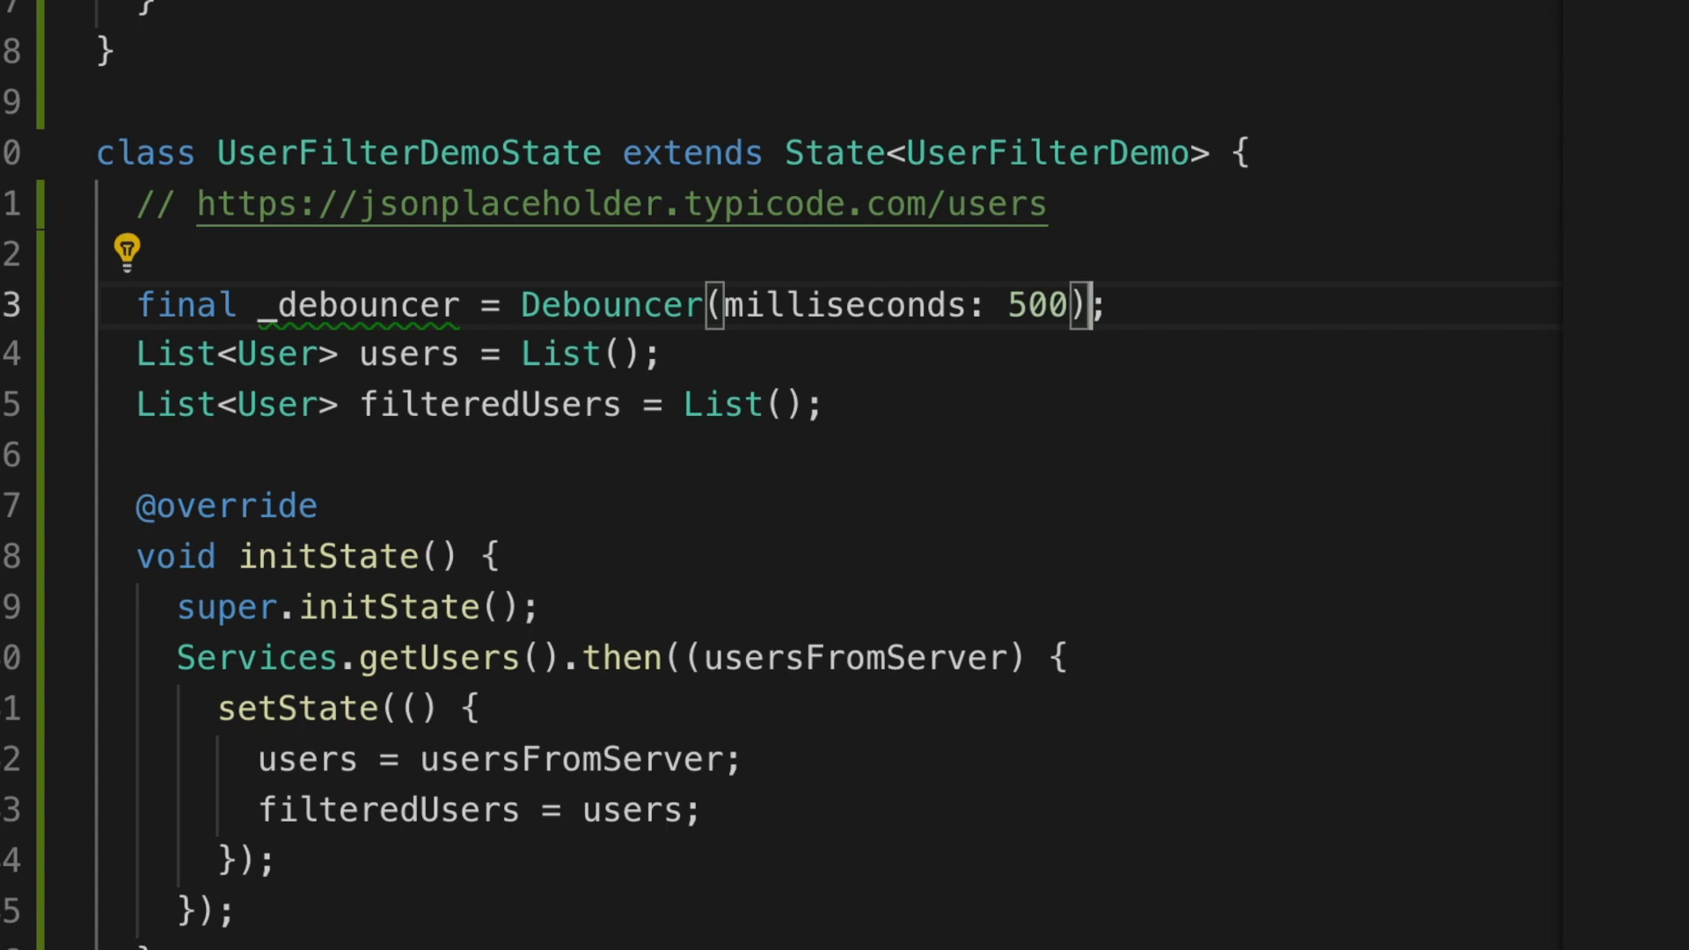
{"action": "key", "text": "End"}
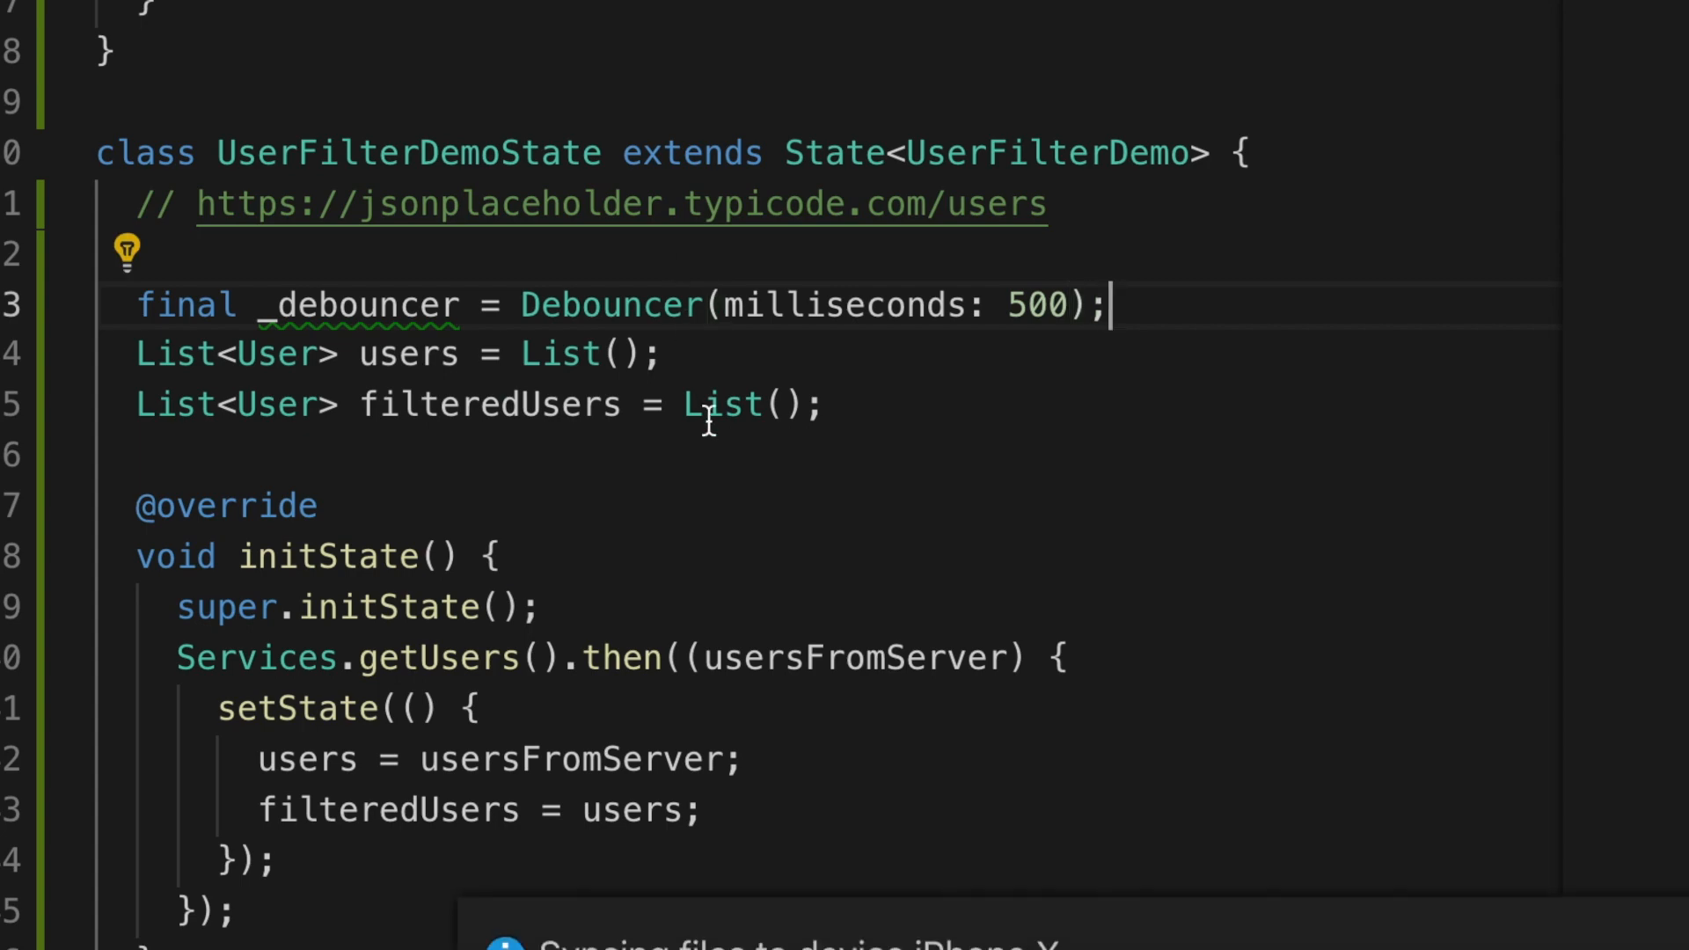
{"action": "scroll", "coordinate": [712, 423], "scroll_direction": "down", "scroll_amount": 5}
{"action": "scroll", "coordinate": [713, 422], "scroll_direction": "down", "scroll_amount": 5}
{"action": "scroll", "coordinate": [805, 251], "scroll_direction": "down", "scroll_amount": 3}
{"action": "left_click", "coordinate": [805, 250]}
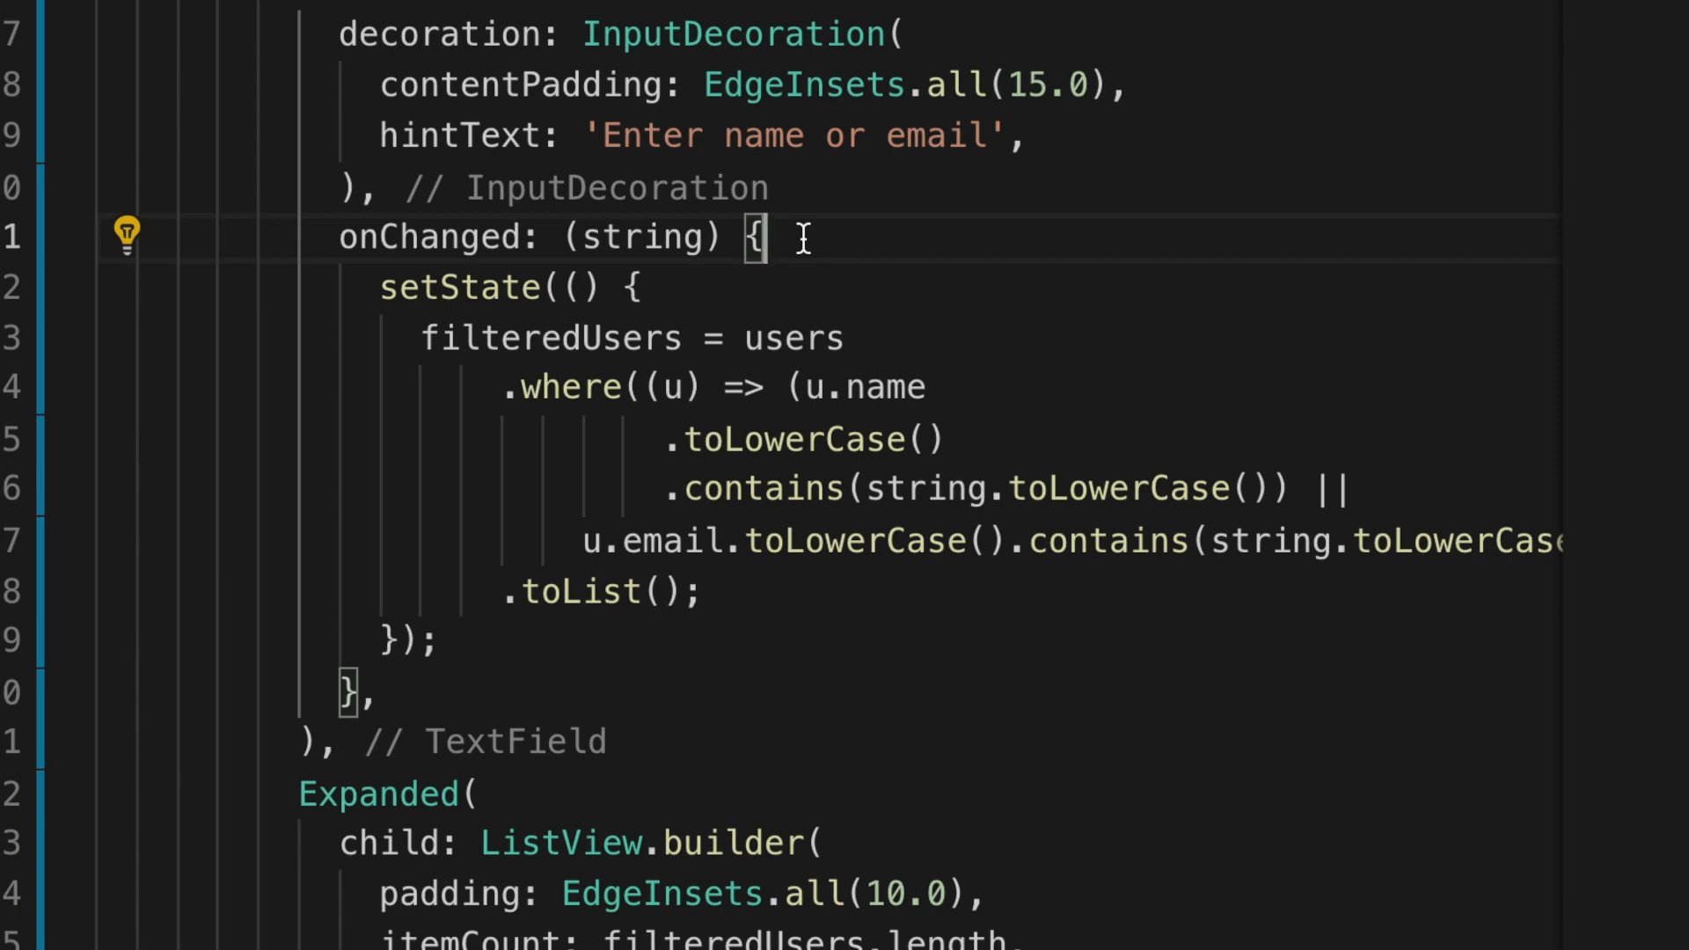
{"action": "key", "text": "Return"}
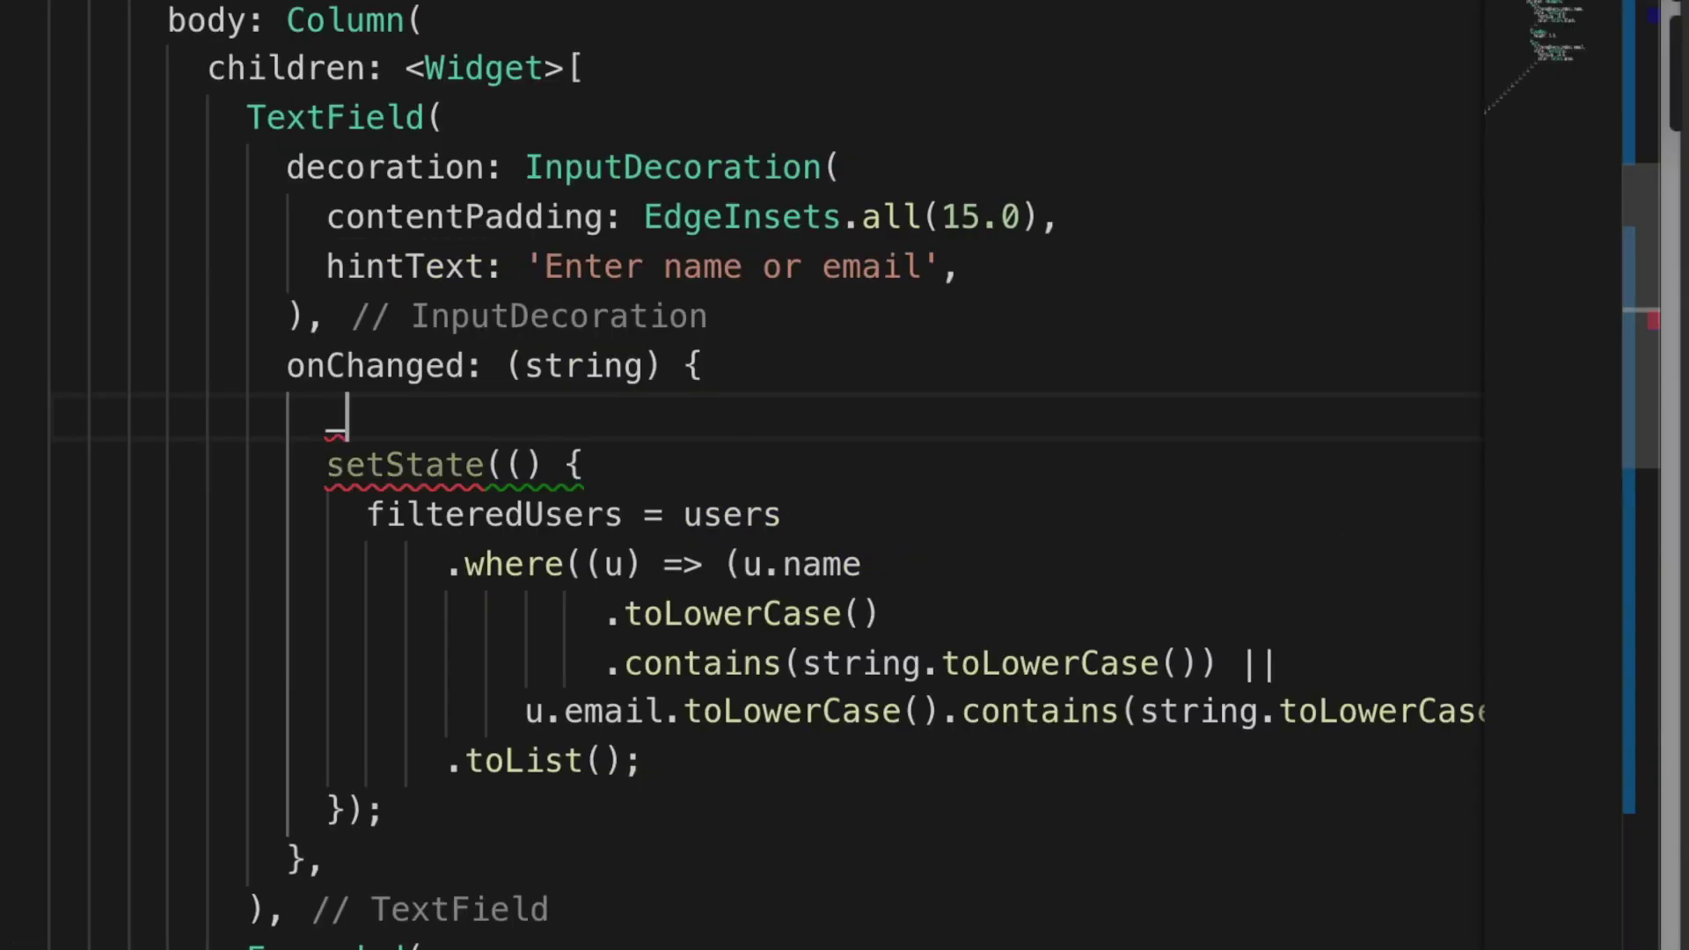
{"action": "type", "text": "_debouncer.ru"}
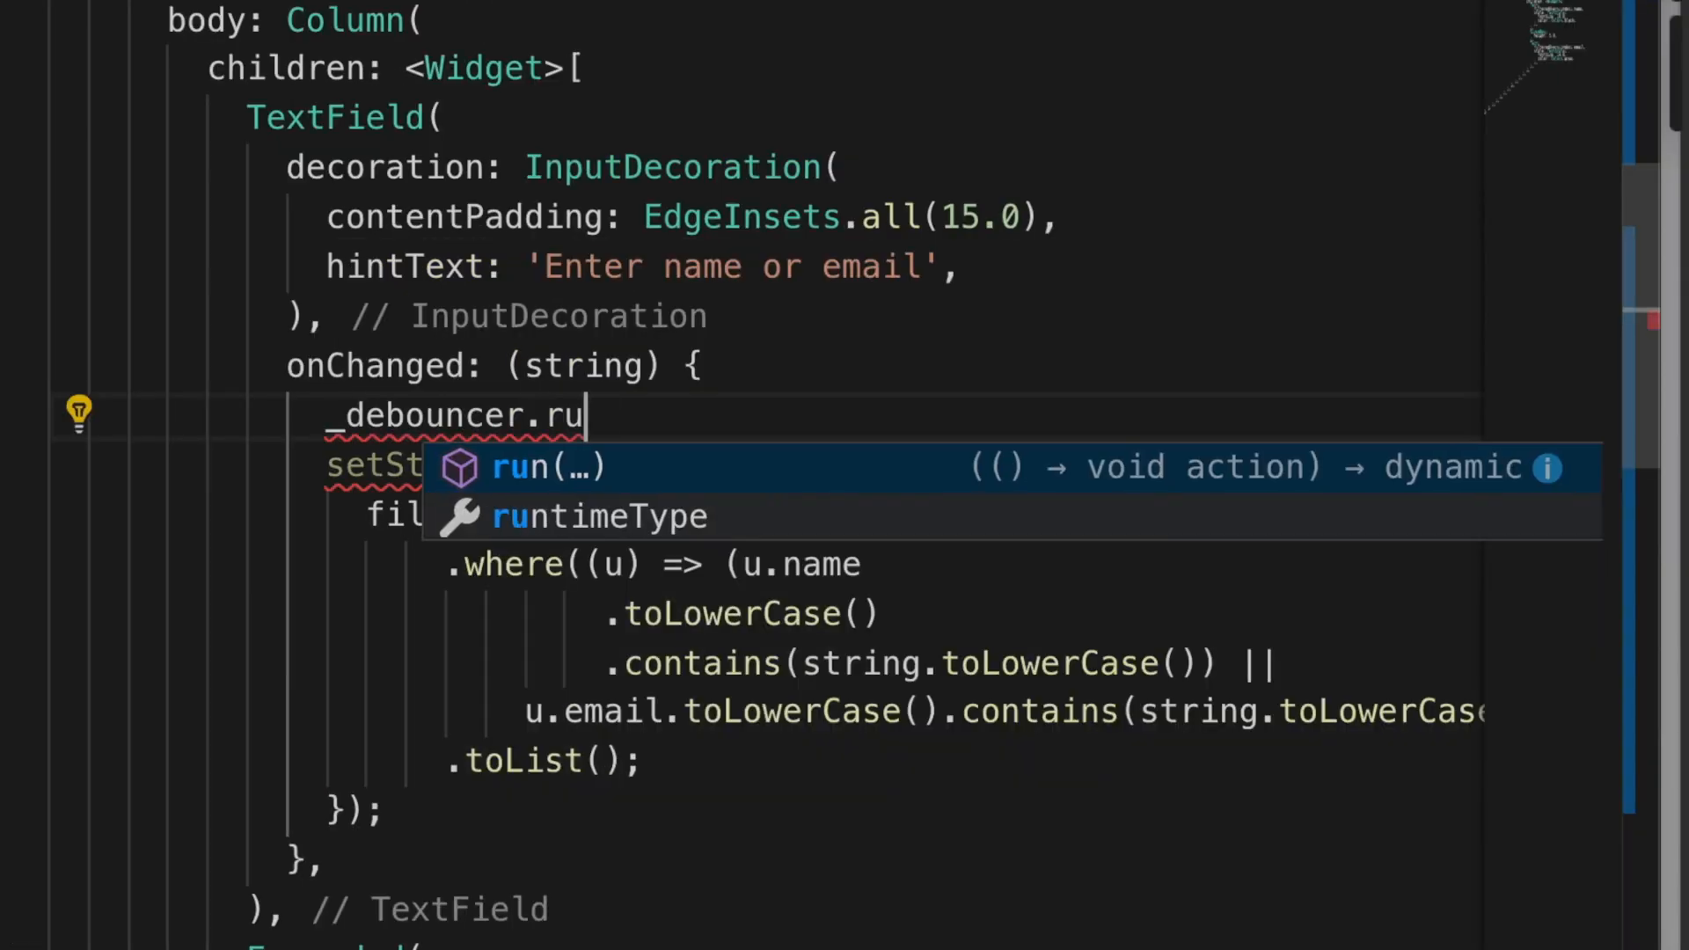
{"action": "key", "text": "Tab"}
{"action": "type", "text": "()"}
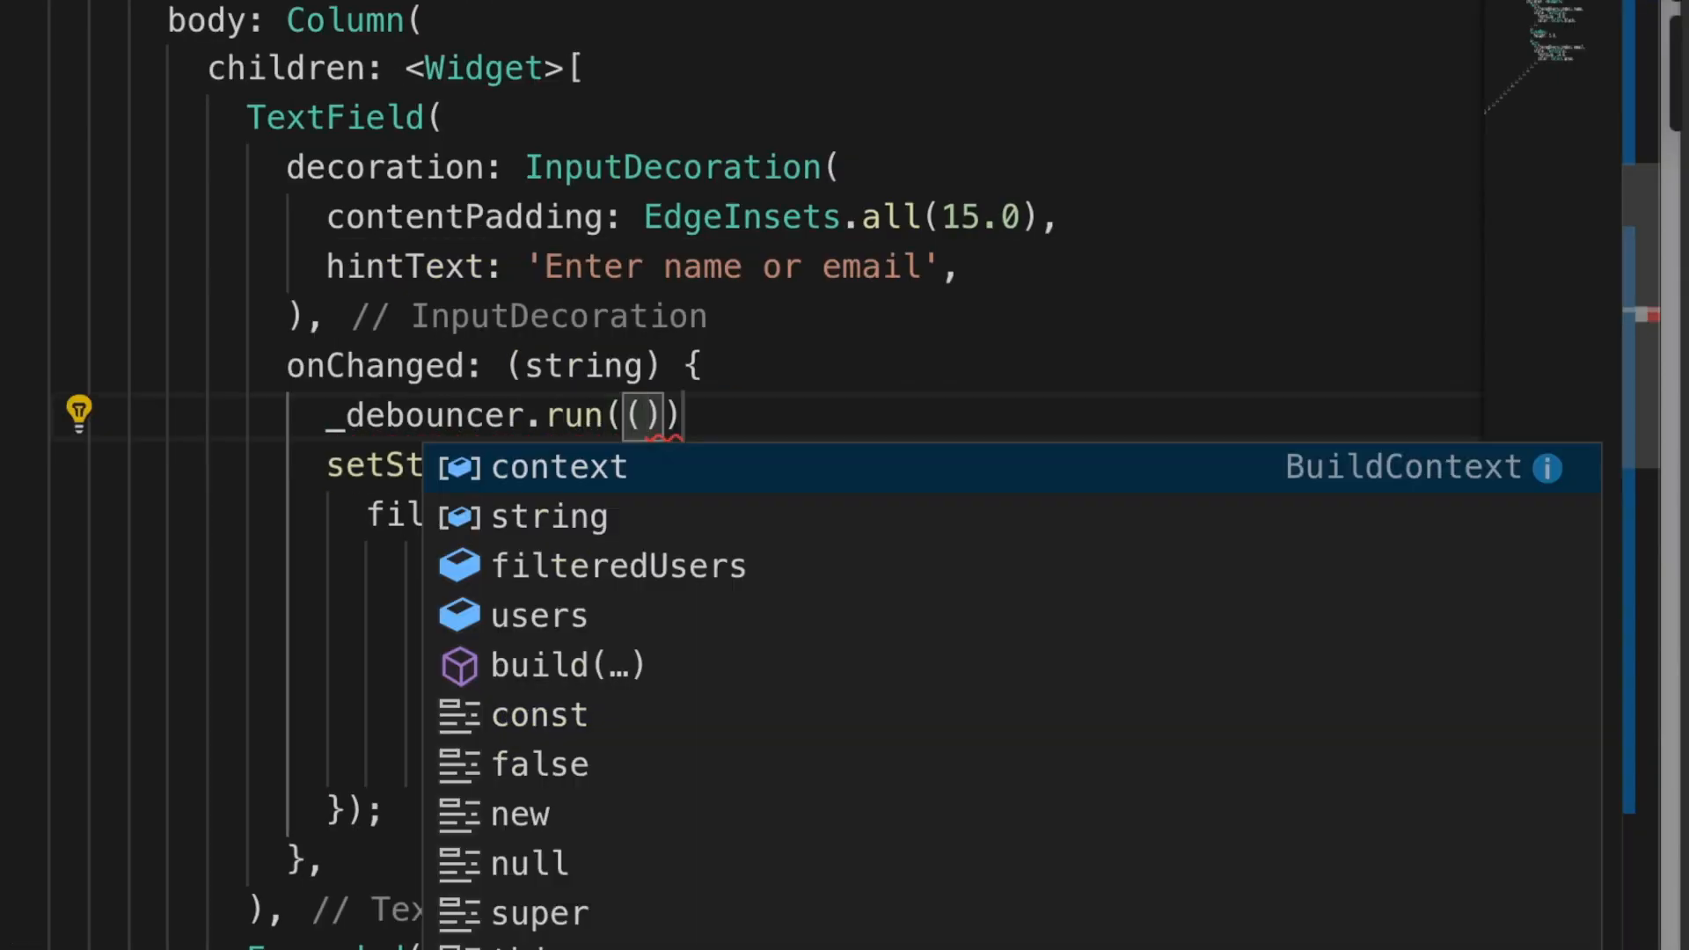
{"action": "type", "text": "{"}
{"action": "key", "text": "Return"}
{"action": "key", "text": "ctrl+z"}
{"action": "type", "text": ";"}
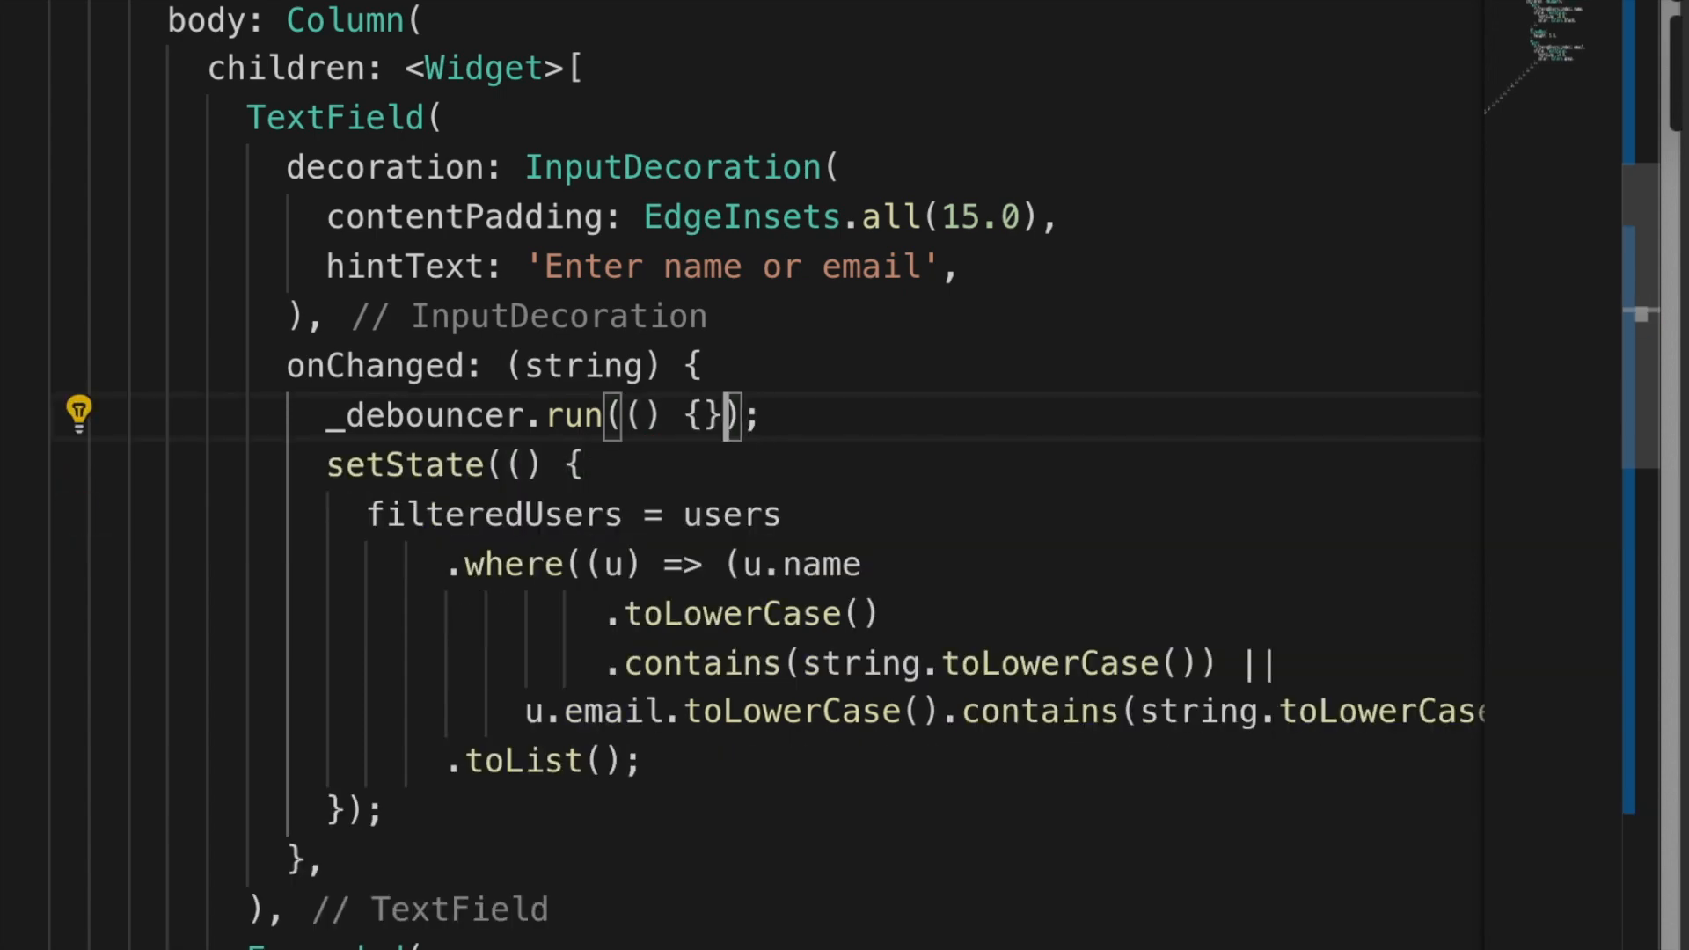
{"action": "key", "text": "Return"}
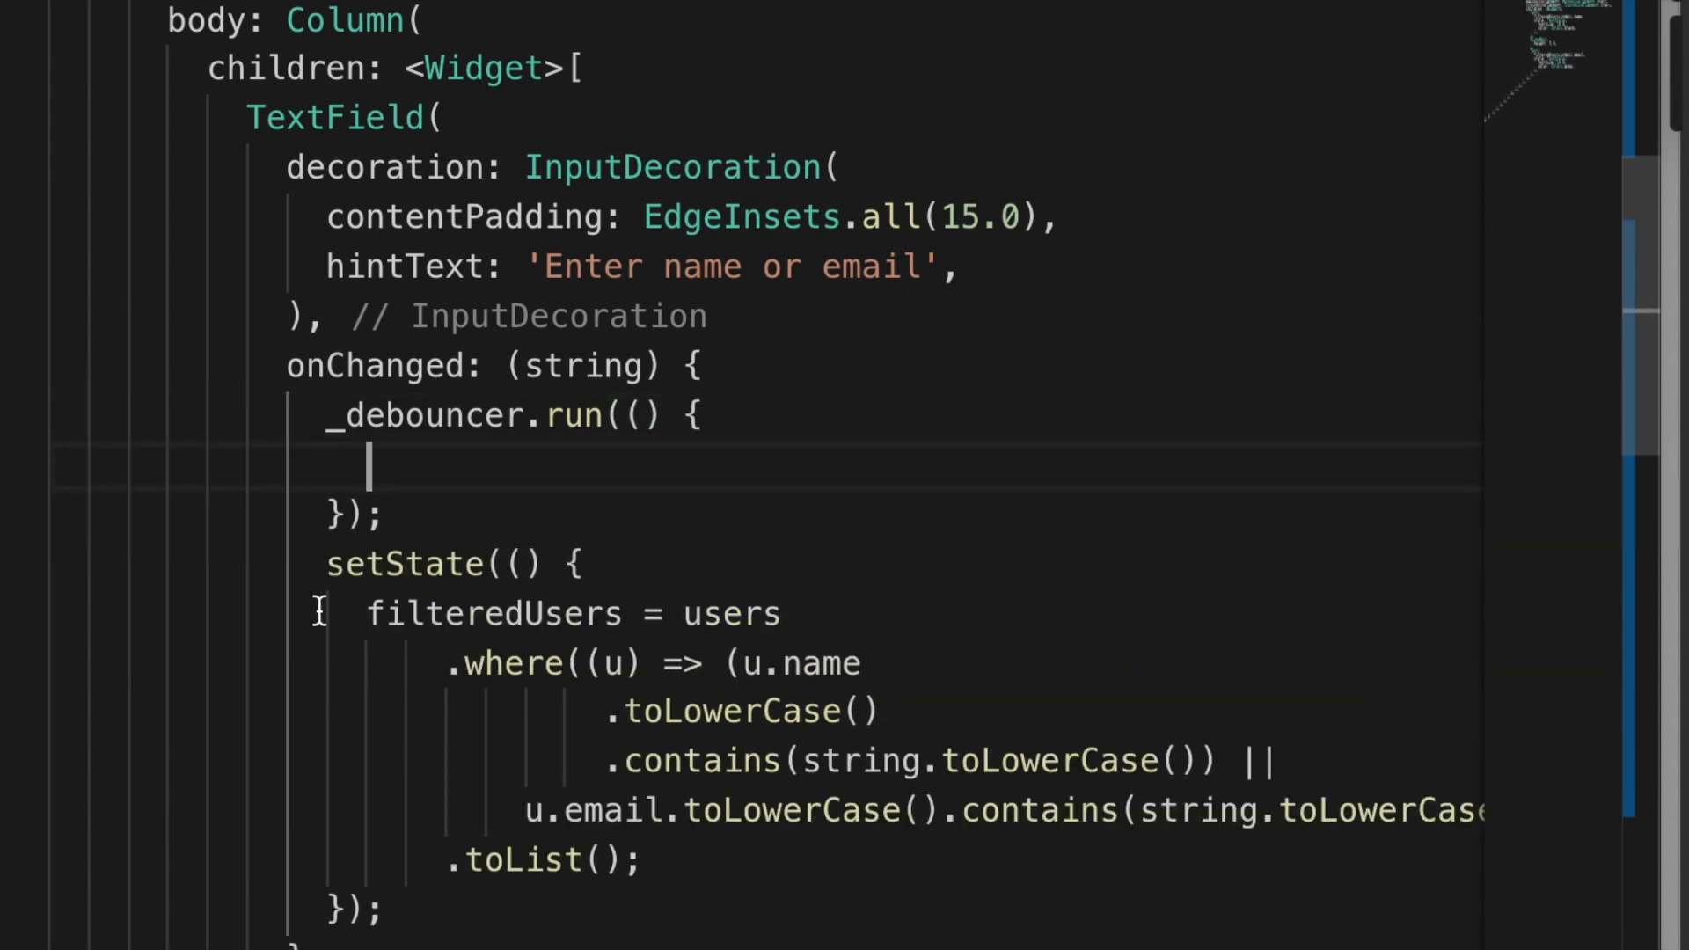
Step: Move the setState filtering block inside the run callback and save
{"action": "left_click_drag", "start_coordinate": [327, 564], "coordinate": [386, 911]}
{"action": "key", "text": "ctrl+x"}
{"action": "left_click", "coordinate": [429, 465]}
{"action": "key", "text": "ctrl+v"}
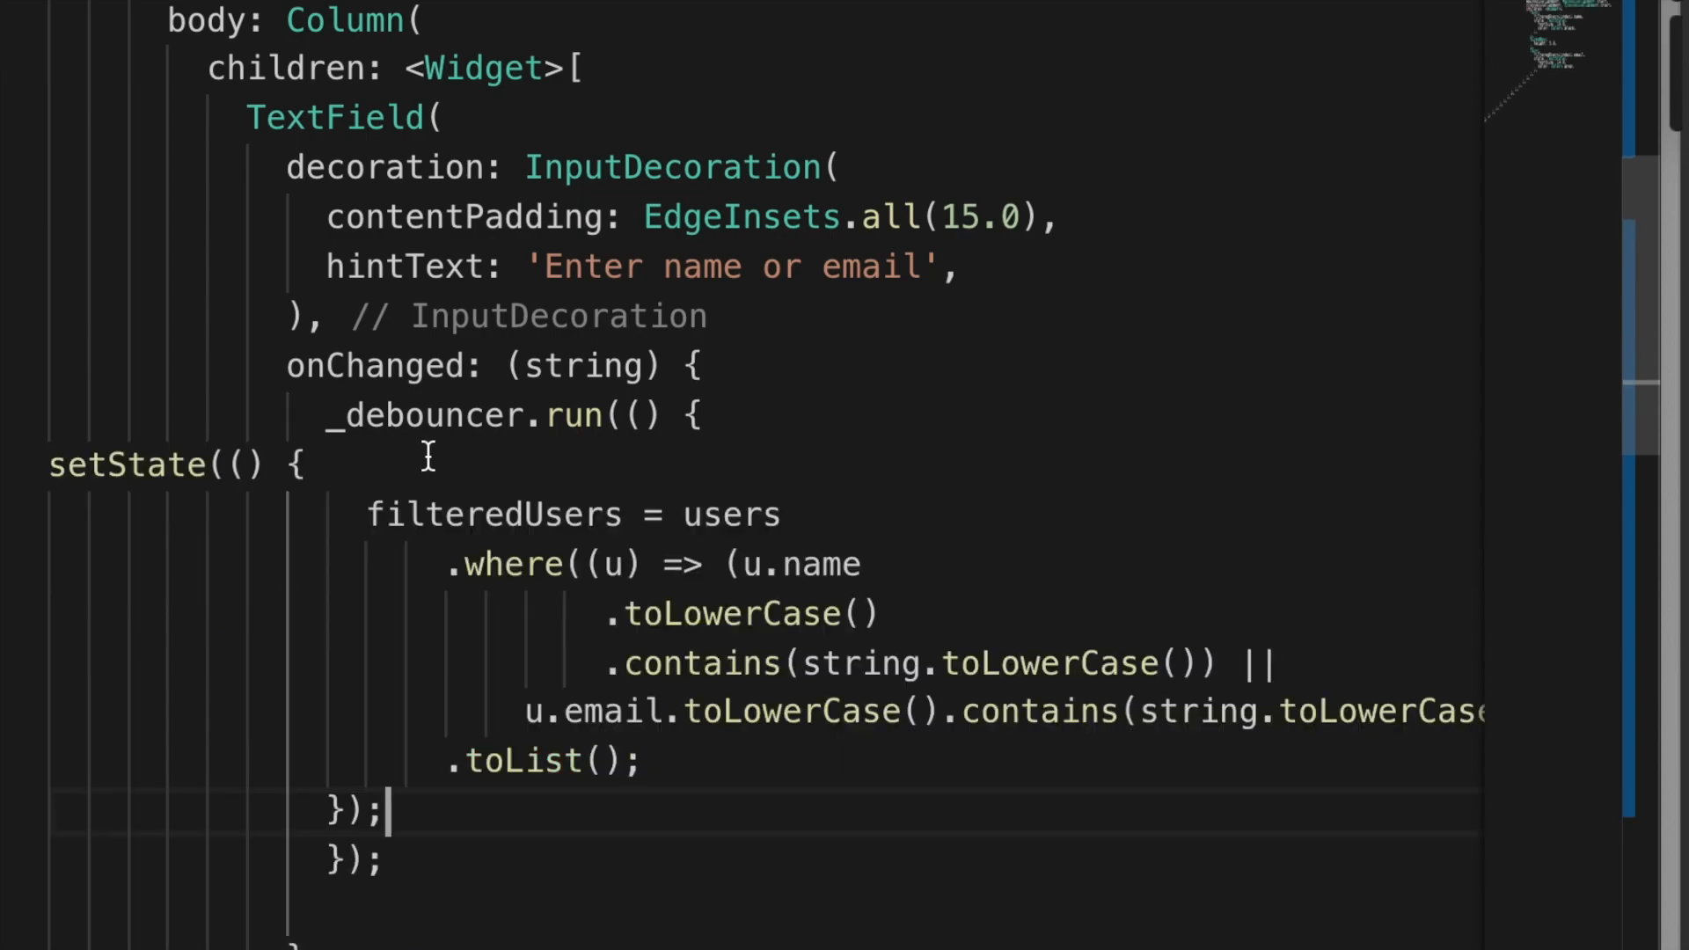
{"action": "left_click", "coordinate": [351, 844]}
{"action": "key", "text": "ctrl+s"}
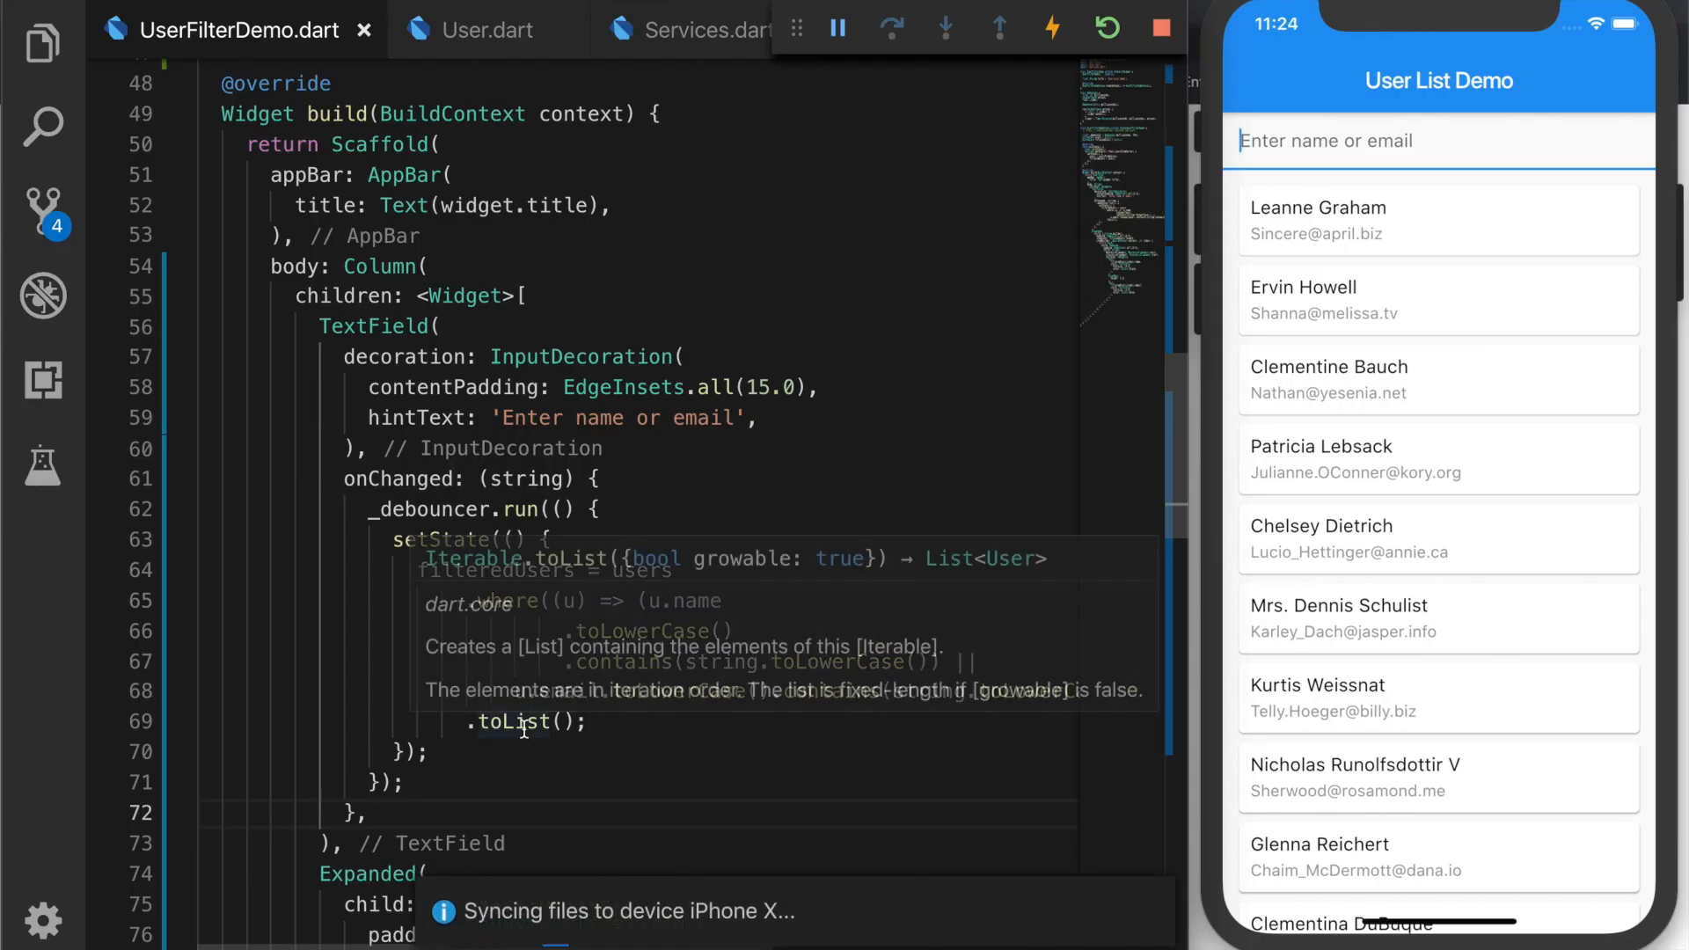
{"action": "scroll", "coordinate": [524, 728], "scroll_direction": "down", "scroll_amount": 3}
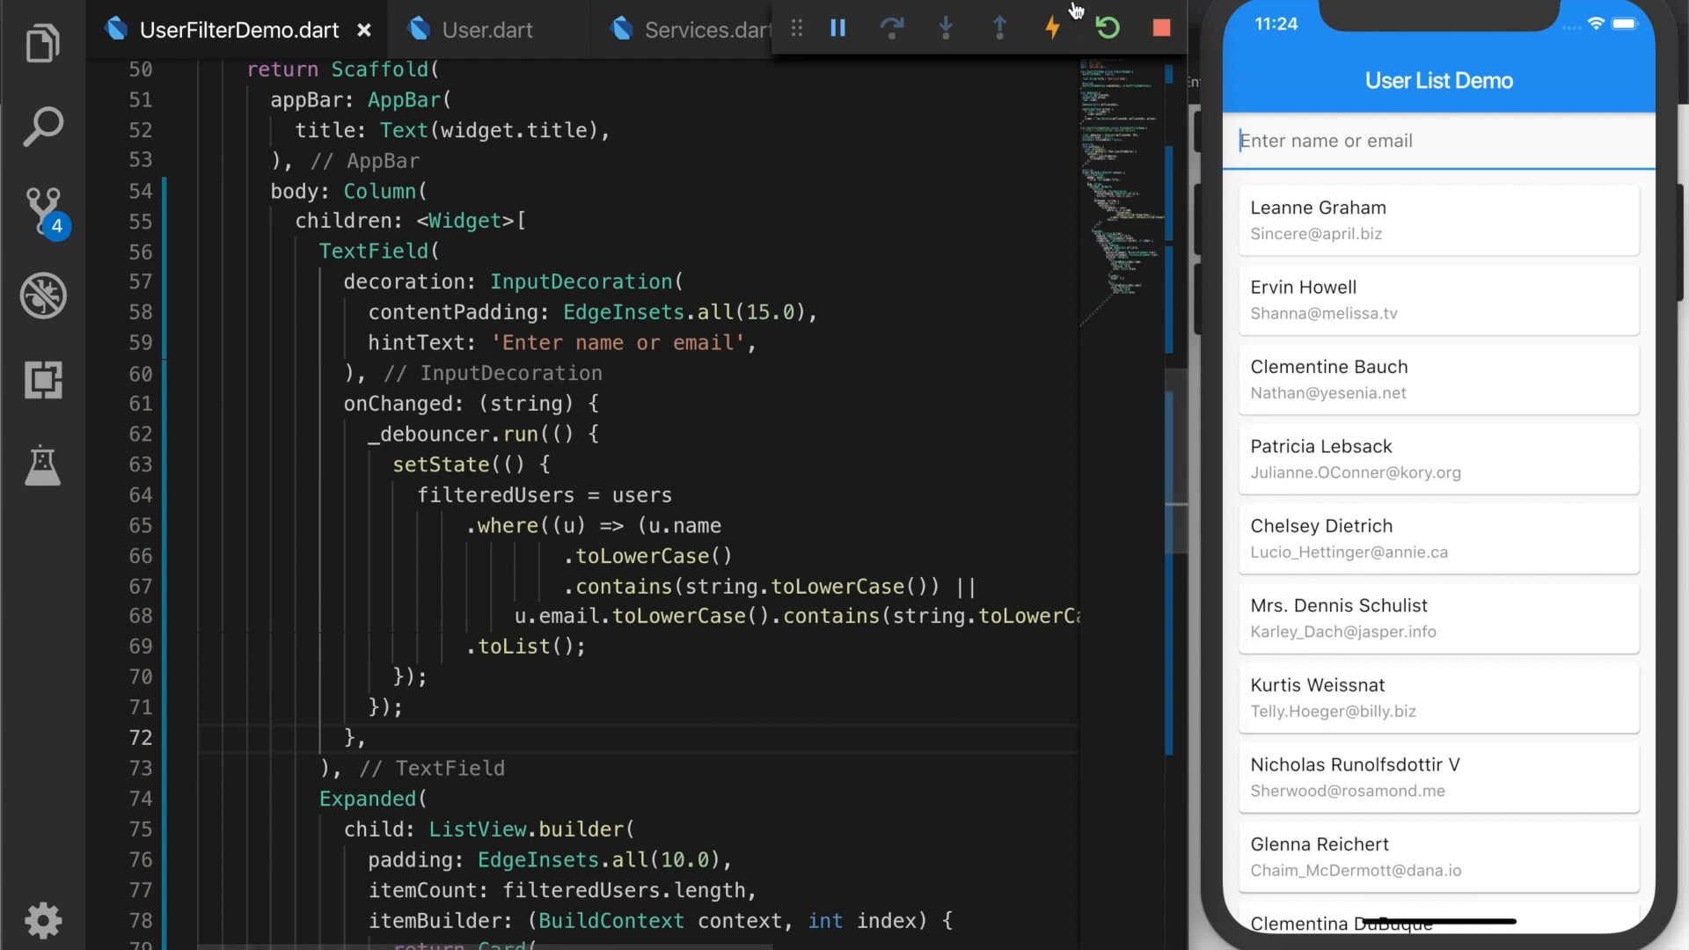
Step: Hot reload, search 'Lea' to get Leanne Graham after the delay, clear it, then search 'Er'
{"action": "left_click", "coordinate": [1106, 28]}
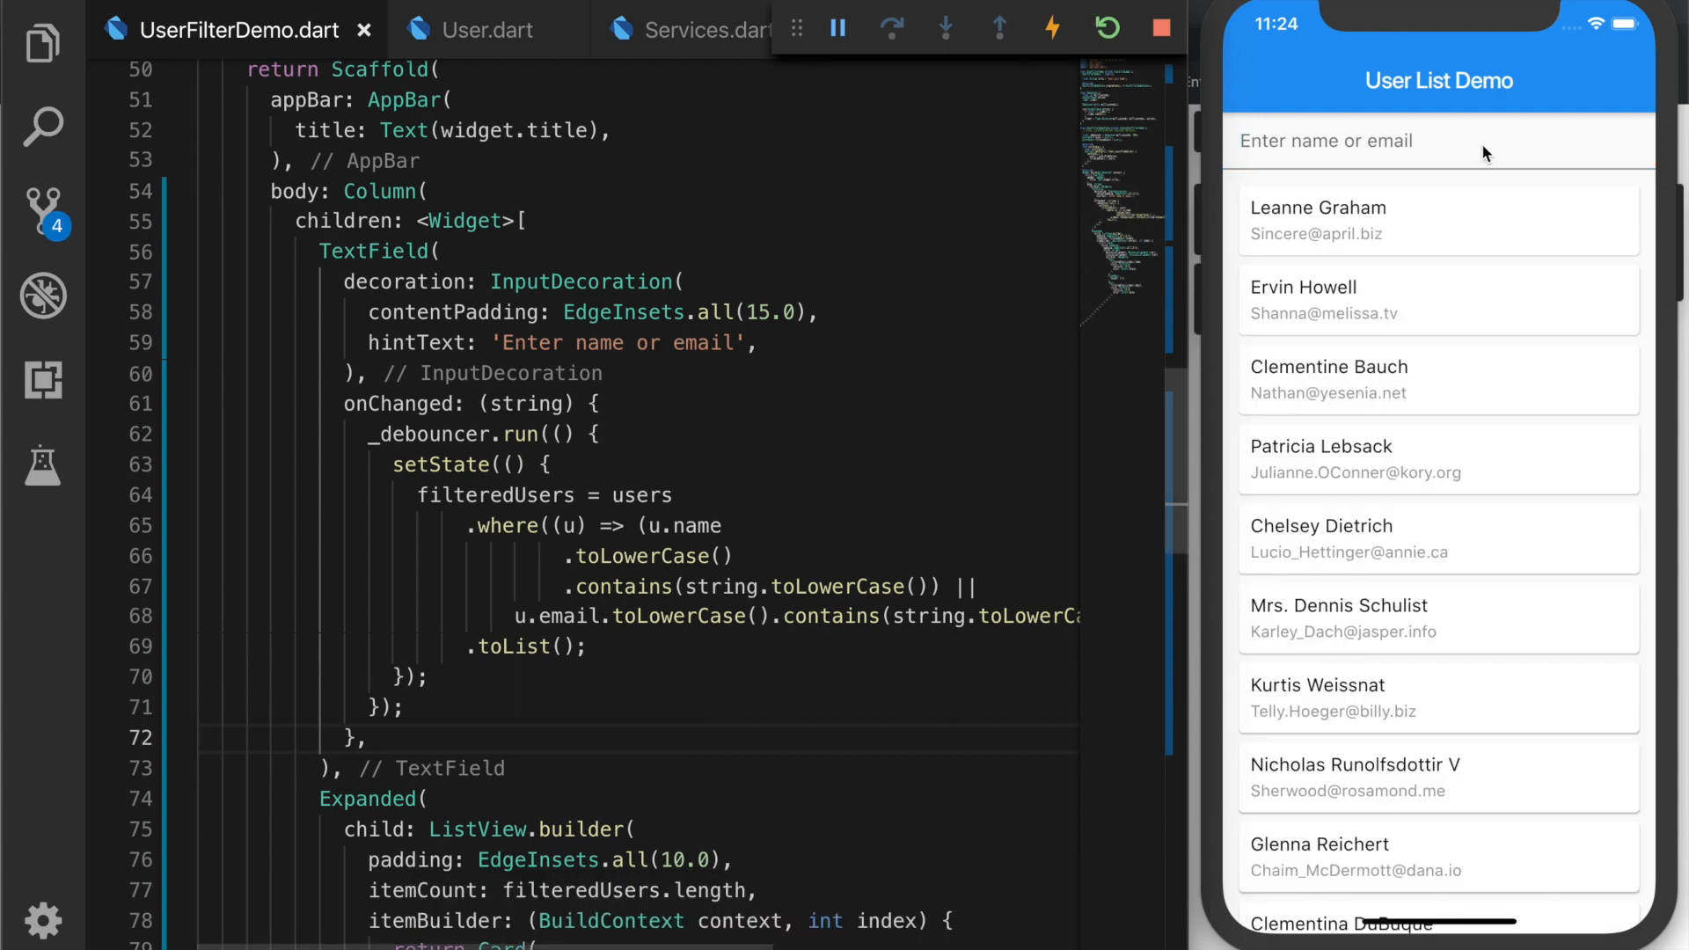
{"action": "left_click", "coordinate": [1429, 137]}
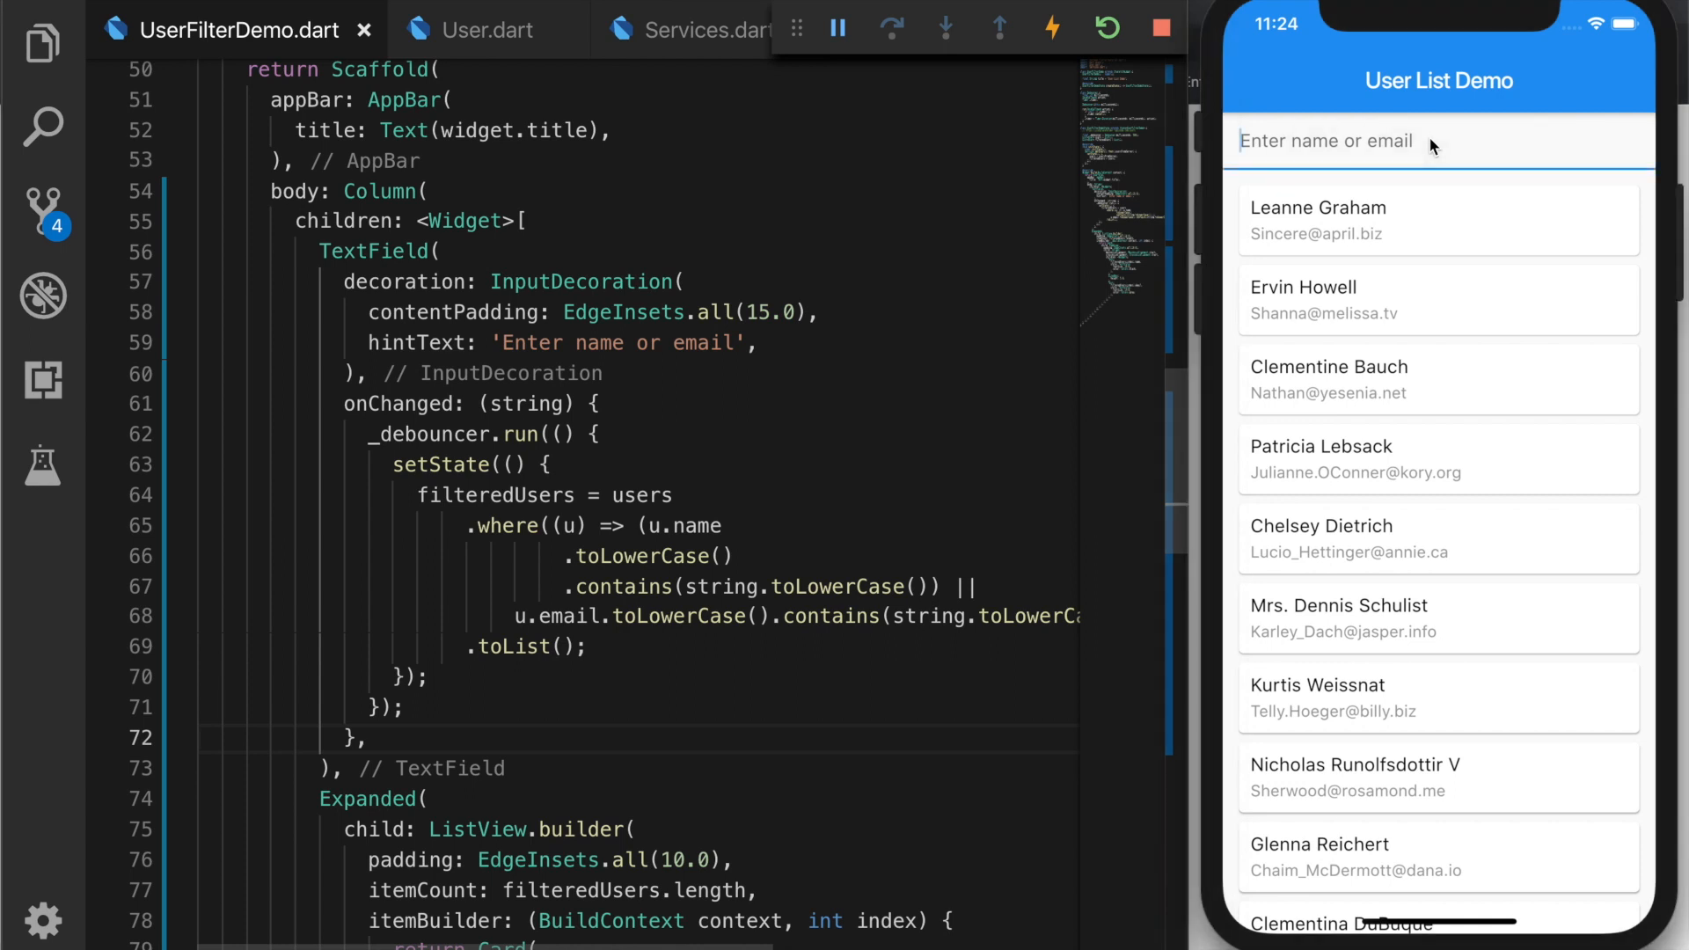
{"action": "type", "text": "Lea"}
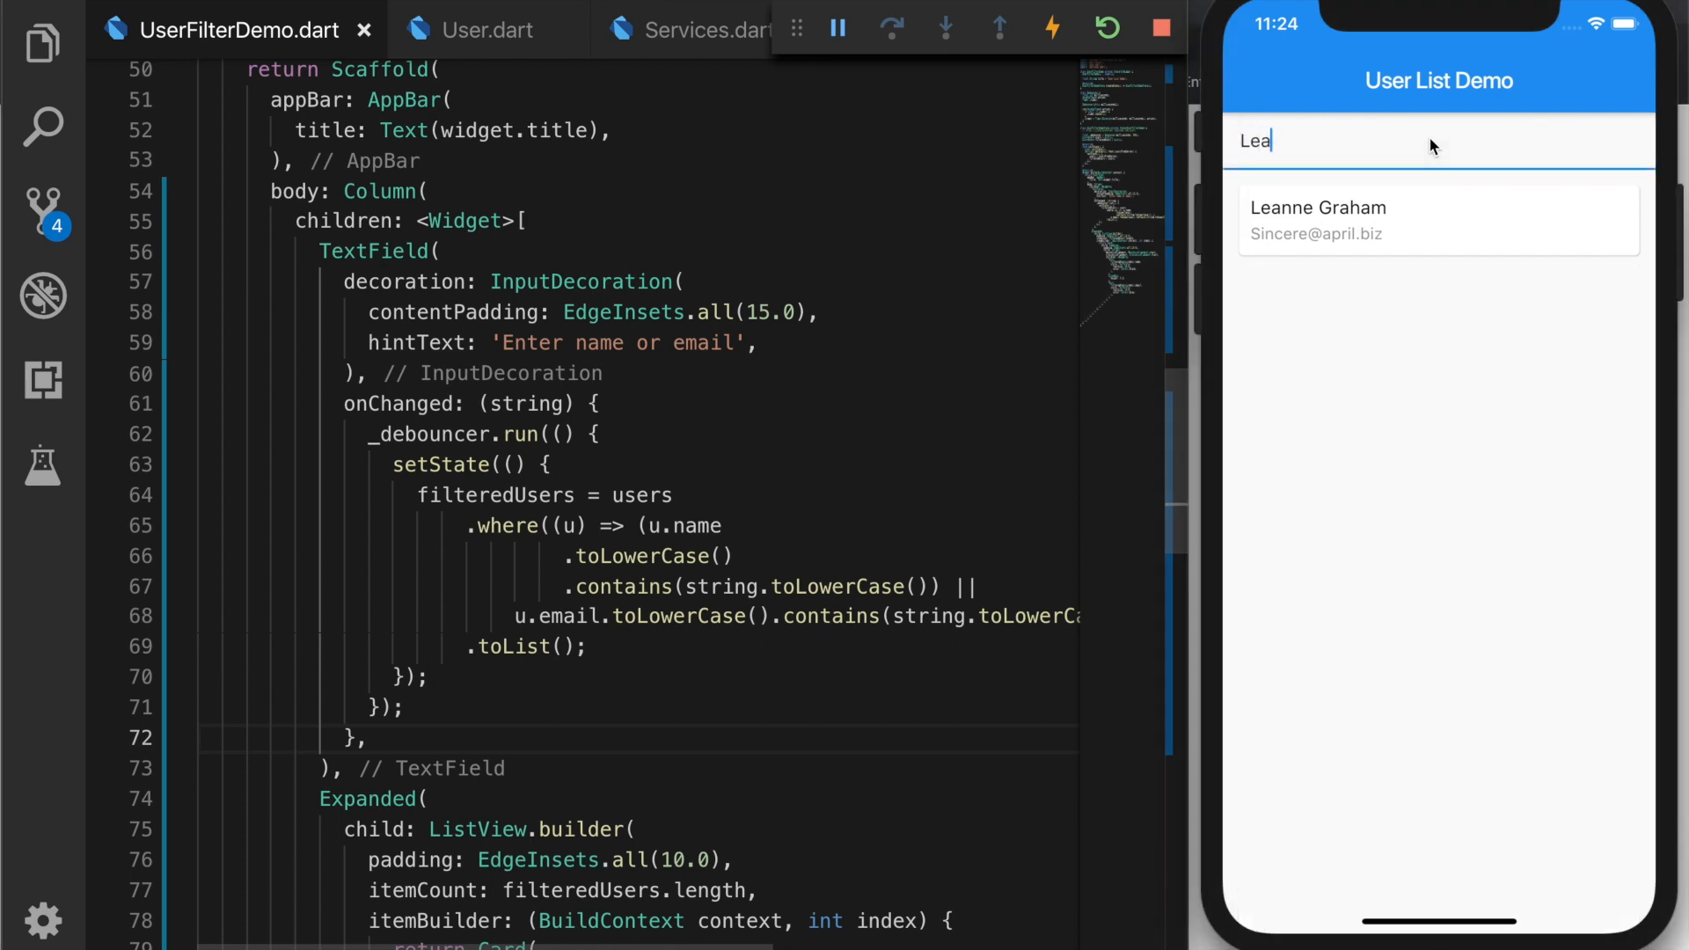
{"action": "key", "text": "BackSpace"}
{"action": "key", "text": "BackSpace"}
{"action": "key", "text": "BackSpace"}
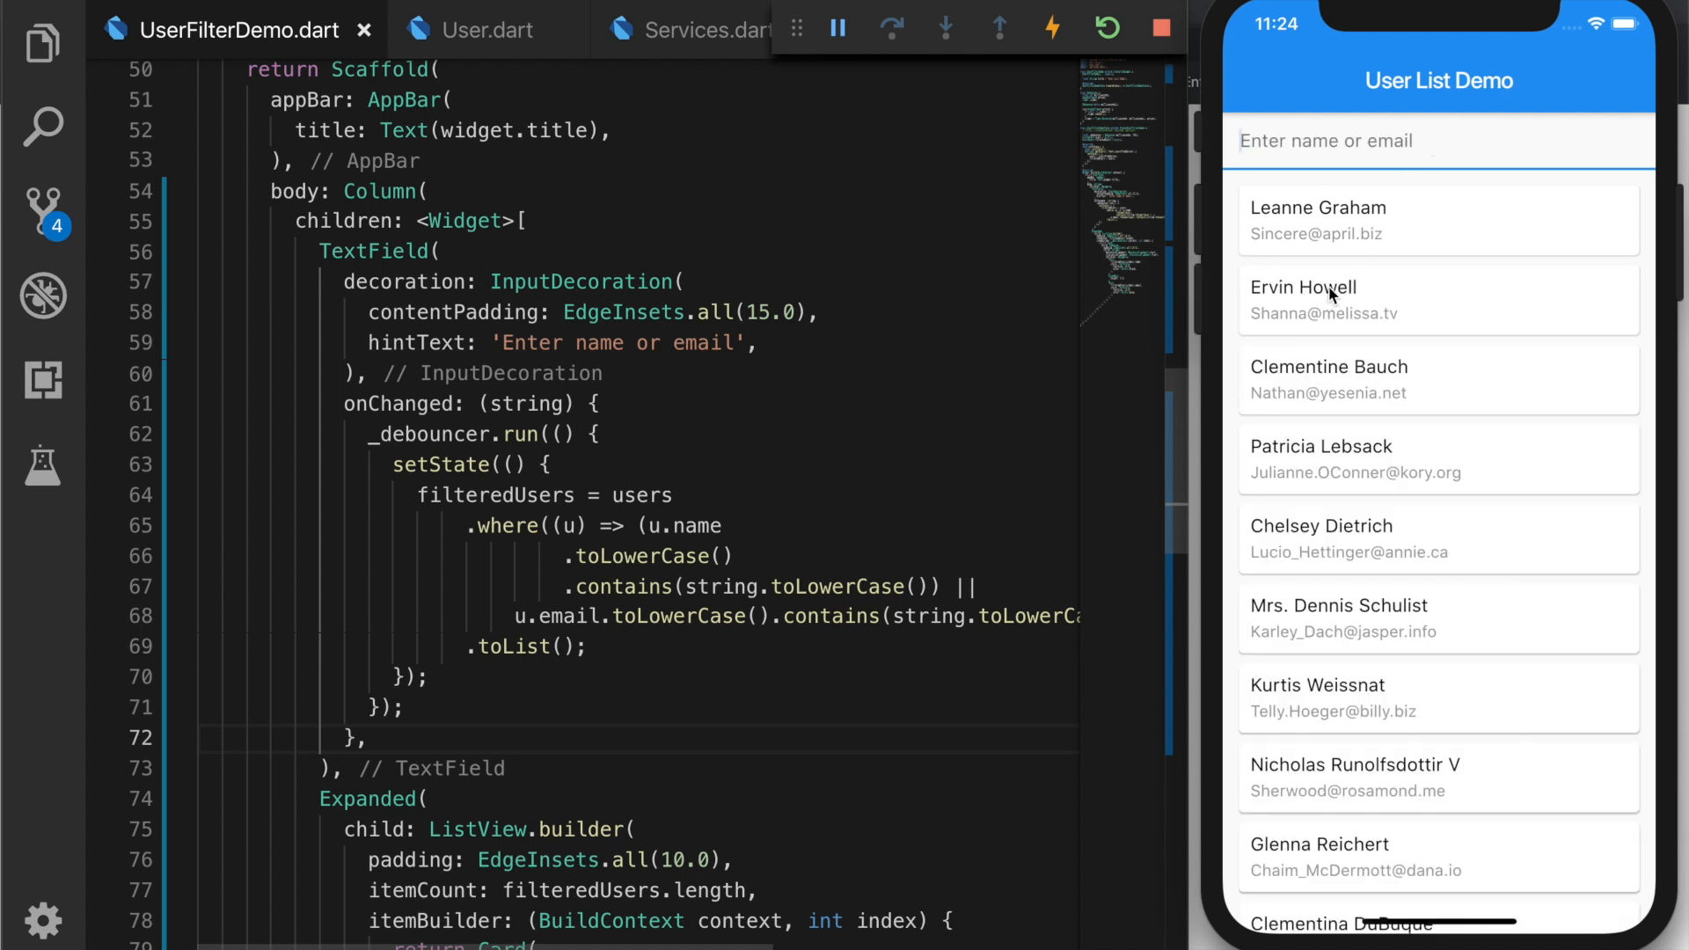
{"action": "type", "text": "E"}
{"action": "type", "text": "r"}
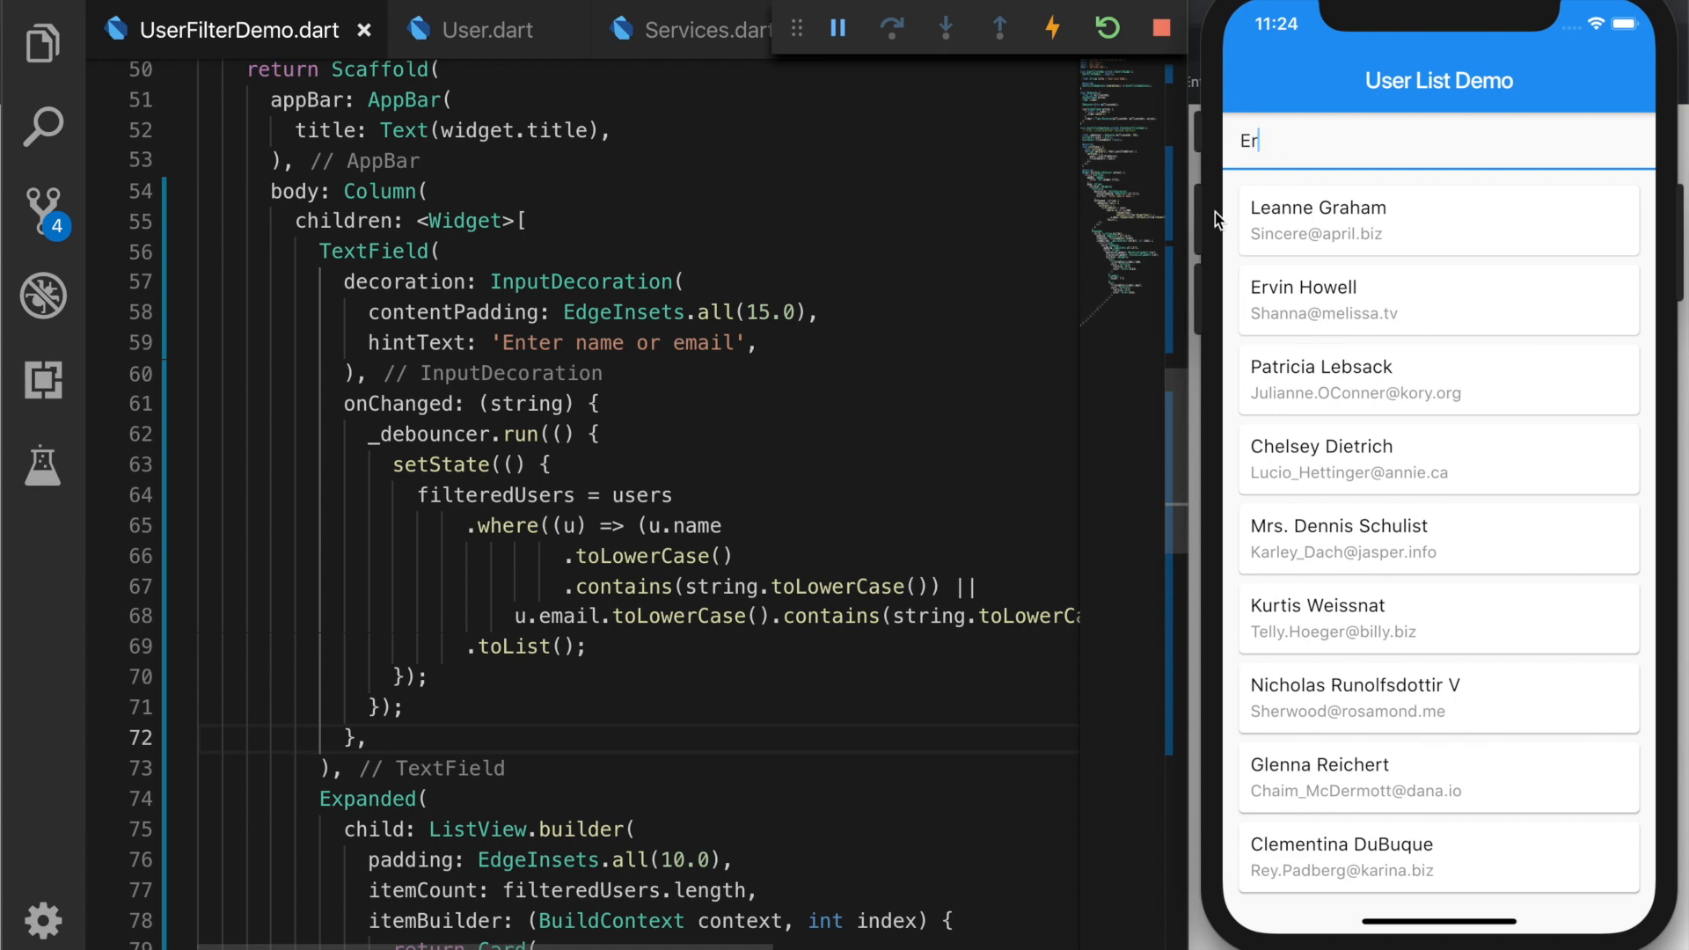
{"action": "scroll", "coordinate": [899, 496], "scroll_direction": "up", "scroll_amount": 5}
{"action": "scroll", "coordinate": [899, 496], "scroll_direction": "up", "scroll_amount": 3}
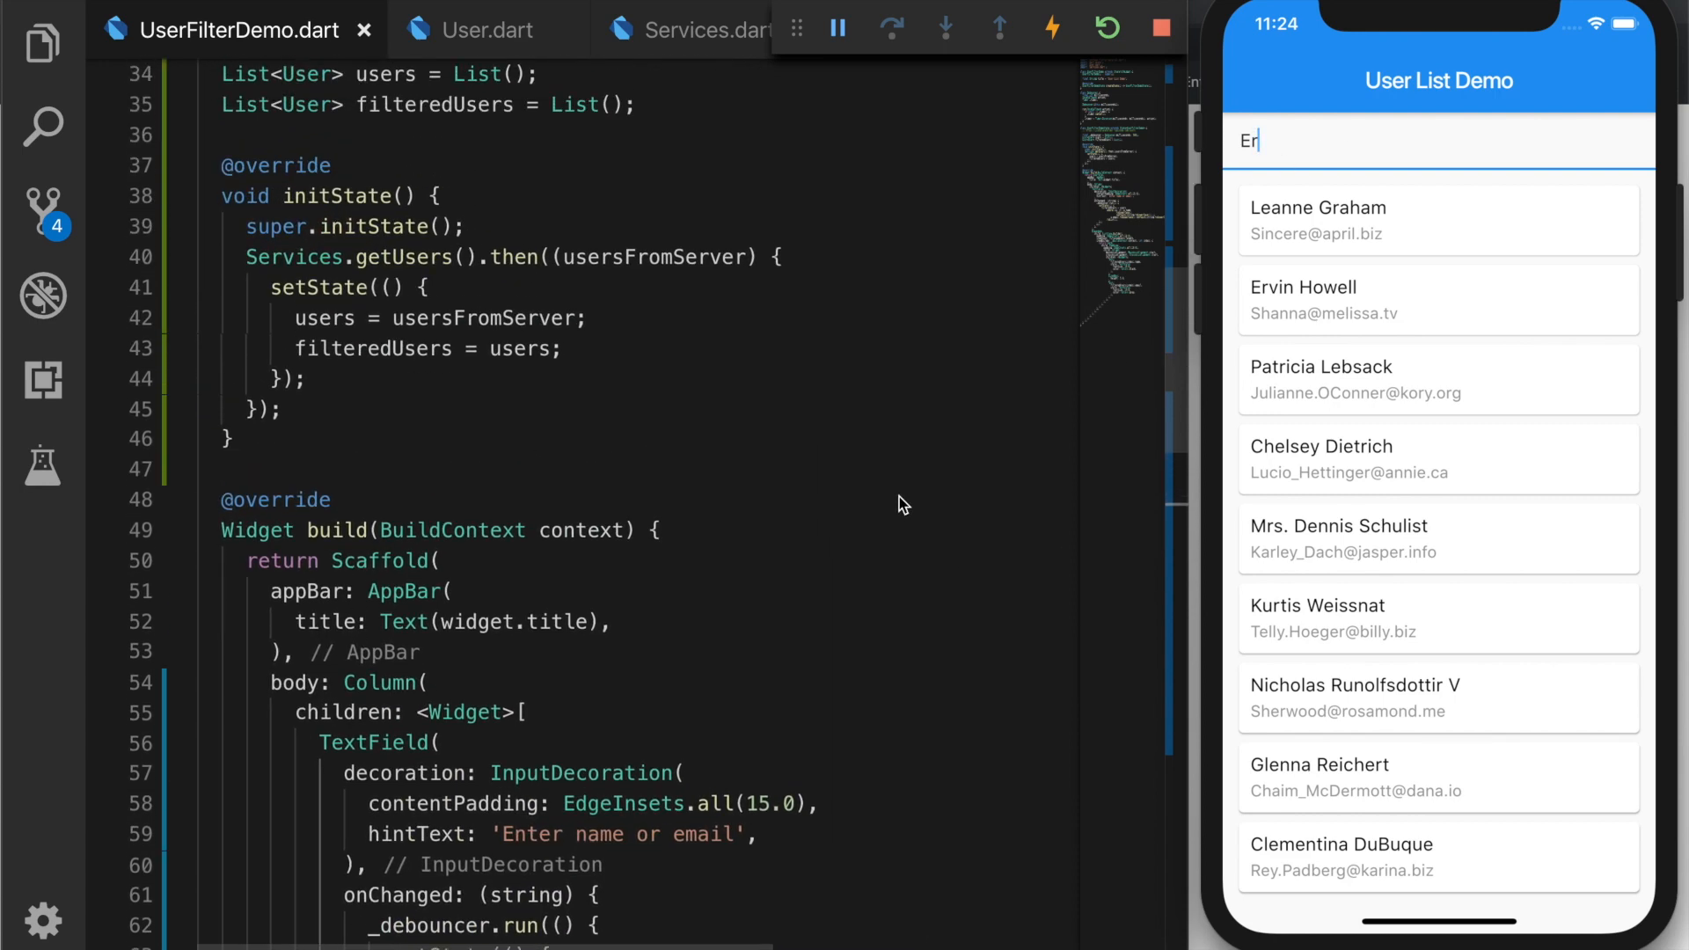
{"action": "scroll", "coordinate": [898, 496], "scroll_direction": "up", "scroll_amount": 5}
{"action": "scroll", "coordinate": [899, 503], "scroll_direction": "up", "scroll_amount": 1}
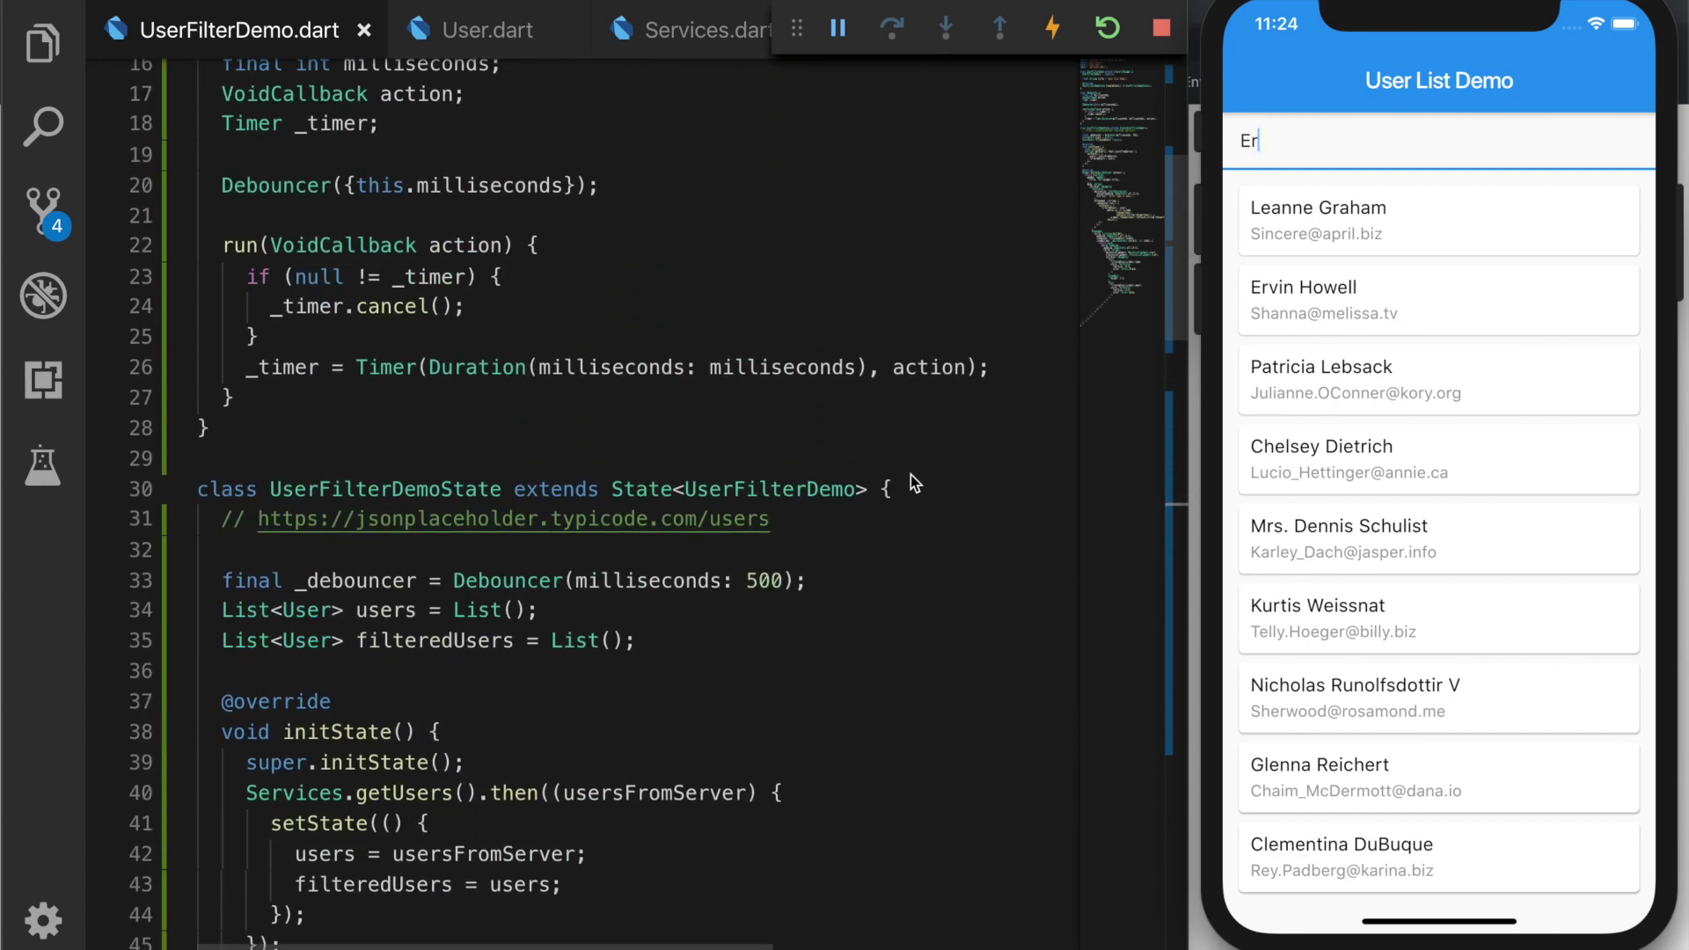
Step: Try a 2000 ms debounce, search 'Ervin' to get Ervin Howell, then set line 33 back to 500
{"action": "double_click", "coordinate": [769, 581]}
{"action": "type", "text": "2000"}
{"action": "key", "text": "ctrl+s"}
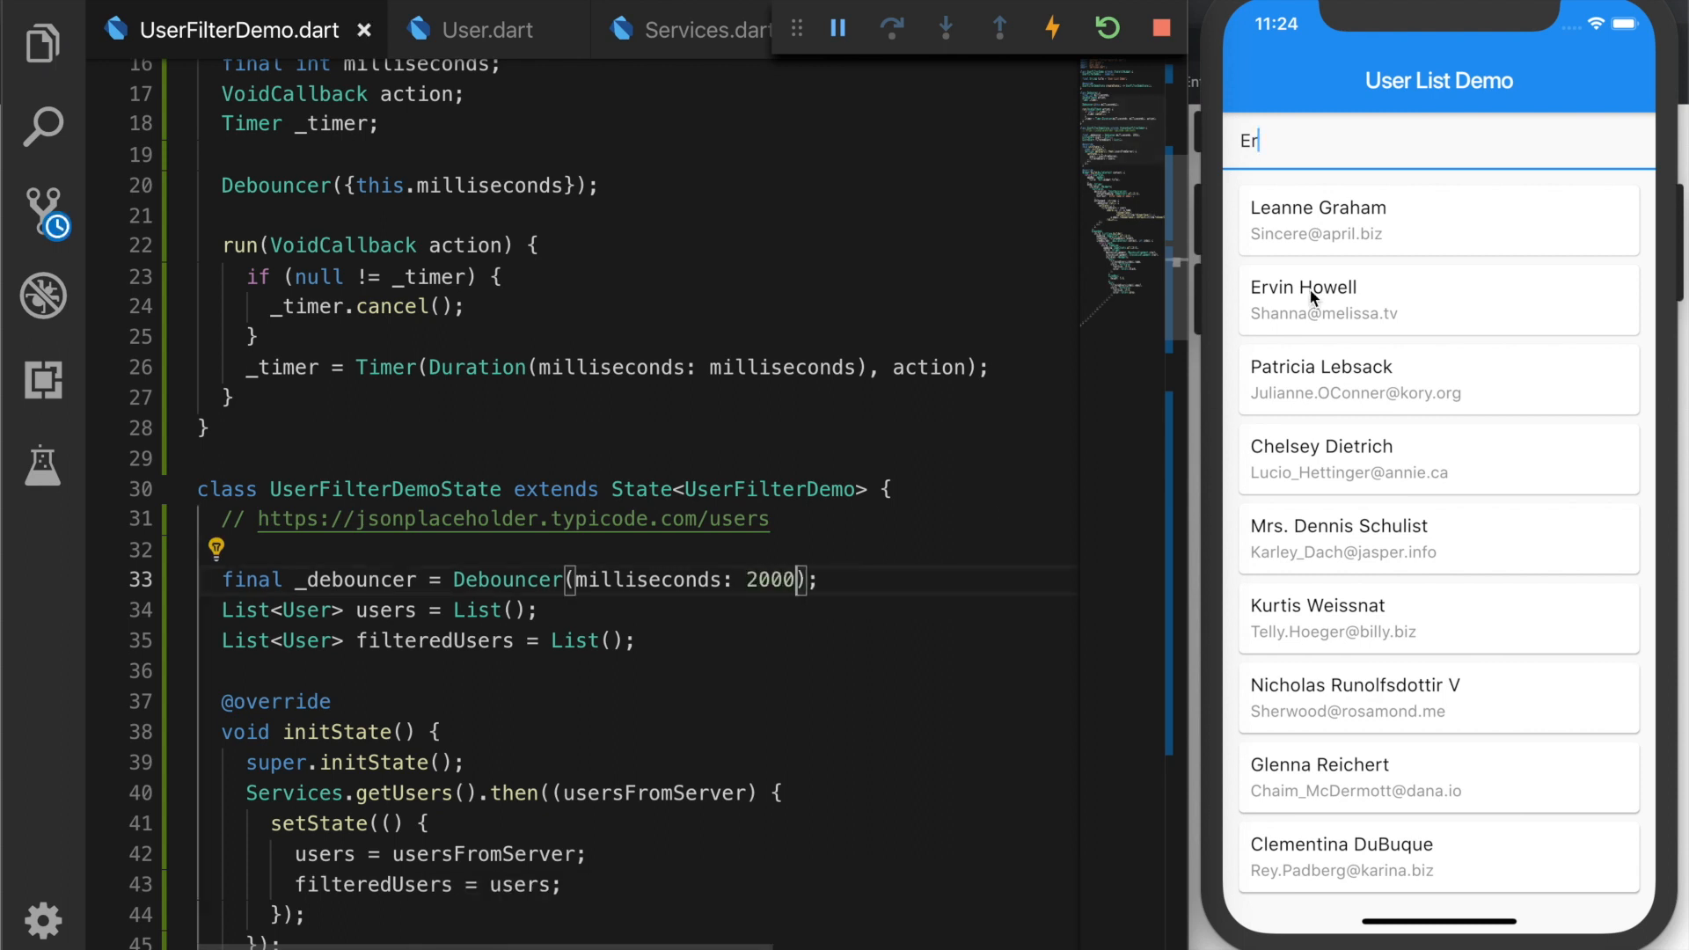
{"action": "left_click", "coordinate": [1108, 28]}
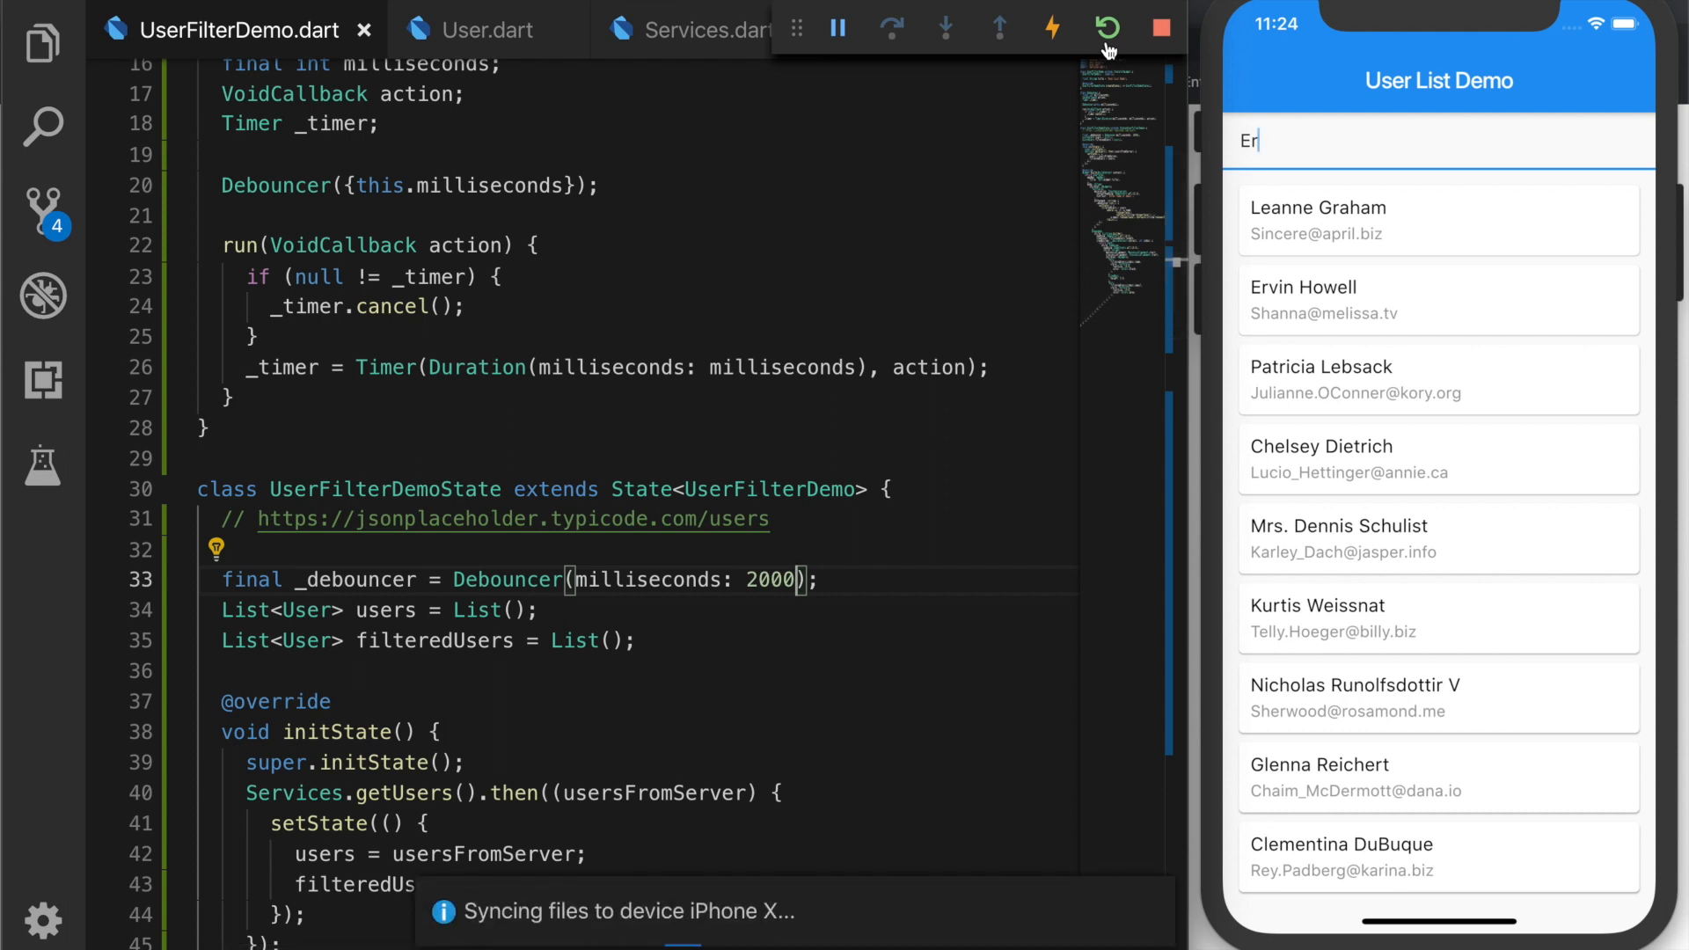
{"action": "left_click", "coordinate": [1325, 150]}
{"action": "type", "text": "E"}
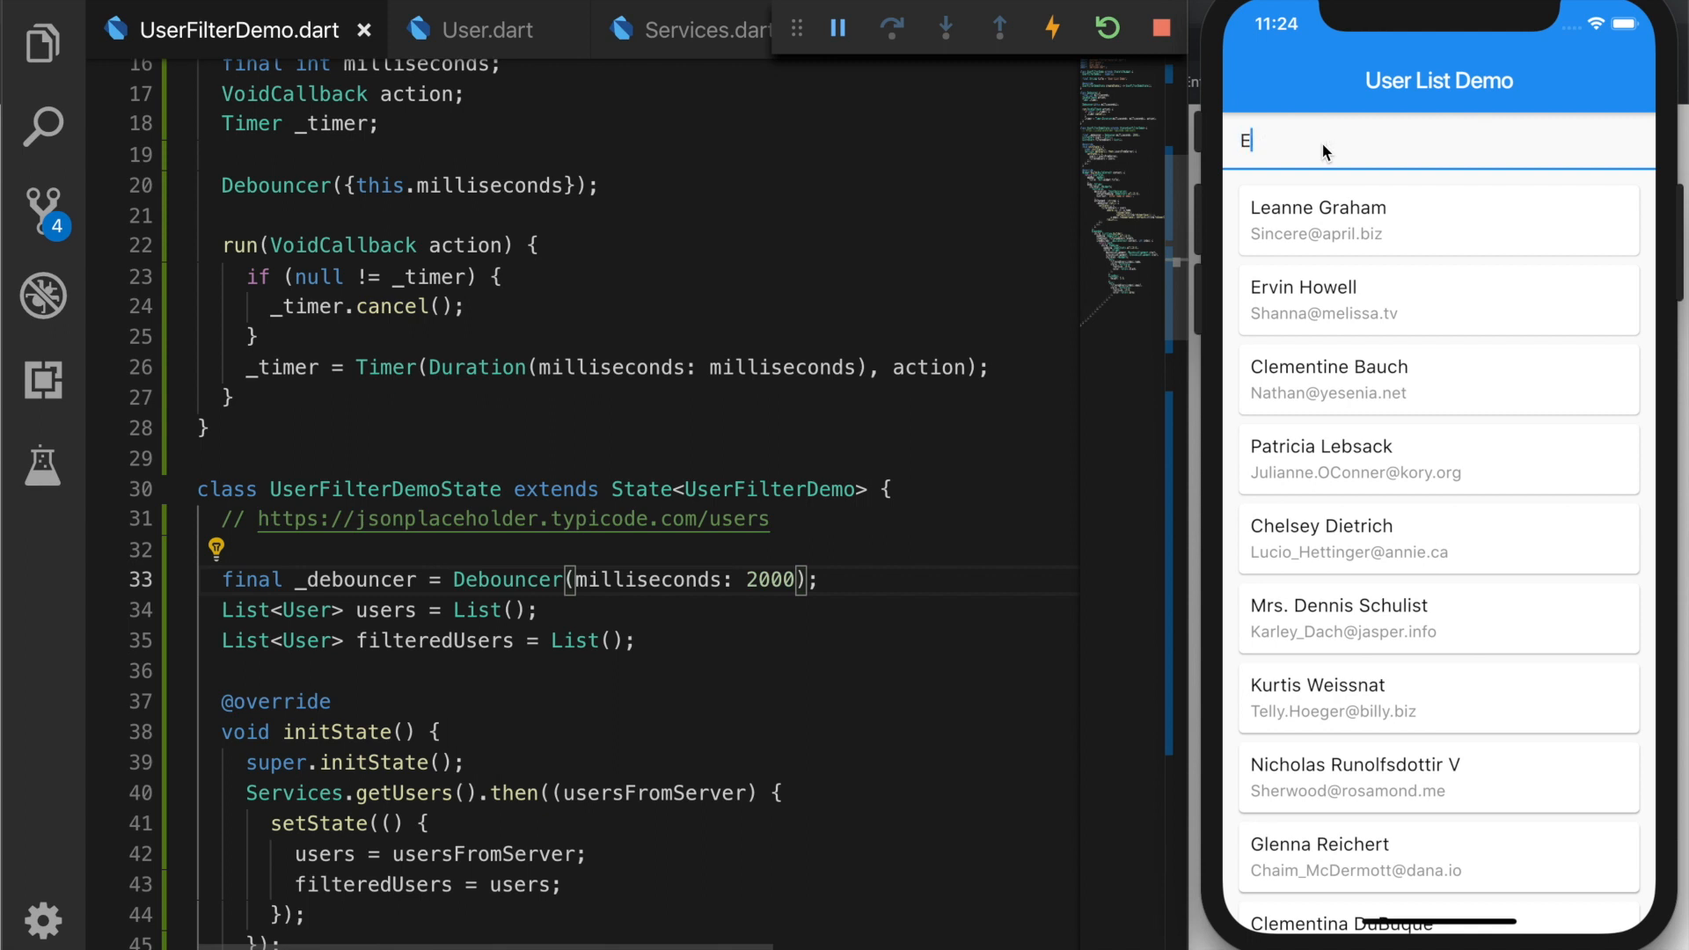
{"action": "type", "text": "r"}
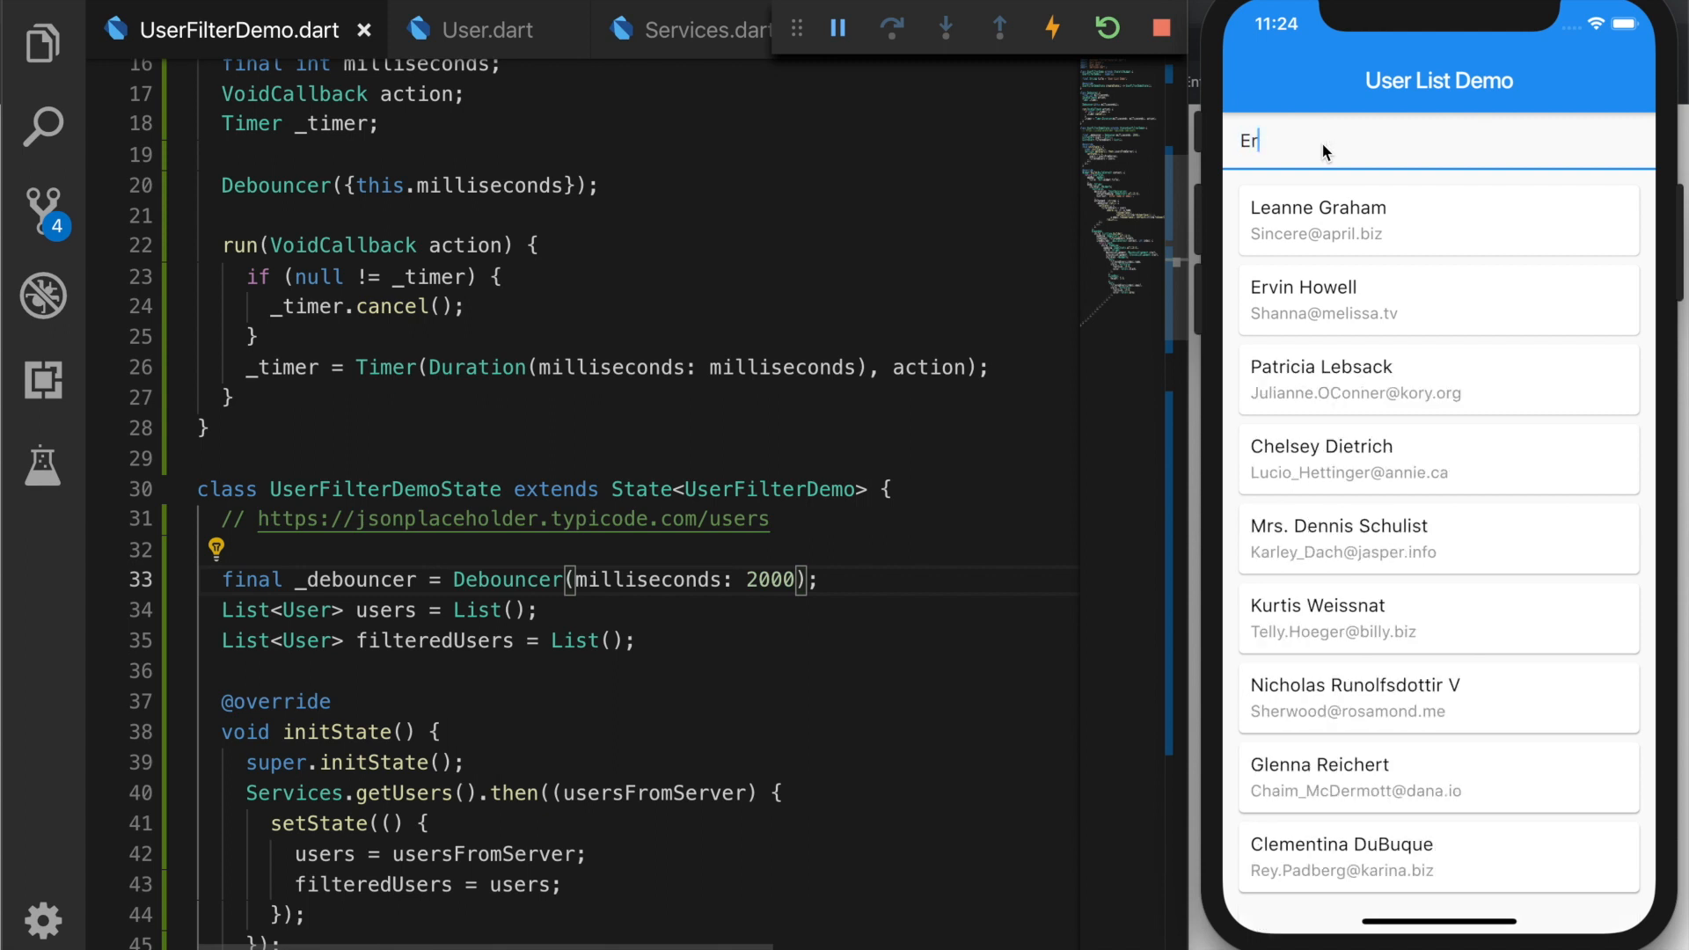
{"action": "type", "text": "vin"}
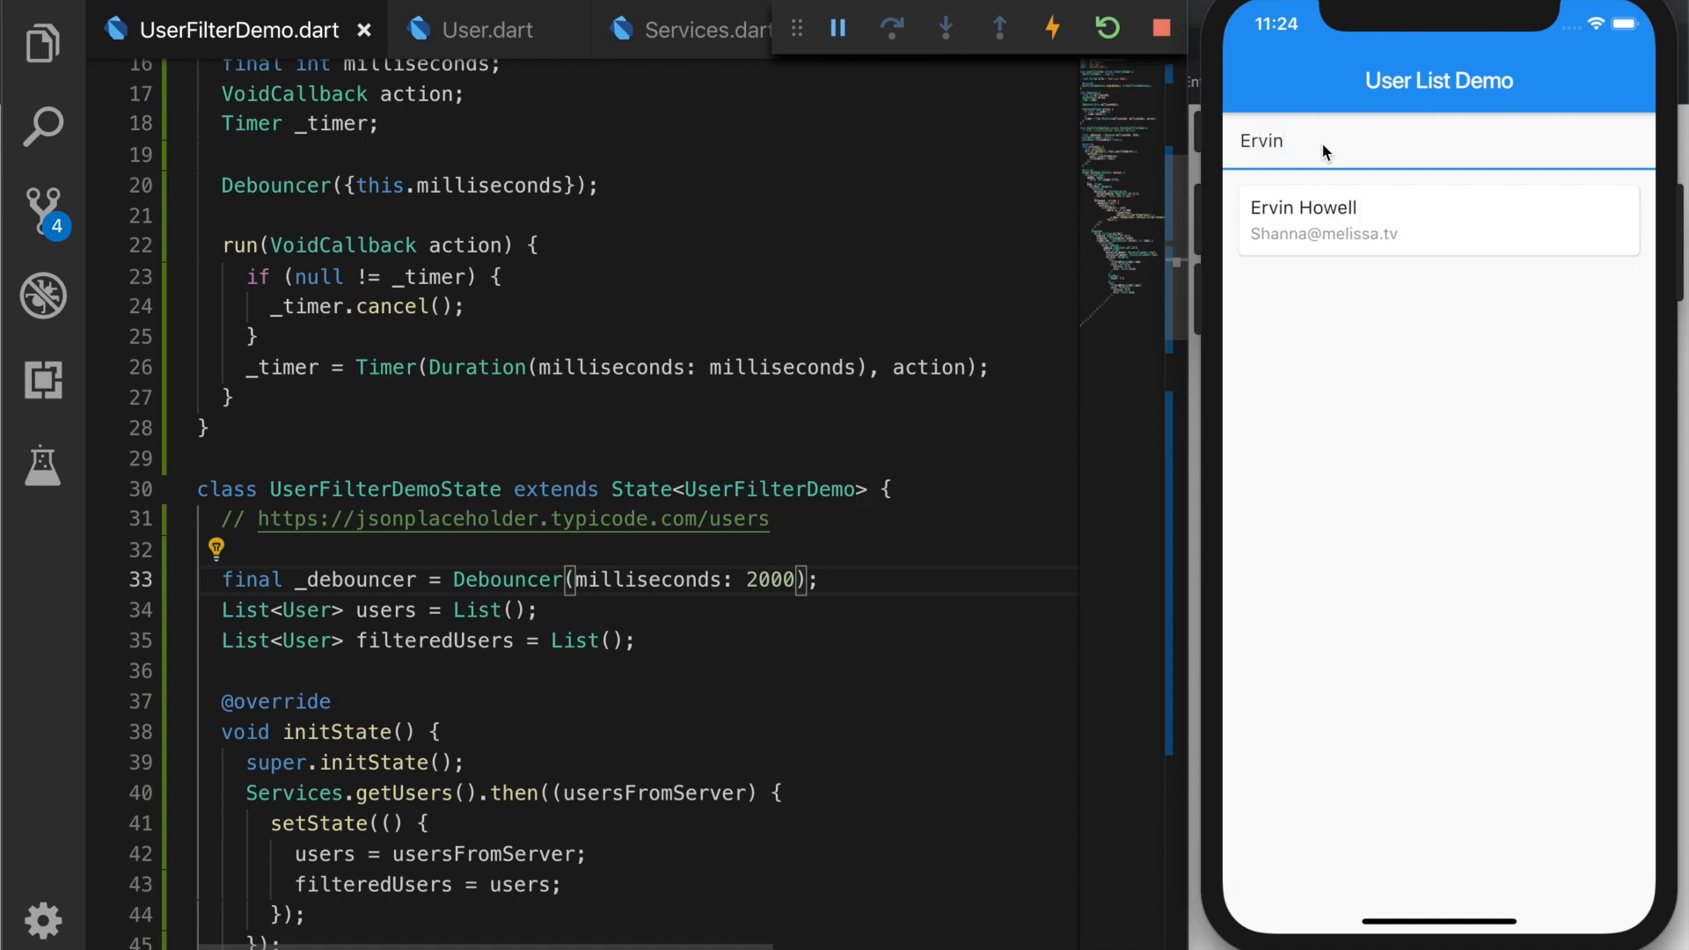
{"action": "double_click", "coordinate": [759, 579]}
{"action": "type", "text": "500"}
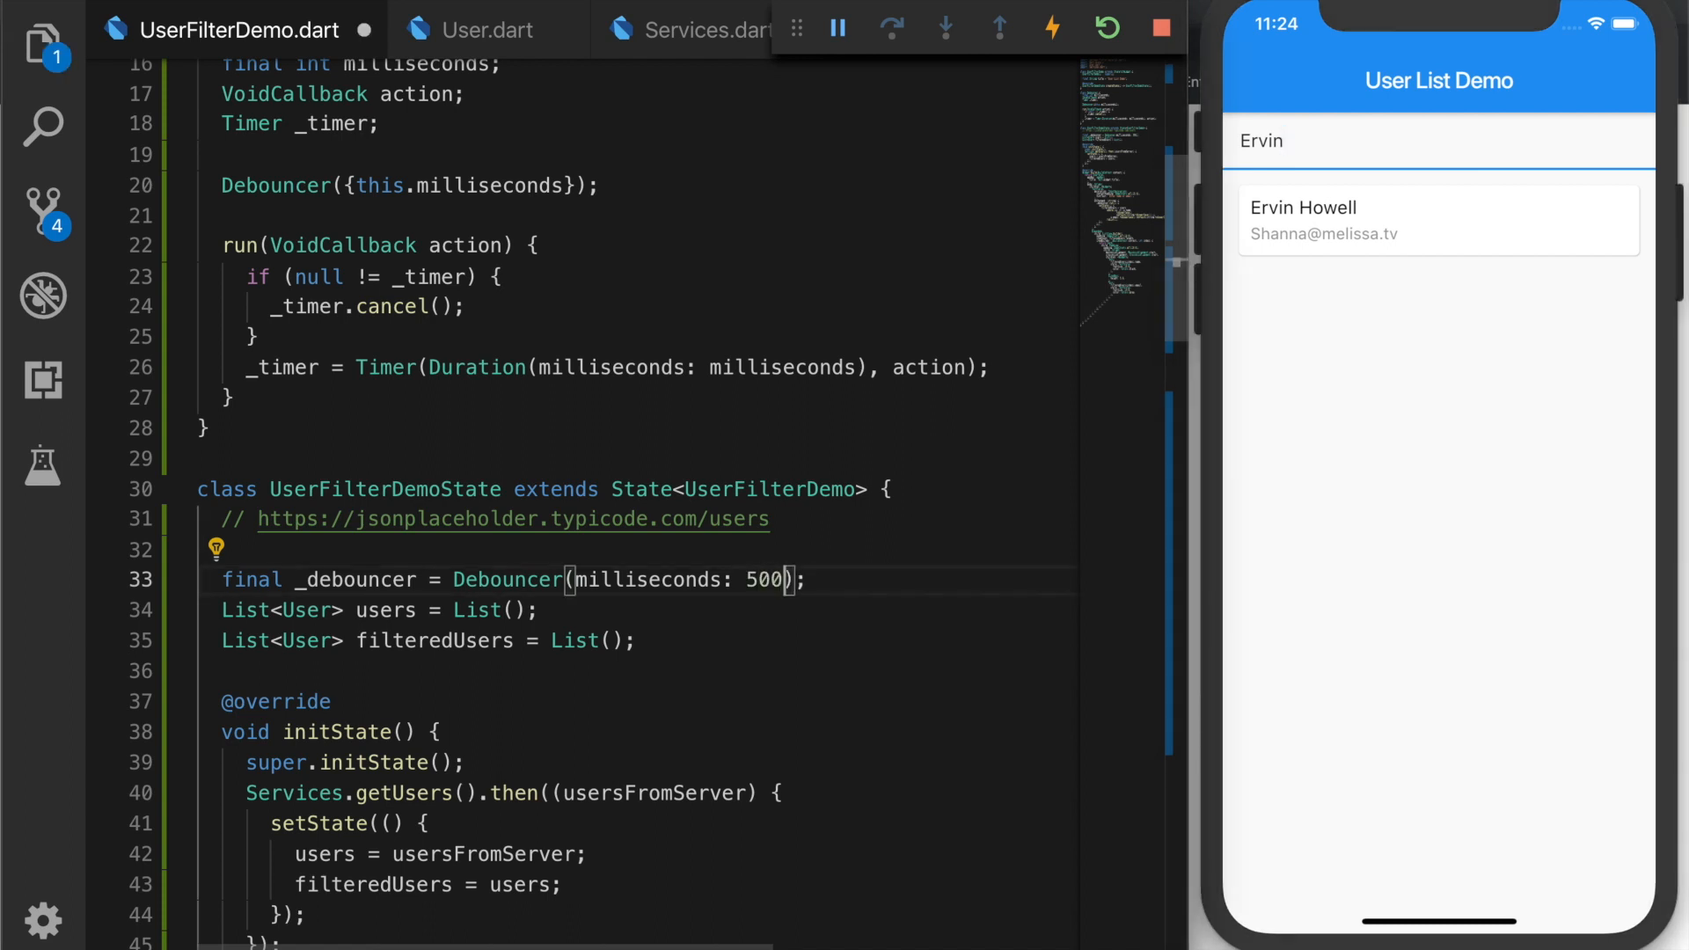
Step: Save the 500 ms debounce, hot reload and search 'sin' to list only Leanne Graham
{"action": "key", "text": "ctrl+s"}
{"action": "key", "text": "ctrl+s"}
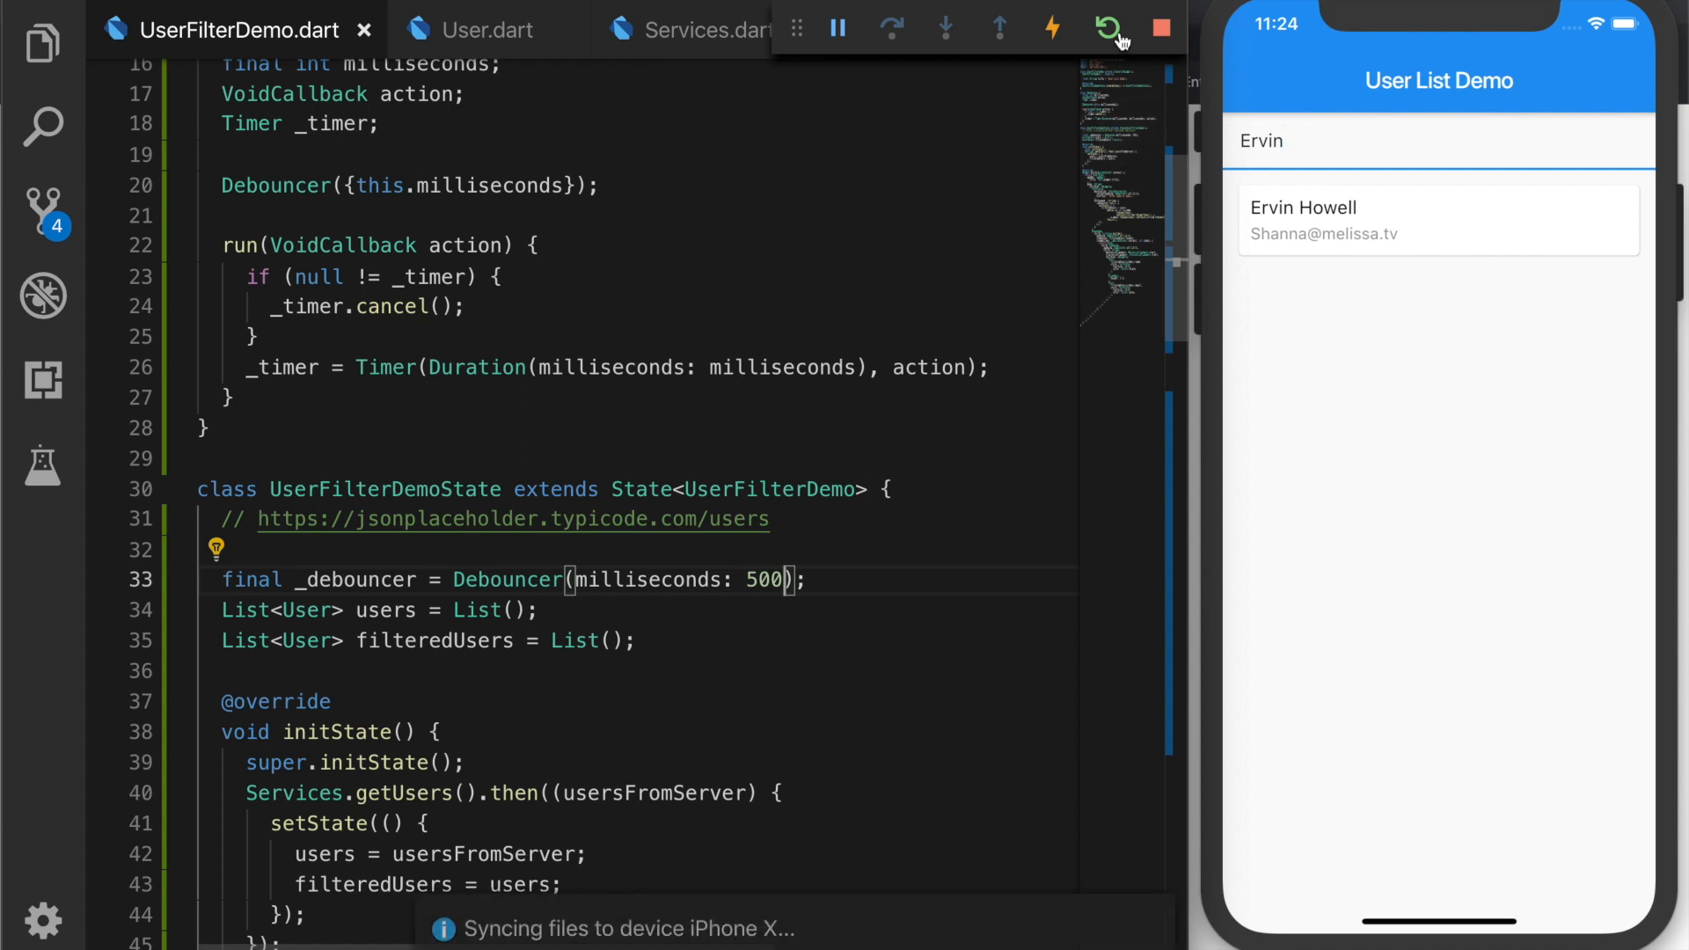
{"action": "left_click", "coordinate": [1384, 141]}
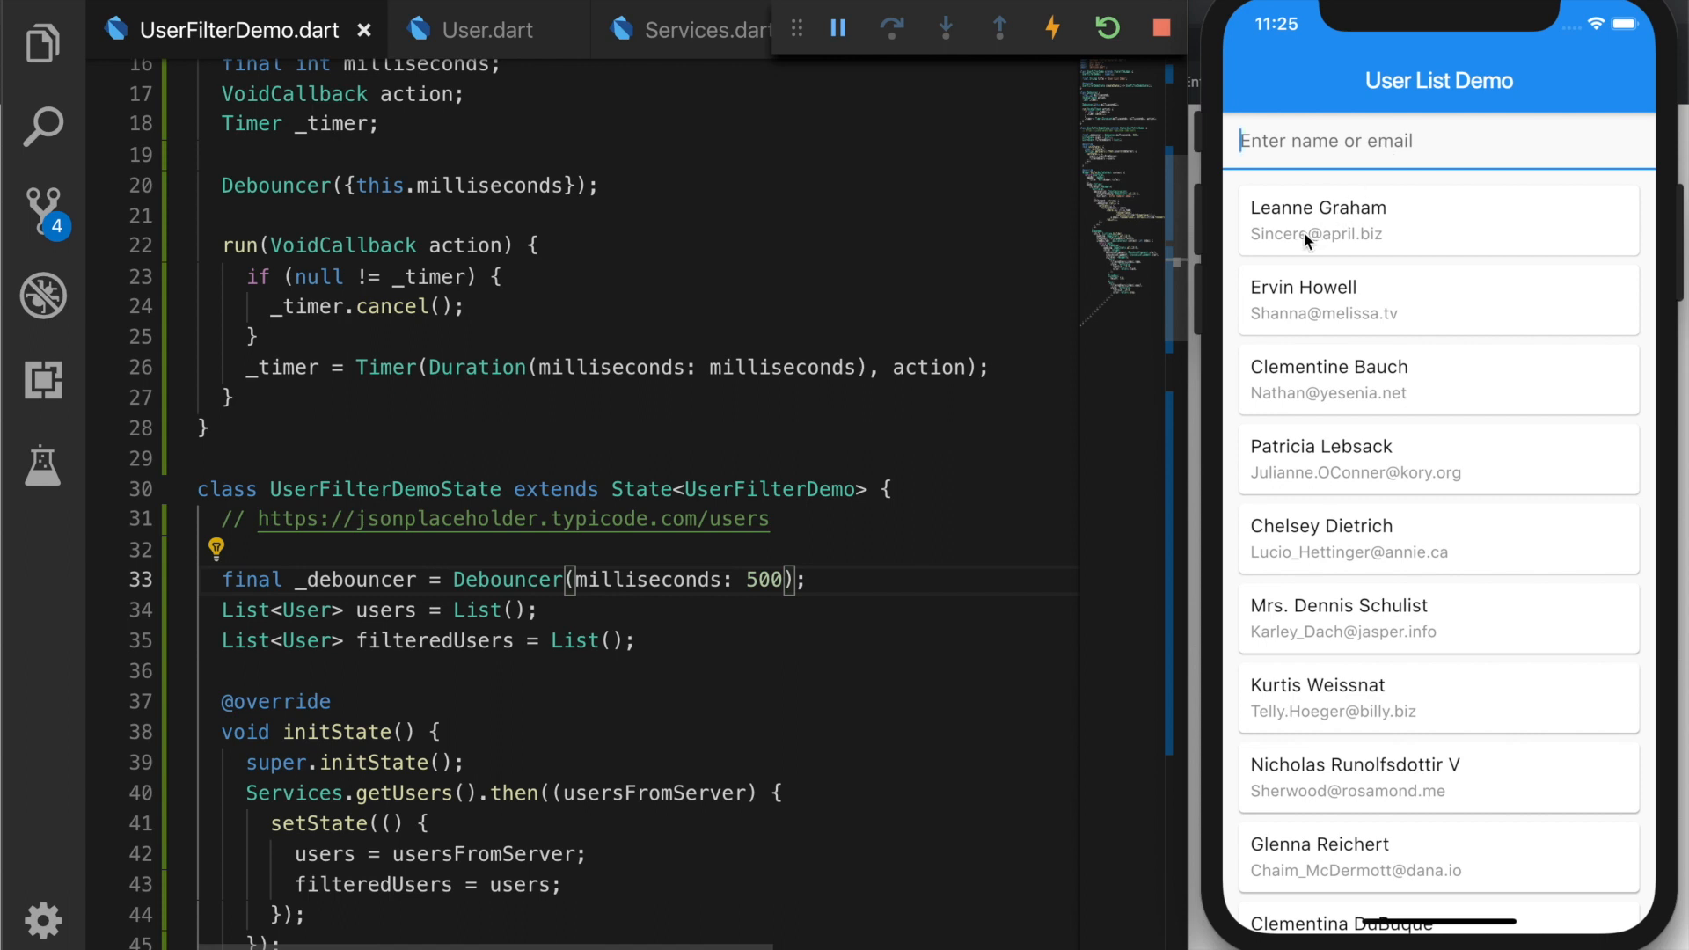
{"action": "type", "text": "sin"}
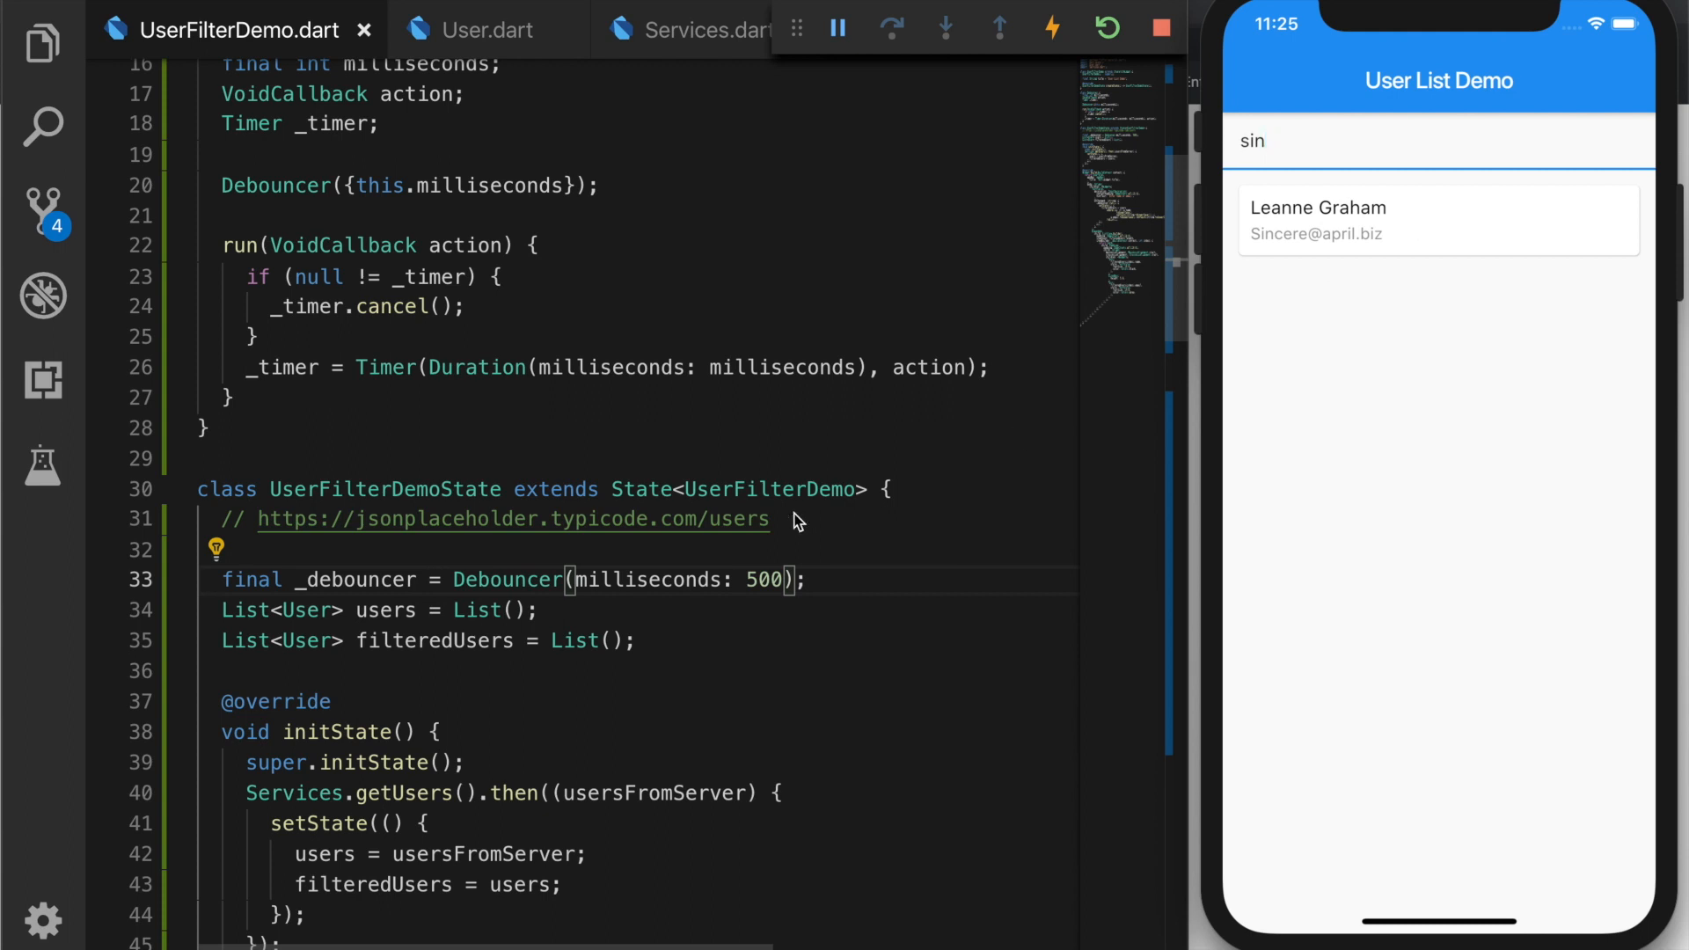
{"action": "scroll", "coordinate": [728, 549], "scroll_direction": "down", "scroll_amount": 3}
{"action": "scroll", "coordinate": [728, 549], "scroll_direction": "down", "scroll_amount": 2}
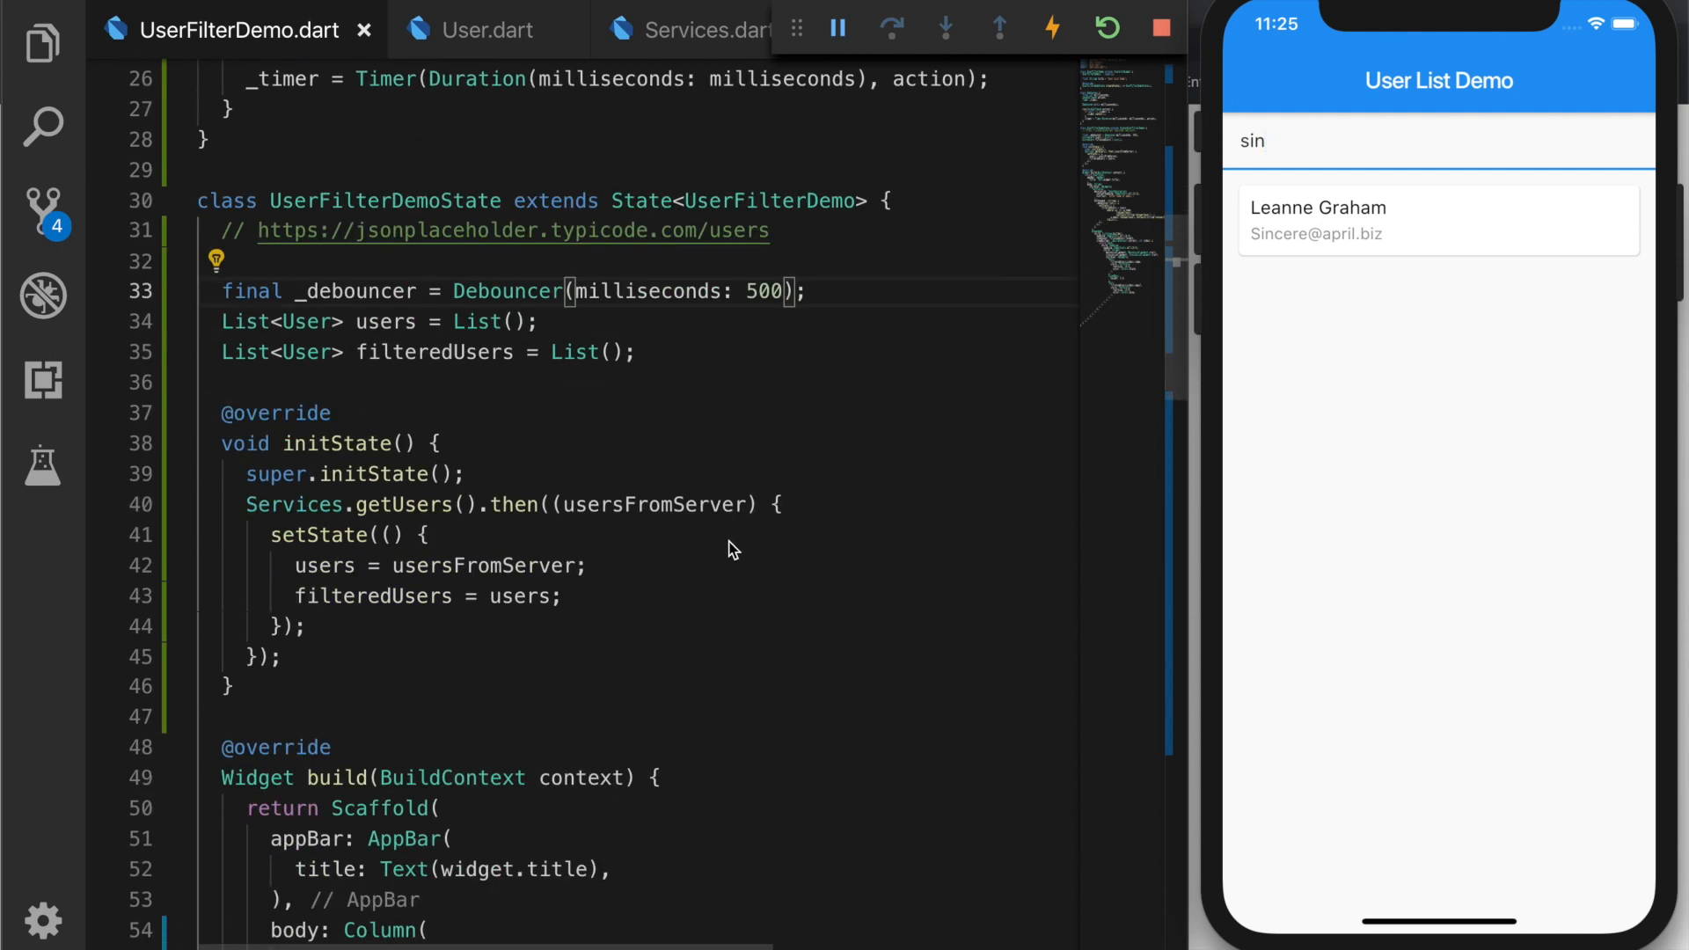
Step: Clear the search, append .toLowerCase() to filteredUsers[index].email on line 97 and save
{"action": "key", "text": "BackSpace"}
{"action": "key", "text": "BackSpace"}
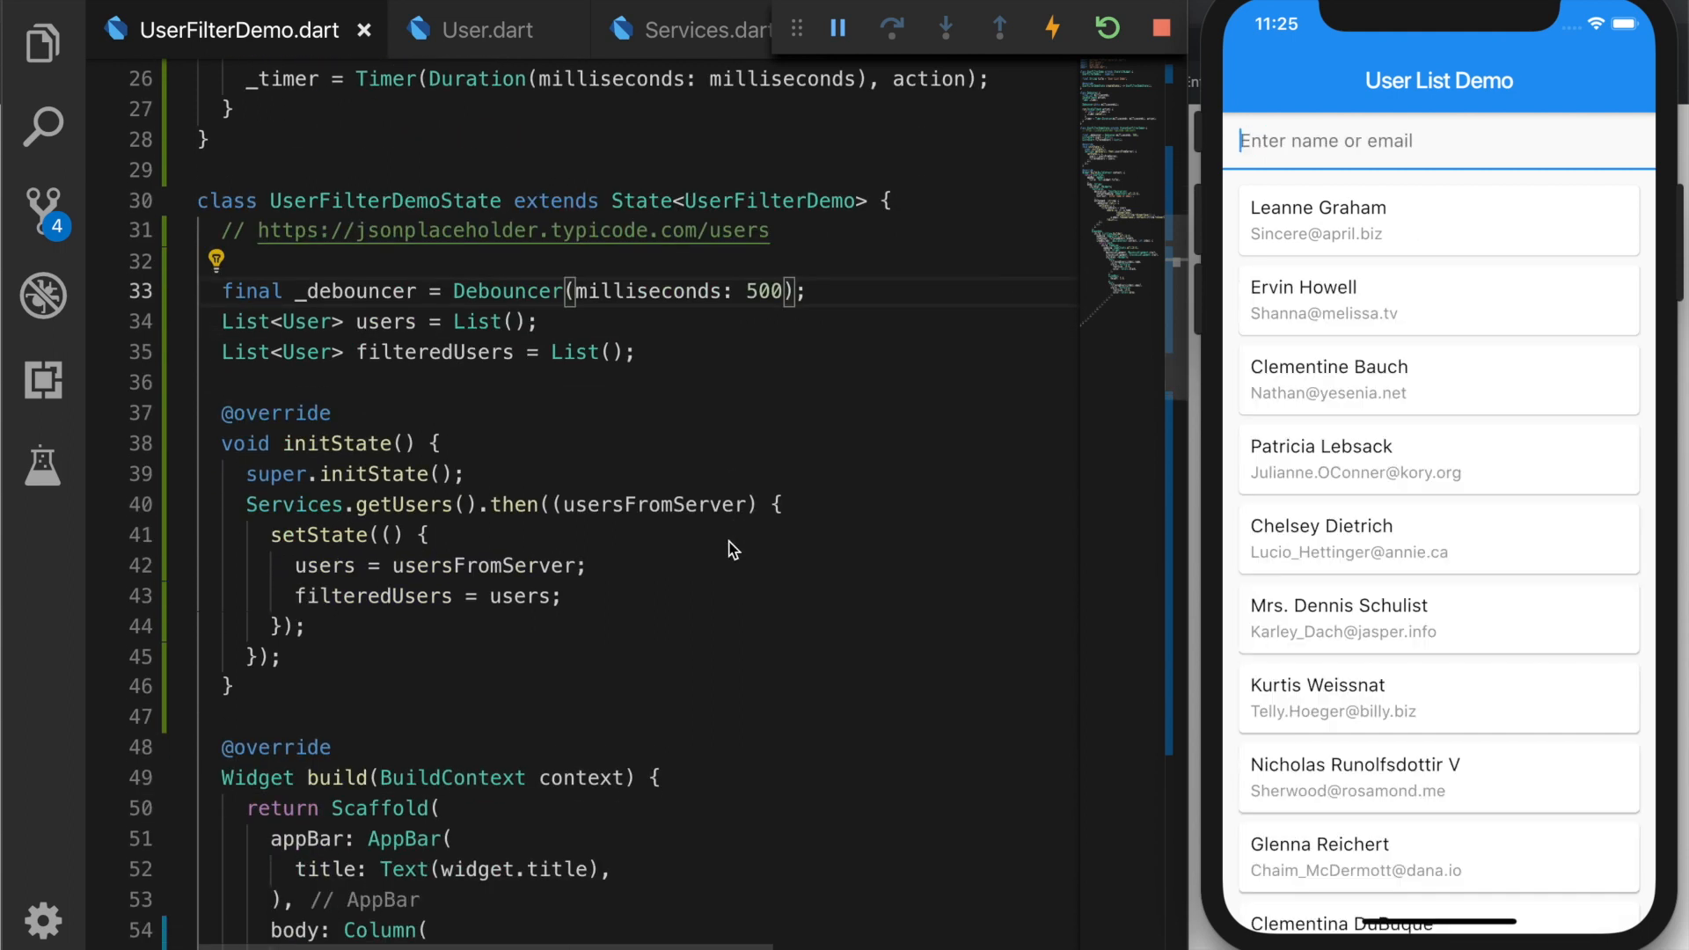
{"action": "scroll", "coordinate": [520, 723], "scroll_direction": "down", "scroll_amount": 5}
{"action": "scroll", "coordinate": [520, 723], "scroll_direction": "down", "scroll_amount": 3}
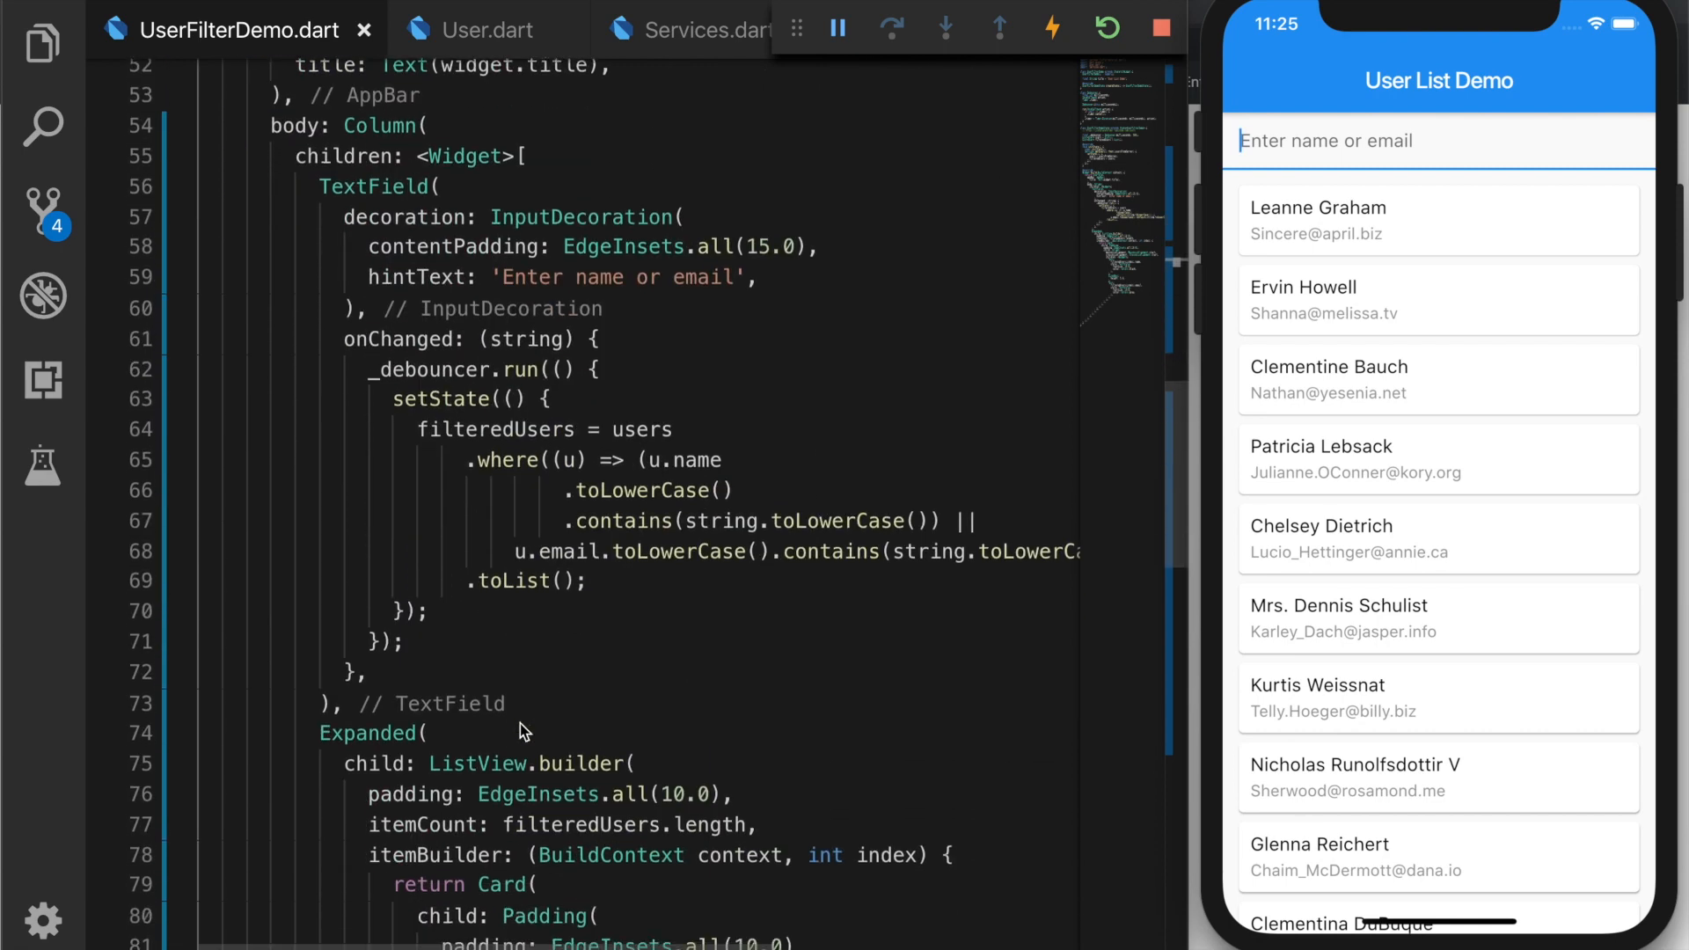
{"action": "scroll", "coordinate": [520, 723], "scroll_direction": "down", "scroll_amount": 2}
{"action": "scroll", "coordinate": [520, 723], "scroll_direction": "down", "scroll_amount": 2}
{"action": "scroll", "coordinate": [520, 723], "scroll_direction": "down", "scroll_amount": 5}
{"action": "scroll", "coordinate": [520, 723], "scroll_direction": "down", "scroll_amount": 2}
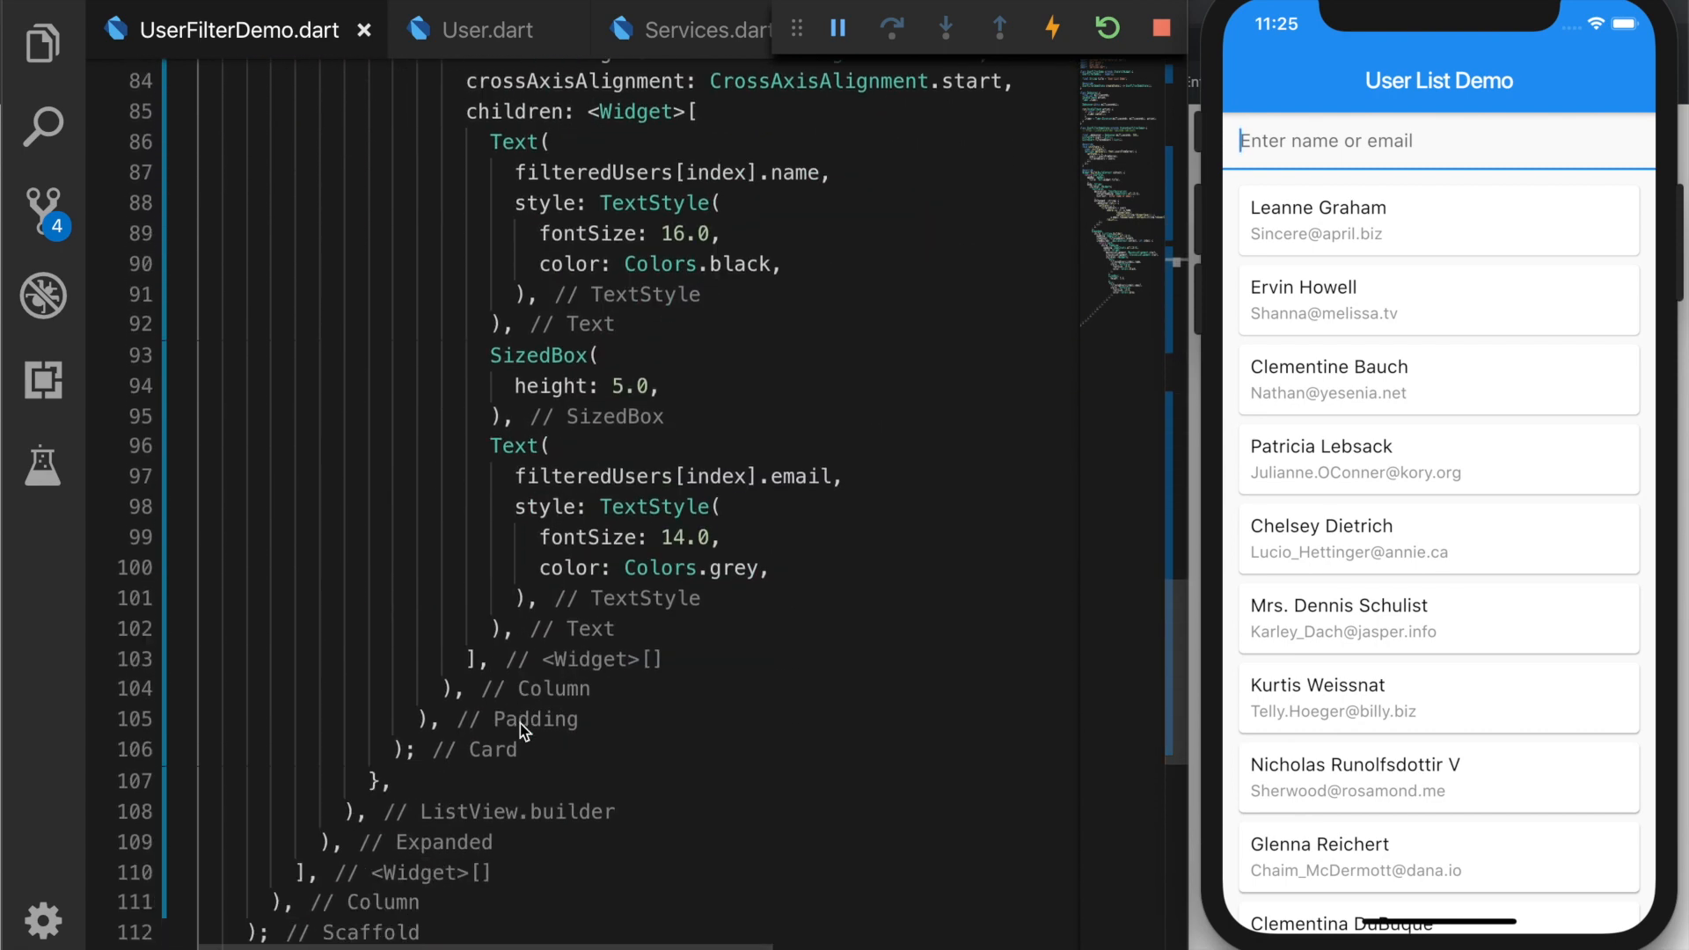
{"action": "left_click", "coordinate": [835, 478]}
{"action": "type", "text": ".tol"}
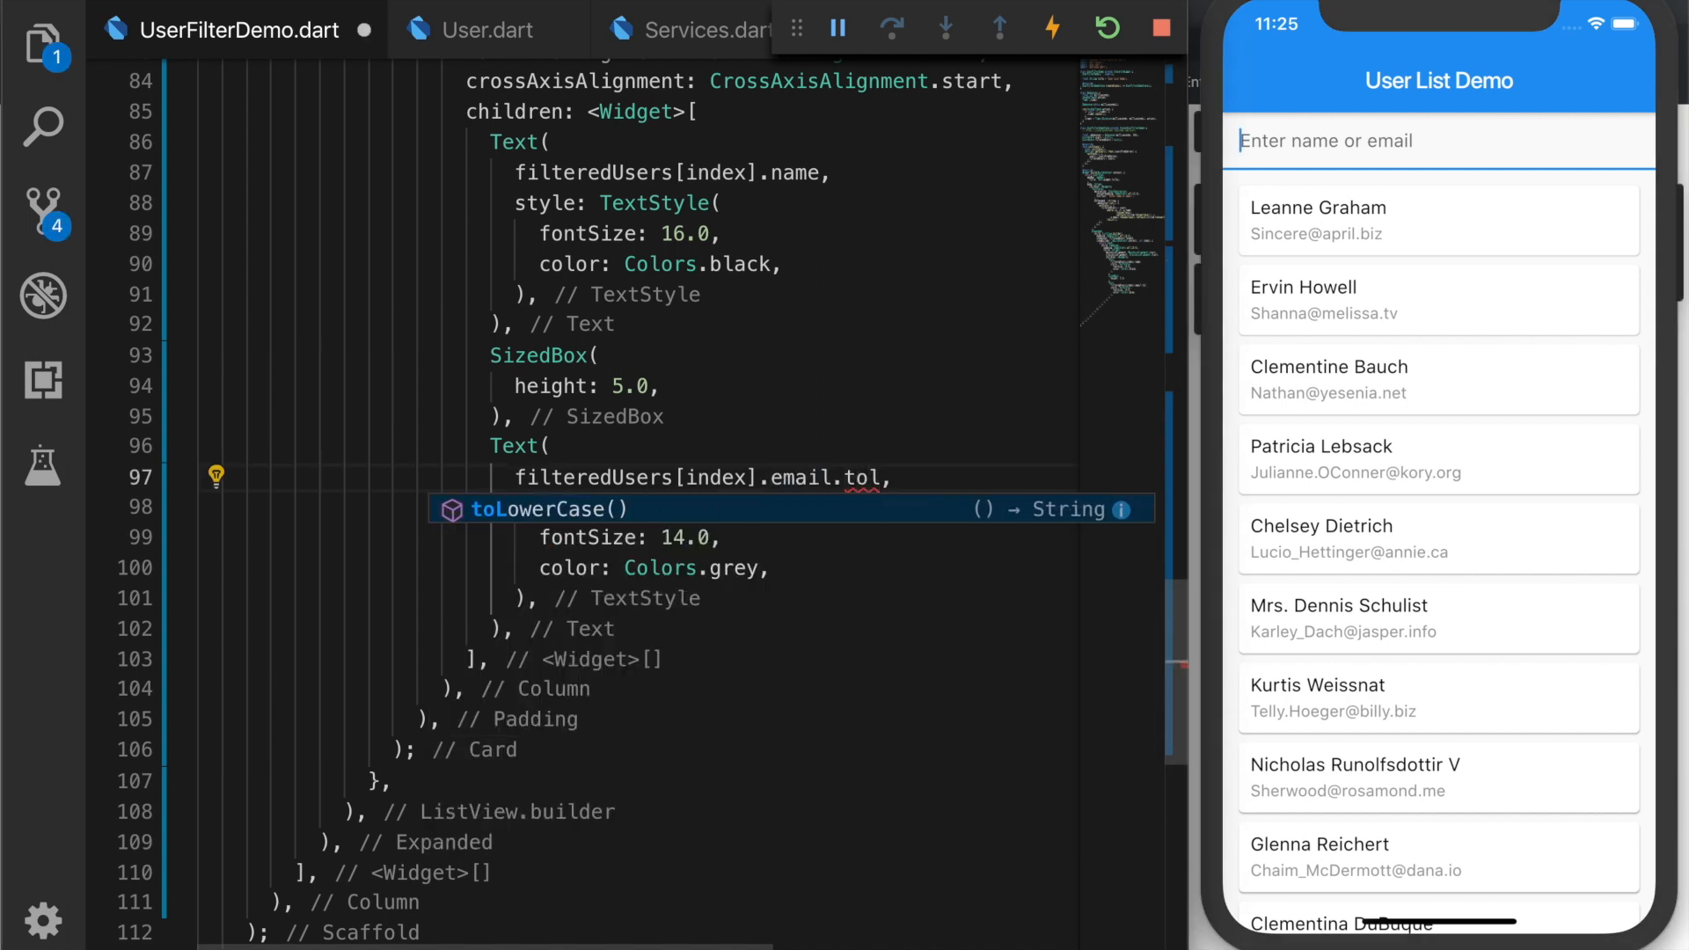
{"action": "key", "text": "Tab"}
{"action": "key", "text": "ctrl+s"}
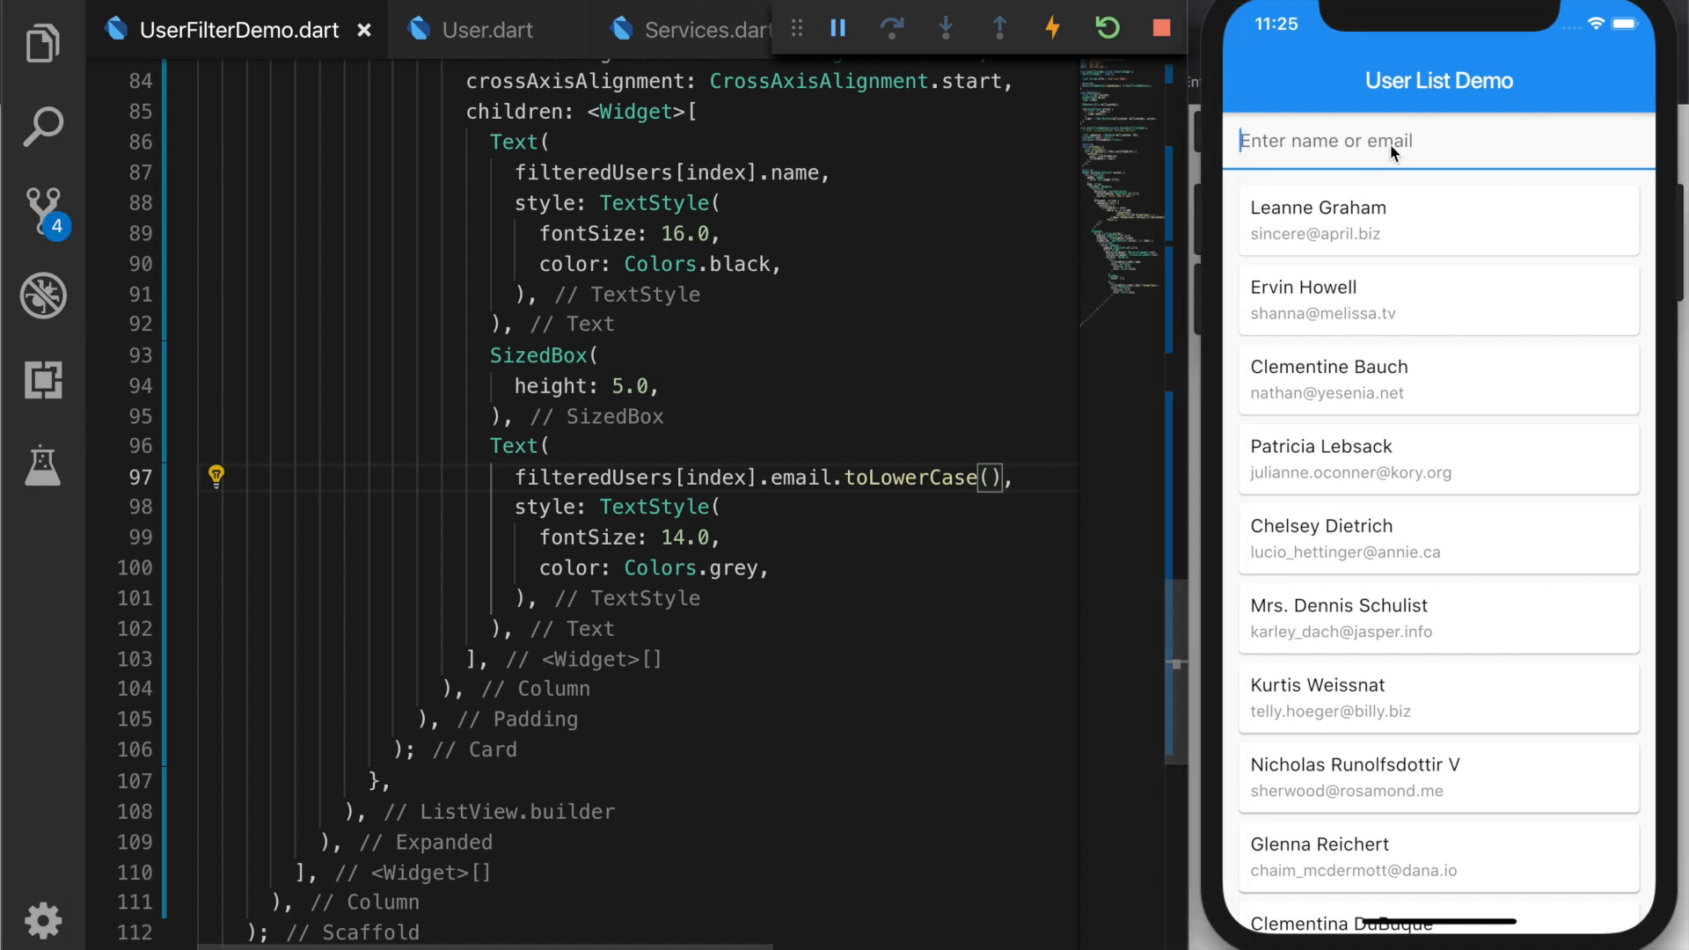
{"action": "type", "text": "sin"}
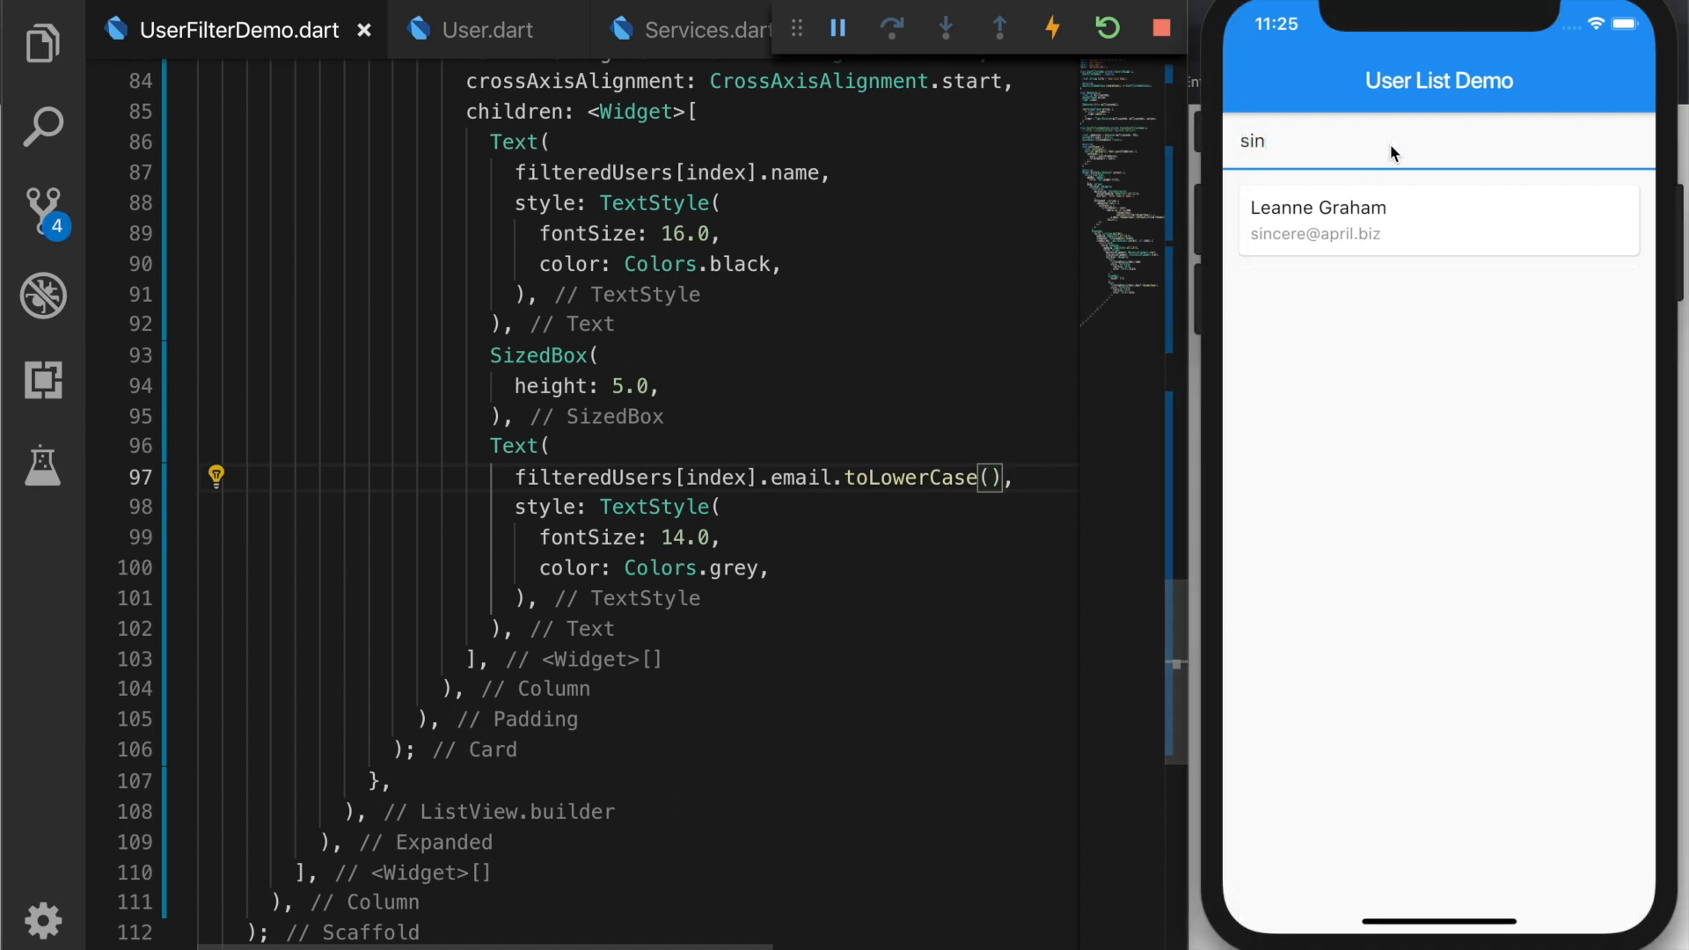
{"action": "key", "text": "BackSpace"}
{"action": "key", "text": "BackSpace"}
{"action": "key", "text": "BackSpace"}
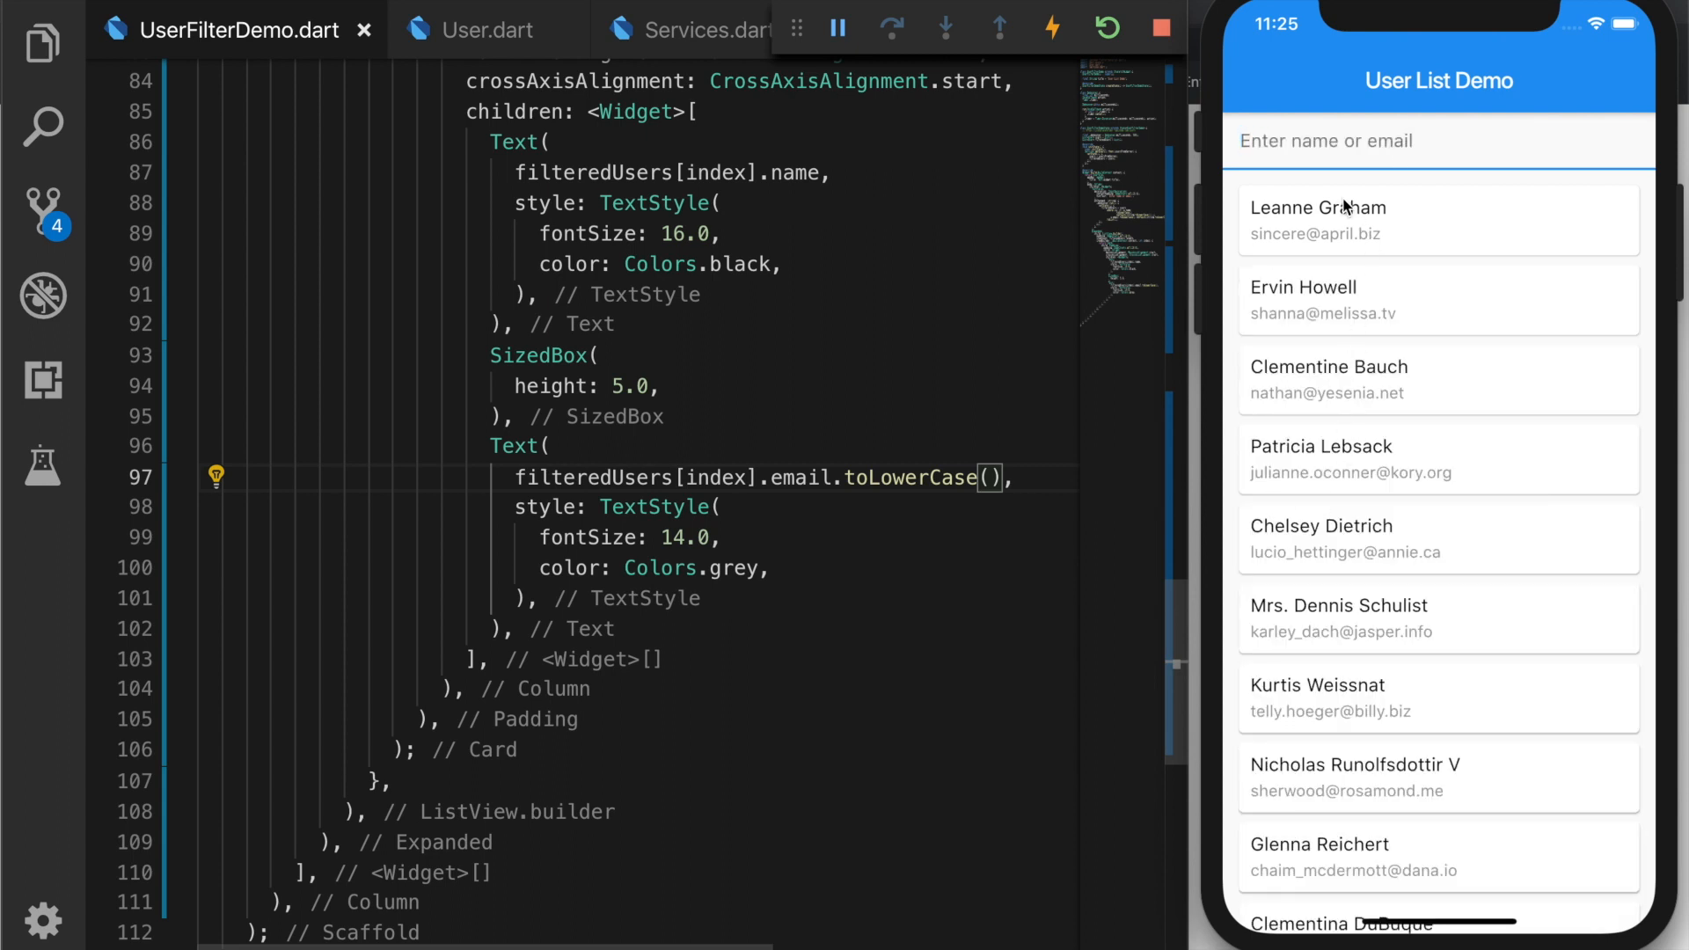
{"action": "type", "text": "j"}
{"action": "type", "text": "C"}
{"action": "type", "text": "hels"}
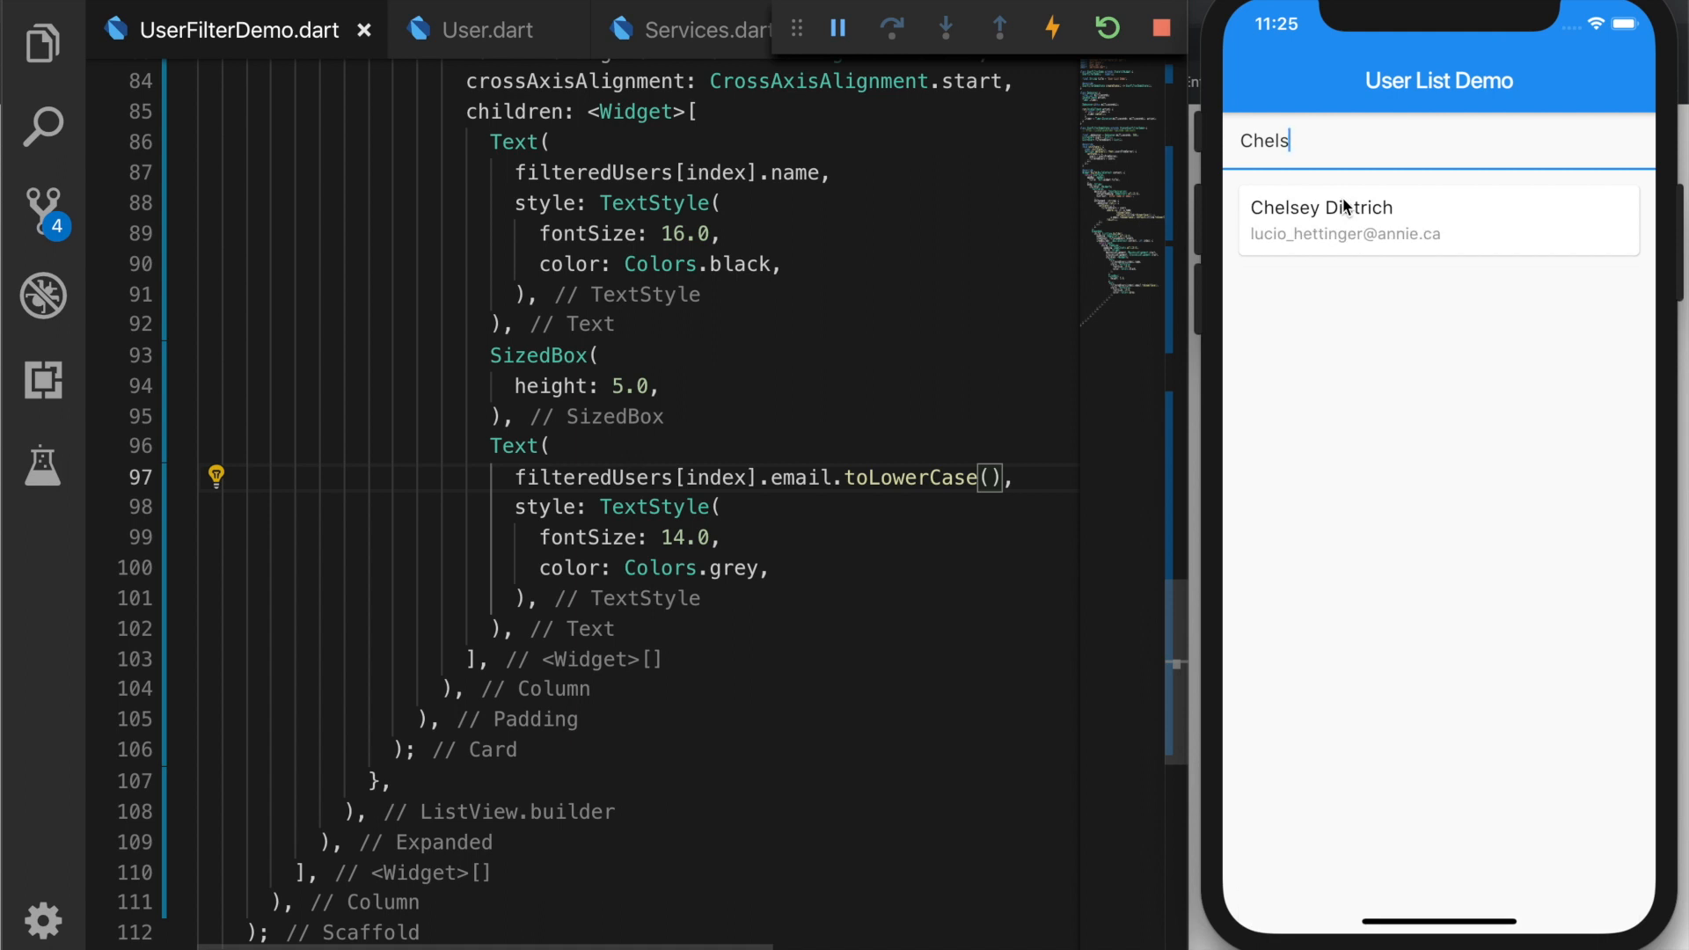
{"action": "key", "text": "BackSpace"}
{"action": "key", "text": "BackSpace"}
{"action": "key", "text": "BackSpace"}
{"action": "key", "text": "BackSpace"}
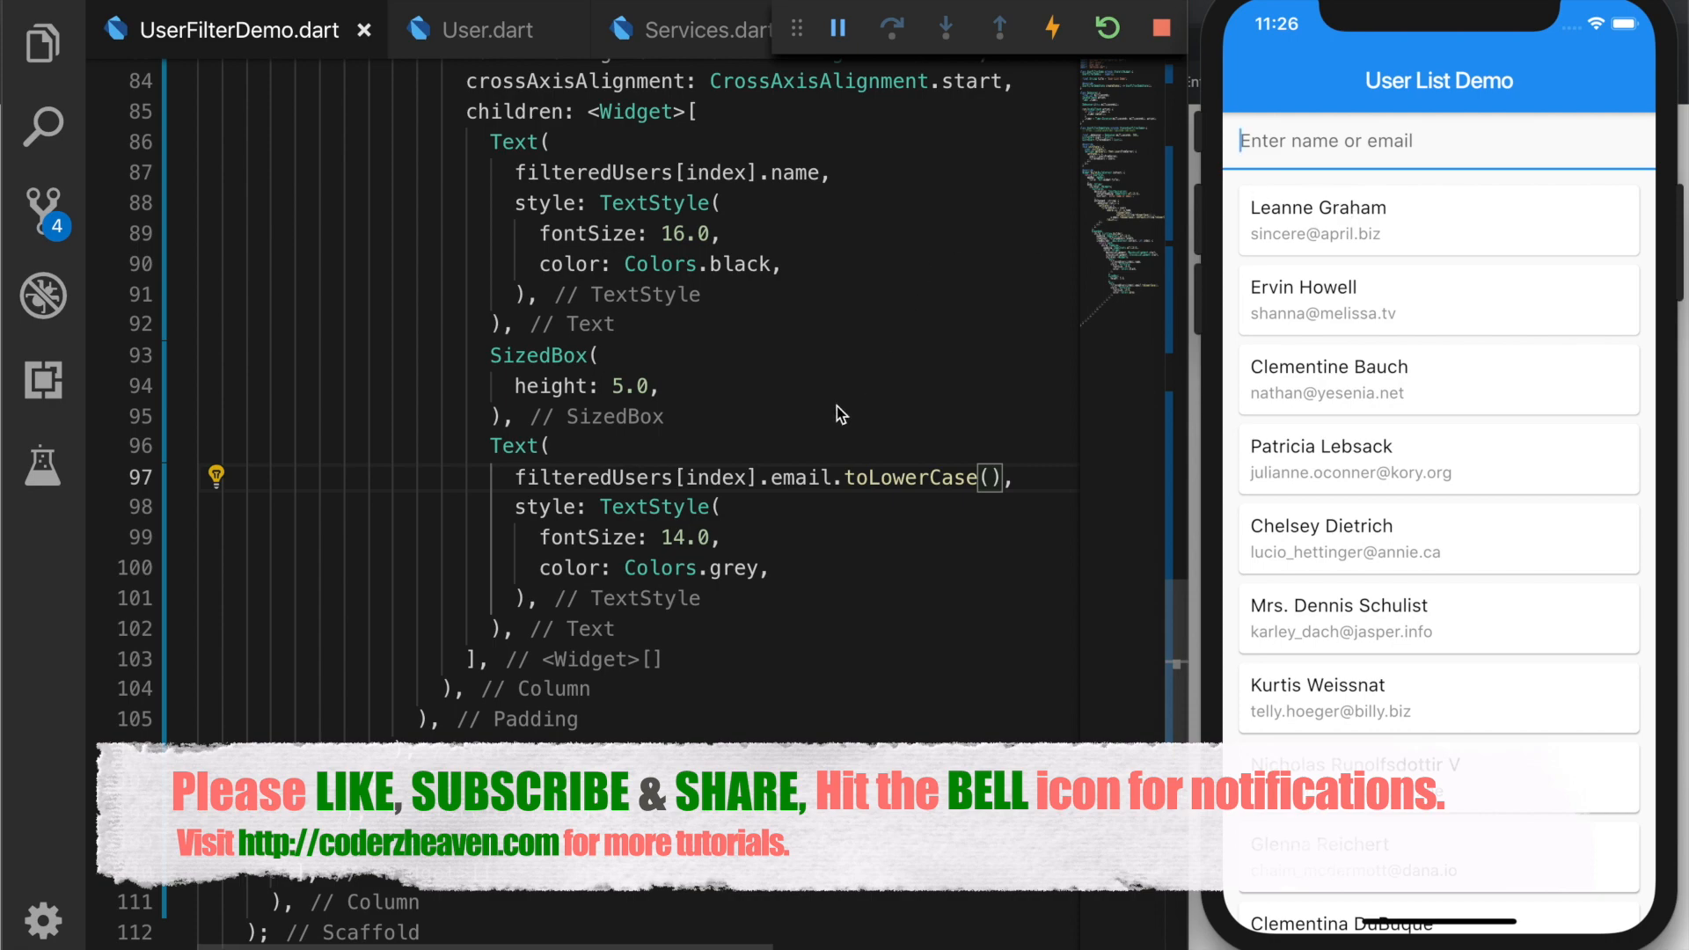
{"action": "scroll", "coordinate": [836, 406], "scroll_direction": "up", "scroll_amount": 8}
{"action": "scroll", "coordinate": [837, 405], "scroll_direction": "up", "scroll_amount": 4}
{"action": "scroll", "coordinate": [836, 406], "scroll_direction": "up", "scroll_amount": 5}
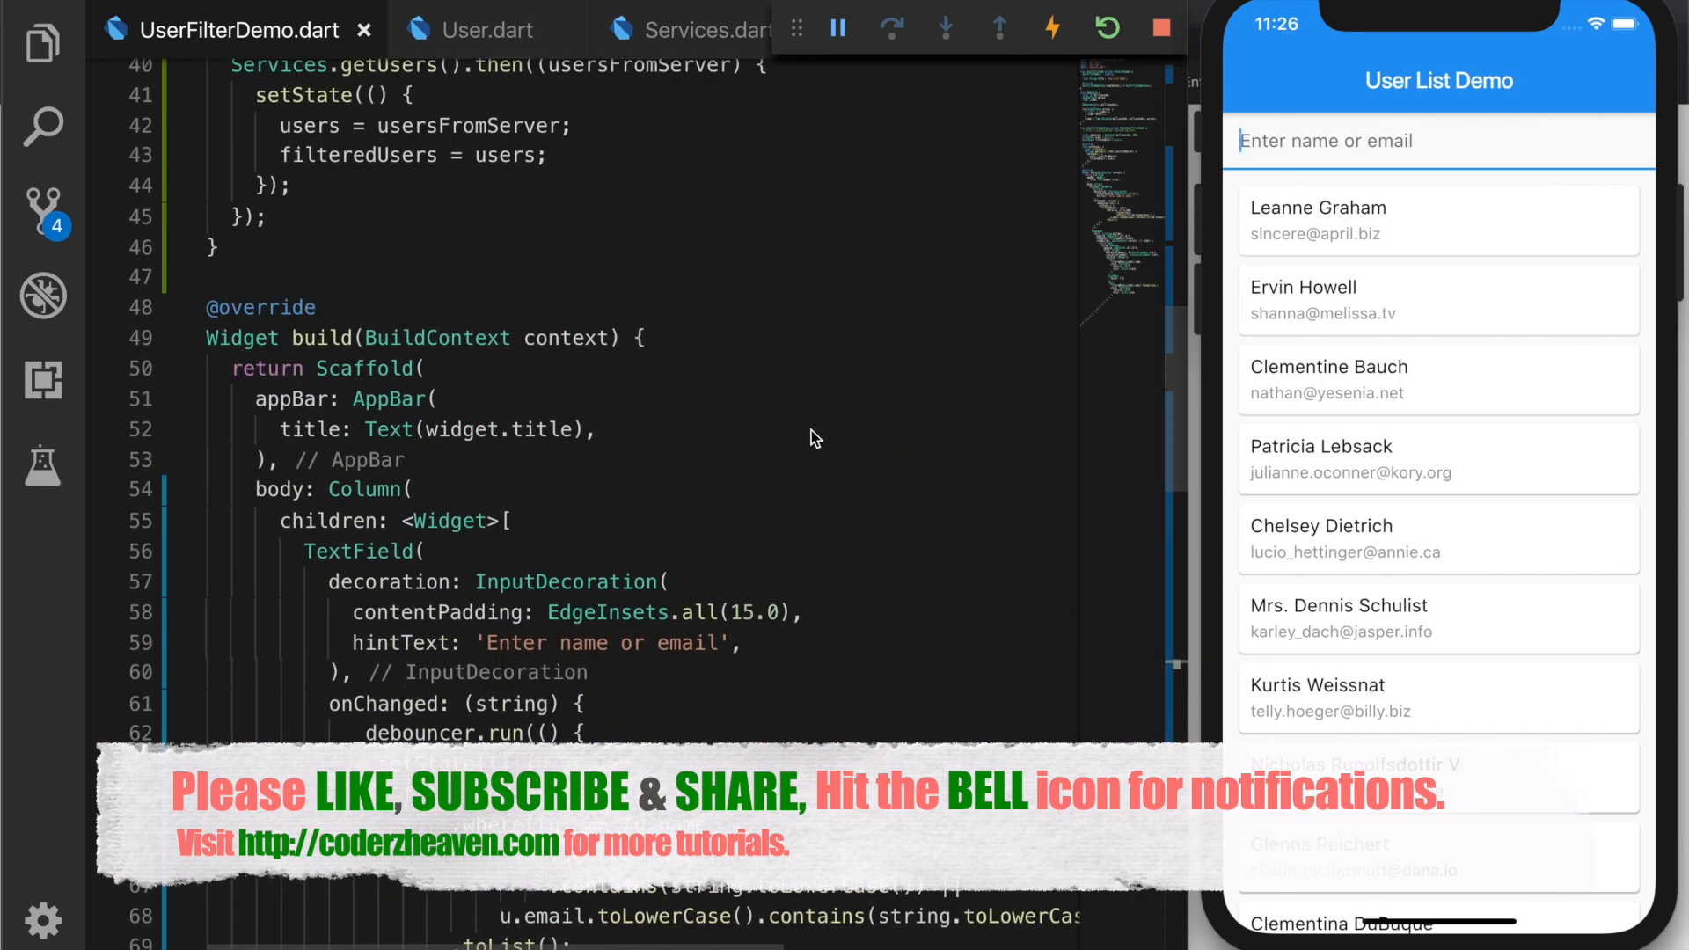
Step: Select the word 'Enter' in the line-59 hint text to replace it with 'Filter by'
{"action": "double_click", "coordinate": [508, 643]}
{"action": "type", "text": "F"}
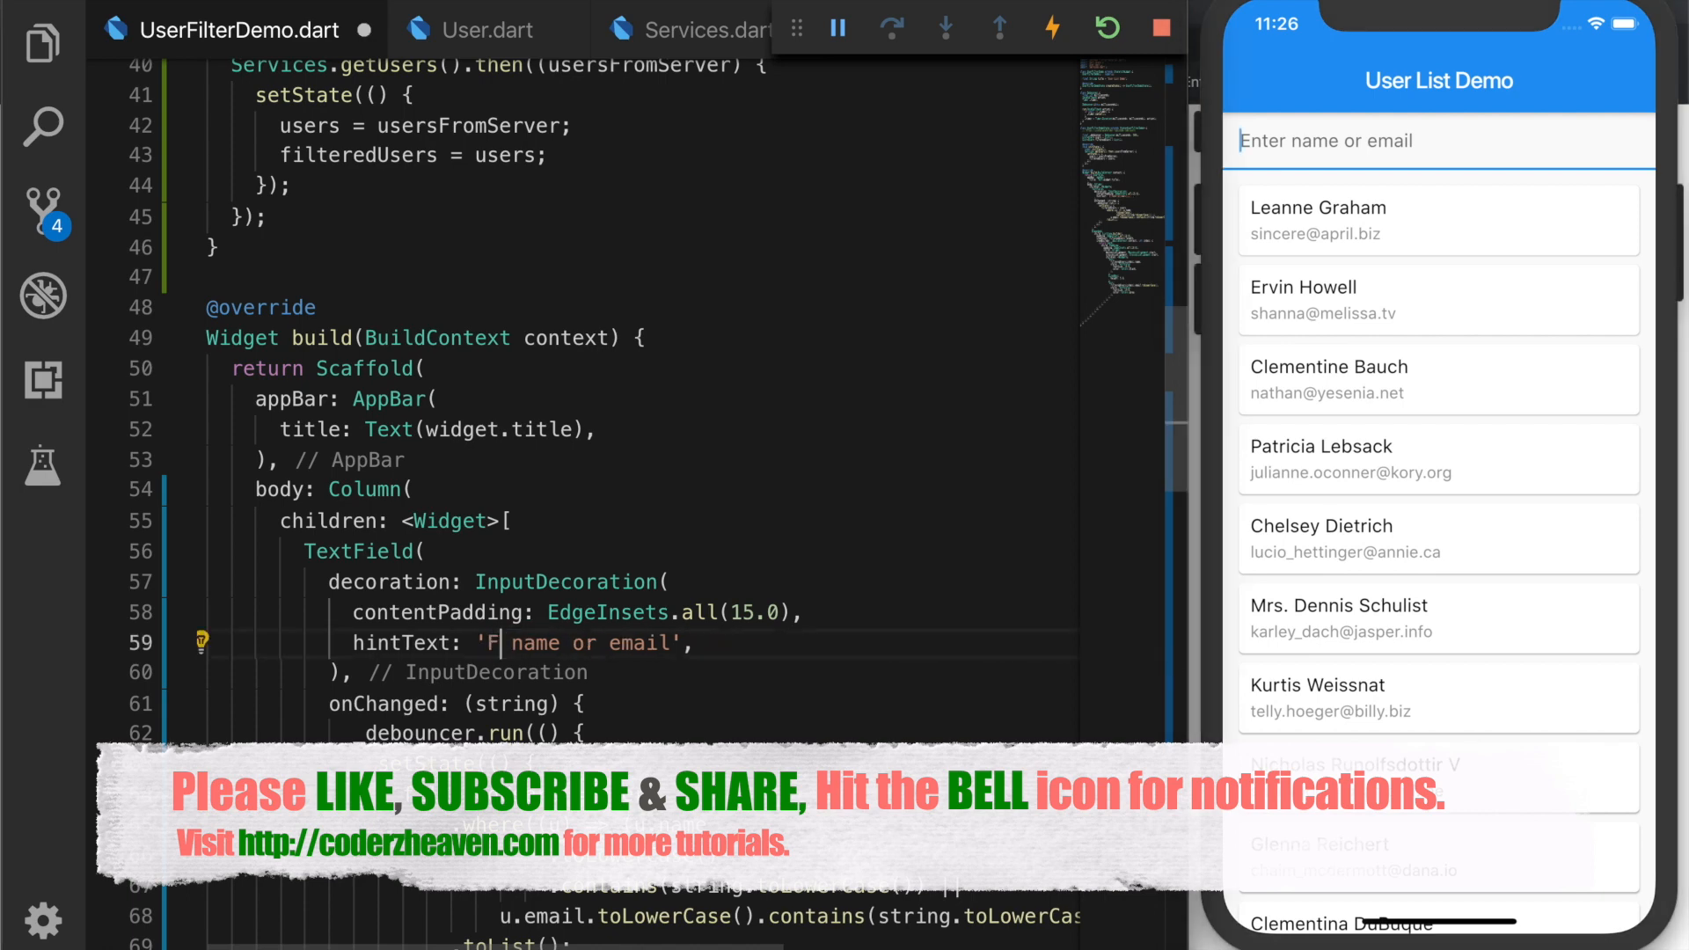
{"action": "type", "text": "ilter y"}
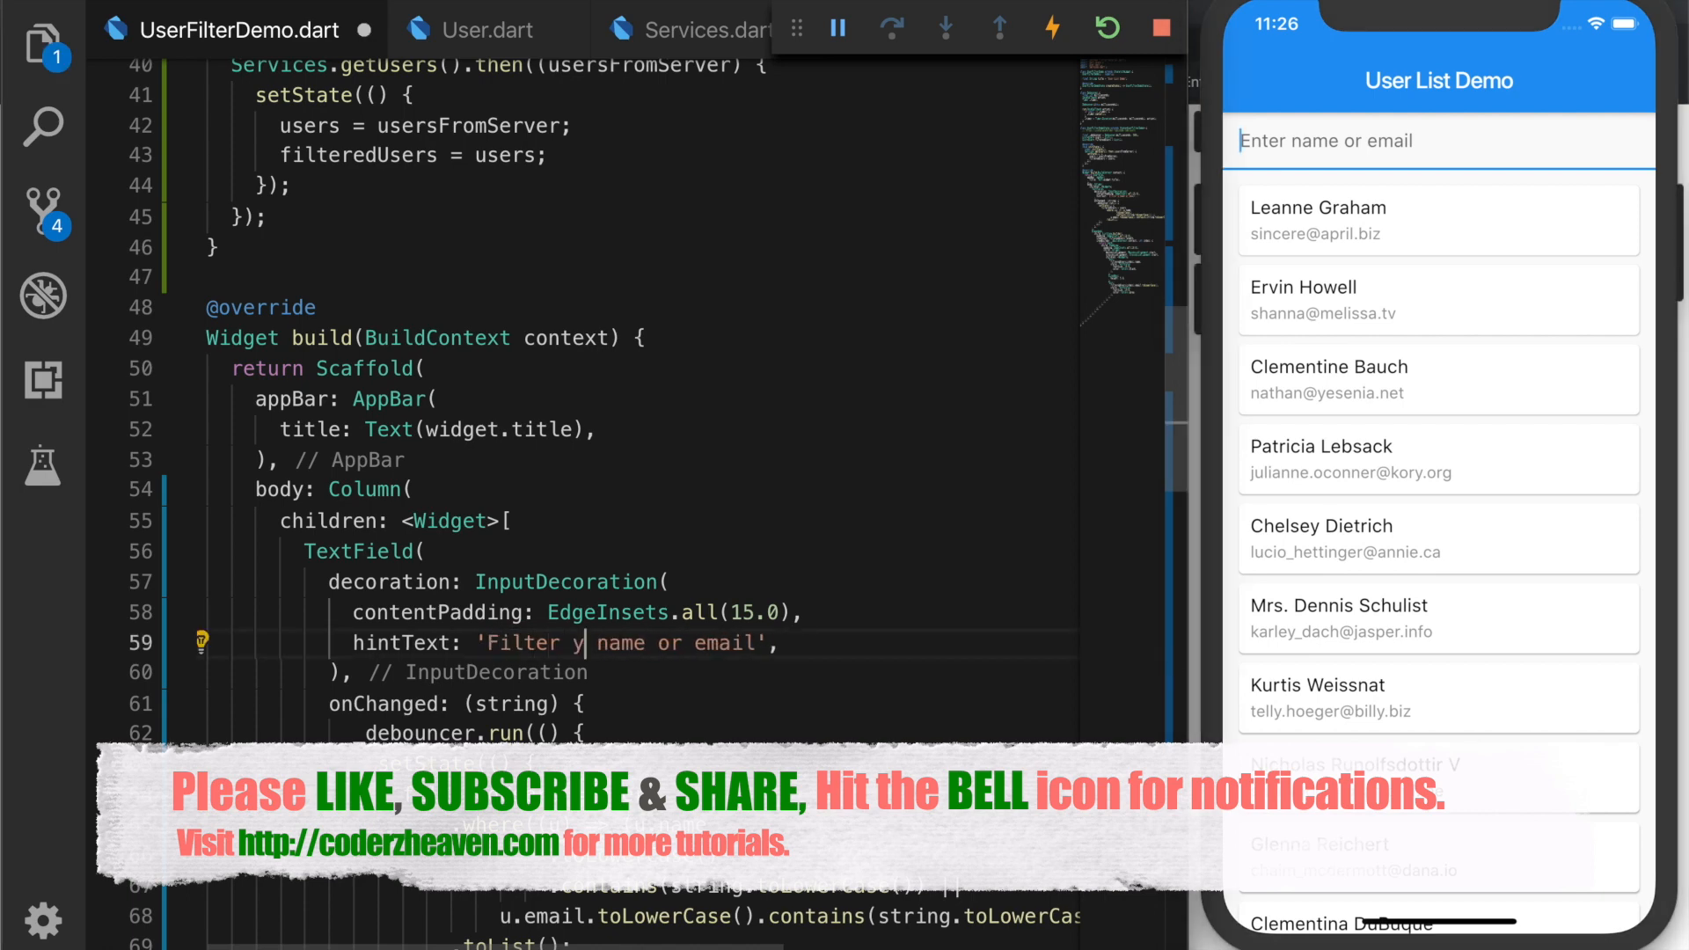